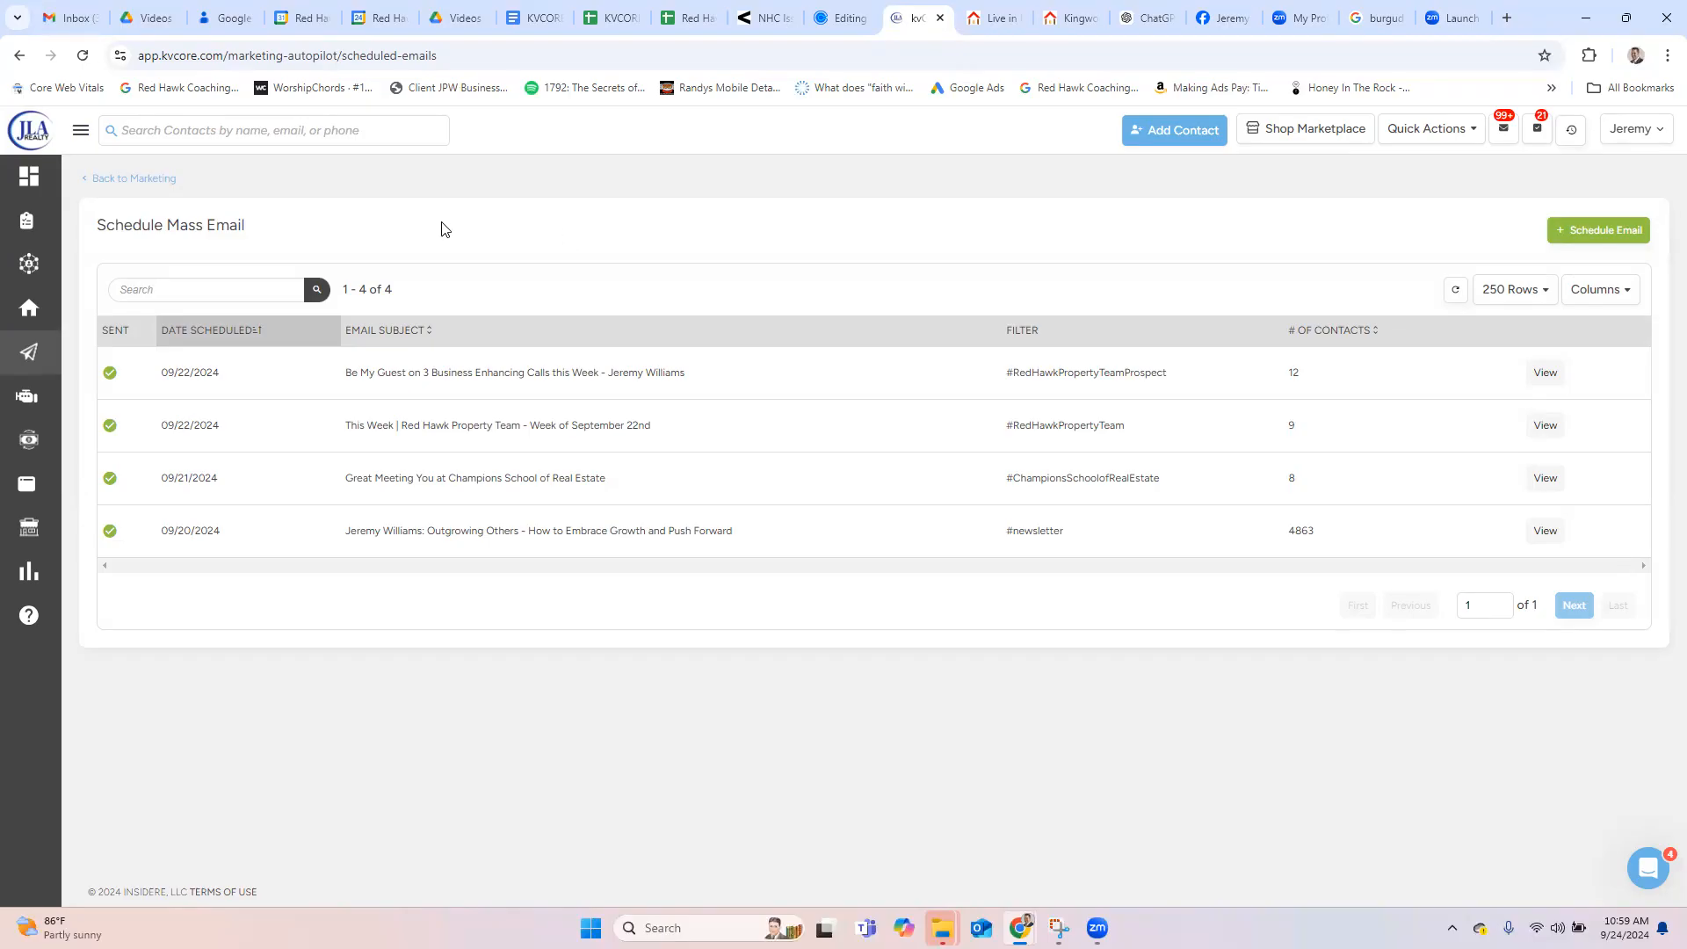
Step: Start a new email template from the Smart Campaigns template library
mouse_move(27, 356)
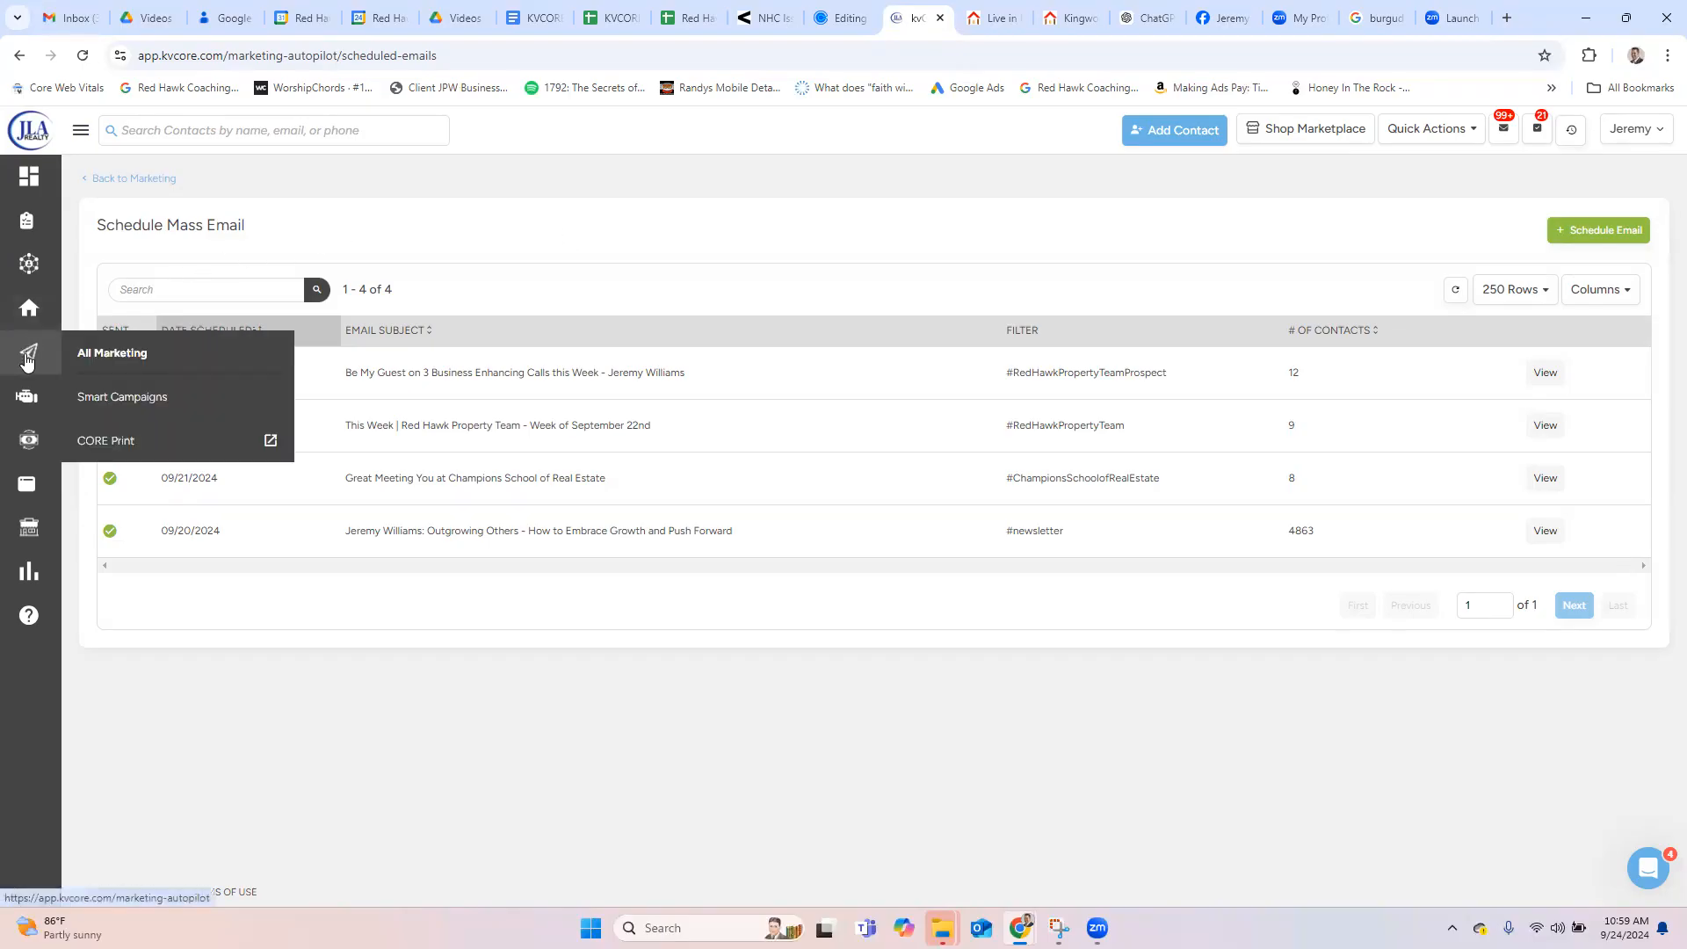
left_click(93, 399)
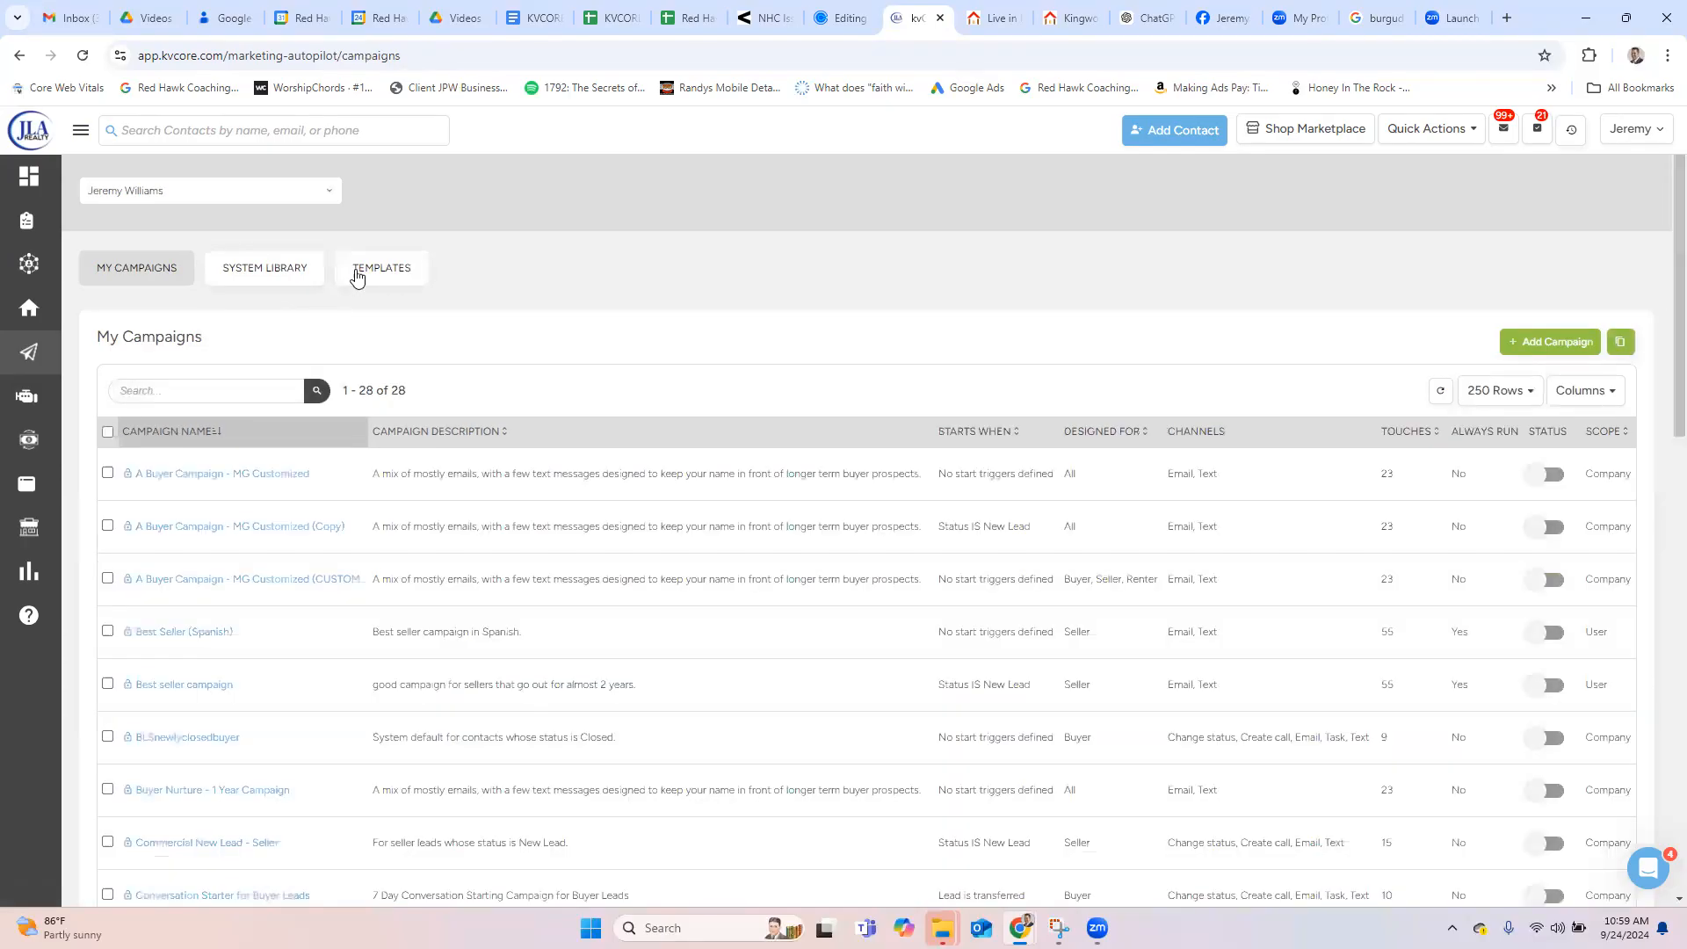
left_click(370, 270)
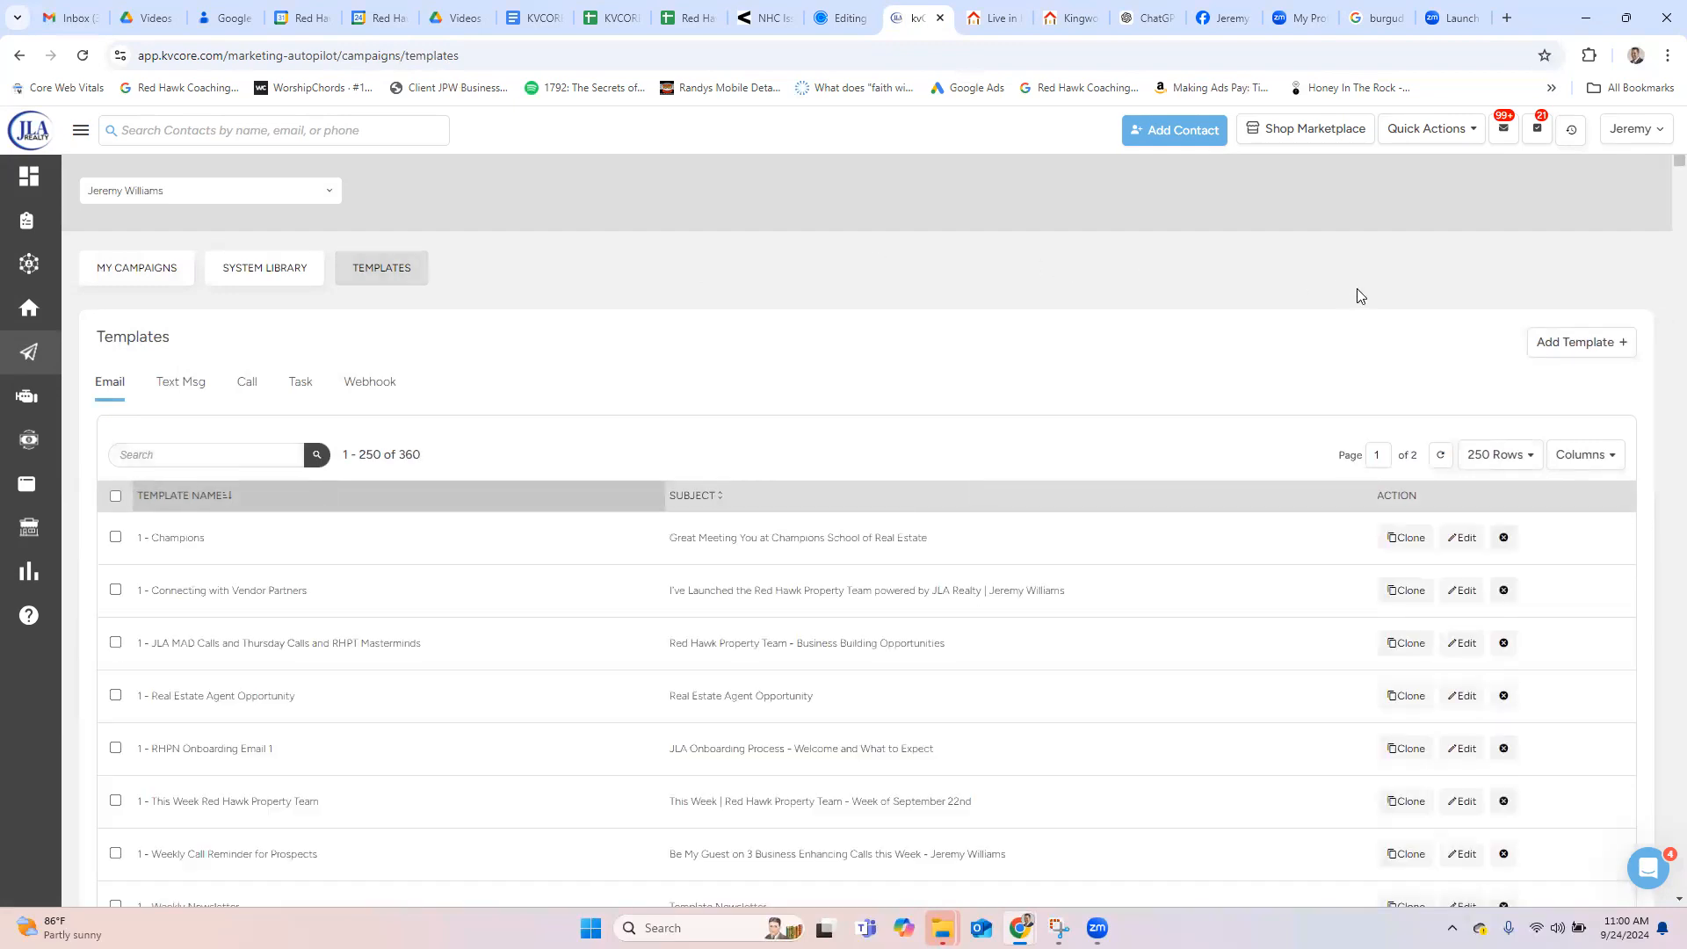
left_click(1553, 343)
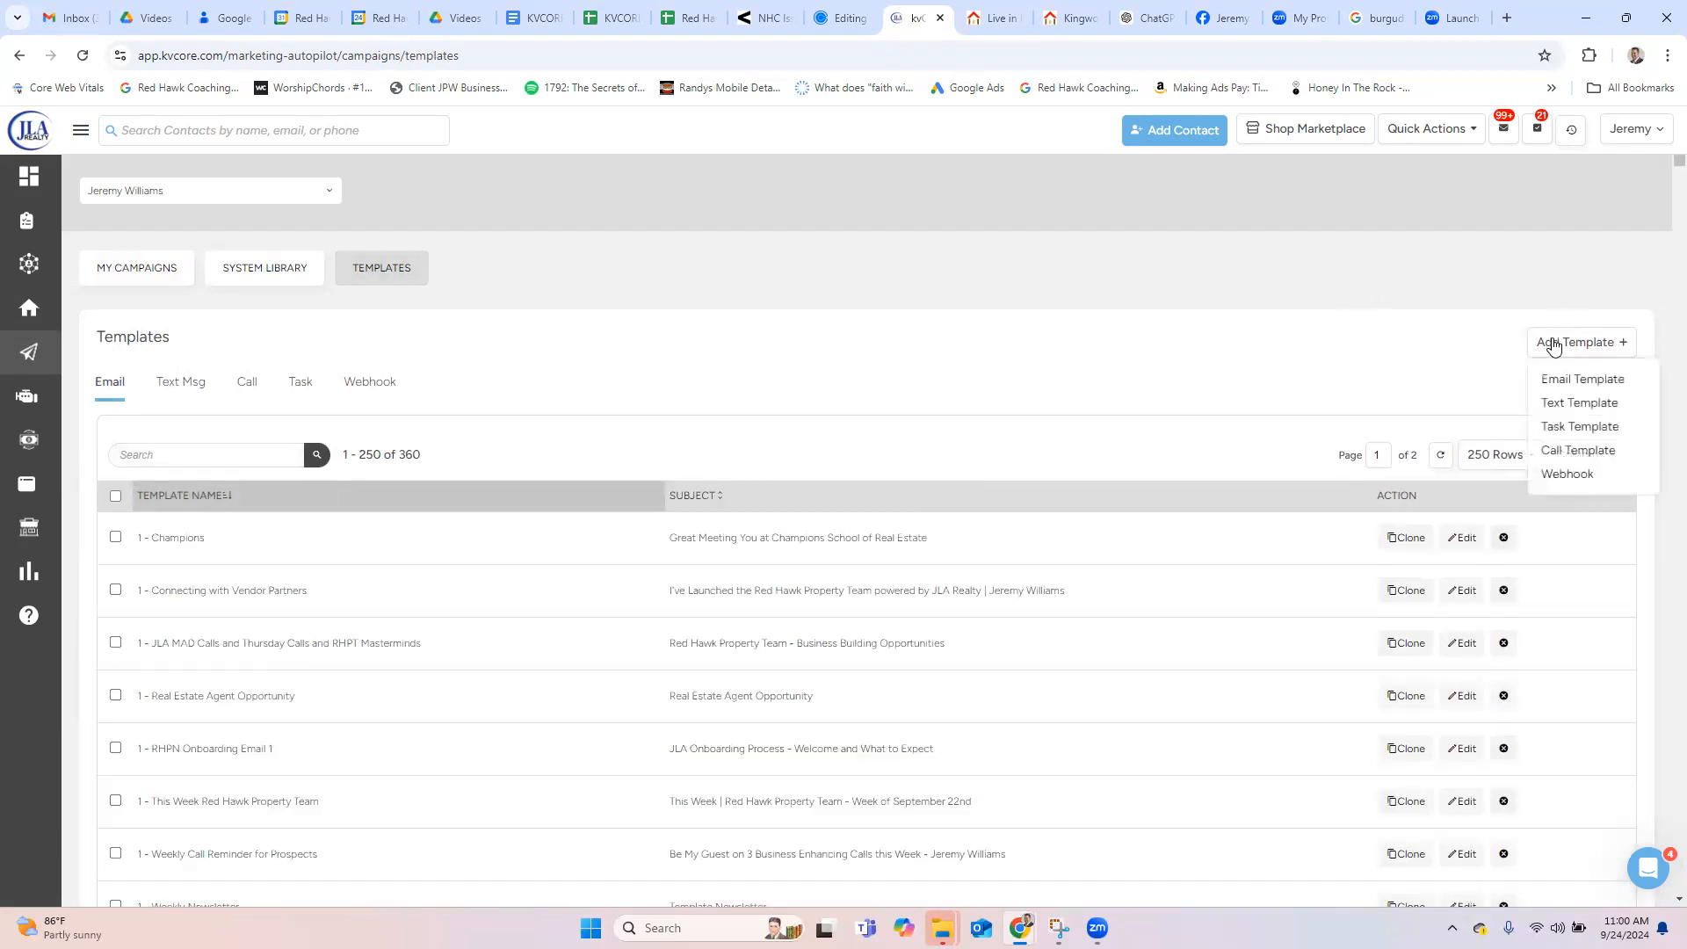
left_click(1563, 382)
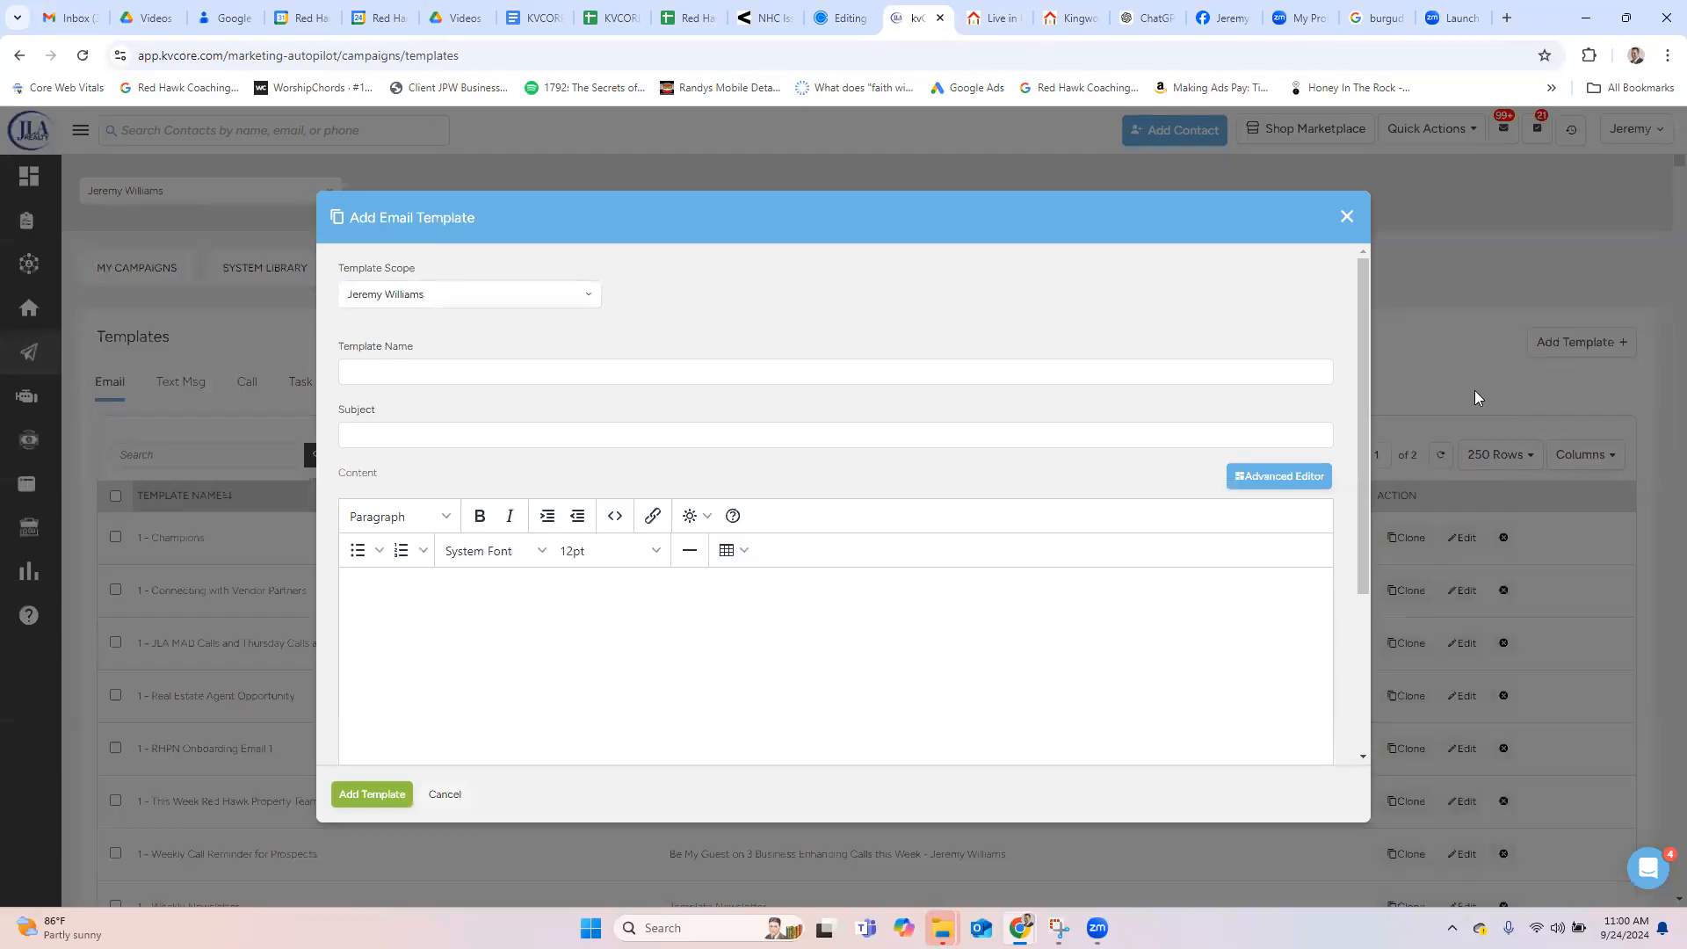
Step: Name the email template "1 - Newsletter 2" and set its subject to "Newsletter"
left_click(1076, 376)
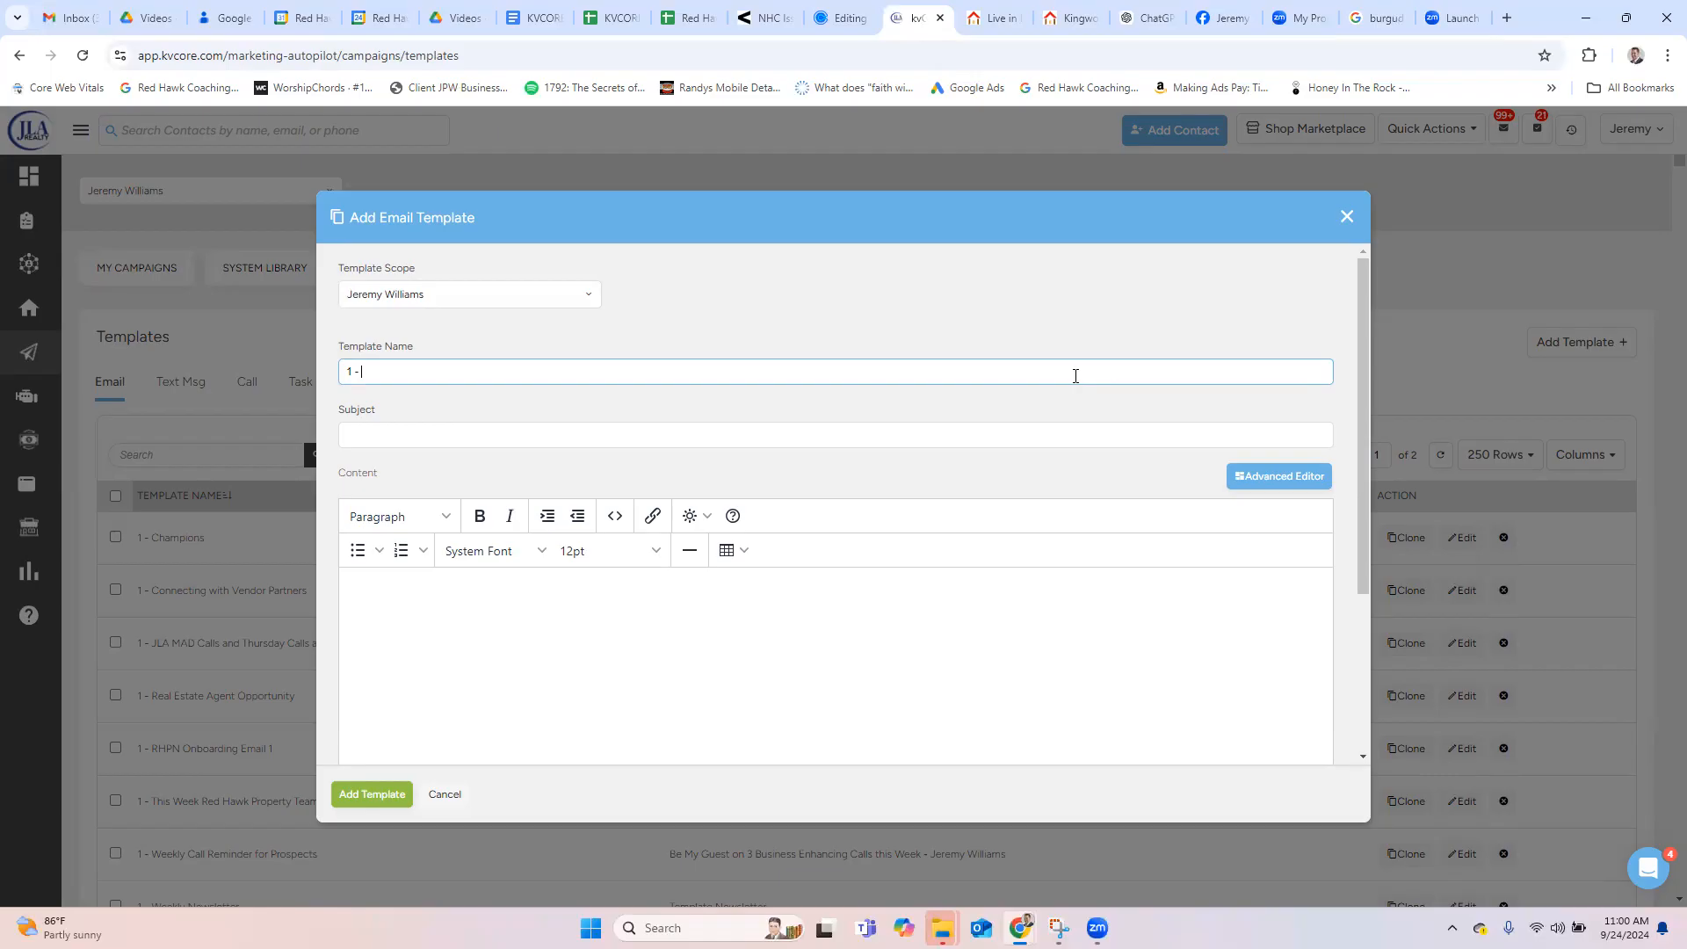
type("Newsletter 2")
left_click(773, 429)
type("Newsletter")
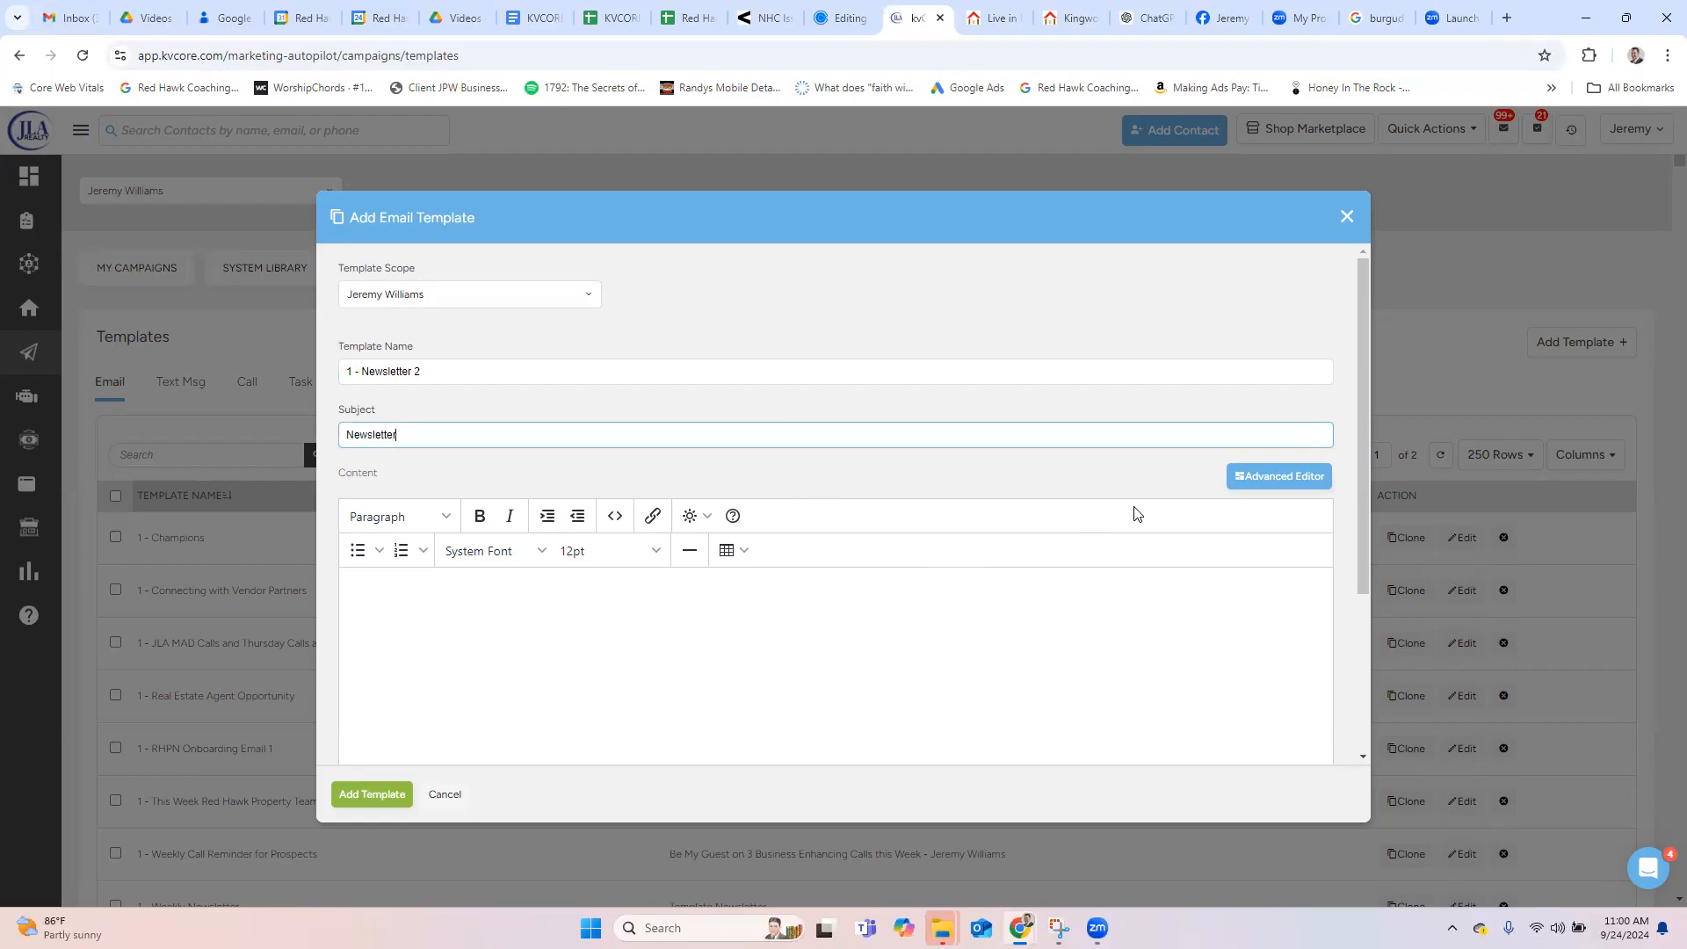
Step: Switch the template to the advanced editor, accepting the editor change, and add an image block to the empty content area
left_click(1256, 480)
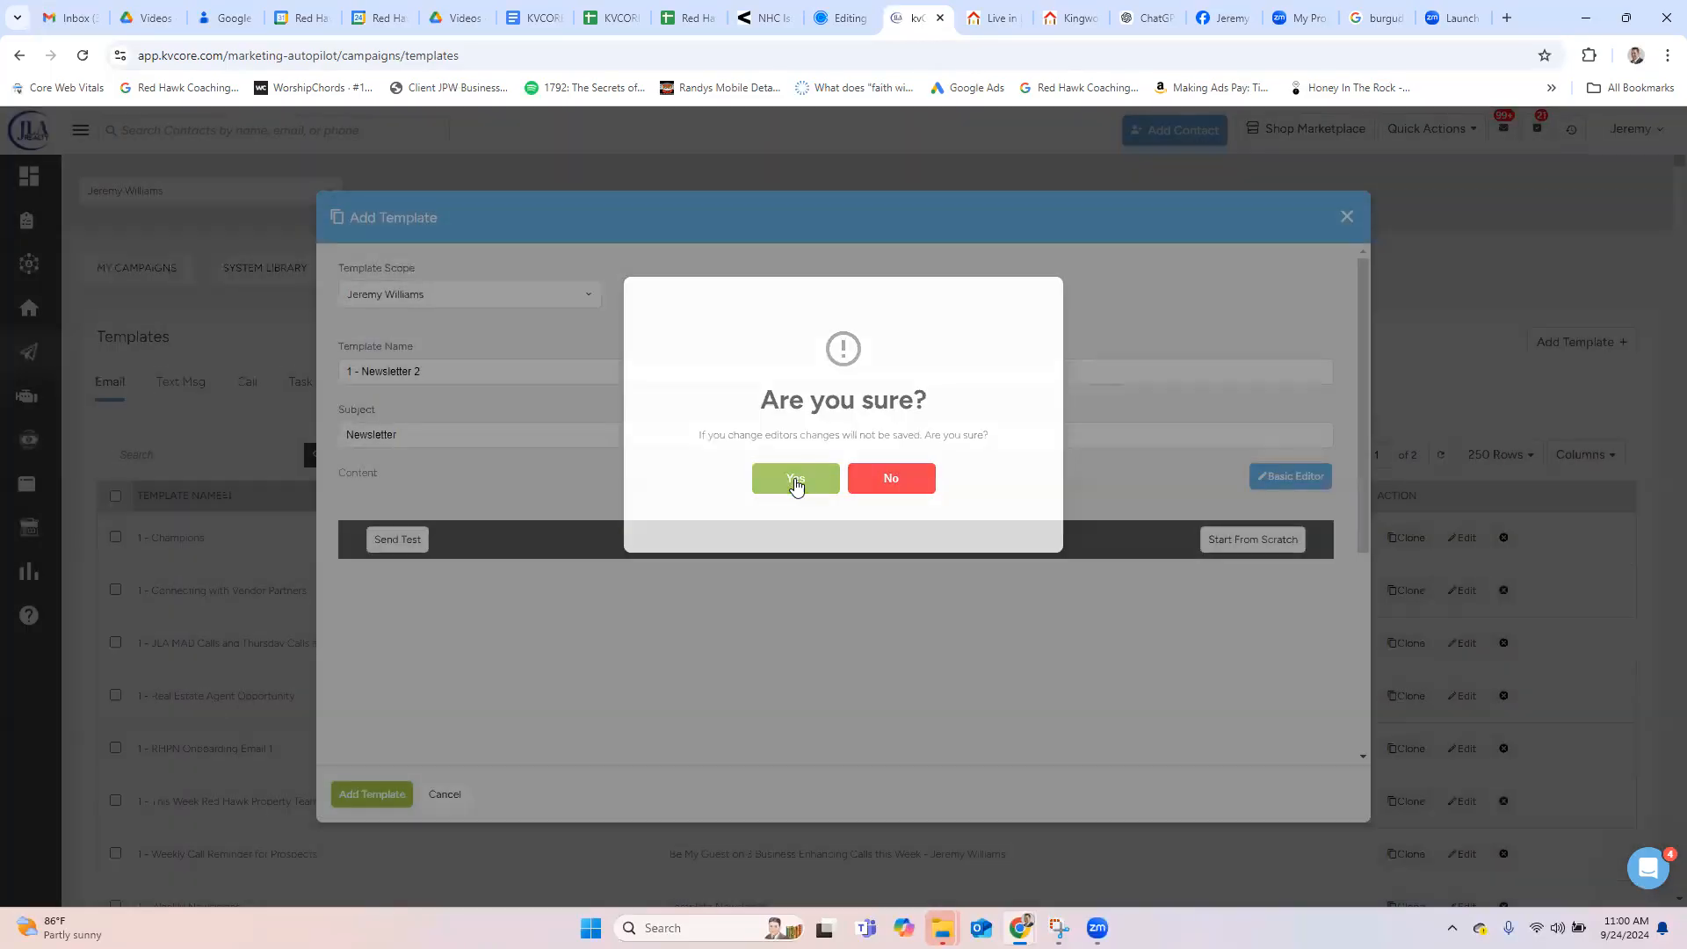
left_click(796, 482)
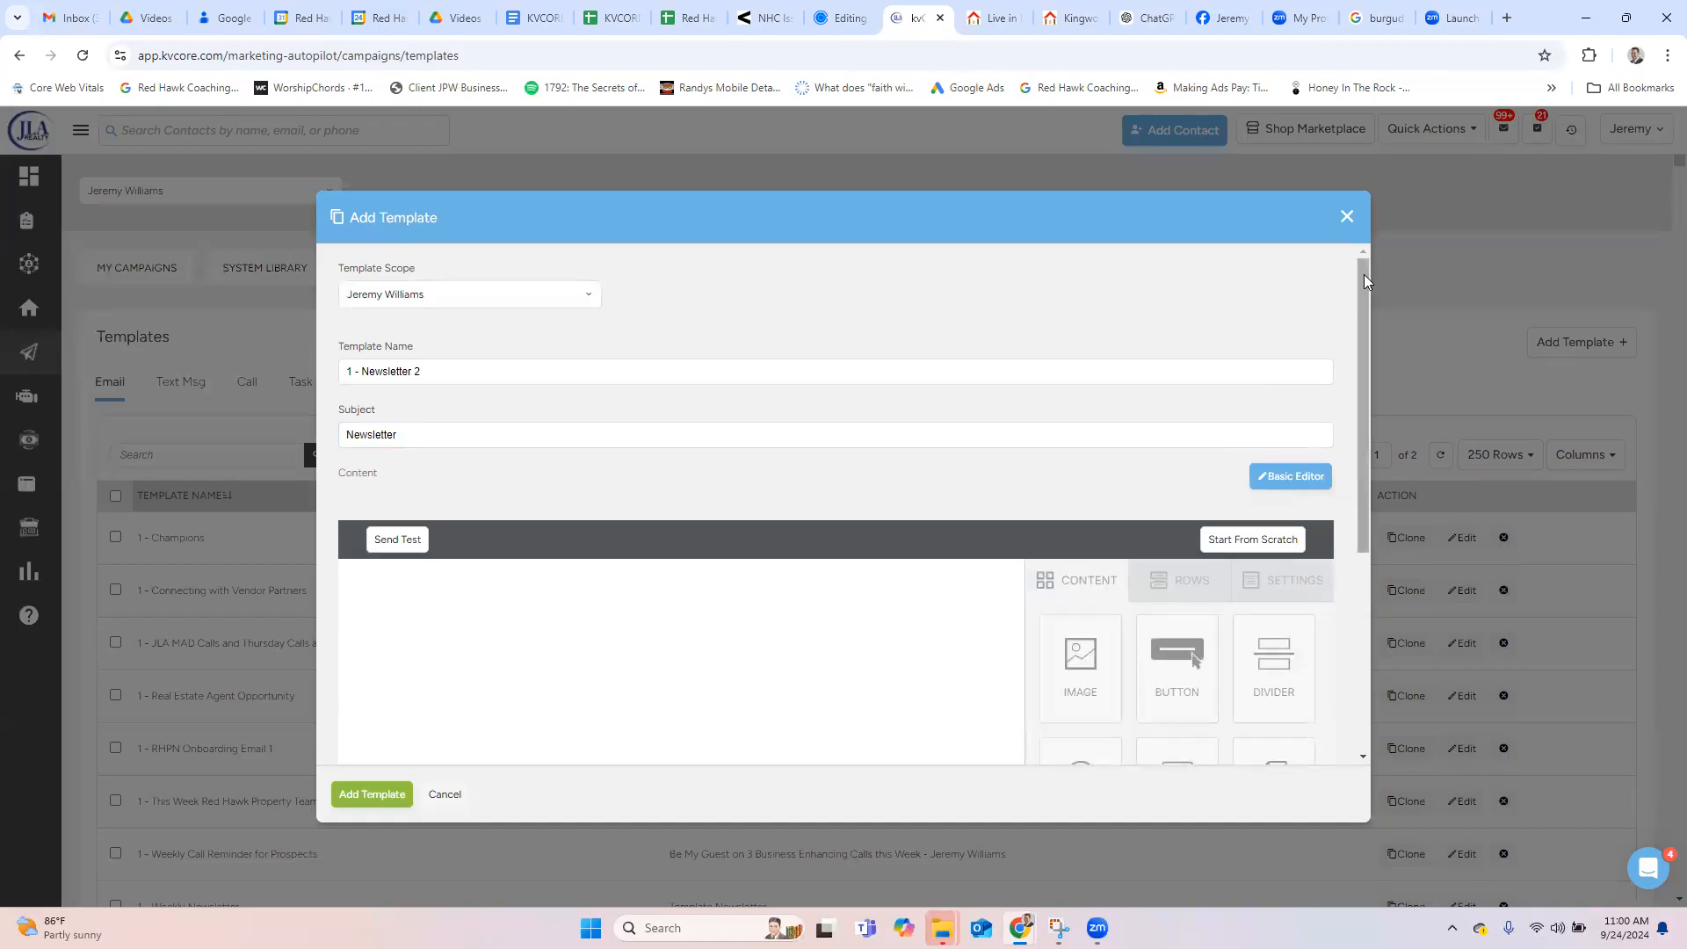
left_click_drag(1364, 275, 1353, 378)
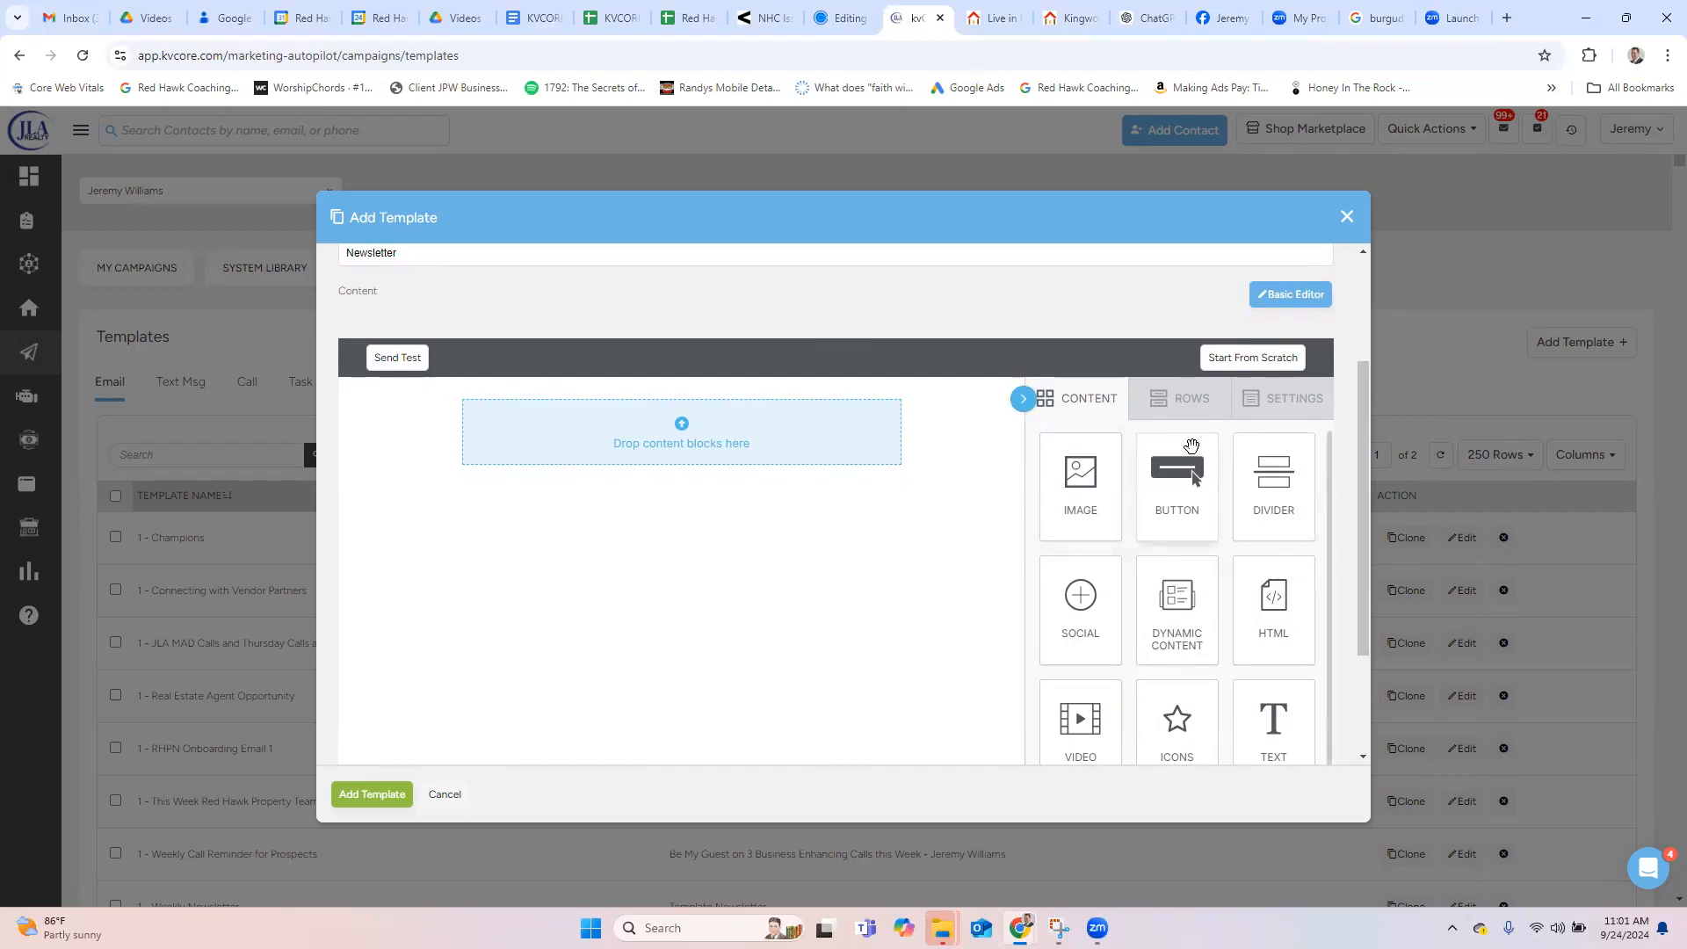
left_click_drag(1067, 470, 823, 419)
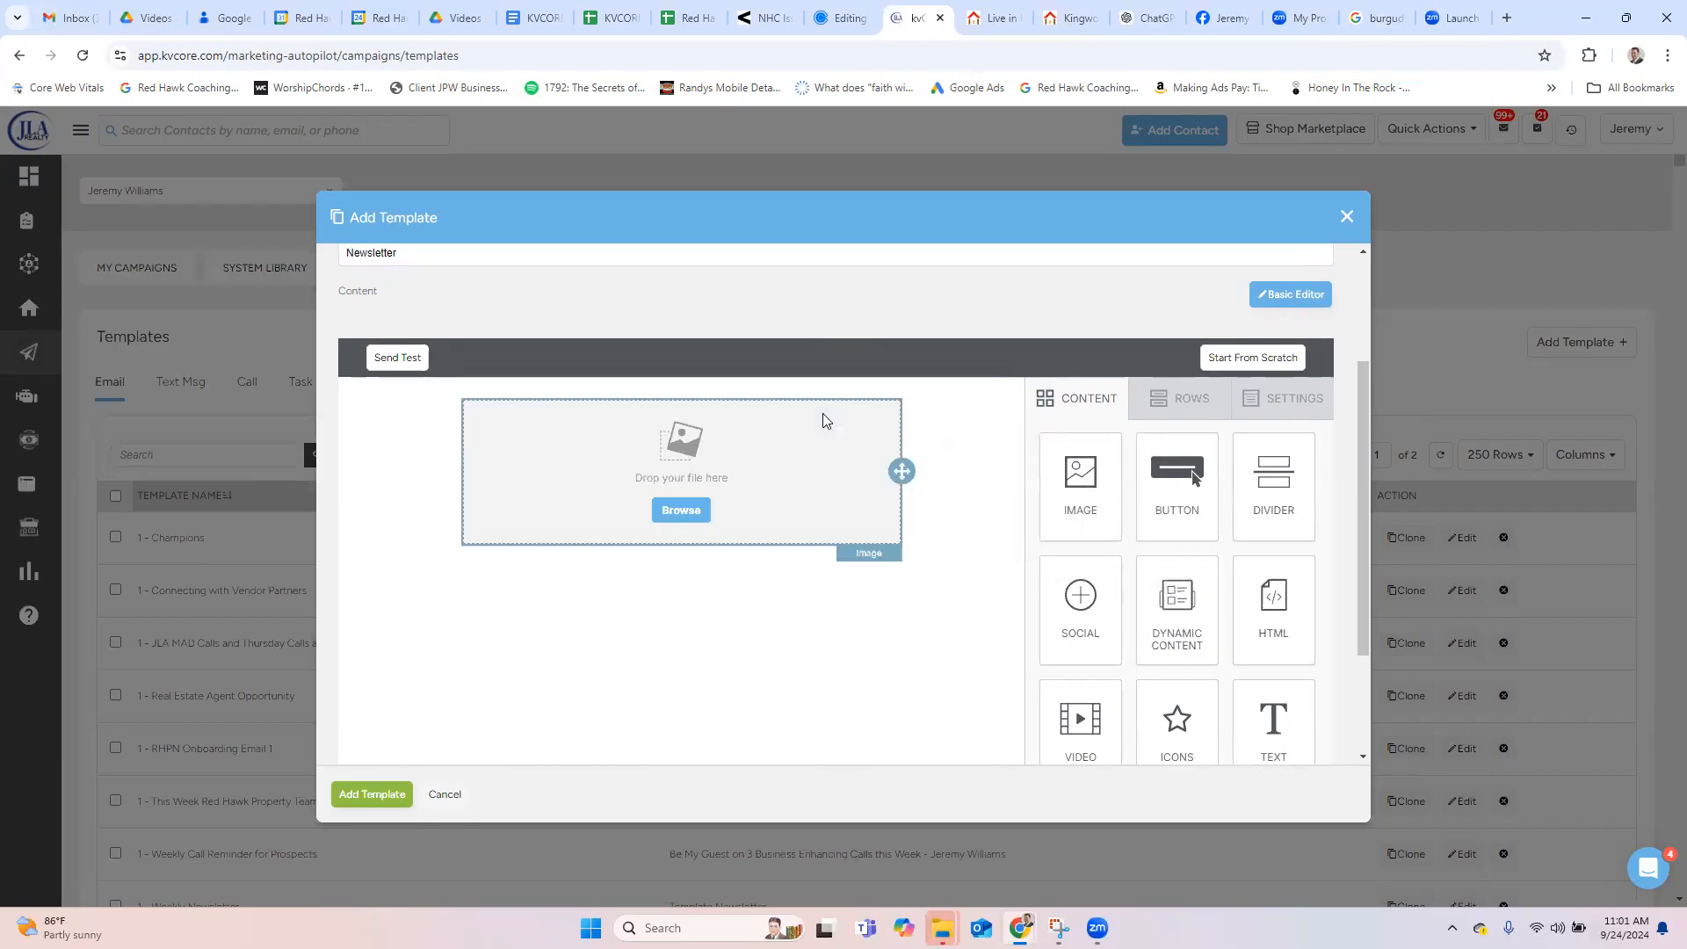
Step: Fill the image block with the yellow signature banner PNG ("Copy of Yellow…") from the file manager
left_click(682, 512)
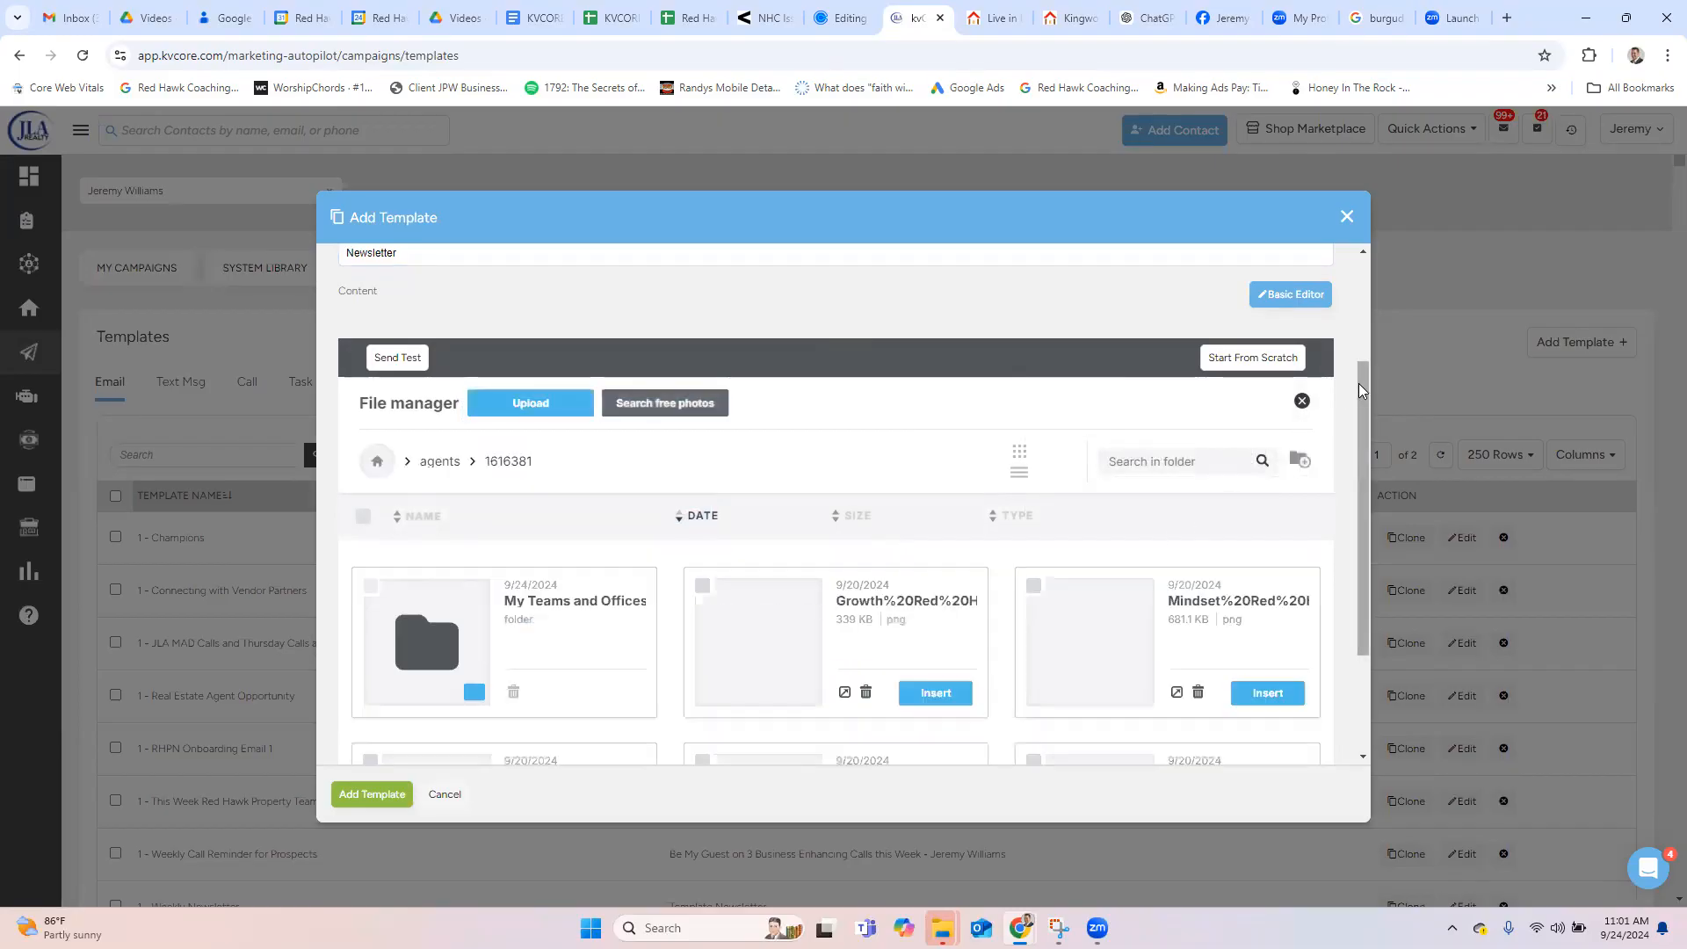
left_click_drag(1361, 389, 1365, 587)
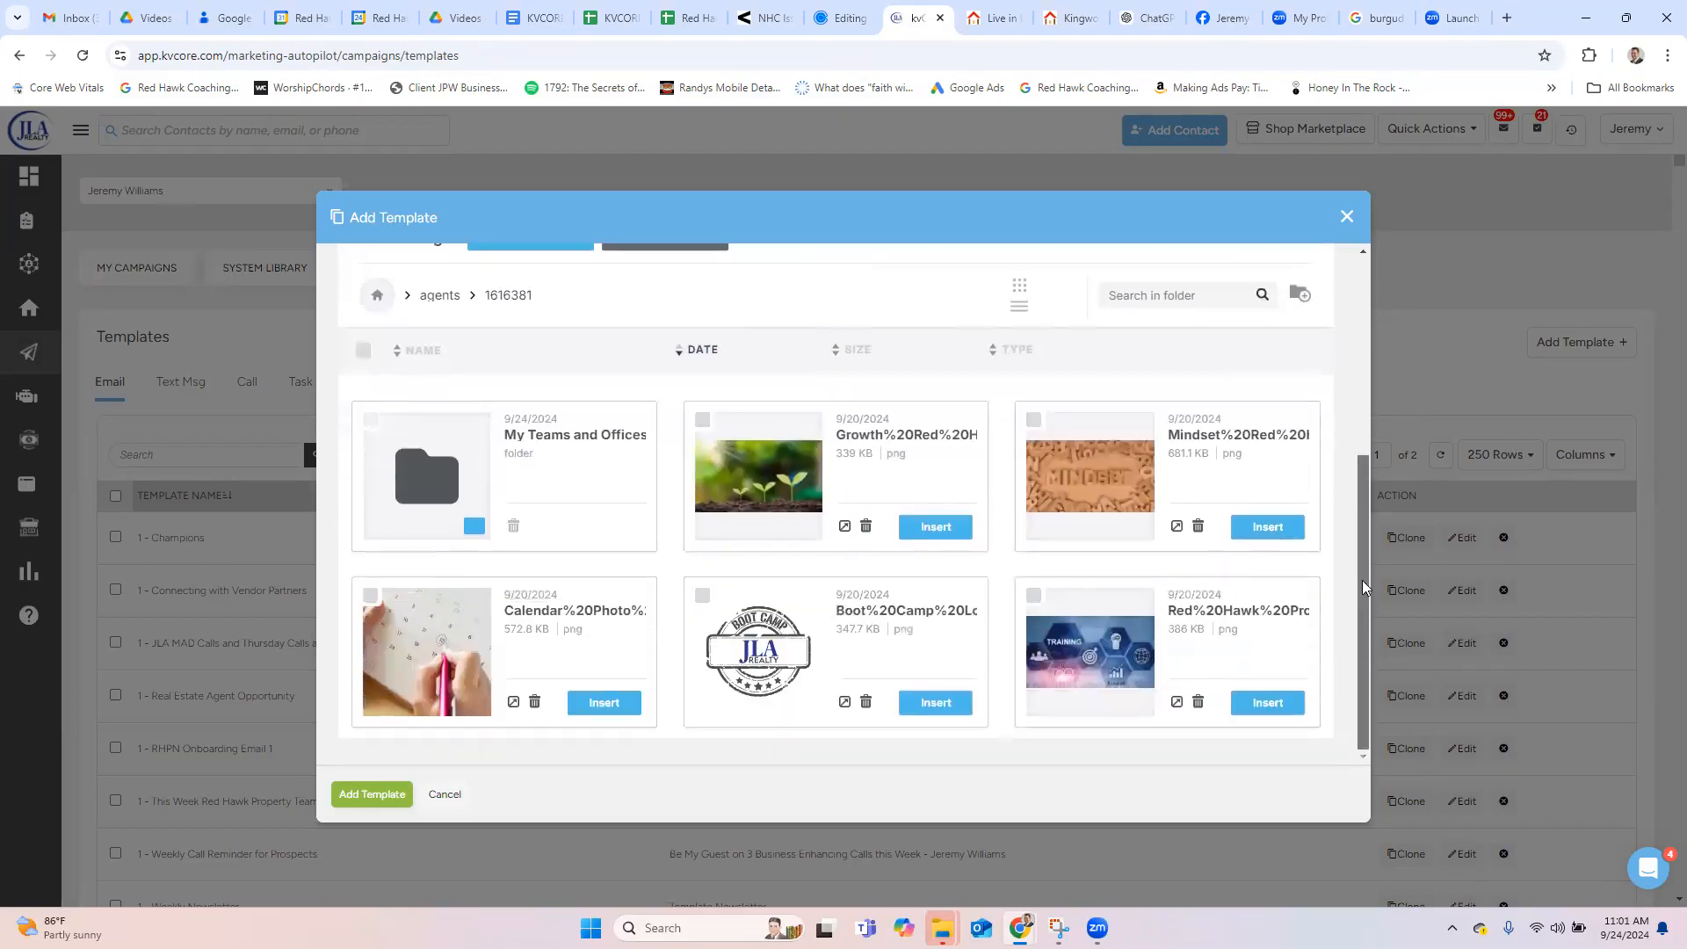
left_click(520, 303)
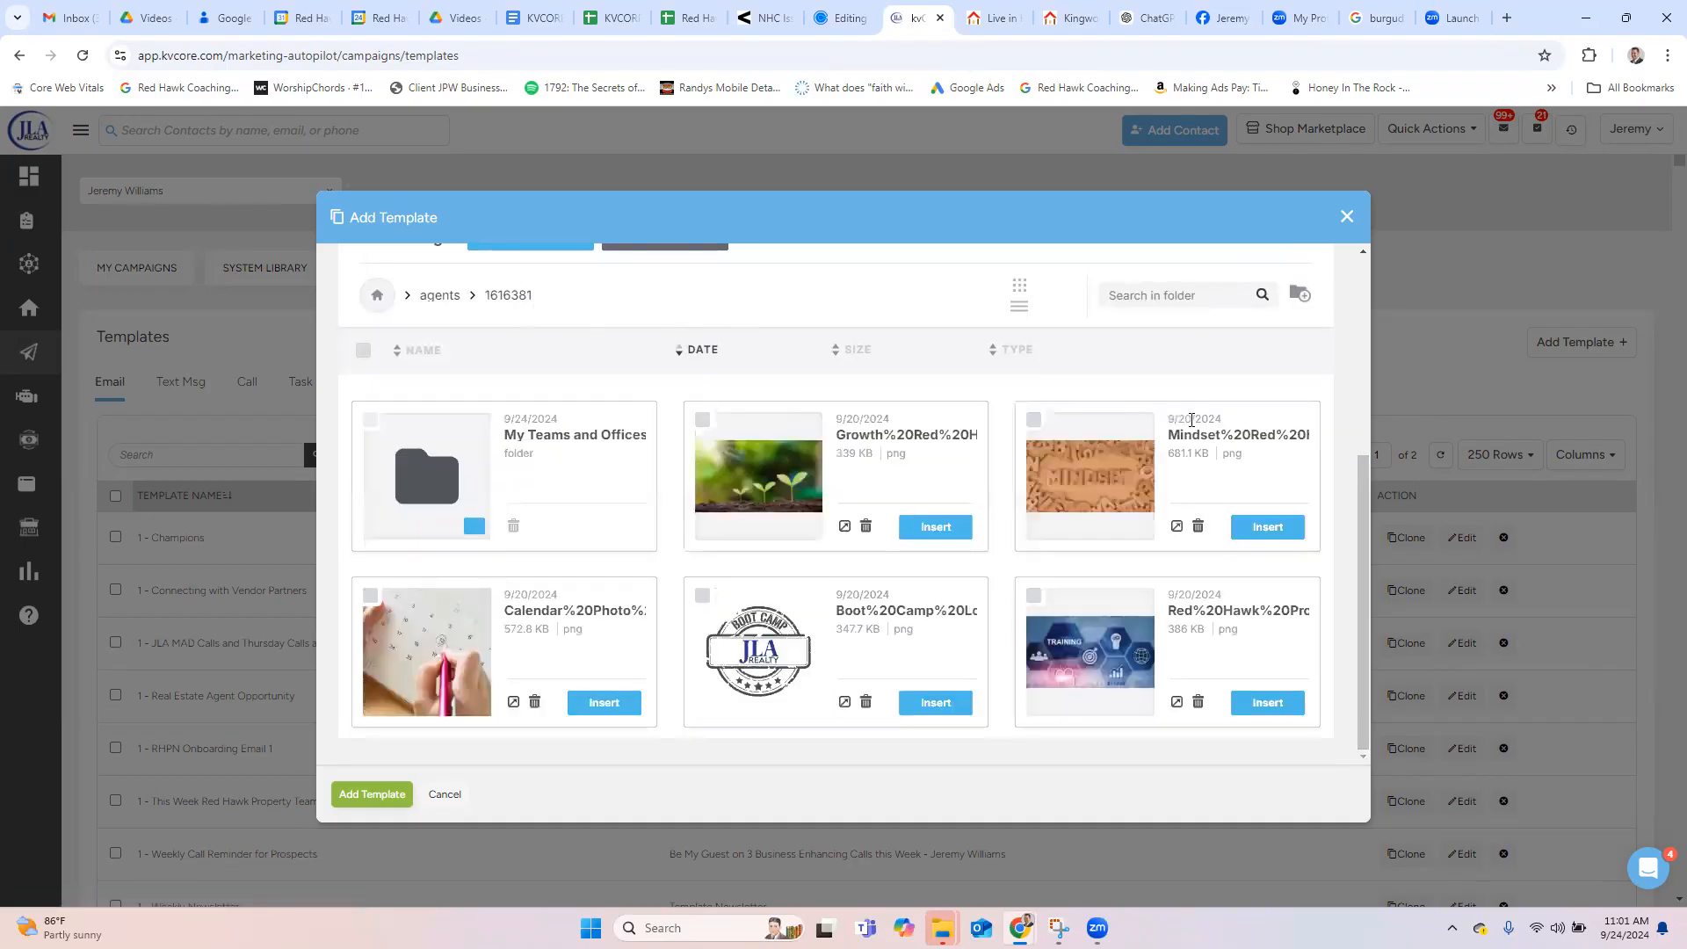
left_click_drag(1327, 453, 1334, 546)
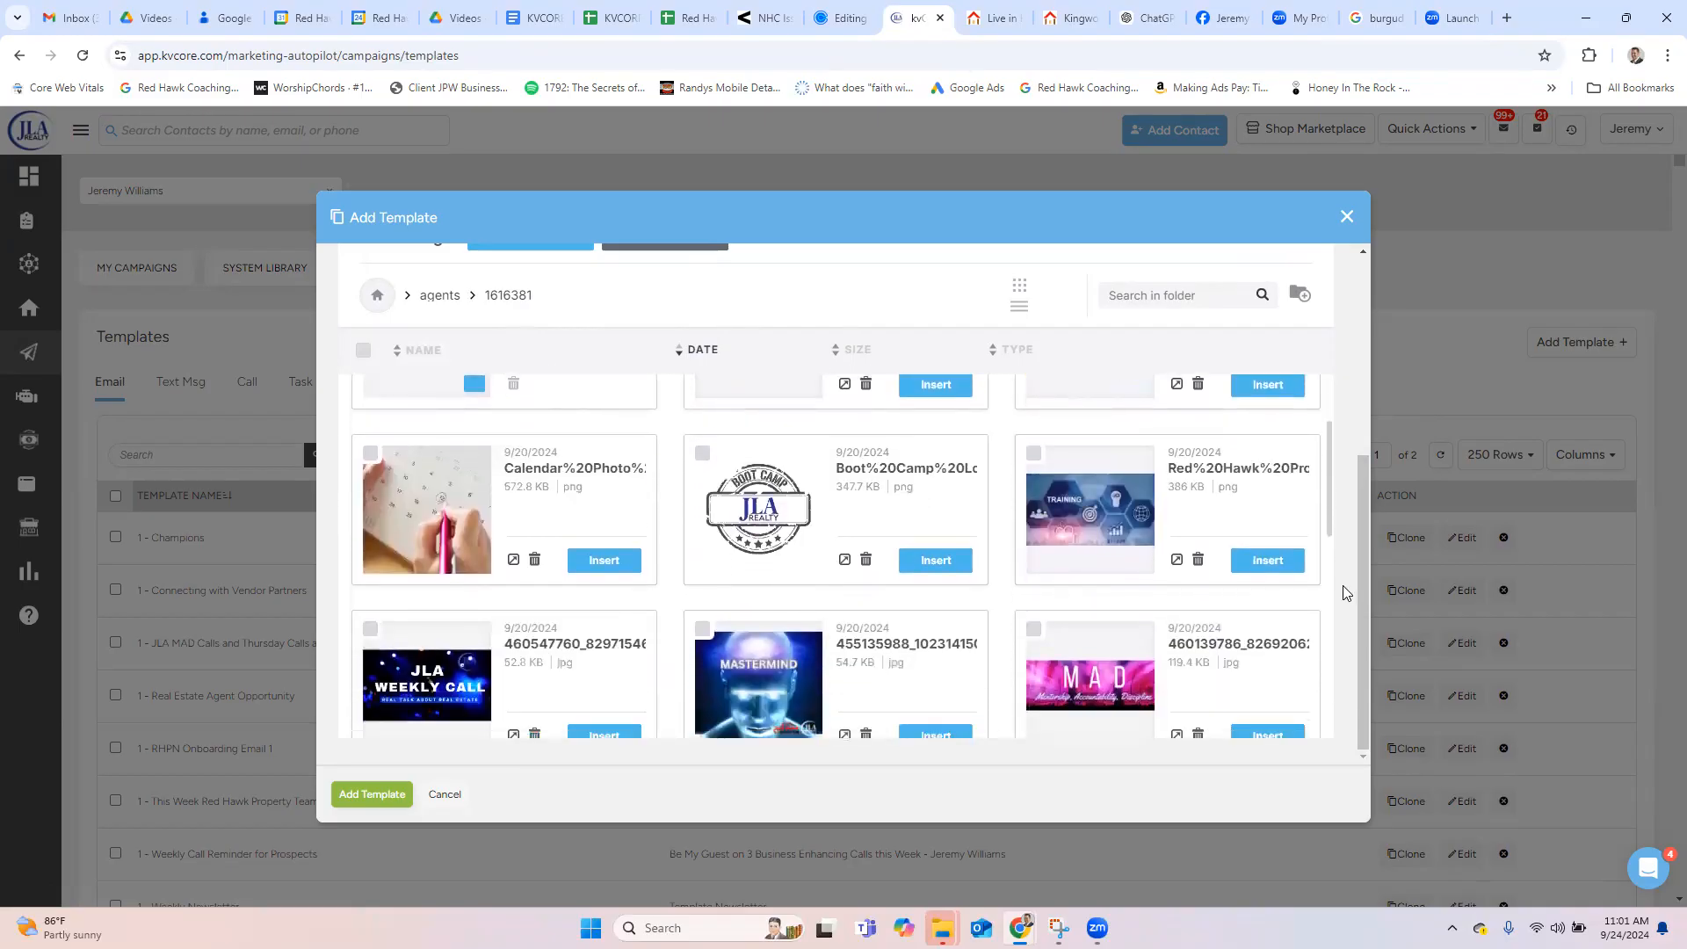
scroll(1342, 591, "down", 4)
scroll(897, 621, "up", 2)
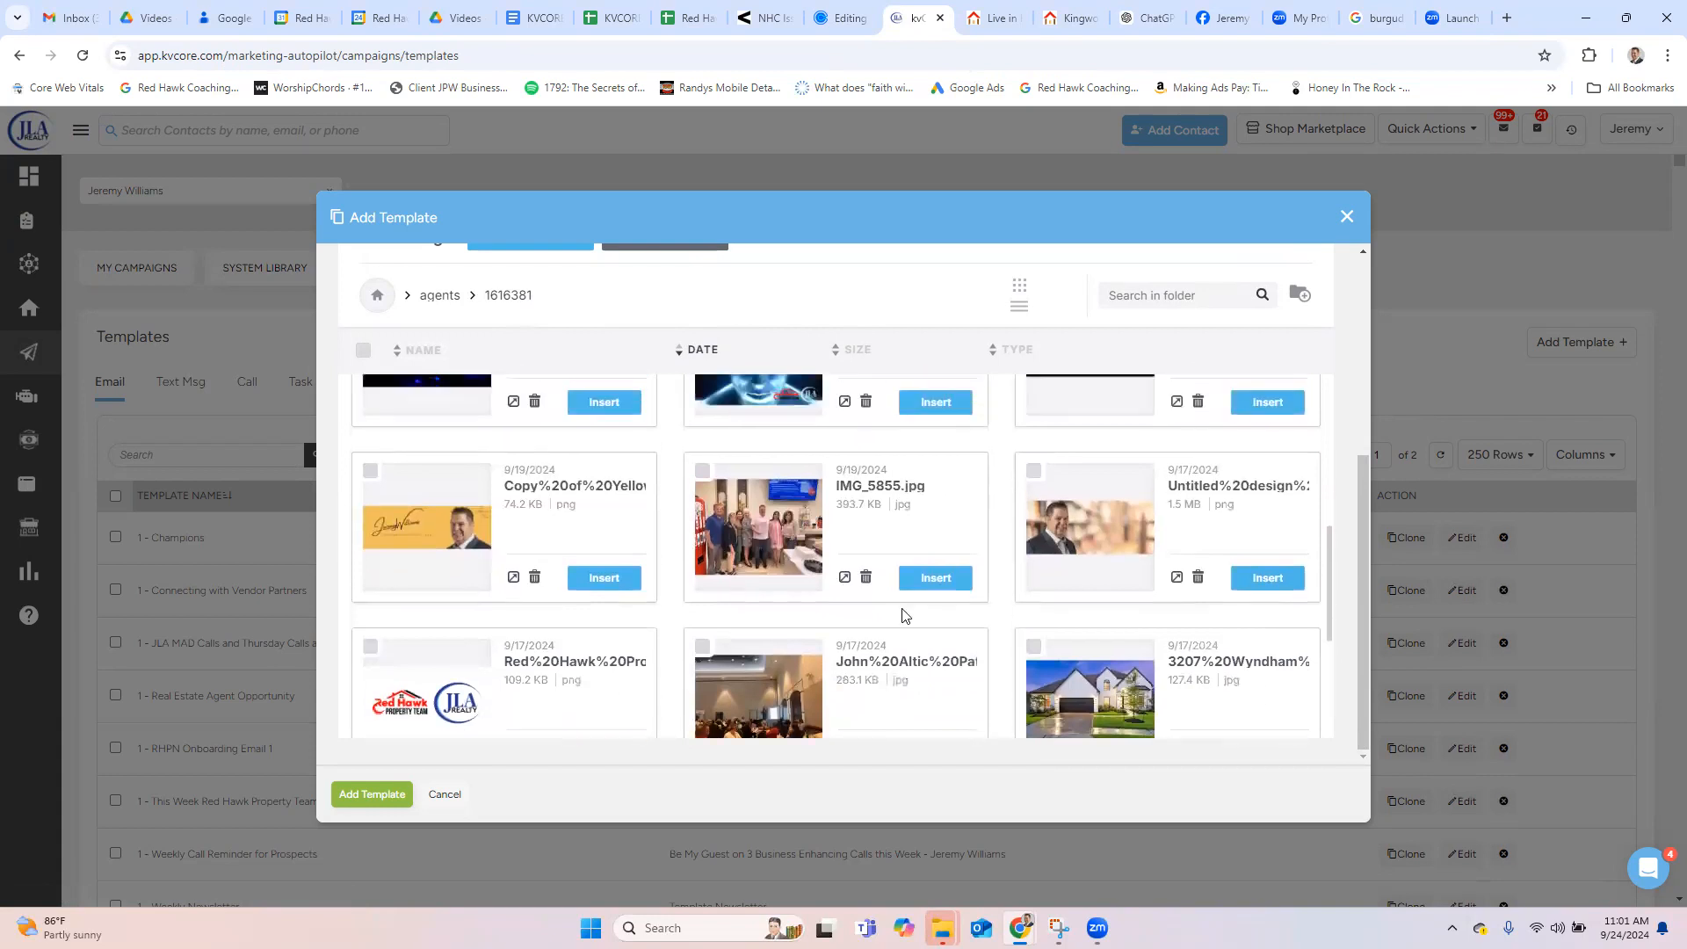
scroll(621, 617, "down", 1)
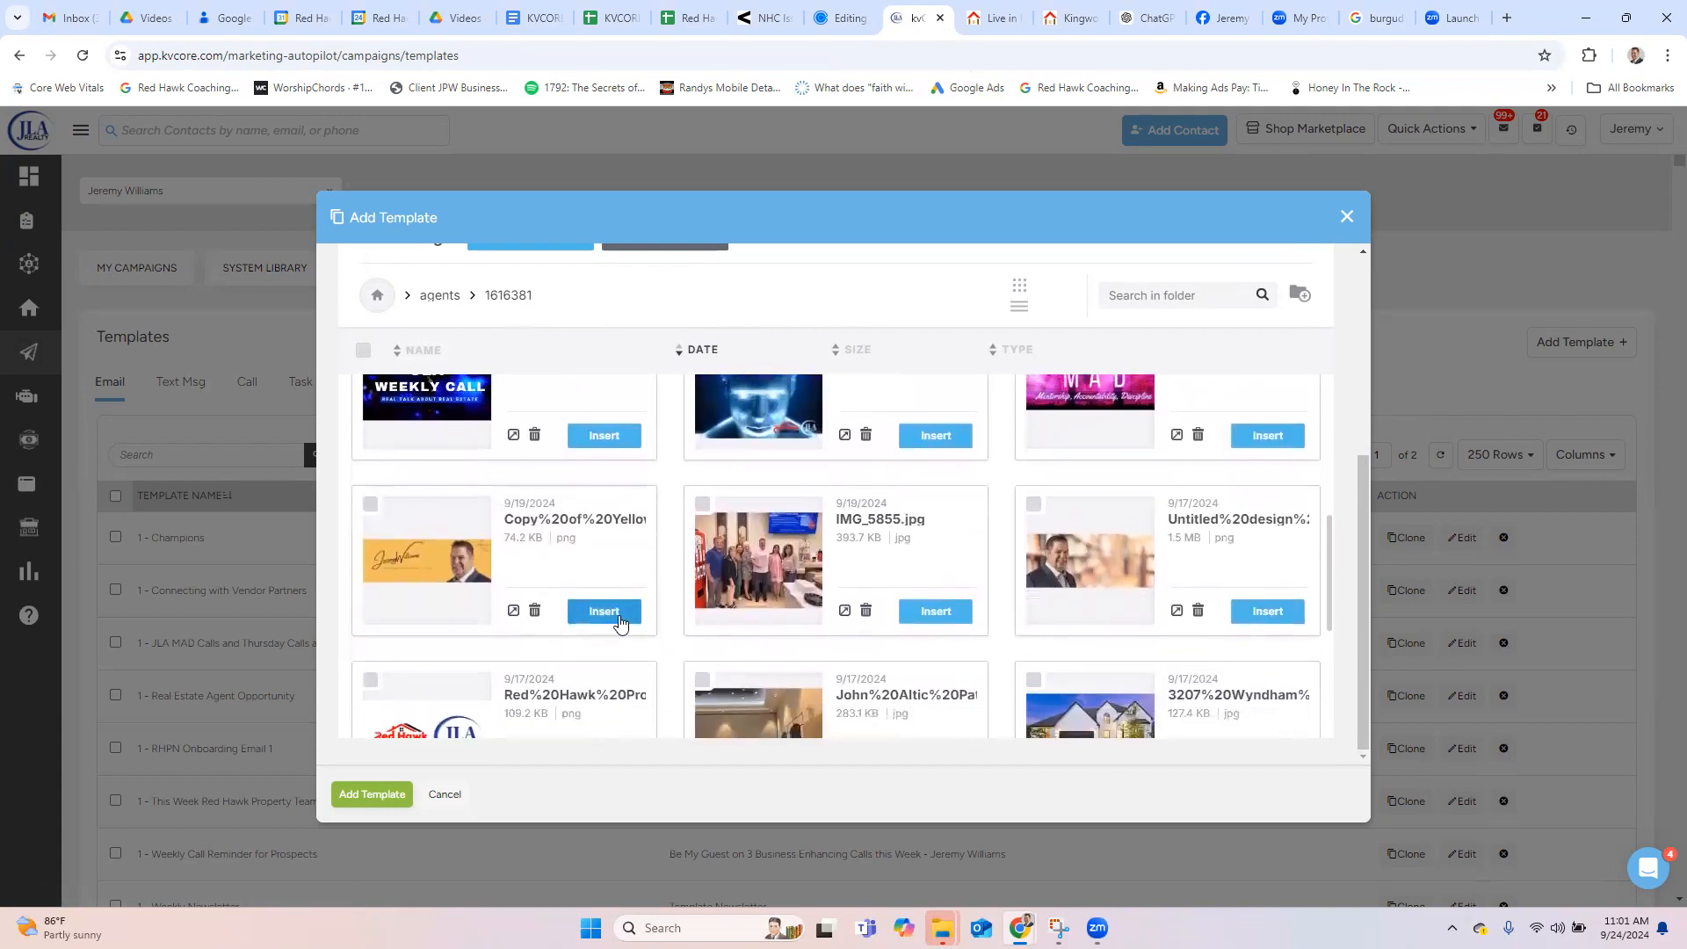
left_click(620, 615)
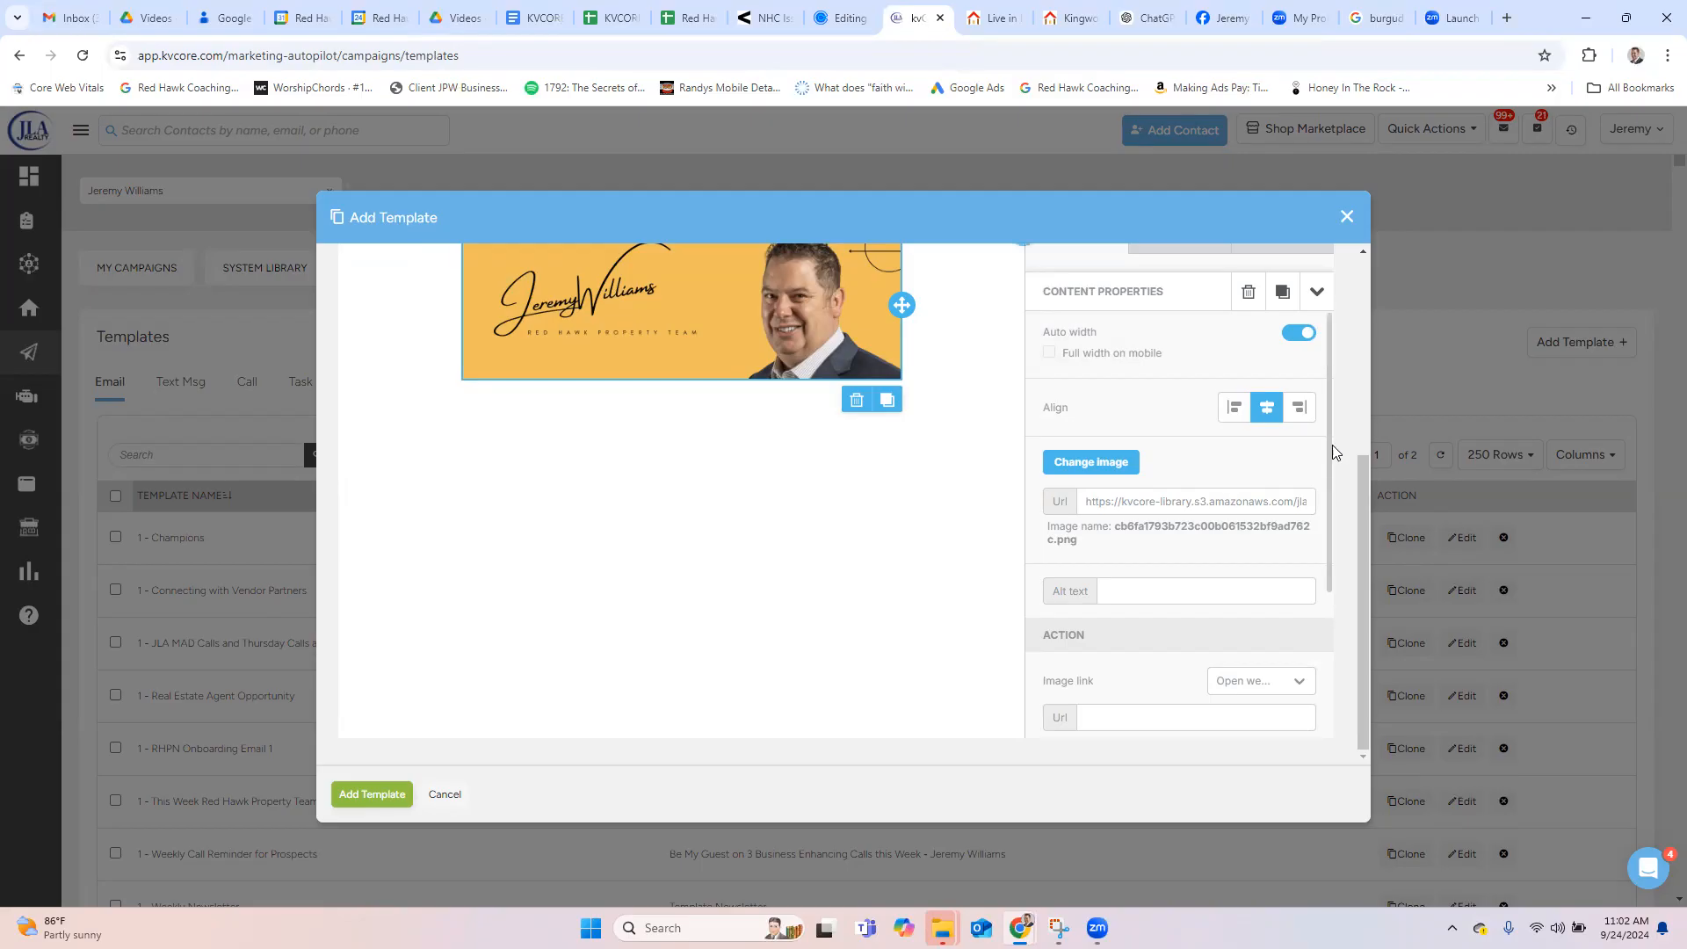
Step: Add a text block directly below the banner image and delete its placeholder text
left_click_drag(1359, 463, 1361, 412)
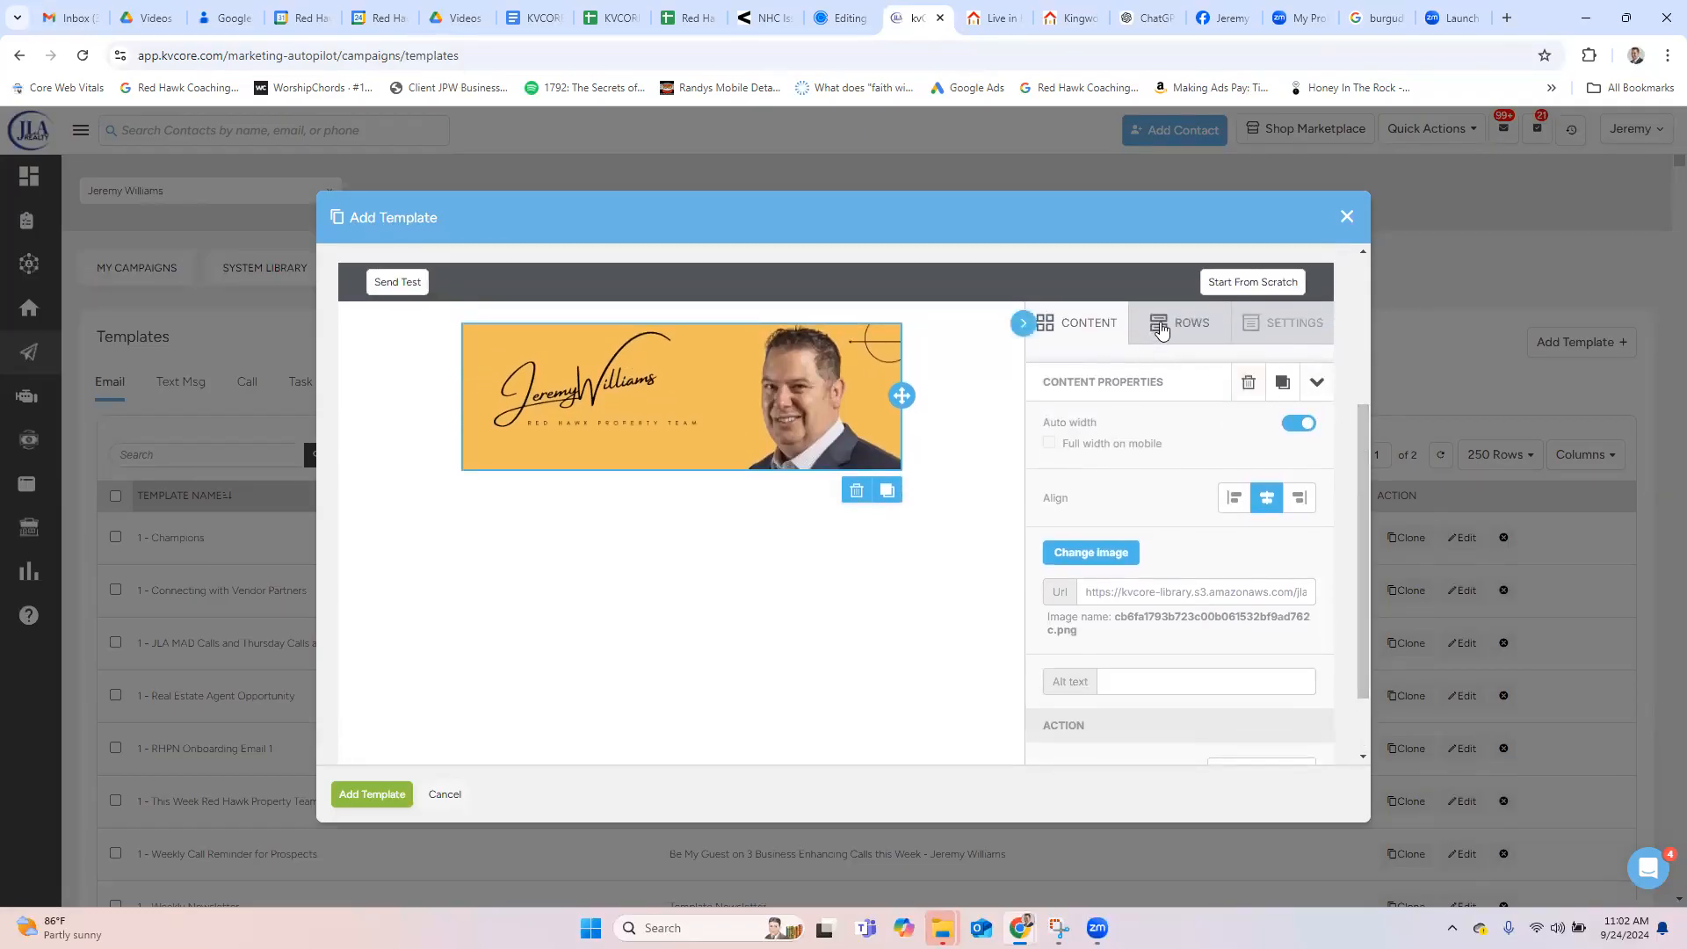
left_click(1095, 333)
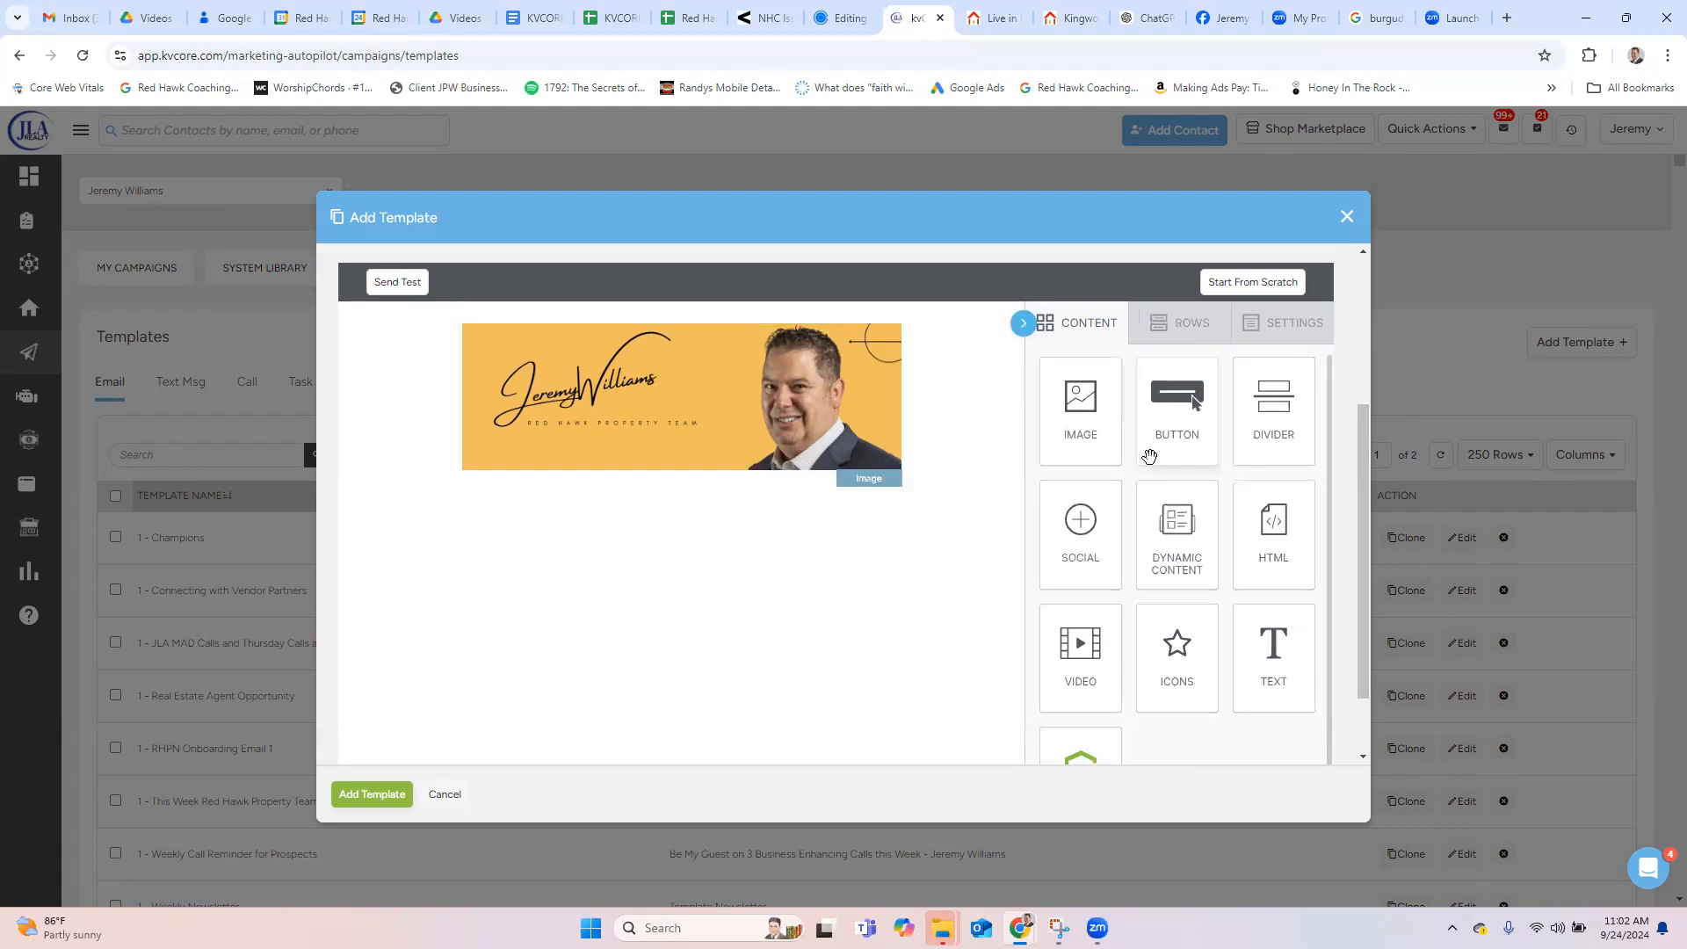
left_click_drag(1249, 640, 715, 475)
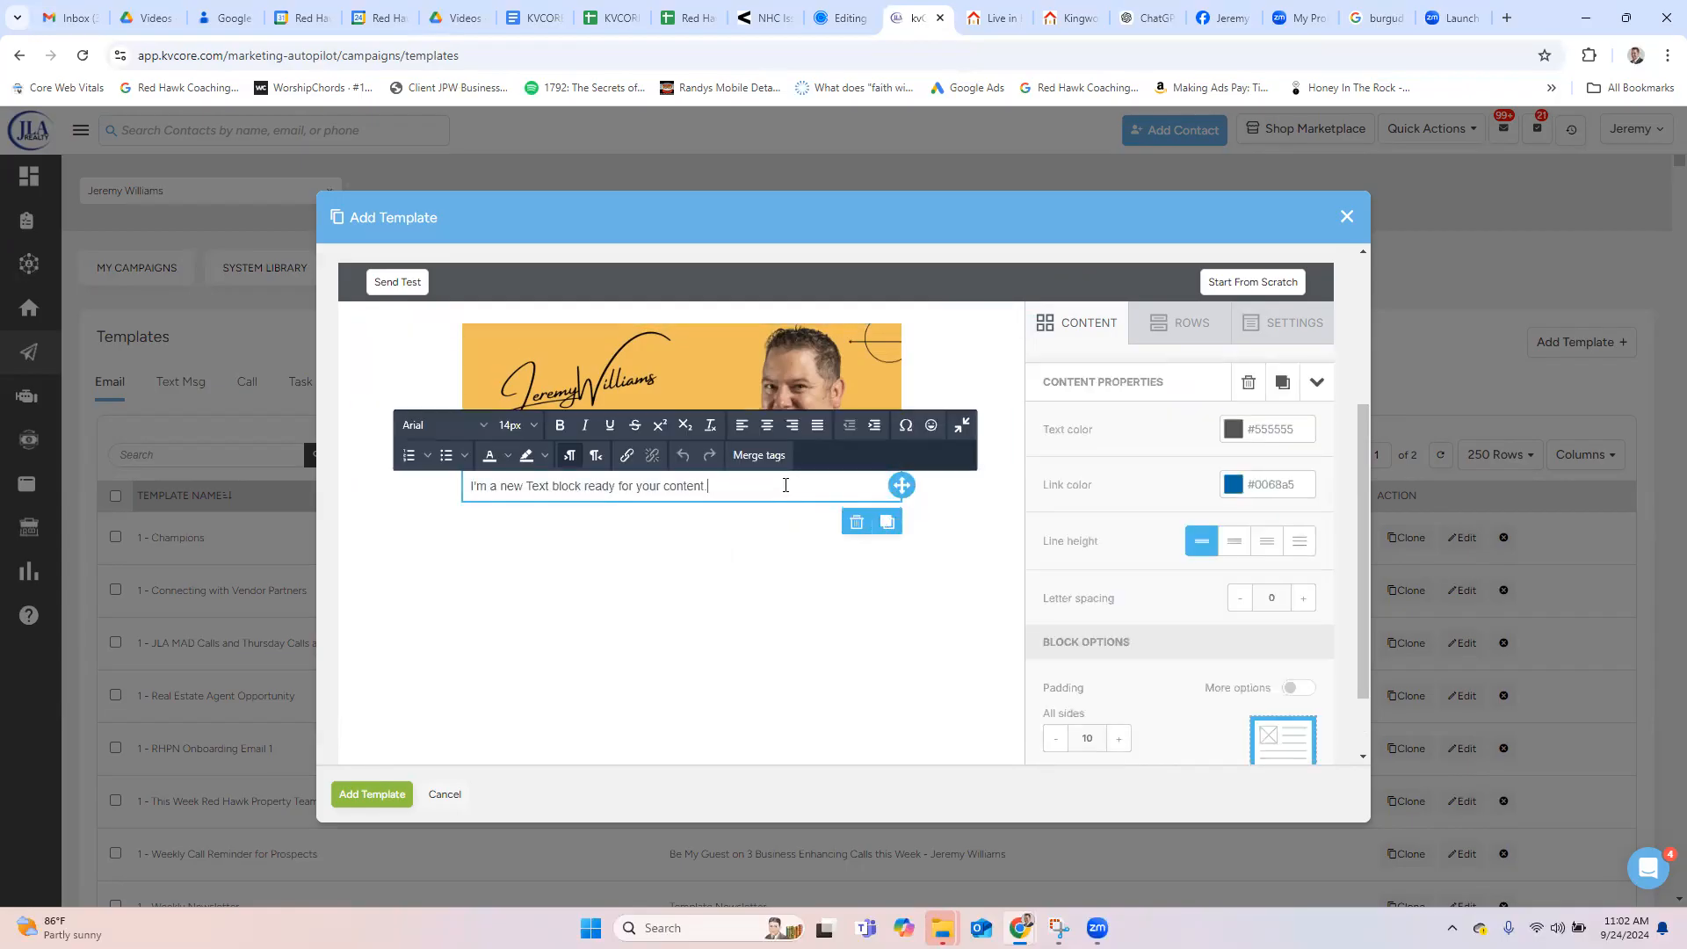
left_click(747, 485)
left_click_drag(745, 485, 463, 488)
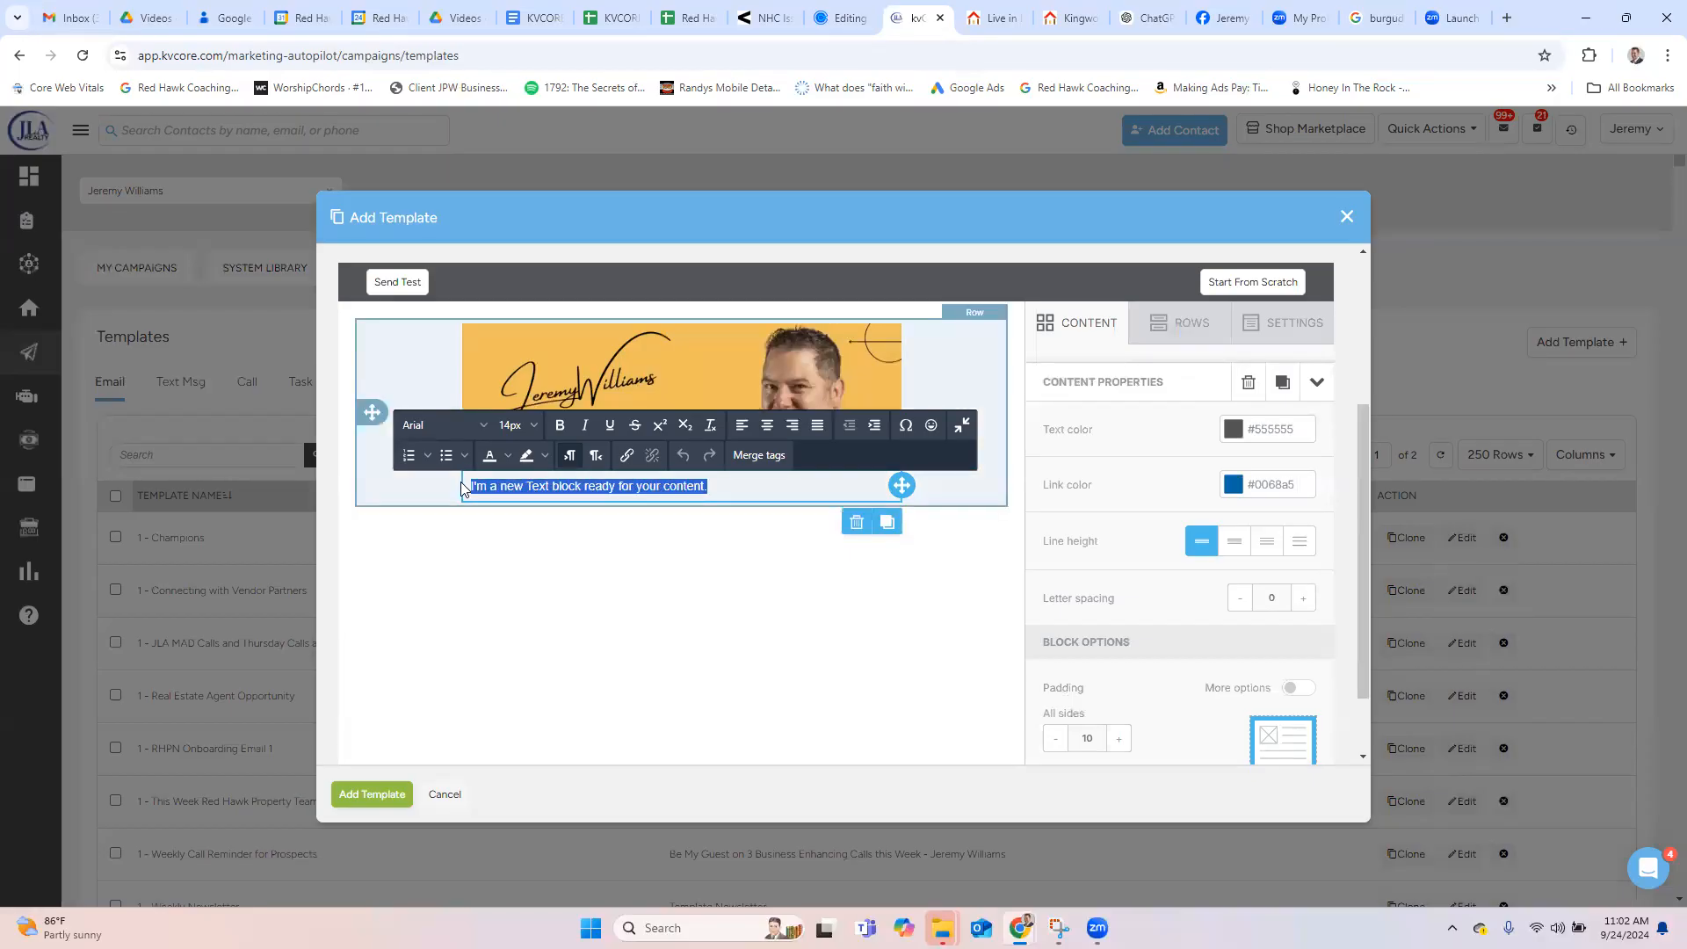
key("BackSpace")
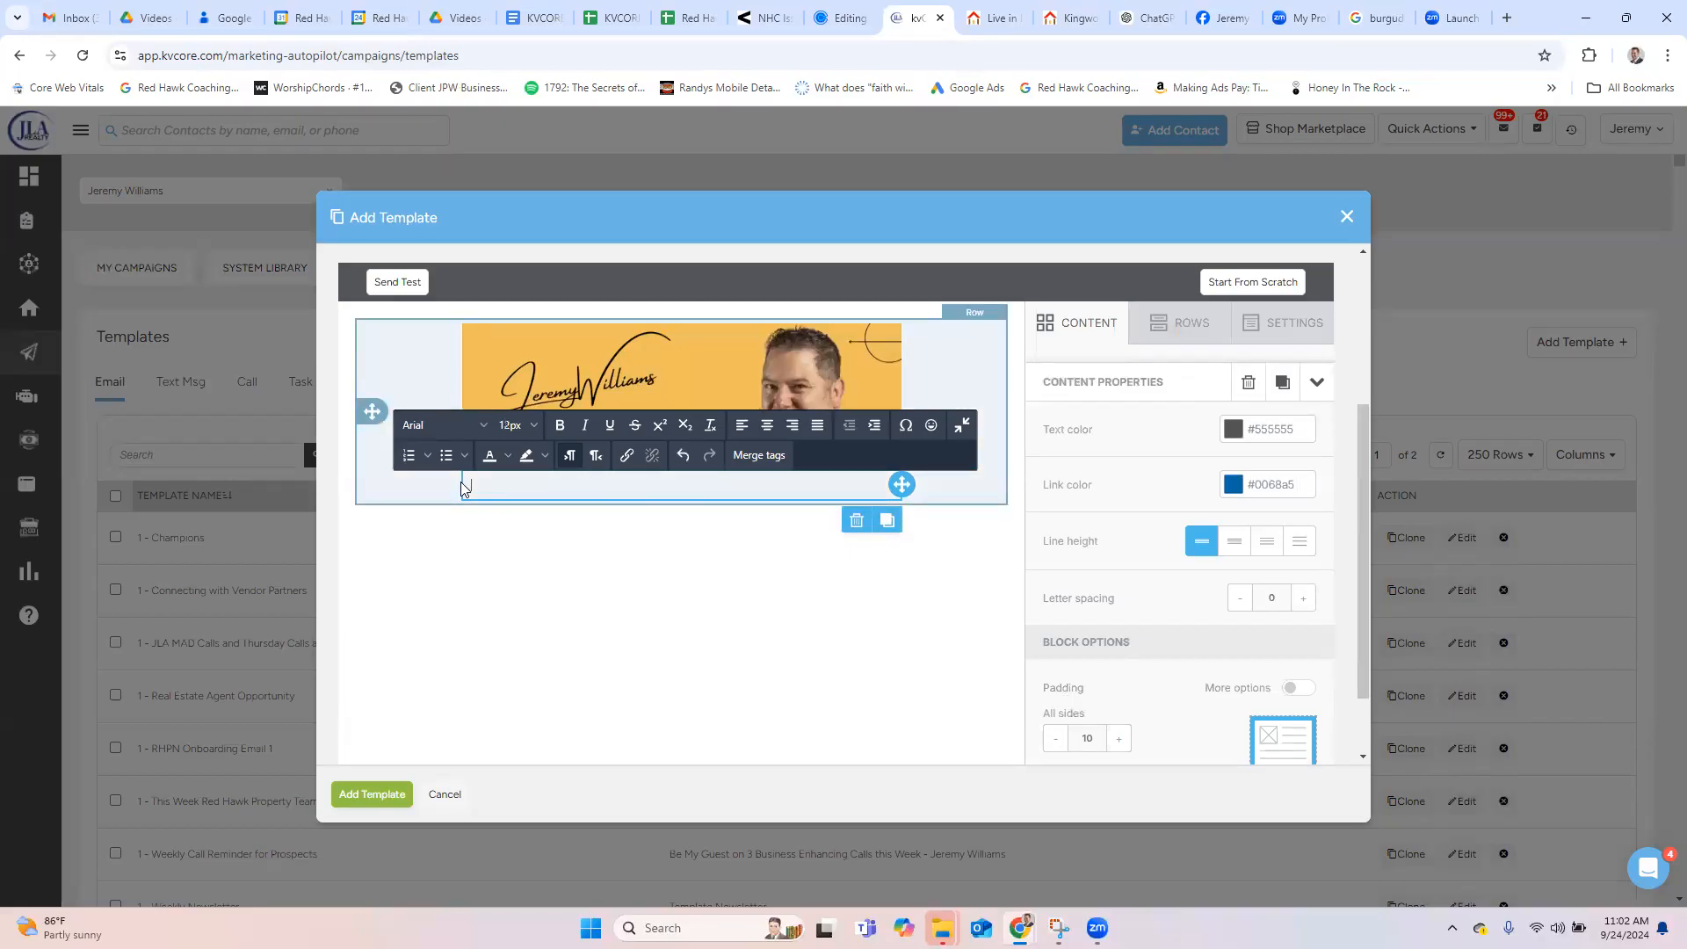
Step: Insert the First Name merge tag as the greeting in the text block, followed by a comma and a new line
left_click(759, 455)
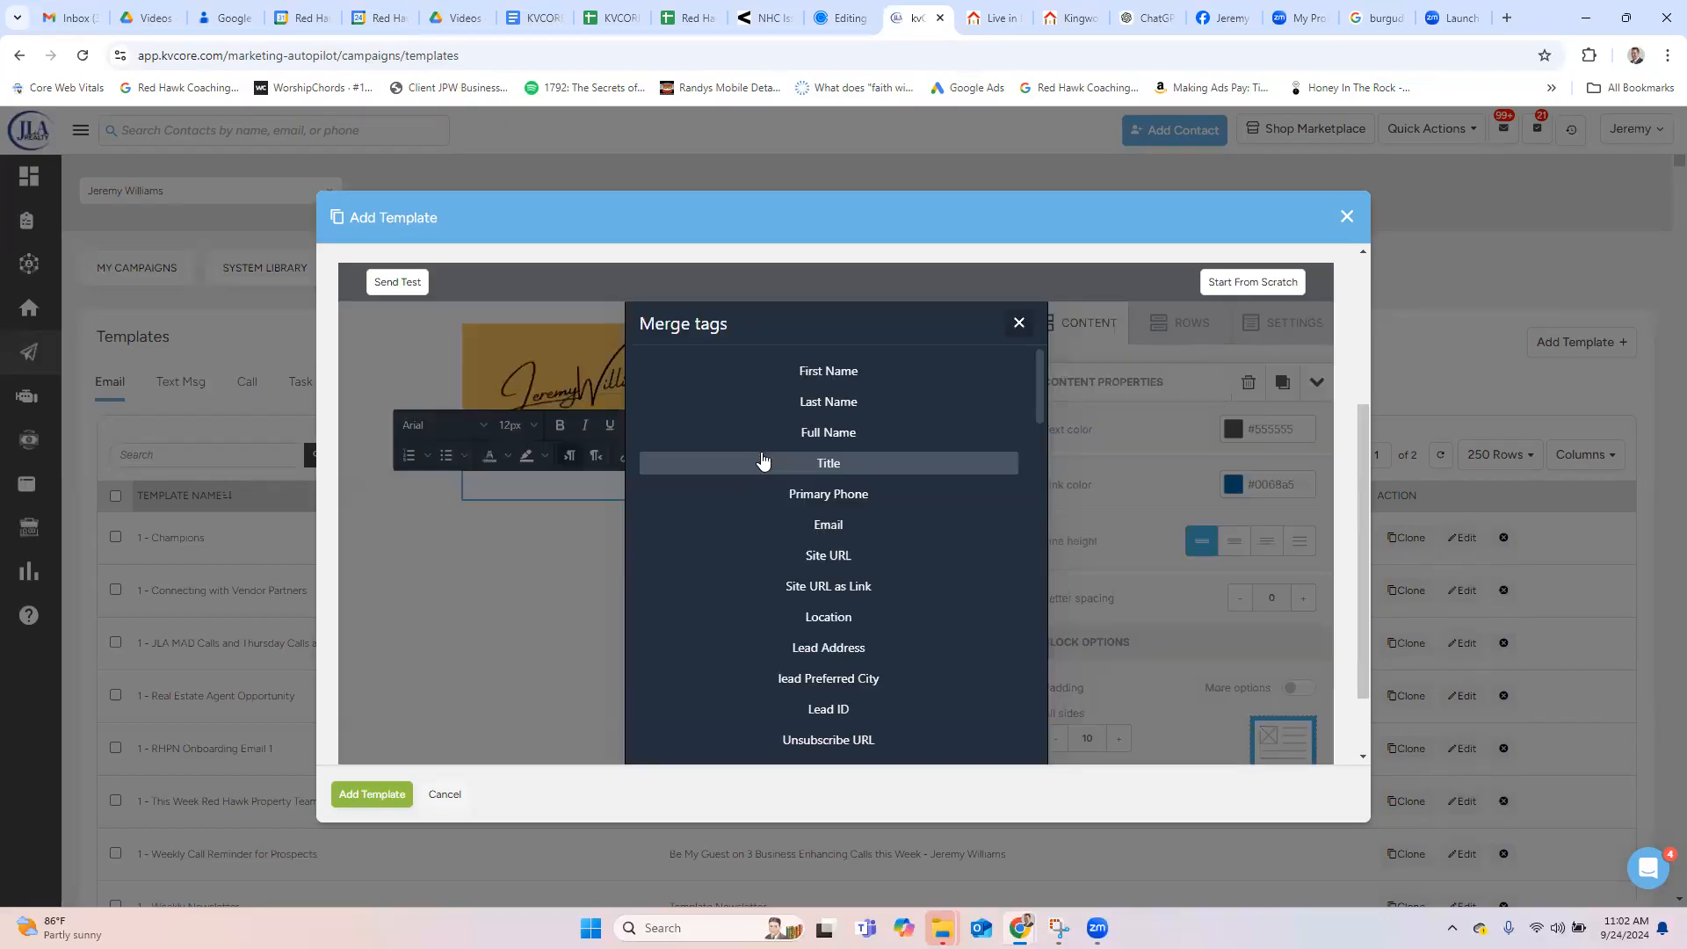
left_click(831, 381)
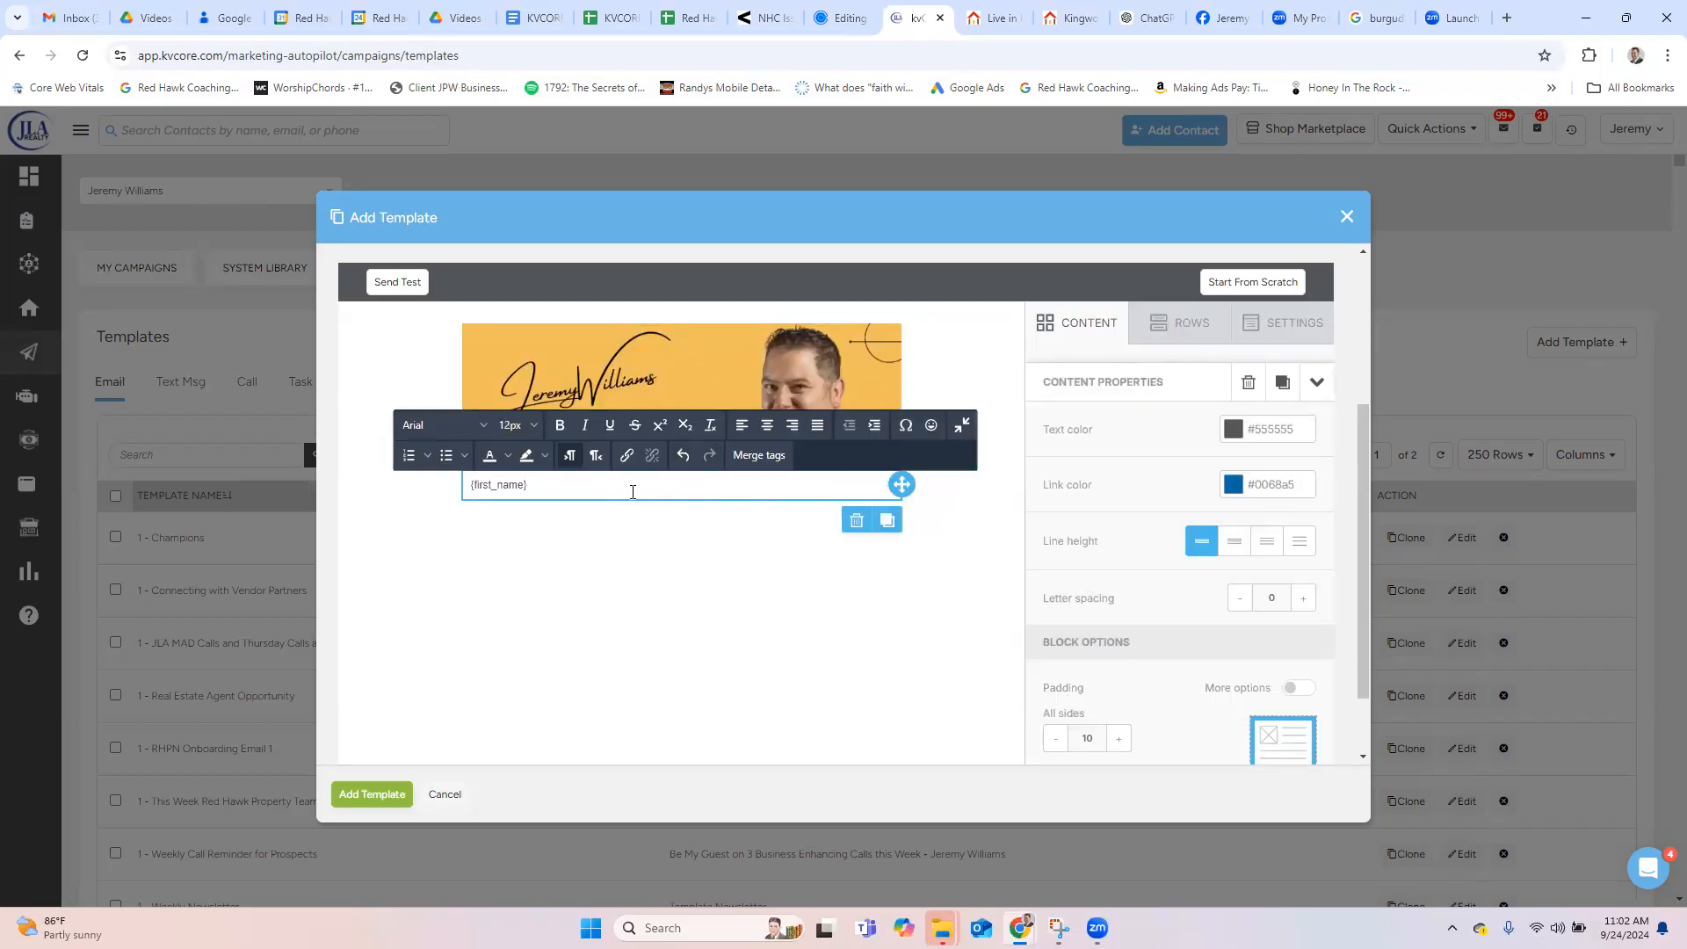
type(",")
key("Return")
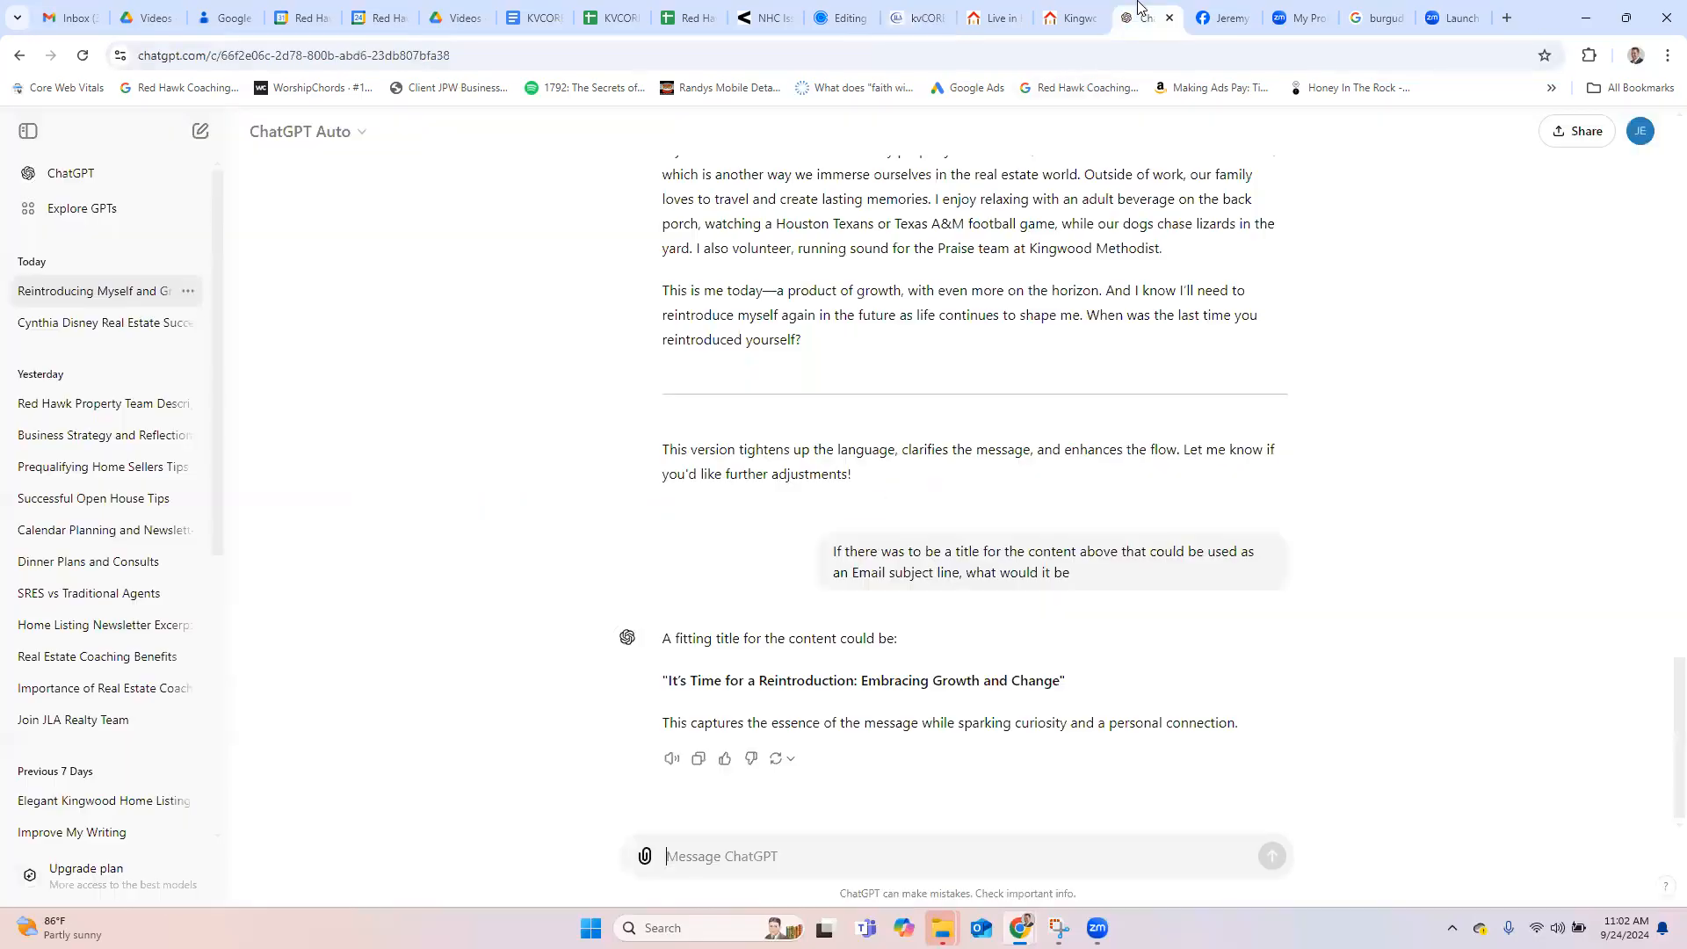
Step: Switch to ChatGPT and copy the refined reintroduction message, from "Inspired by Gwen Stefani's 2020 song" through "reintroduced yourself?"
left_click(1142, 18)
mouse_move(1663, 687)
left_mouse_down()
mouse_move(1642, 204)
mouse_move(1633, 154)
mouse_move(1620, 358)
mouse_move(1596, 158)
left_mouse_up()
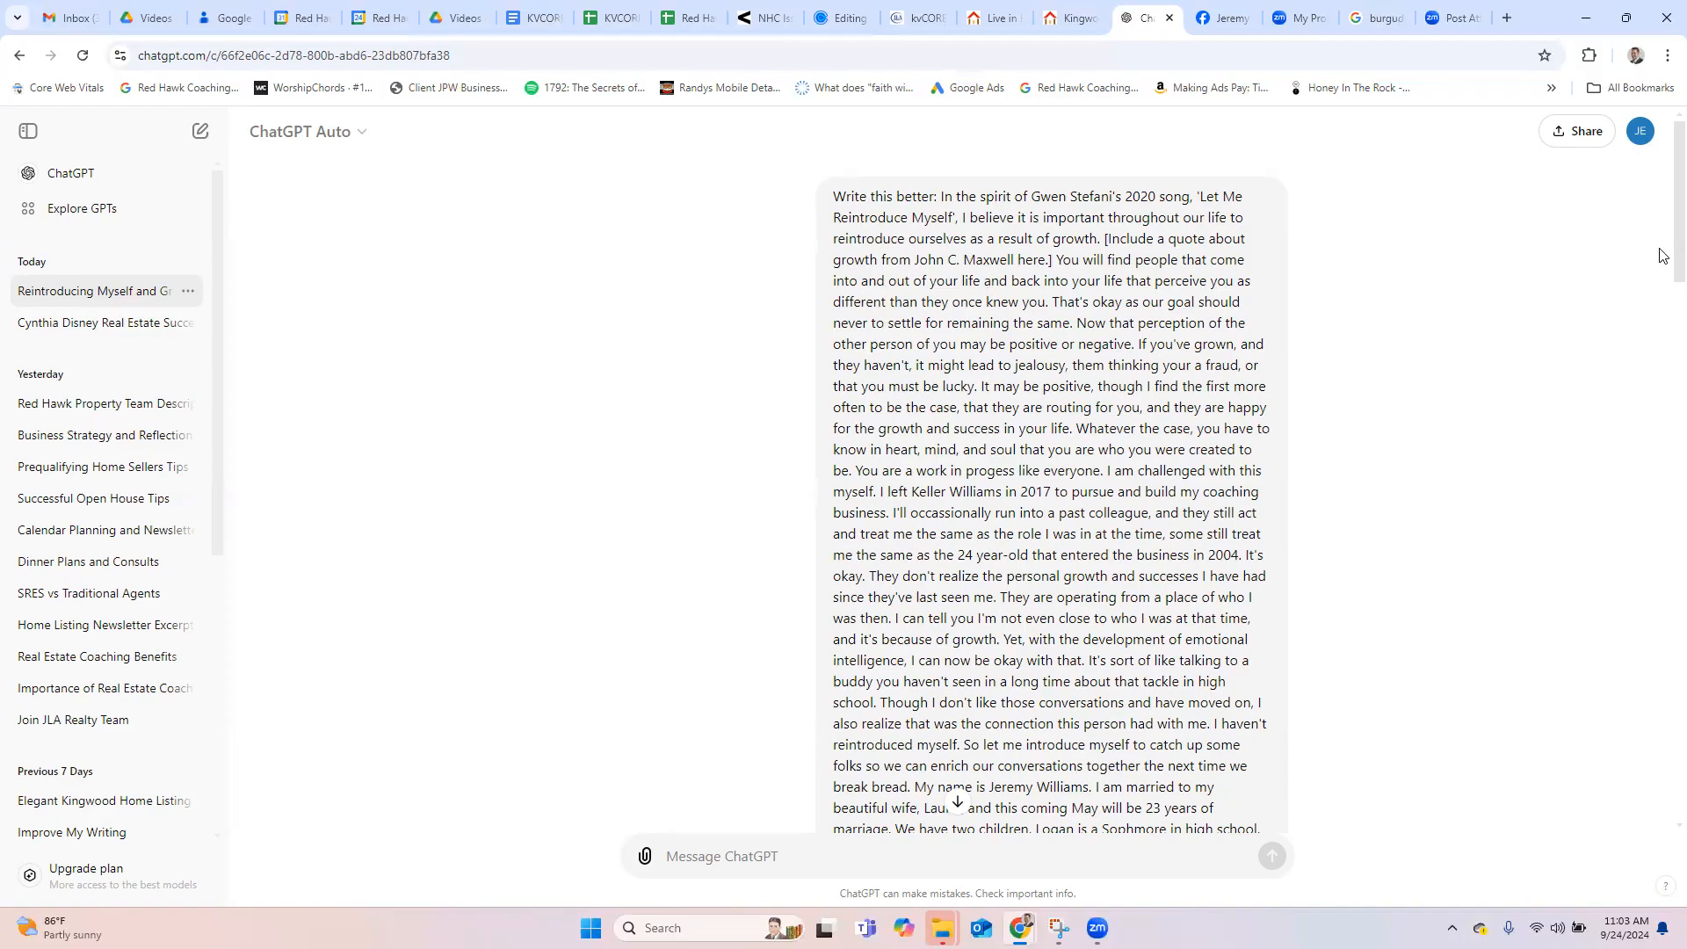
scroll(1663, 255, "down", 15)
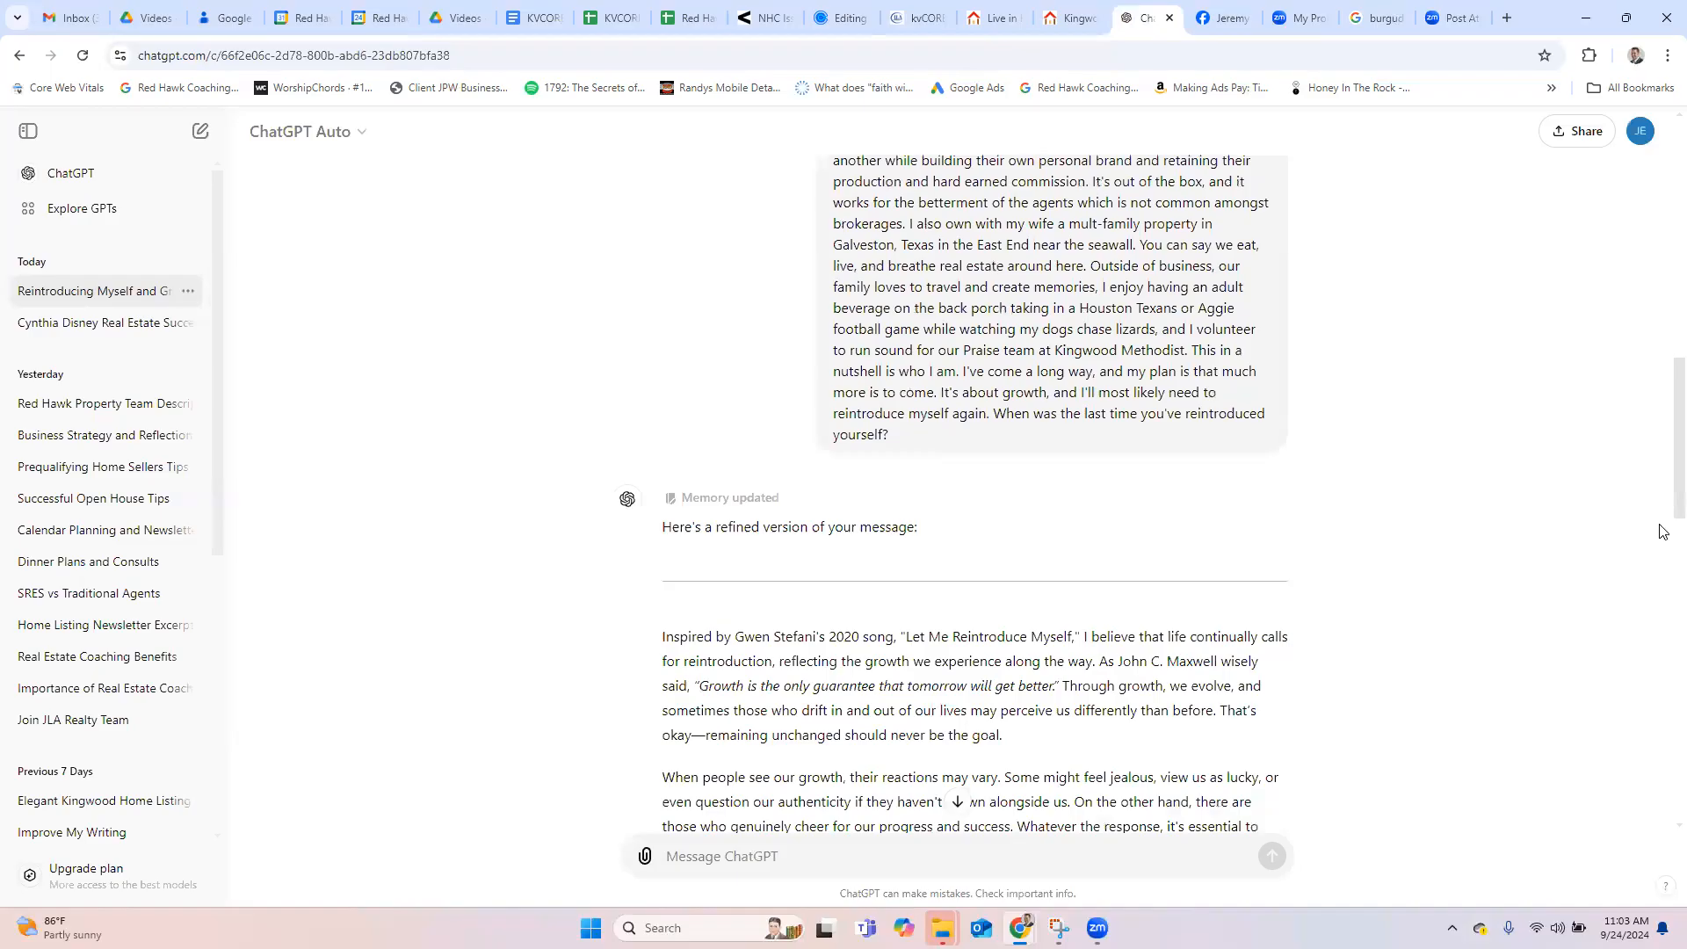
scroll(1662, 562, "down", 5)
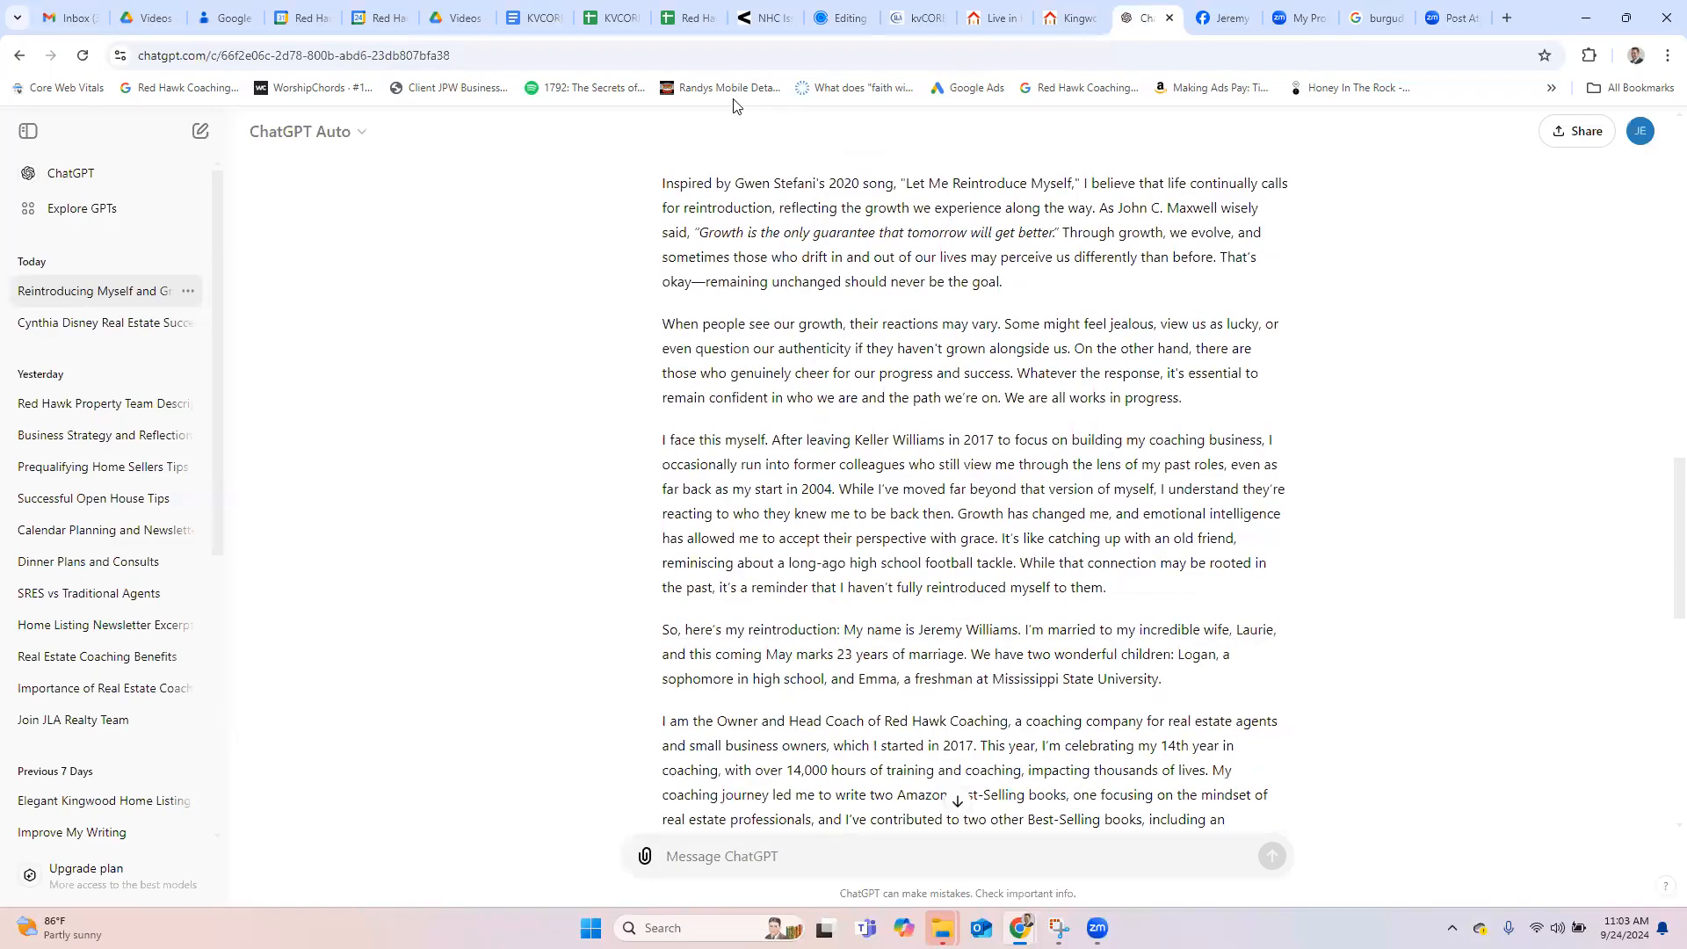
left_click_drag(662, 184, 984, 605)
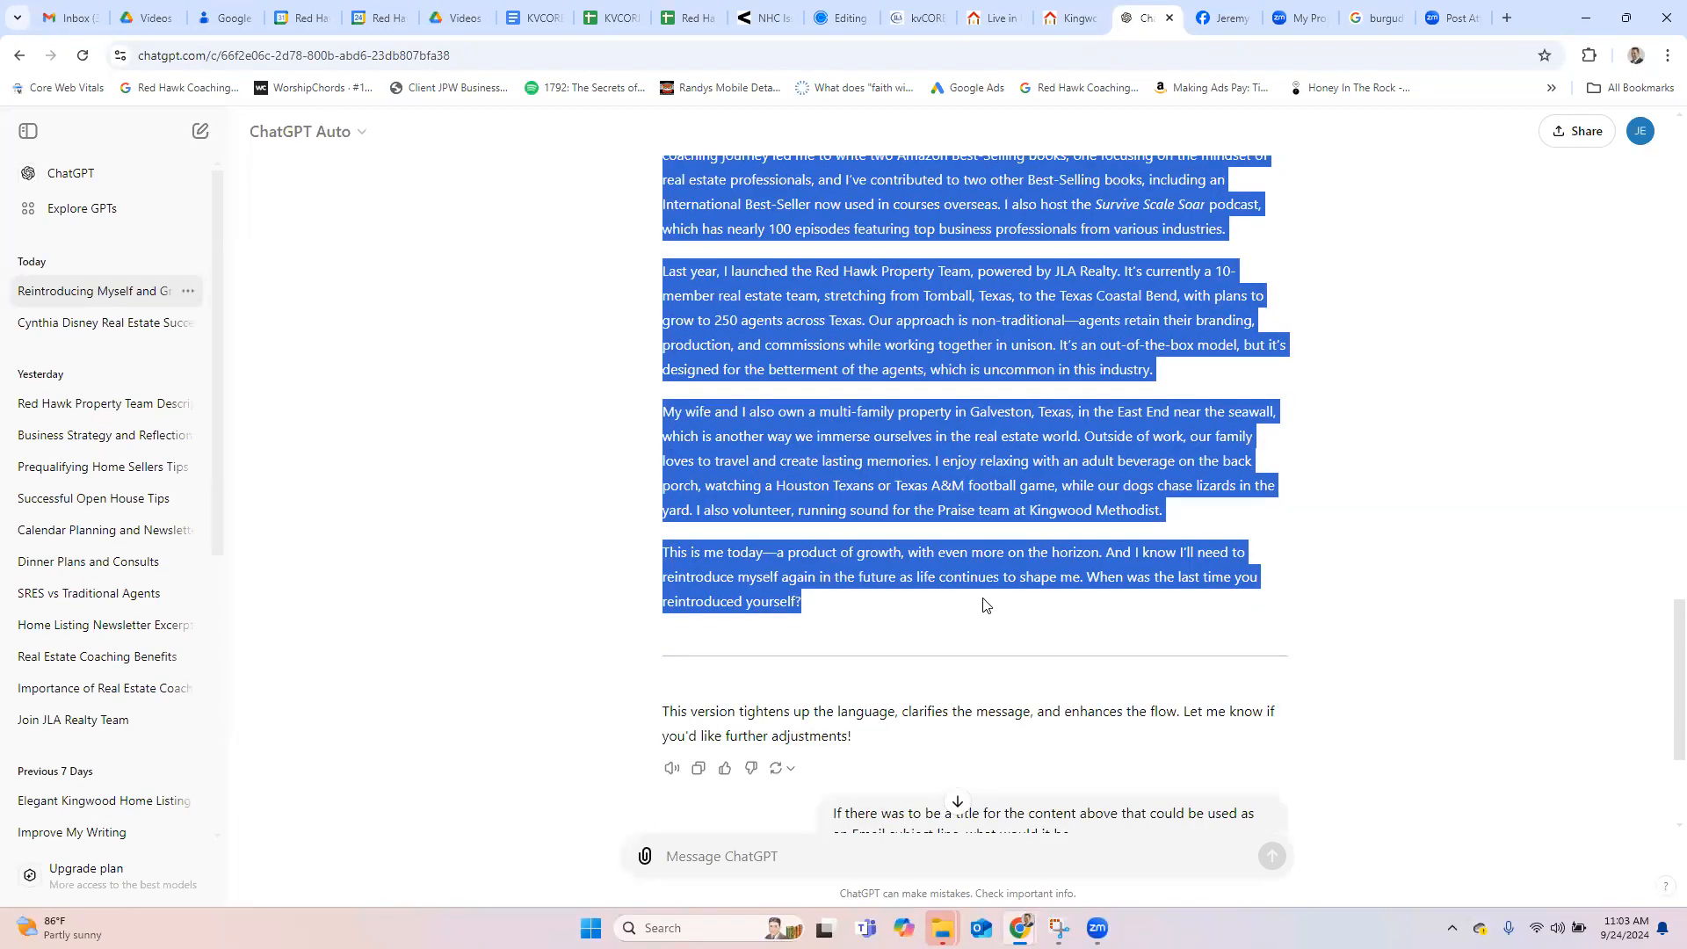
Step: Return to the kvCORE template, paste the copied message below the first-name greeting, and bring back the choice of content blocks
left_click(914, 16)
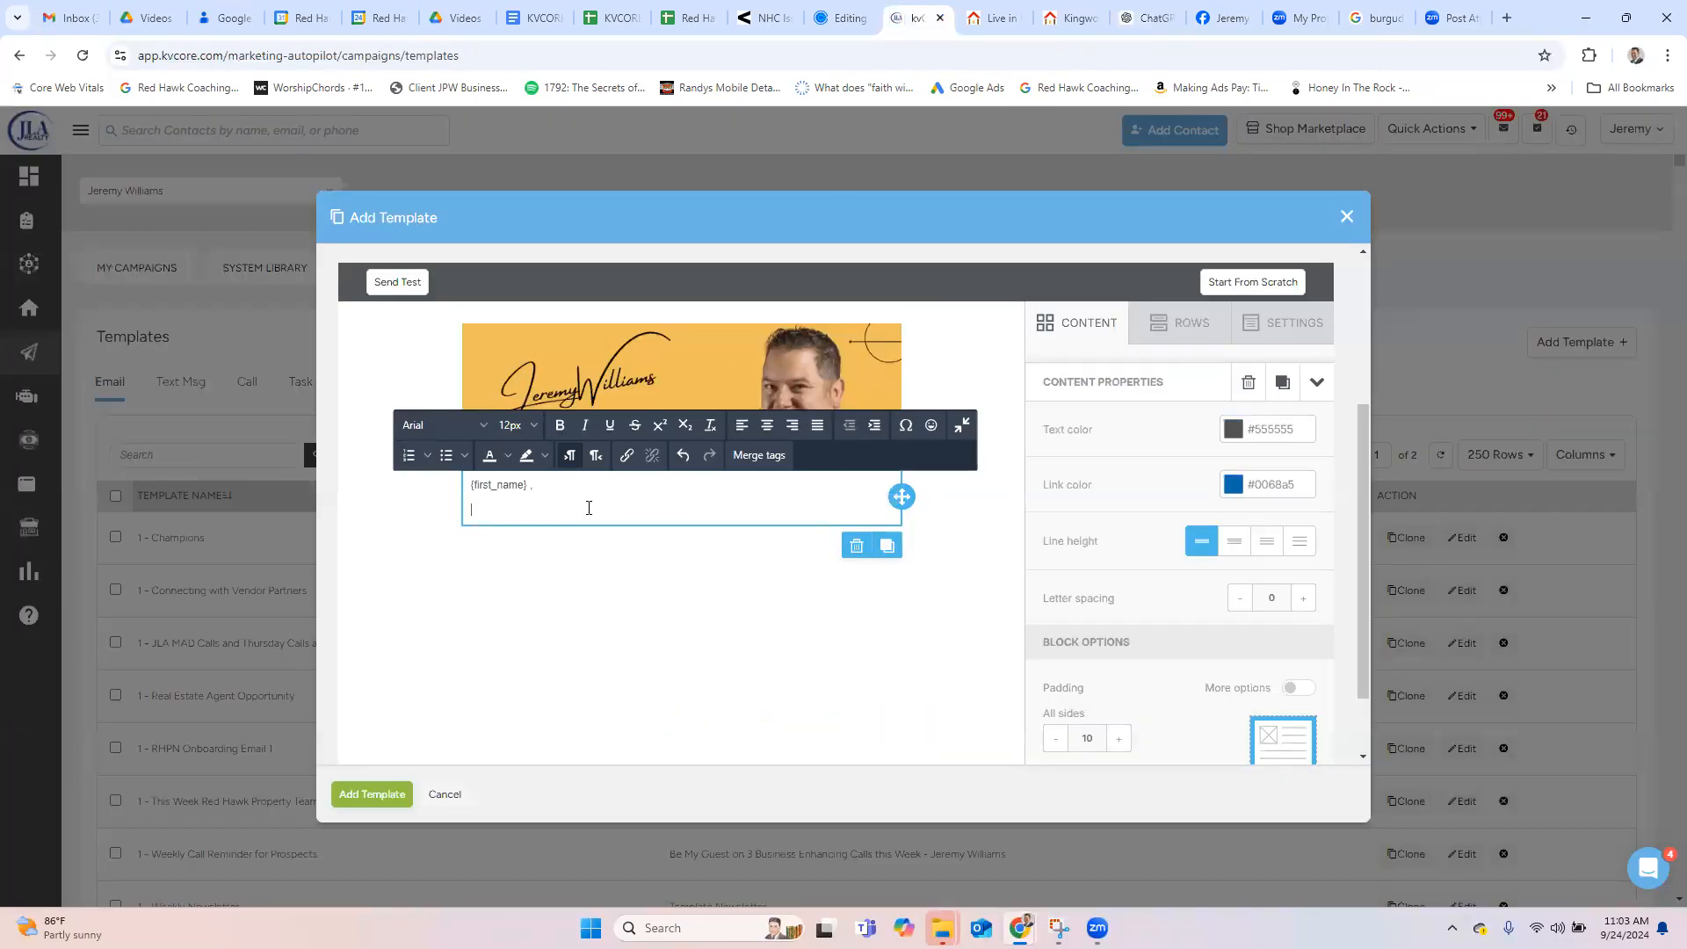
key("ctrl+v")
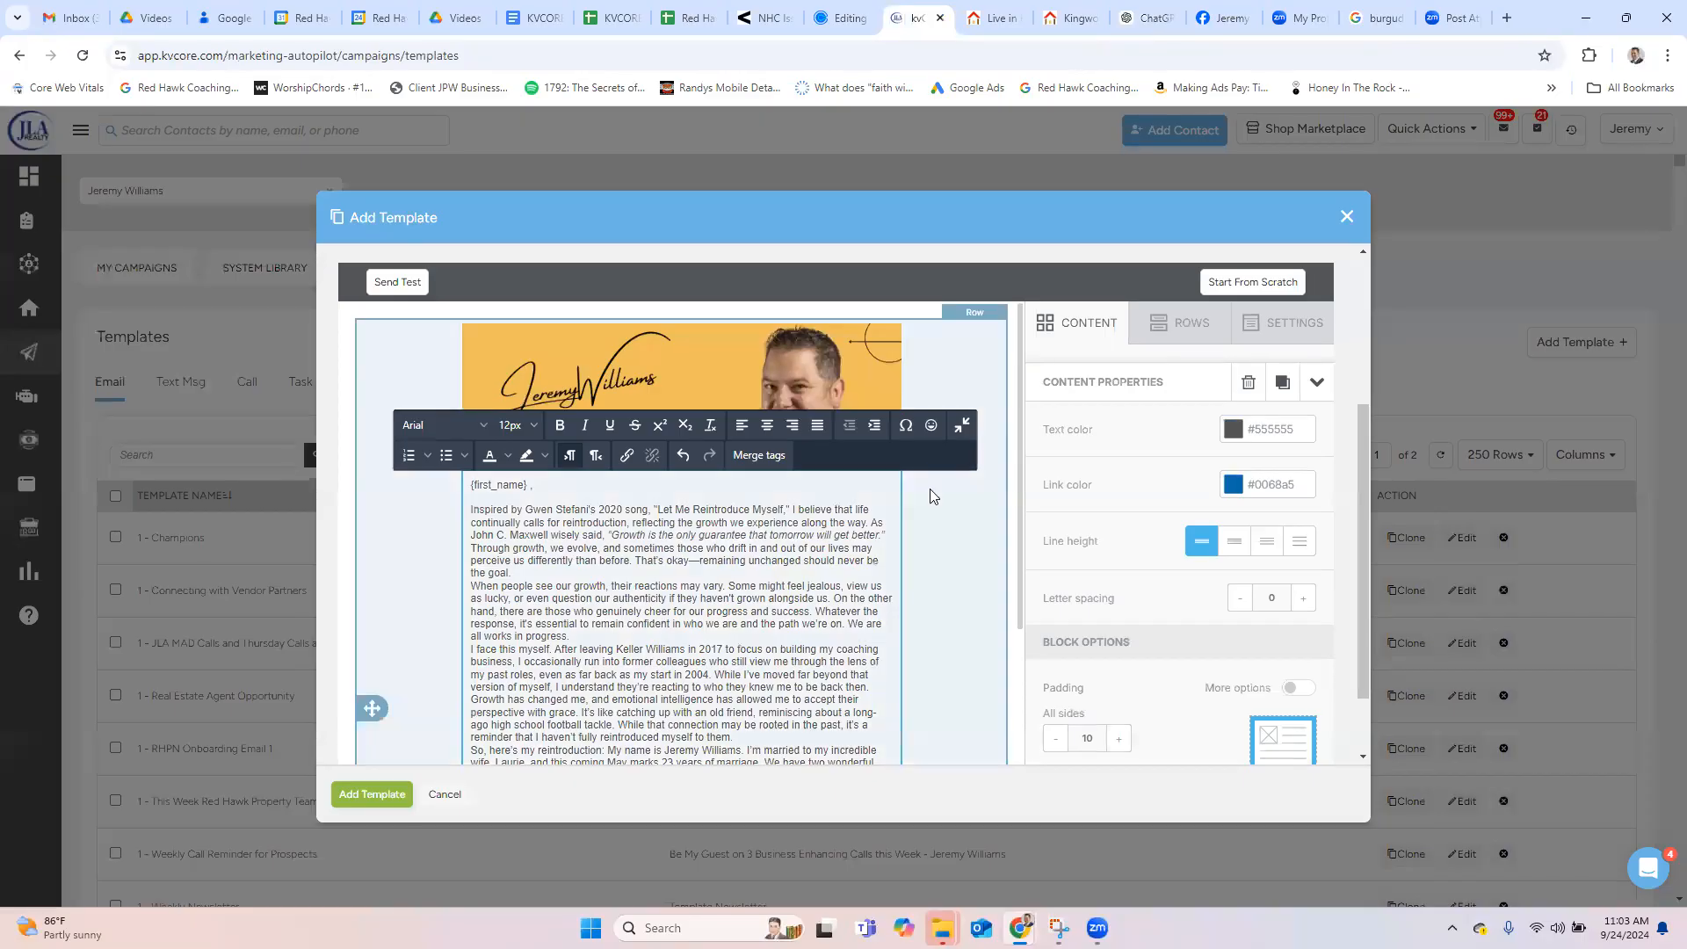
left_click_drag(1020, 435, 1022, 668)
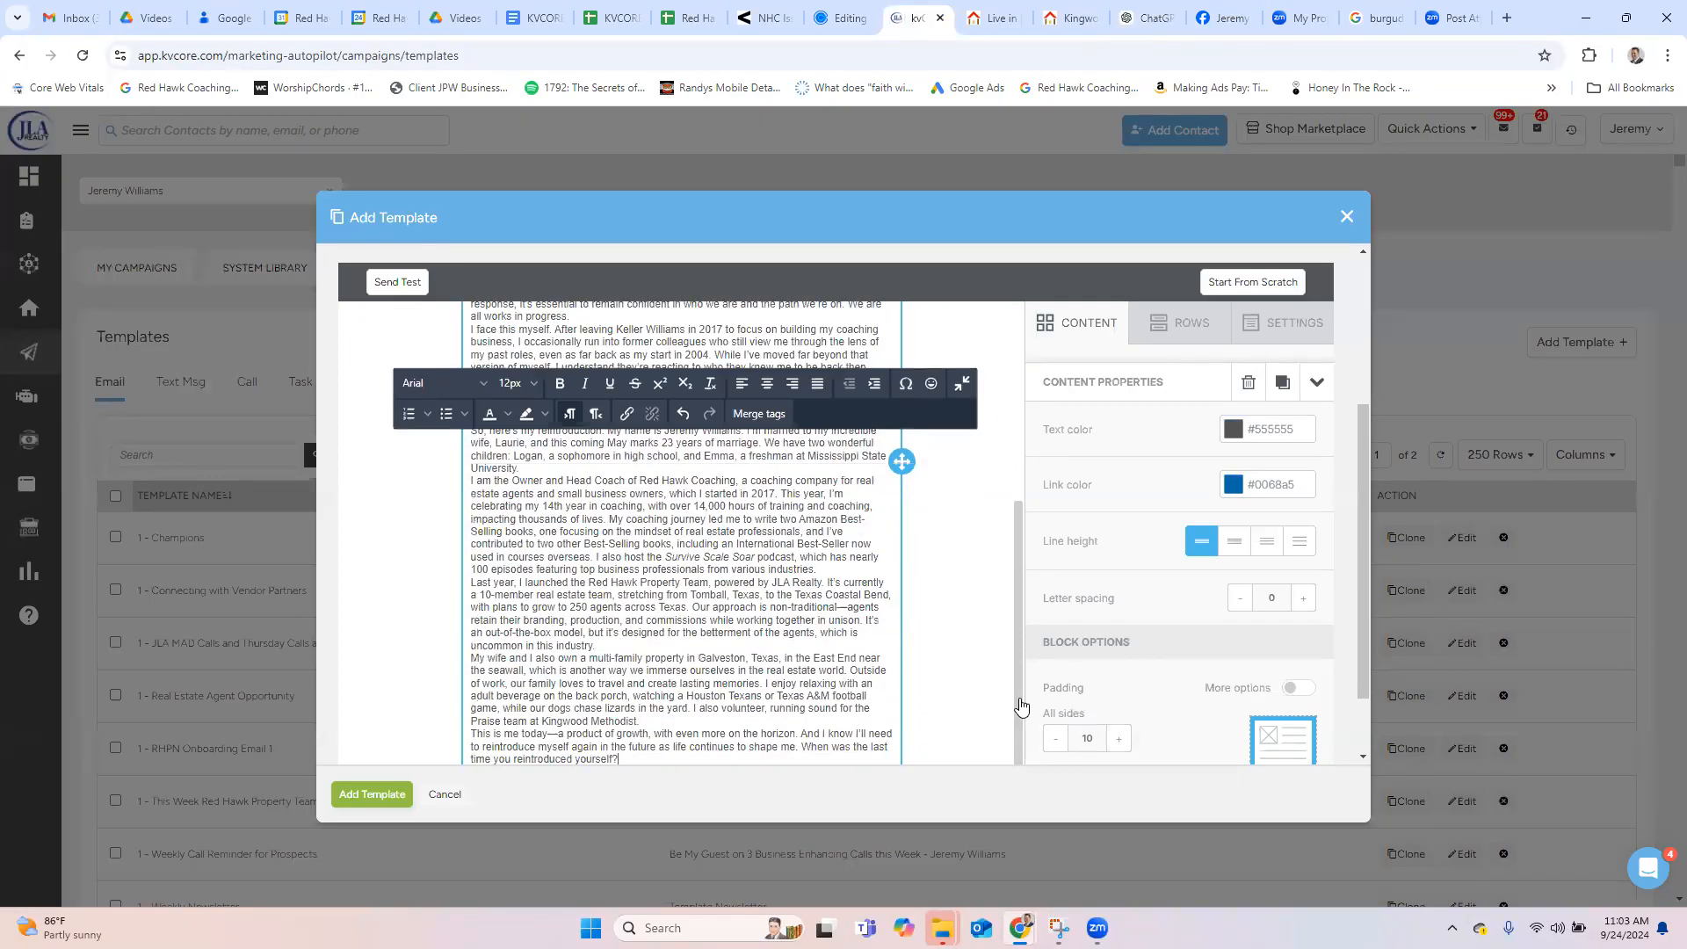
left_click_drag(1364, 459, 1352, 529)
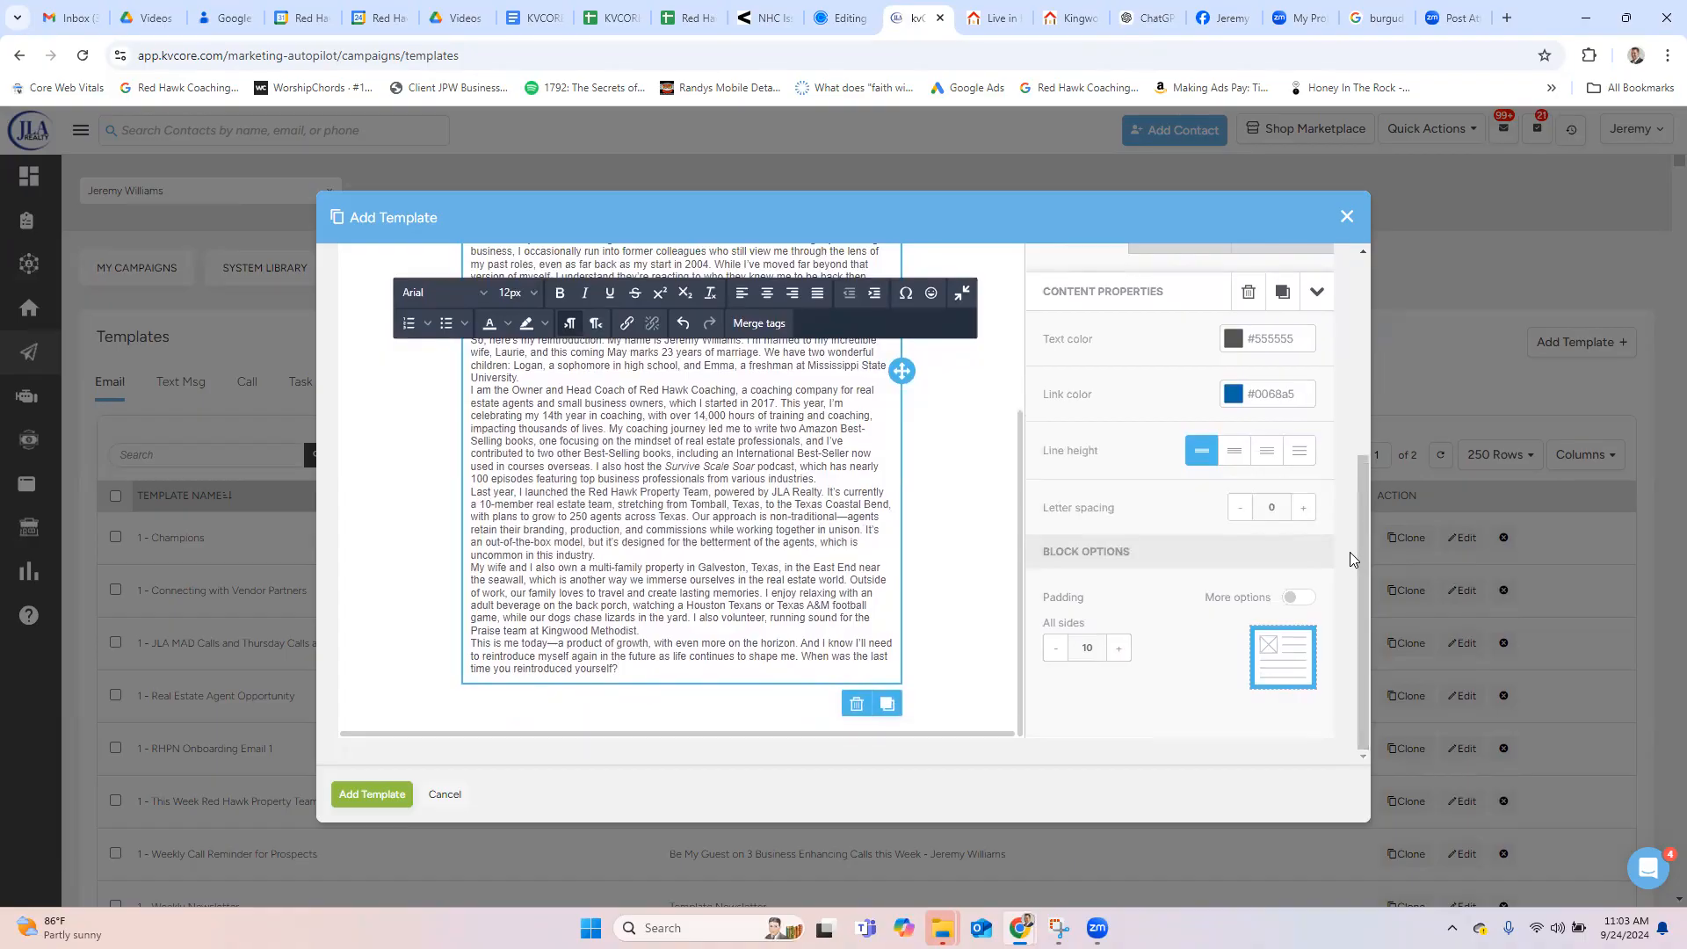
left_click(1102, 258)
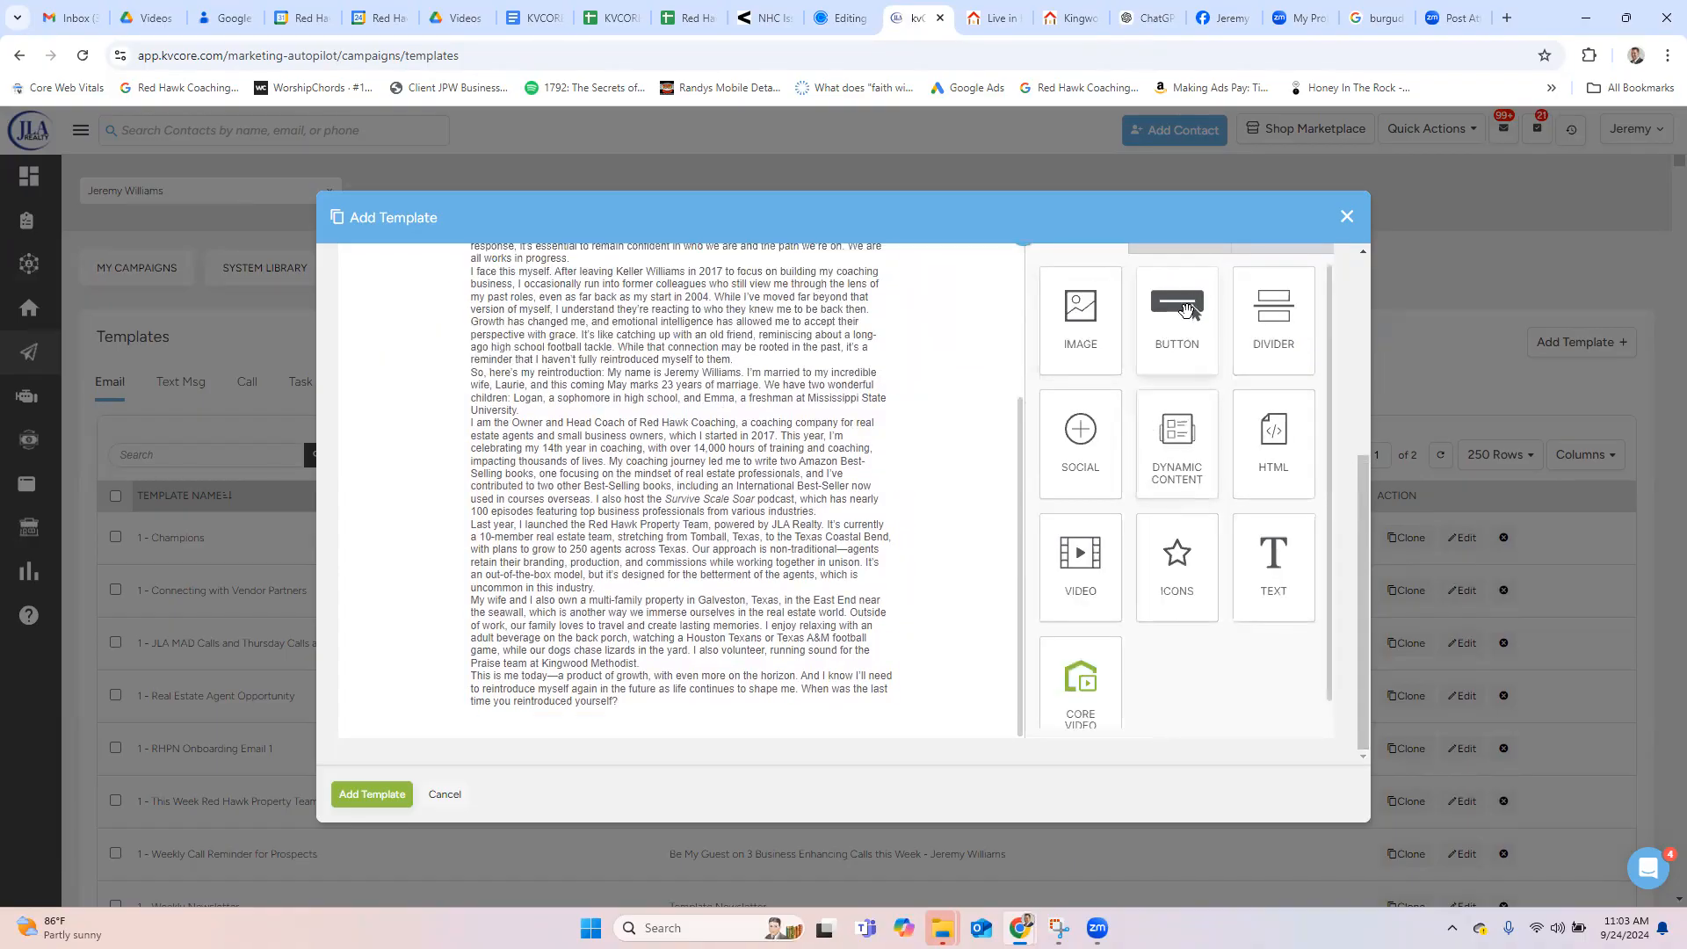
Step: Add a button directly below the article text and label it "Learn More About Me"
left_click_drag(1185, 309, 826, 721)
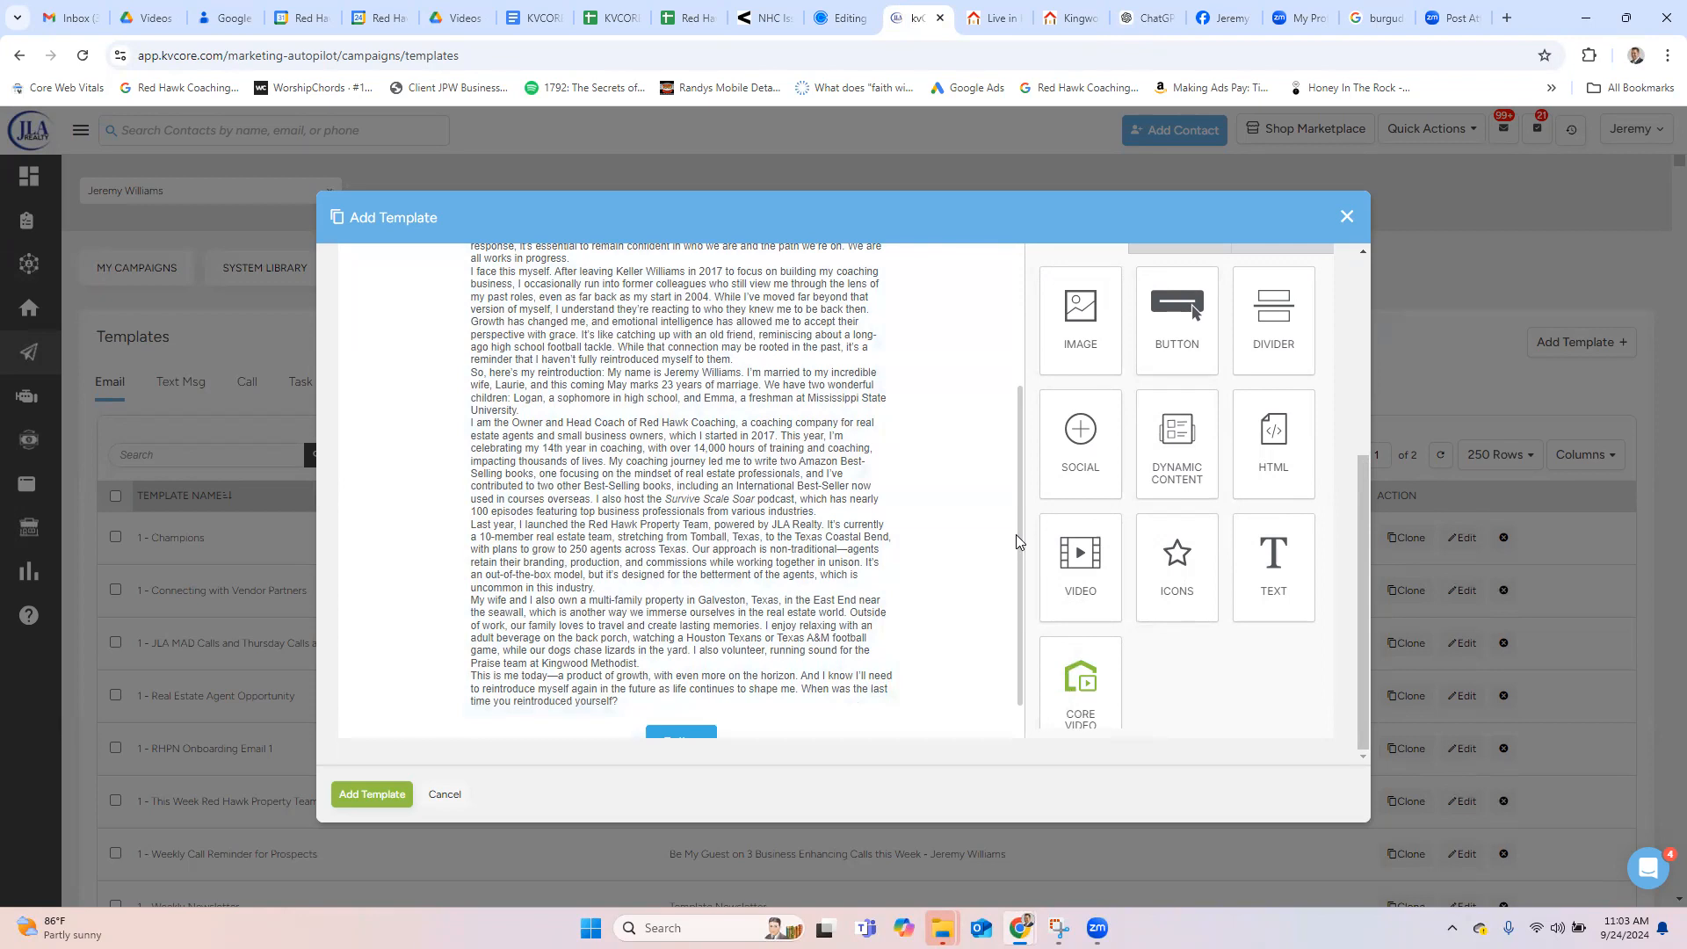
scroll(1020, 538, "down", 1)
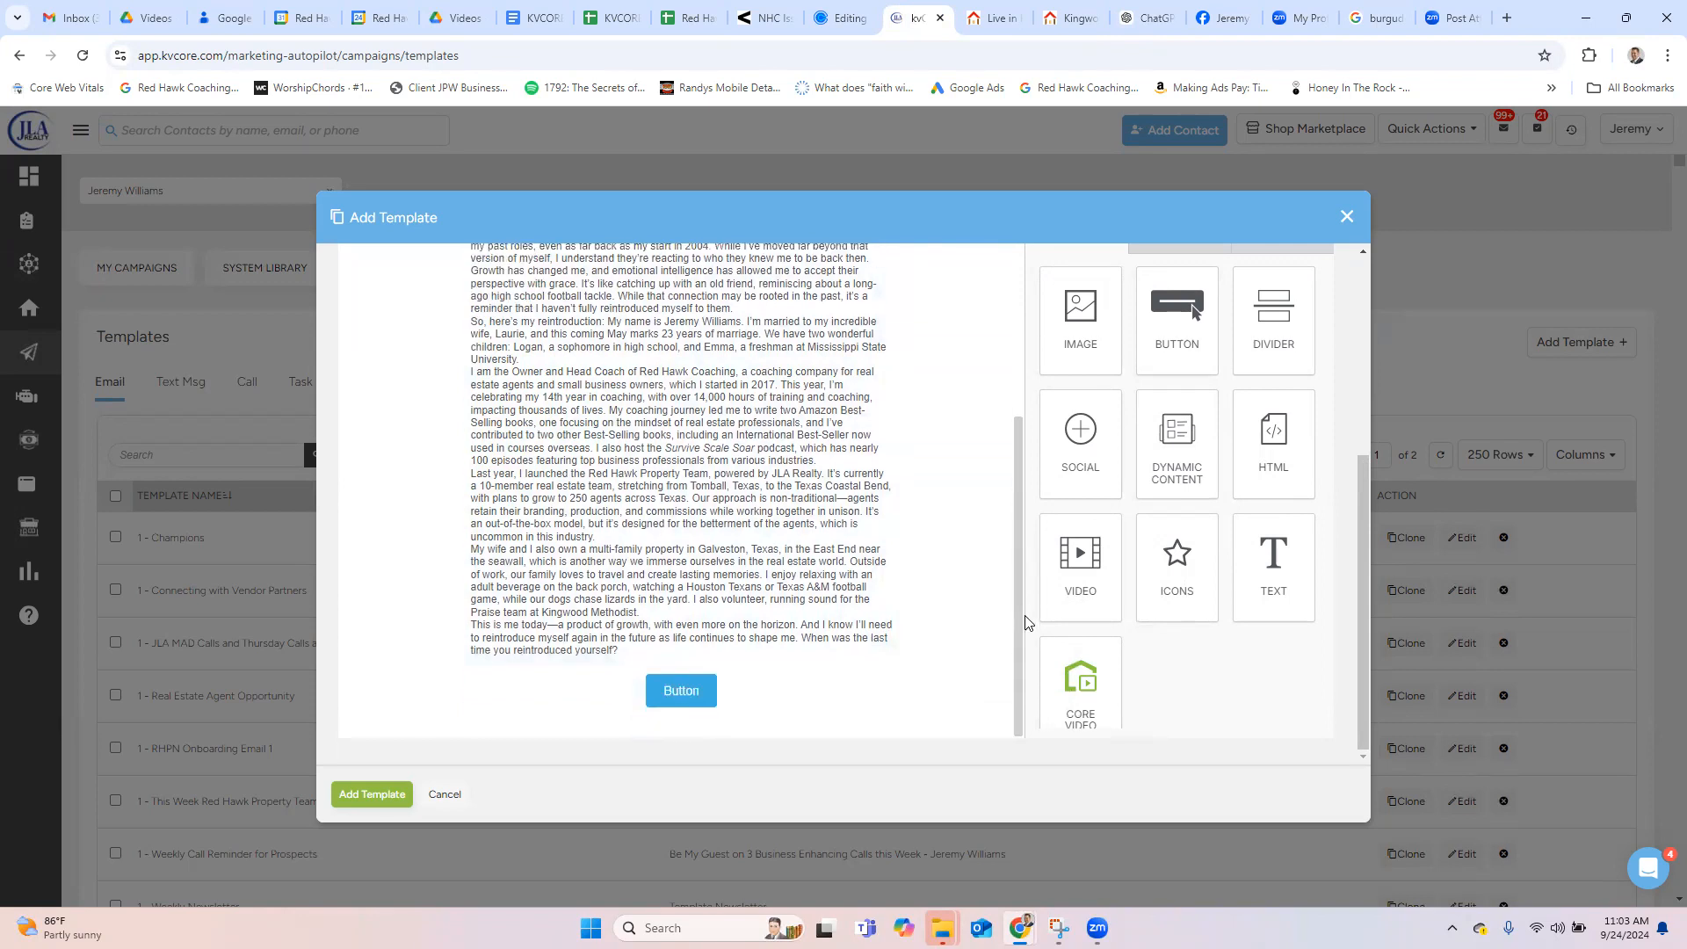
left_click(701, 690)
left_click(700, 689)
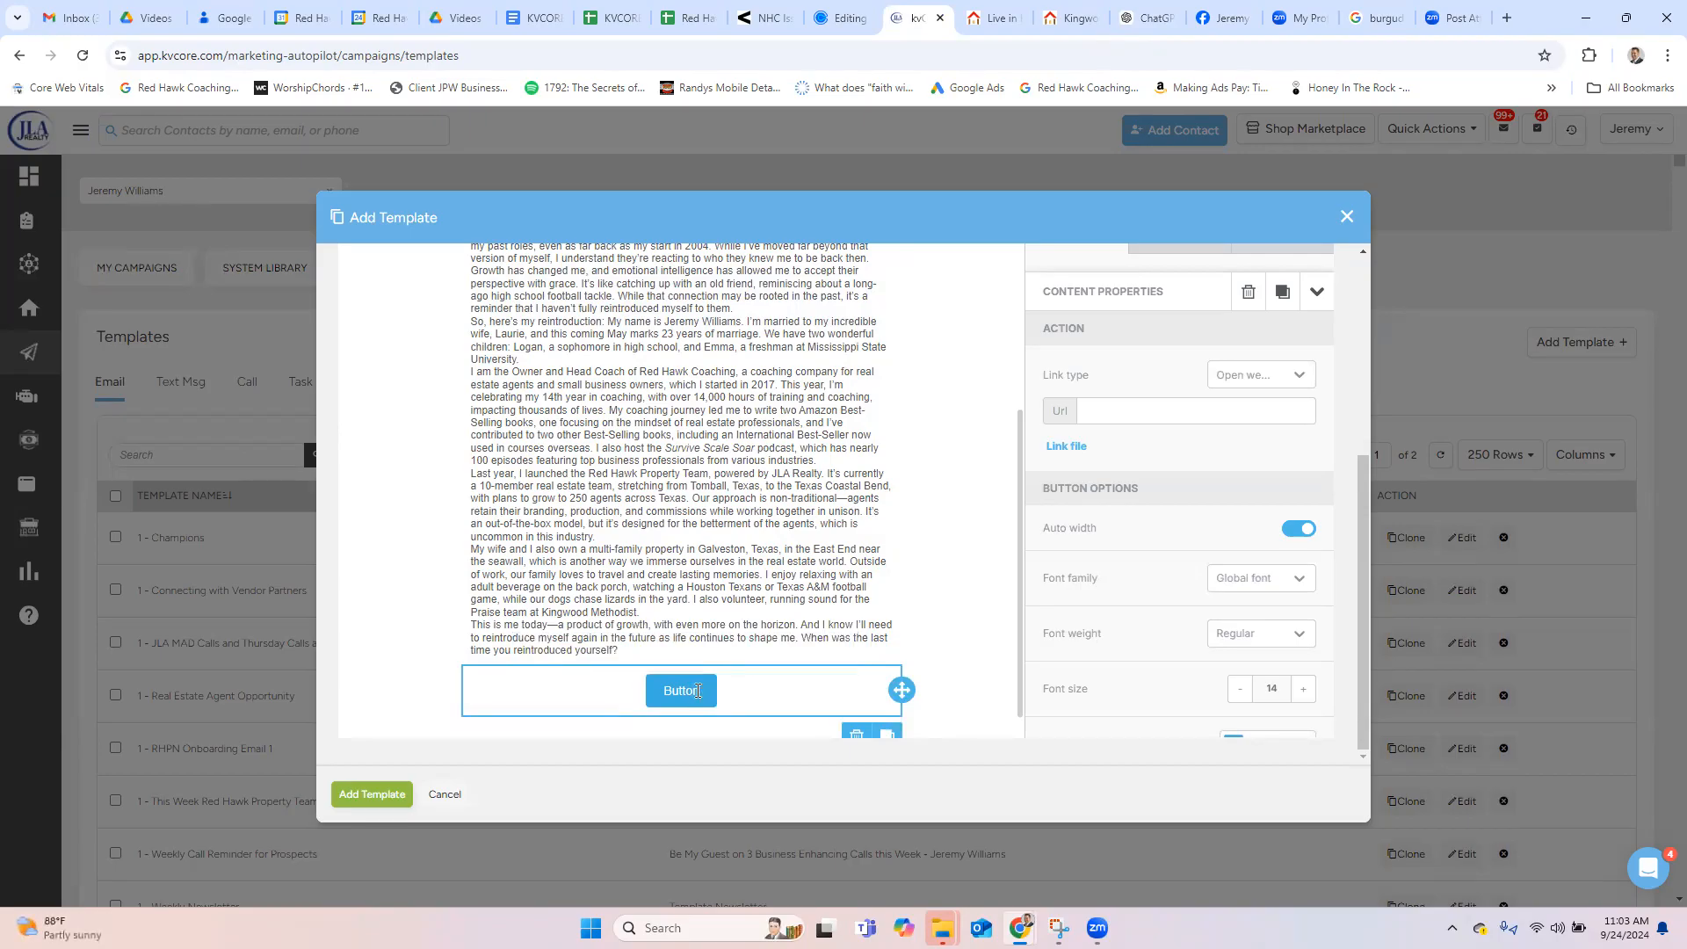
key("BackSpace")
key("BackSpace")
key("BackSpace")
key("BackSpace")
key("BackSpace")
key("BackSpace")
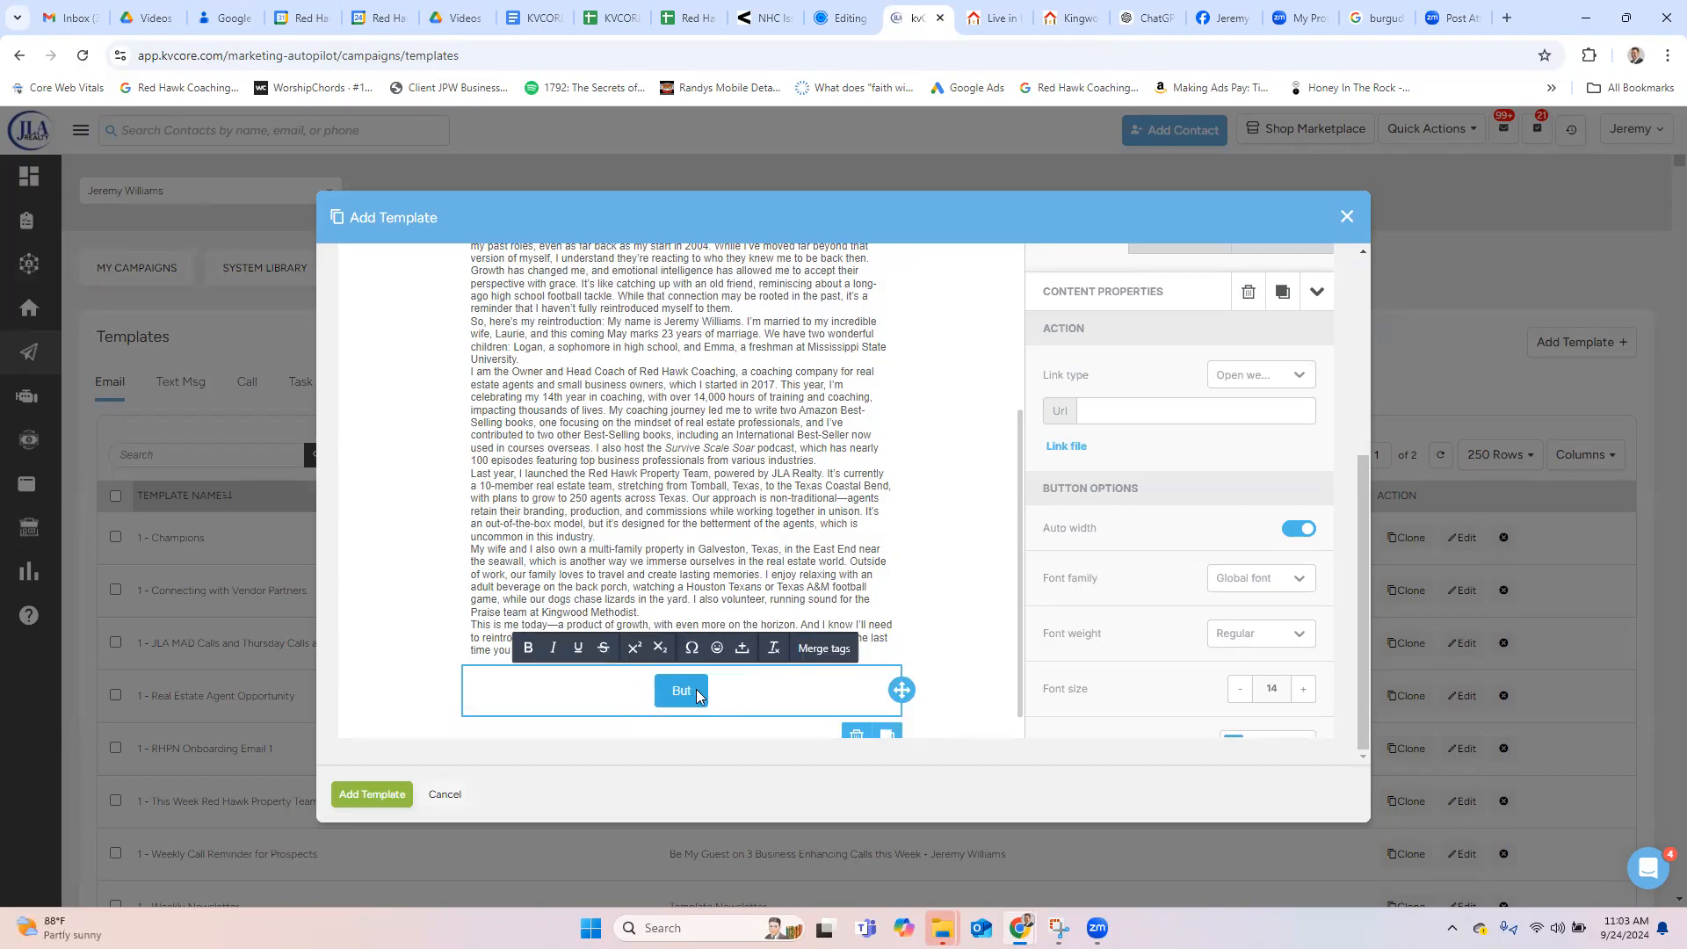
type("Learn More At")
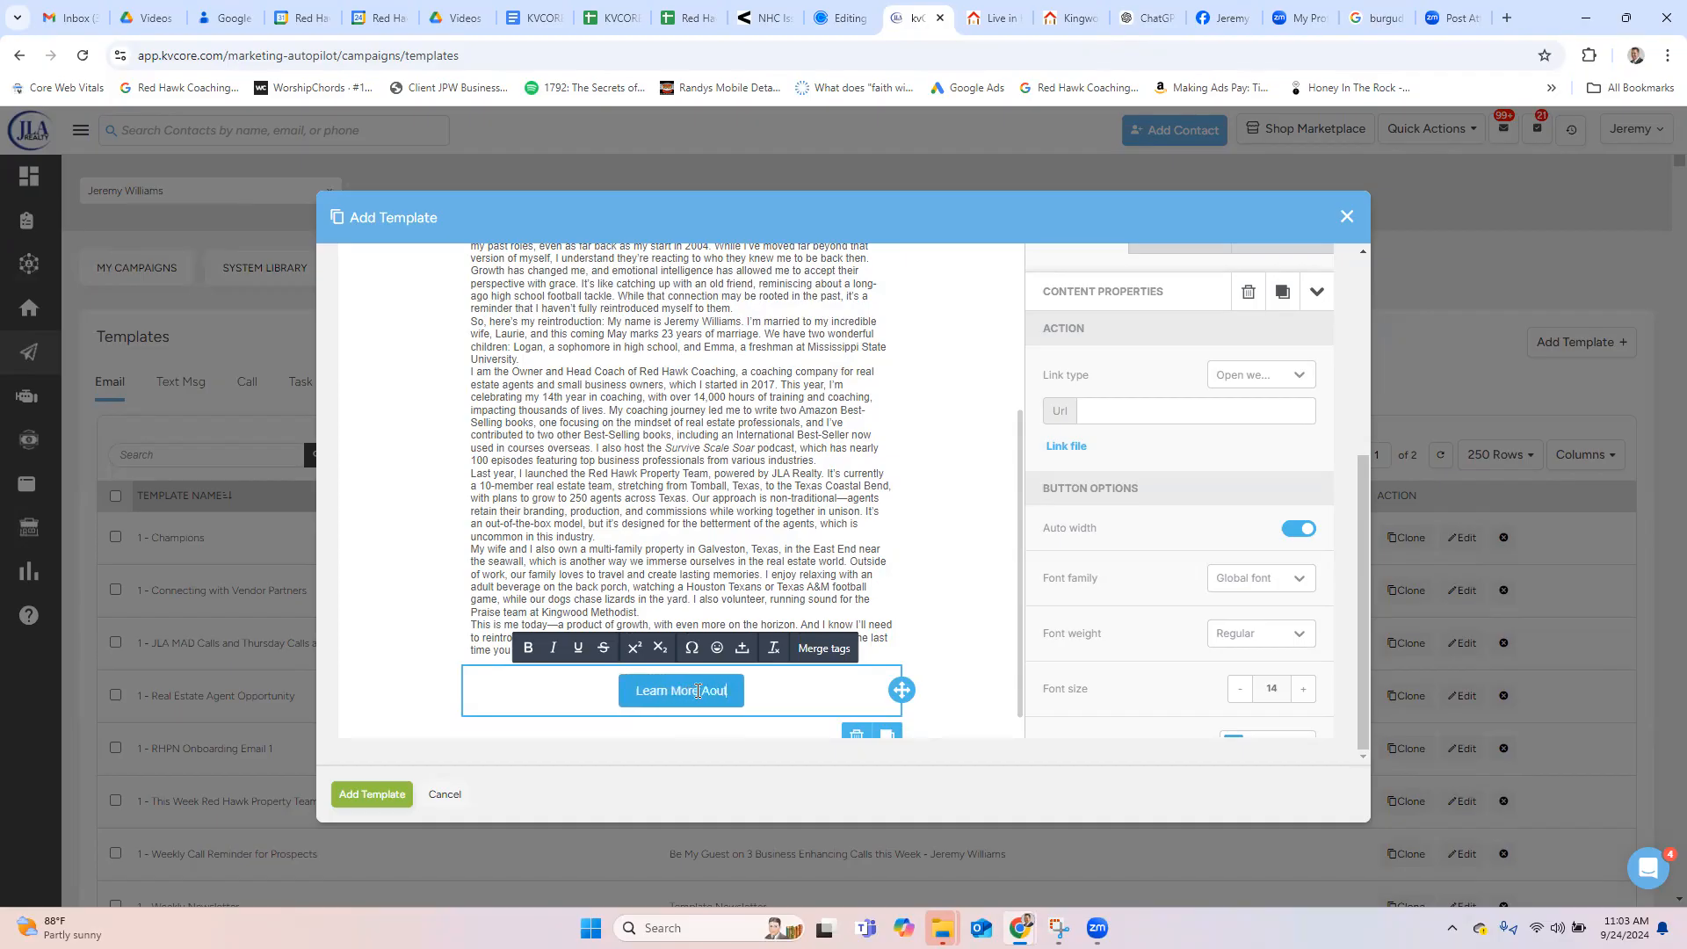
key("BackSpace")
type("bout Me")
key("Home")
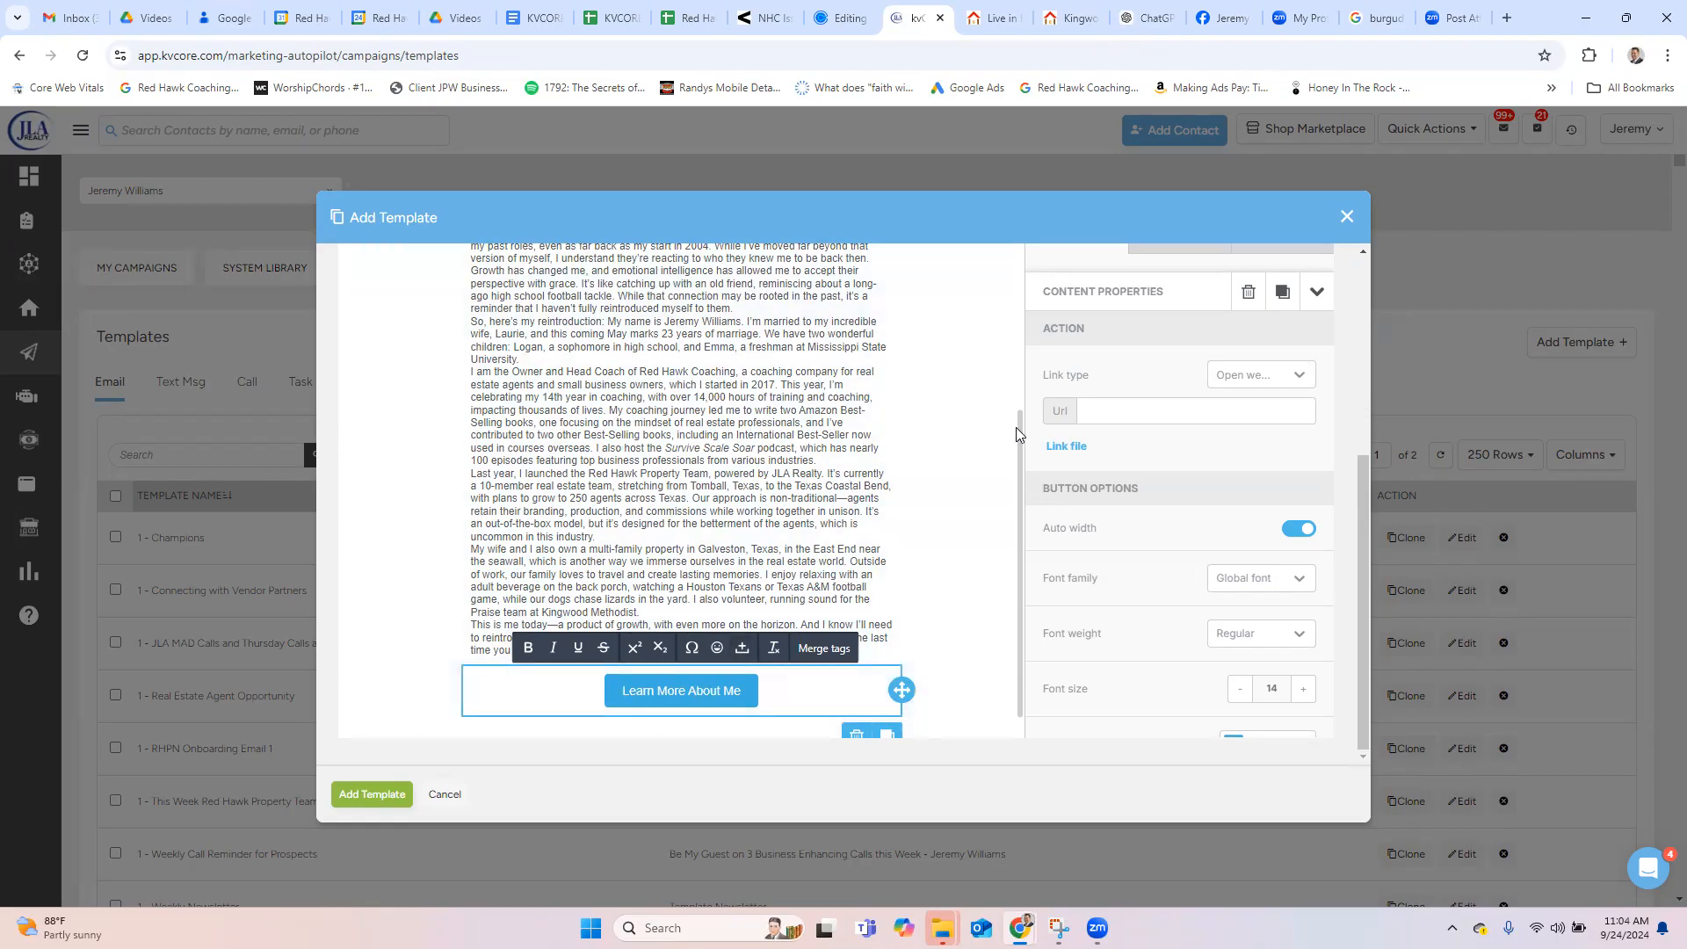
Step: Insert a blank line after each of the article's first two paragraphs, ending "the goal." and "all works in progress."
left_click(1016, 427)
left_click_drag(1016, 422, 1018, 264)
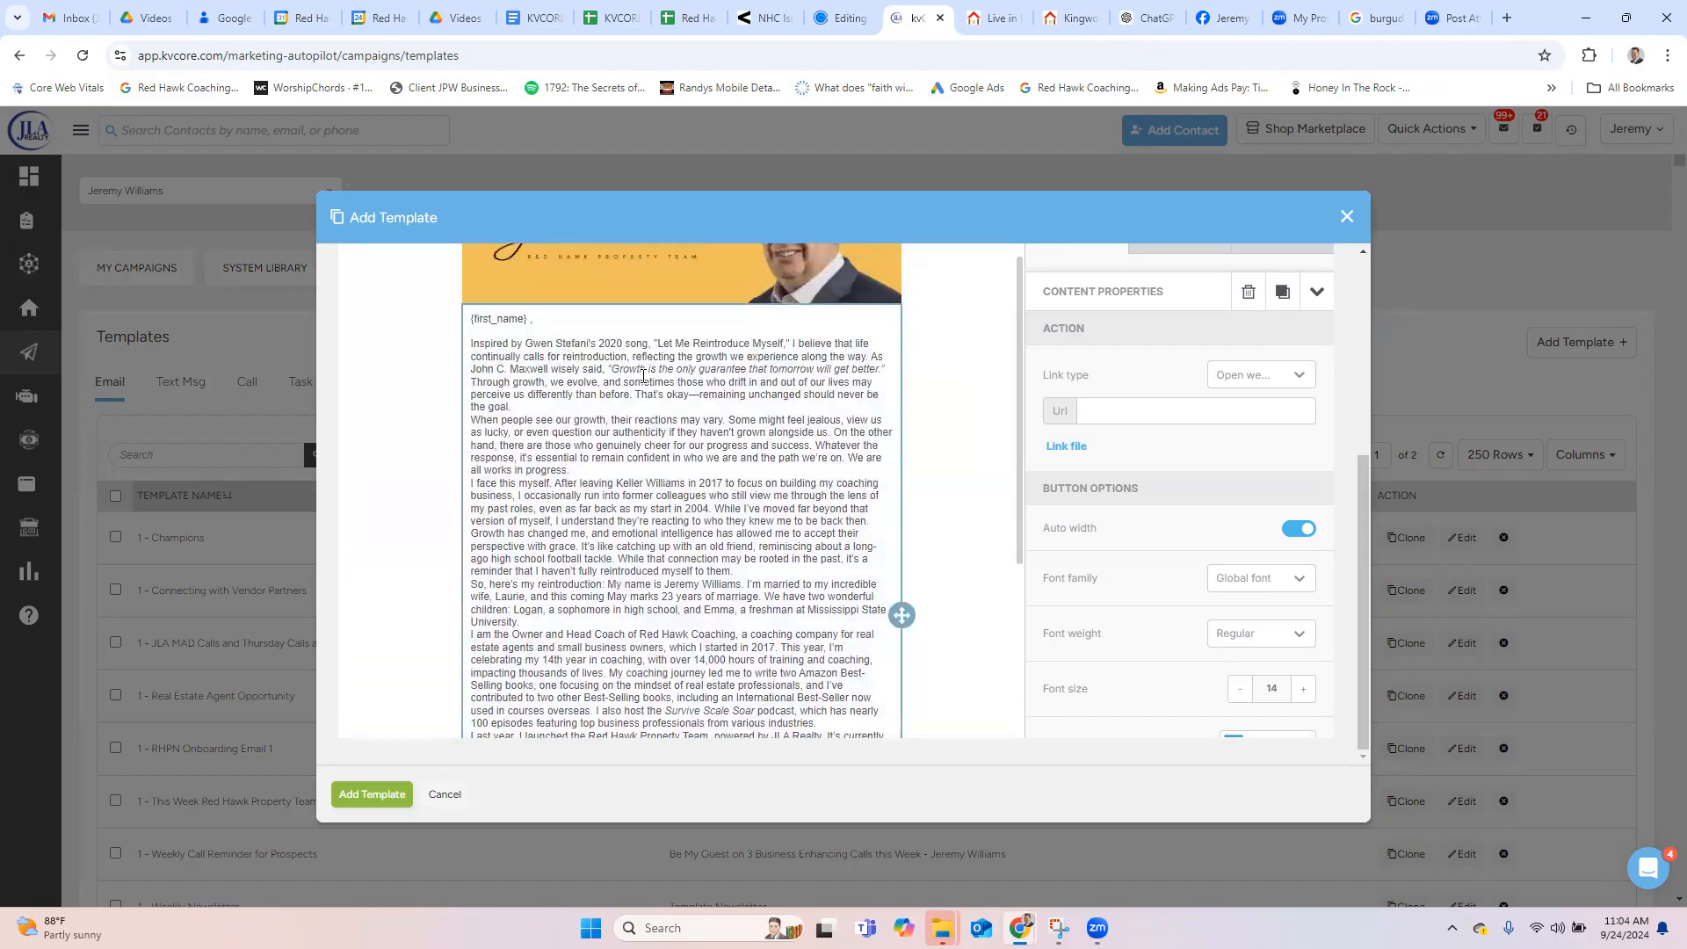
left_click(526, 408)
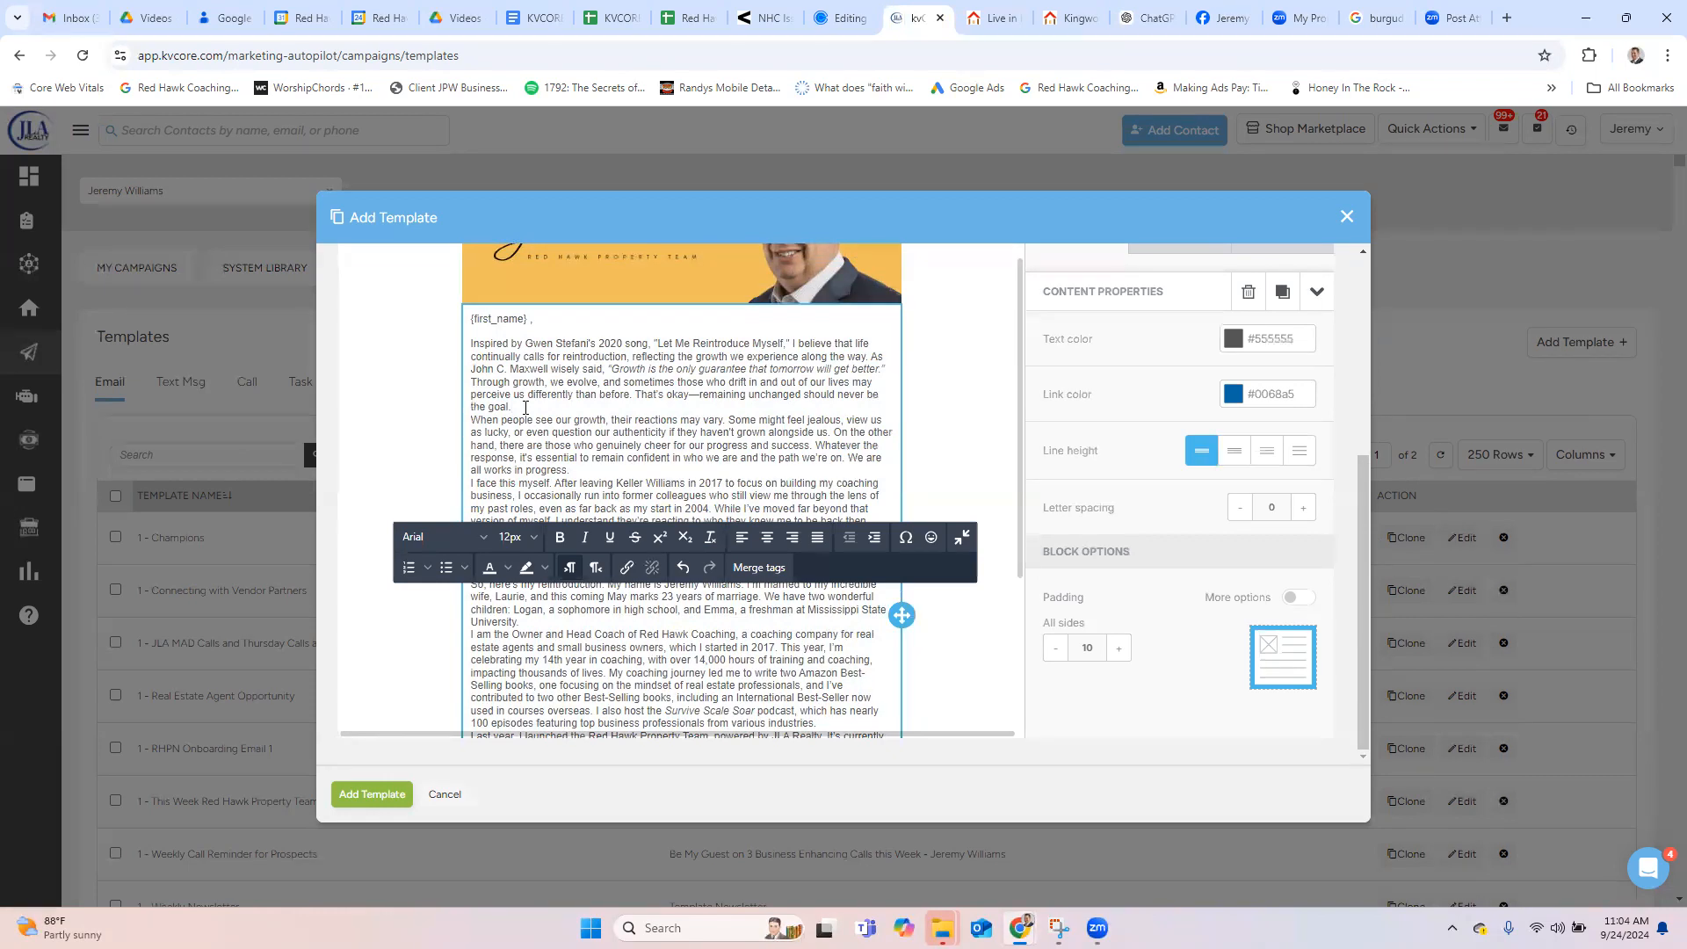
key("Return")
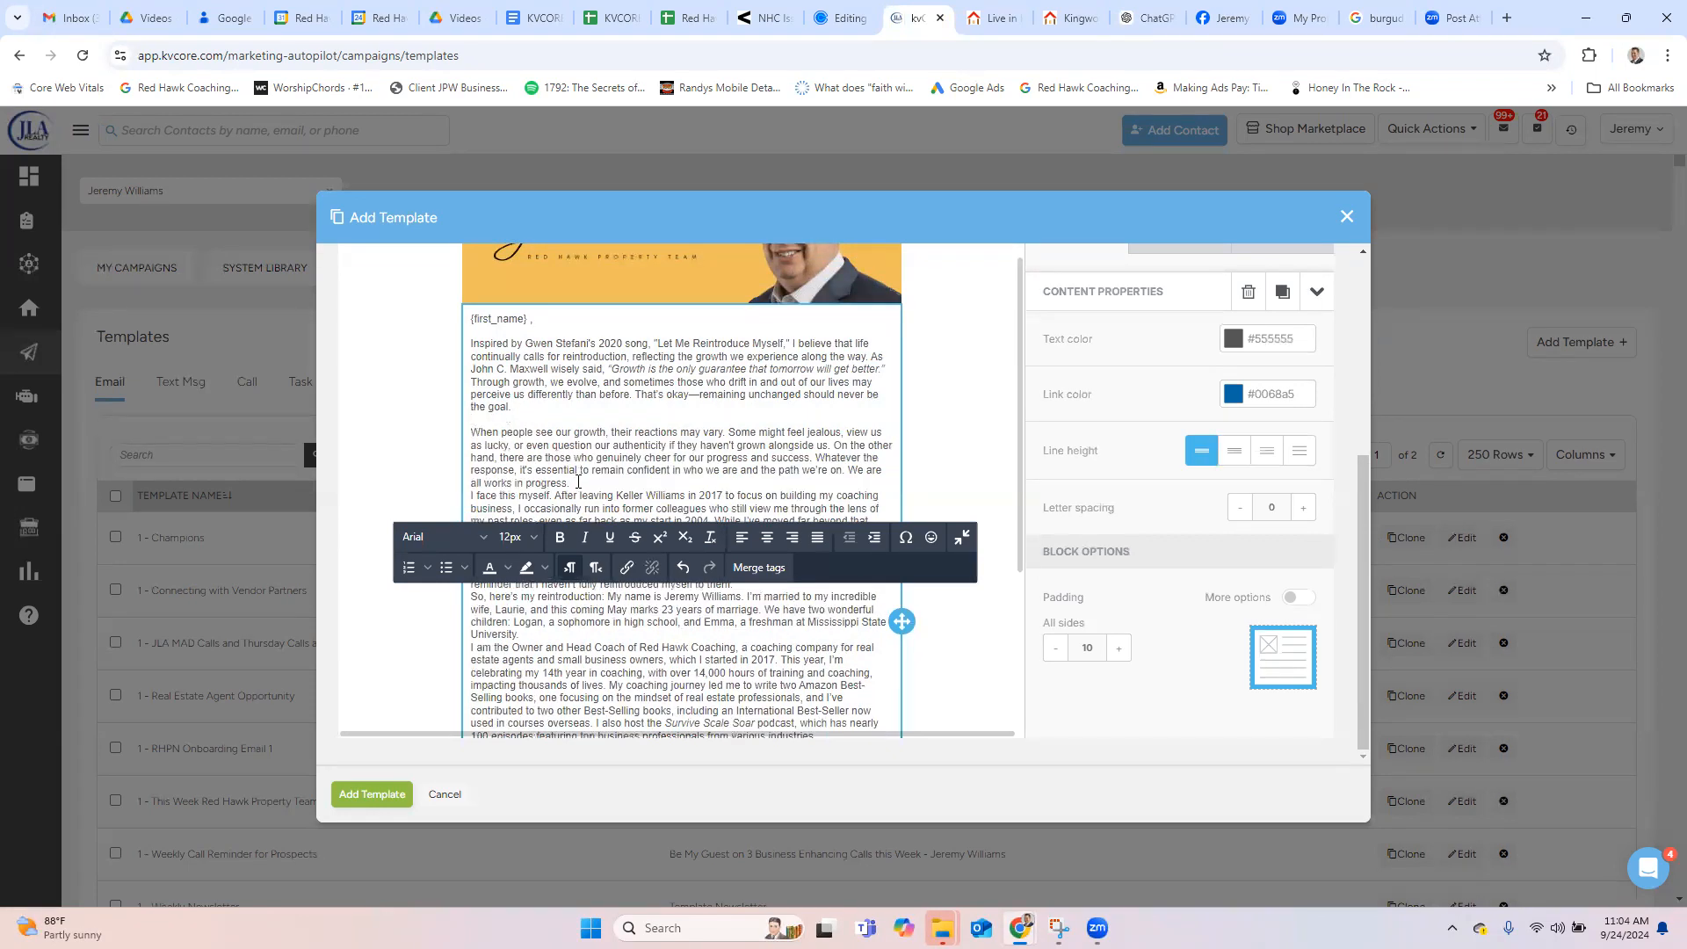
key("Return")
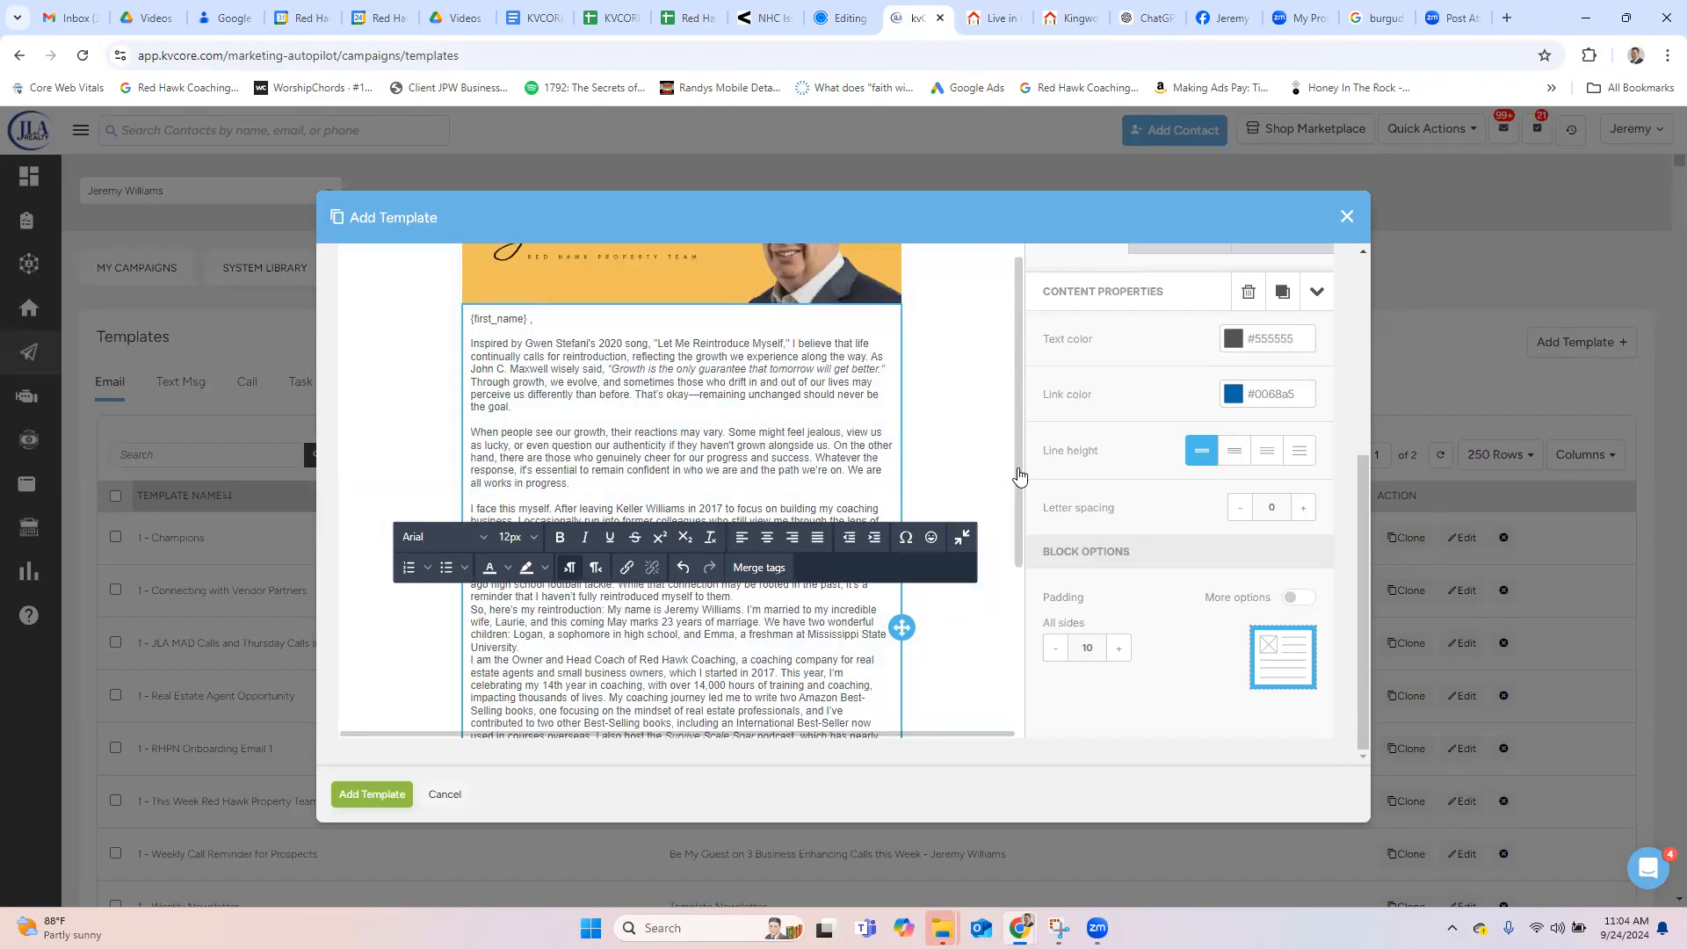
Step: Insert a blank line after the paragraph beginning "I face this myself" and after the one beginning "So, here's my reintroduction"
left_click_drag(1017, 472, 1019, 661)
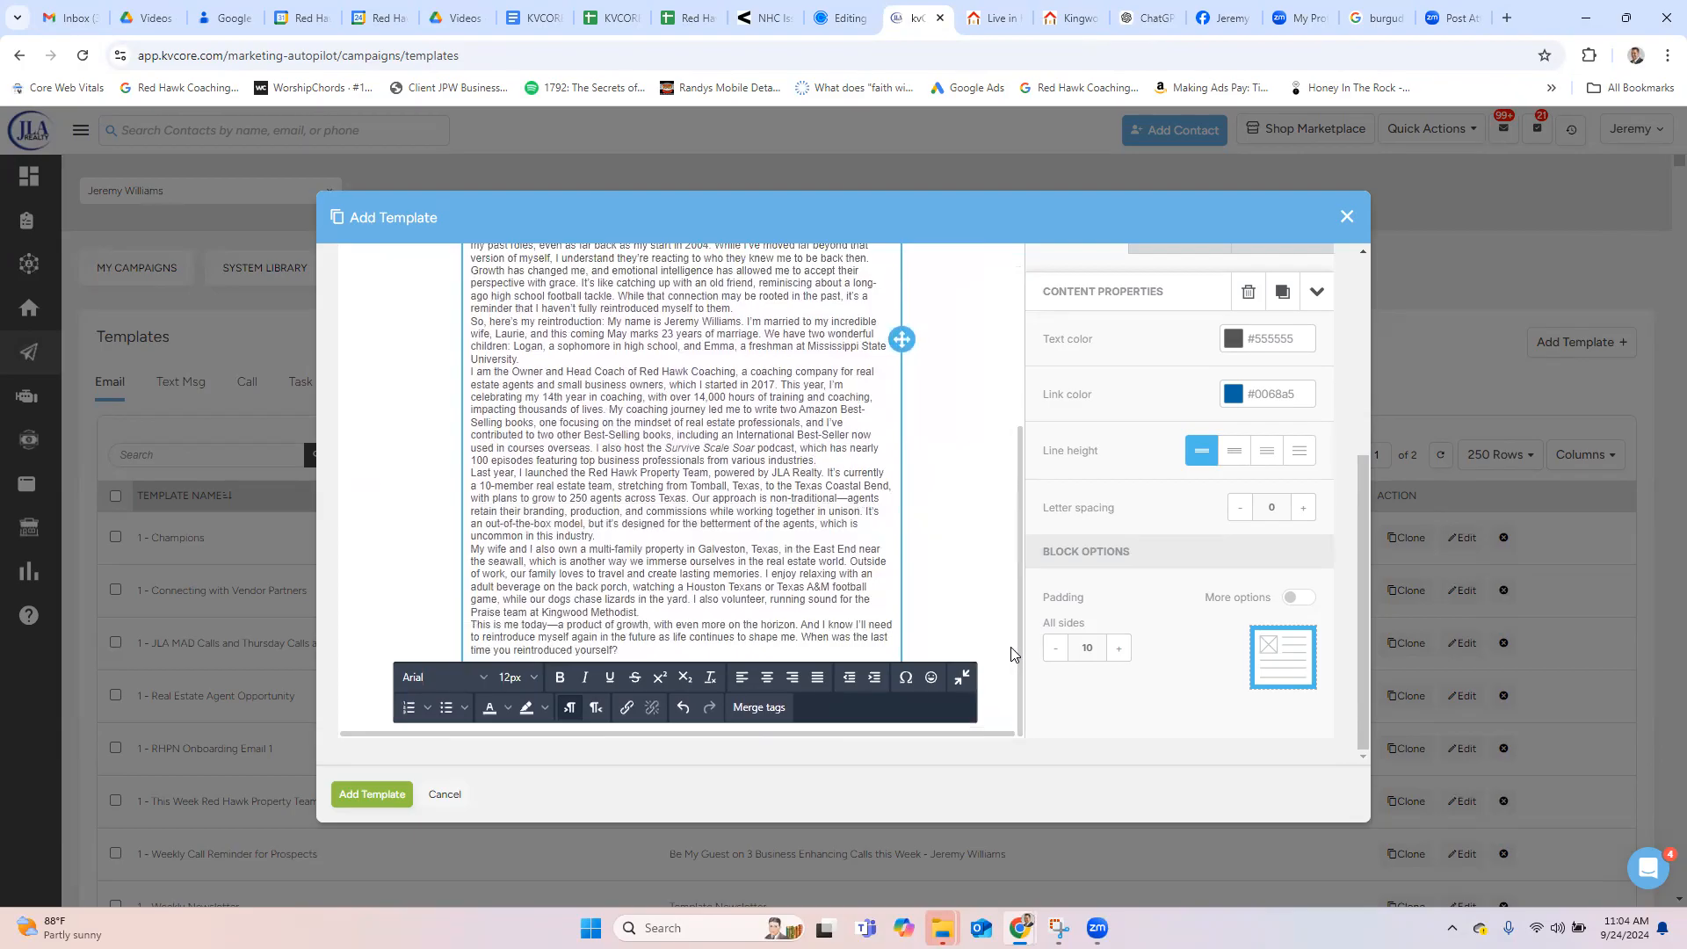
left_click_drag(1015, 497, 987, 290)
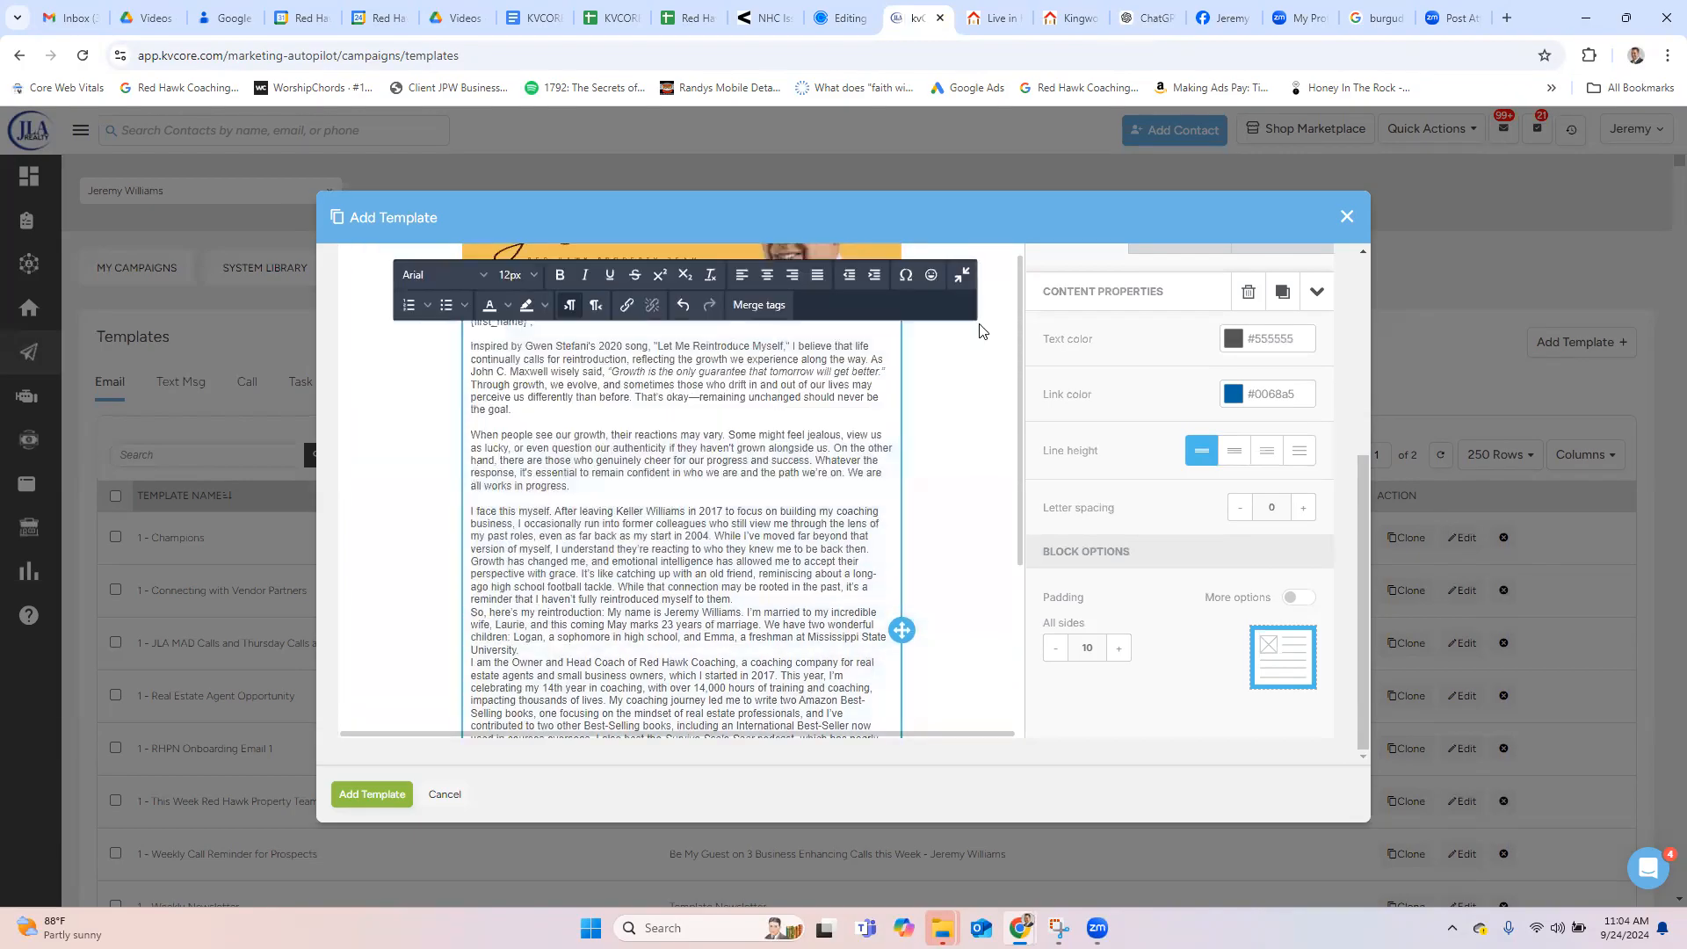
left_click(745, 598)
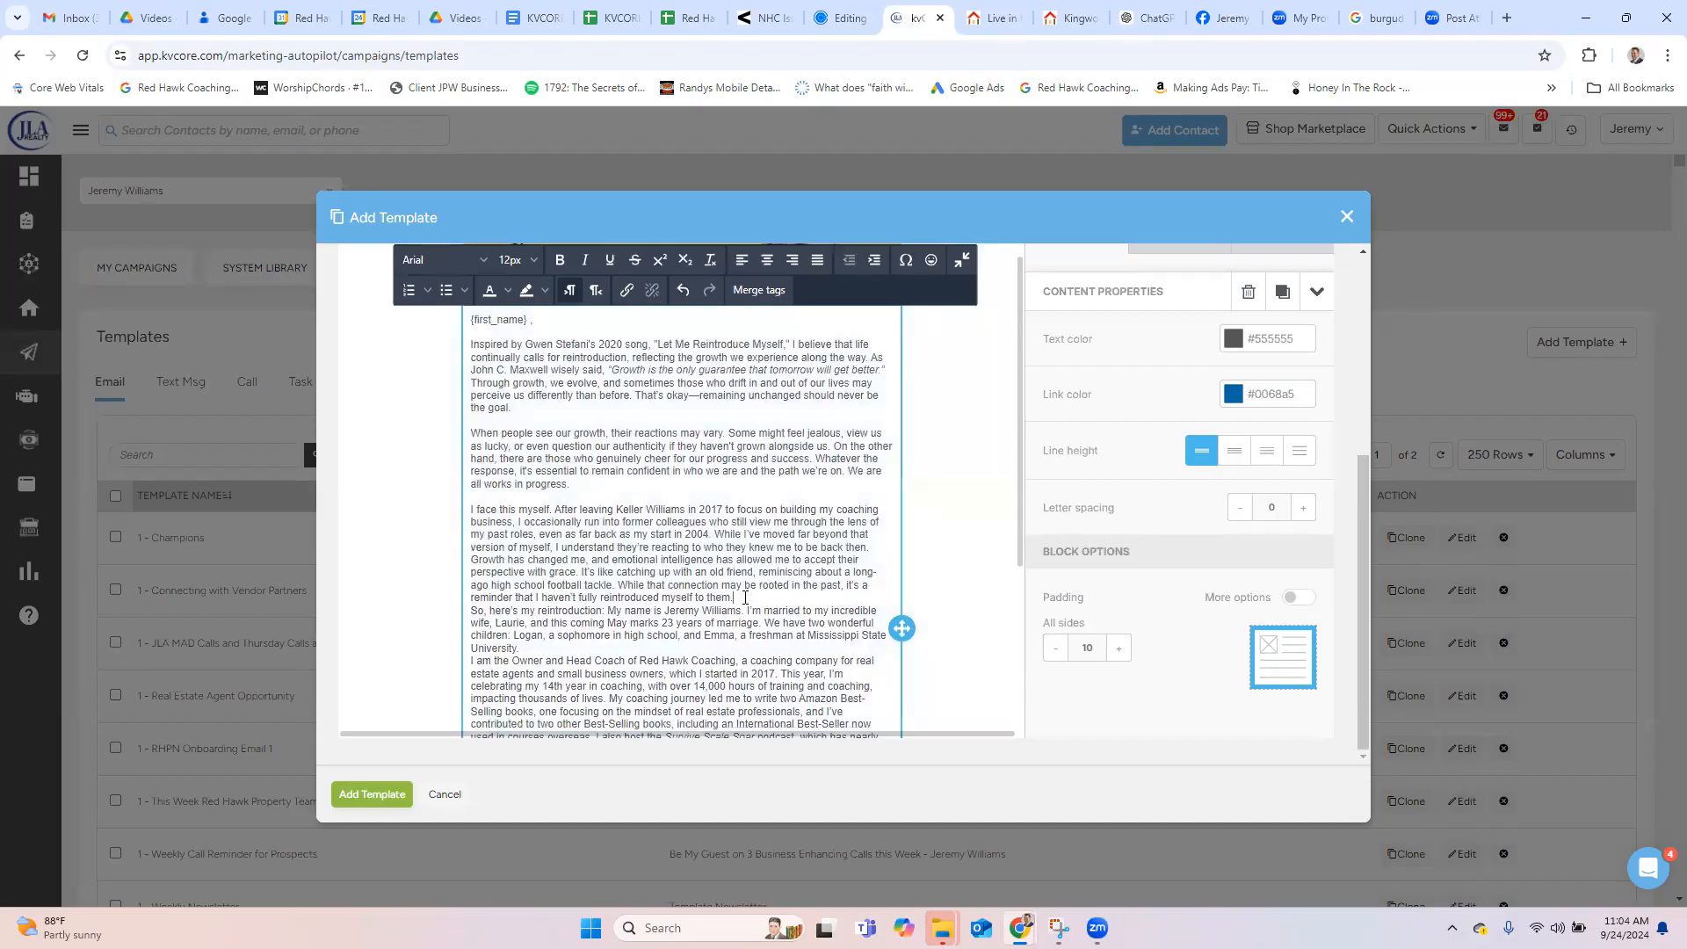
key("Return")
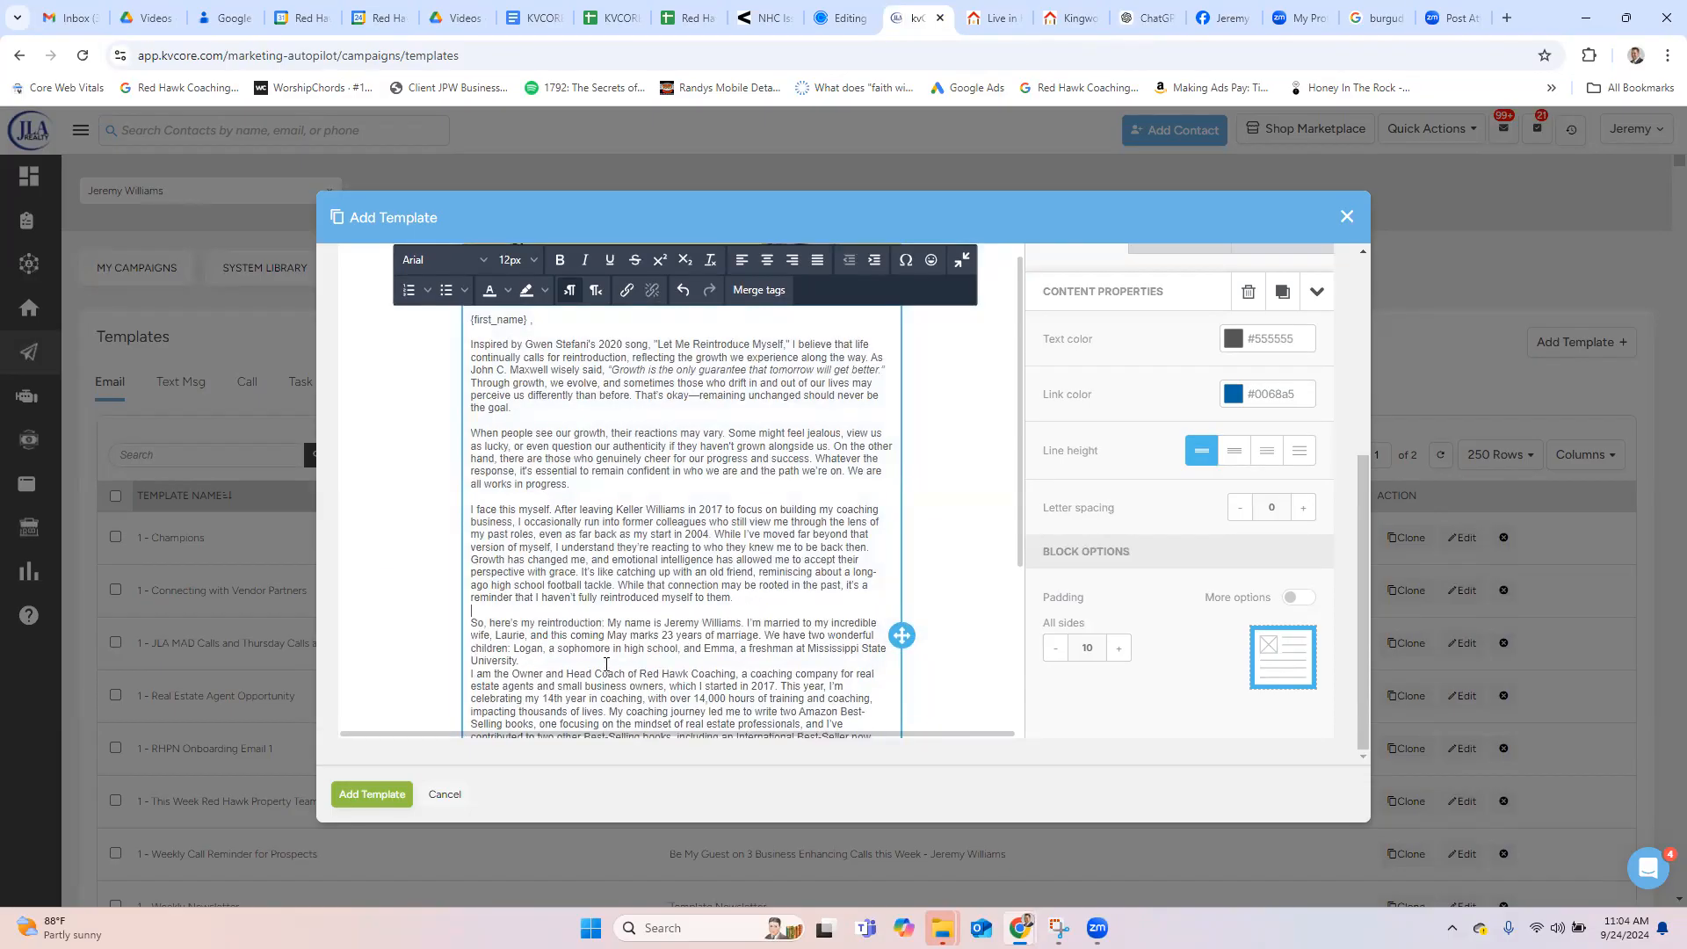
key("Return")
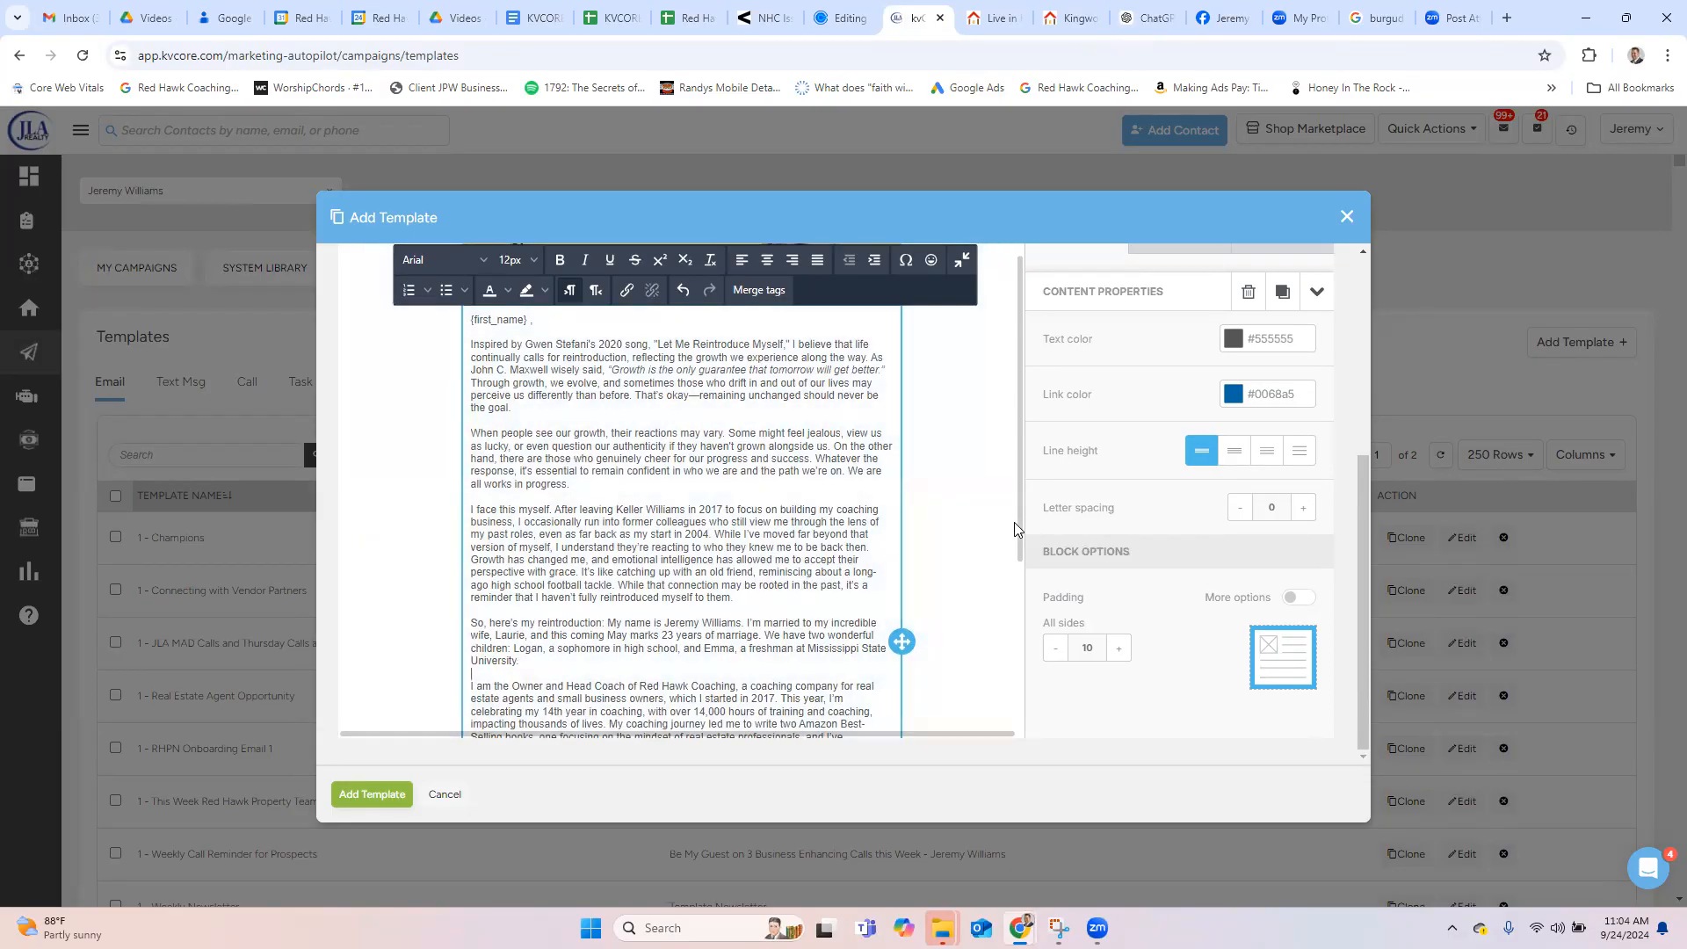
Step: Insert blank lines after the paragraphs about Red Hawk Coaching, the Red Hawk Property Team and the Galveston property
left_click_drag(1019, 535, 1017, 659)
left_click(819, 559)
key("Return")
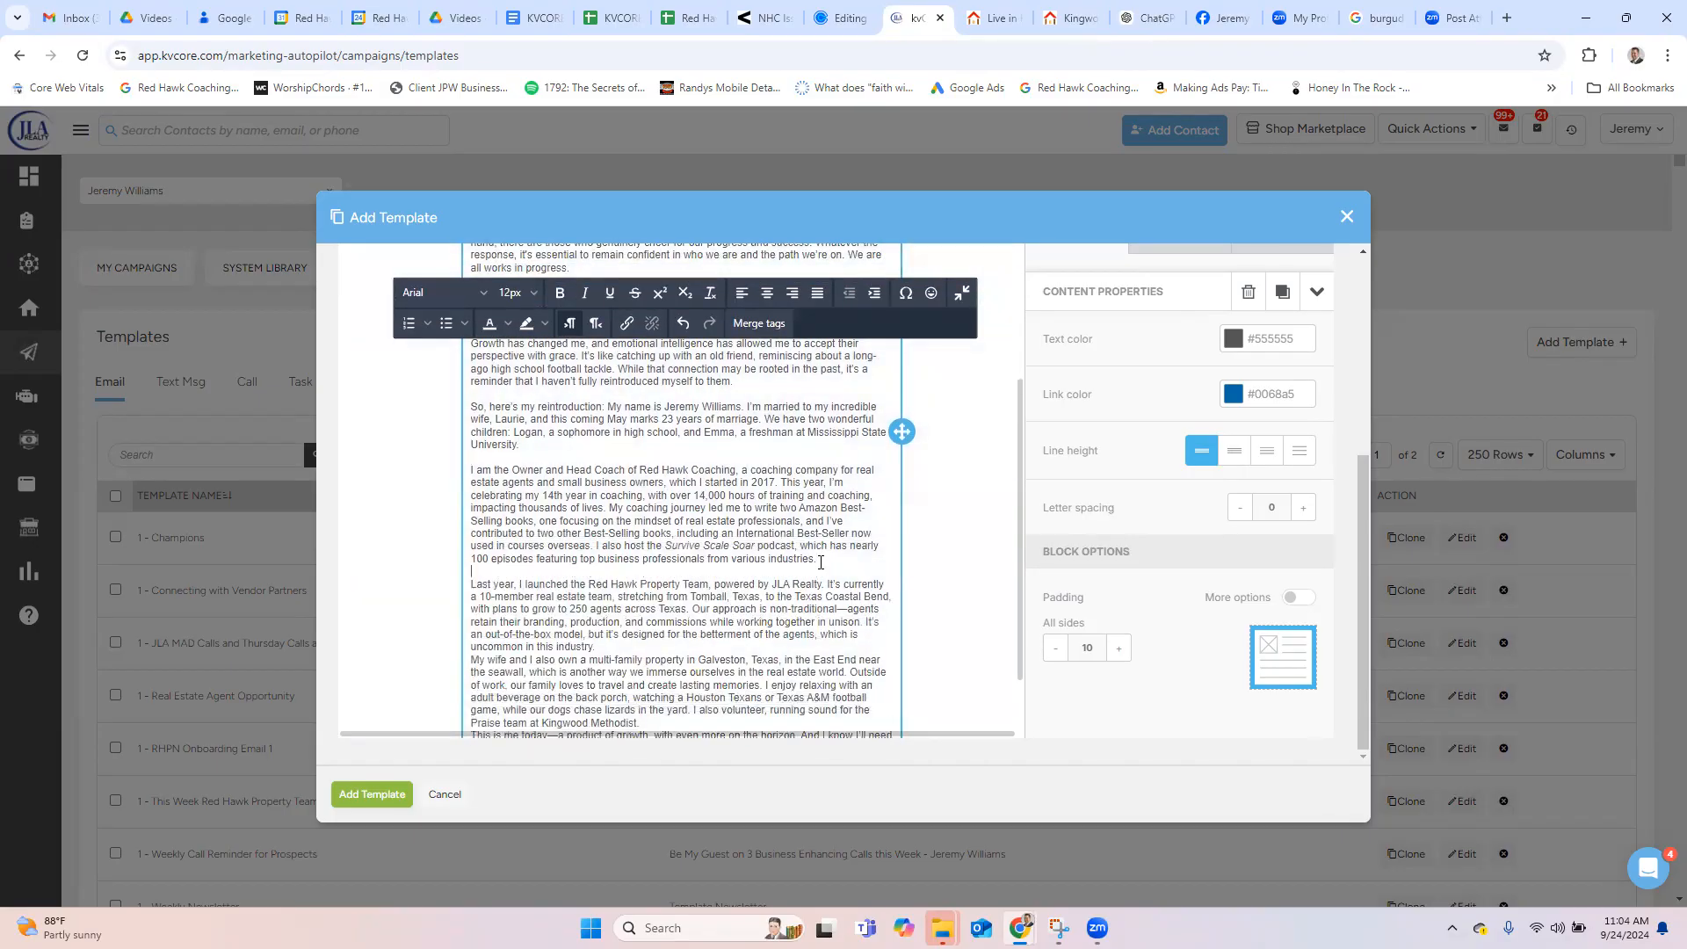
left_click(739, 646)
key("Return")
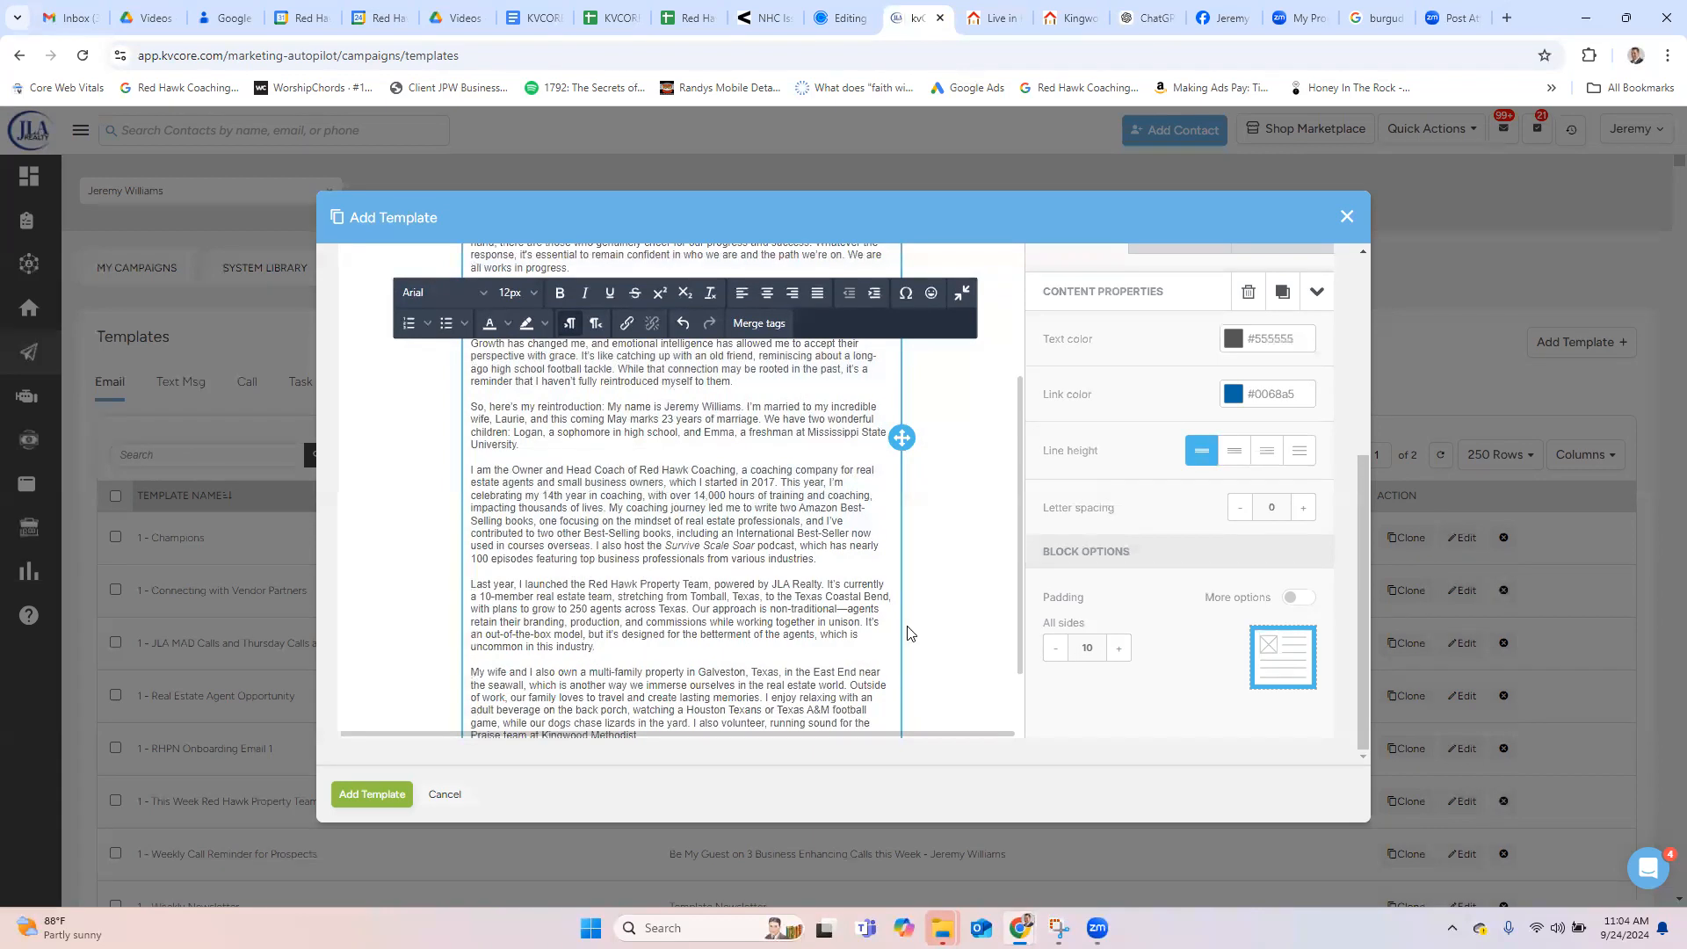
left_click_drag(1020, 601, 1016, 700)
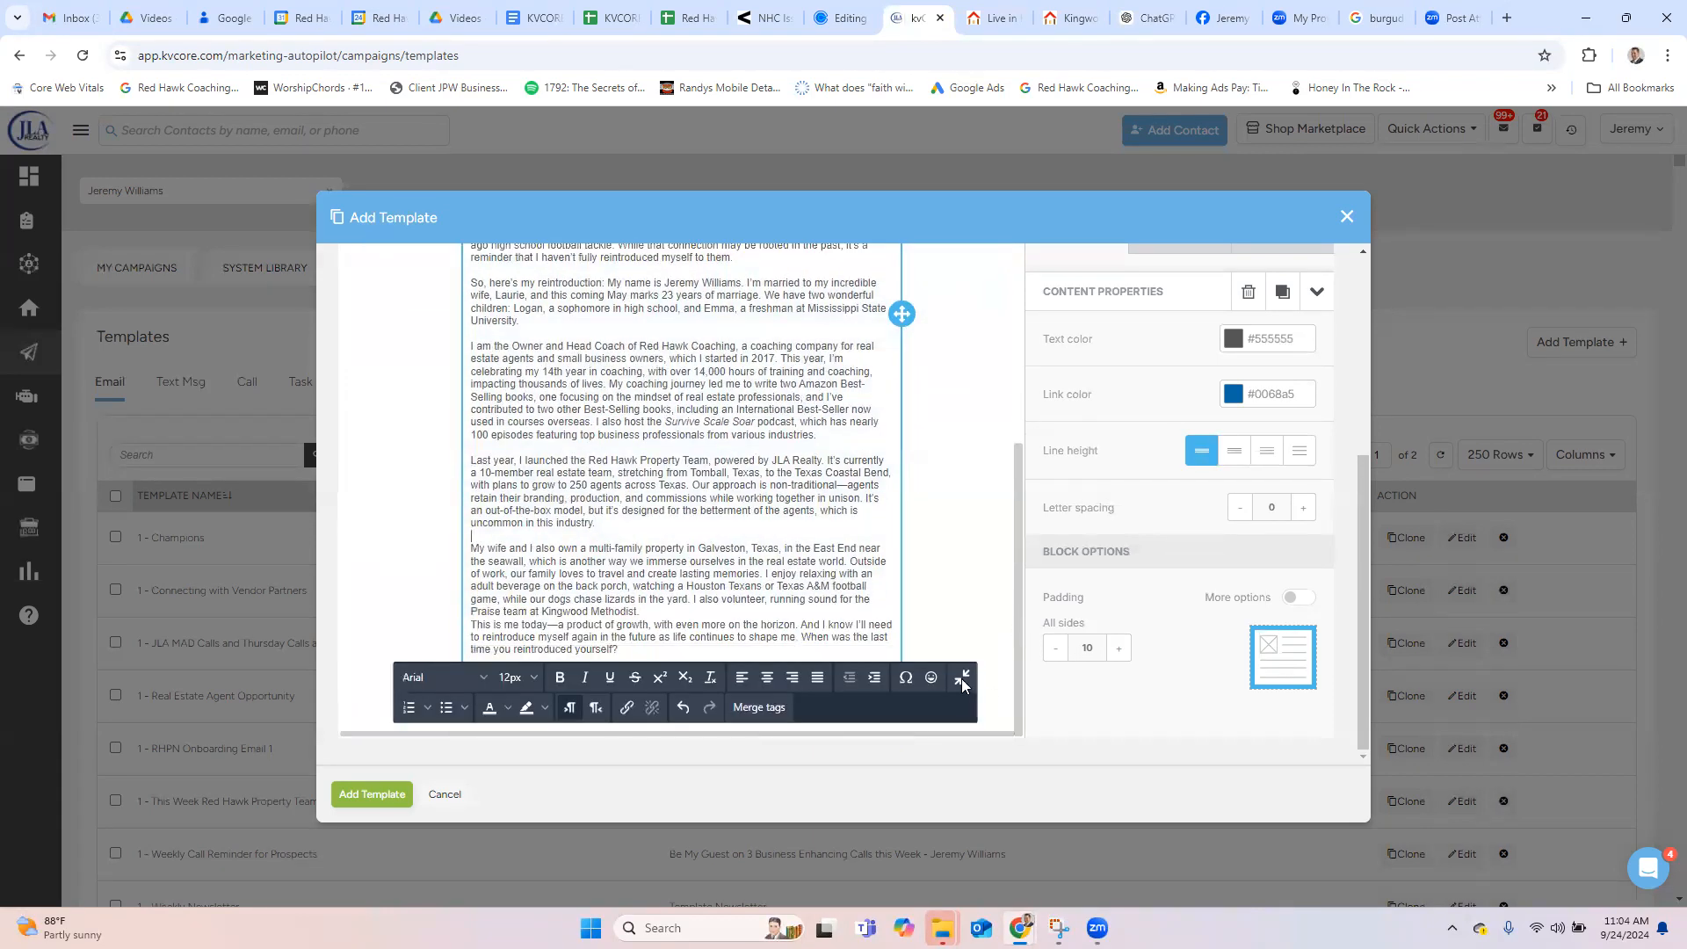
key("Return")
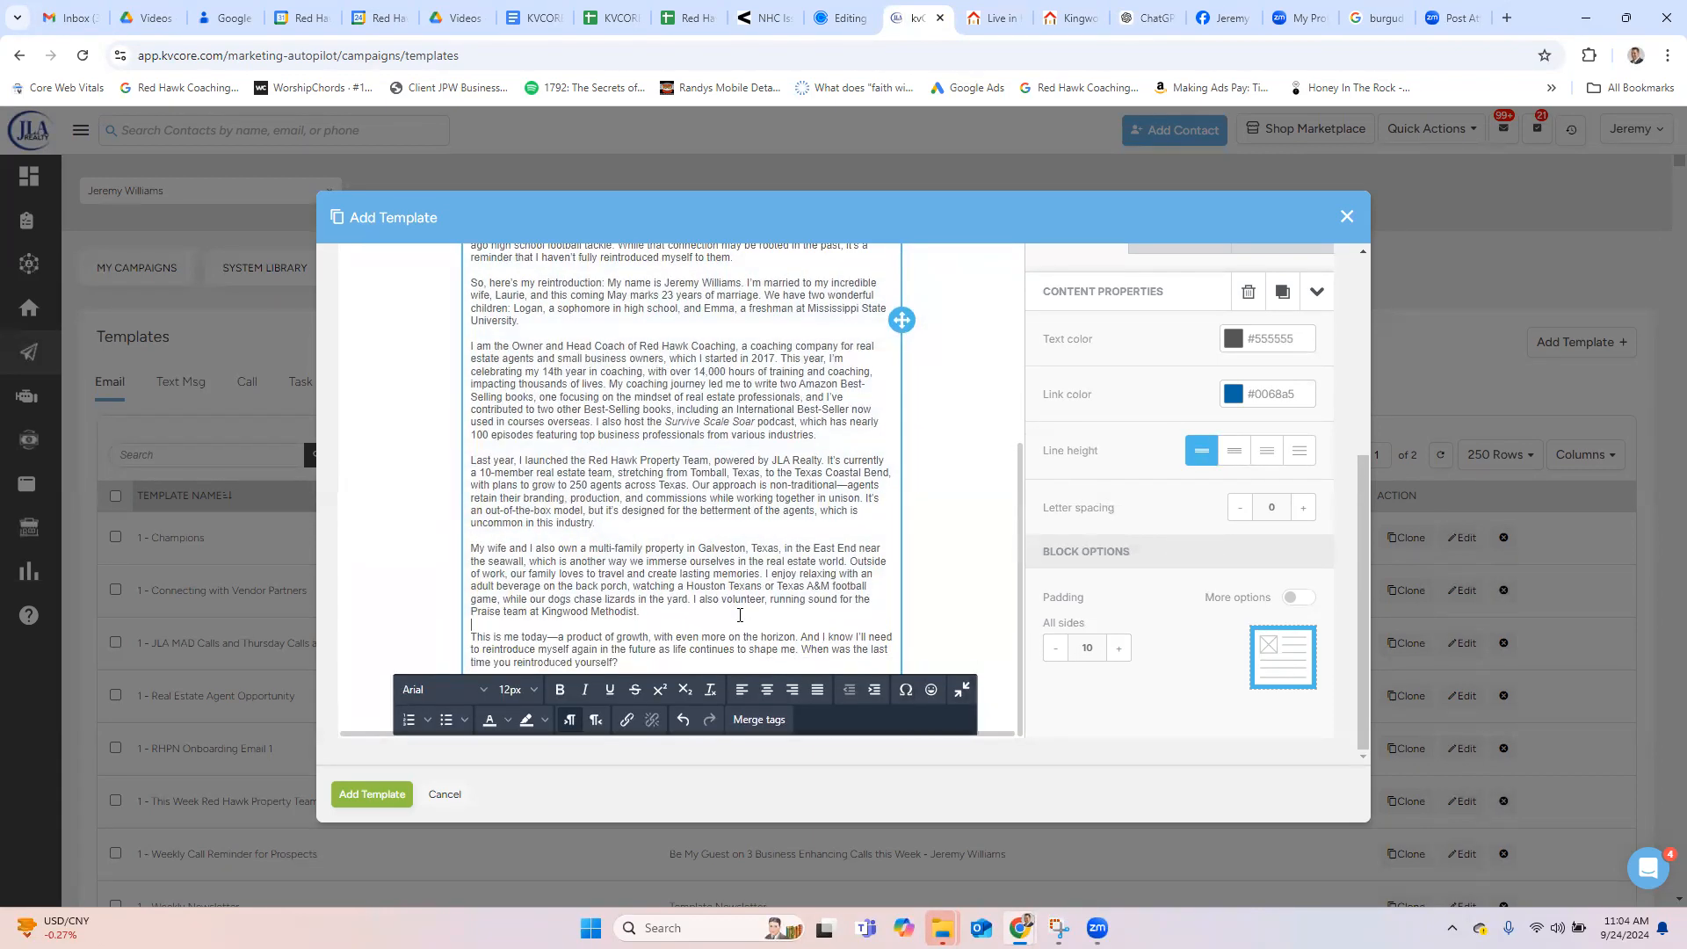
Step: Bold the article's closing question, "When was the last time you reintroduced yourself?", and deselect the text block
scroll(1020, 508, "down", 1)
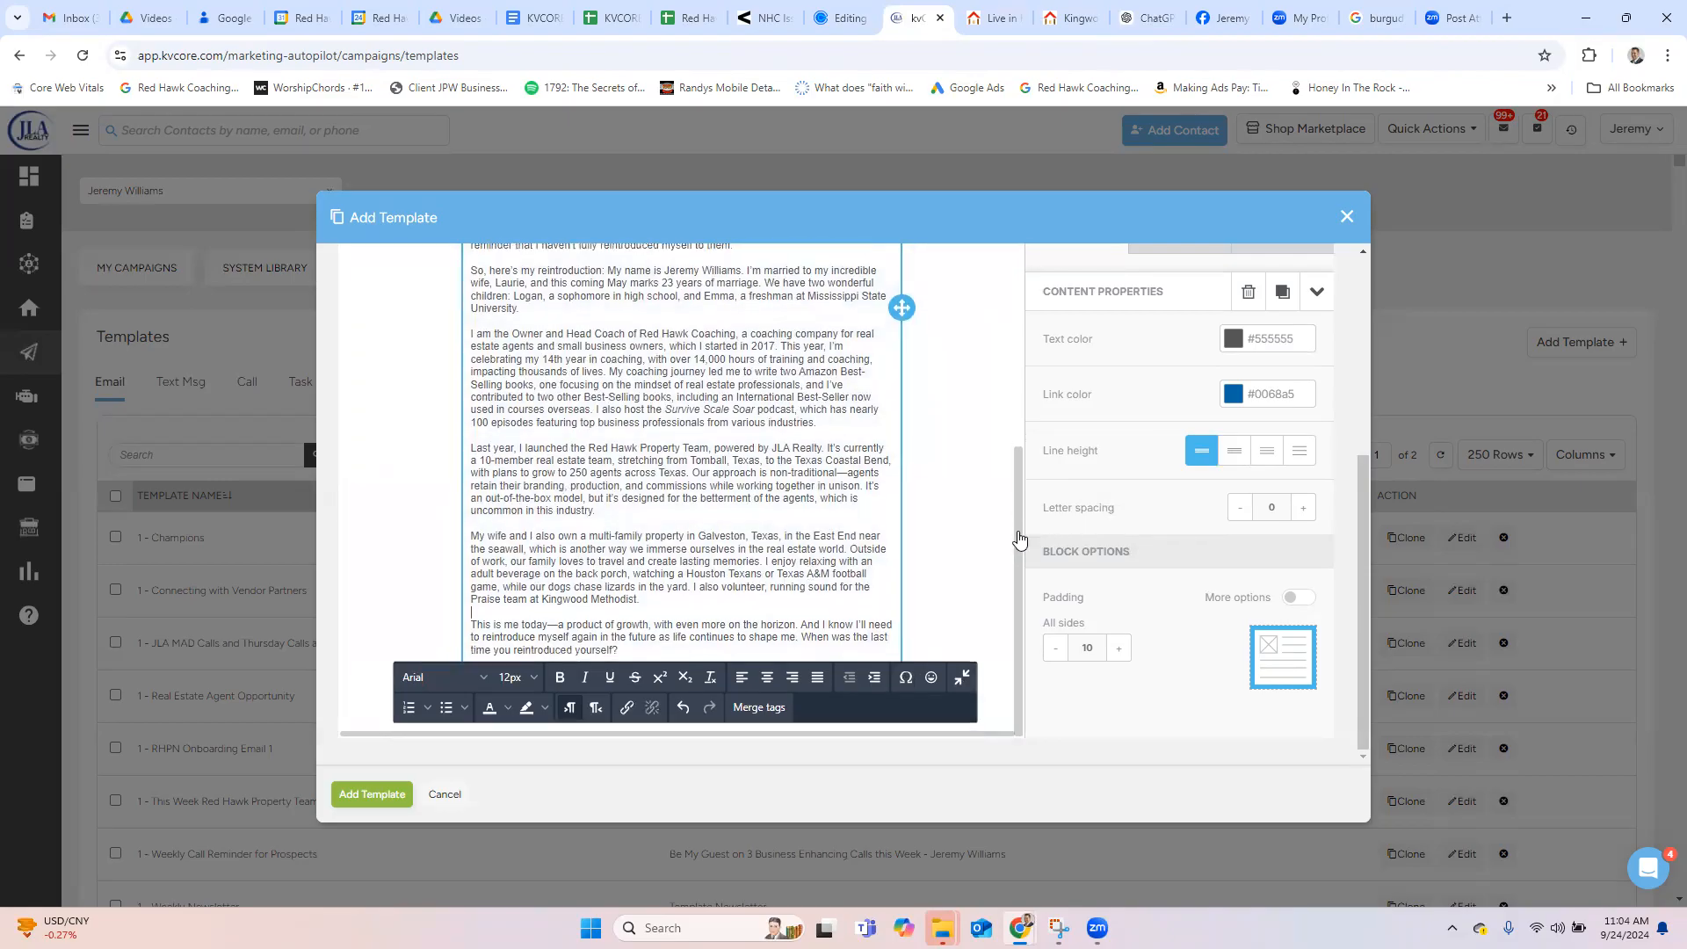
left_click_drag(799, 639, 825, 642)
left_click(629, 652)
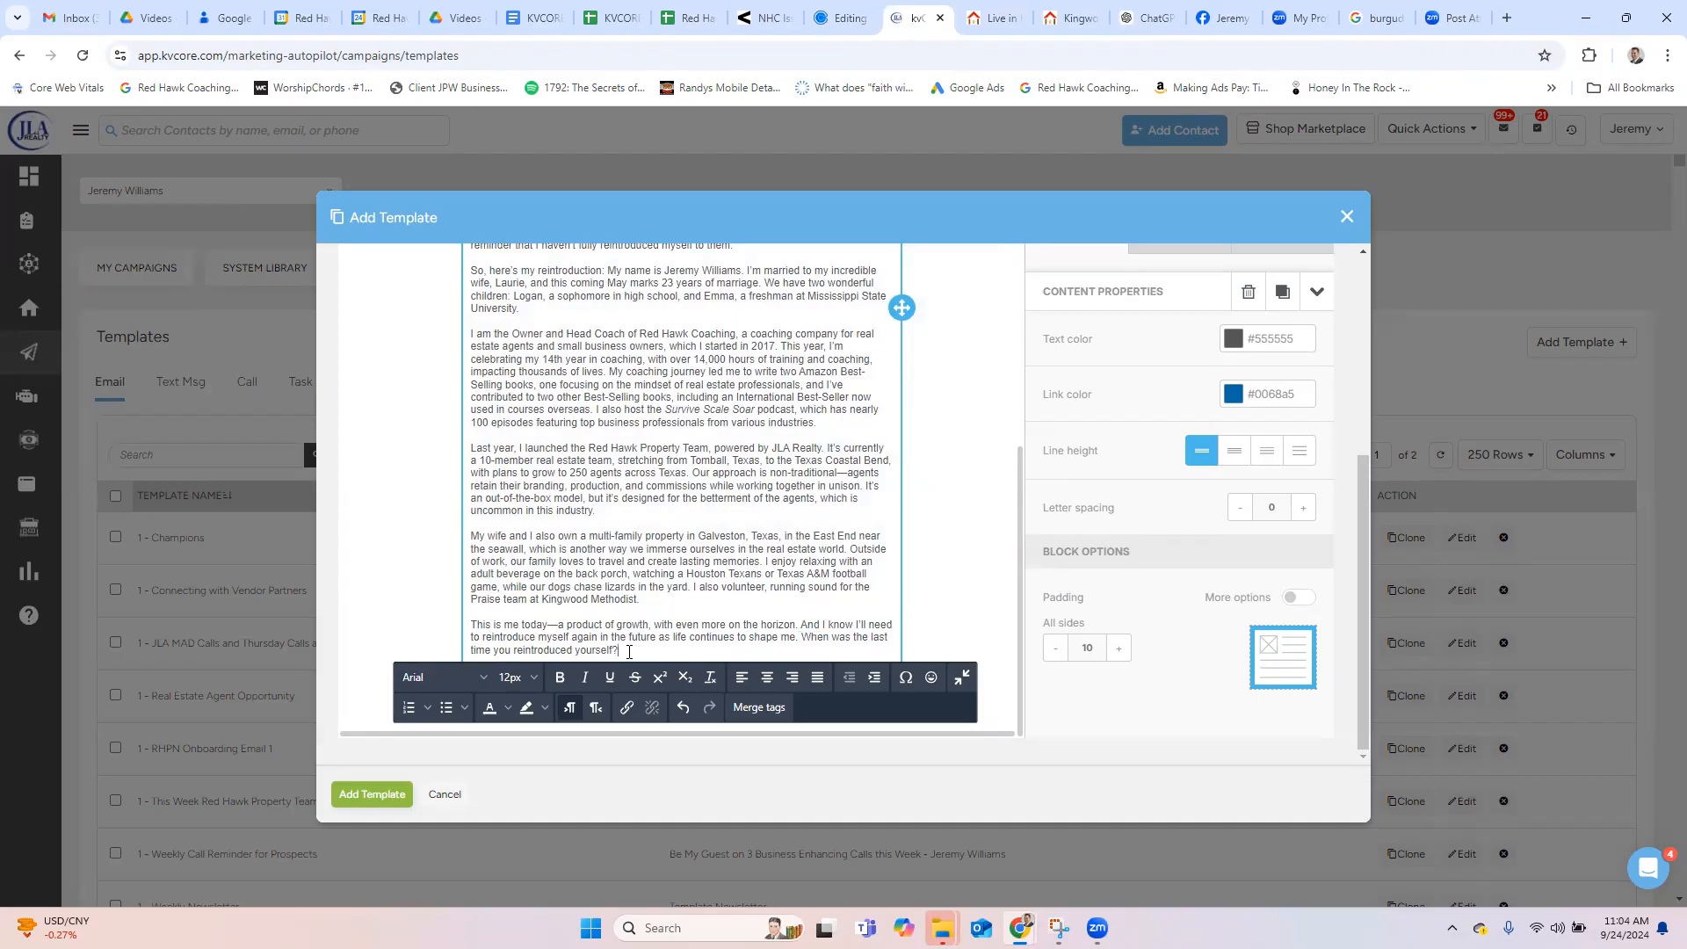
left_click_drag(620, 651, 802, 639)
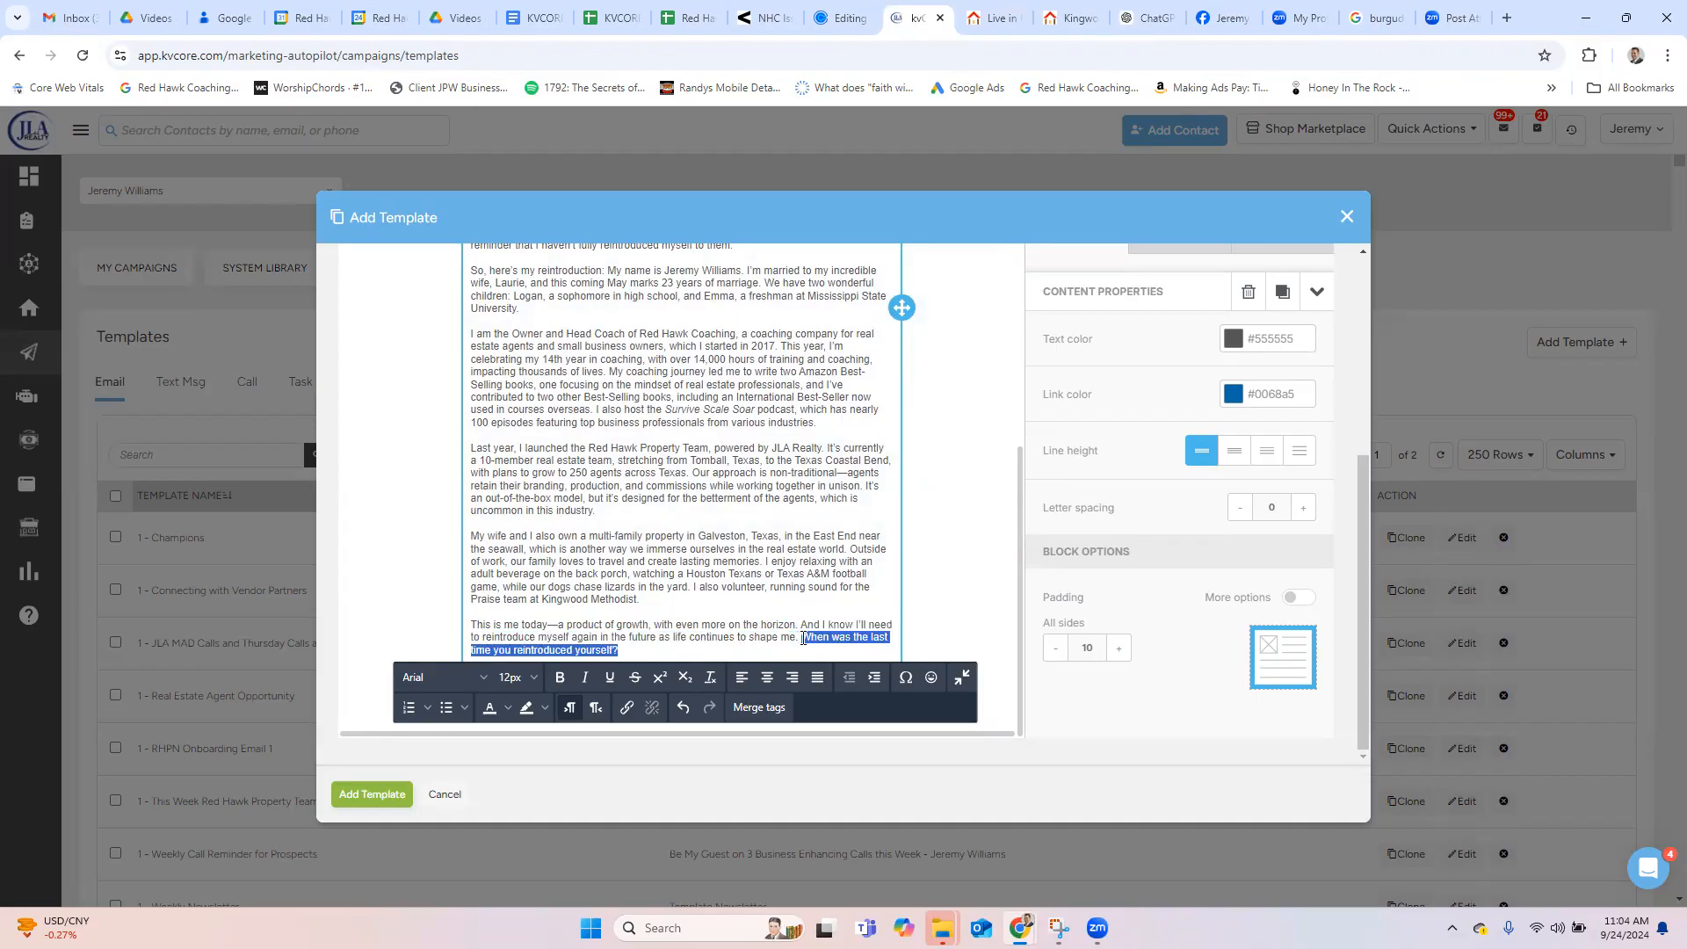
left_click(557, 682)
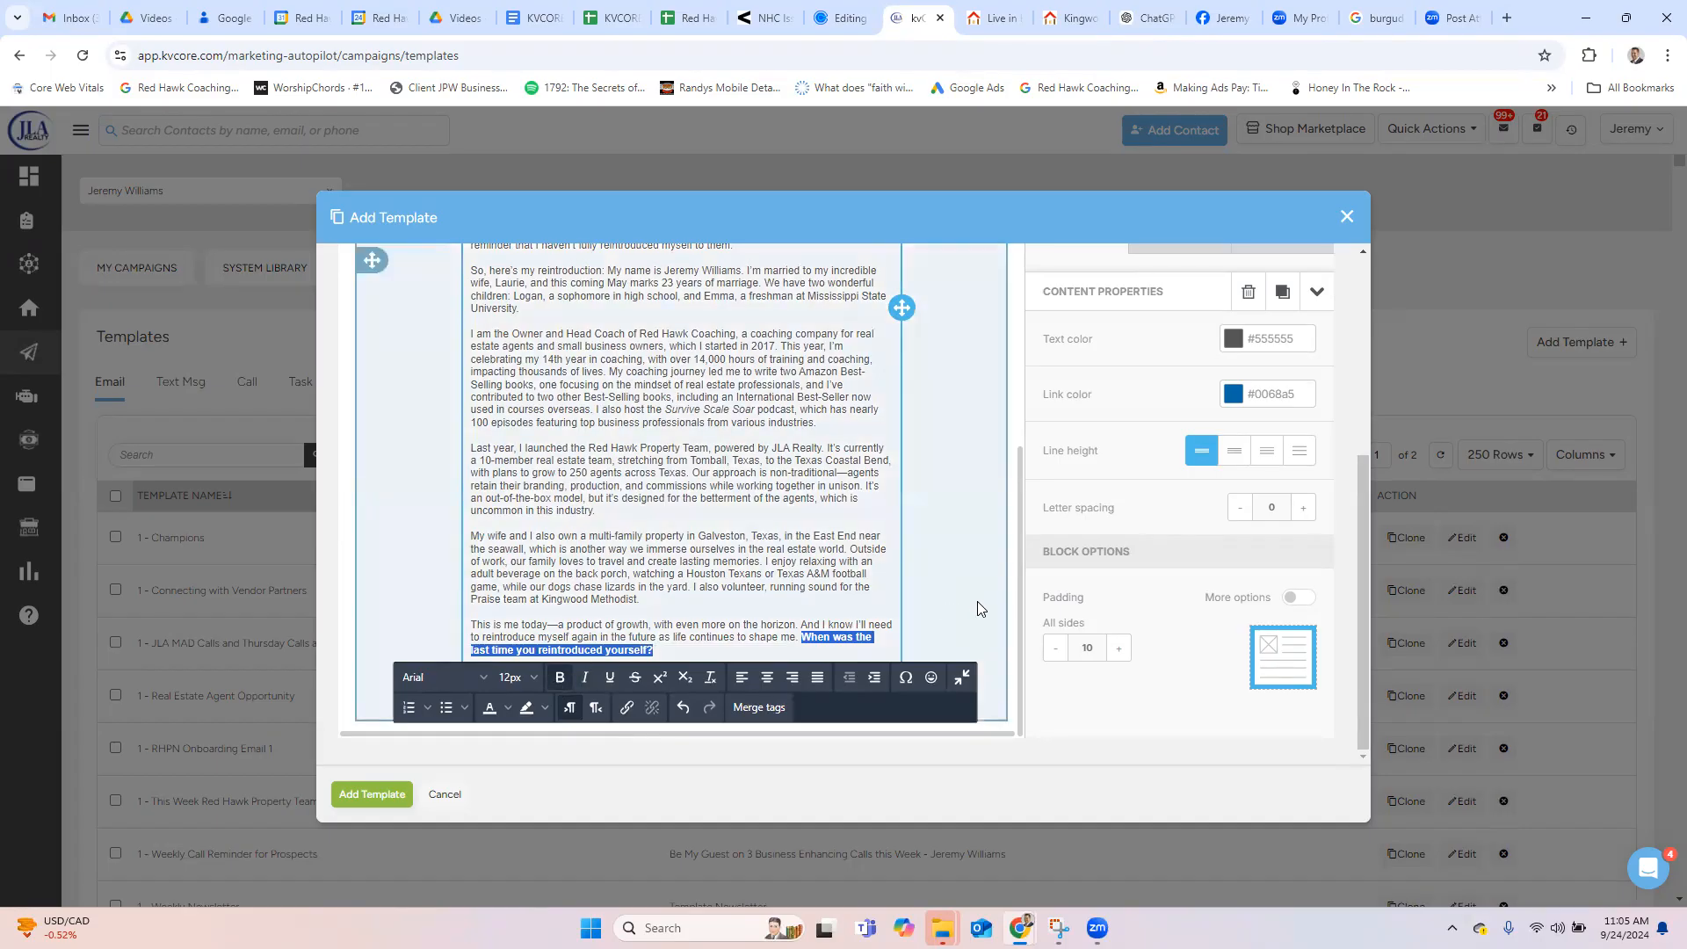
left_click(981, 616)
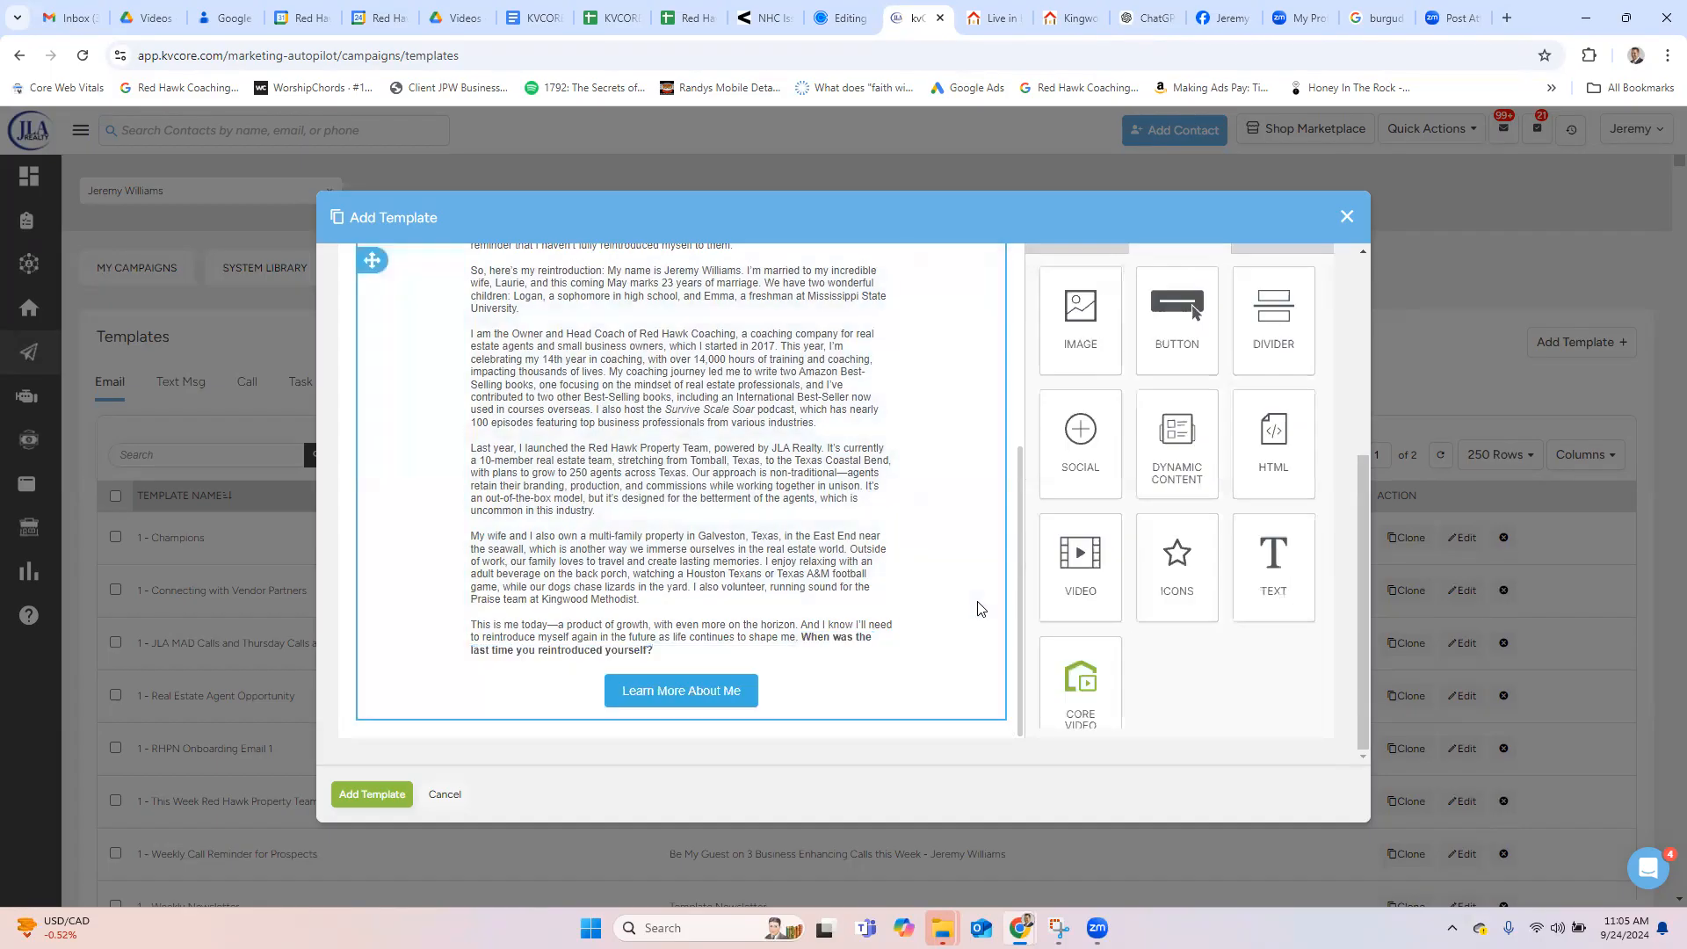
Step: Select the "Learn More About Me" button, switch to the realty website and copy the address of its Resources page
left_click(679, 691)
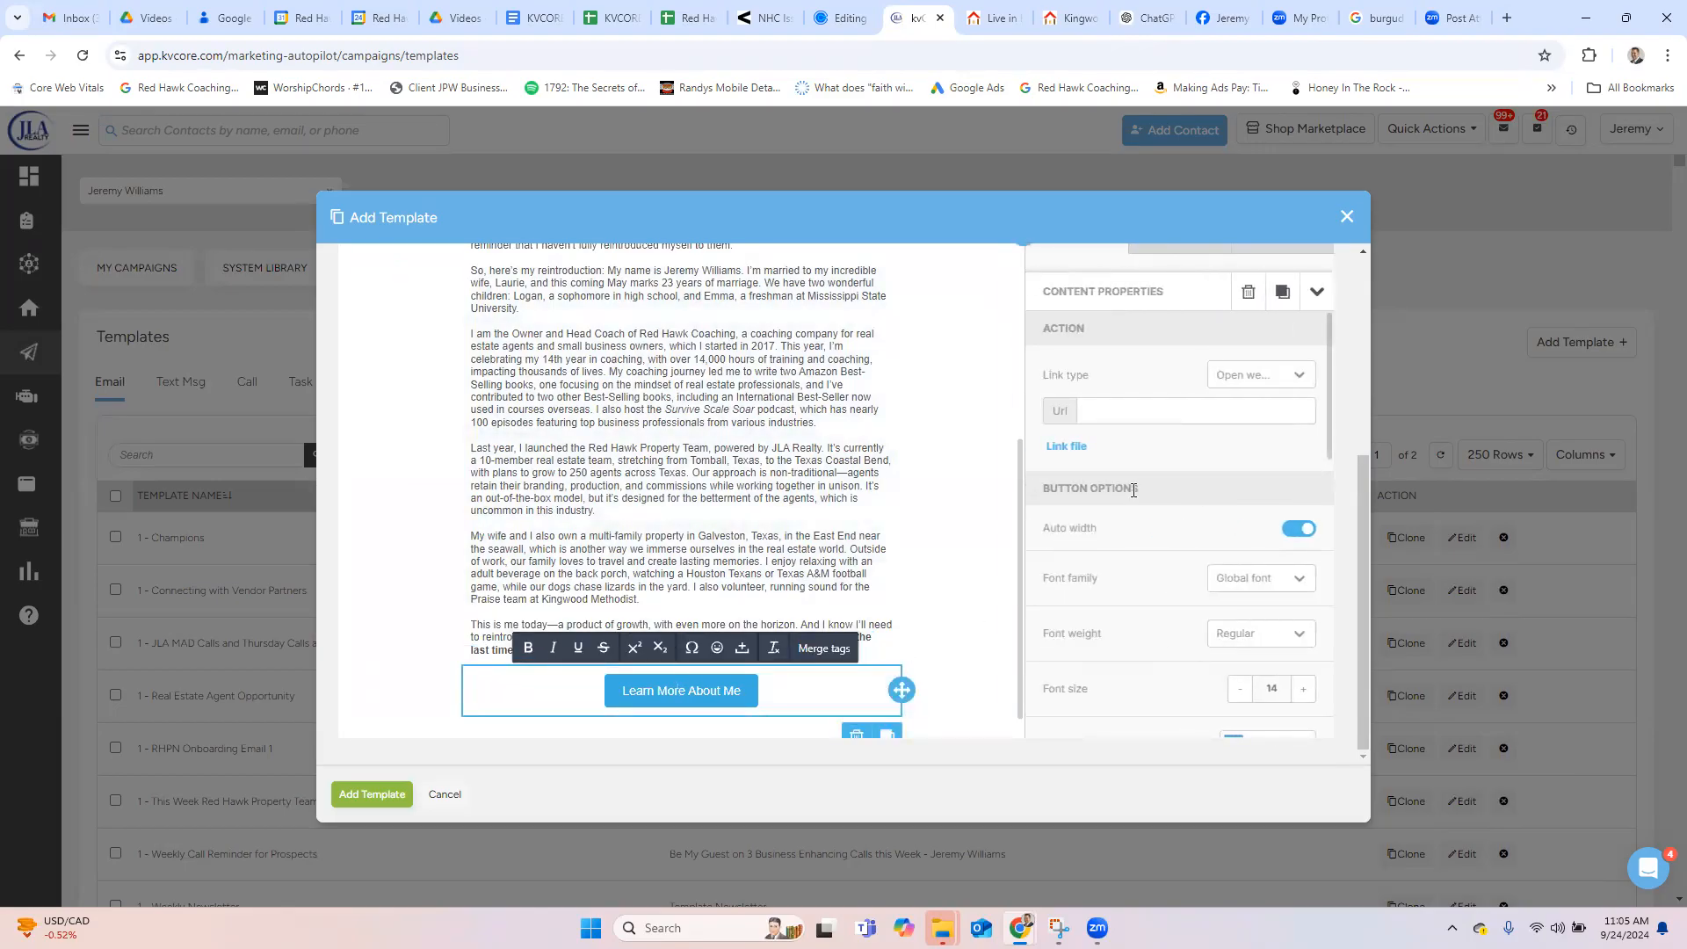
left_click(993, 18)
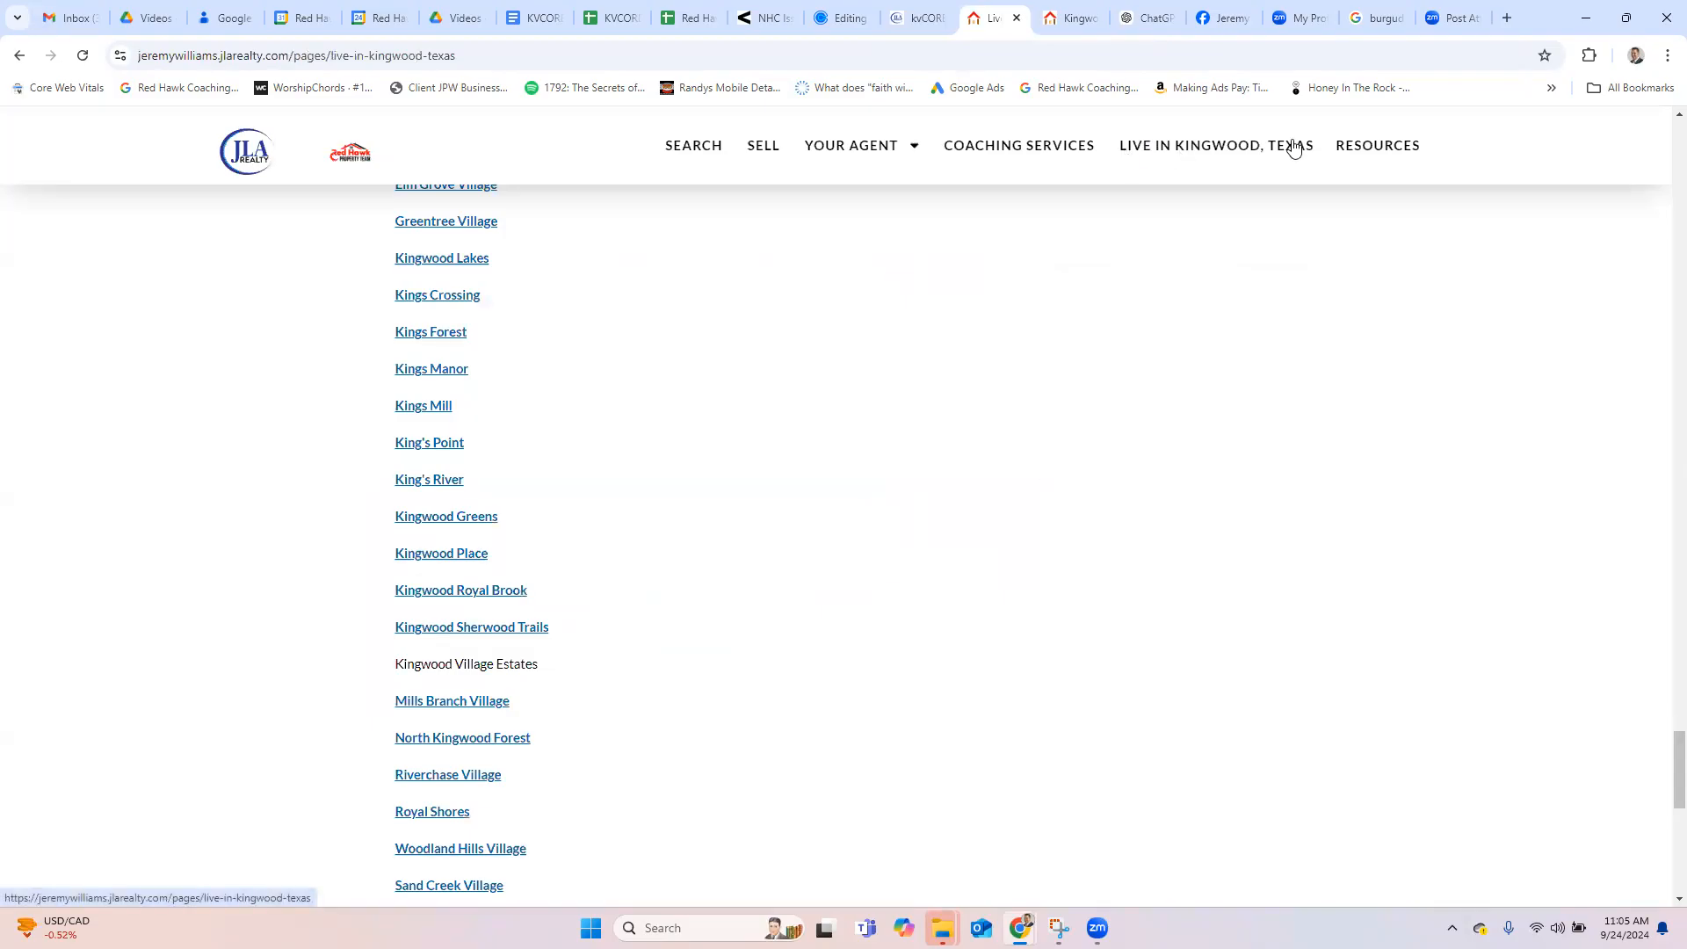
left_click(1347, 153)
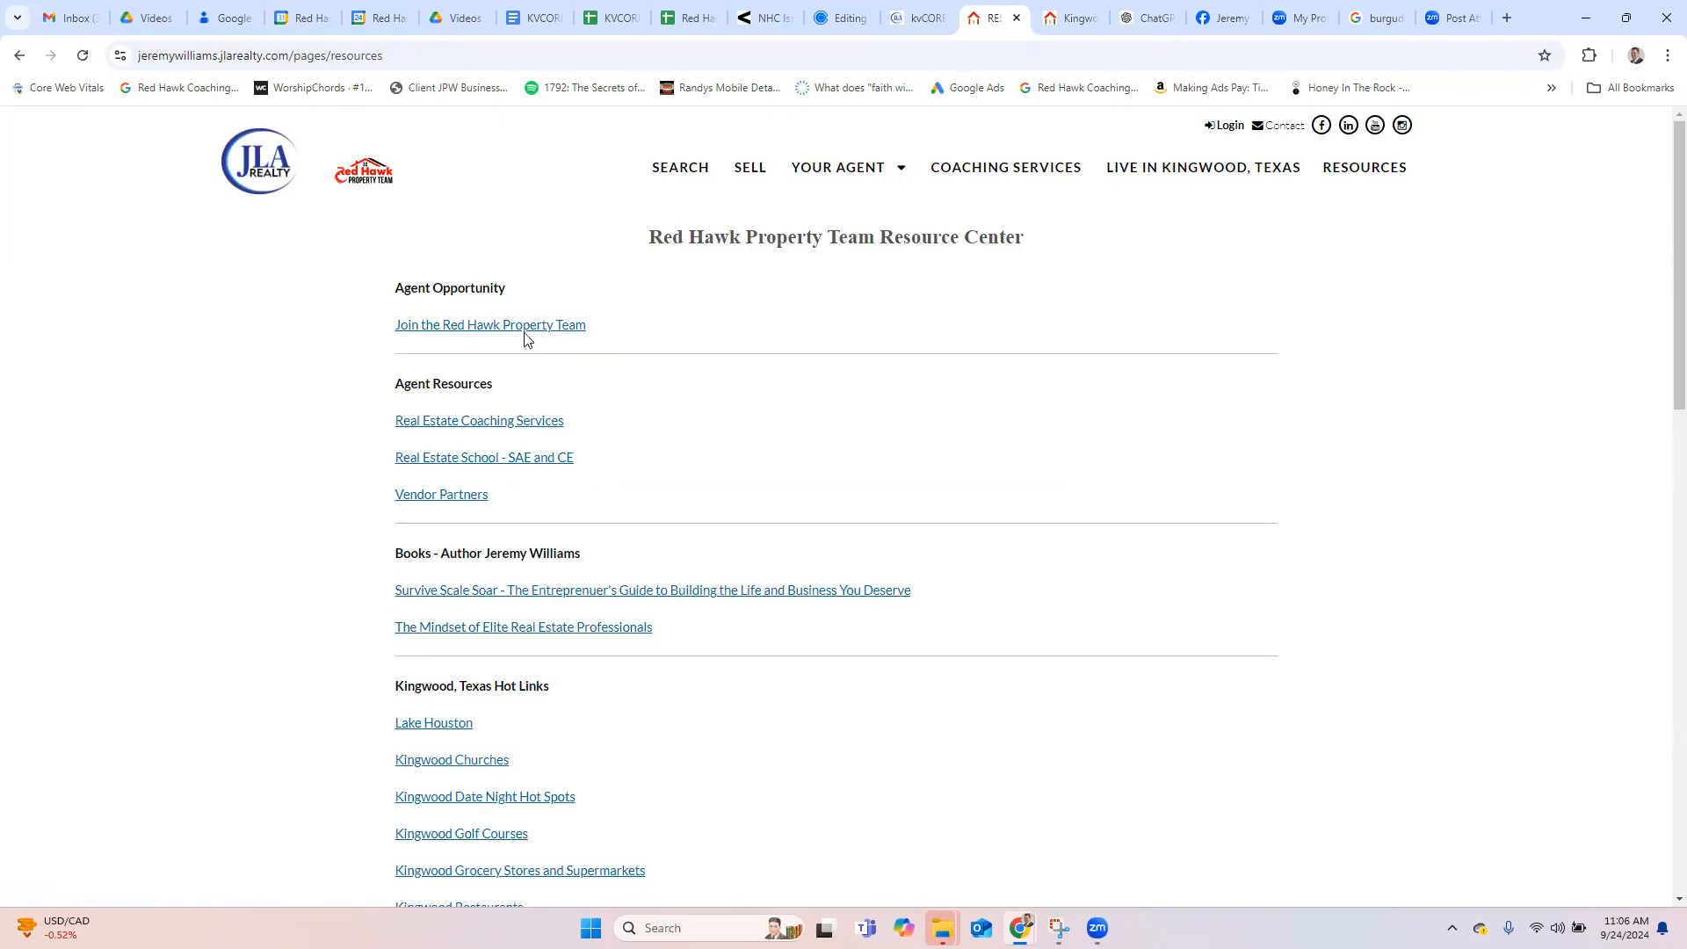
left_click(398, 60)
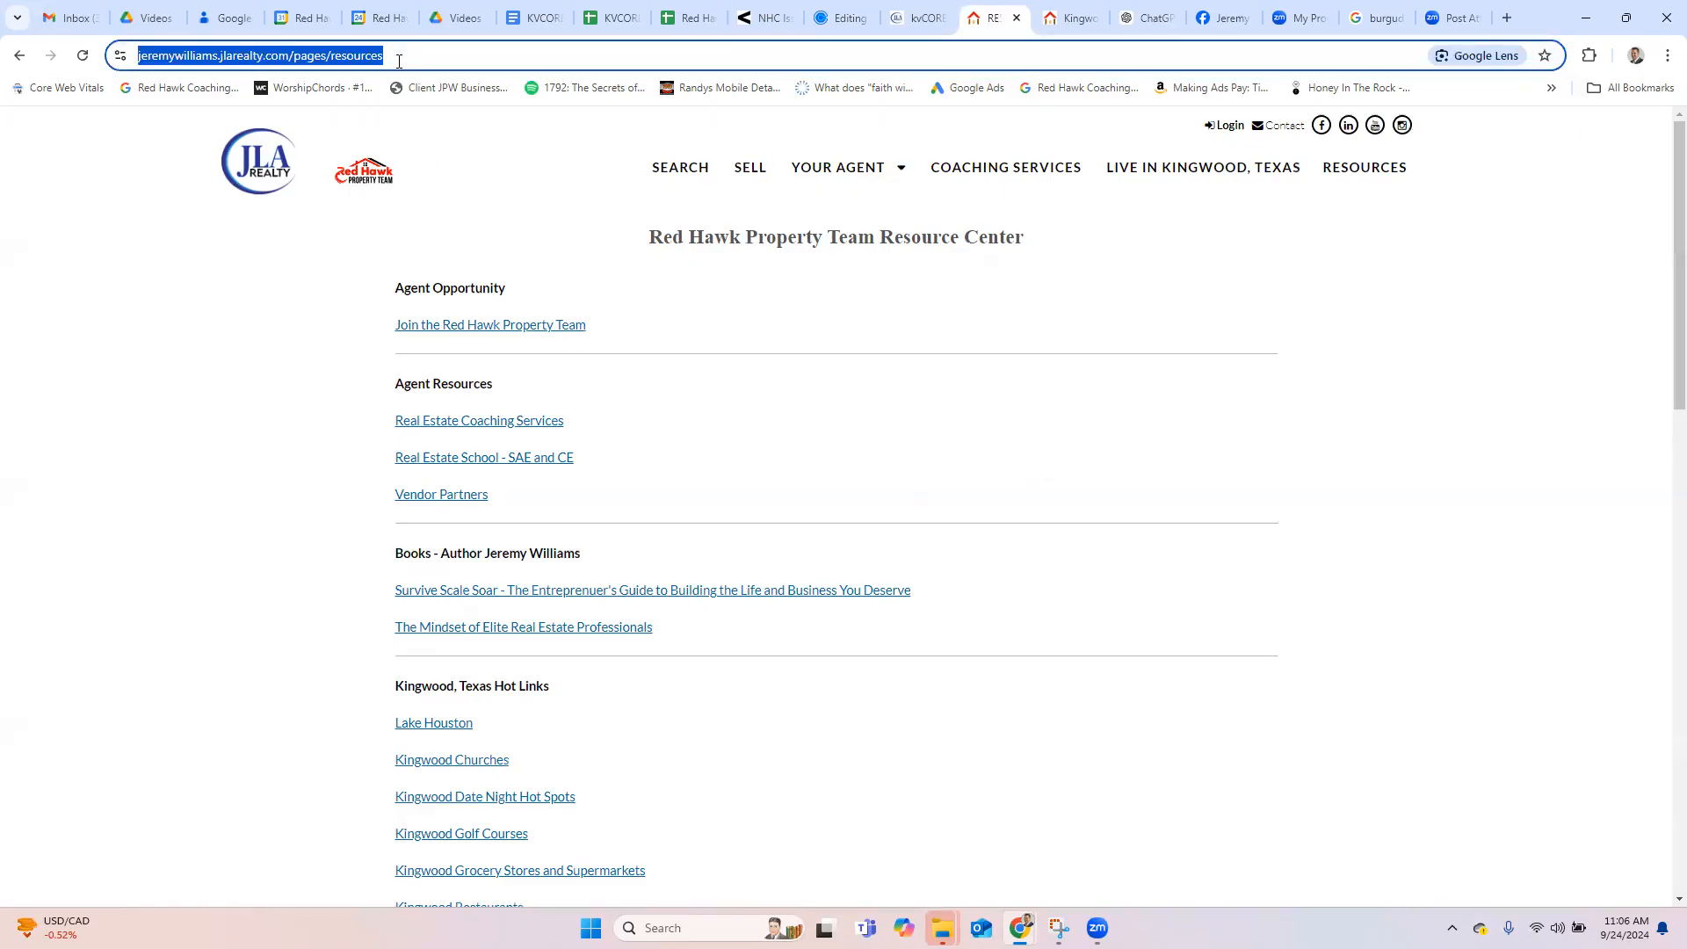
Step: Return to the kvCORE template, paste the copied Resources page address as the button's link URL, and save the new template
left_click(918, 18)
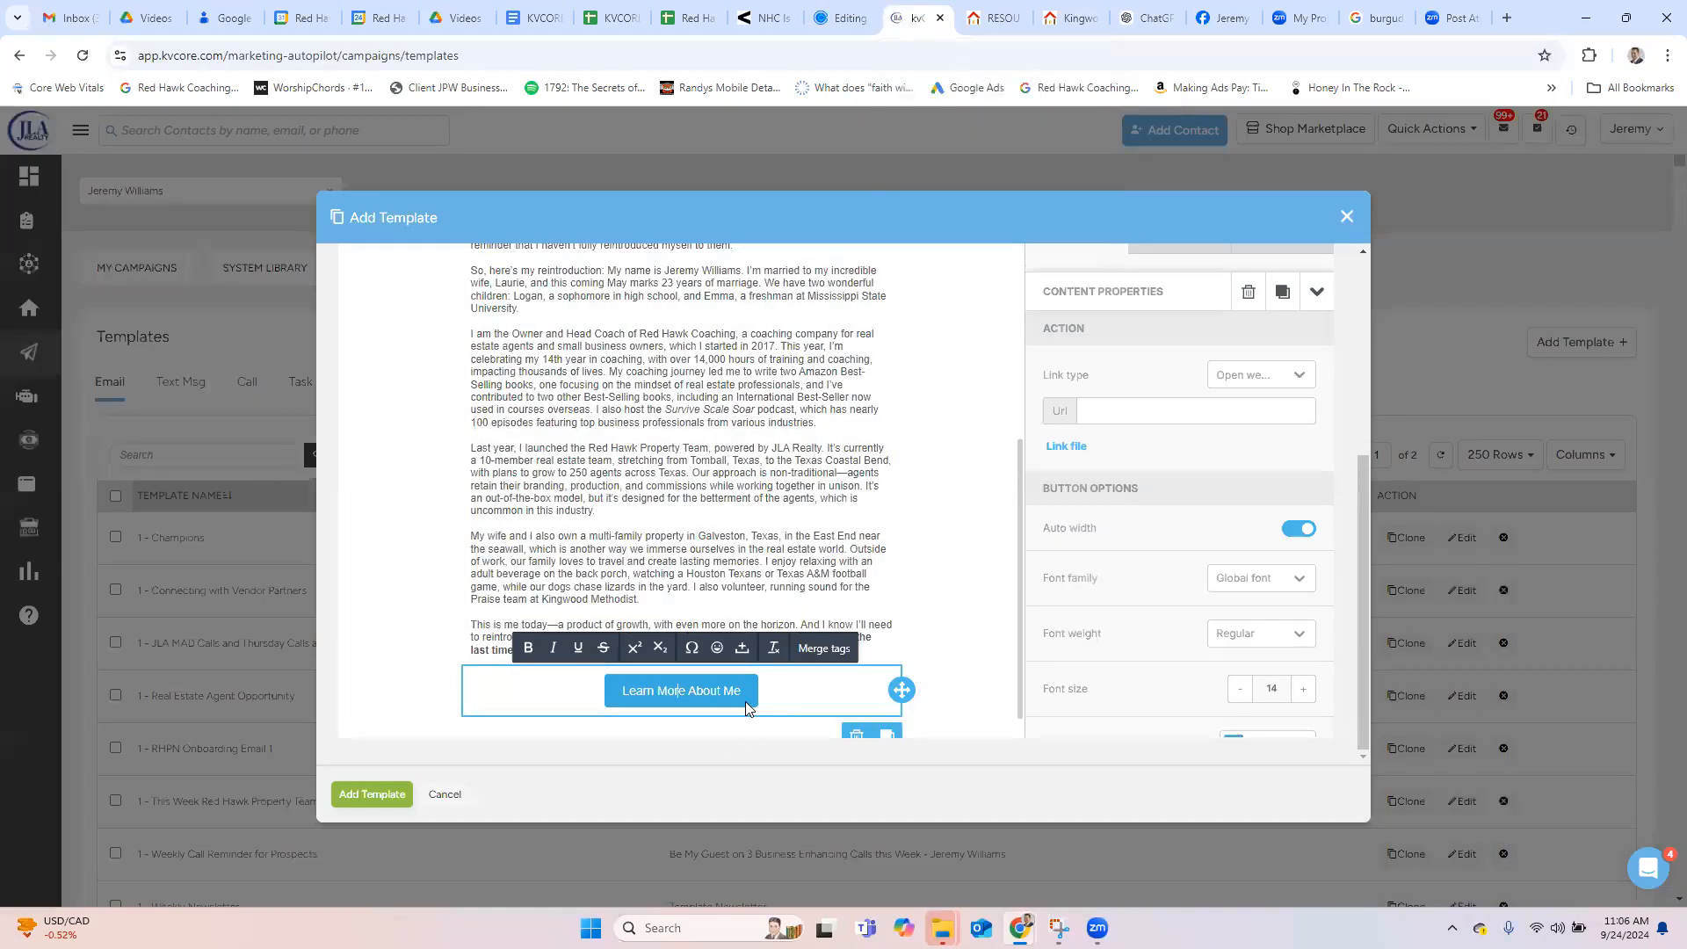
left_click(1157, 413)
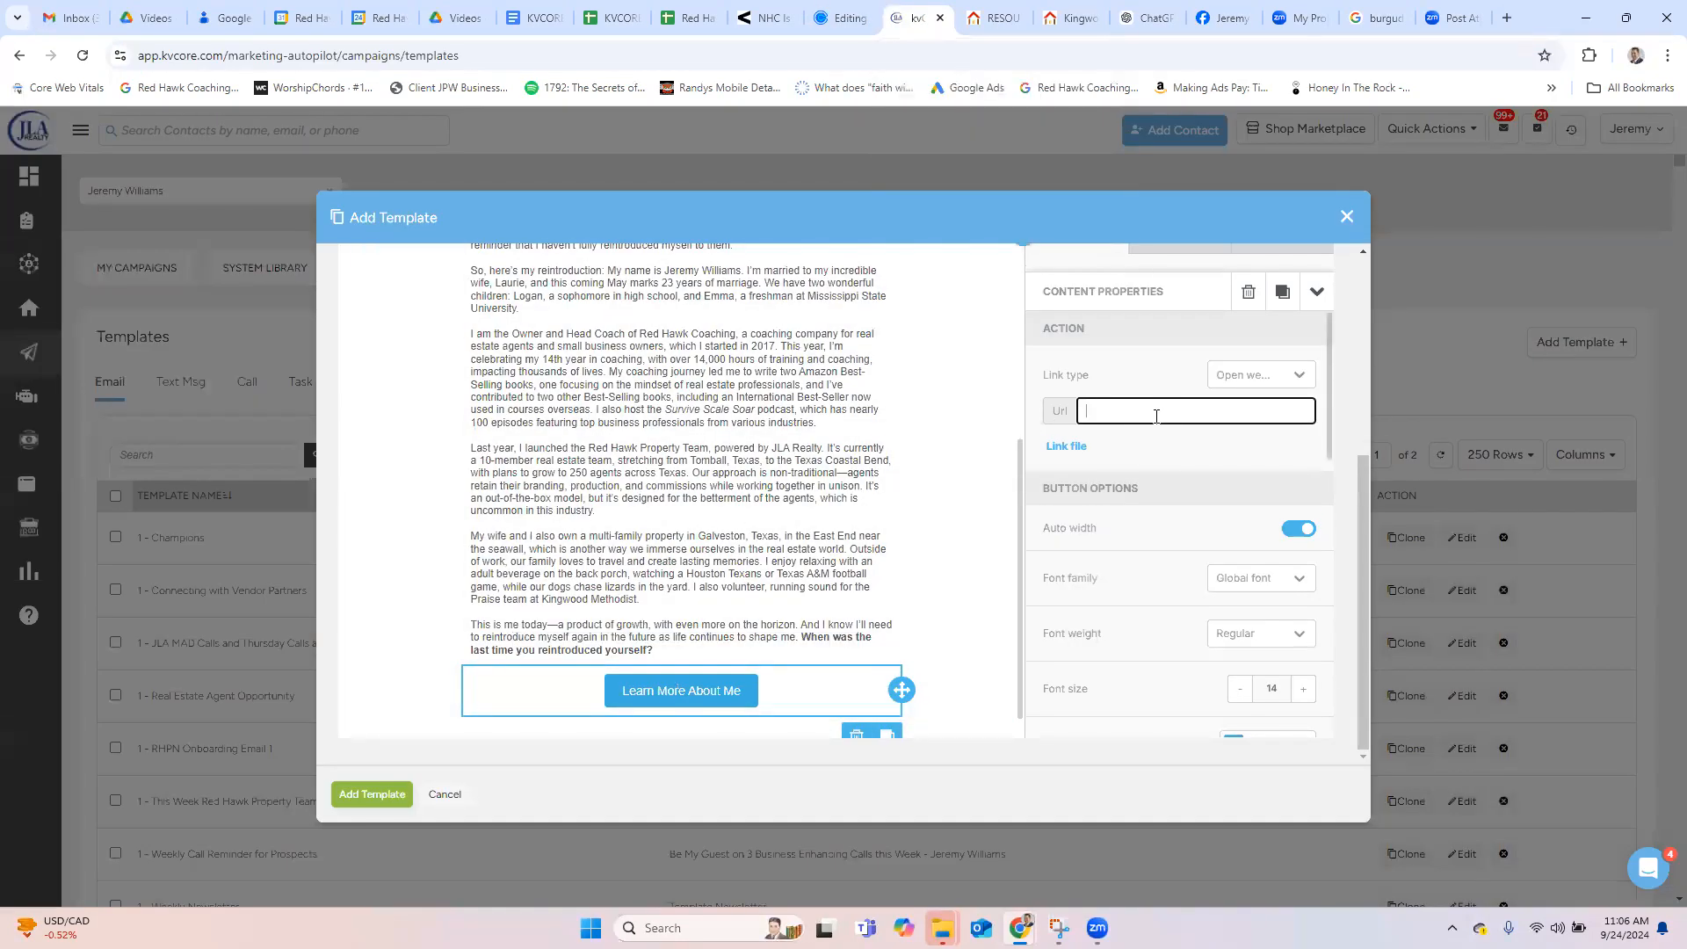
key("ctrl+v")
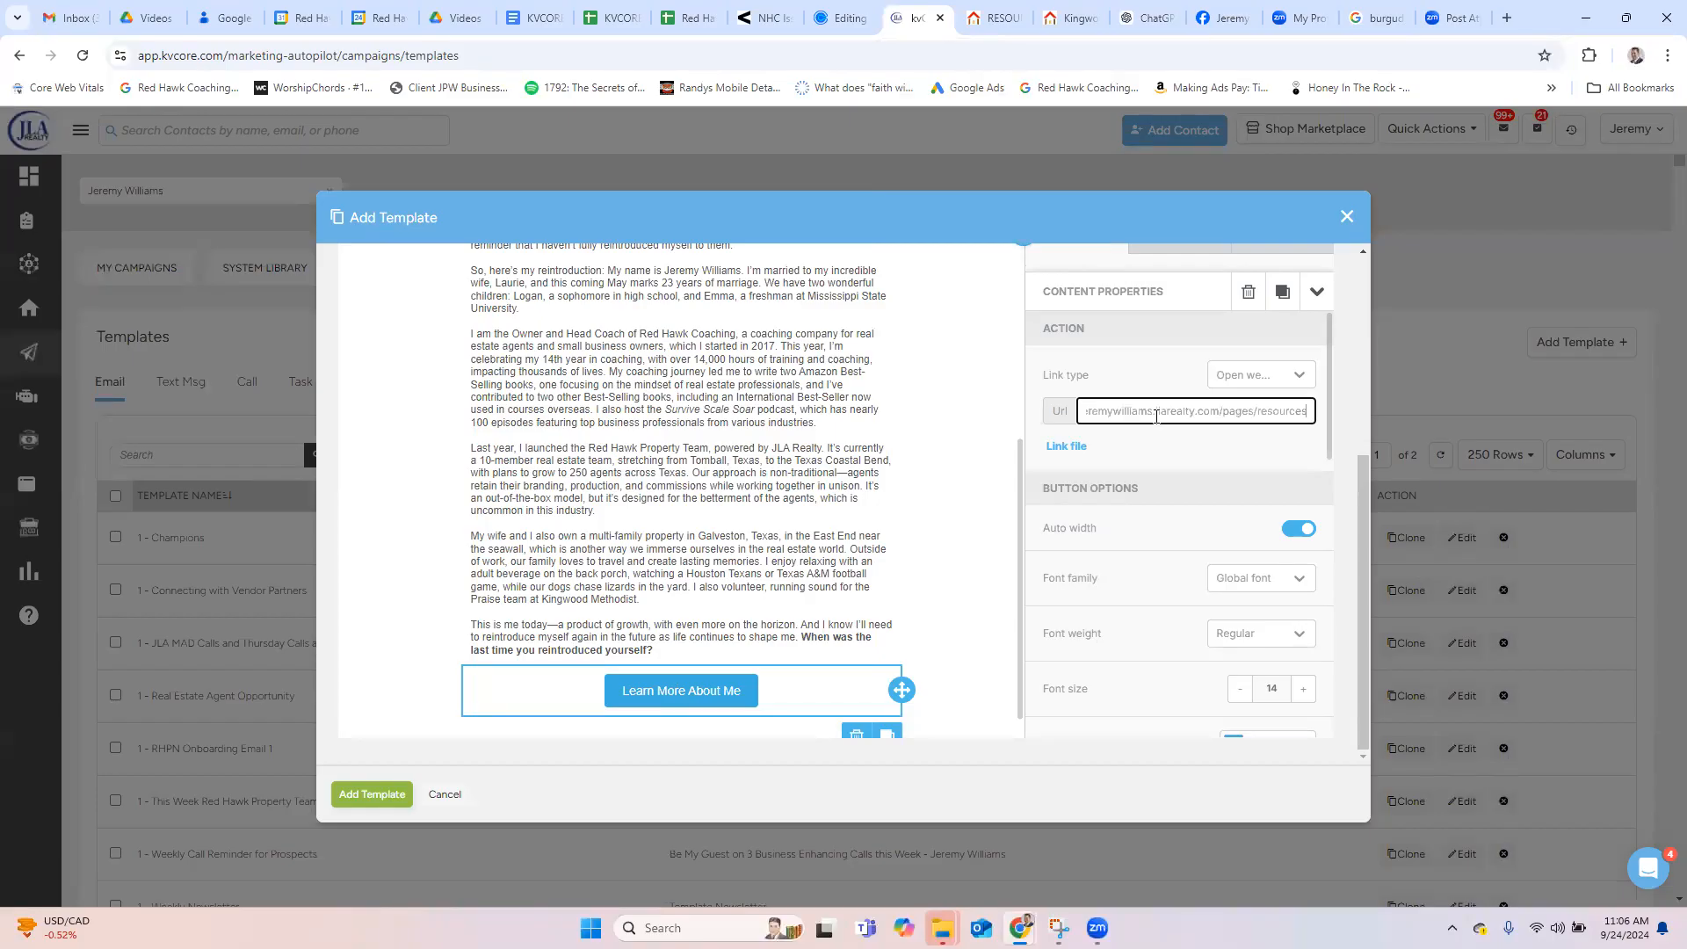
left_click_drag(1362, 463, 1353, 503)
left_click(393, 798)
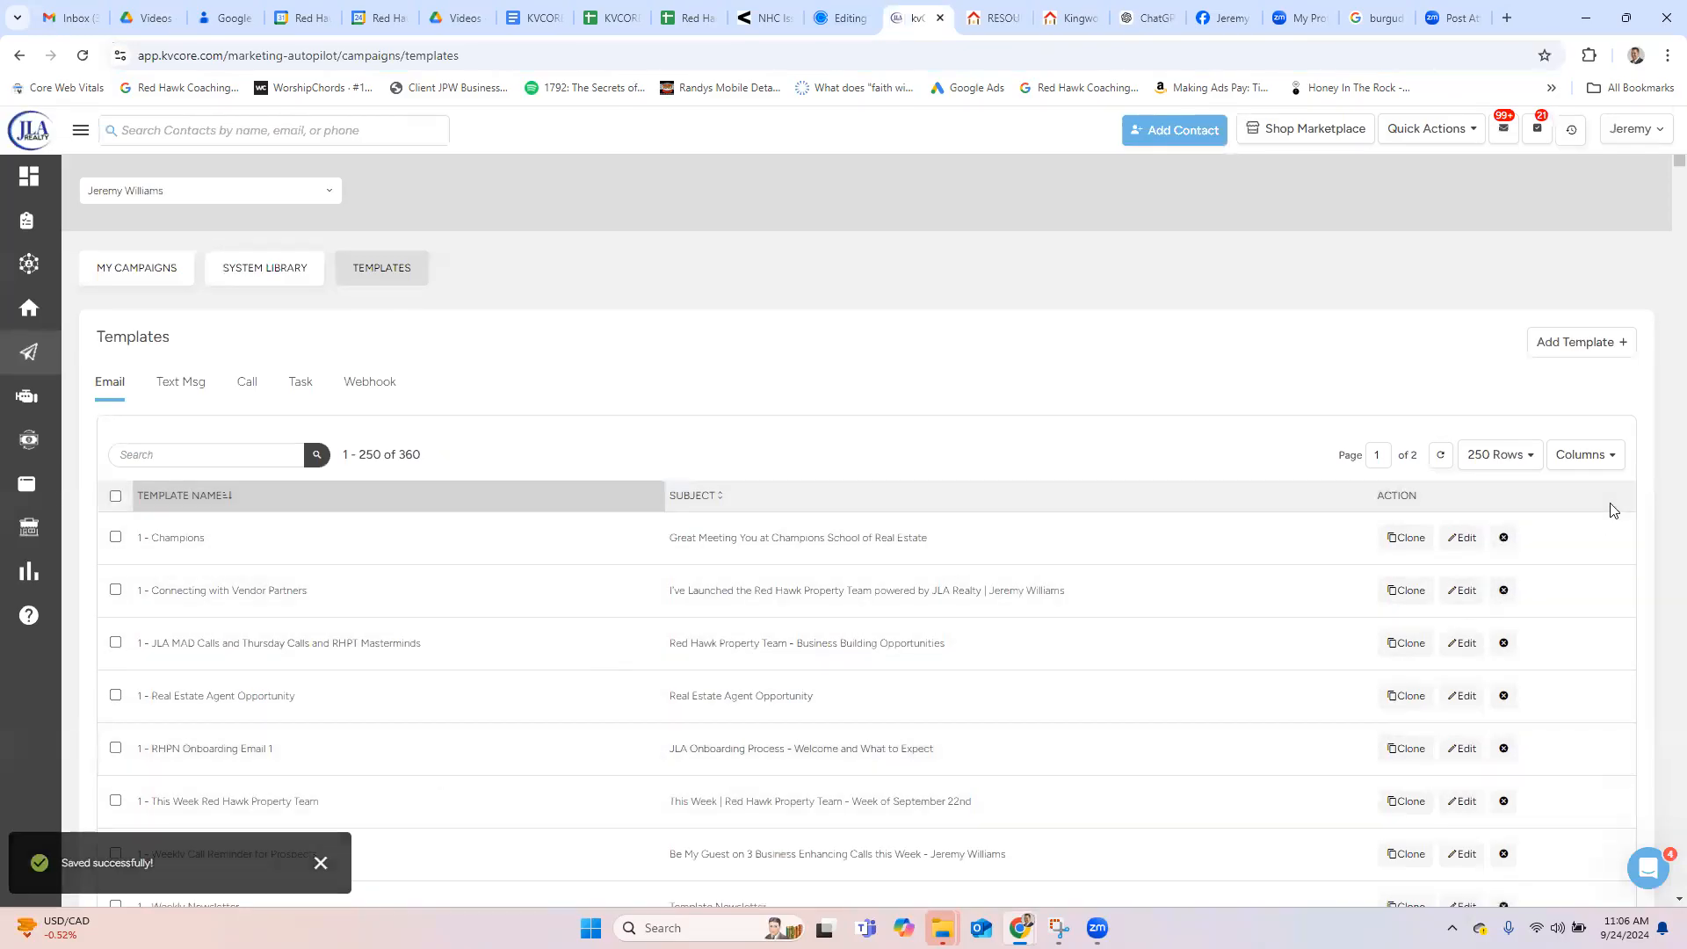
Step: Reload the email templates list and open the "1 - Newsletter 2" template for editing
scroll(1664, 233, "down", 8)
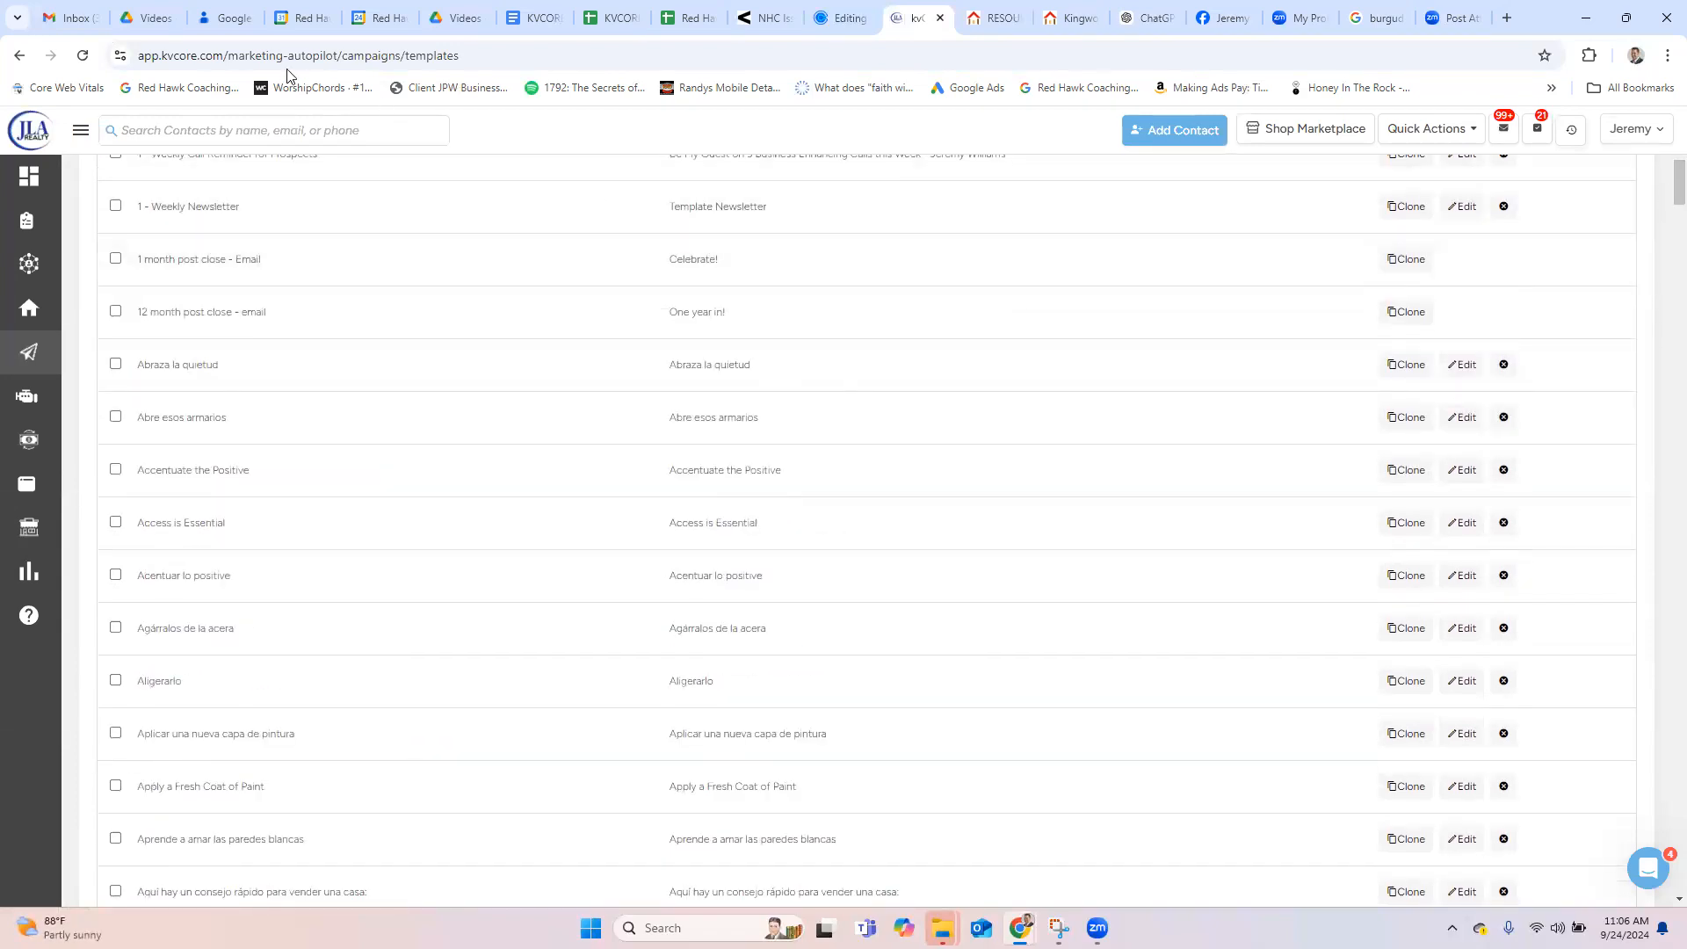
left_click(86, 61)
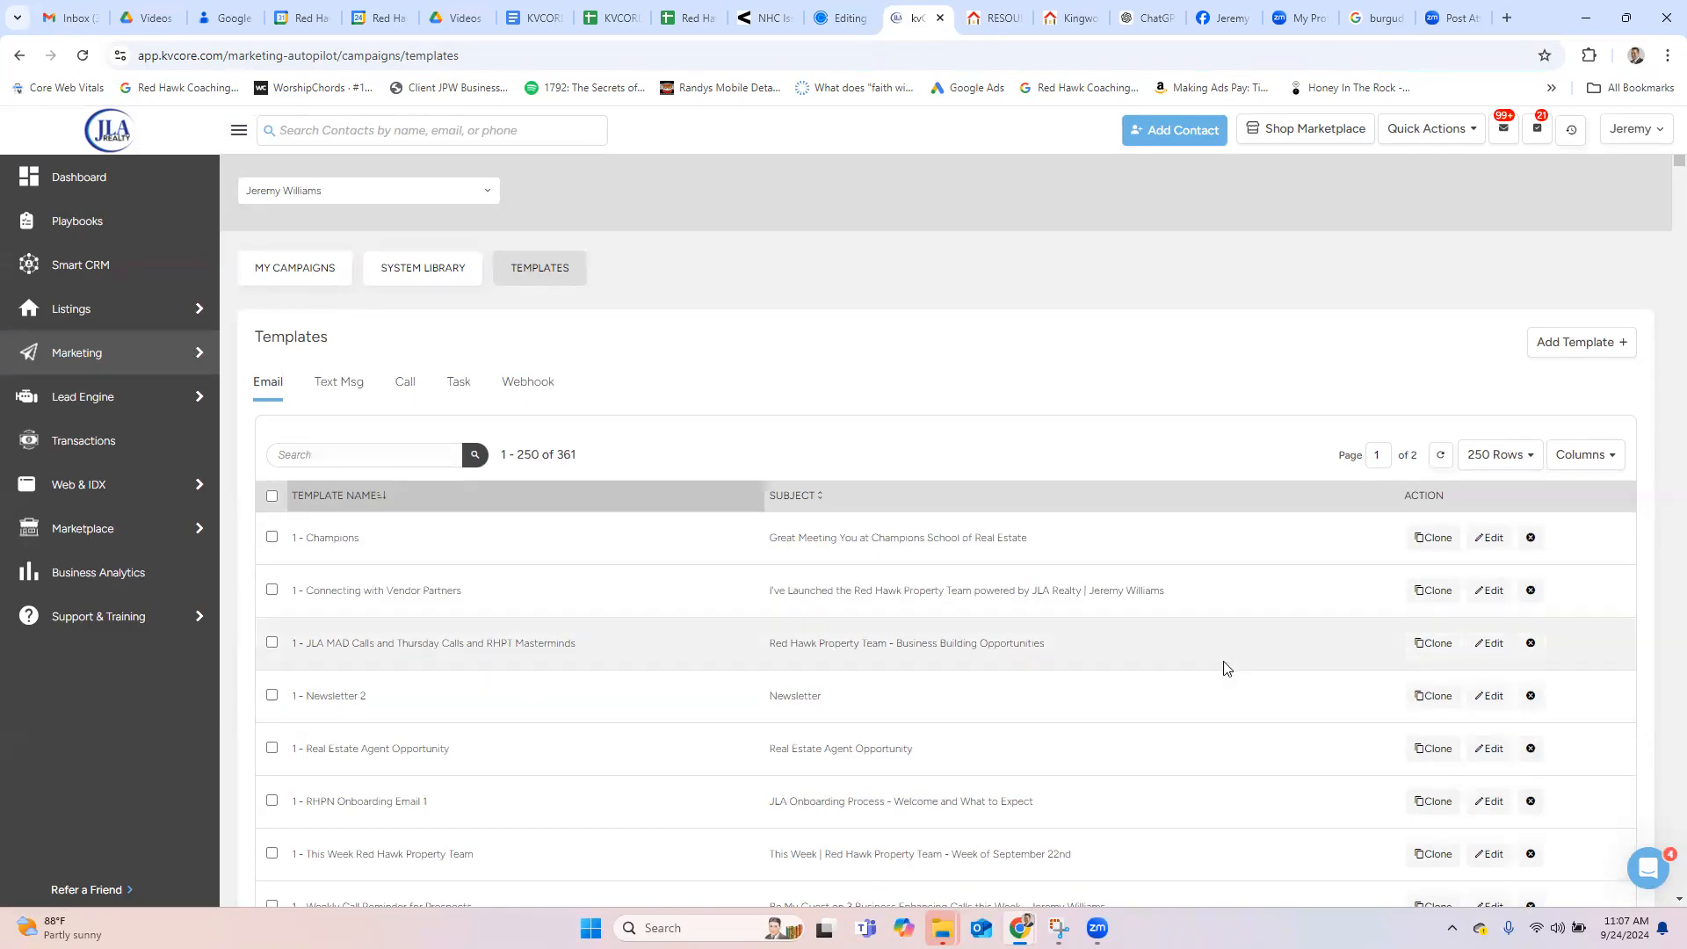
left_click(1489, 696)
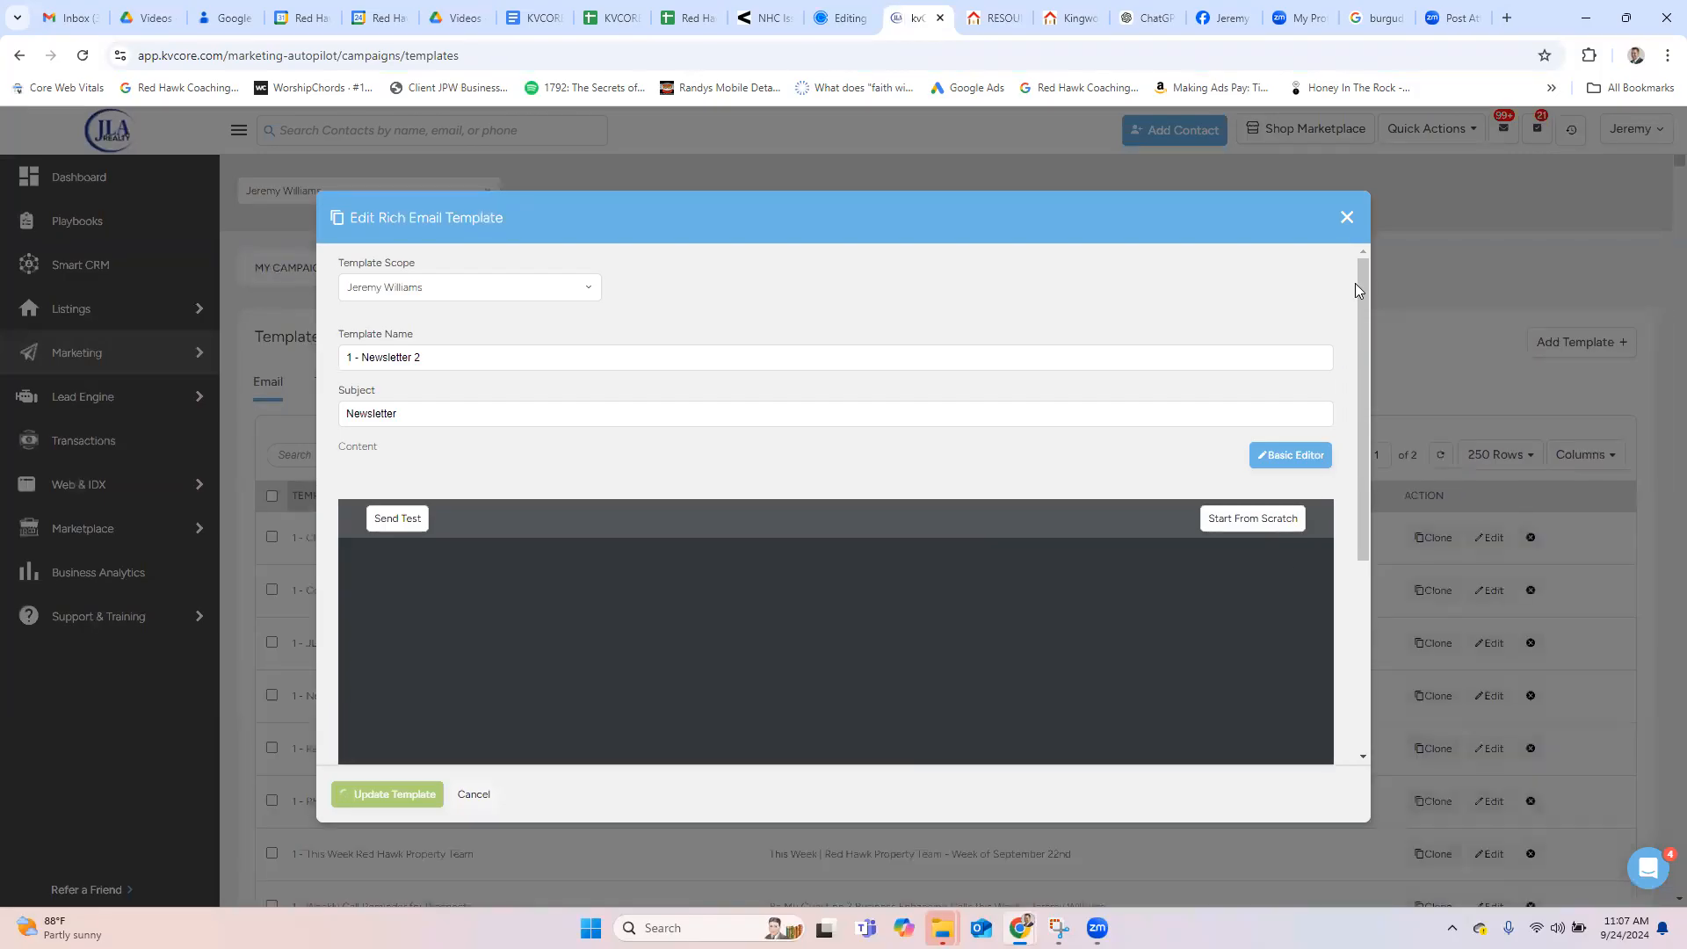
Step: Add a divider to the newsletter directly below the "Learn More About Me" button
left_click_drag(1357, 273, 1374, 467)
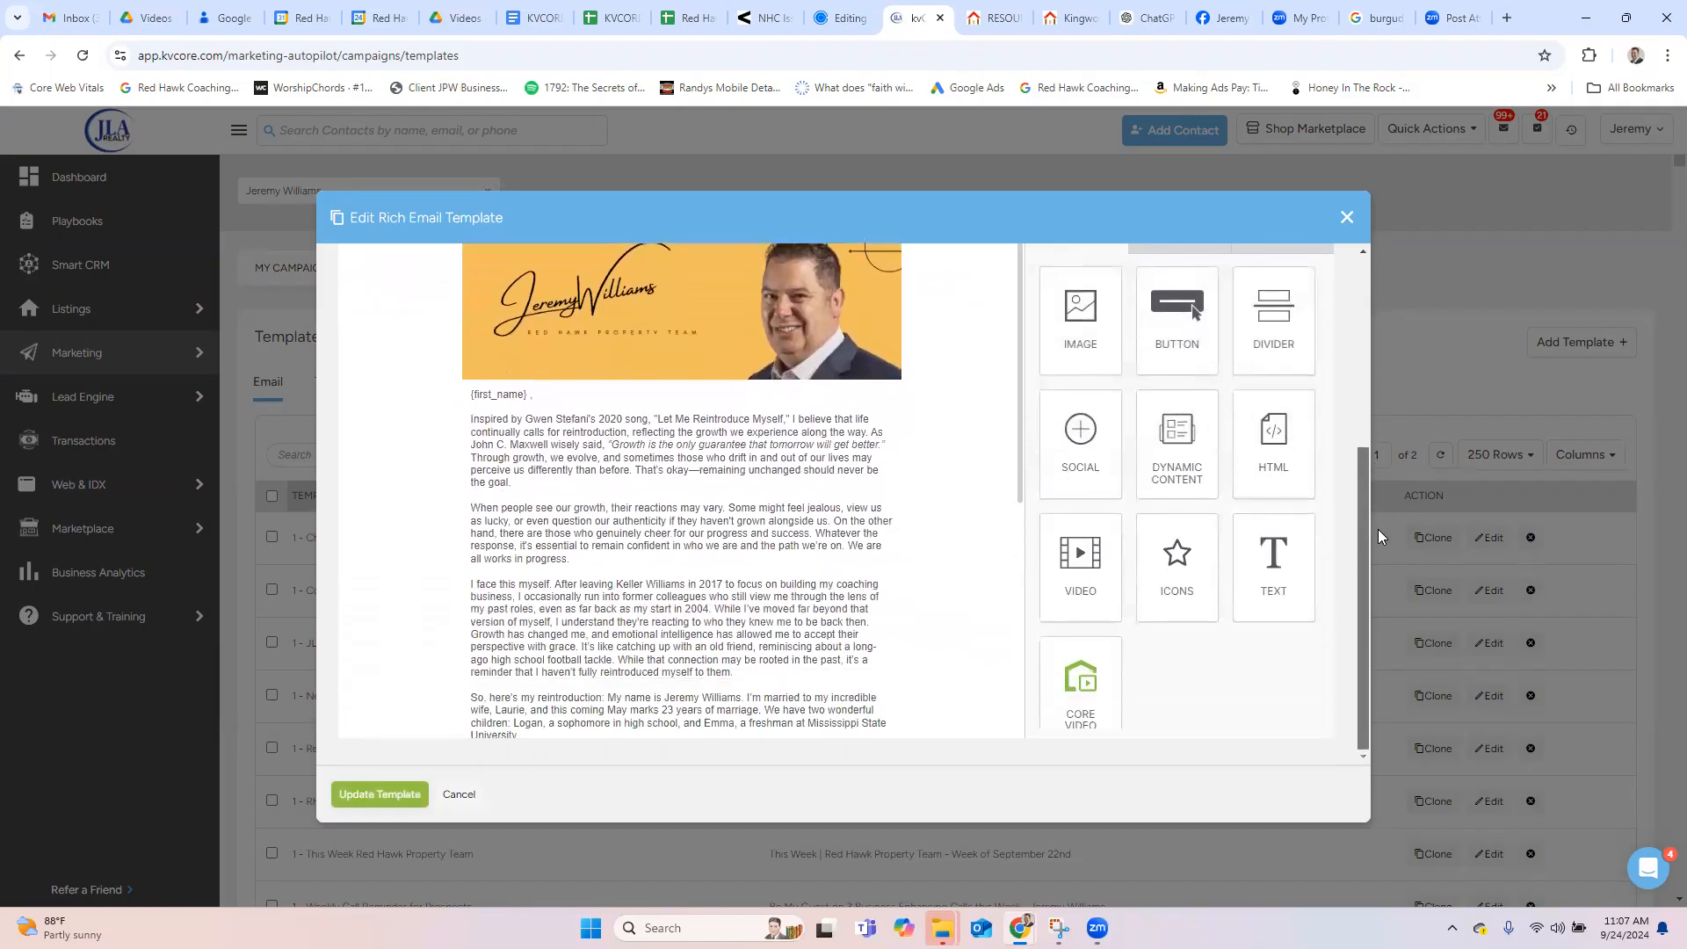
scroll(1019, 615, "down", 3)
left_click_drag(1021, 649, 1020, 727)
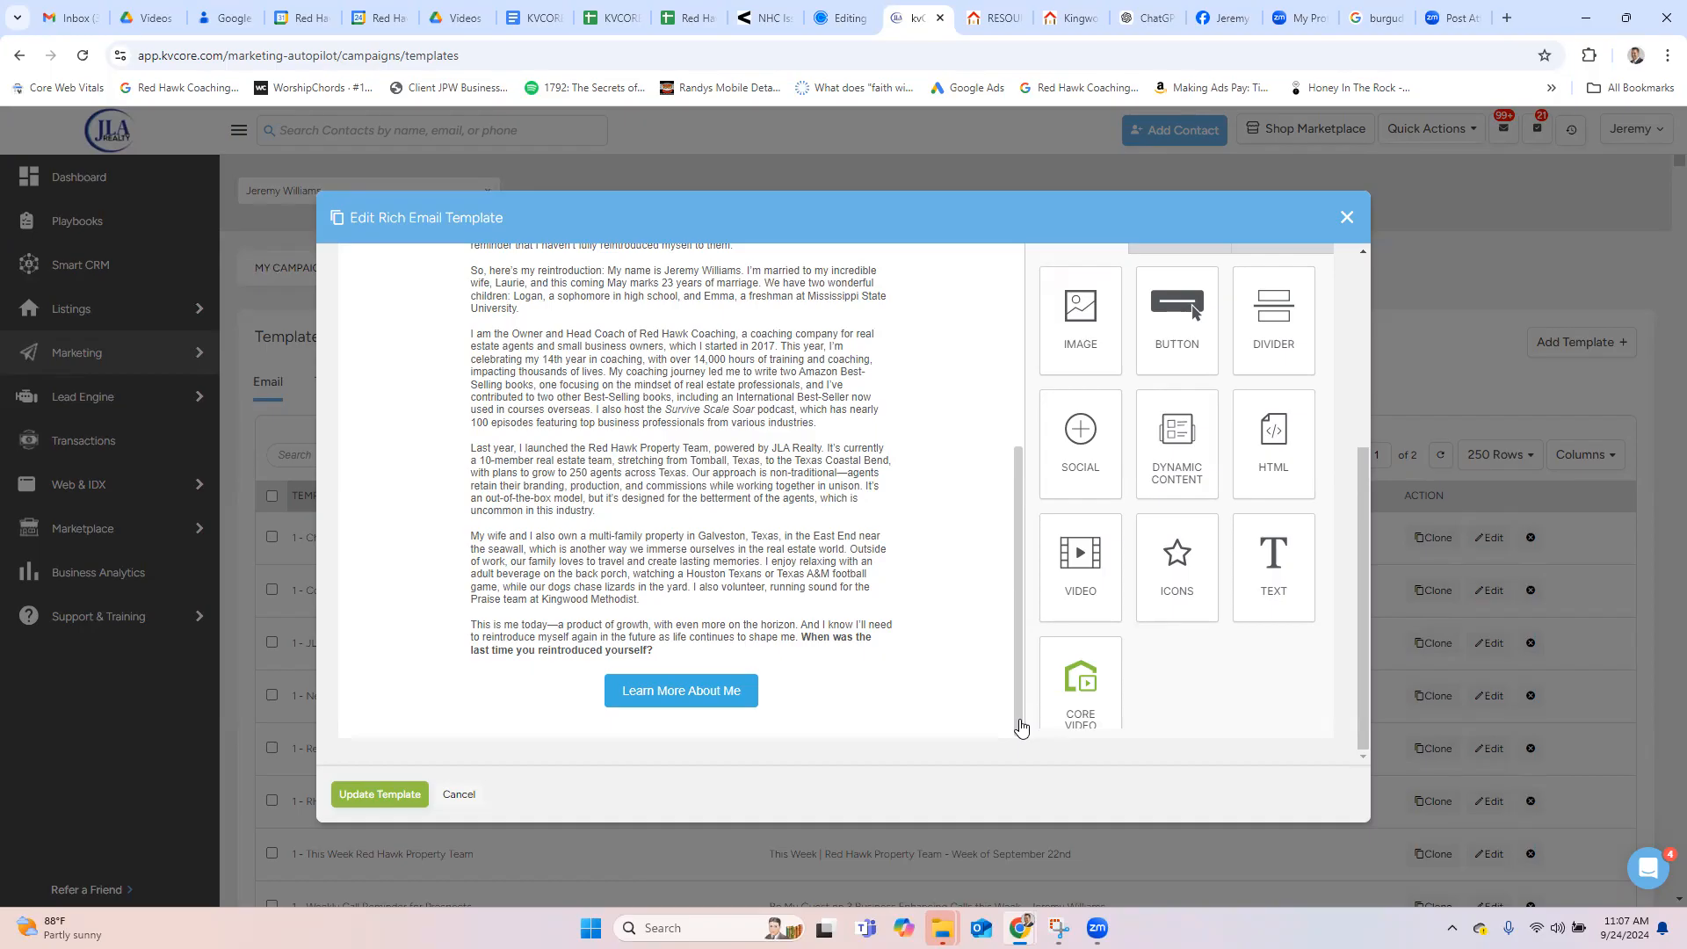
mouse_move(1273, 322)
left_mouse_down()
mouse_move(1178, 541)
mouse_move(822, 697)
mouse_move(906, 685)
left_mouse_up()
left_click_drag(1019, 599, 1017, 670)
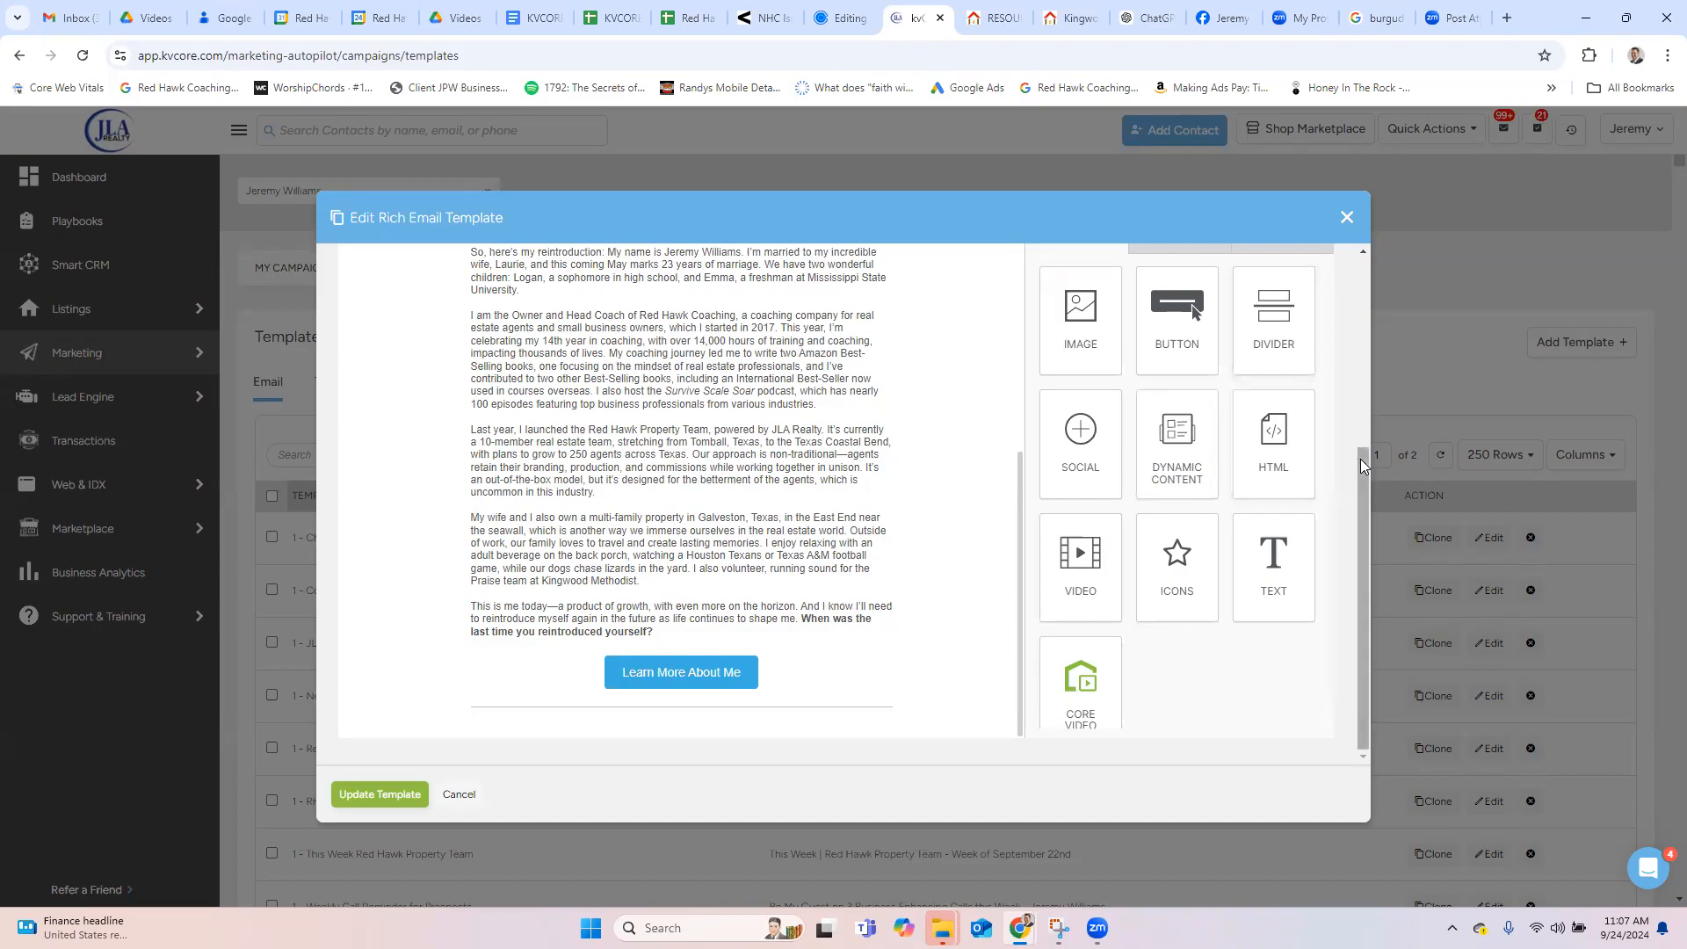
Step: Add an empty row with two equal columns to the newsletter below the divider
left_click_drag(1362, 454, 1363, 431)
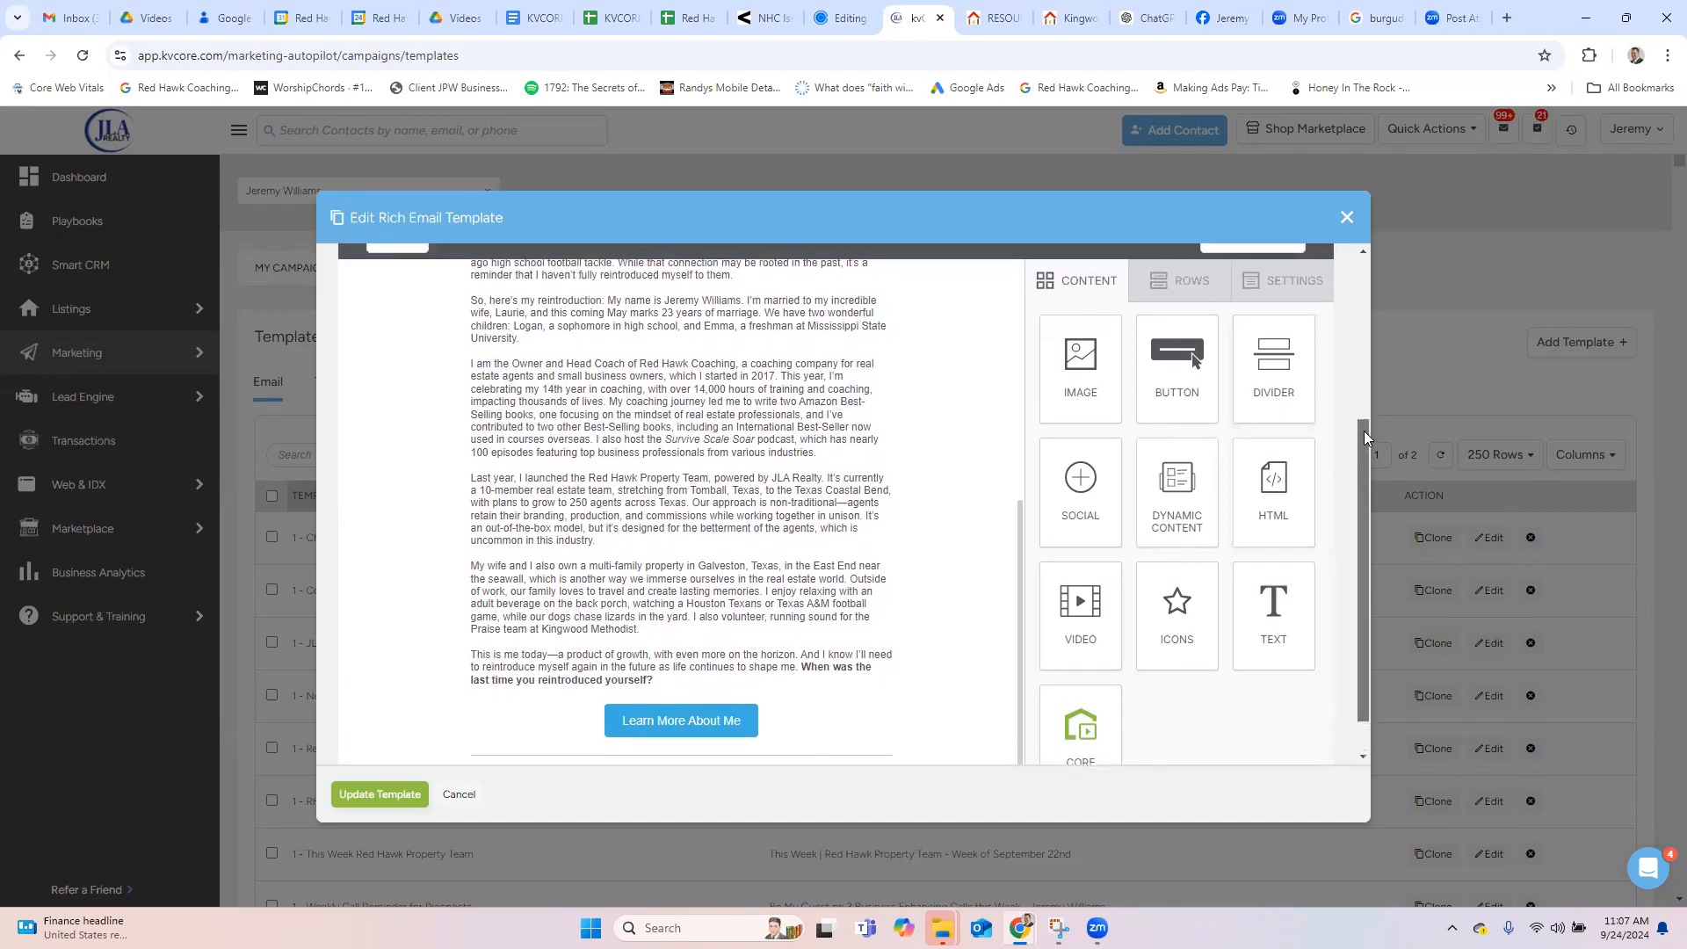
left_click(1180, 283)
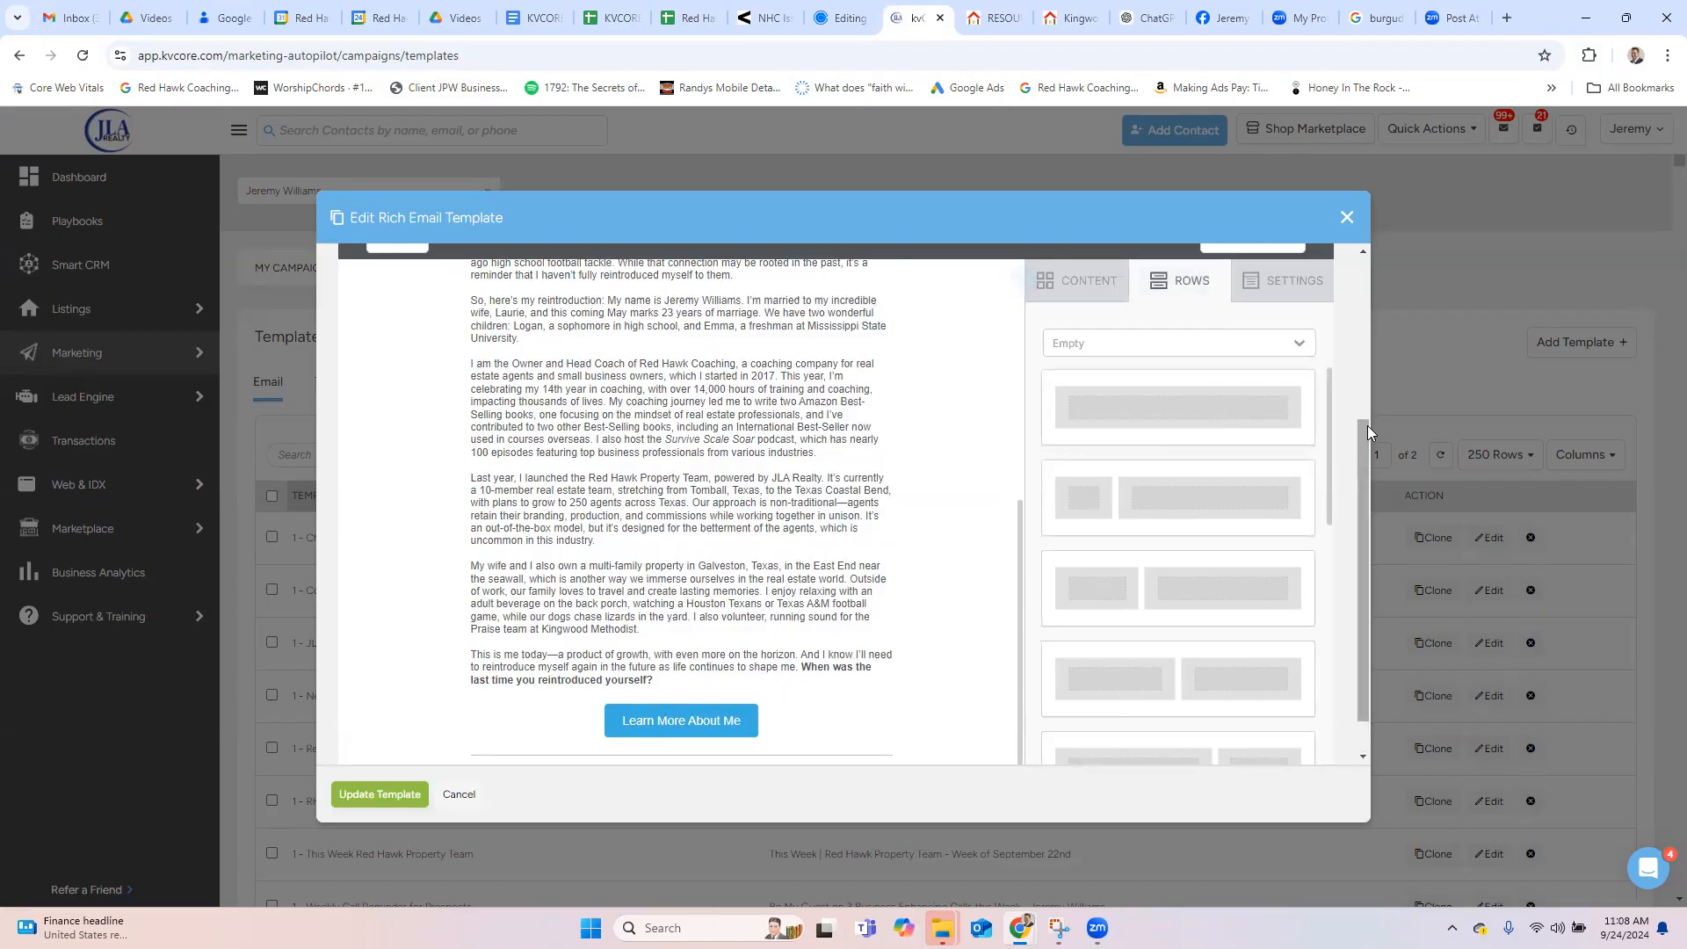
left_click_drag(1329, 450, 1325, 490)
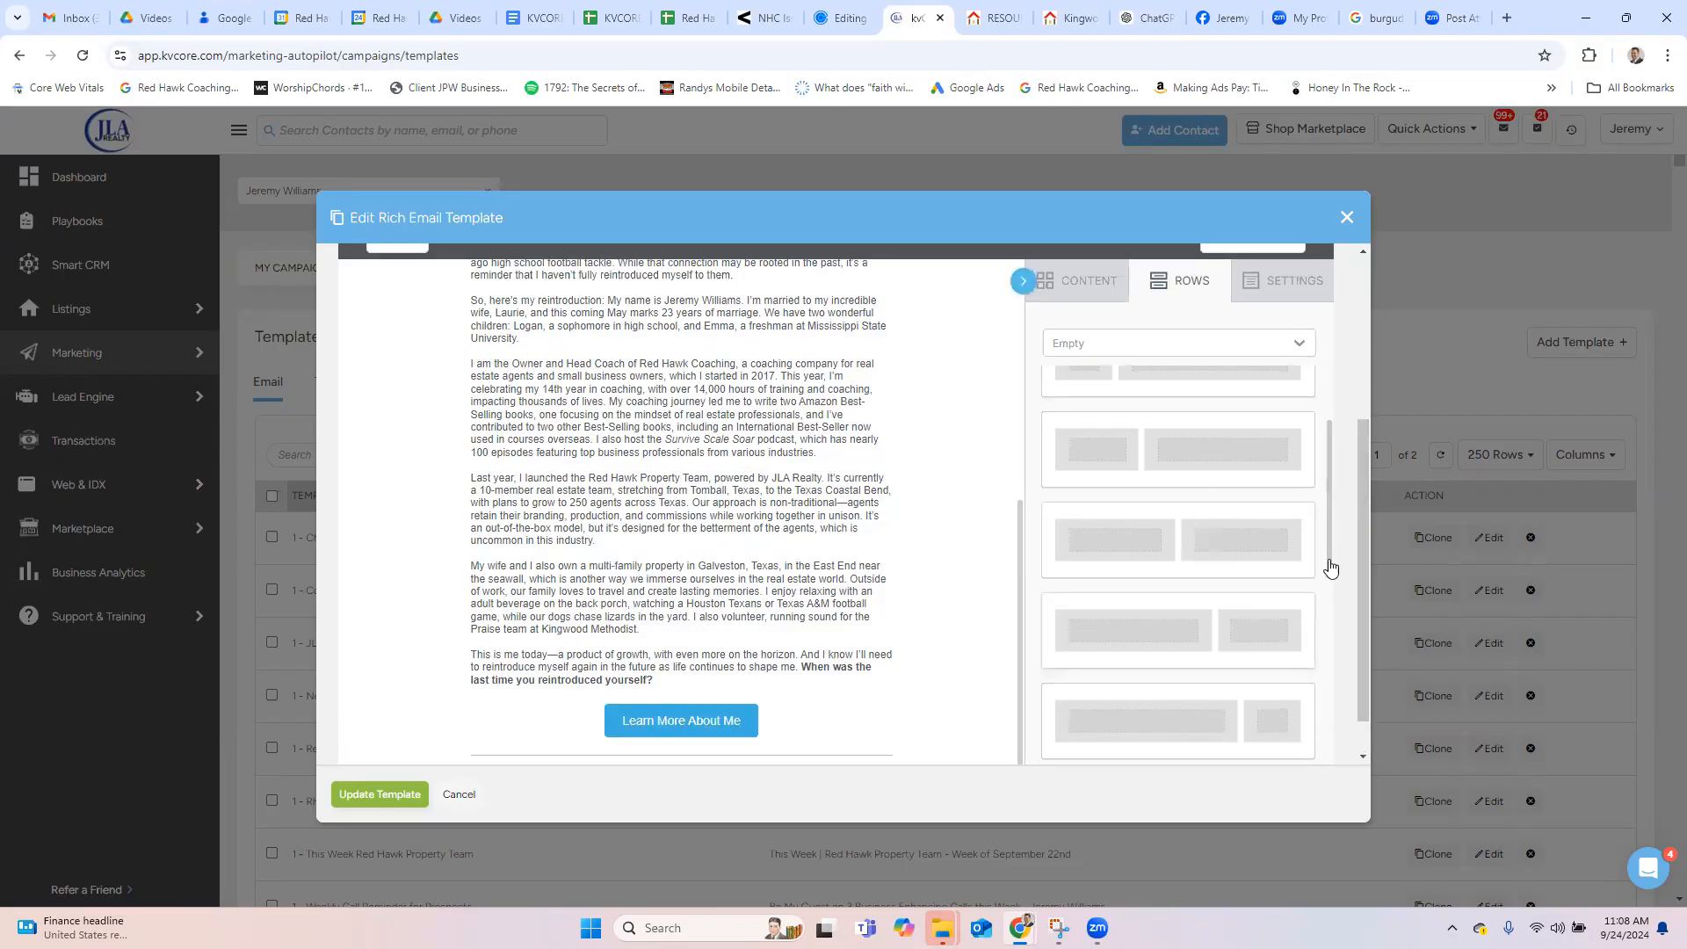
mouse_move(1326, 568)
left_mouse_down()
mouse_move(1325, 648)
mouse_move(1332, 589)
left_mouse_up()
left_click_drag(1194, 467, 696, 770)
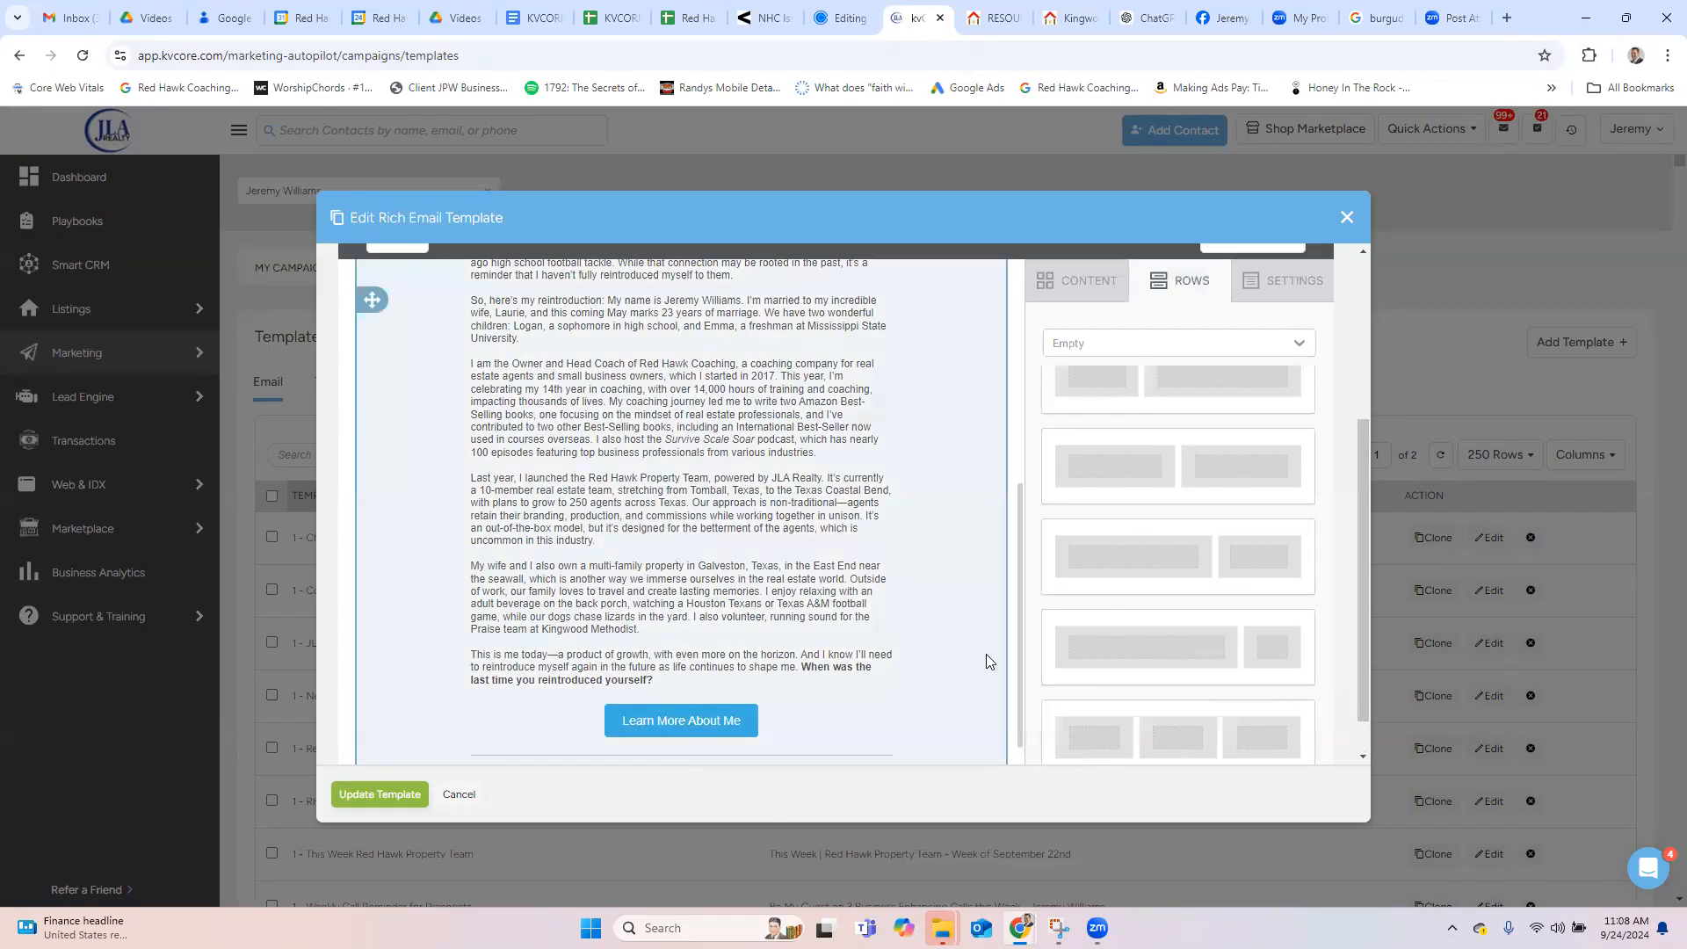
scroll(1019, 619, "down", 1)
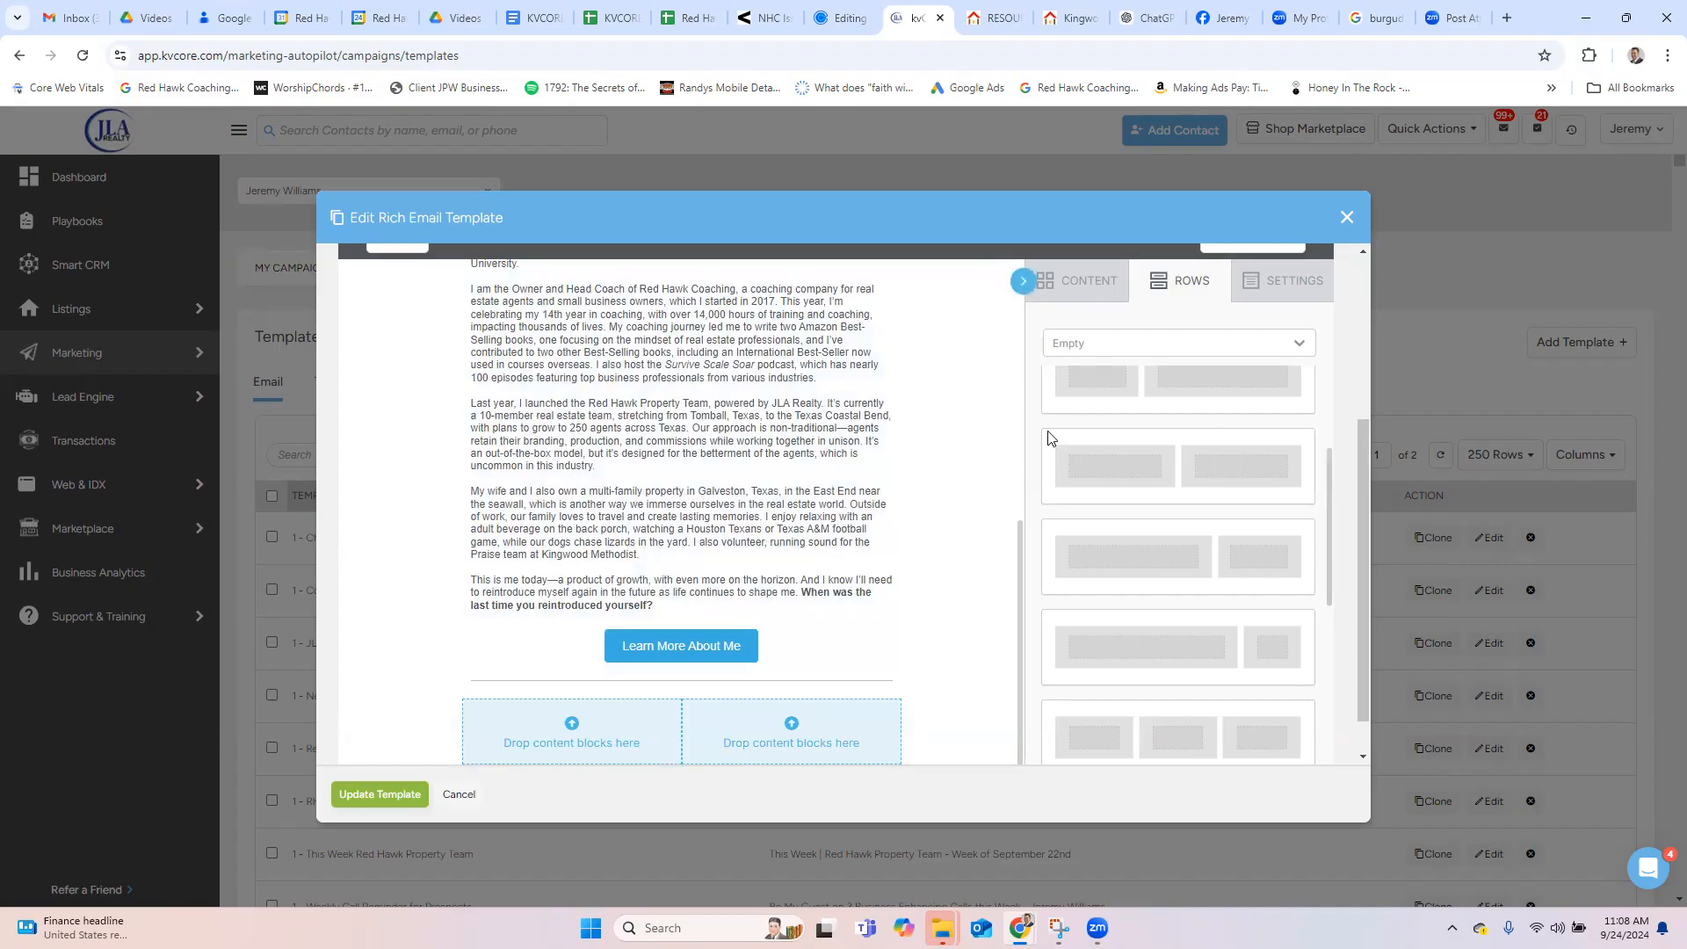
Step: Place an image block in the new row's left column and a text block in its right column
left_click(1094, 286)
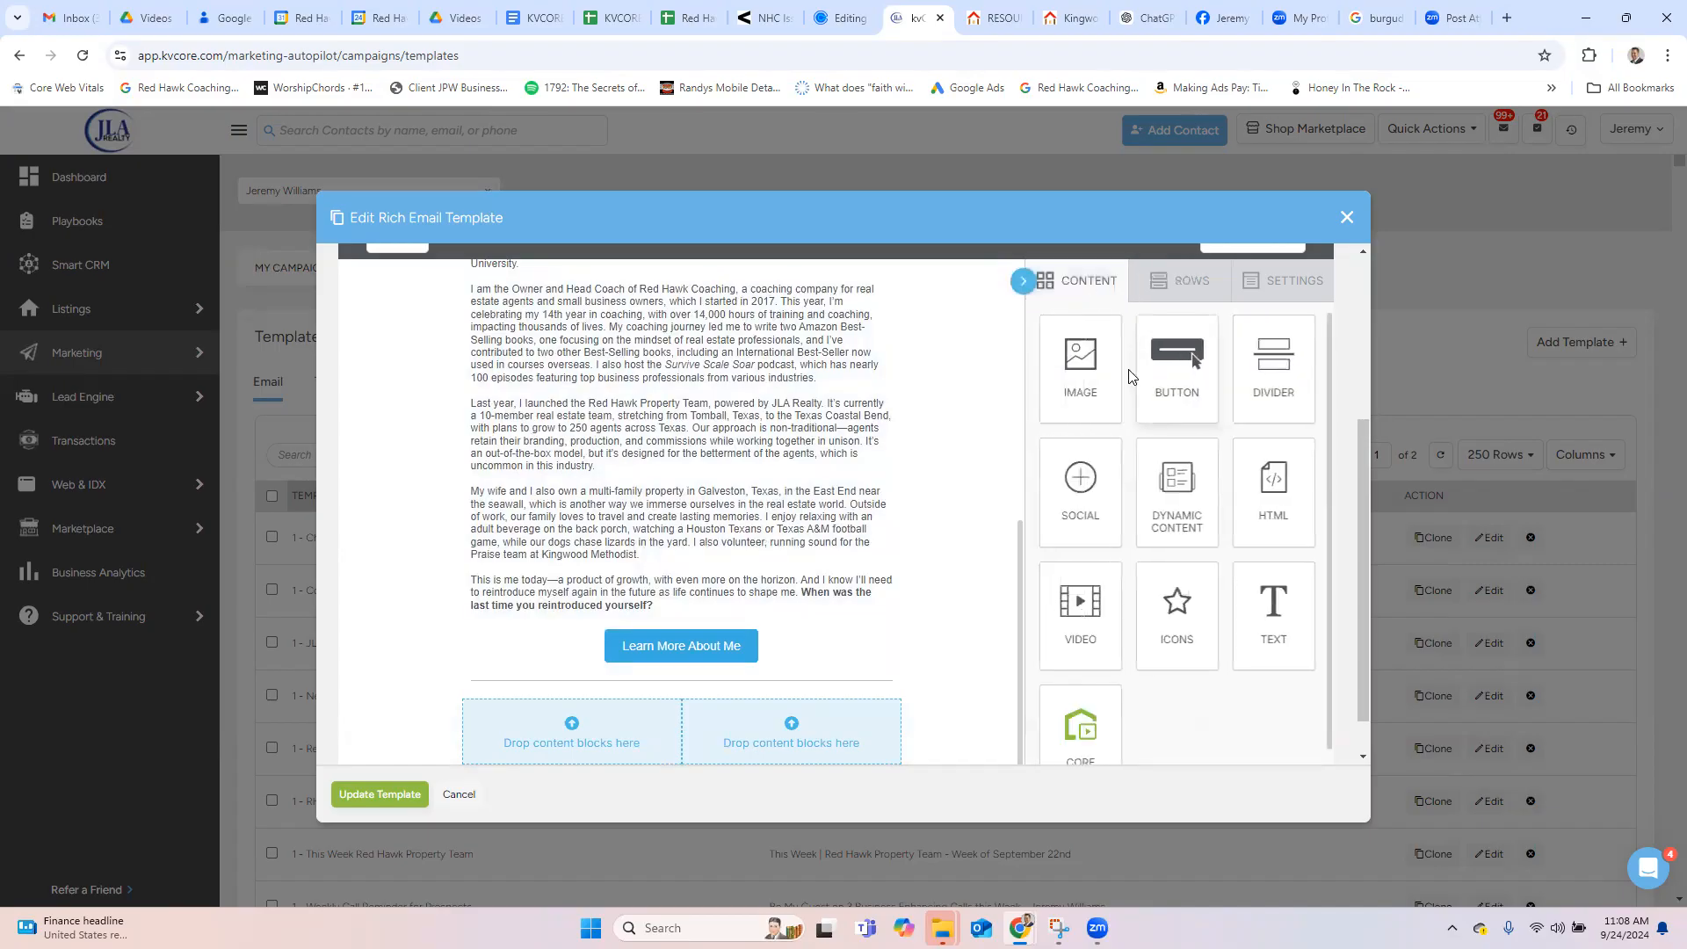
left_click_drag(1079, 368, 659, 721)
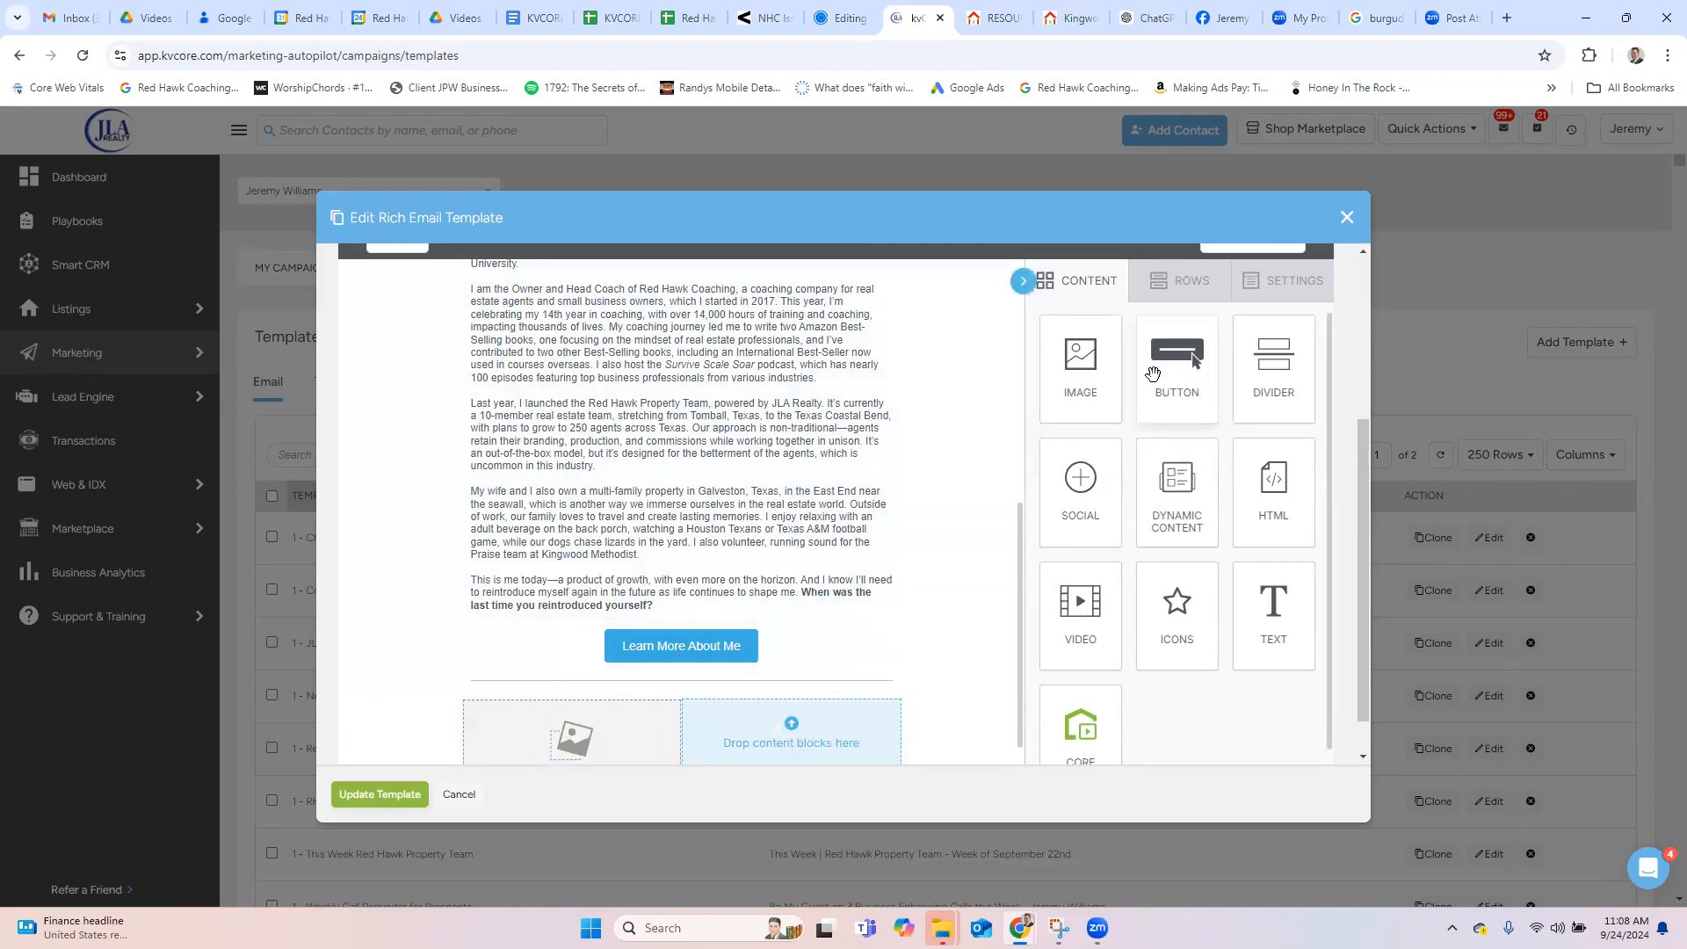
left_click_drag(1262, 646, 872, 712)
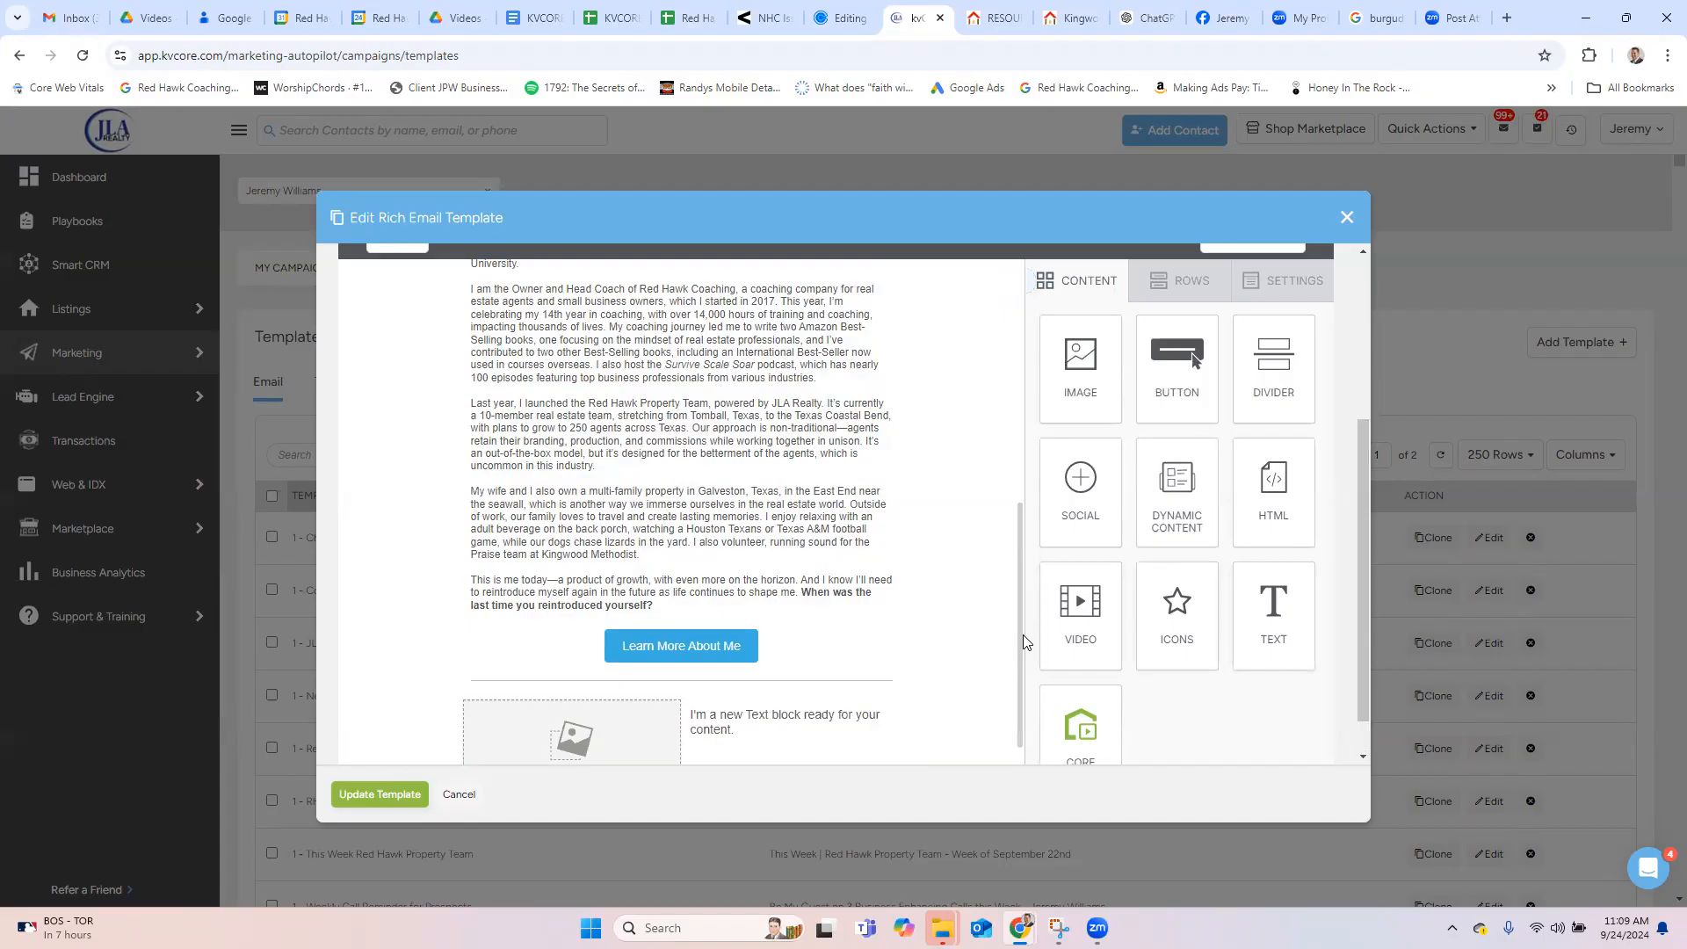
left_click_drag(1020, 648, 1020, 722)
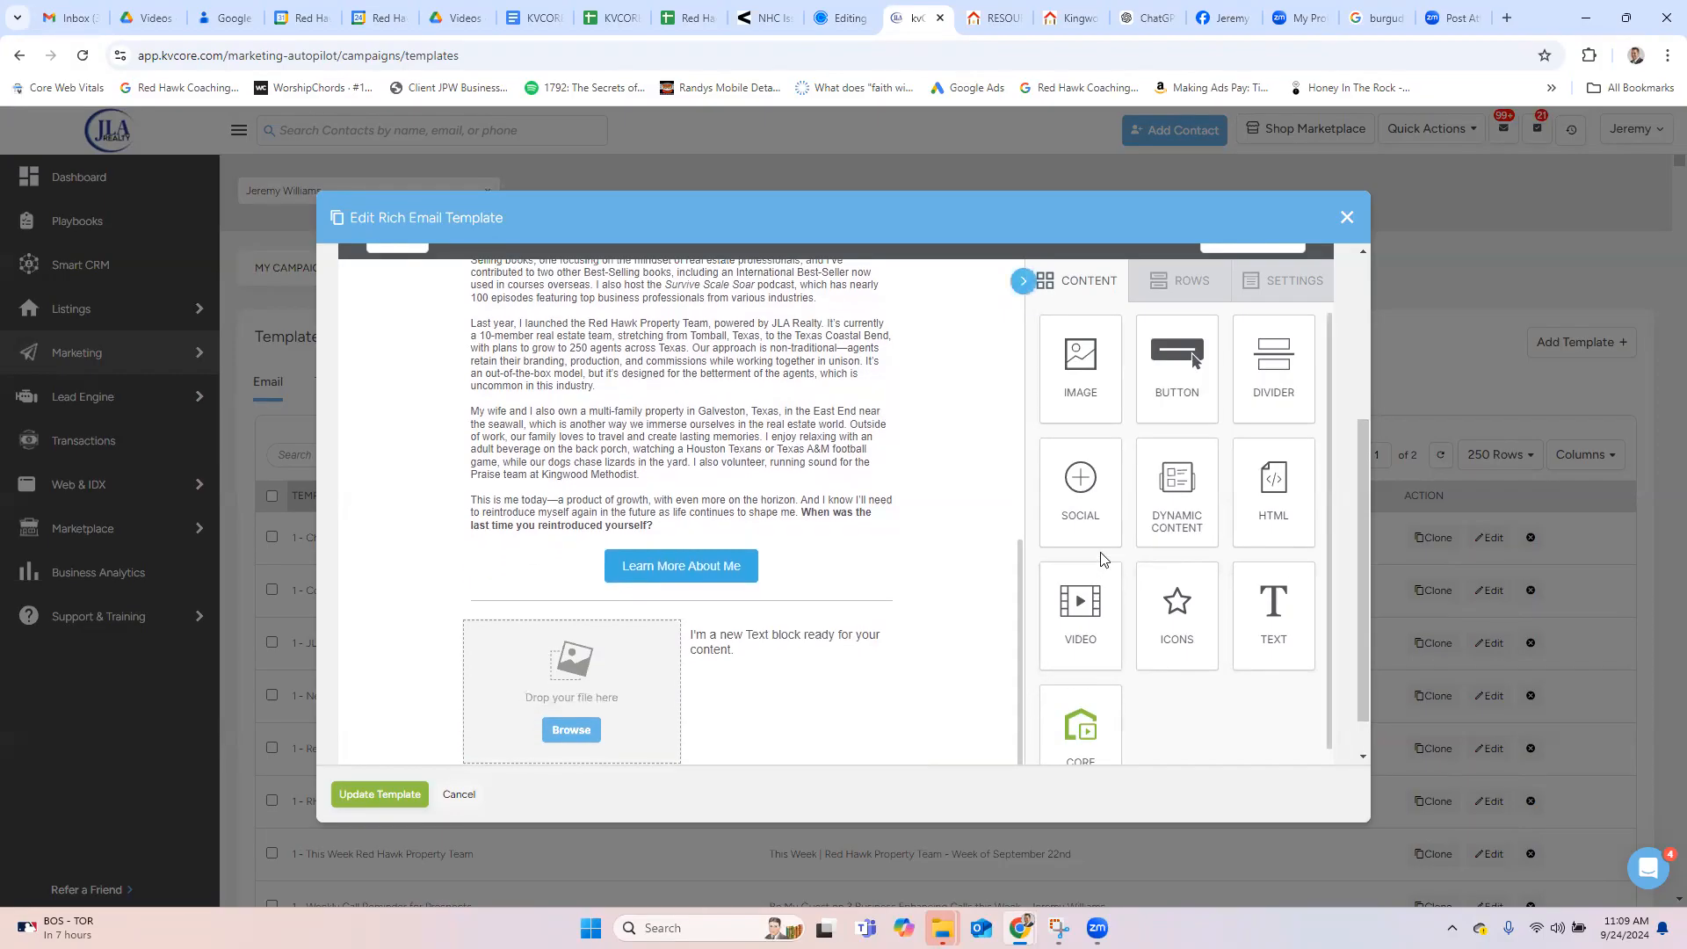
Step: Switch to the realty website, go to its blog and open the latest post, "10 Essential Prequalification Questions for Home Sellers"
left_click(987, 20)
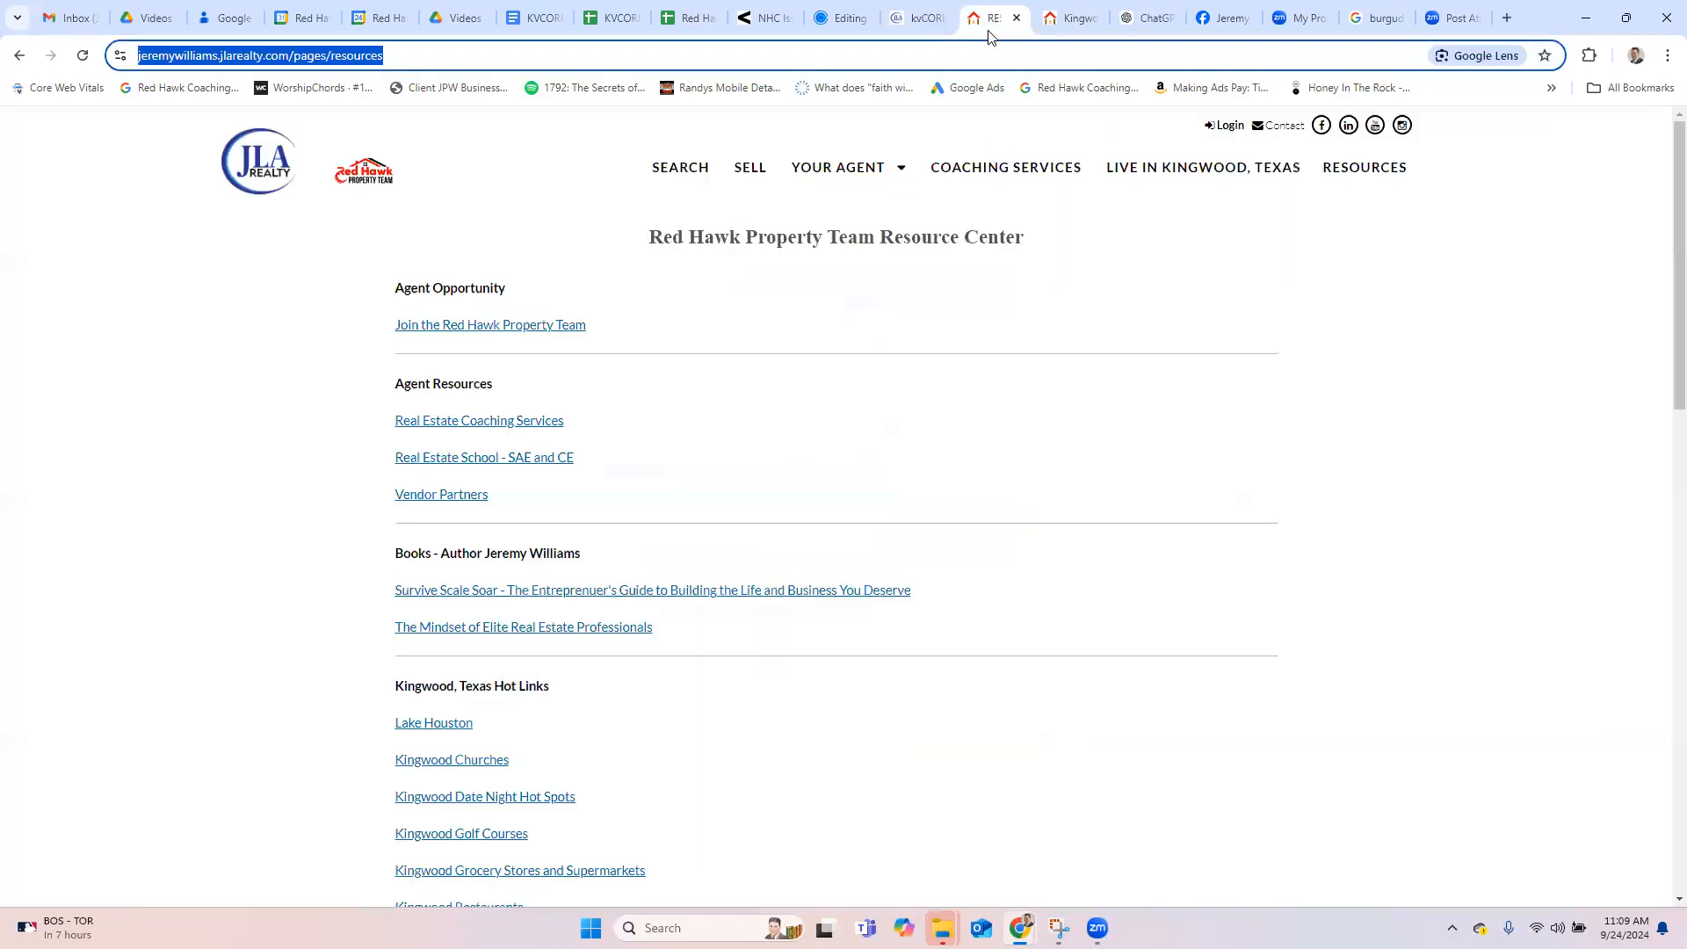
mouse_move(851, 167)
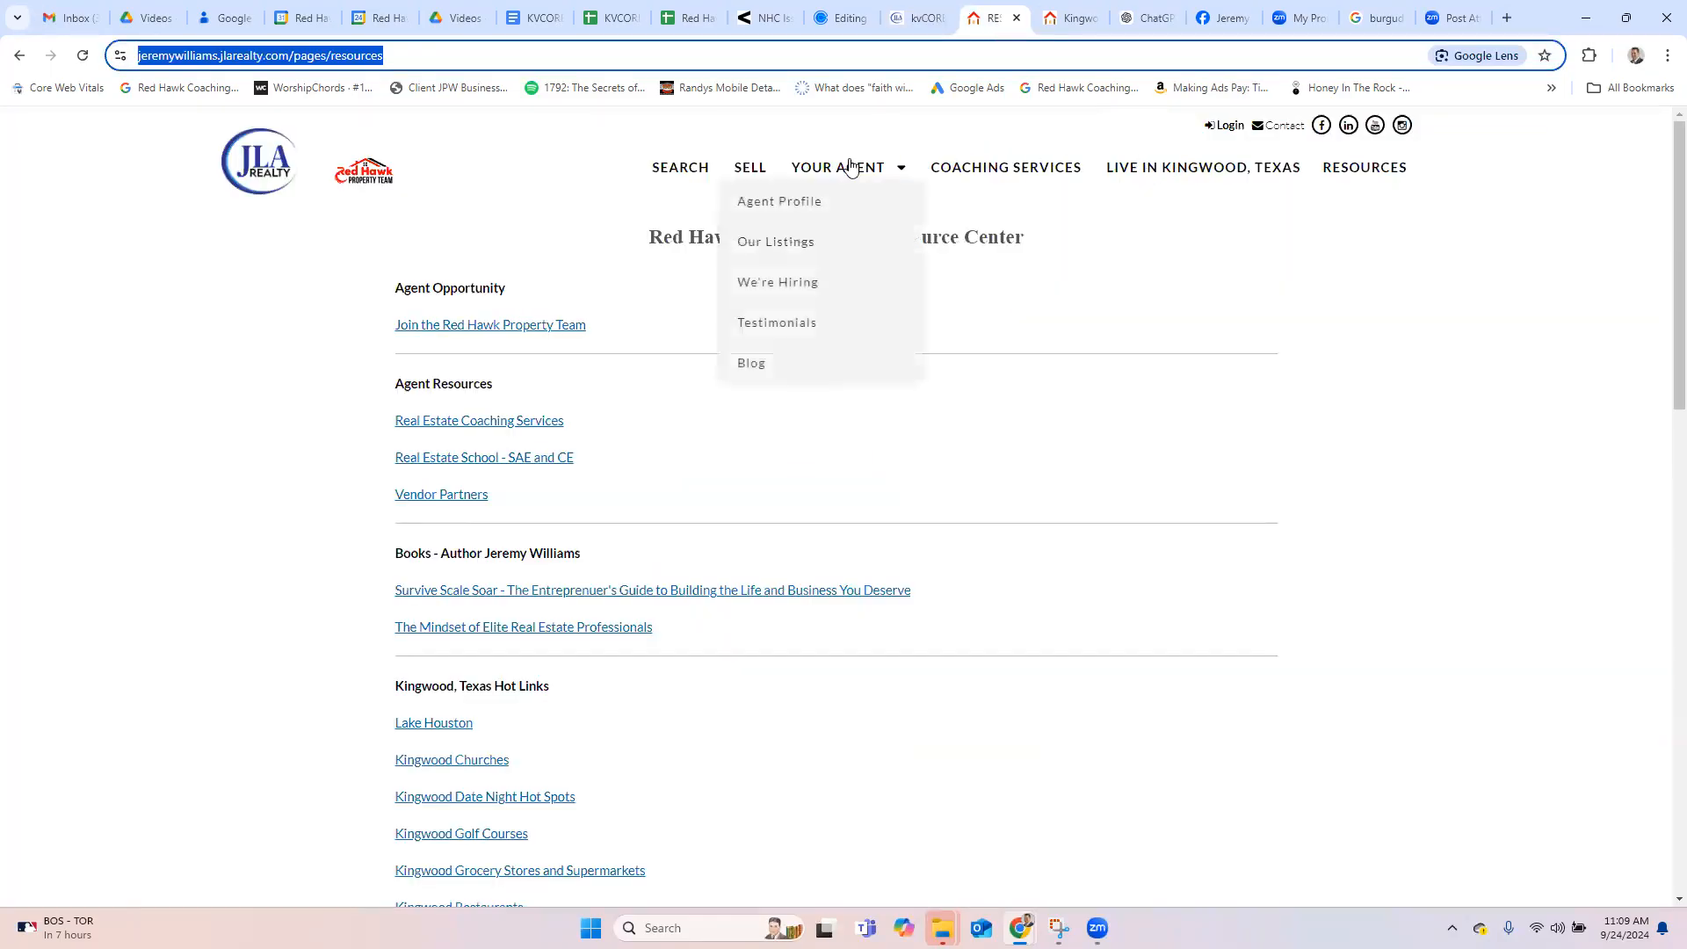
left_click(764, 363)
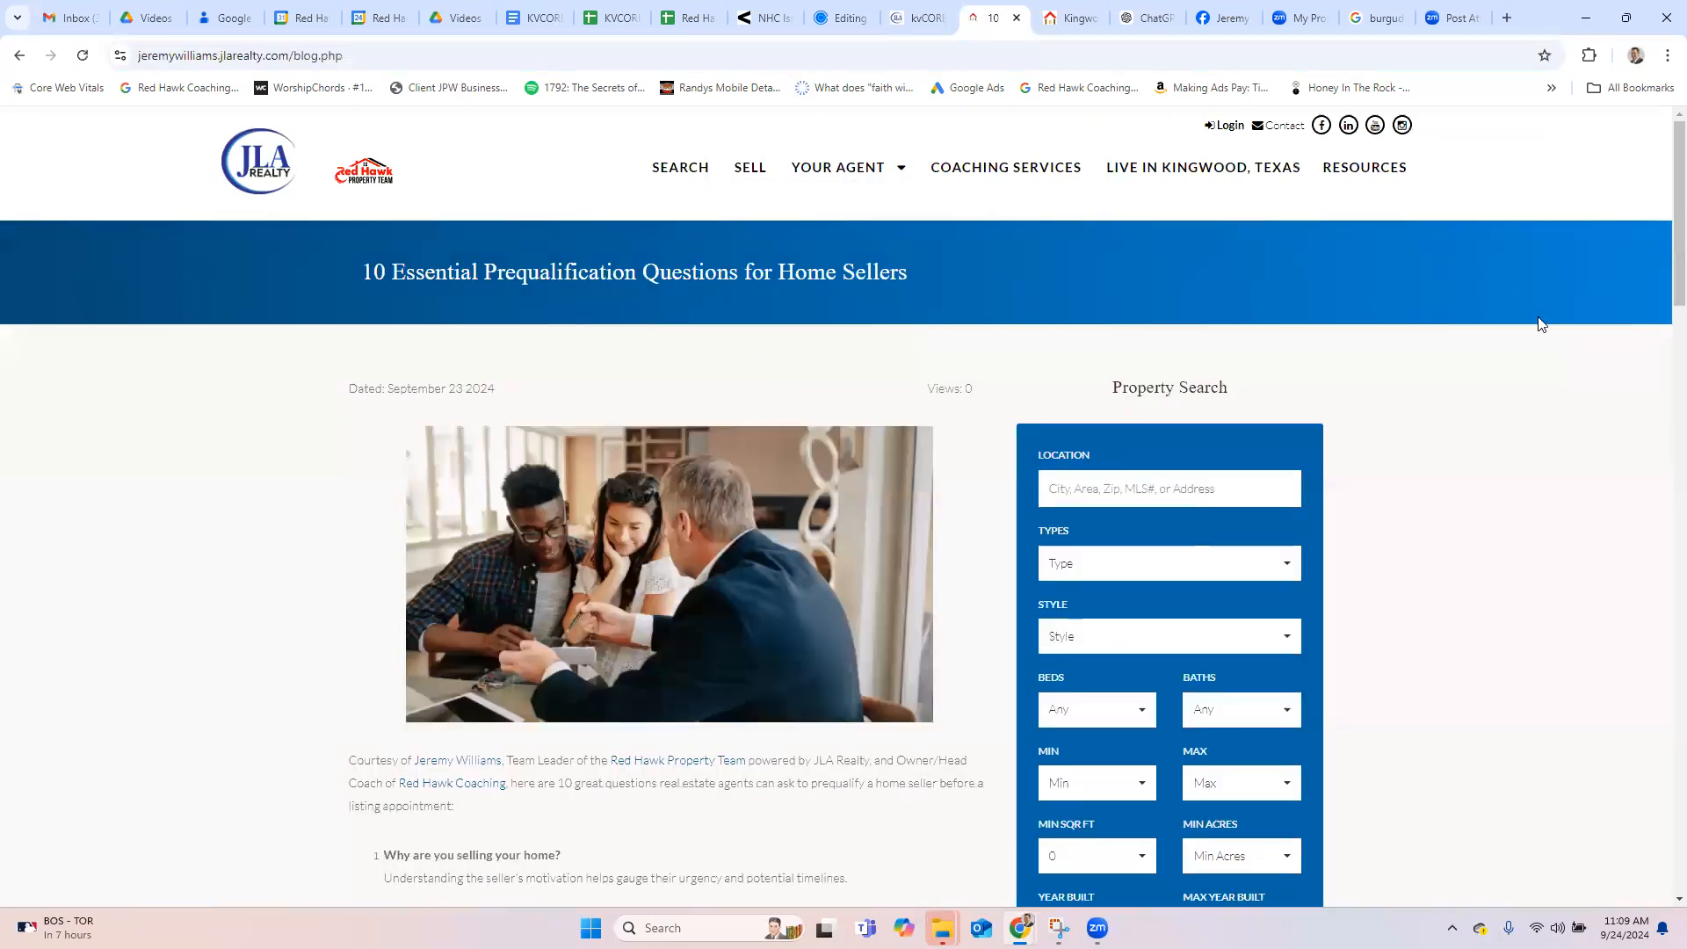
scroll(1663, 233, "down", 13)
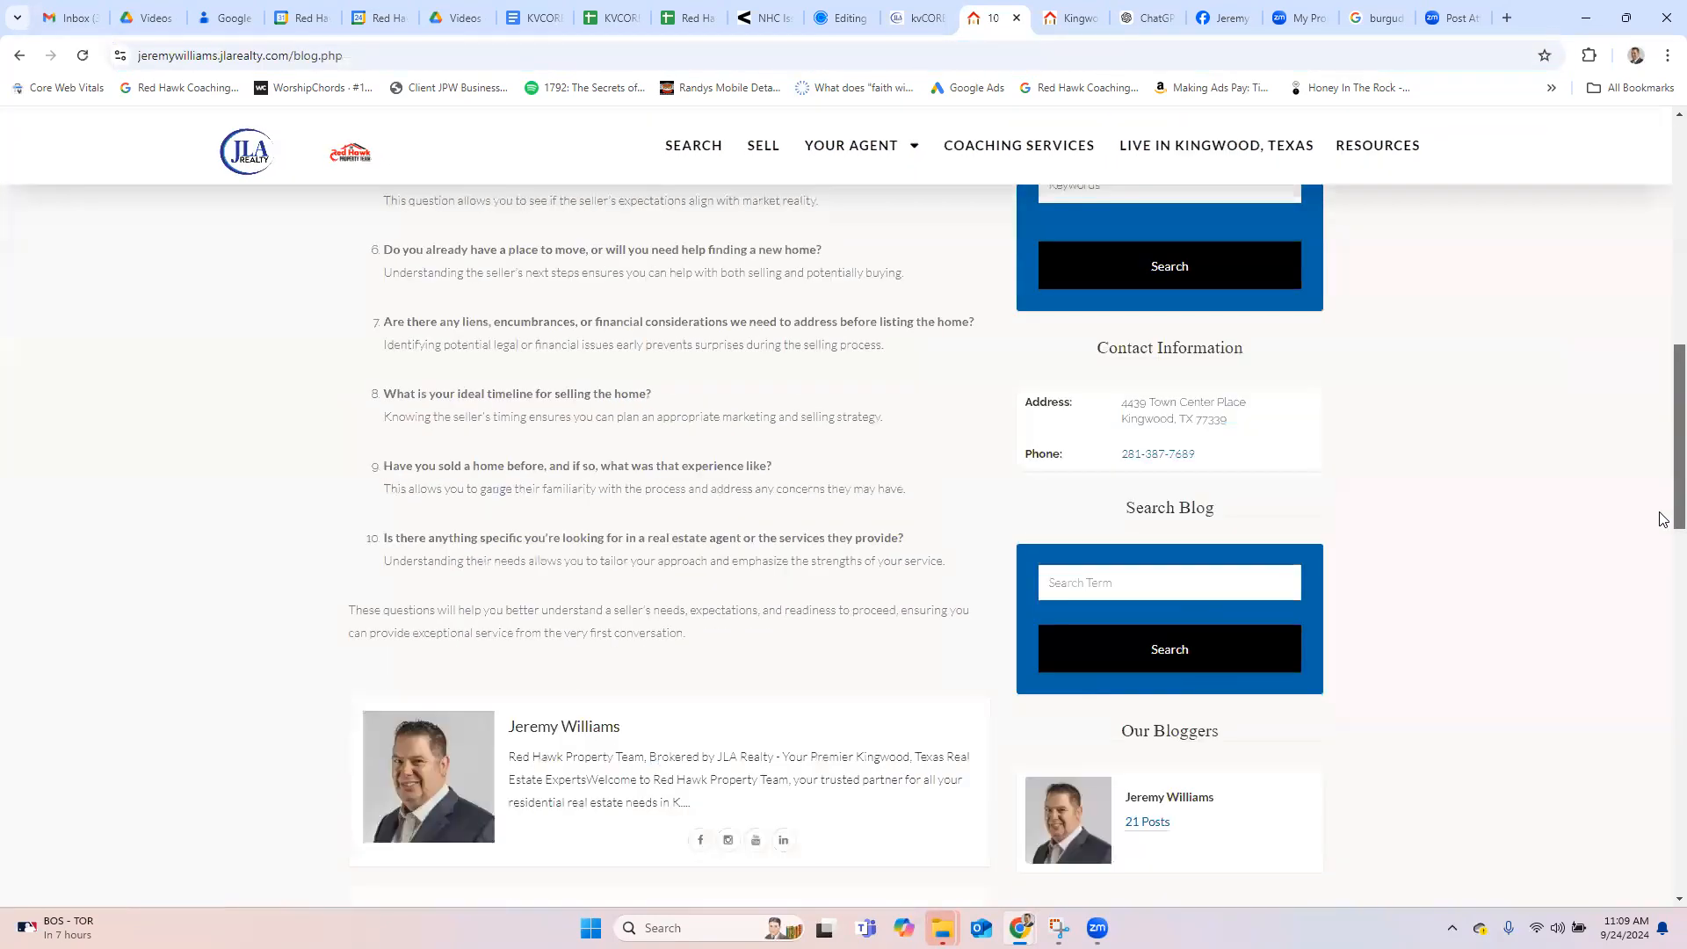
scroll(1660, 528, "down", 7)
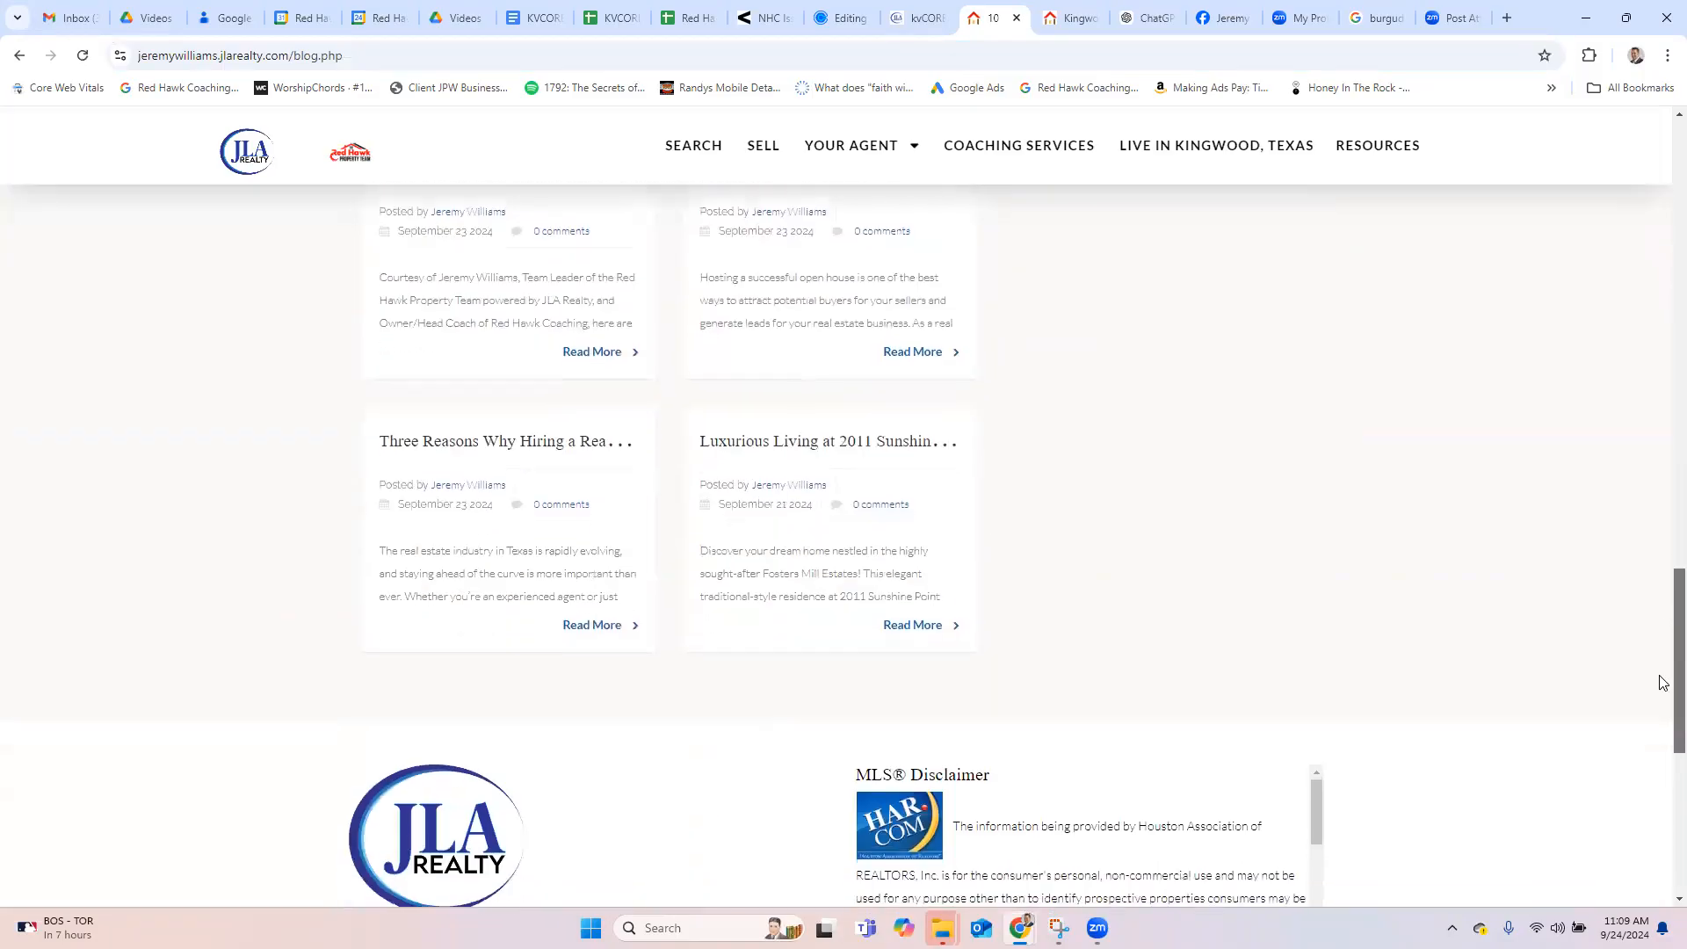
scroll(1663, 661, "up", 1)
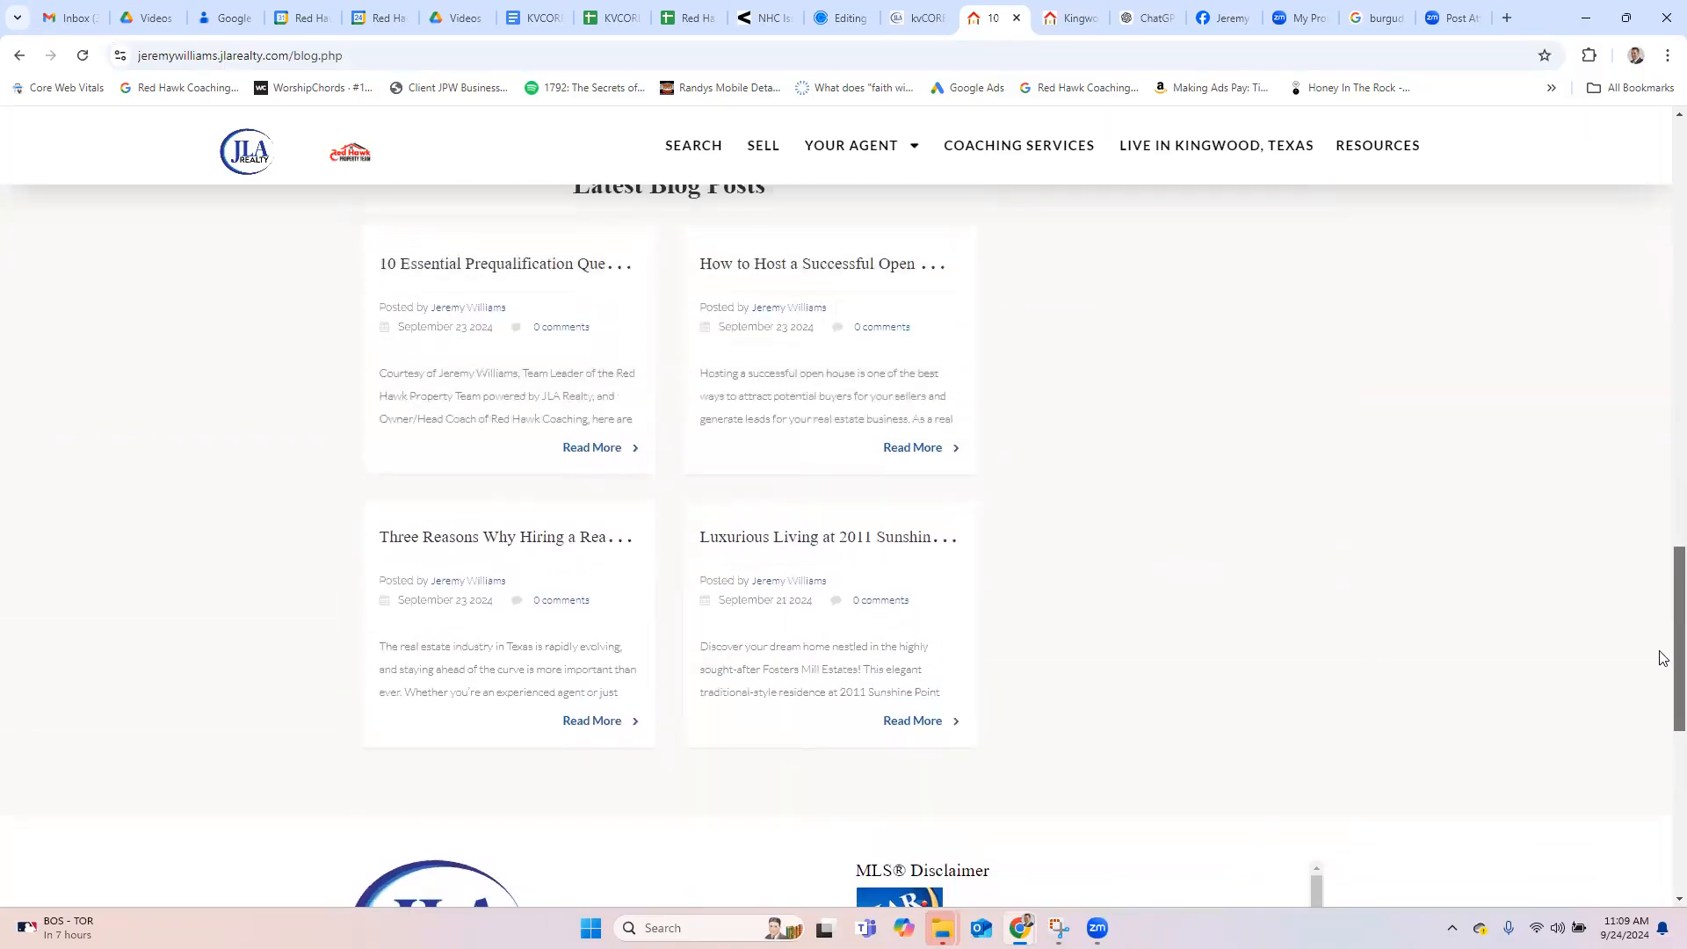
scroll(1660, 657, "up", 20)
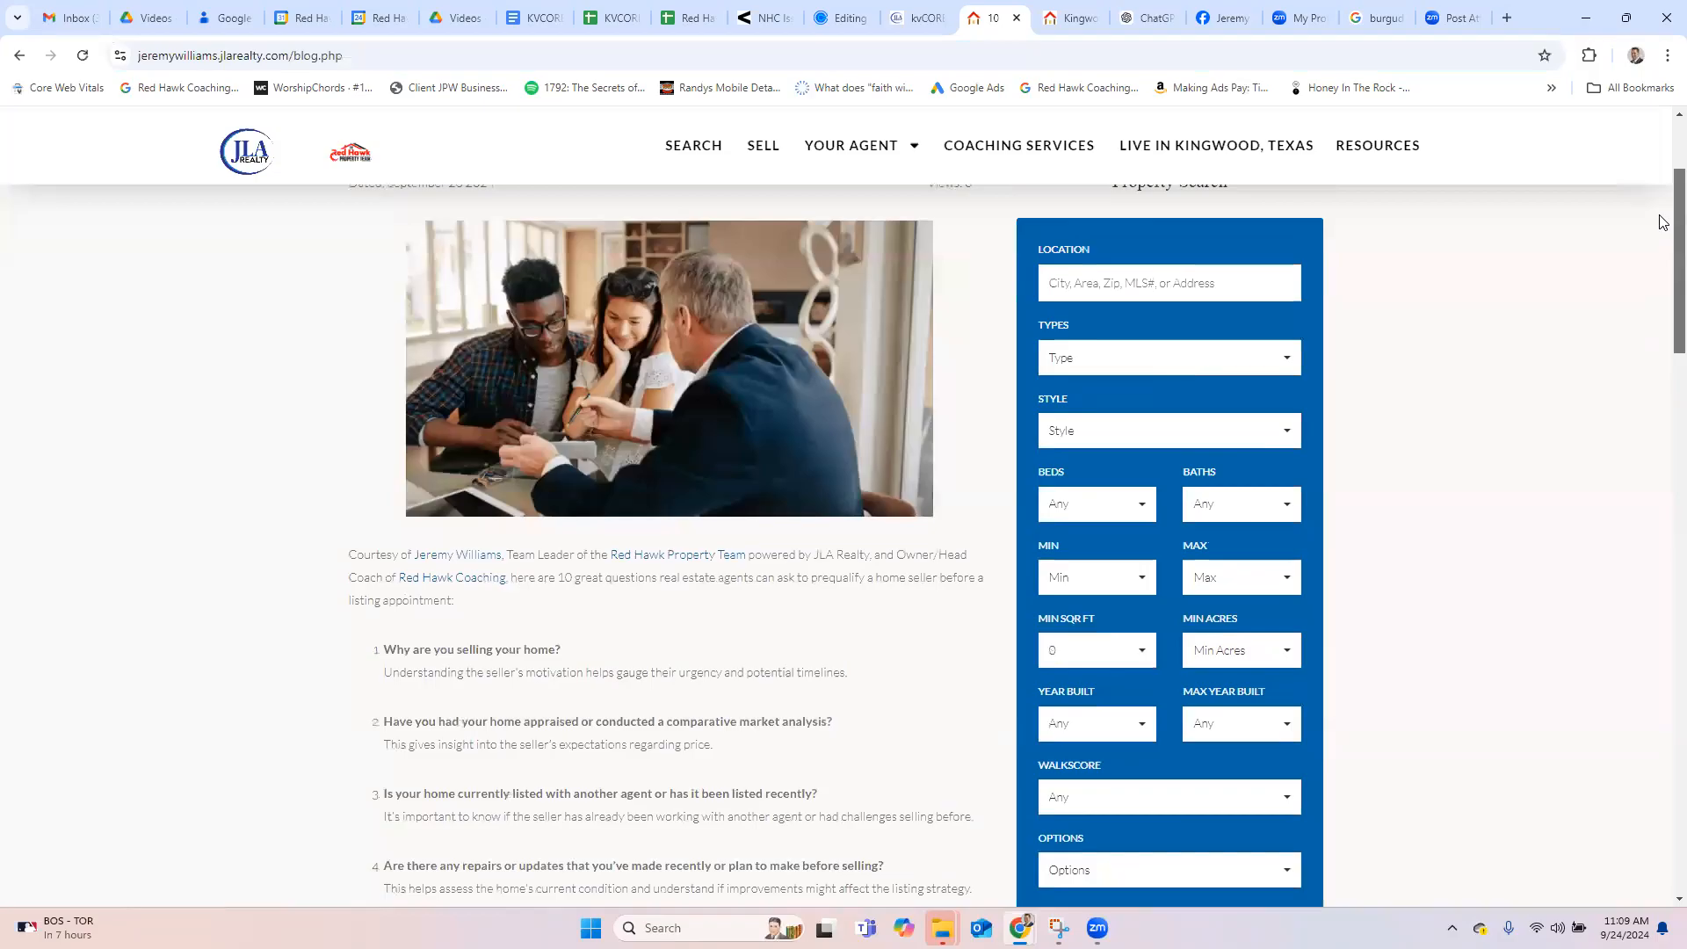
scroll(1661, 226, "down", 1)
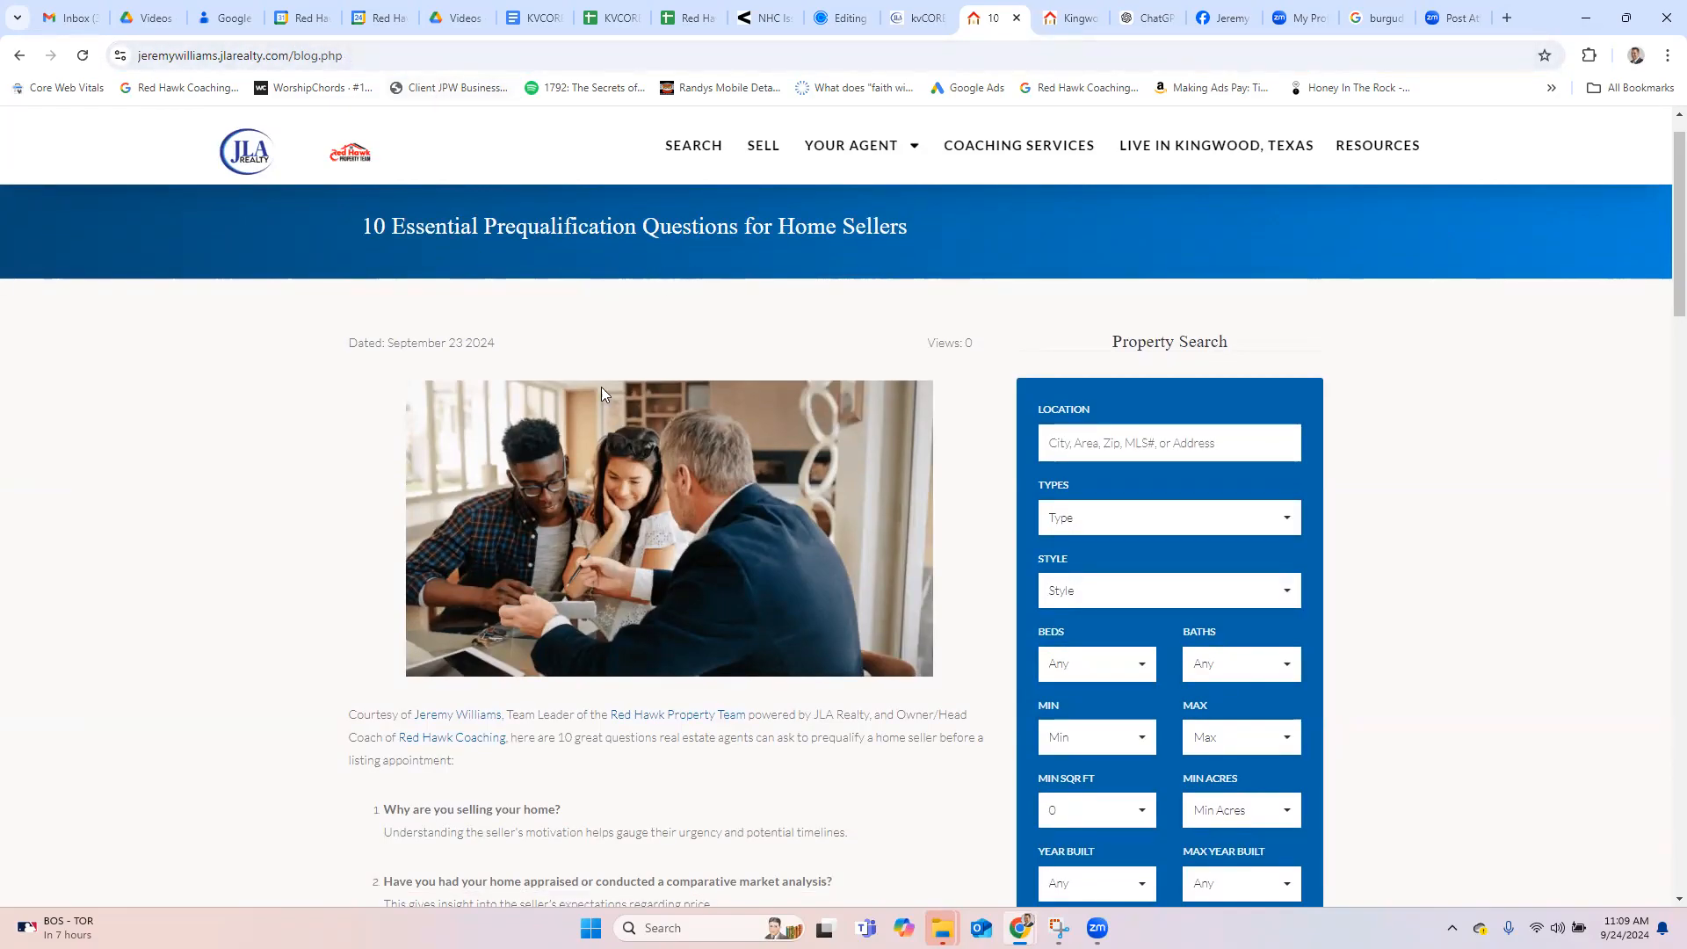
left_click_drag(1661, 249, 1661, 627)
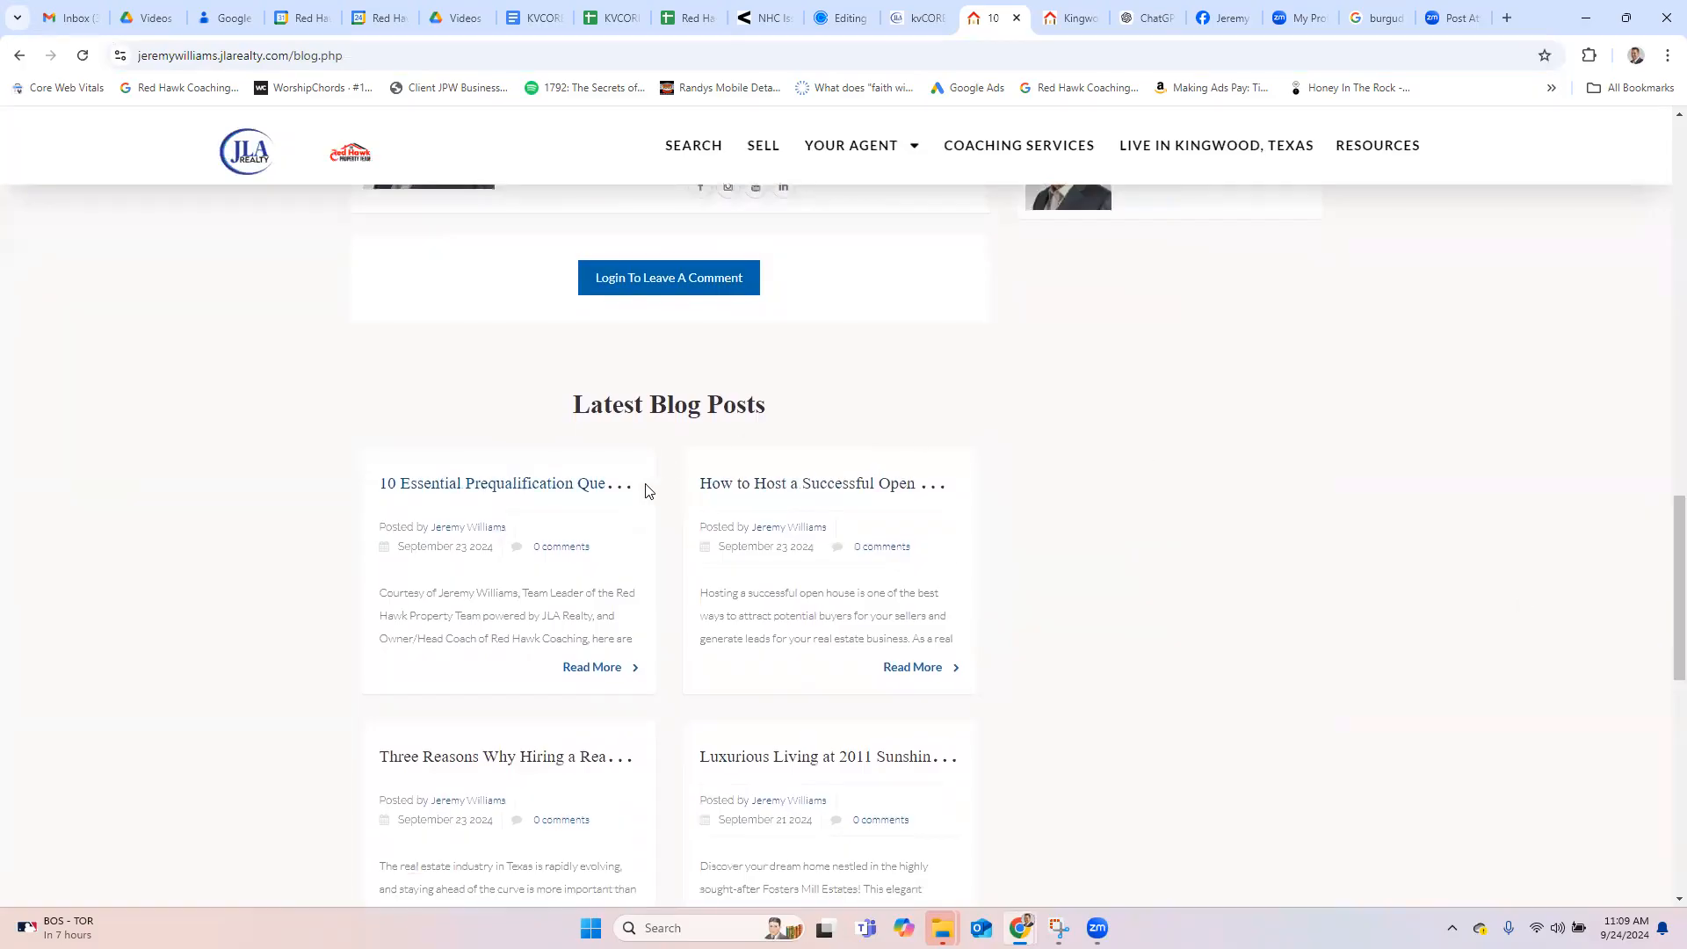
left_click(517, 488)
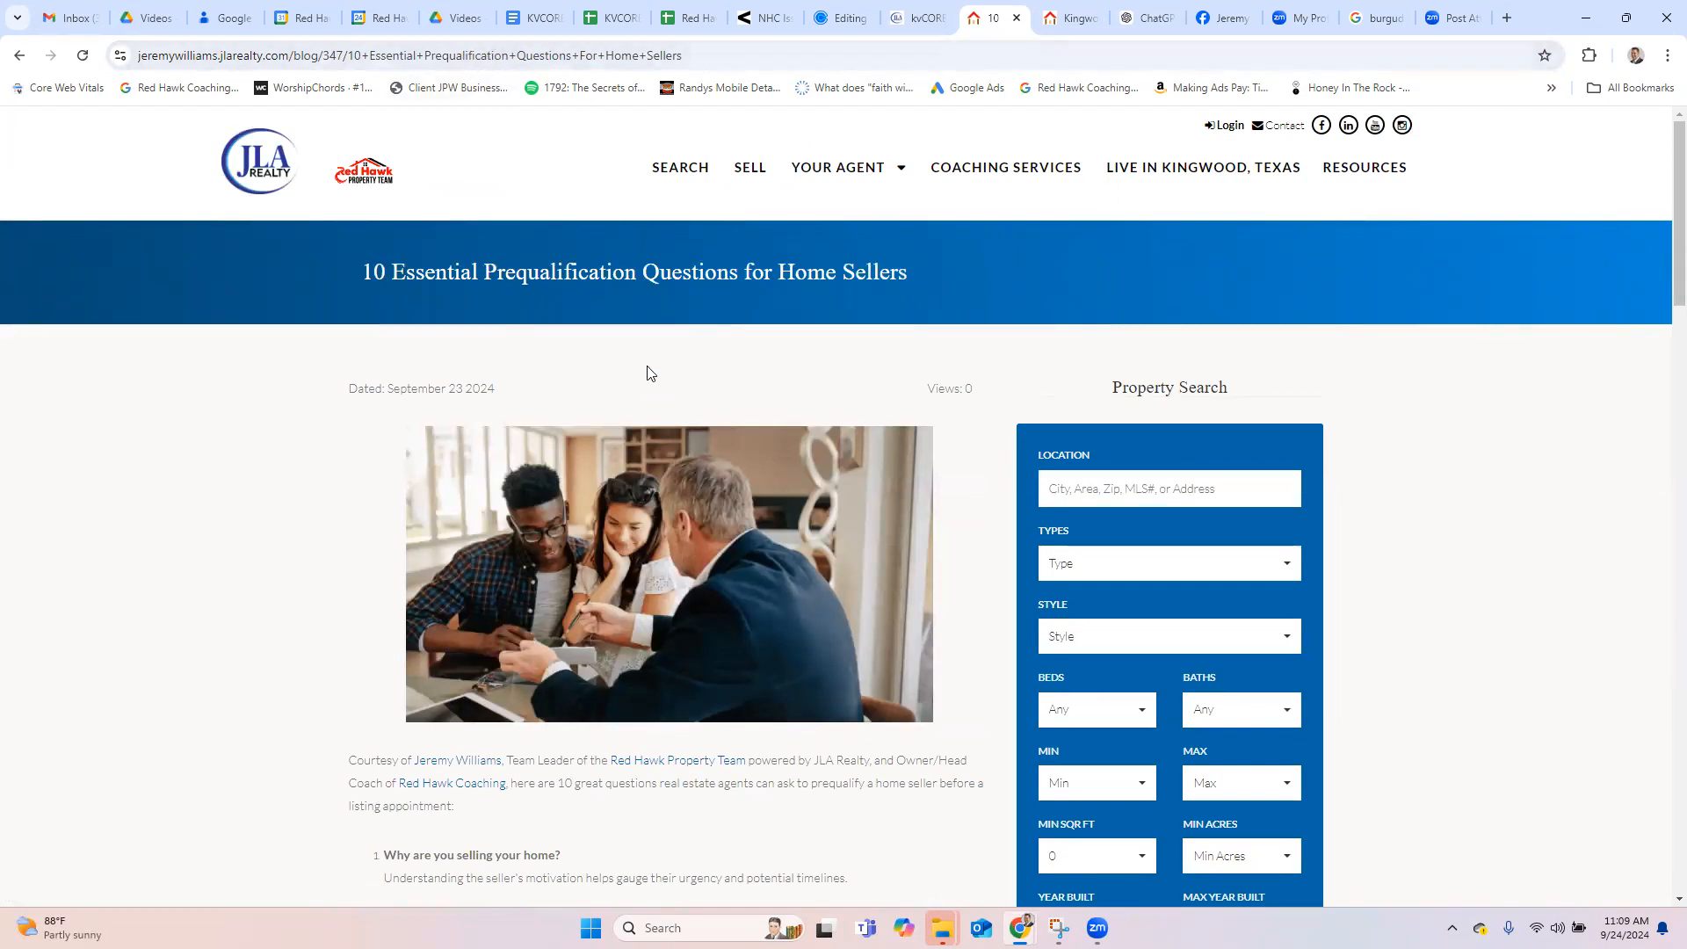
Step: Save the blog post's photo as a PNG image in Downloads and copy the post's web address
right_click(641, 531)
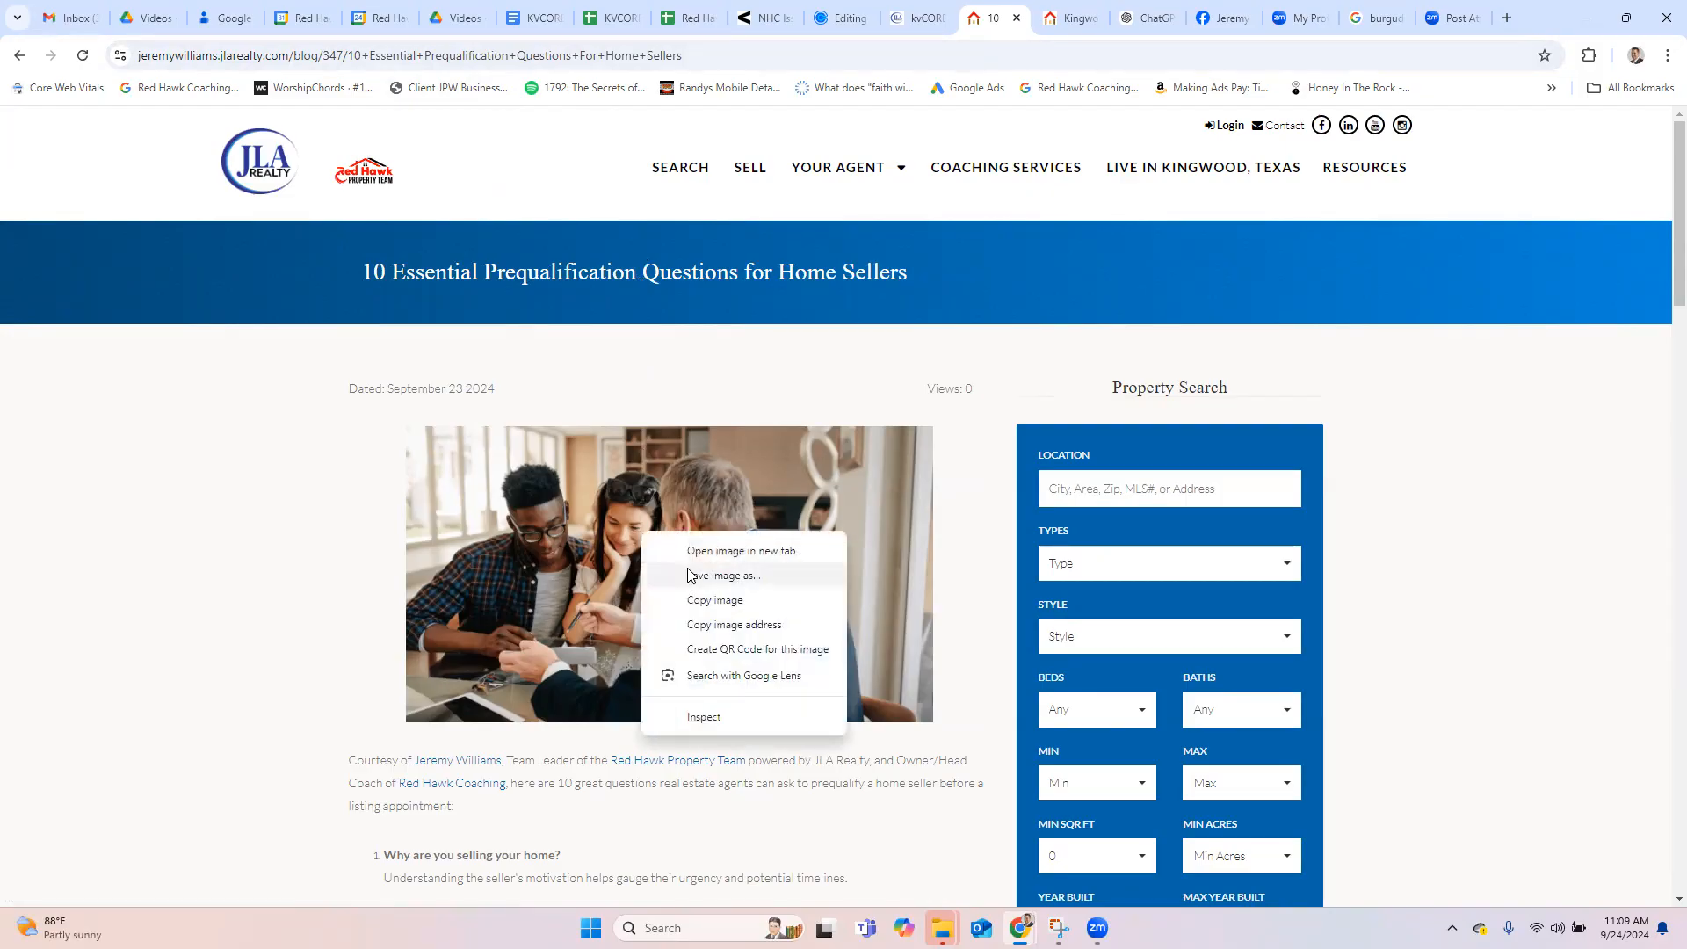
left_click(724, 574)
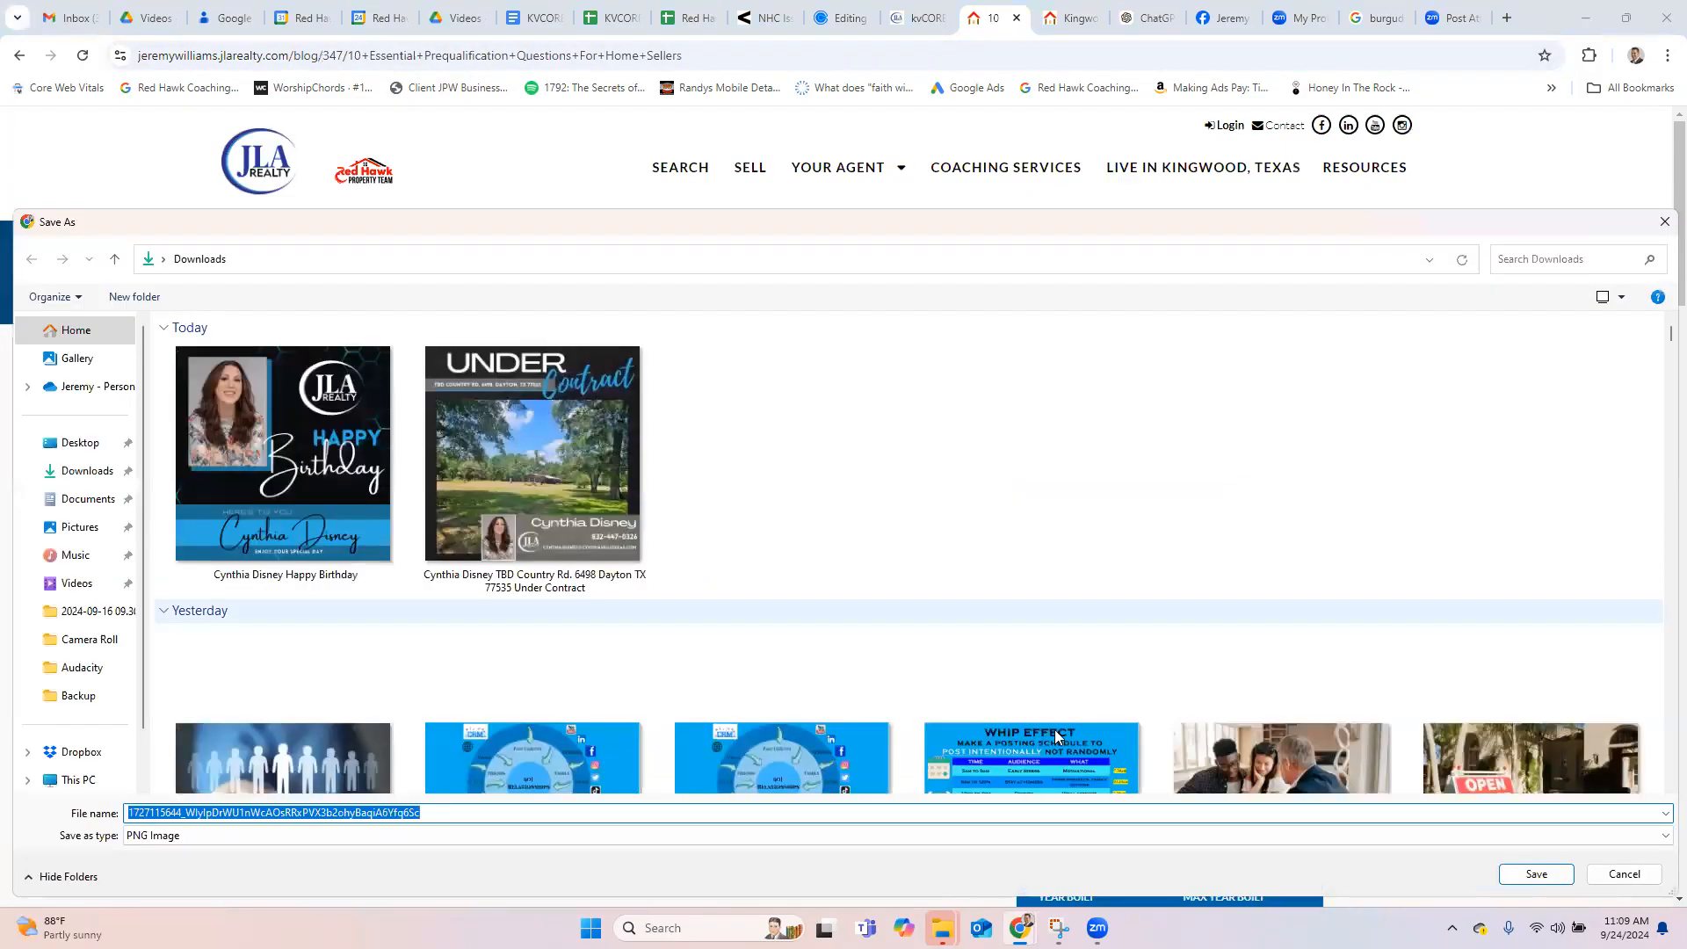
left_click(1535, 875)
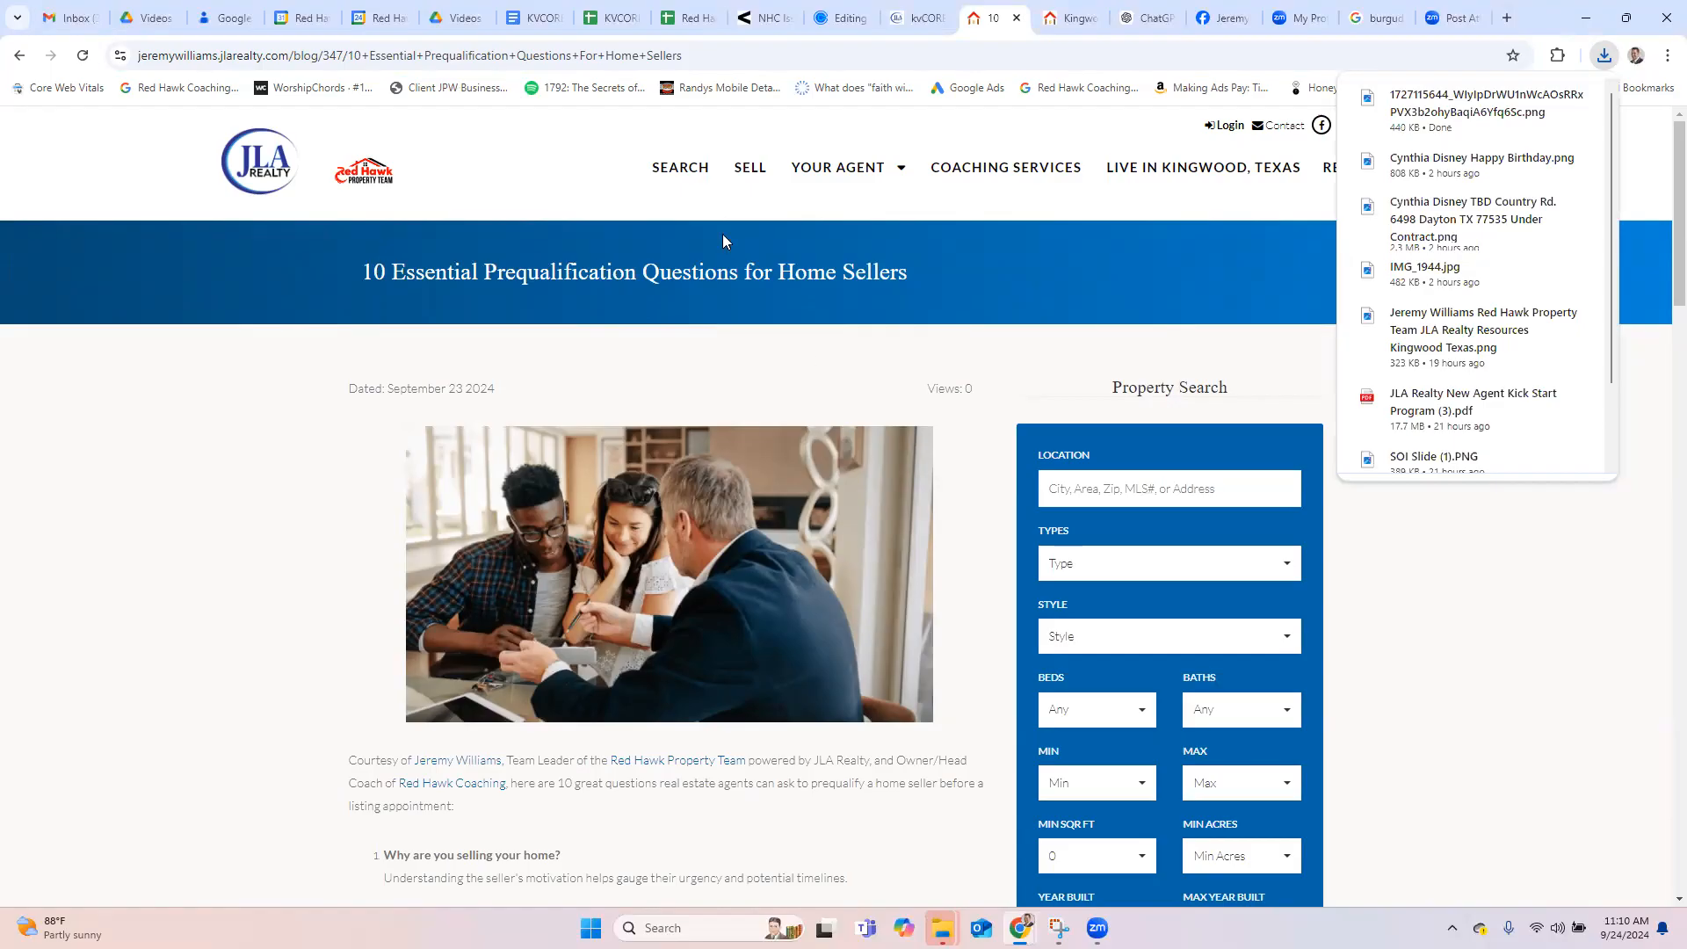
left_click(695, 59)
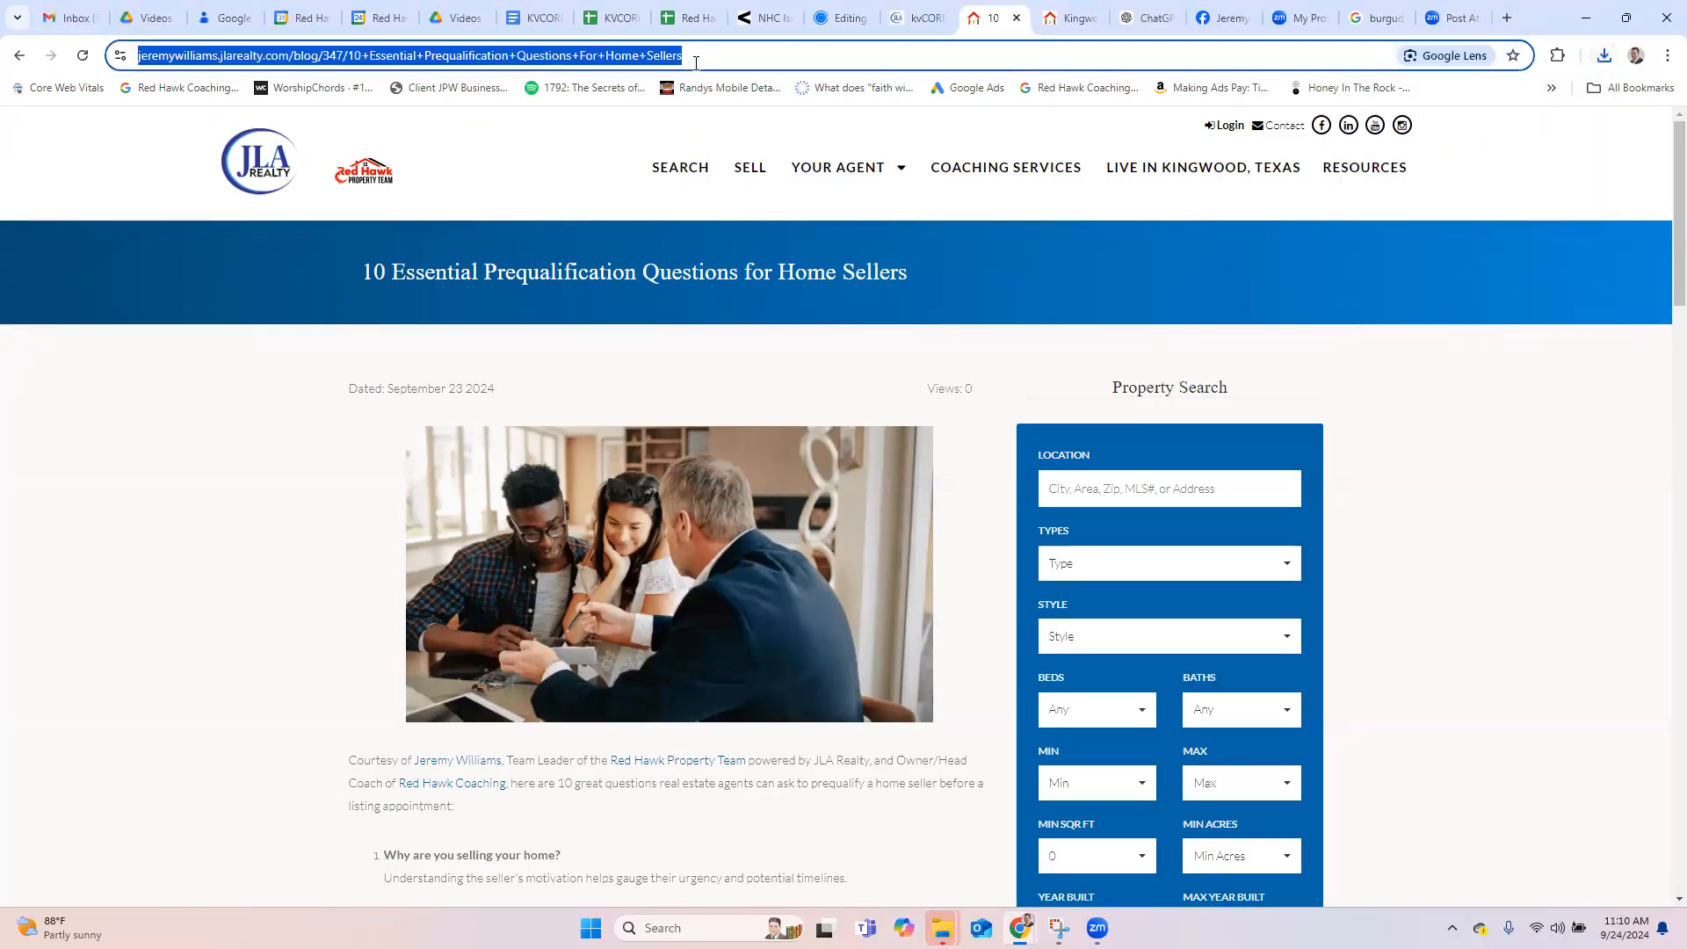
Step: Return to the kvCORE template, upload the saved blog photo from Downloads and insert it into the empty image block
left_click(900, 7)
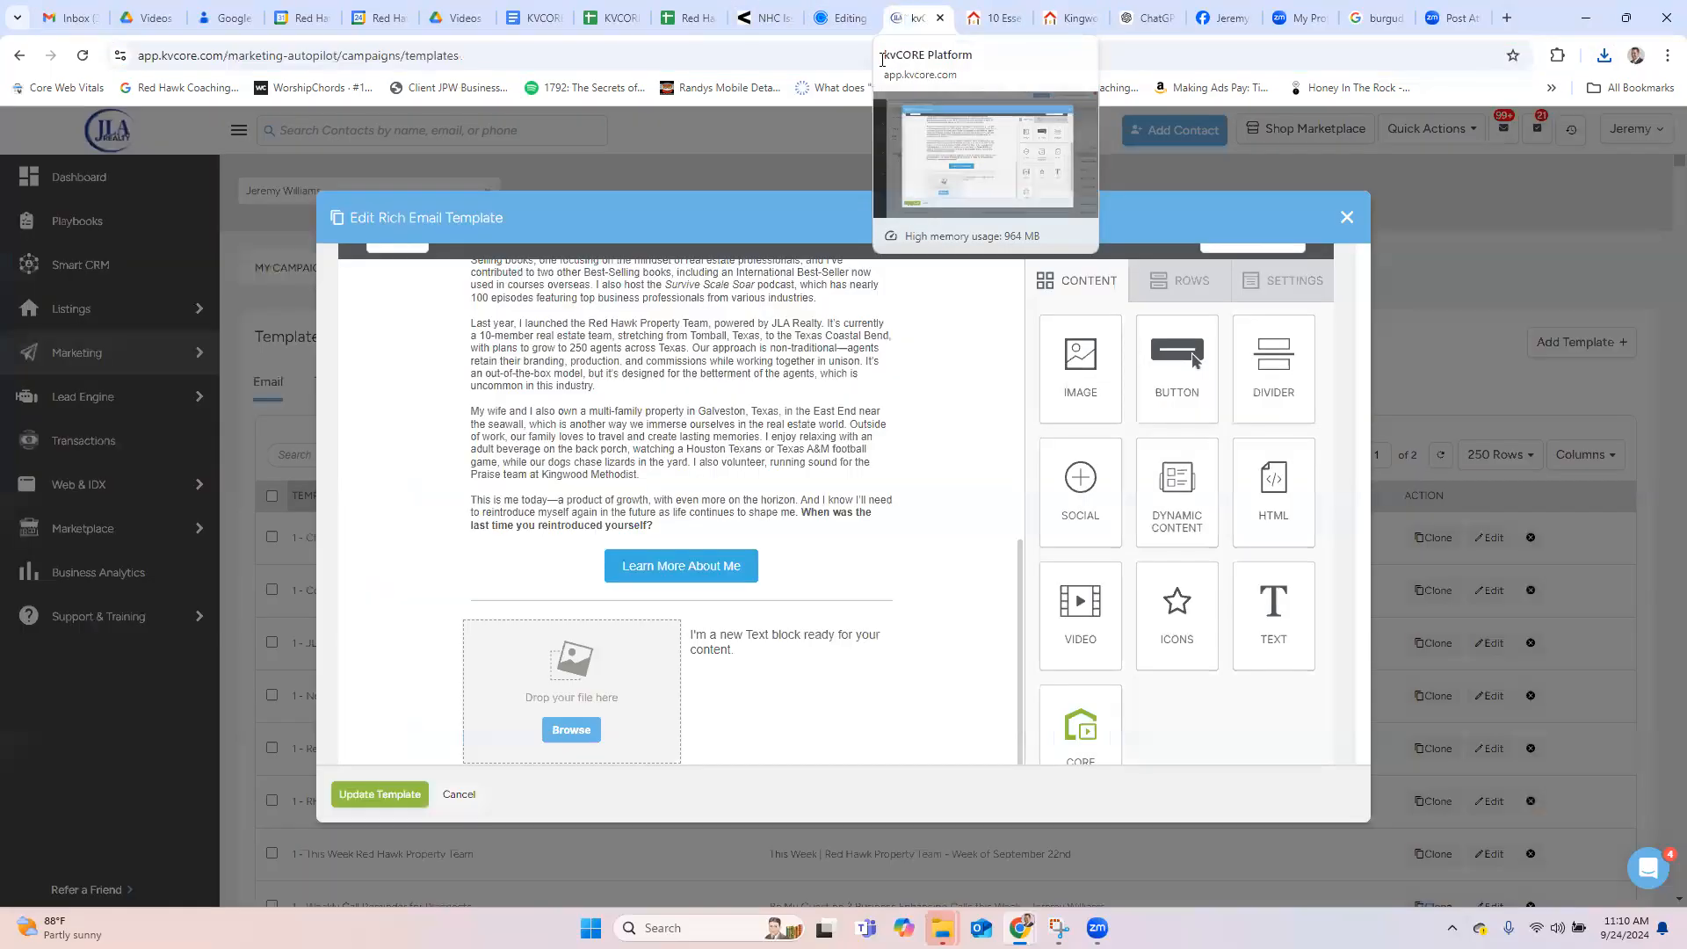
left_click(563, 733)
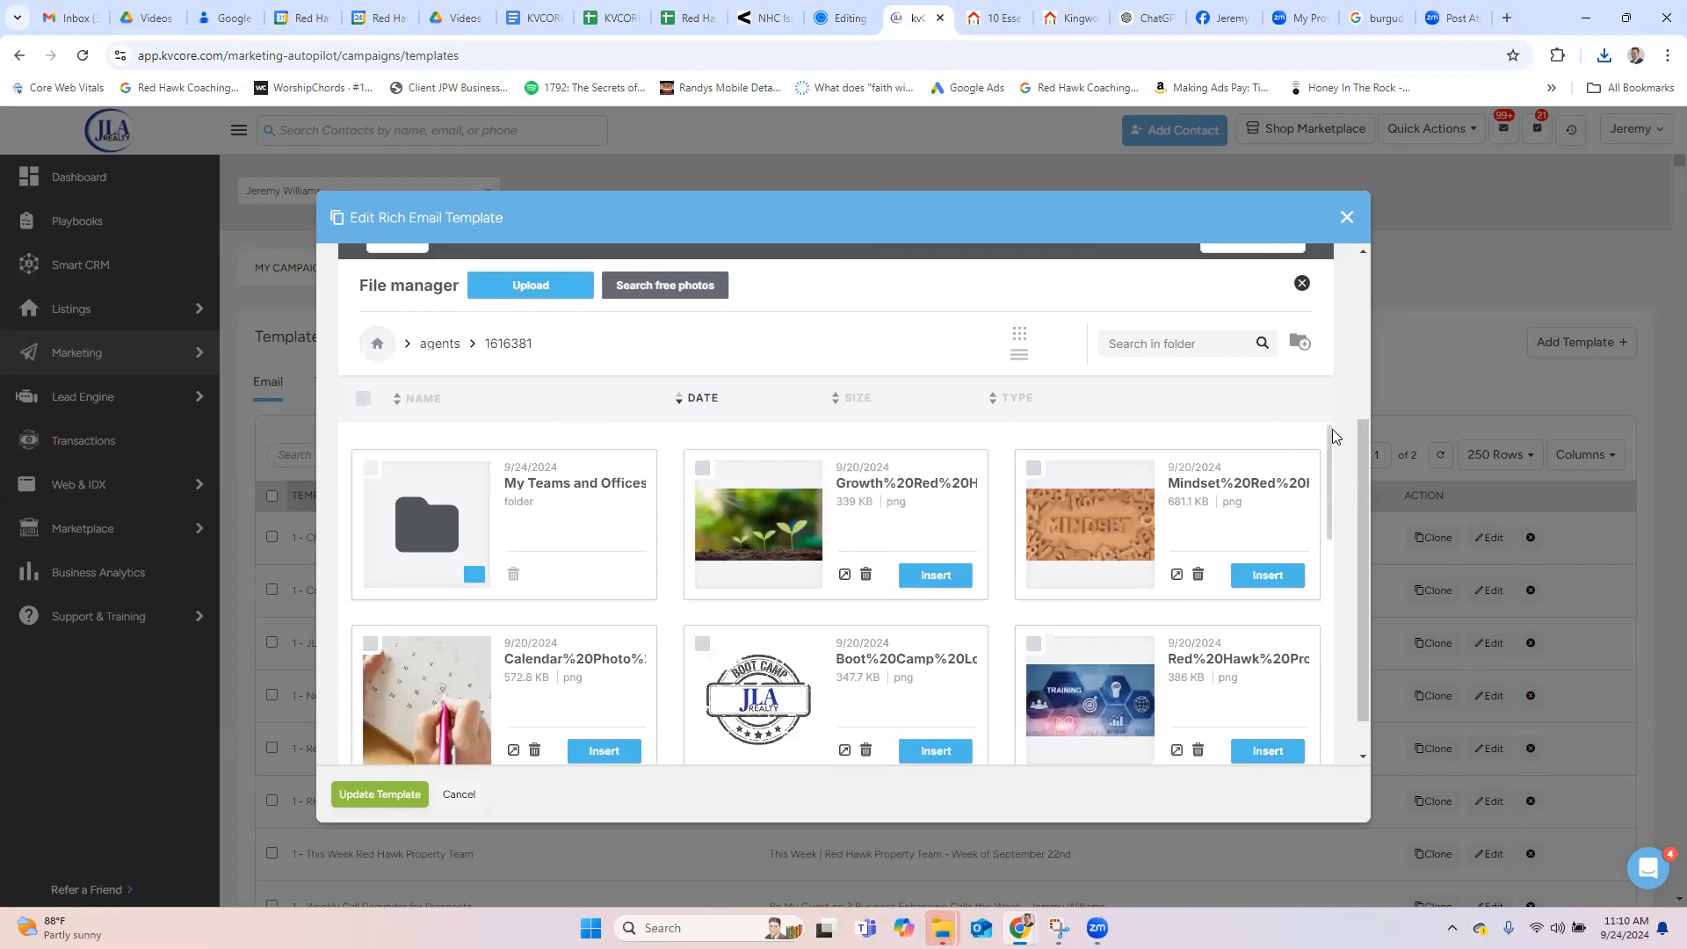
left_click(546, 283)
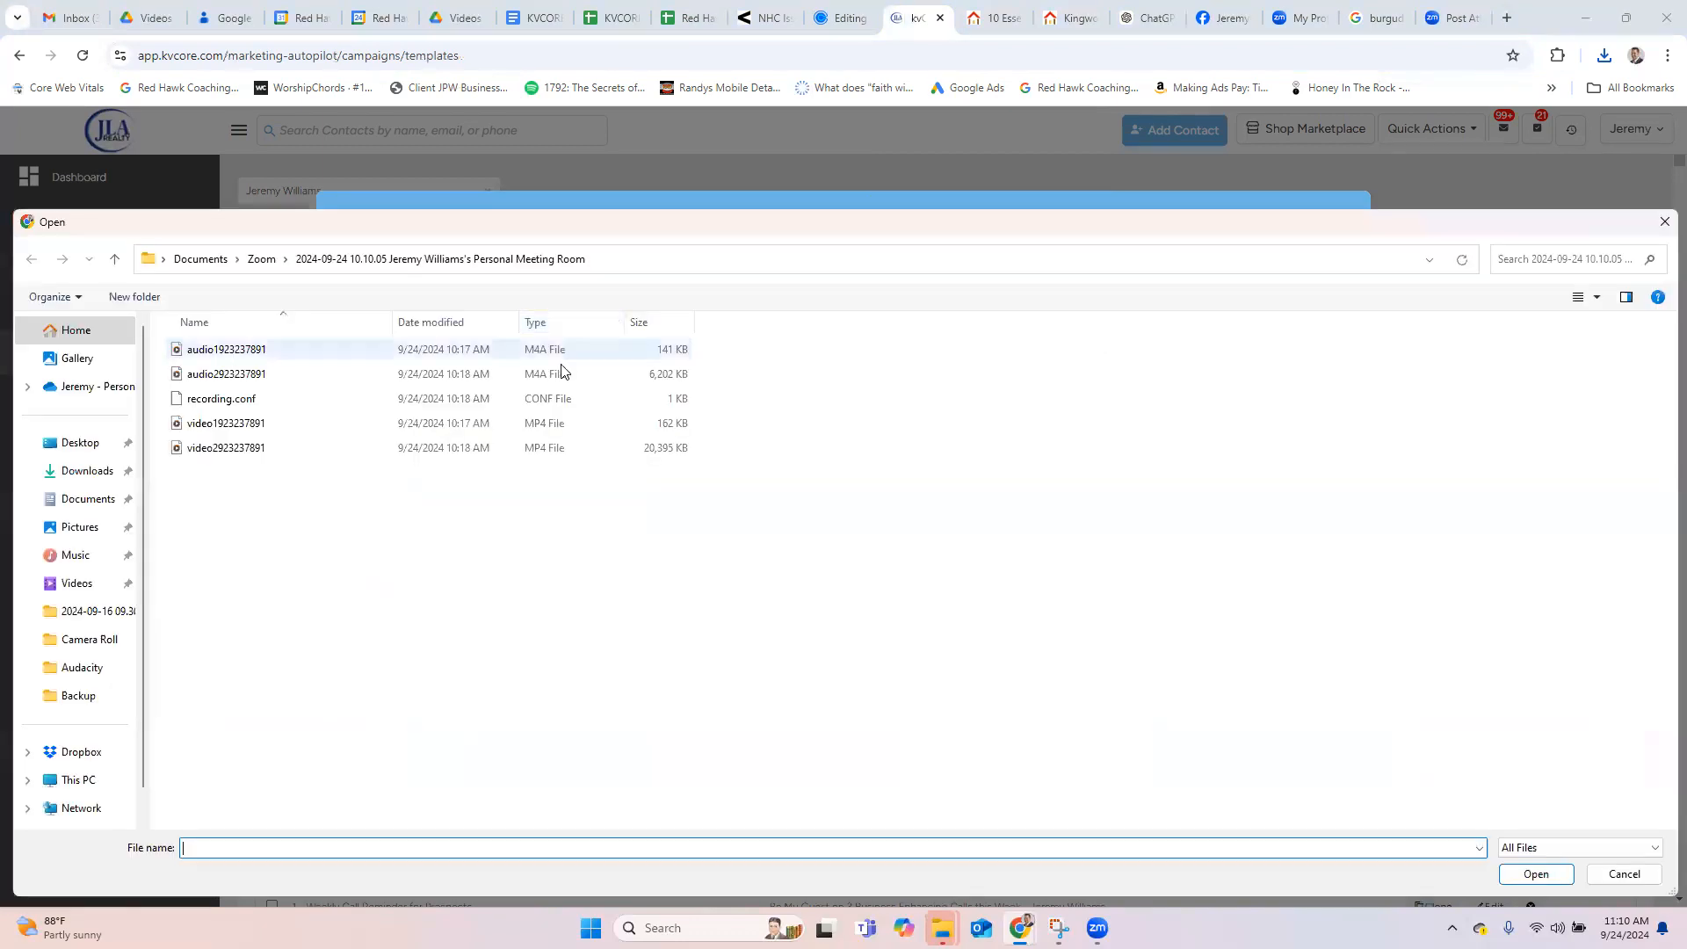
left_click(112, 482)
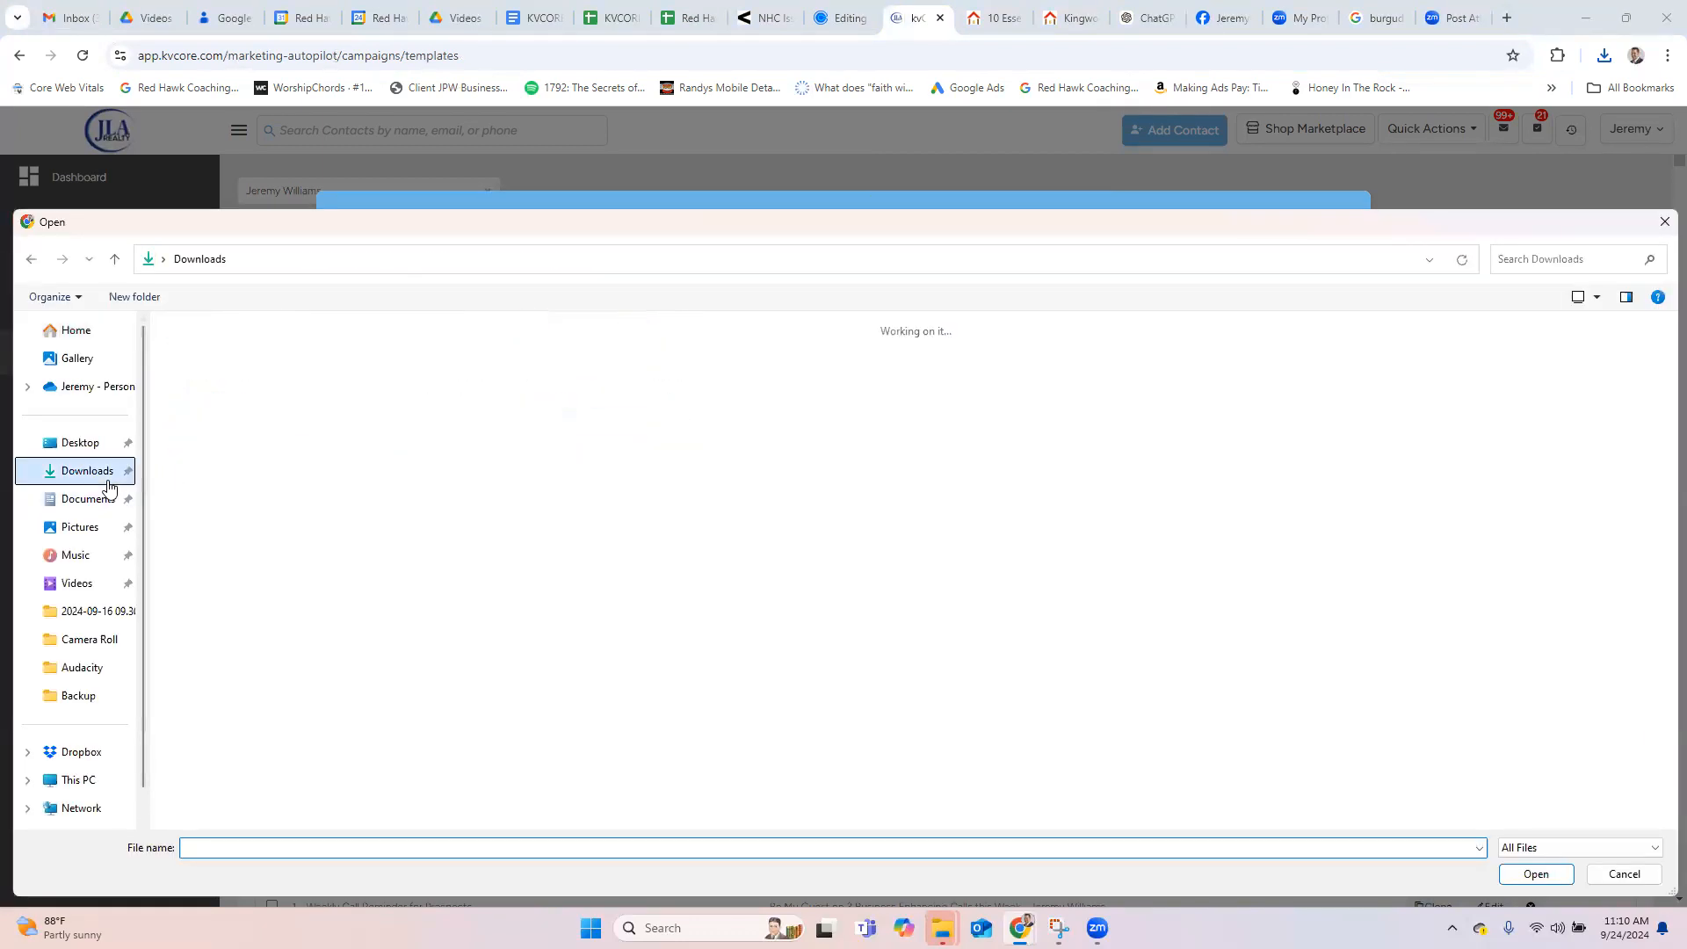
left_click(284, 446)
double_click(283, 442)
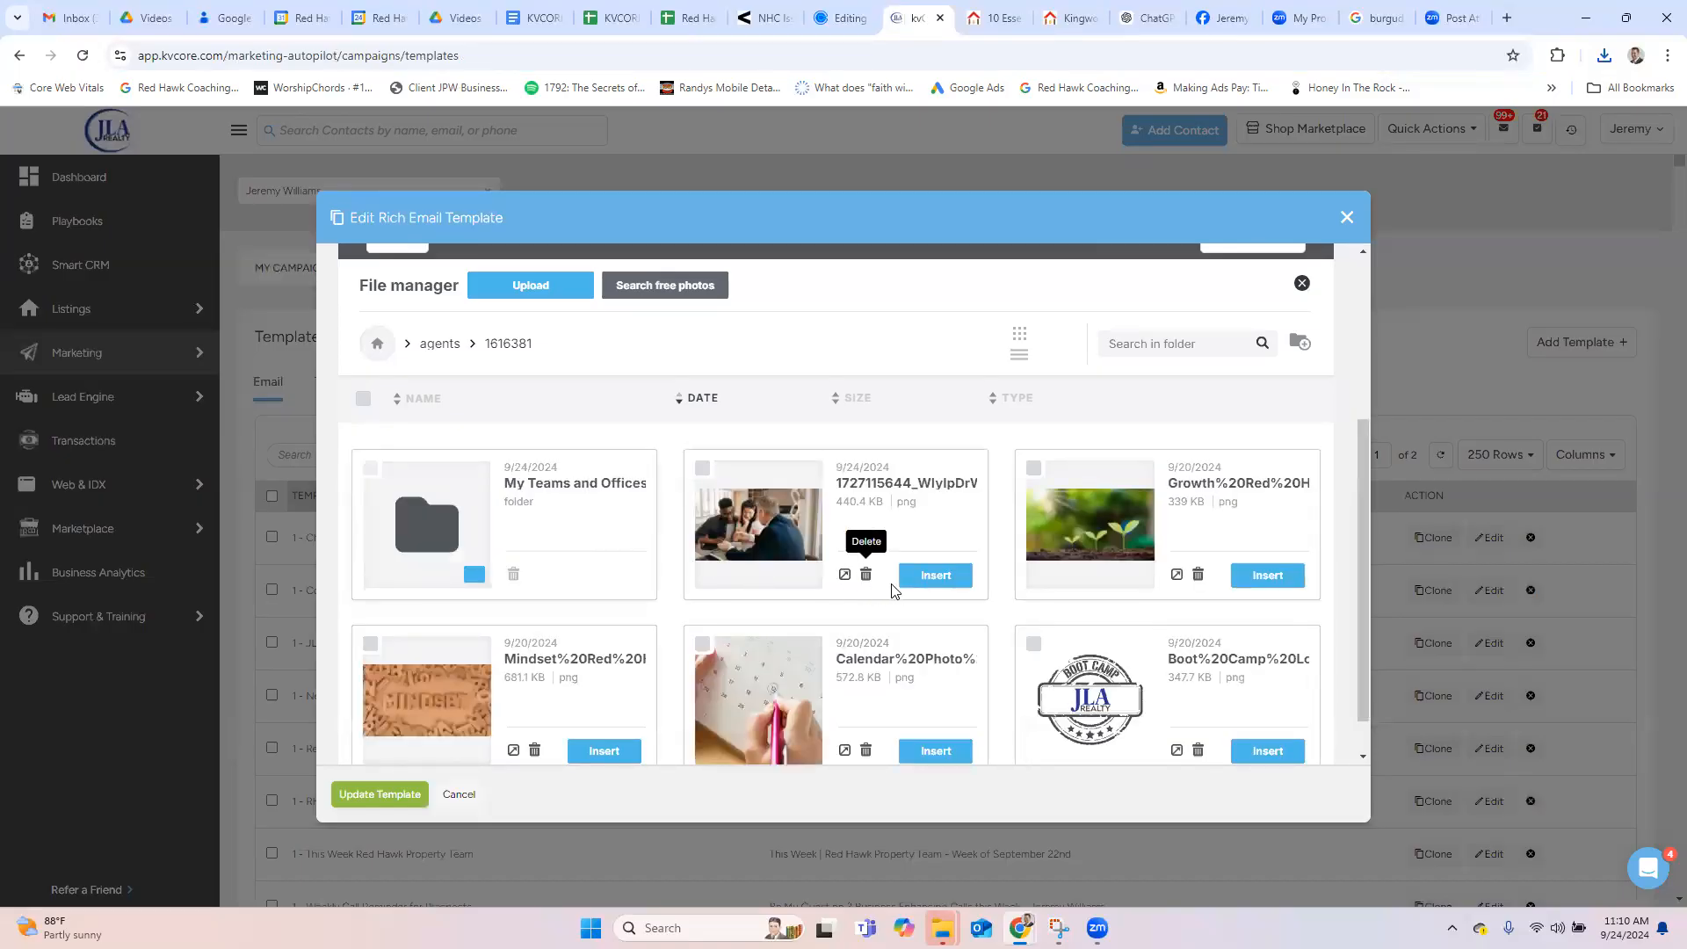
left_click(915, 586)
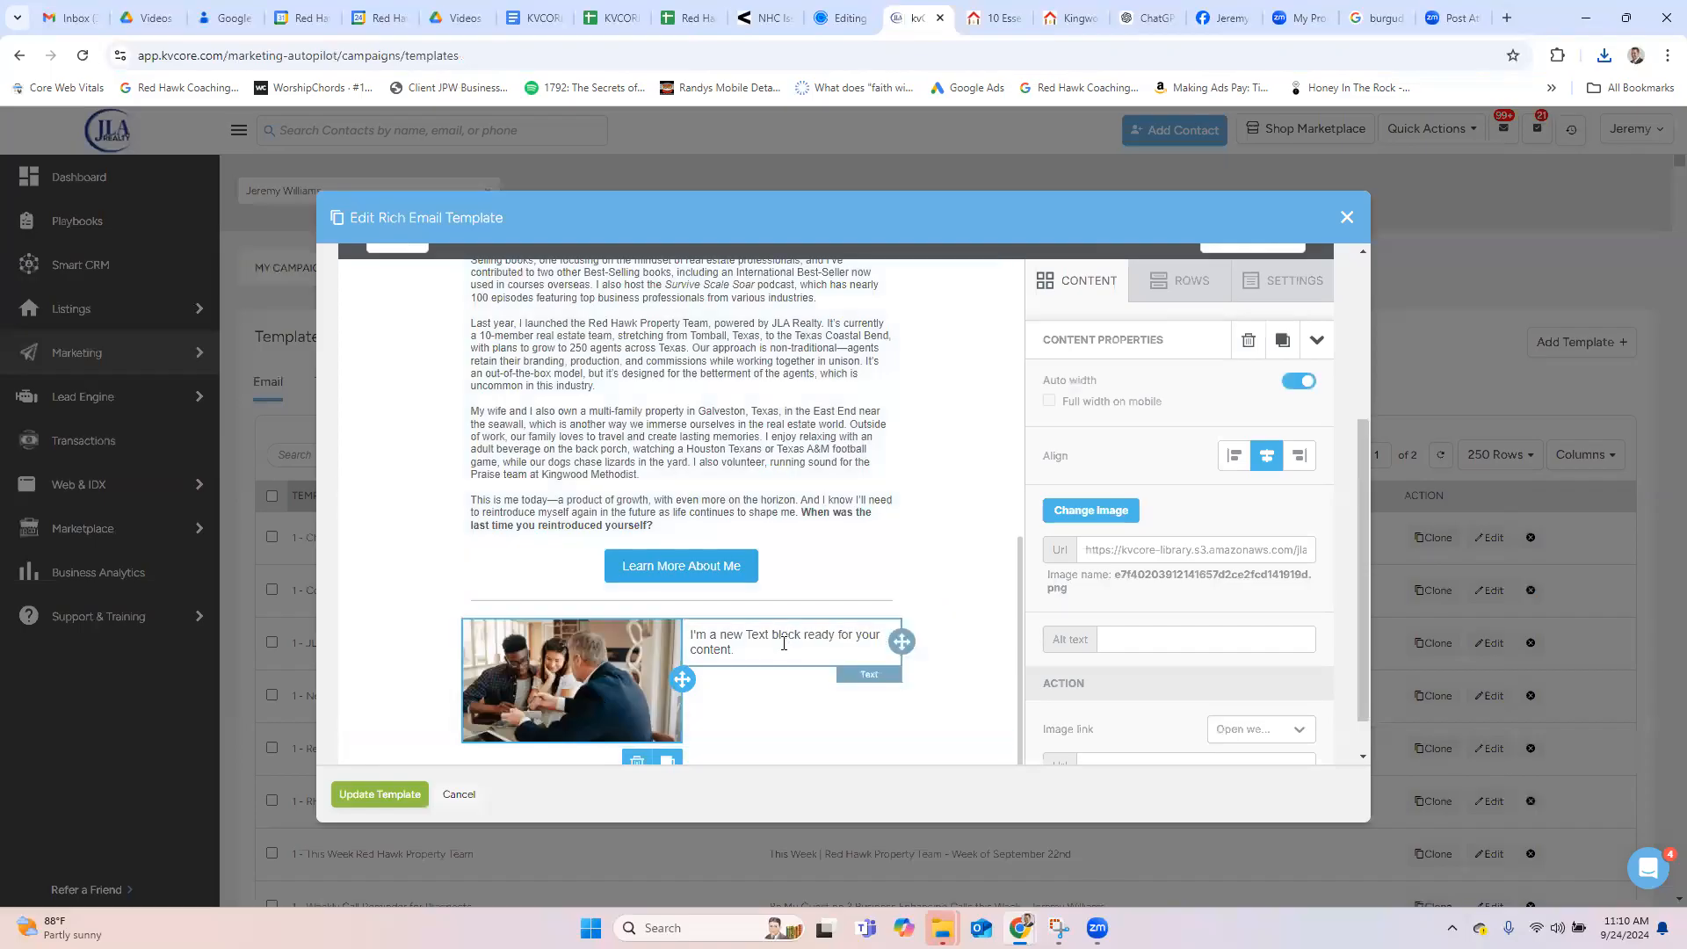
Step: Replace the placeholder text with "Learn 10 great questions a real estate agent should ask to qualify a seller prior to the listing appointment." and "Read More Here"
left_click_drag(753, 646, 690, 631)
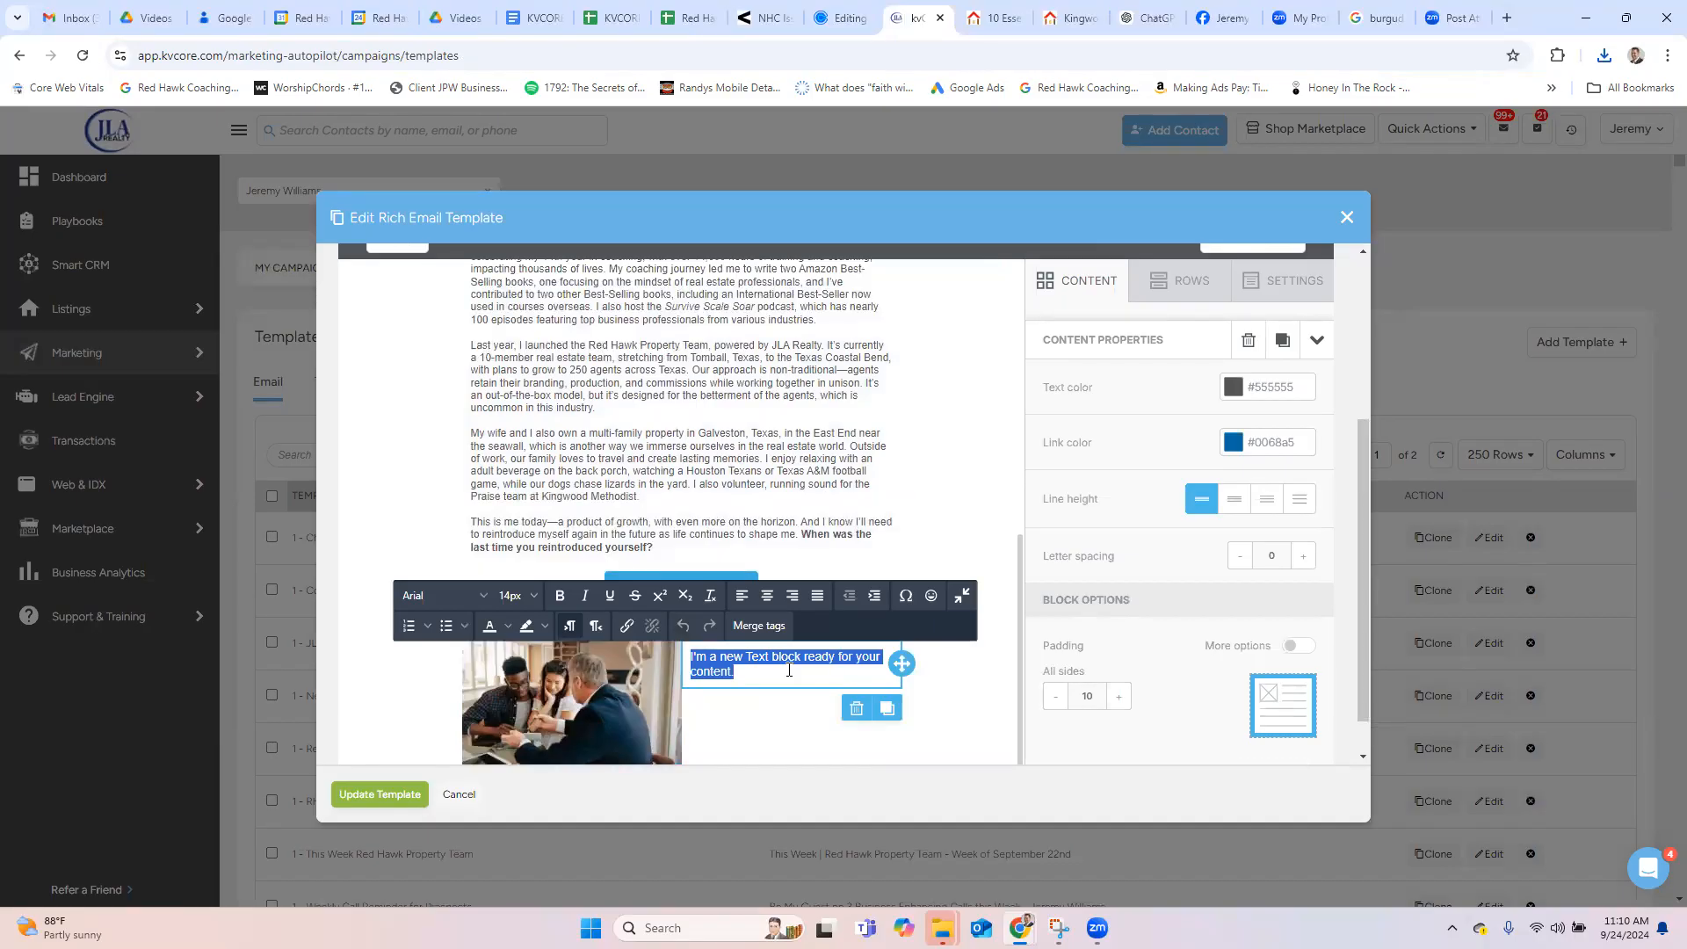
type("Learn ")
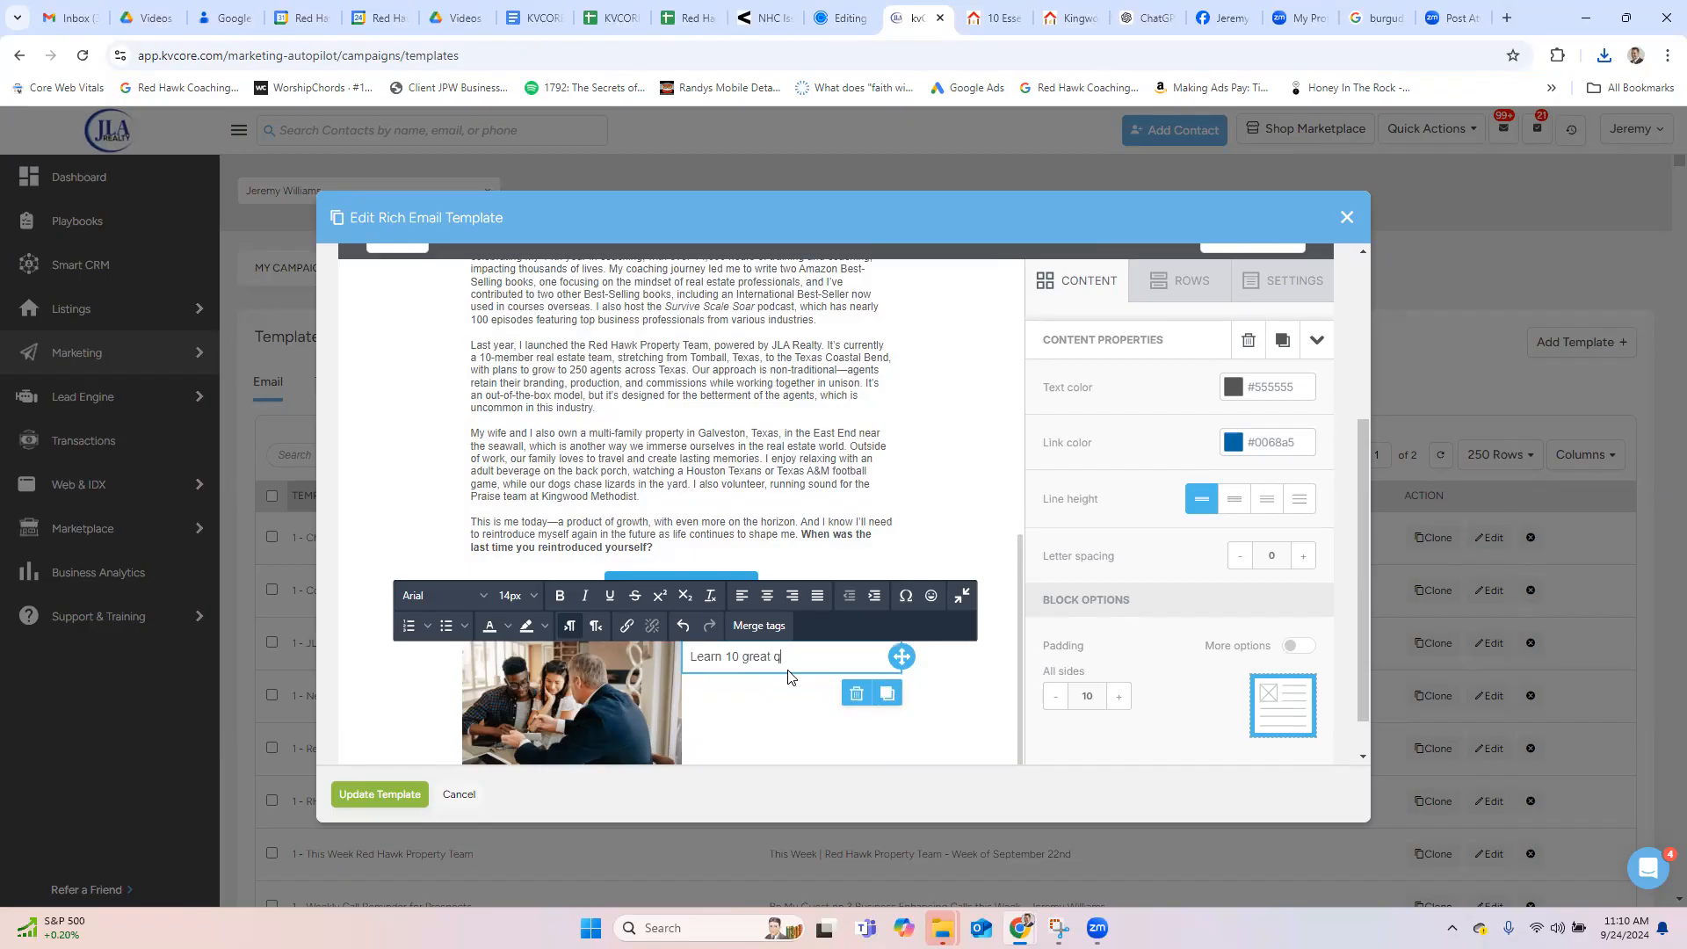
type("10 great questions a real estate agent should ask to quali")
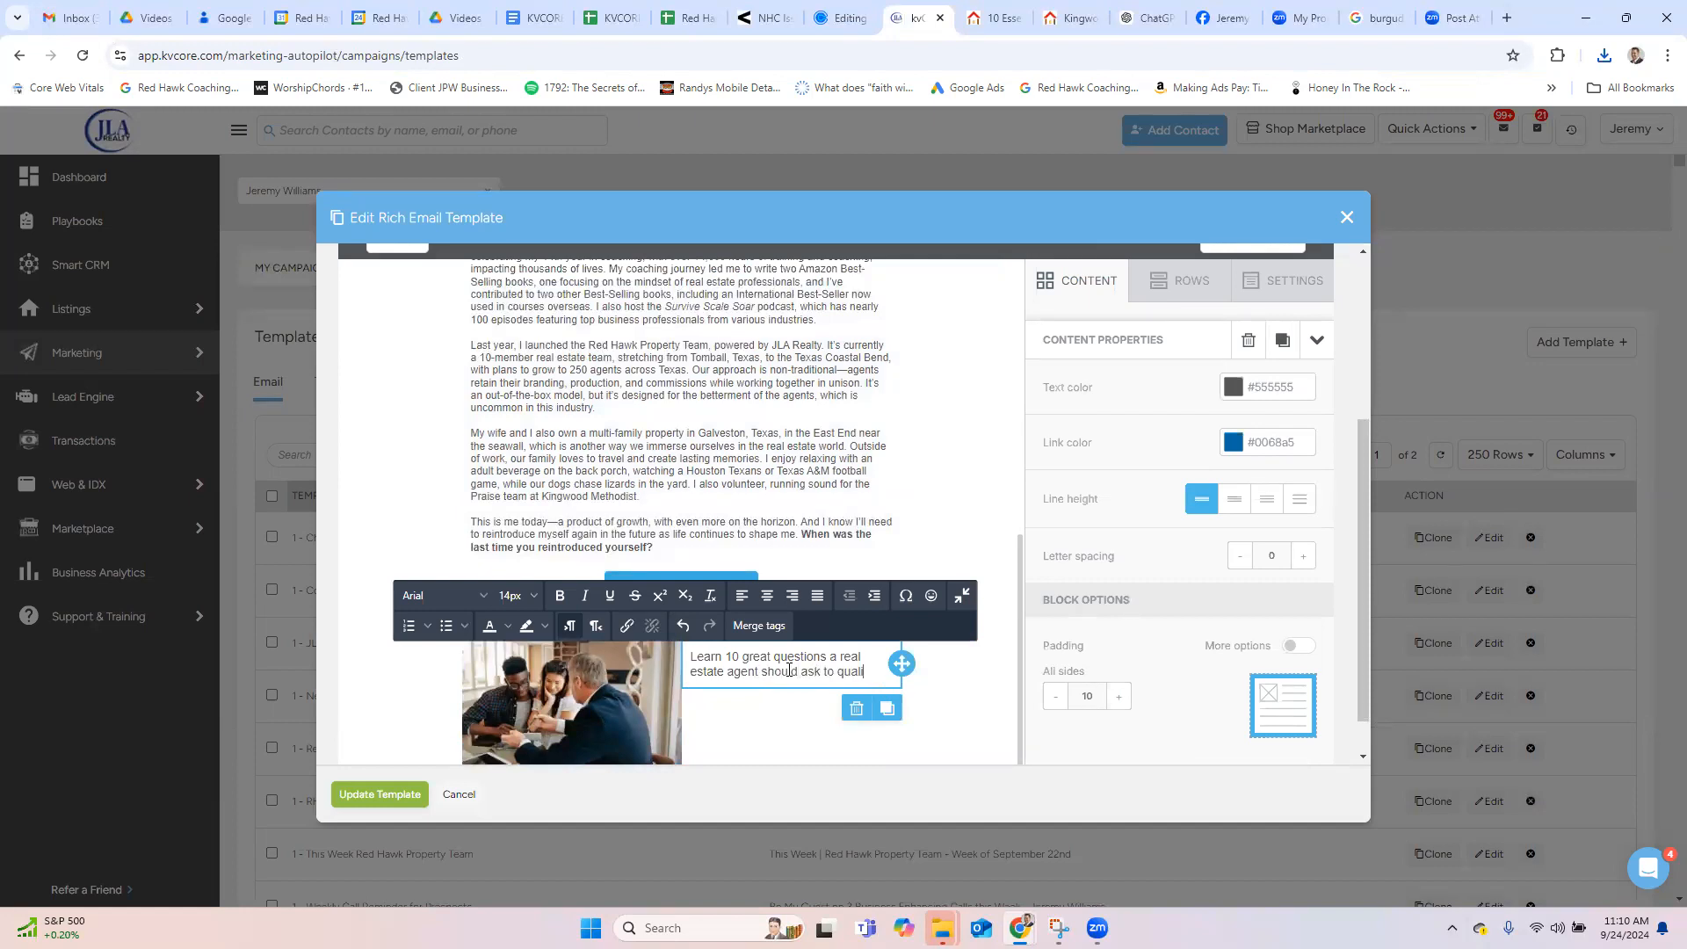
type("s")
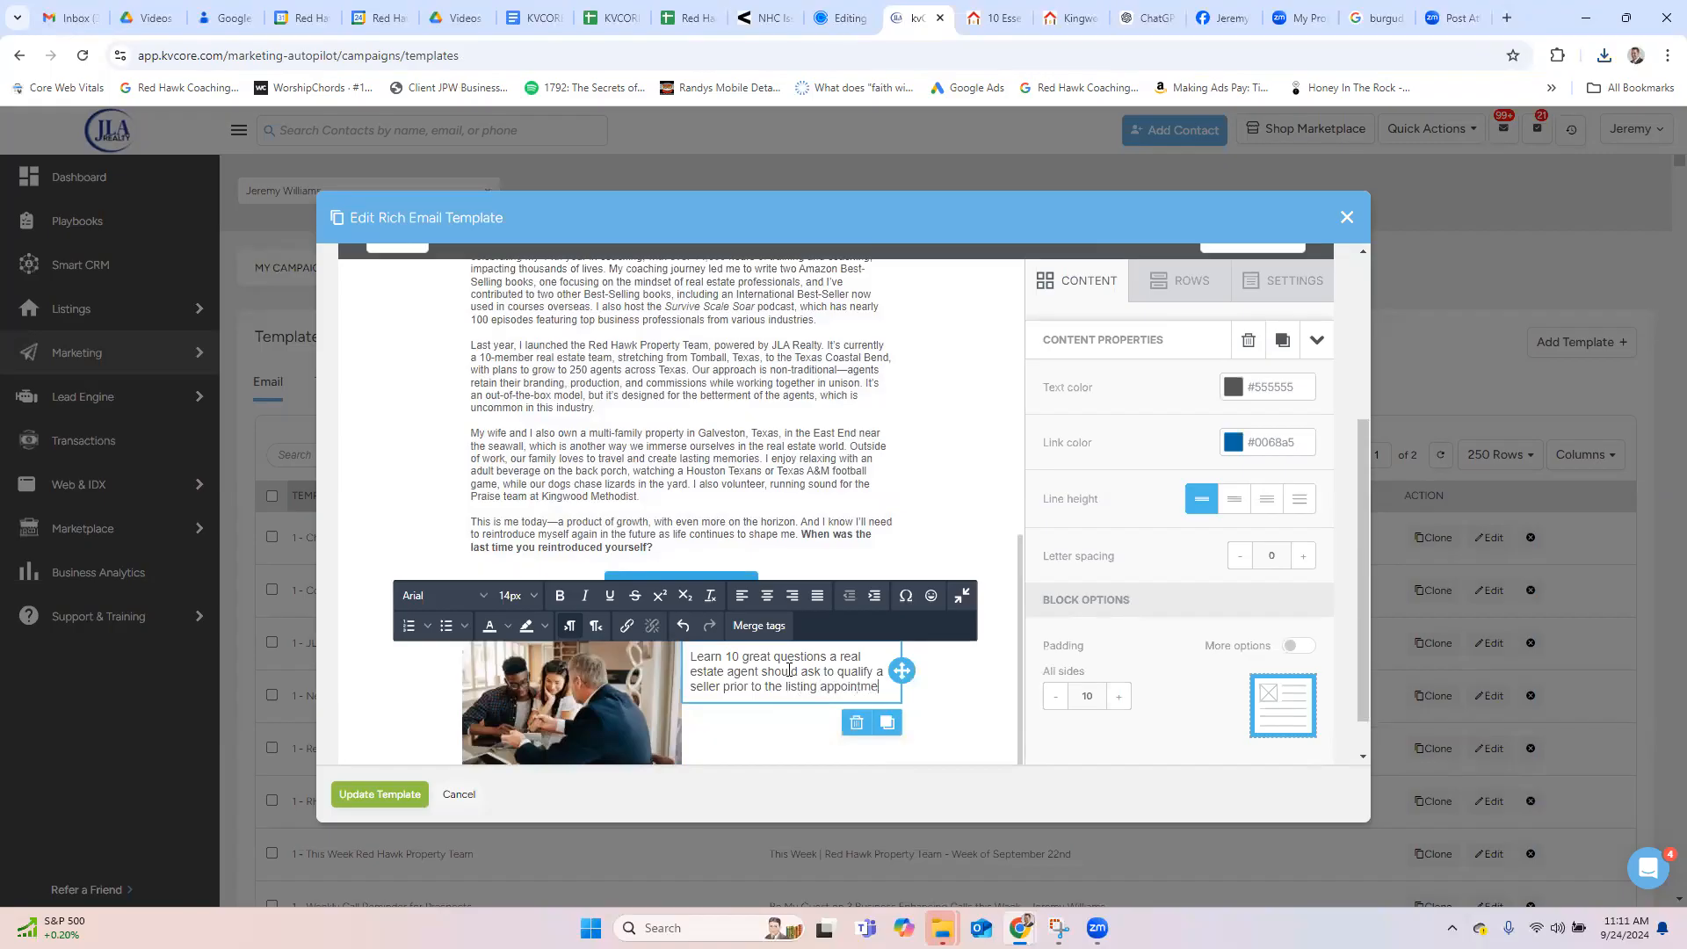
key("Return")
type("Read More Here")
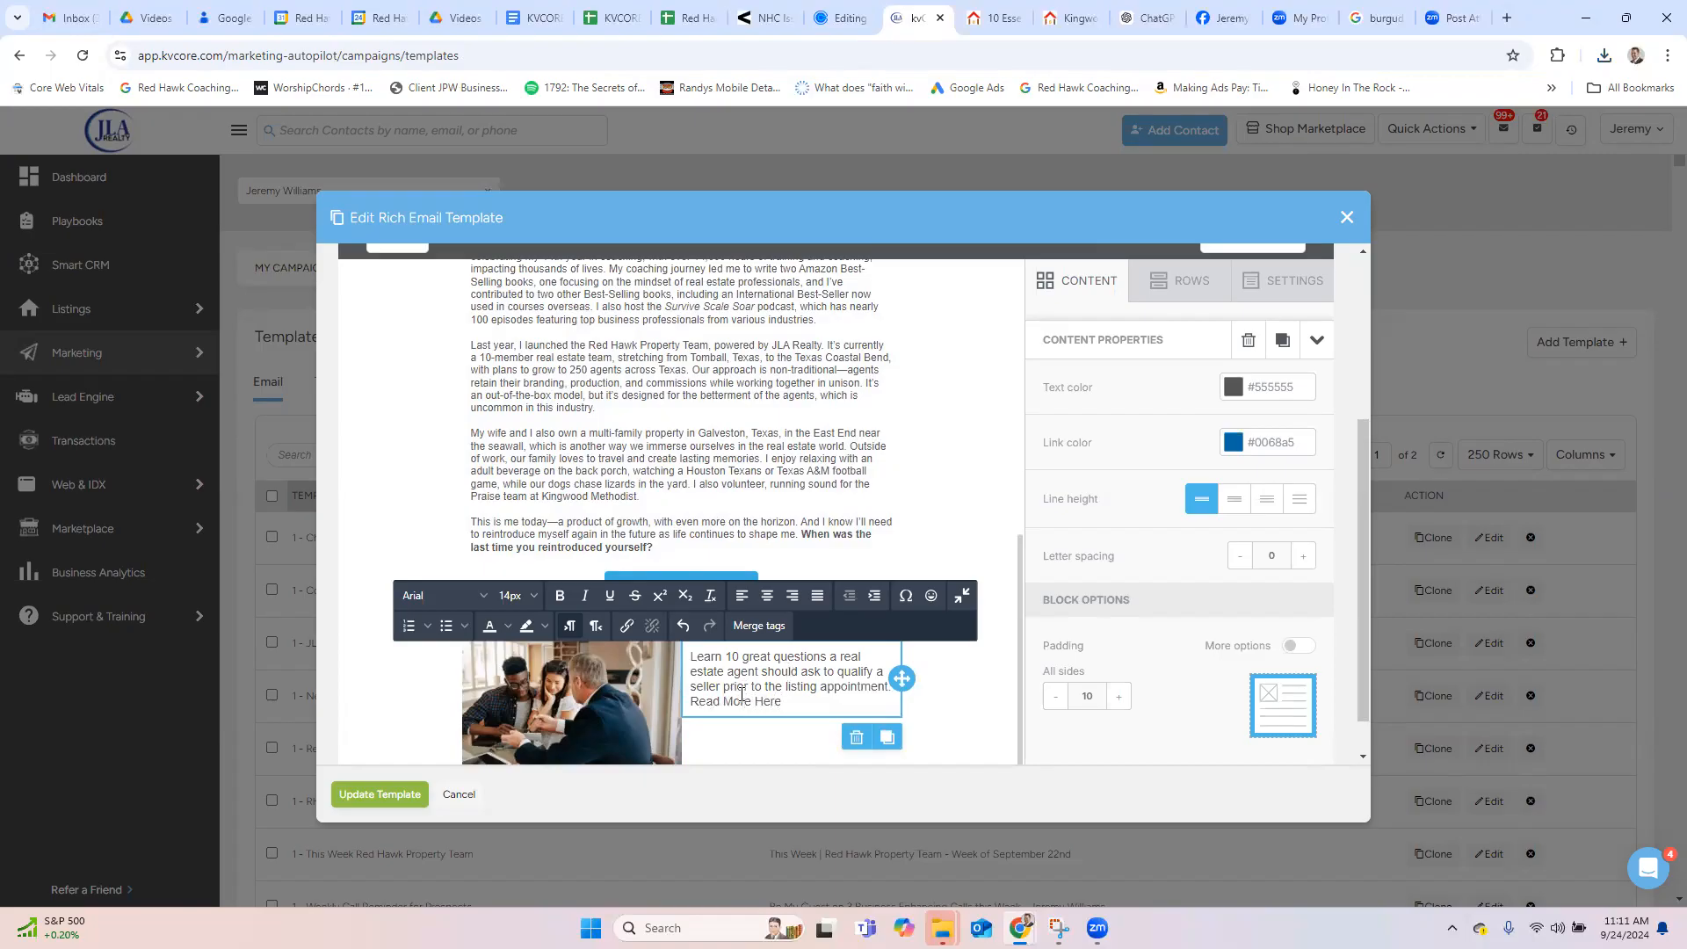
Step: Link the "Read More Here" text to the copied blog post address, underlined and opening in a new window
left_click_drag(784, 703, 682, 694)
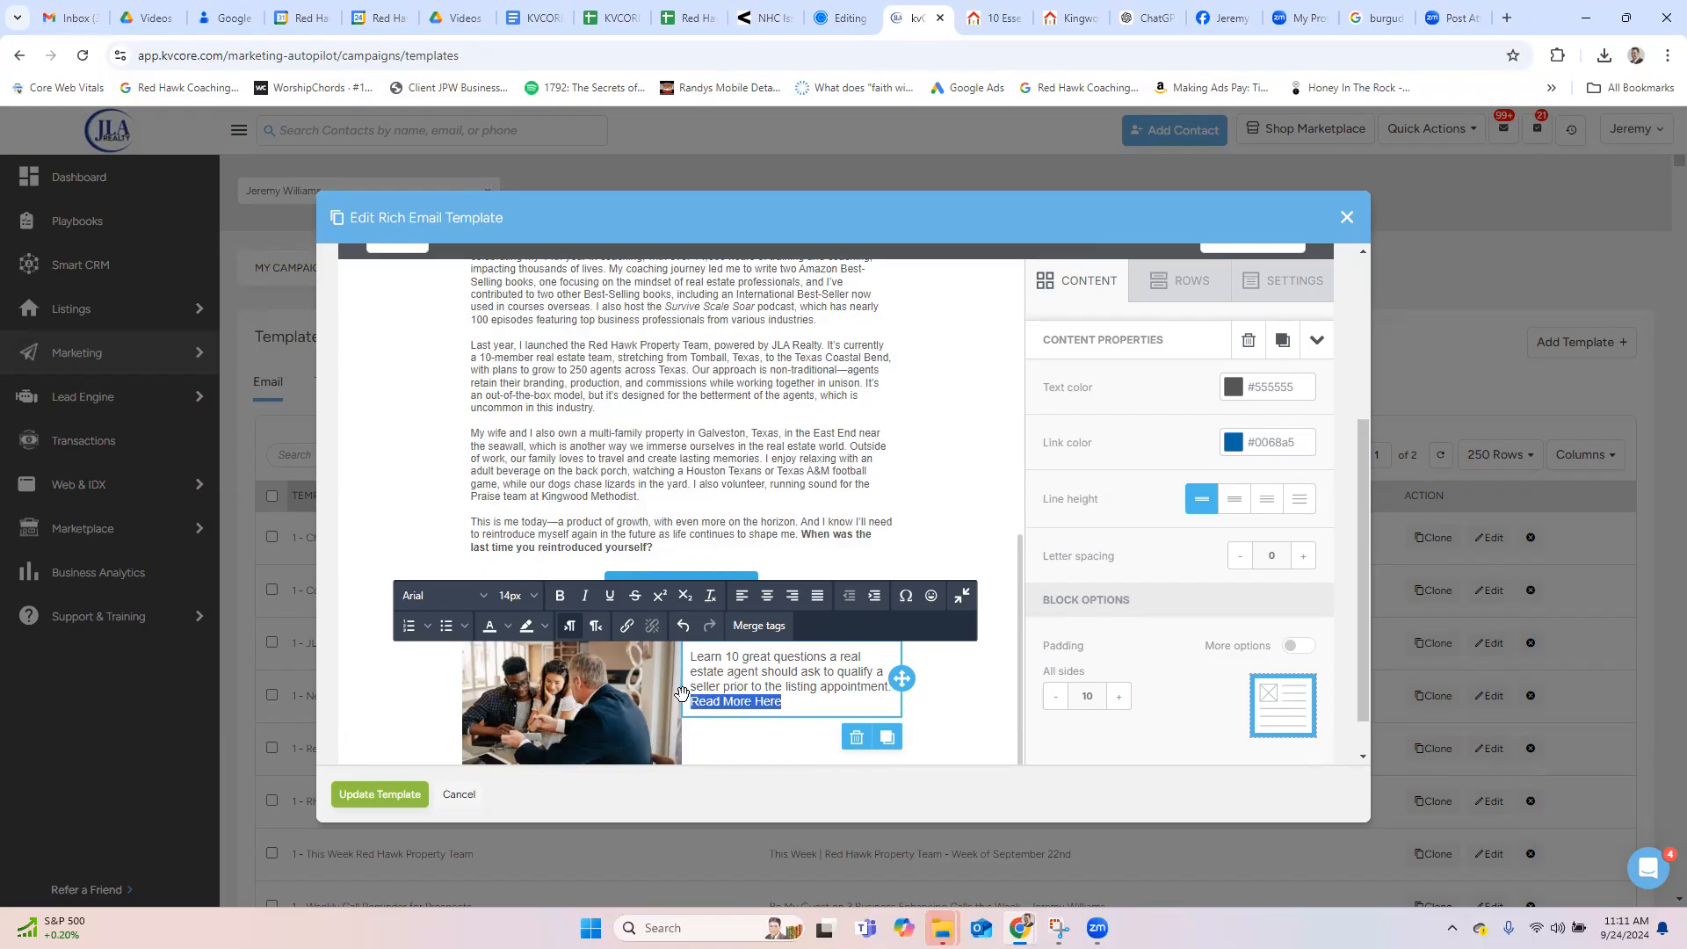
left_click(628, 625)
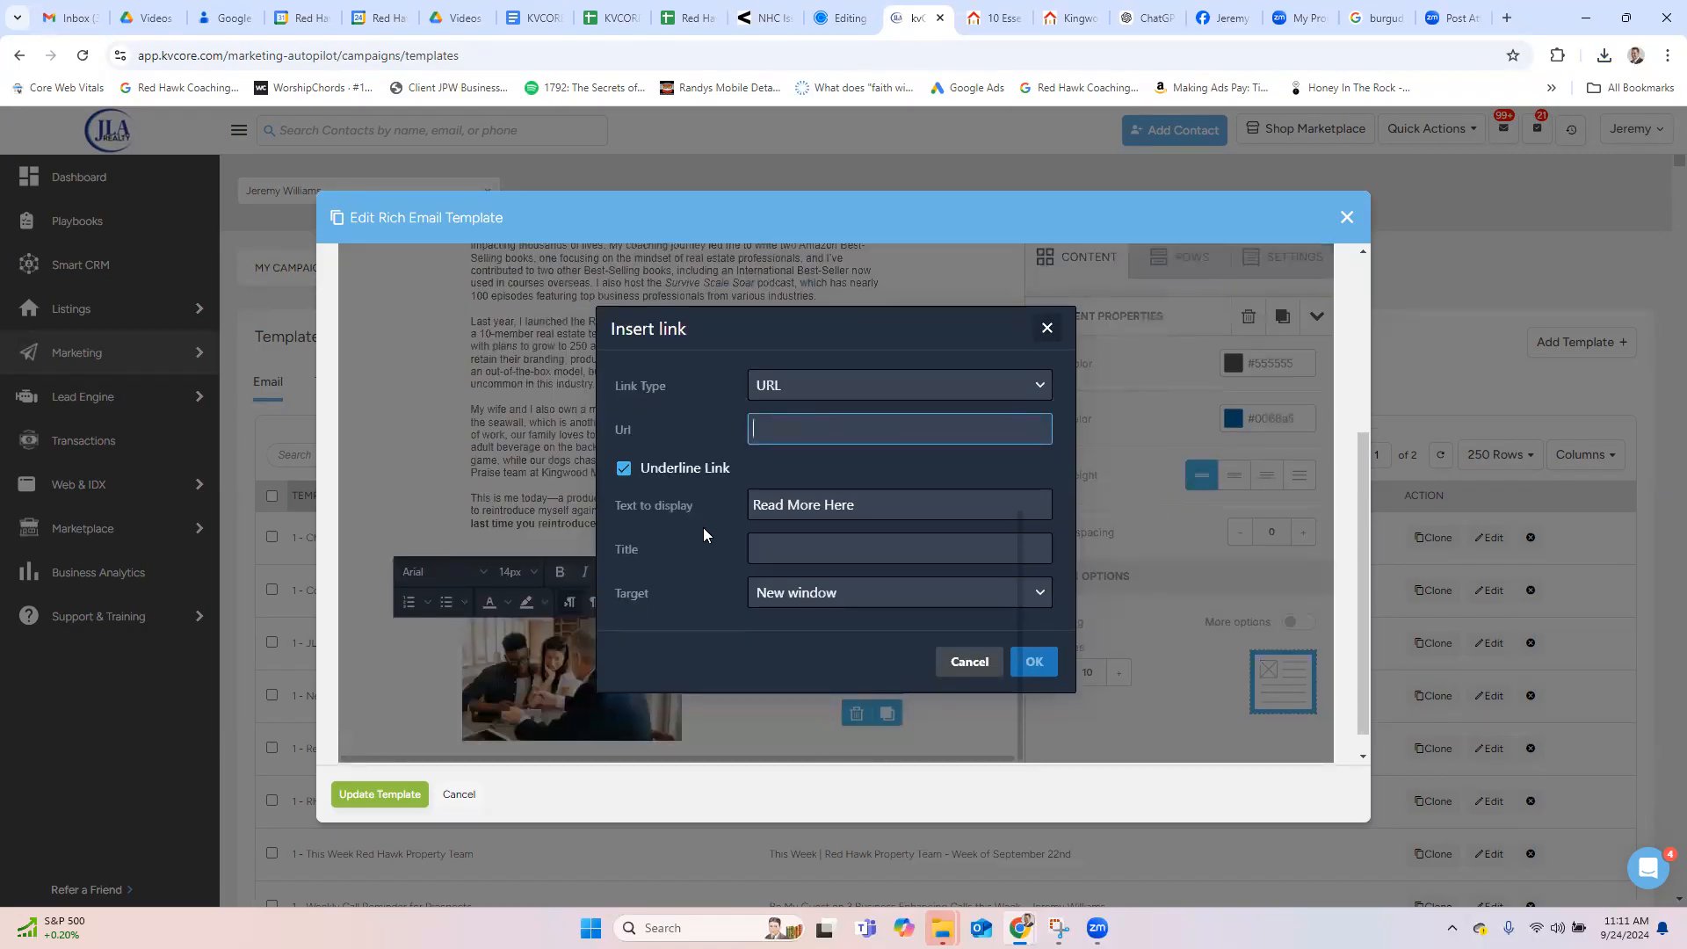
key("ctrl+v")
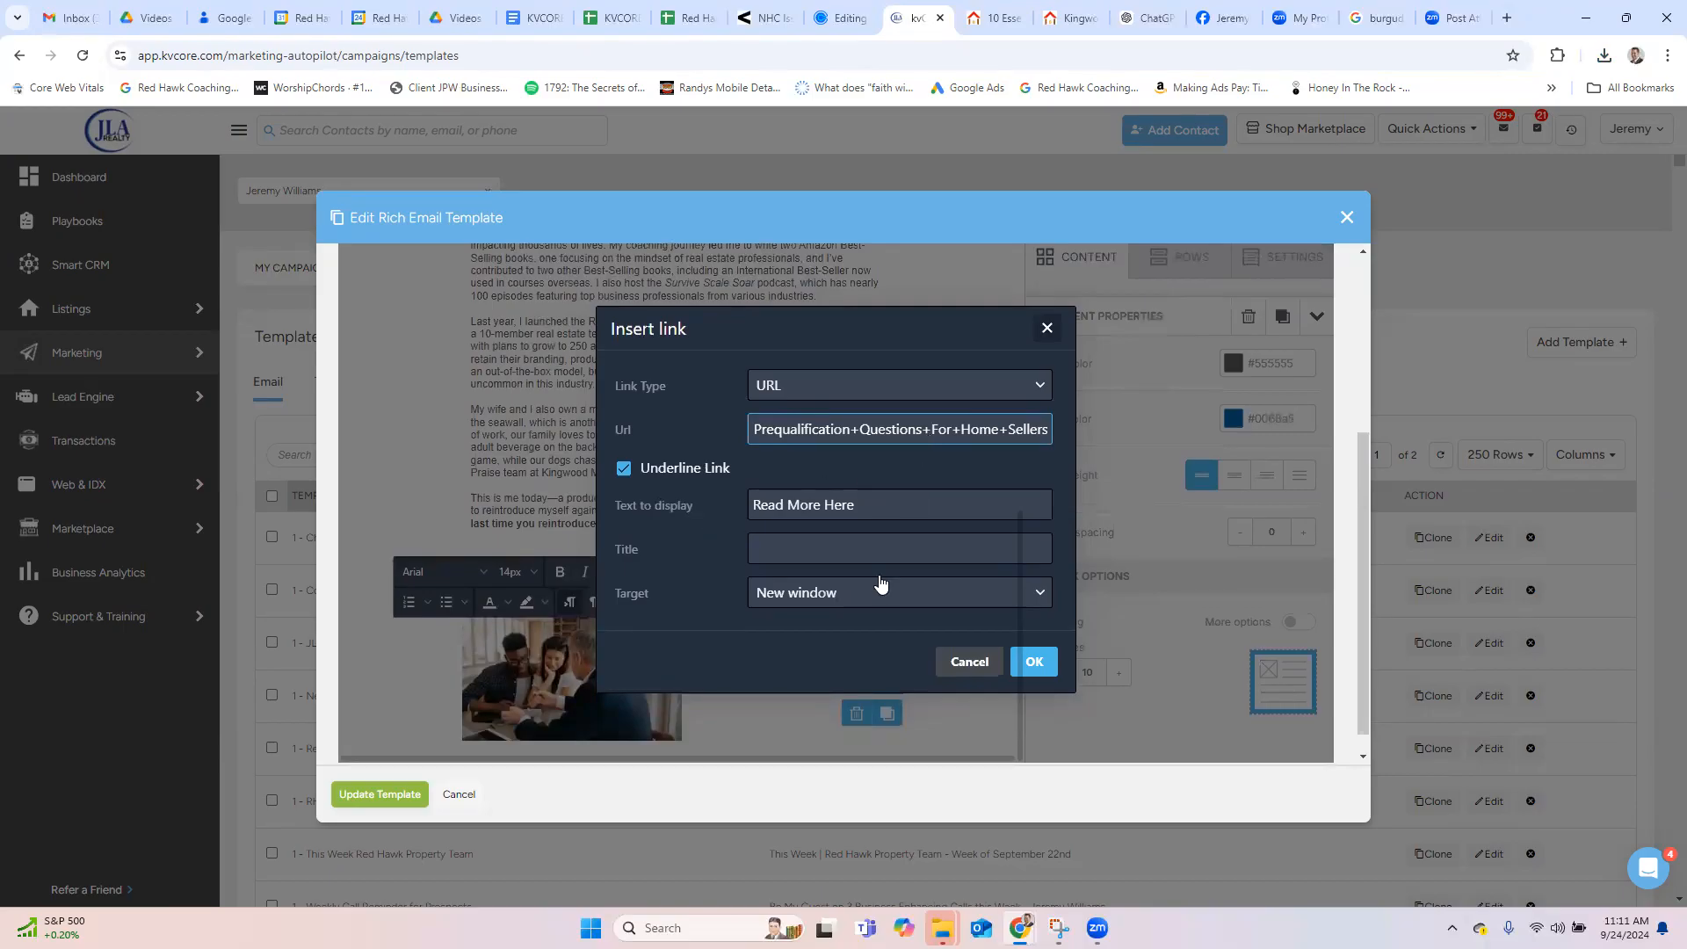
left_click(1033, 664)
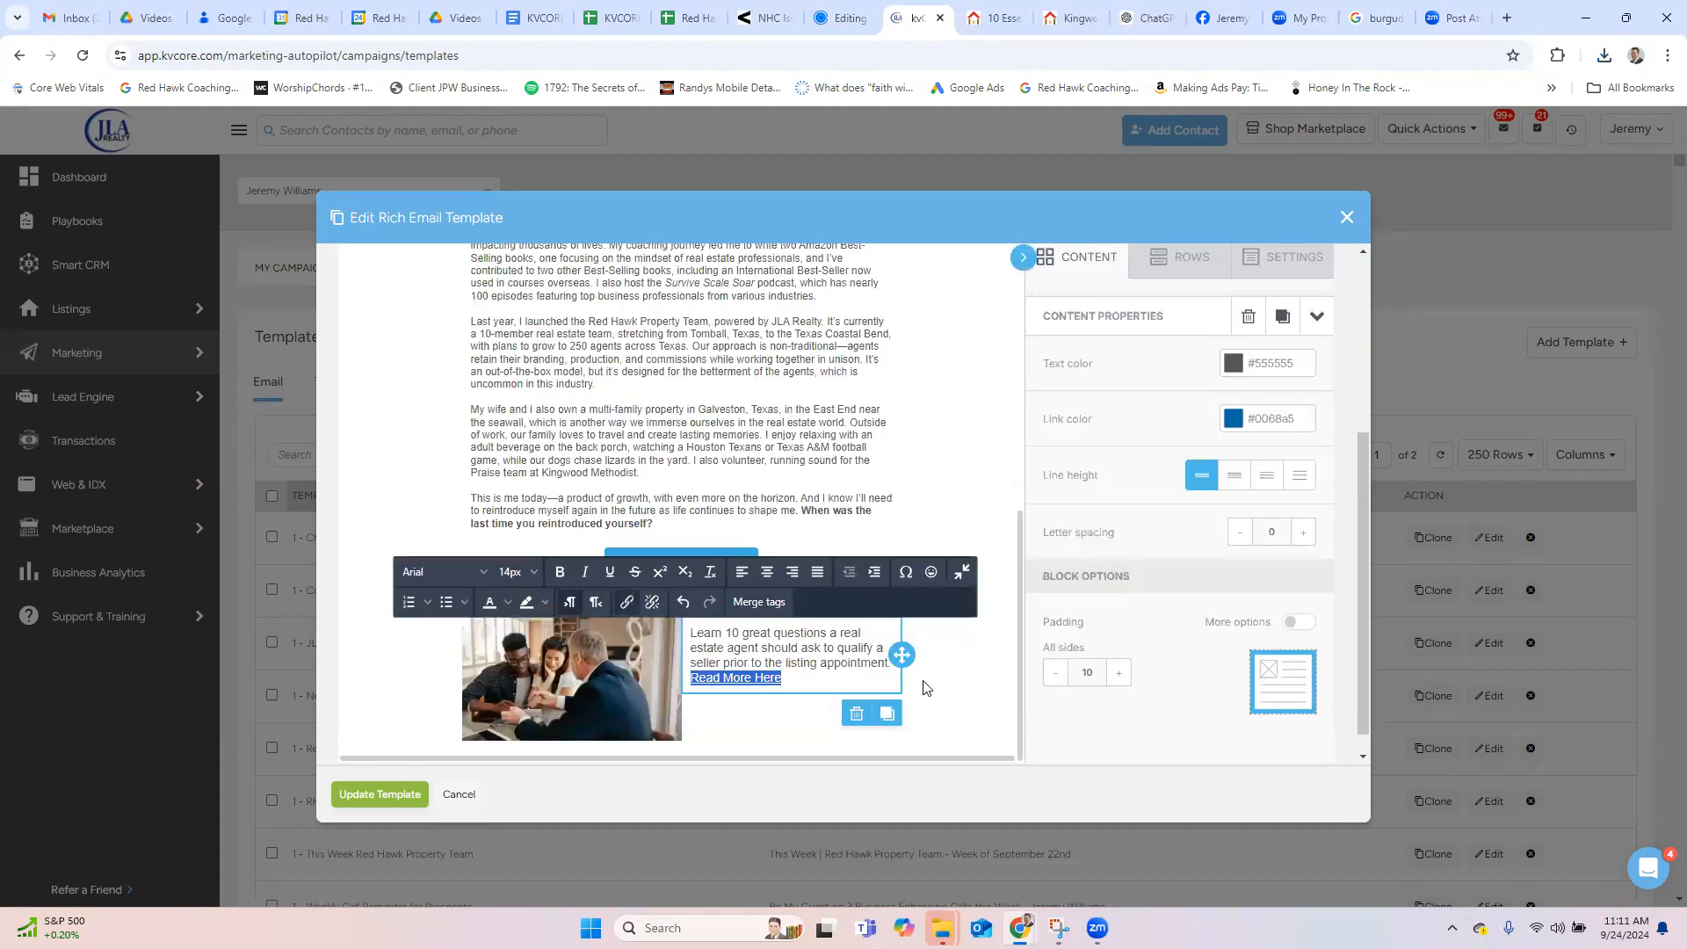
Step: Make the "Read More Here" link in the blog text block bold
left_click(852, 677)
left_click_drag(799, 678, 690, 681)
left_click(560, 572)
left_click(836, 651)
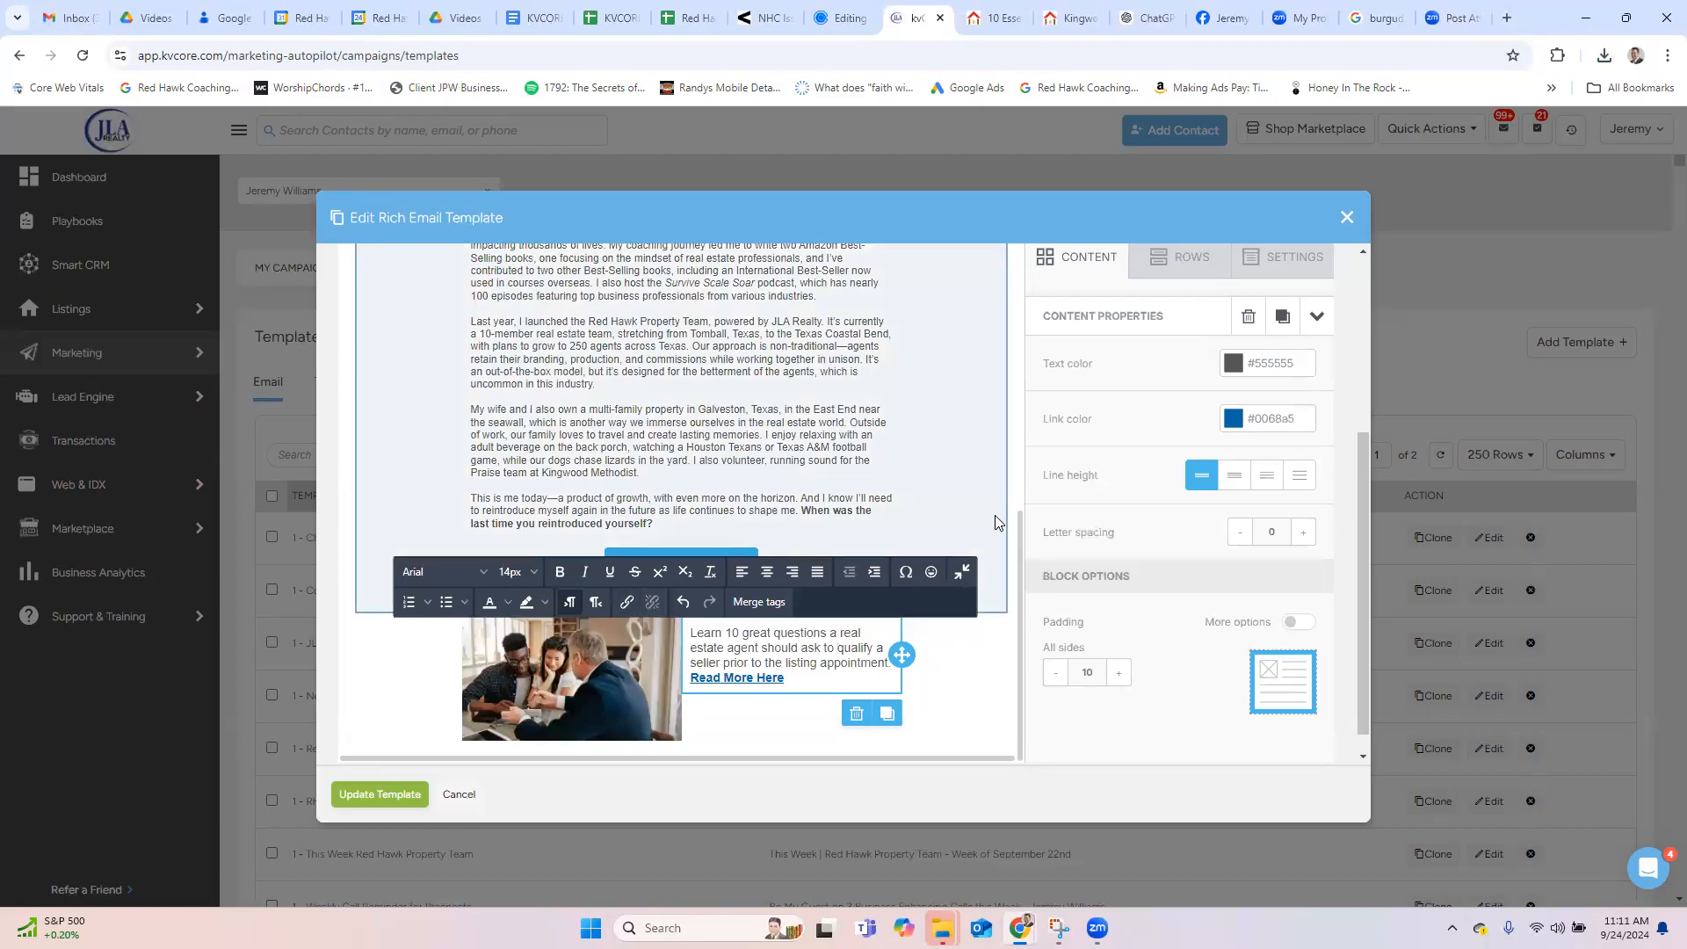
left_click(1013, 488)
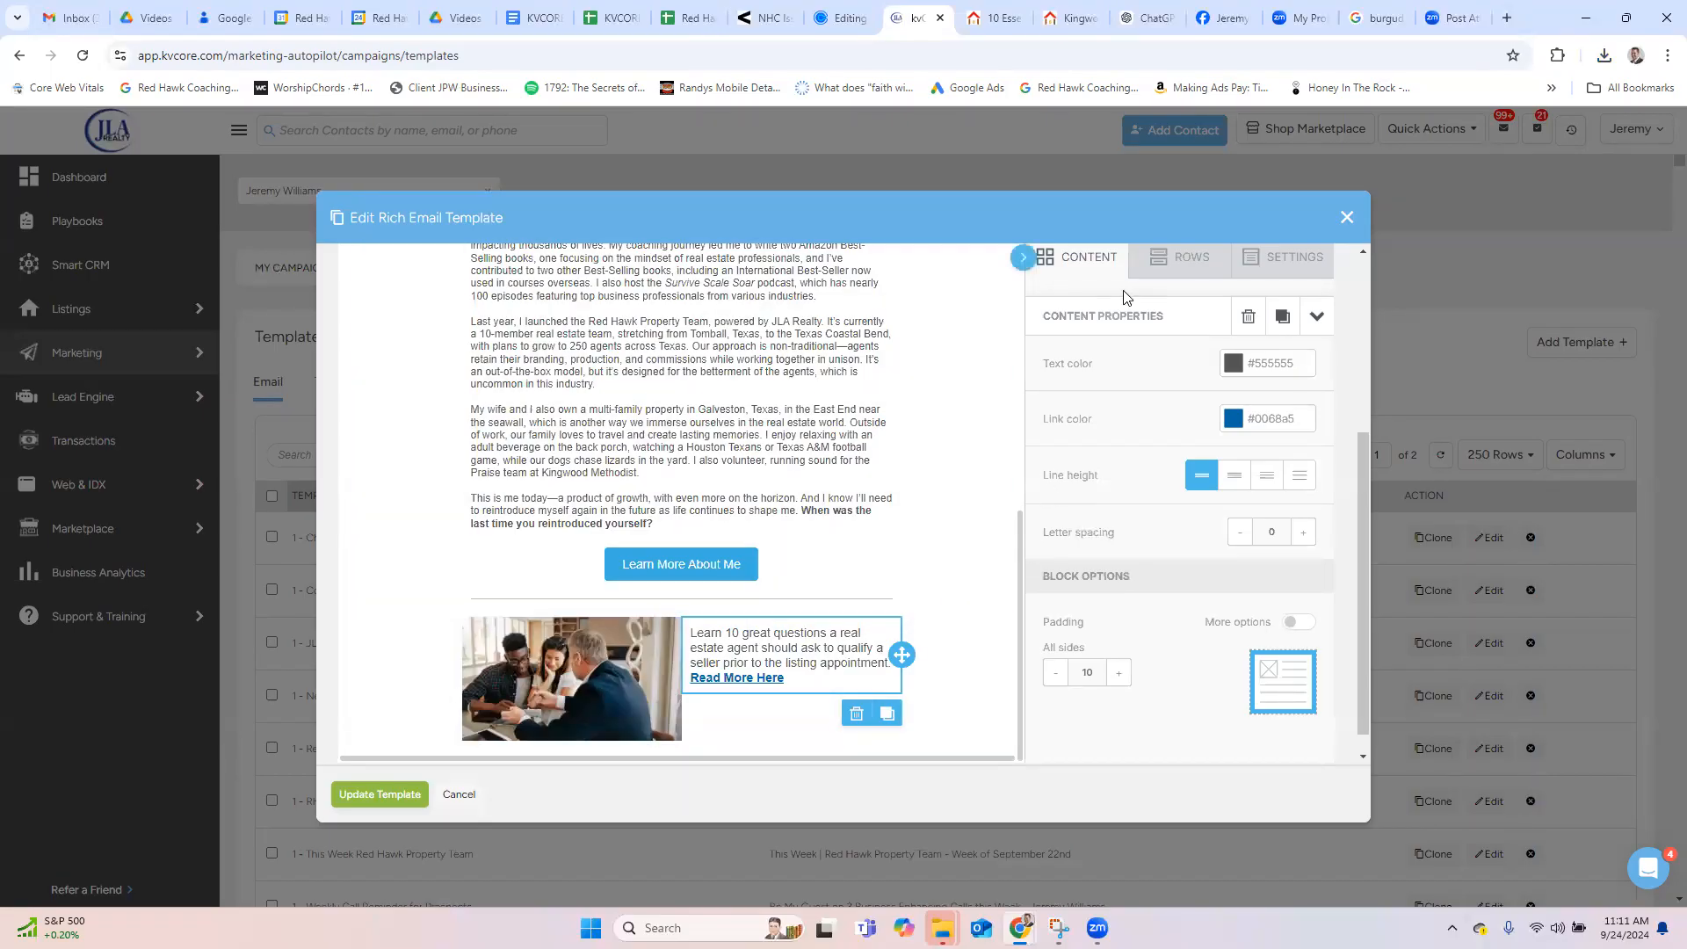
Step: Add a single-column row below the blog post section and place a divider in it
left_click(1164, 275)
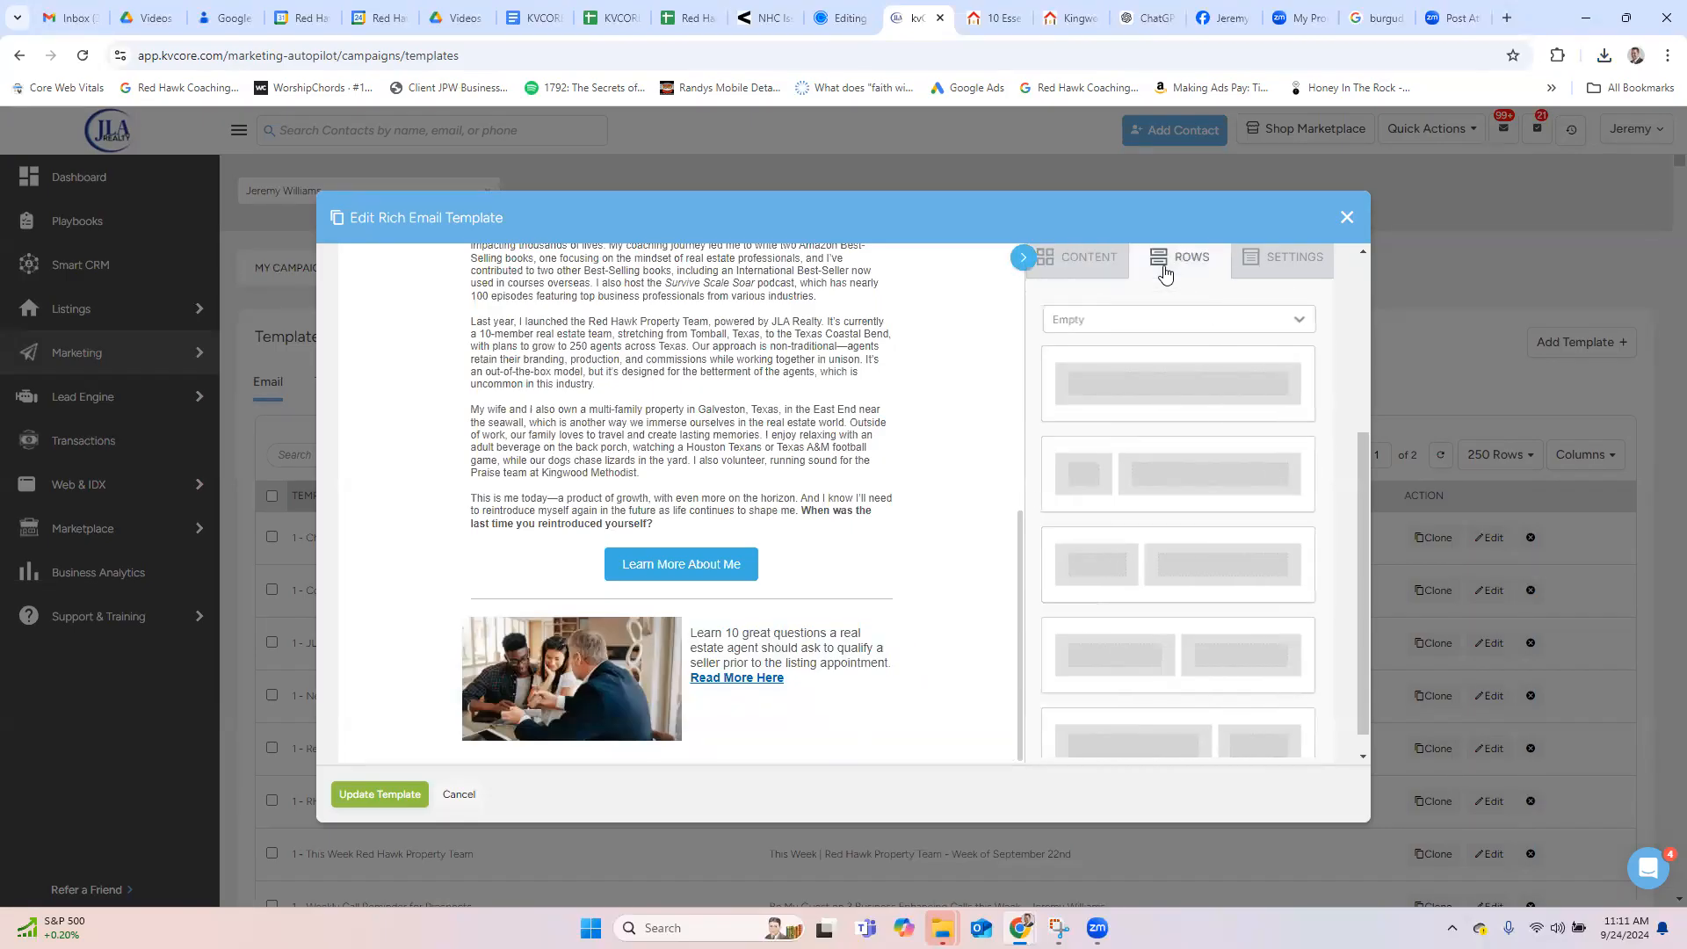
left_click_drag(1180, 377, 817, 716)
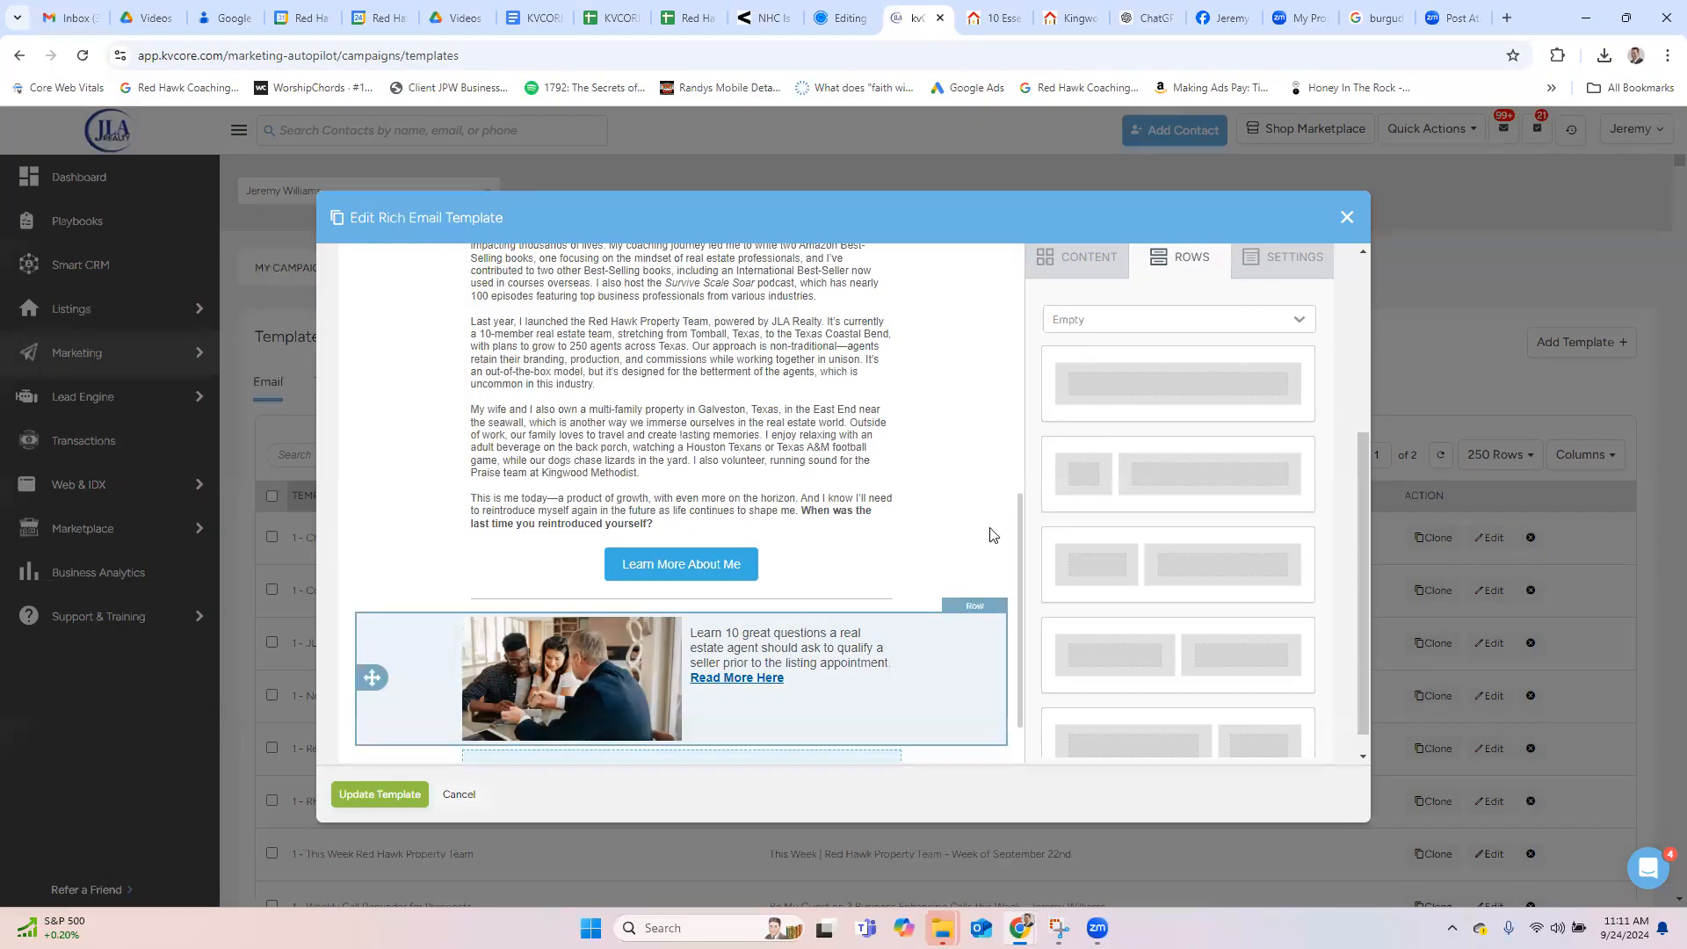
left_click(1061, 261)
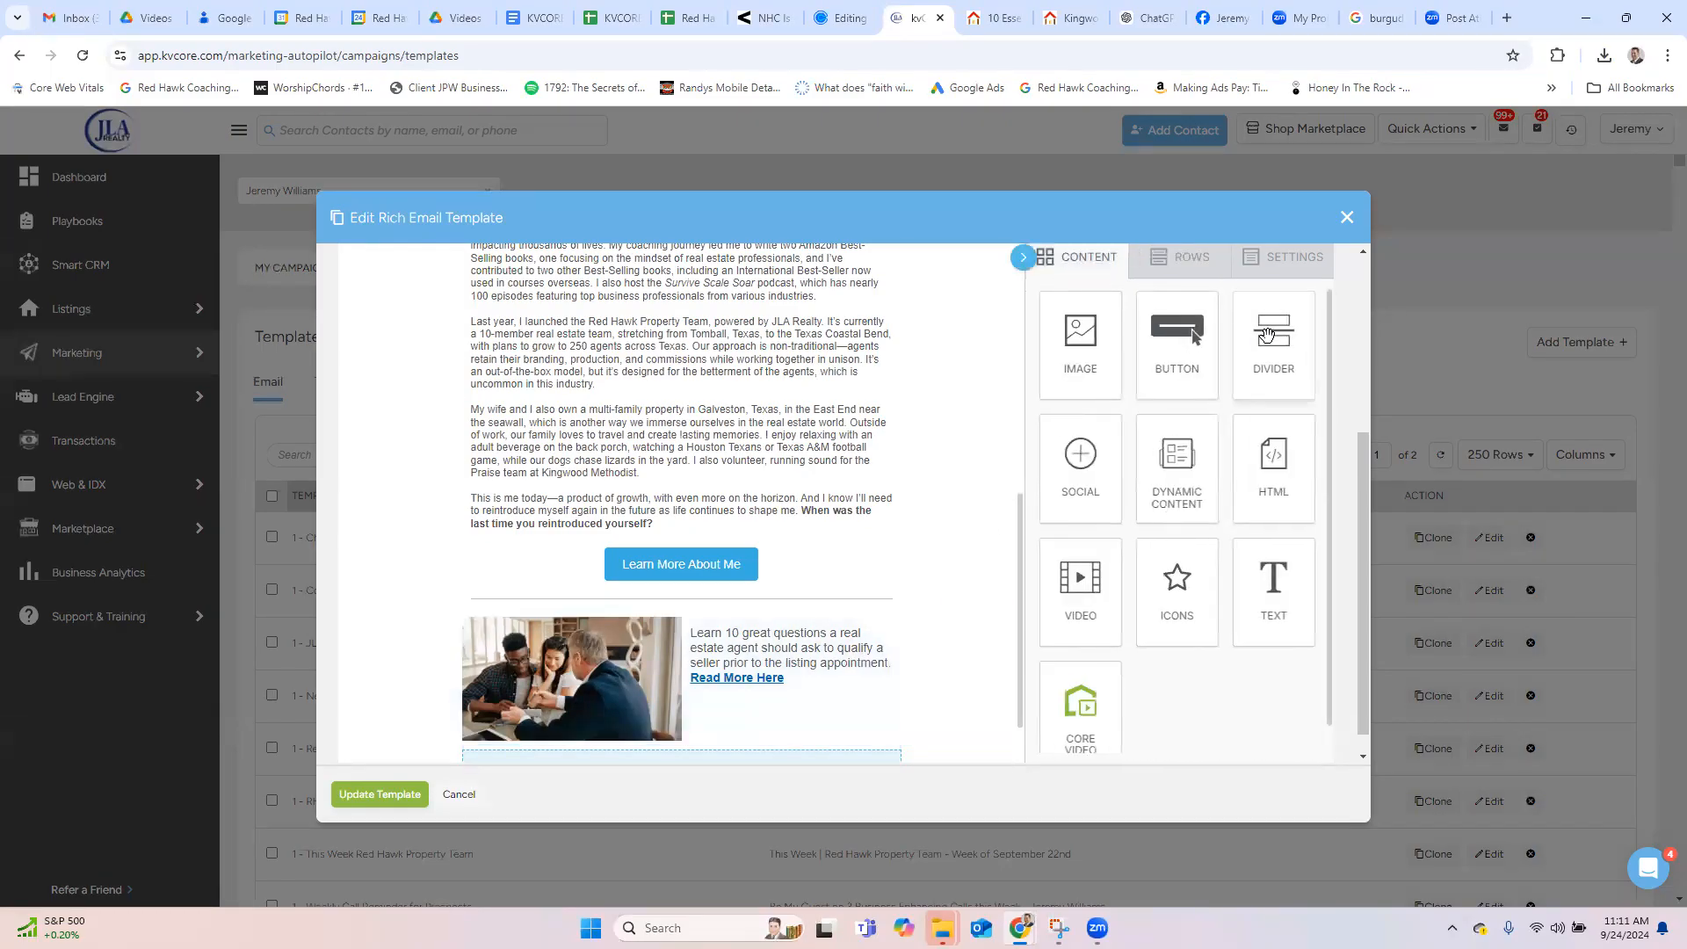
left_click_drag(1268, 334, 838, 748)
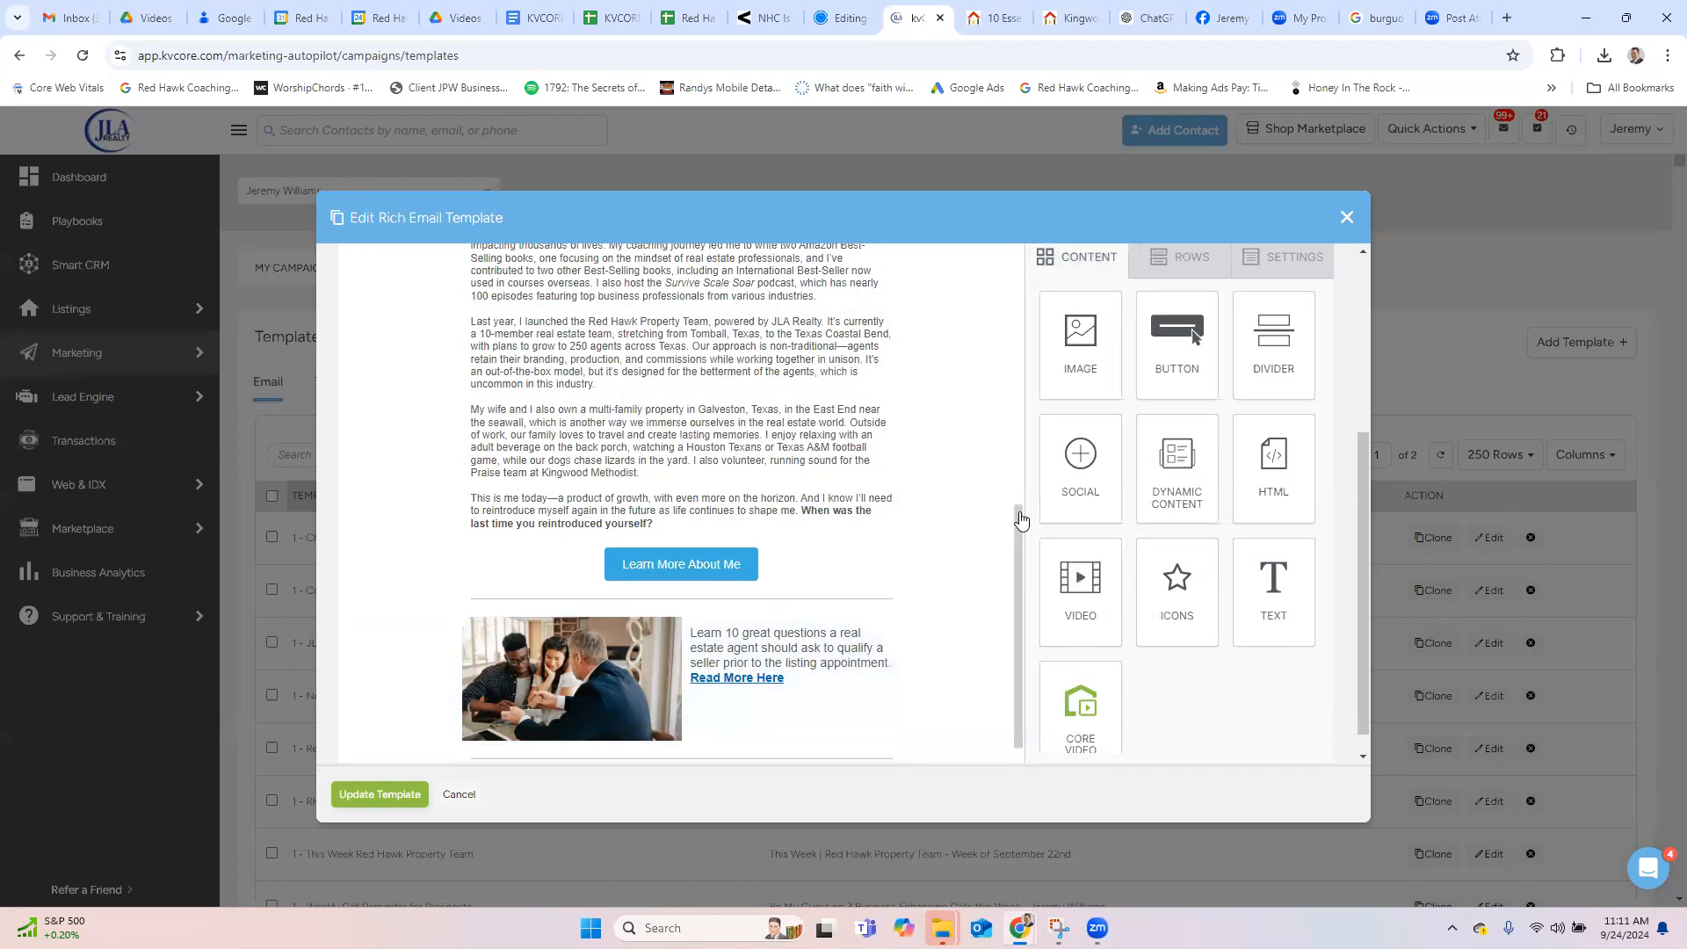
left_click_drag(1017, 520, 1017, 604)
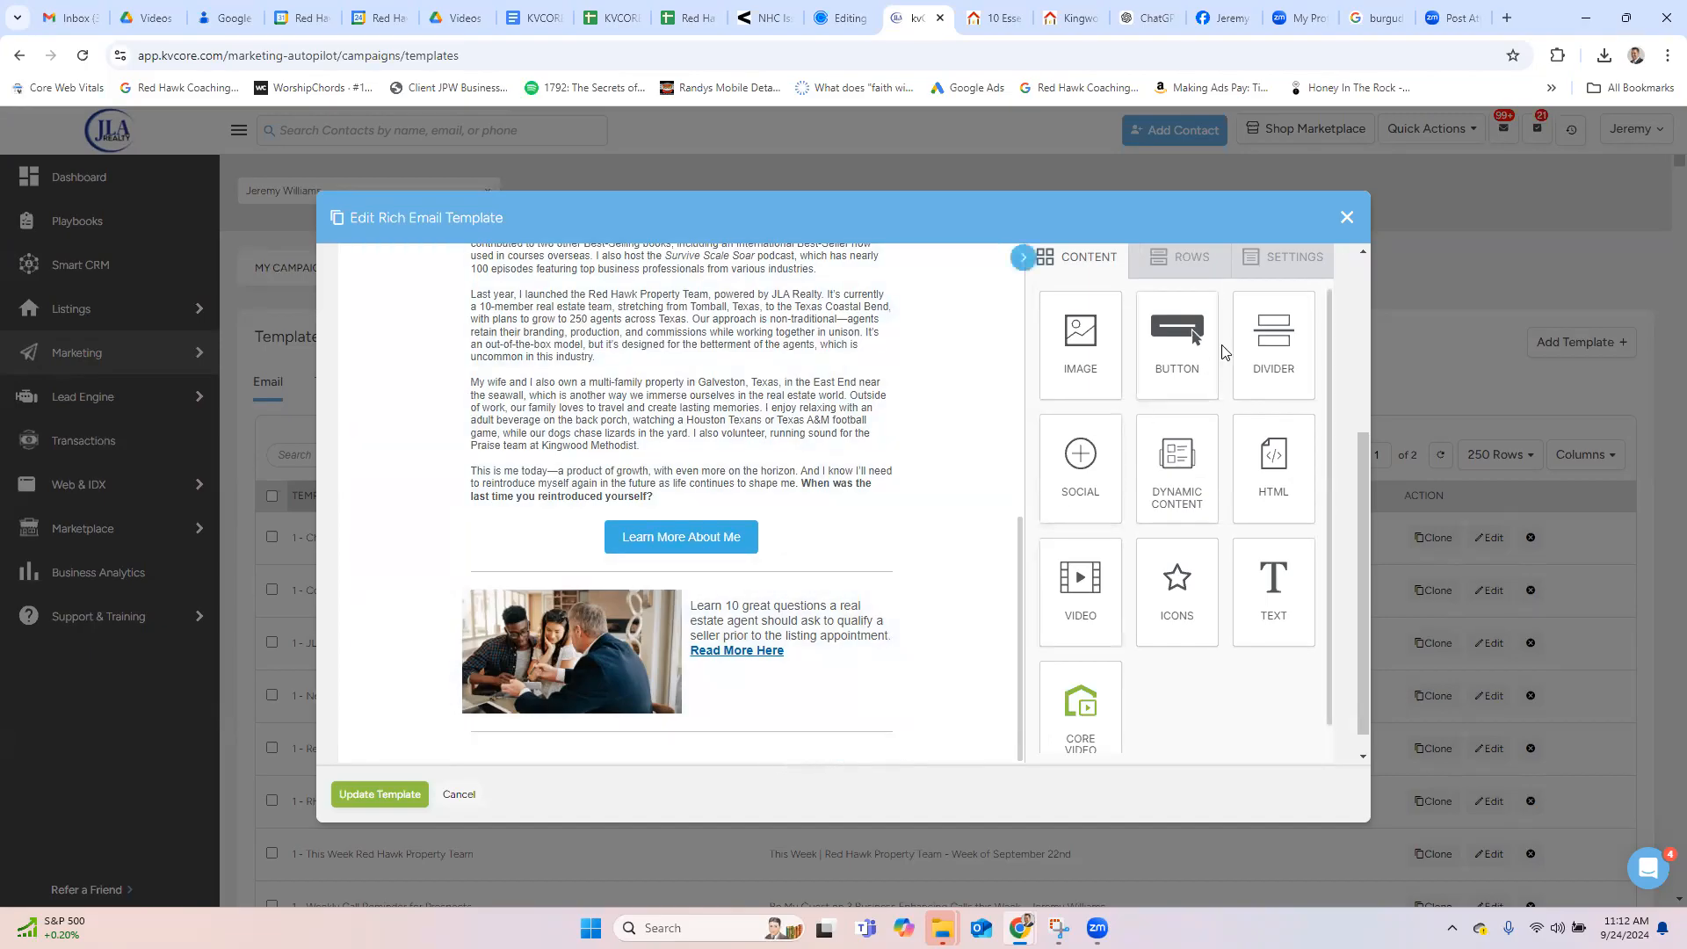
Step: Add a two-column row below the divider, with an image block in its left column and a text block in its right column
left_click(1195, 273)
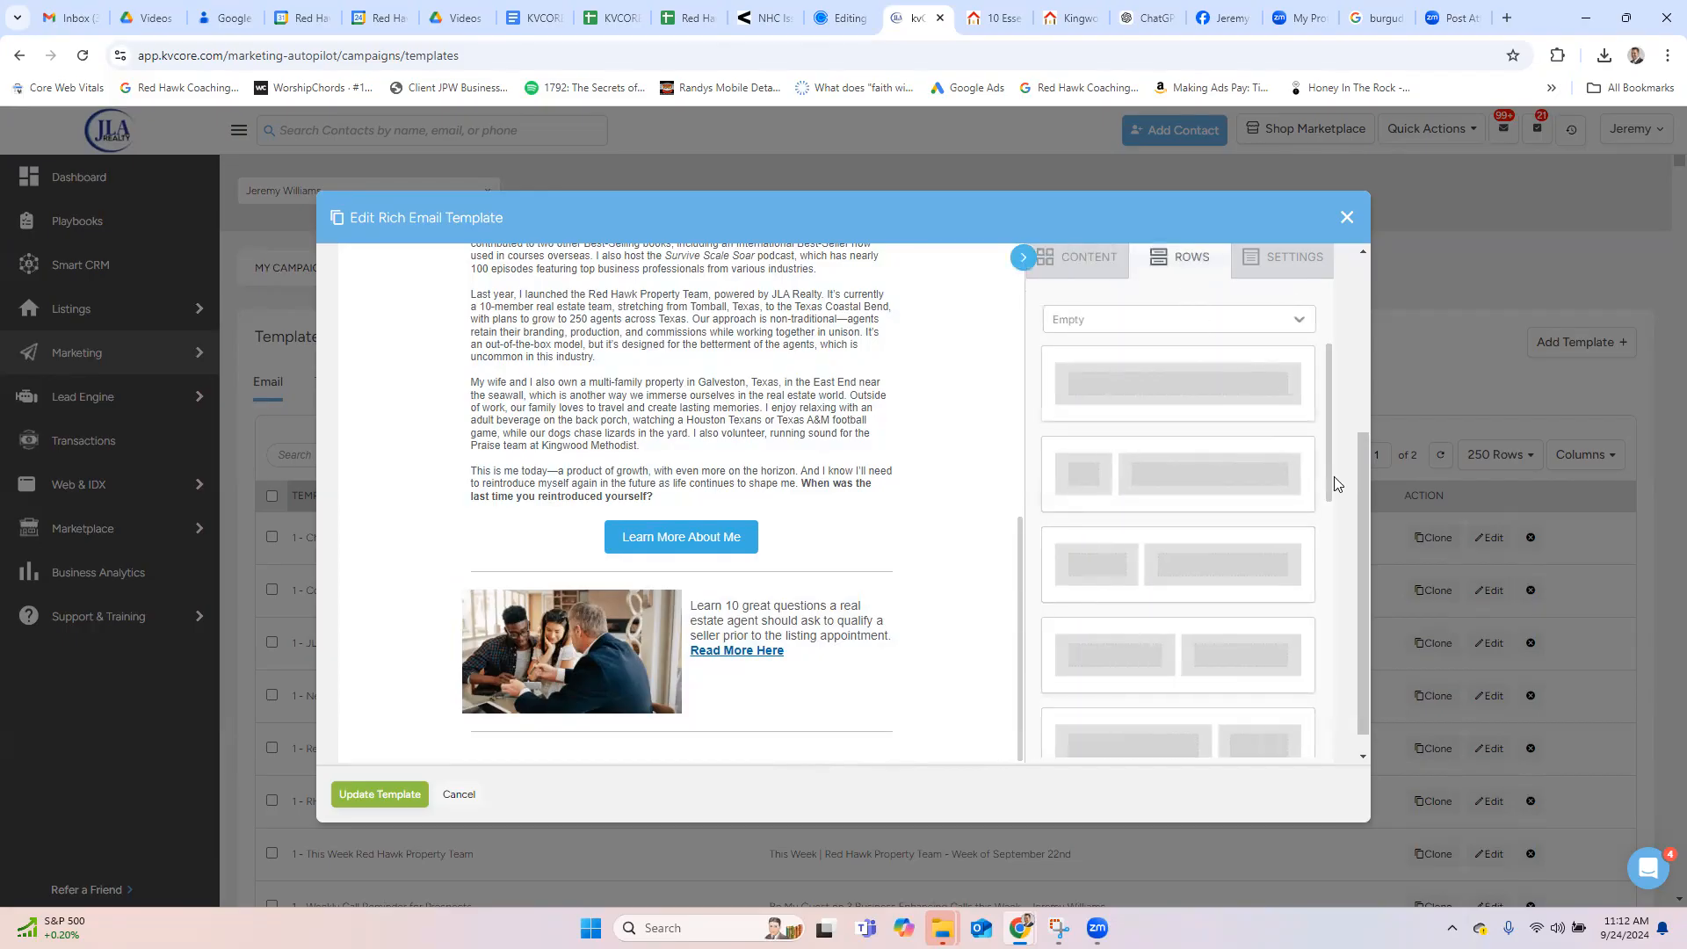
left_click_drag(1216, 648, 911, 750)
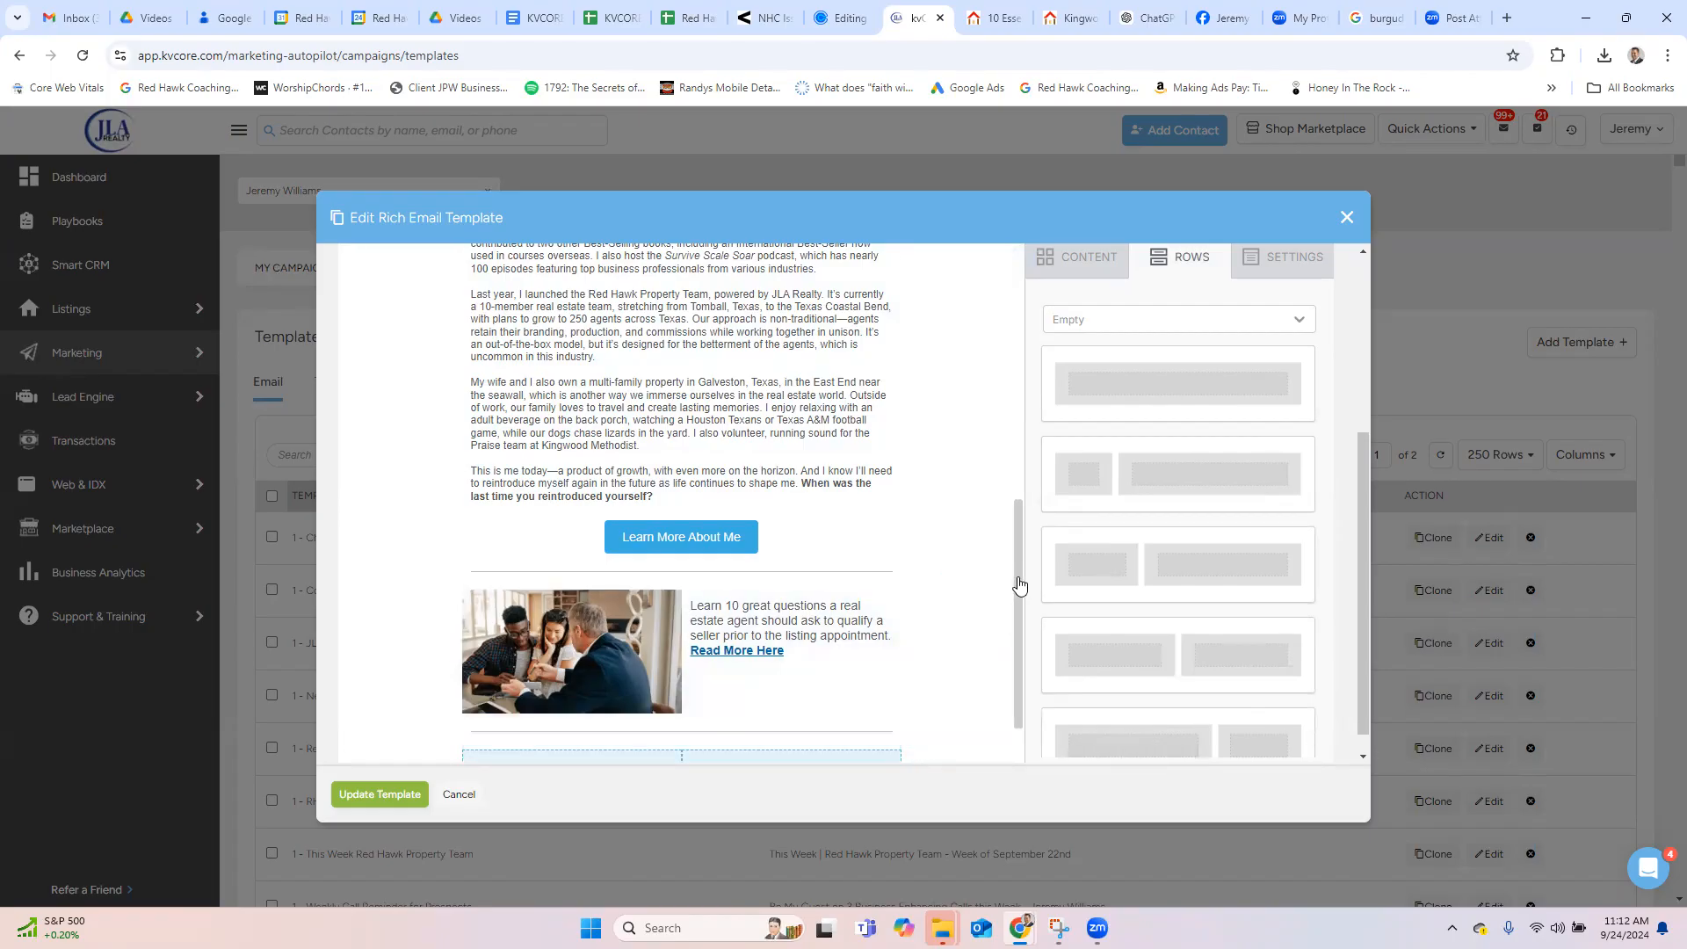
left_click_drag(1016, 583, 1023, 696)
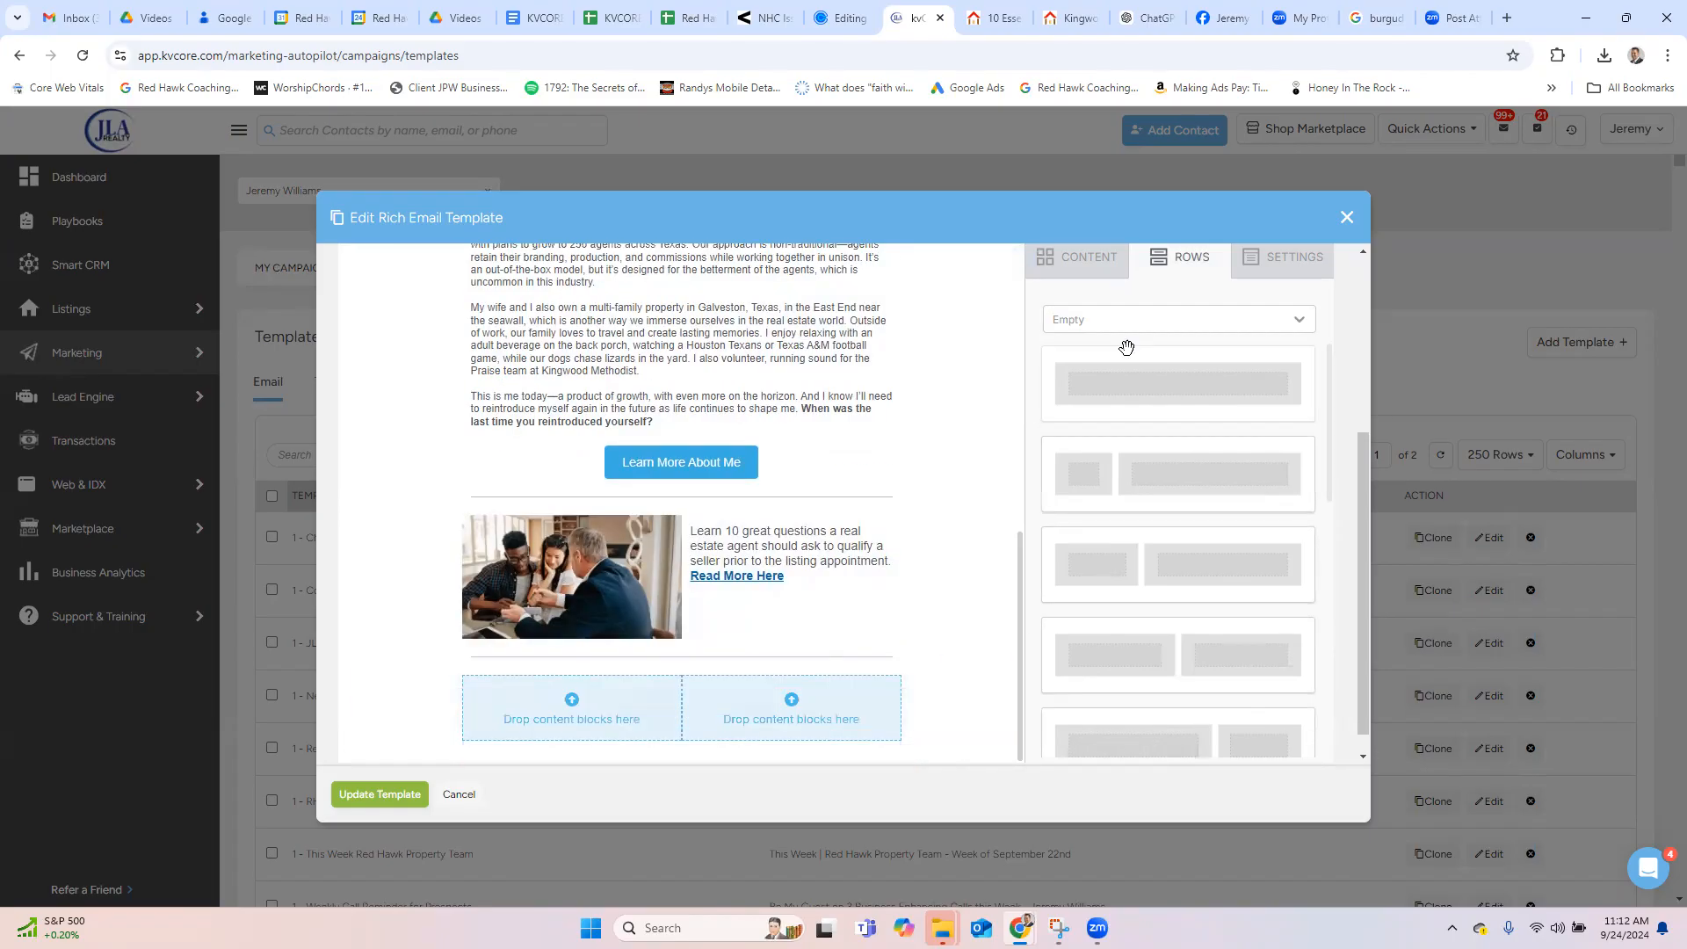
left_click(1099, 276)
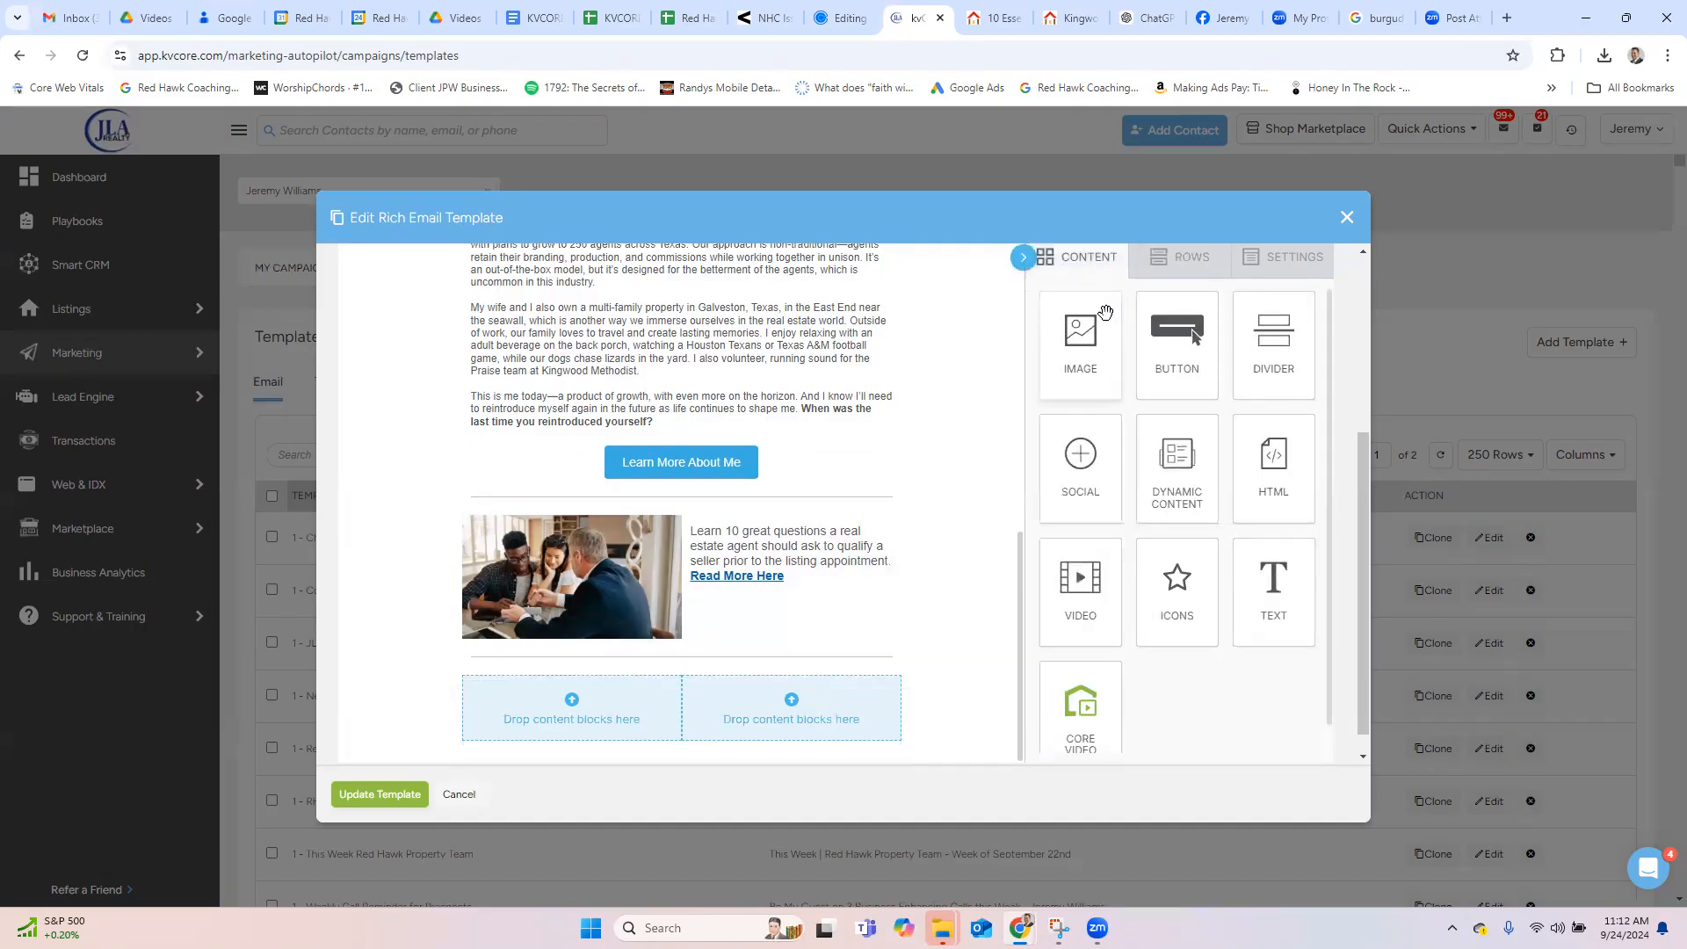
left_click_drag(1088, 338, 659, 683)
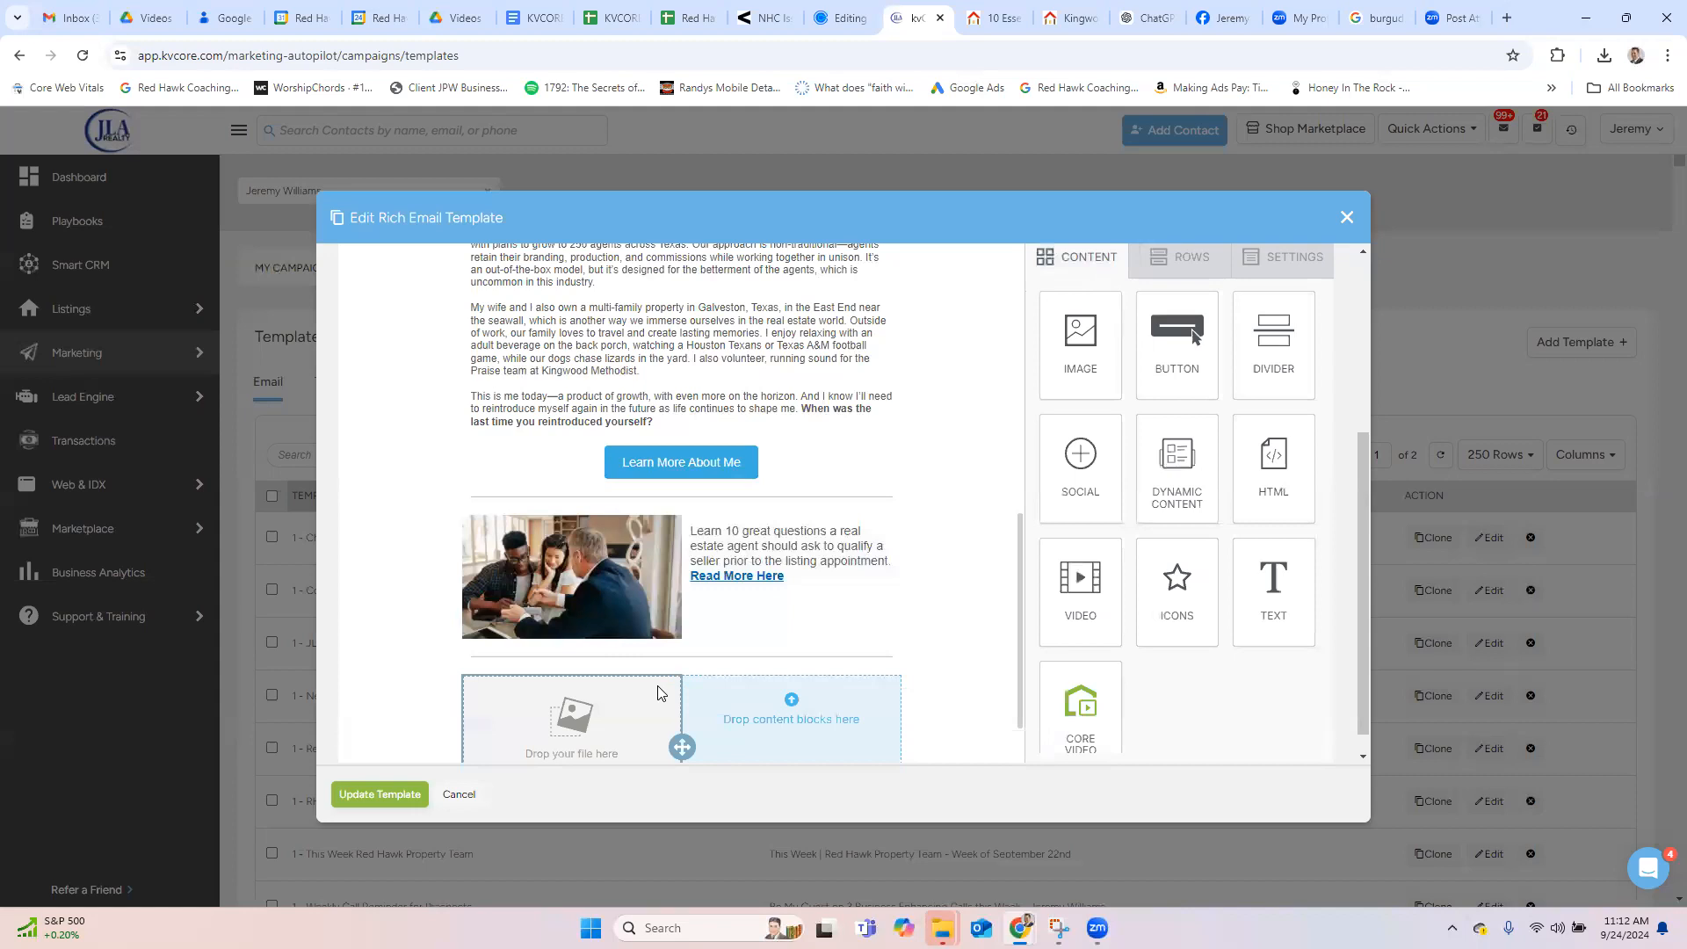
left_click_drag(1270, 589, 876, 691)
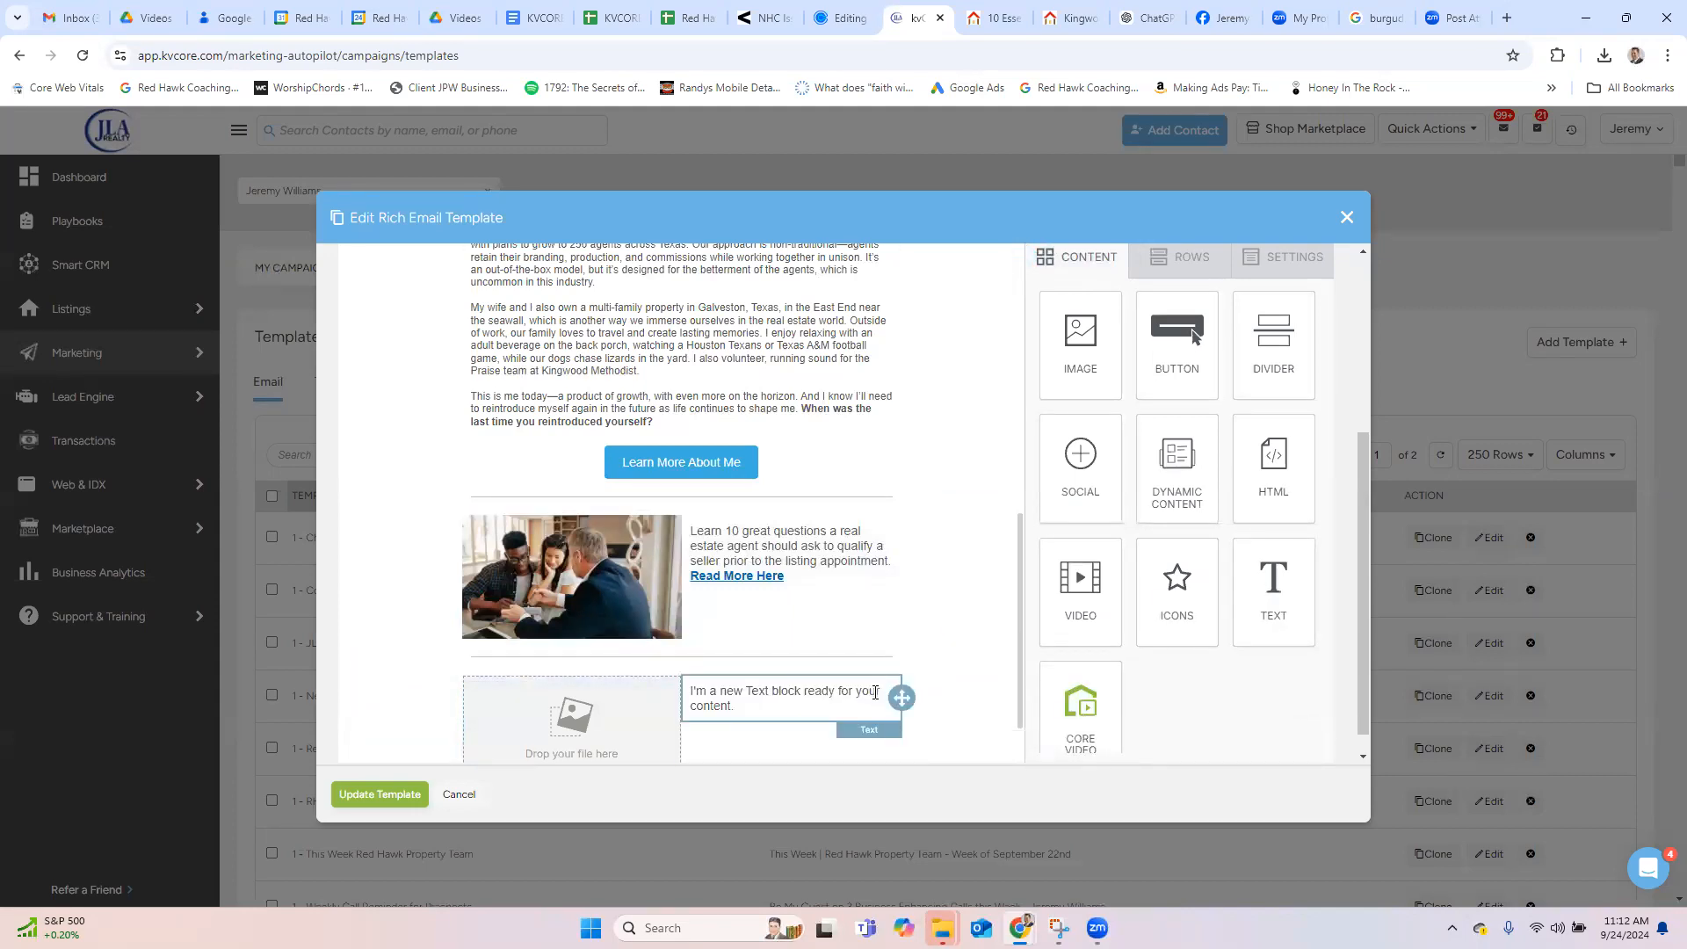
scroll(923, 545, "down", 1)
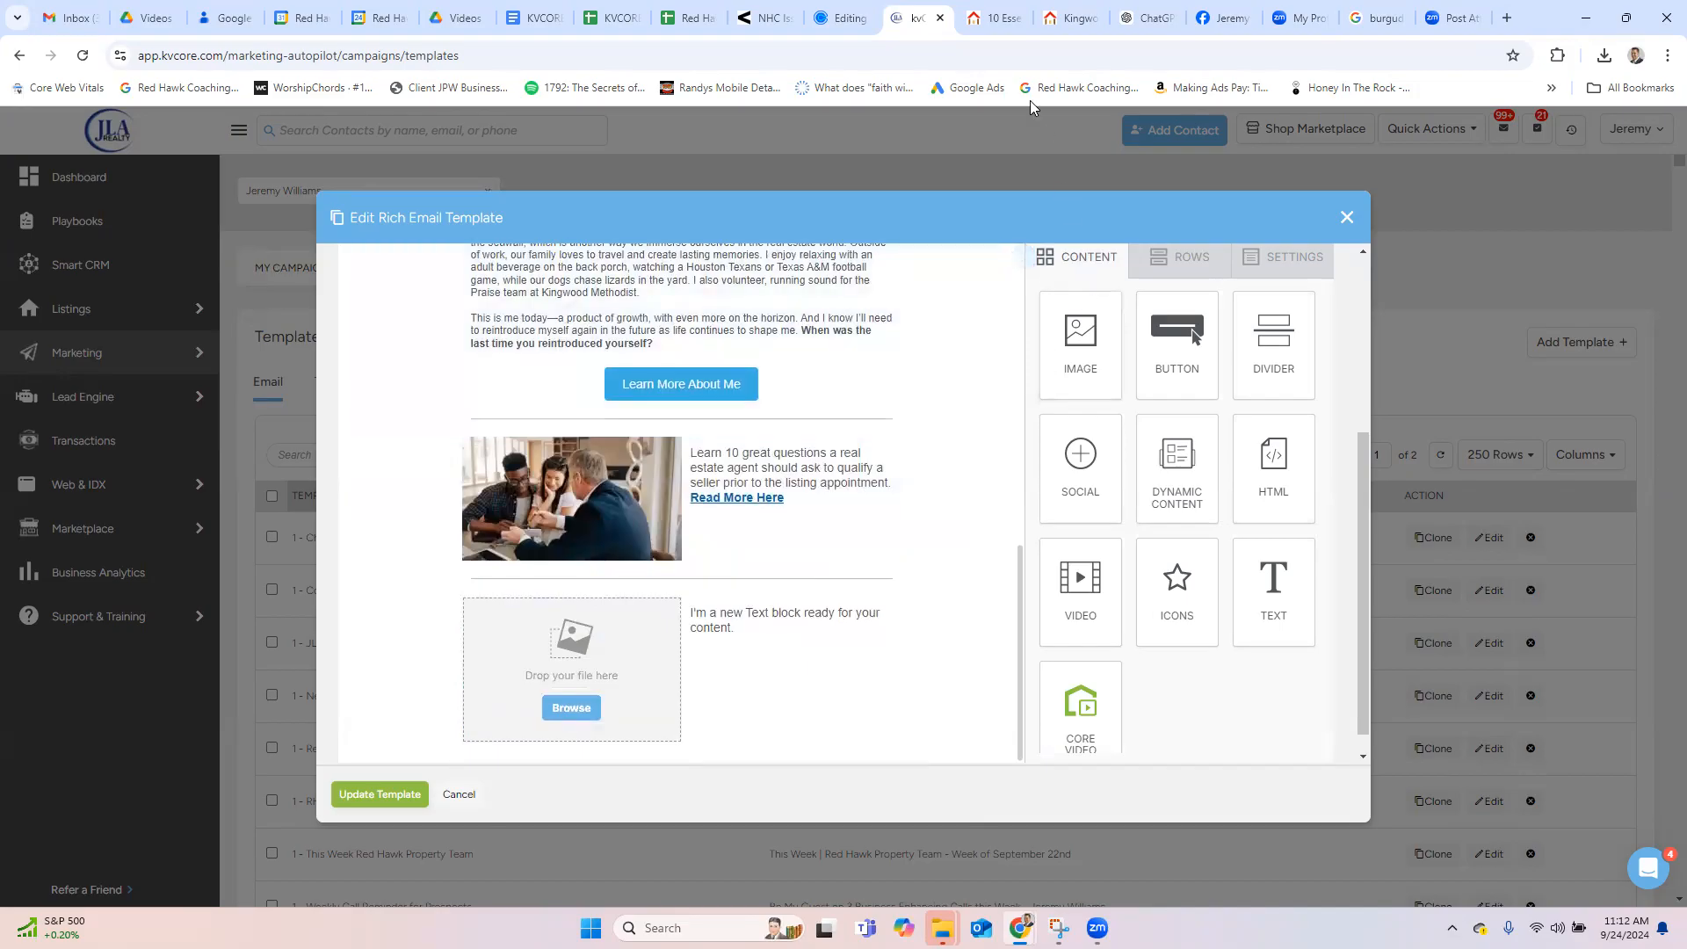
Step: Switch to the realty website, go to its blog and open the post "How to Host a Successful Open House"
left_click(996, 18)
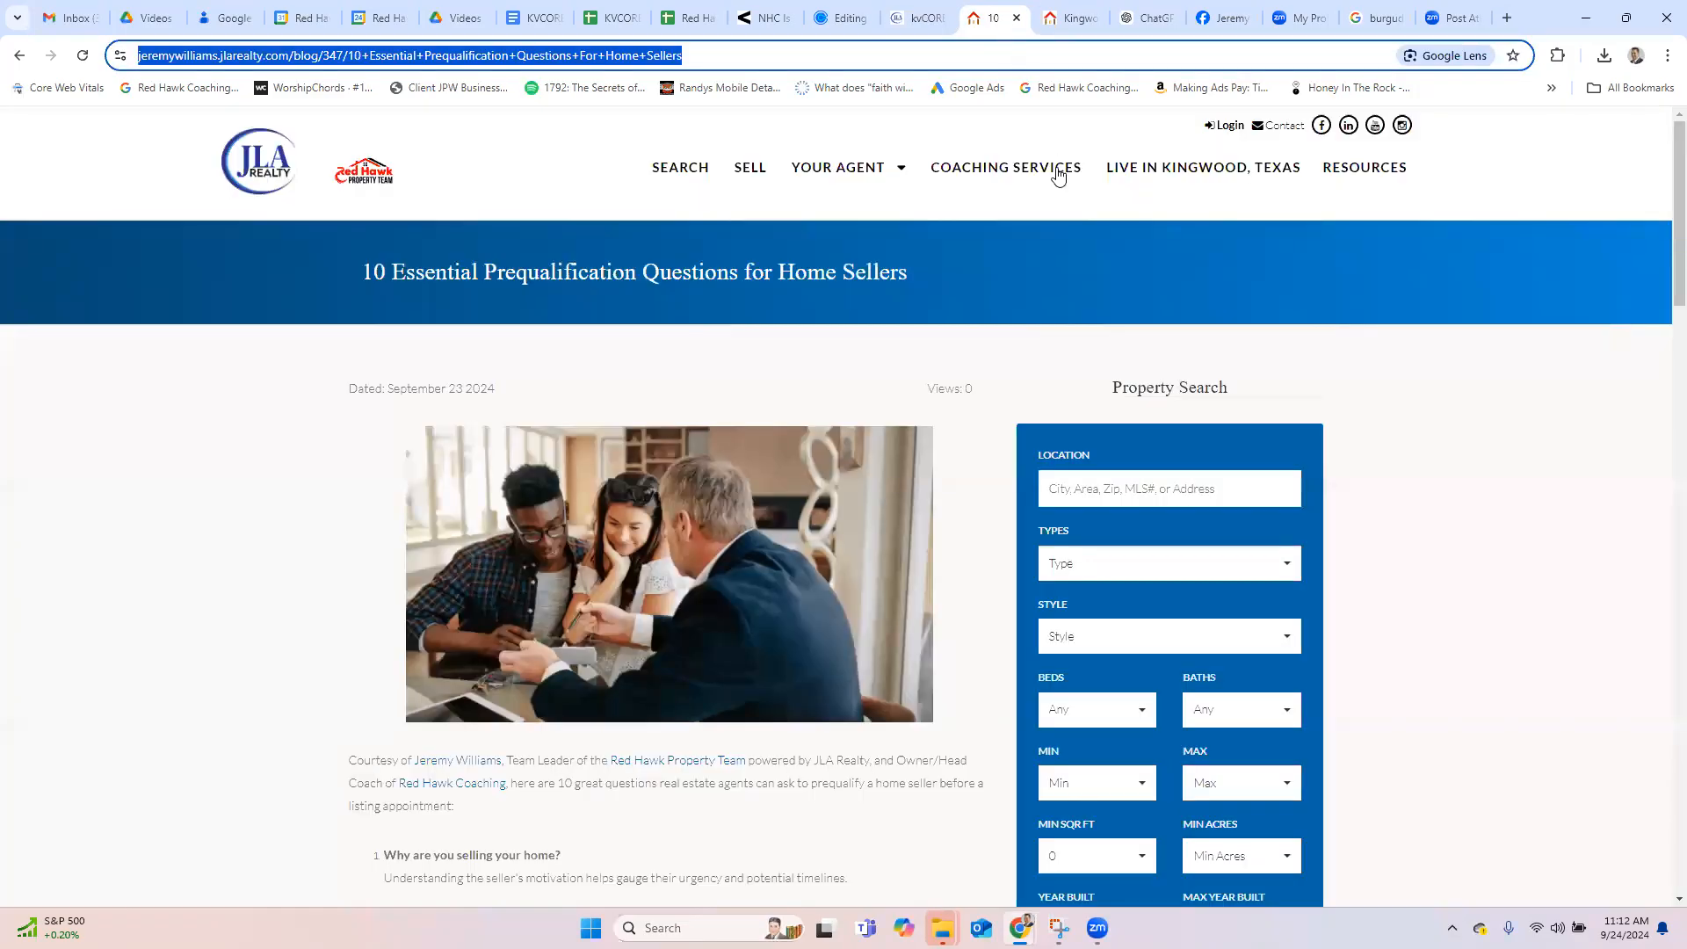
mouse_move(881, 176)
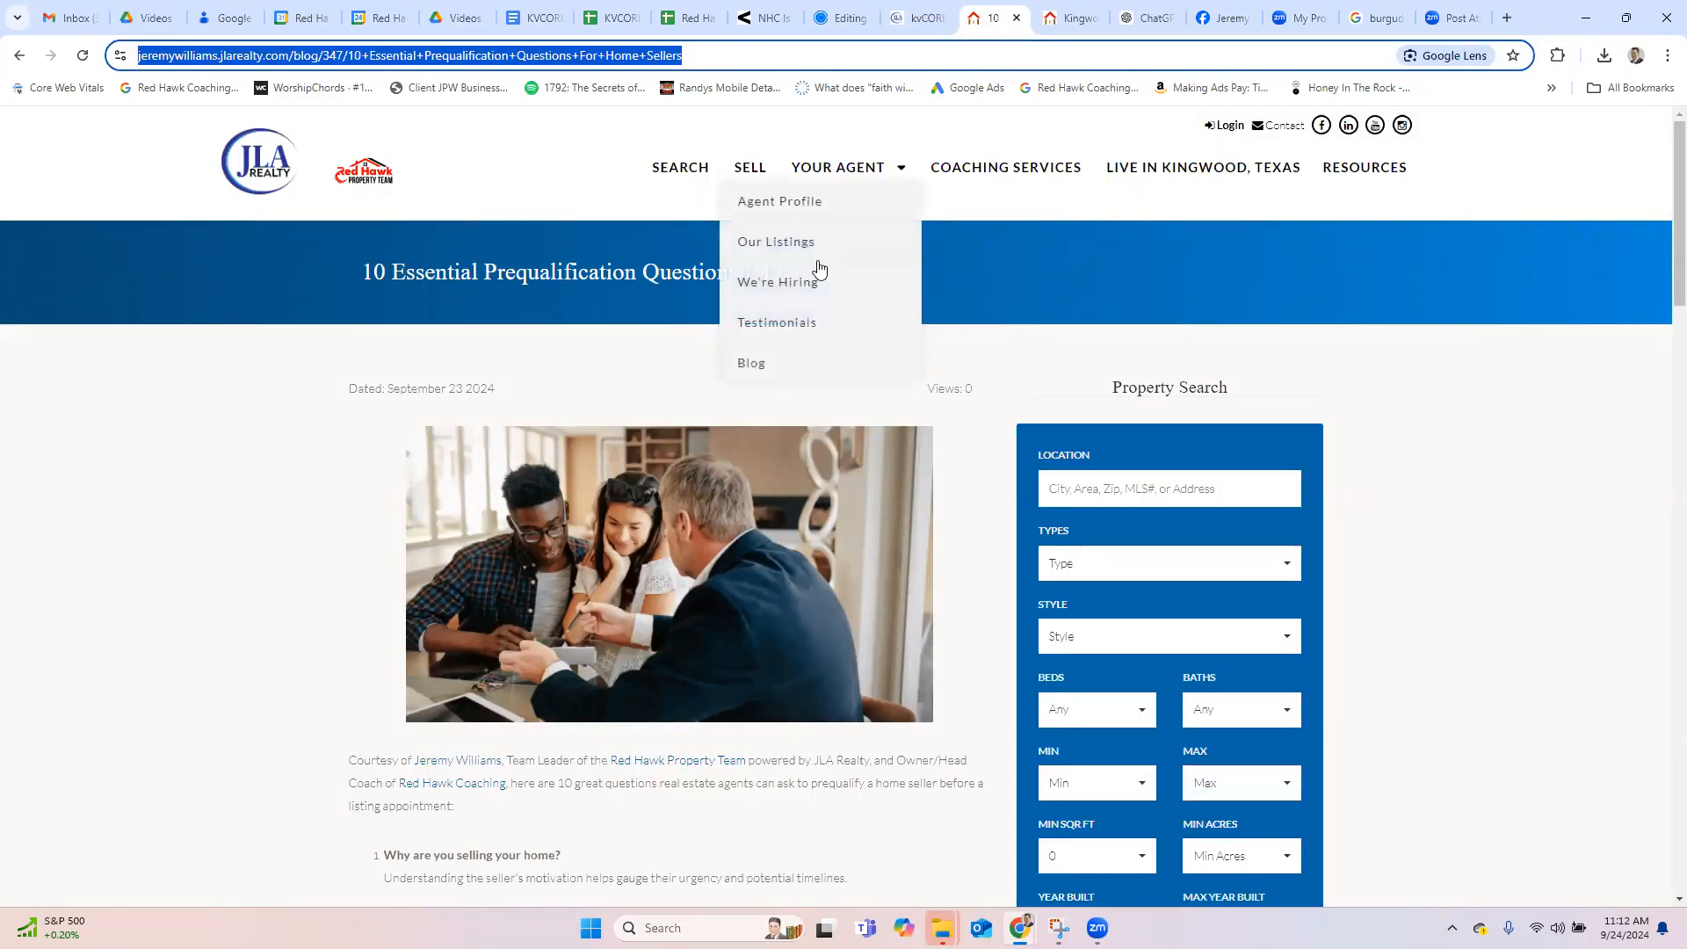
left_click(755, 363)
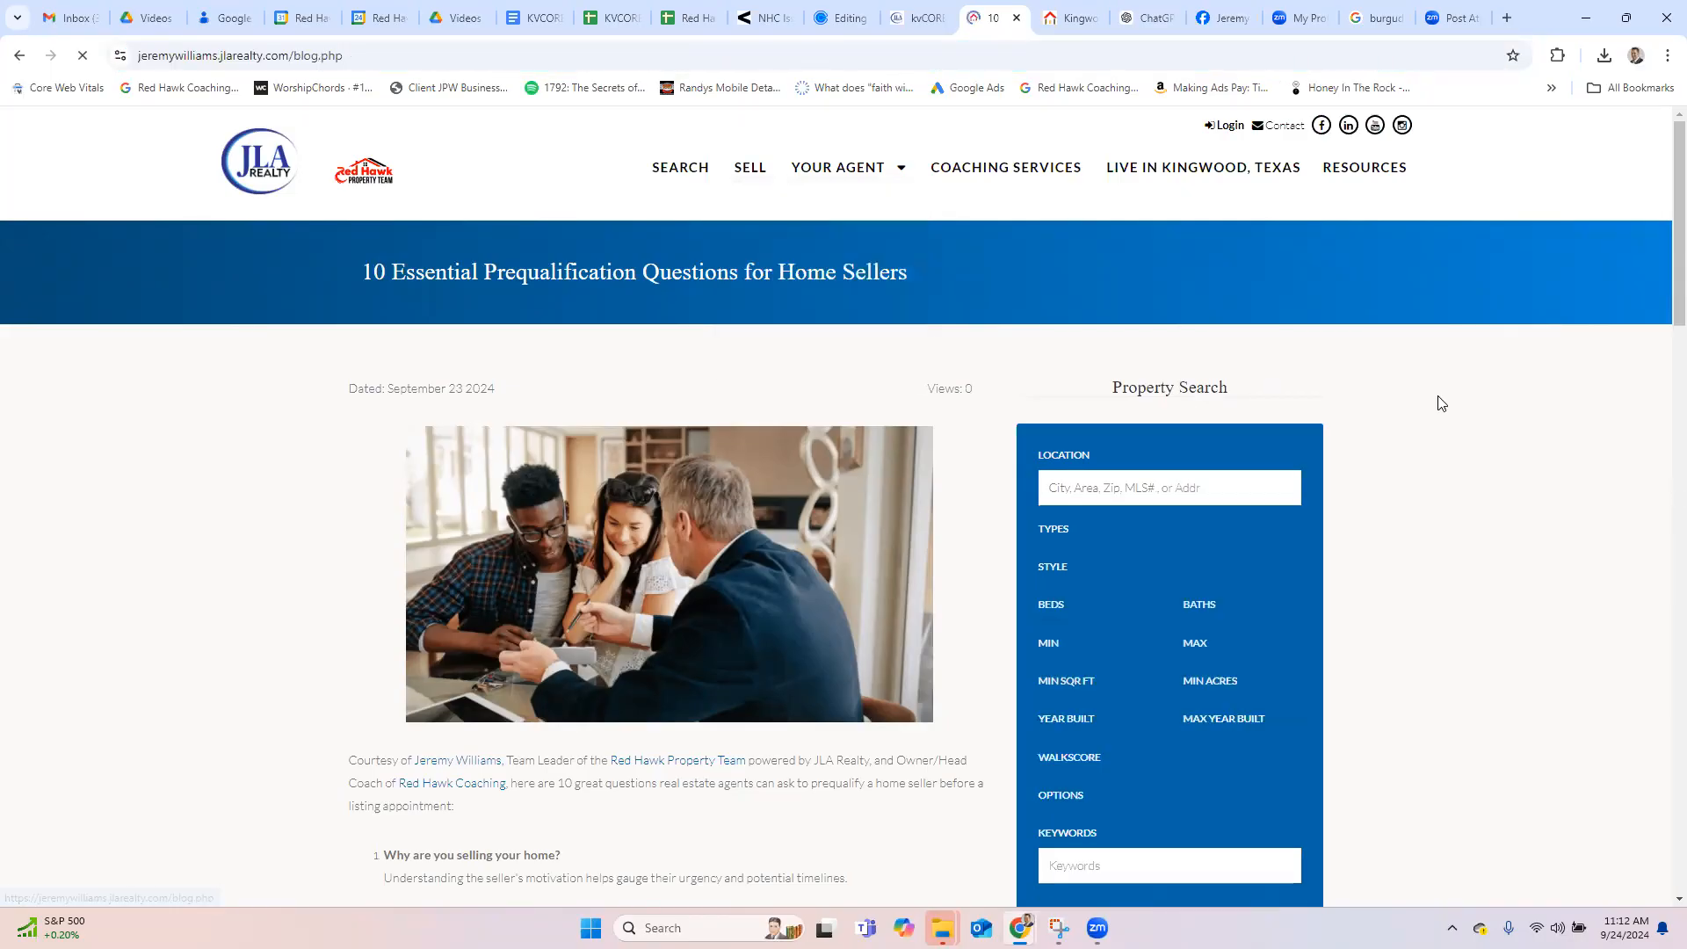
mouse_move(874, 174)
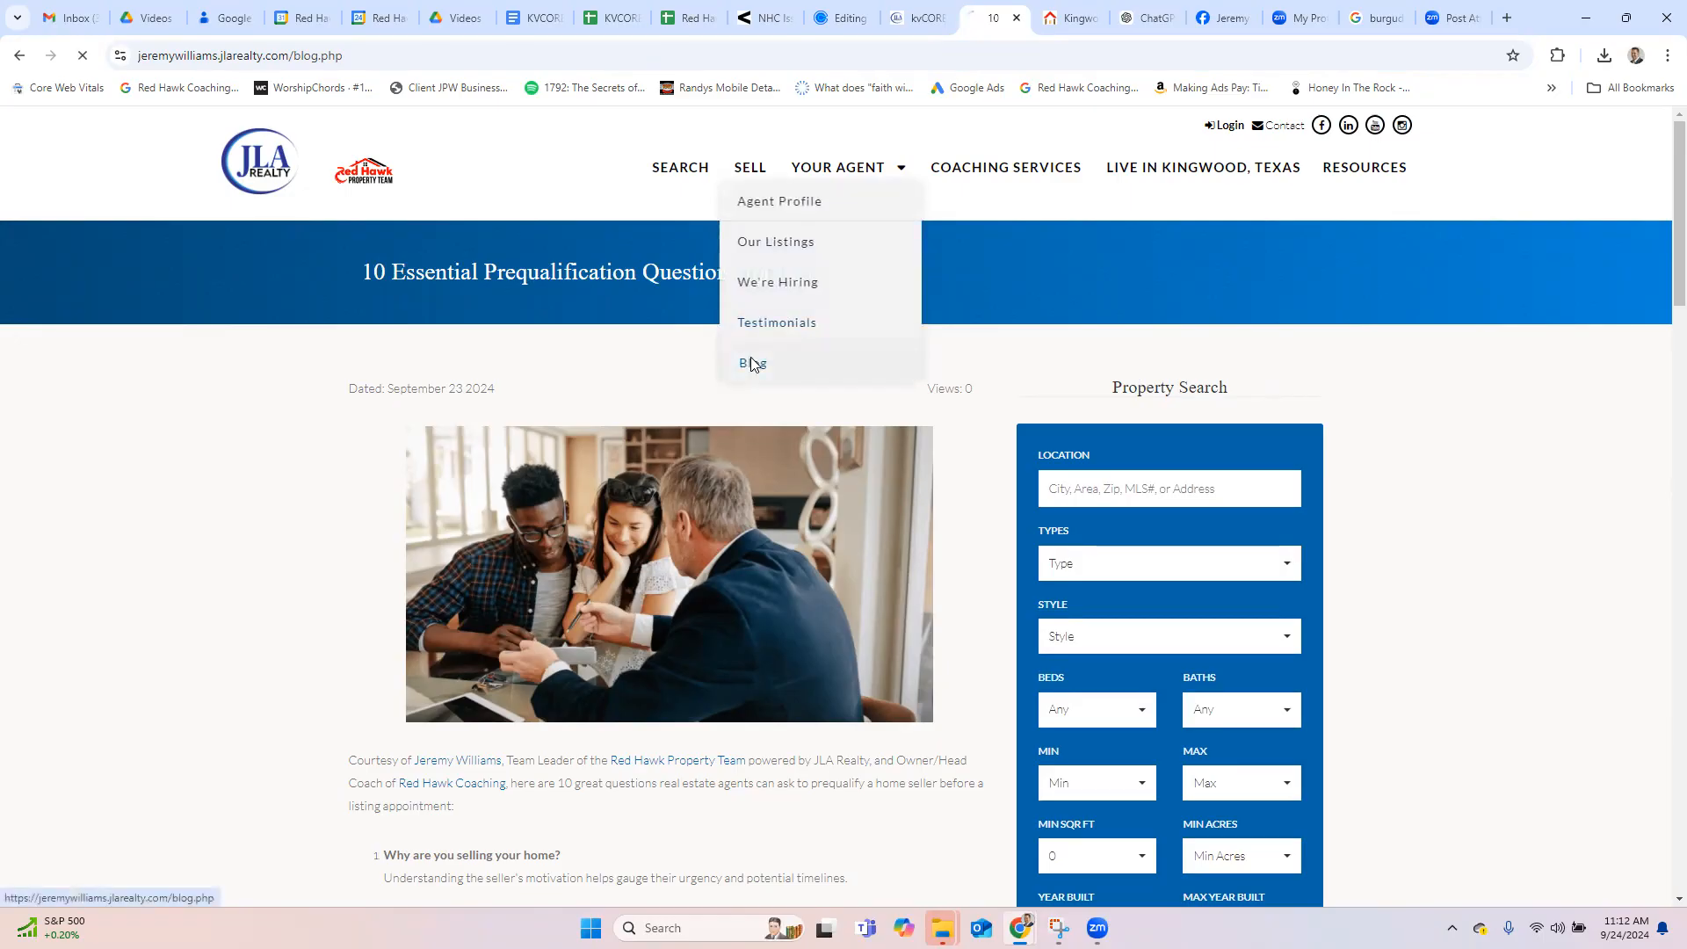
left_click_drag(1678, 215, 1661, 630)
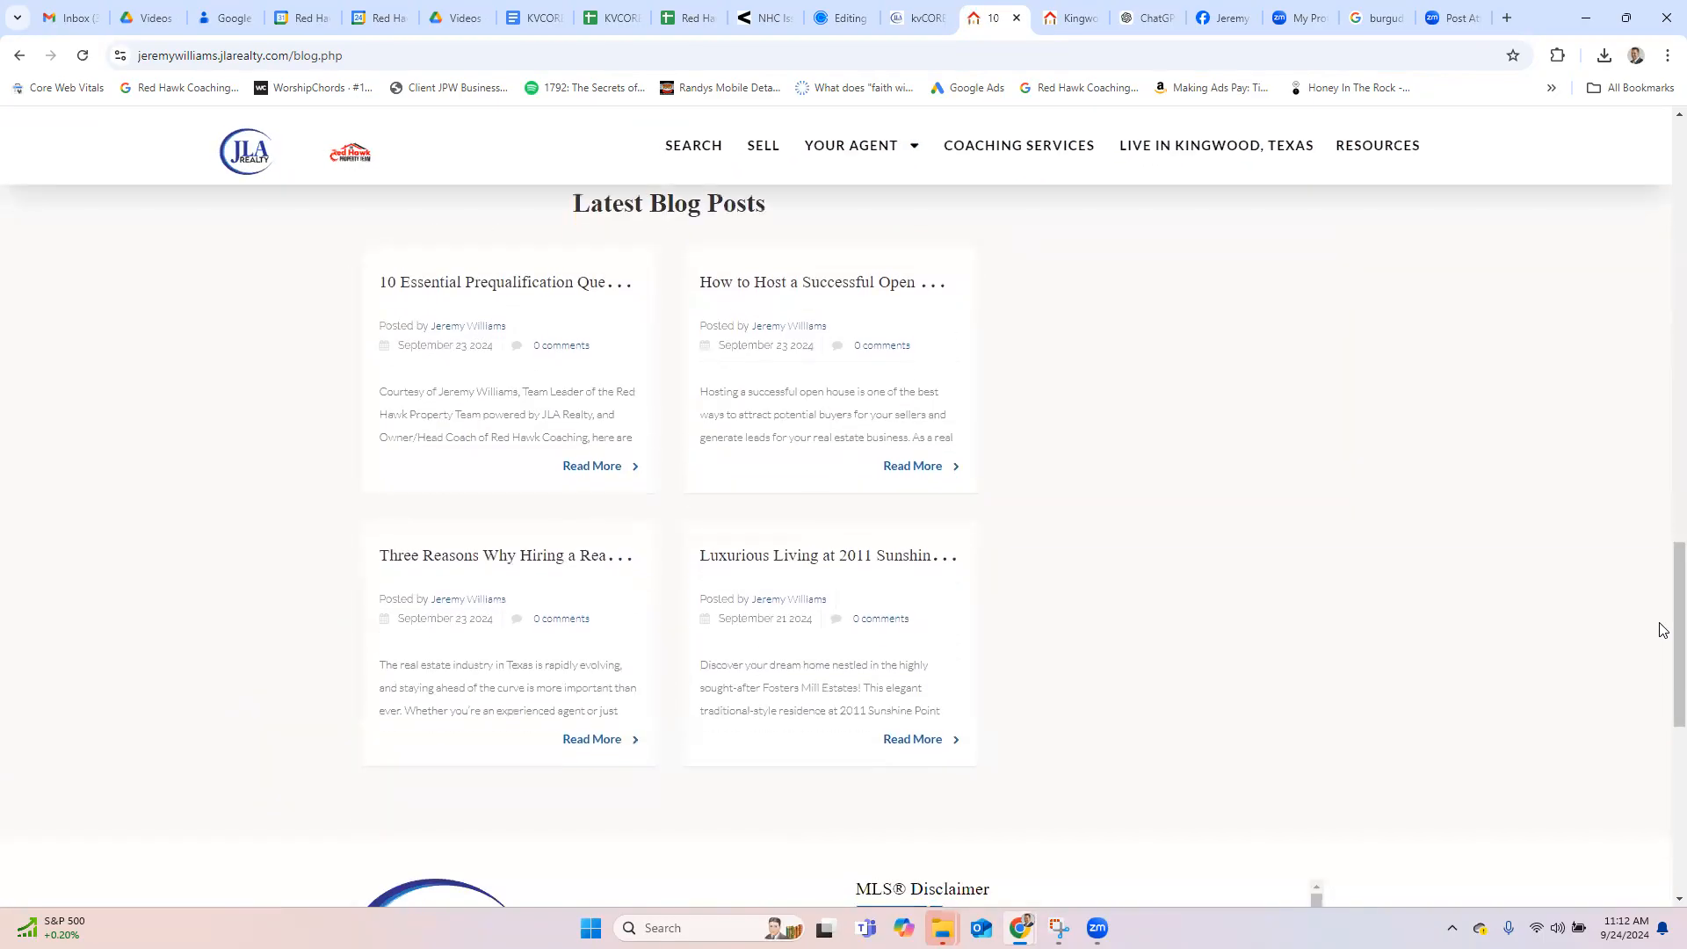
left_click(822, 288)
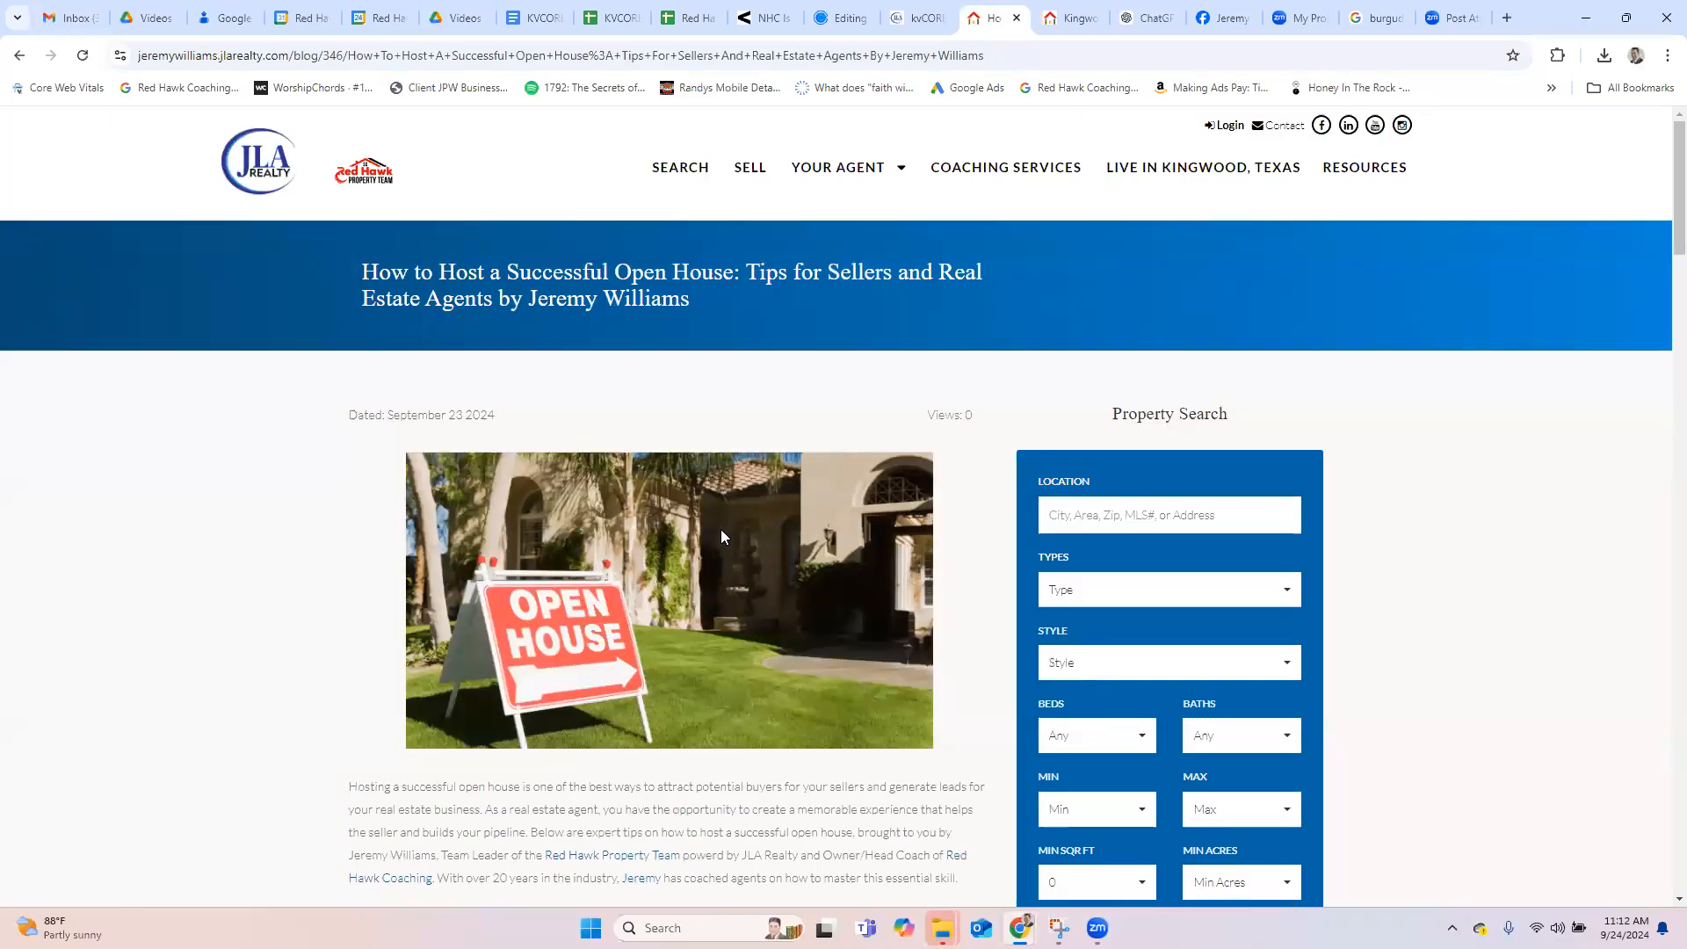
Step: Save the open house post's photo as a PNG image in Downloads and copy the post's web address
right_click(721, 537)
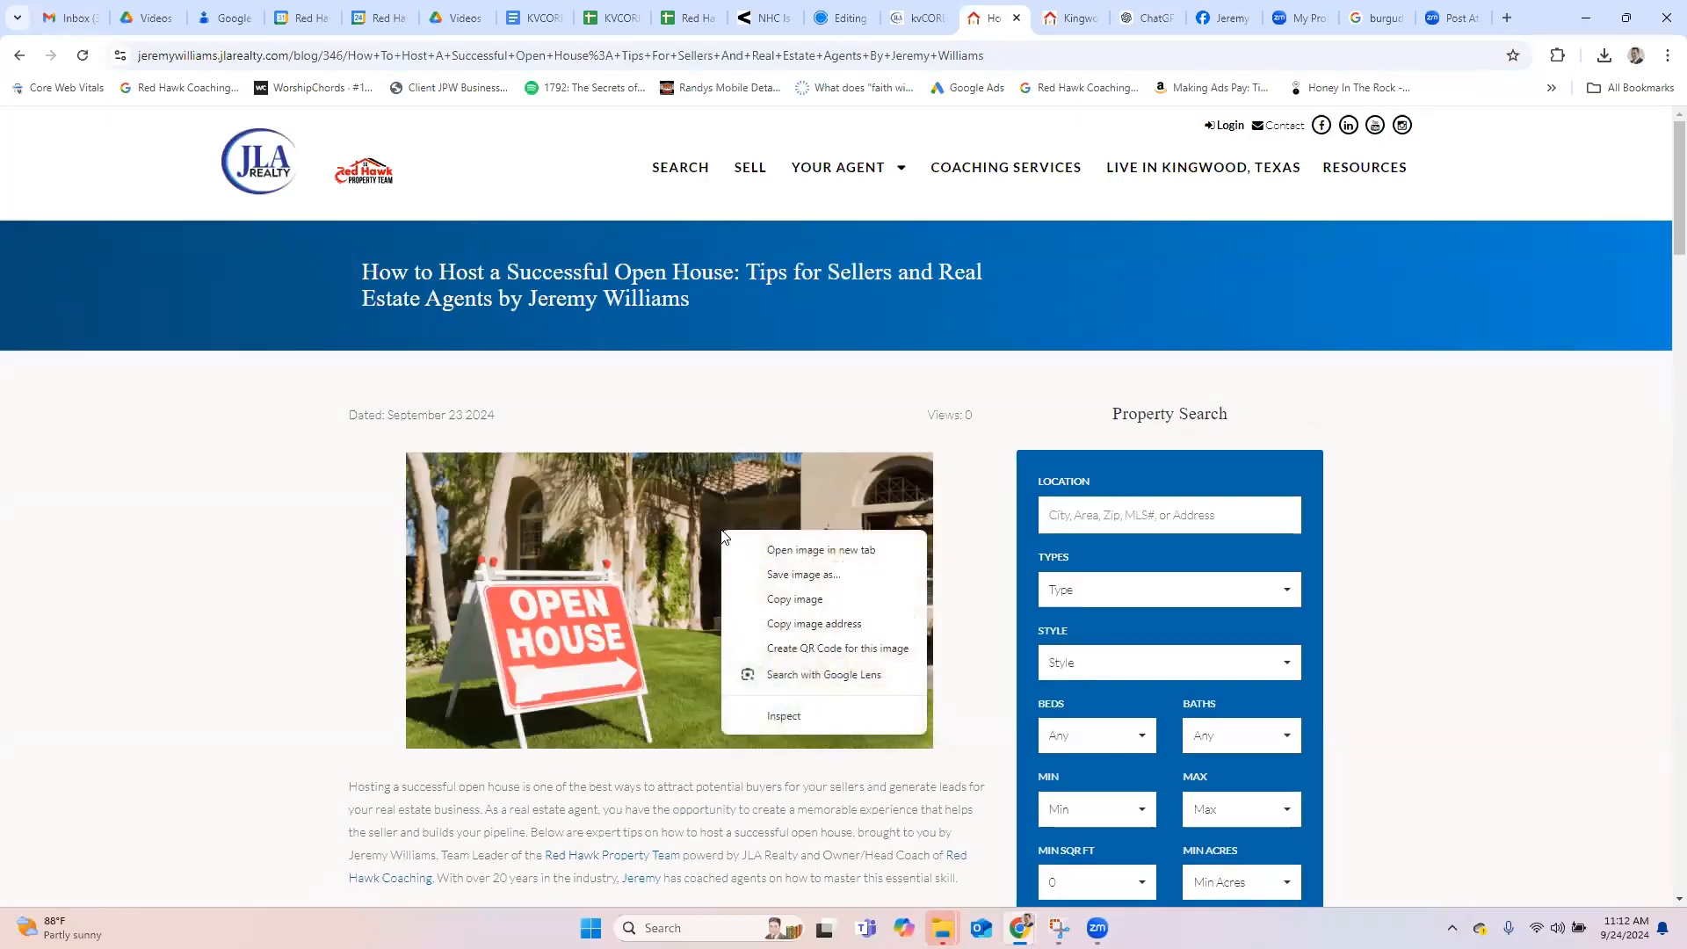
left_click(791, 576)
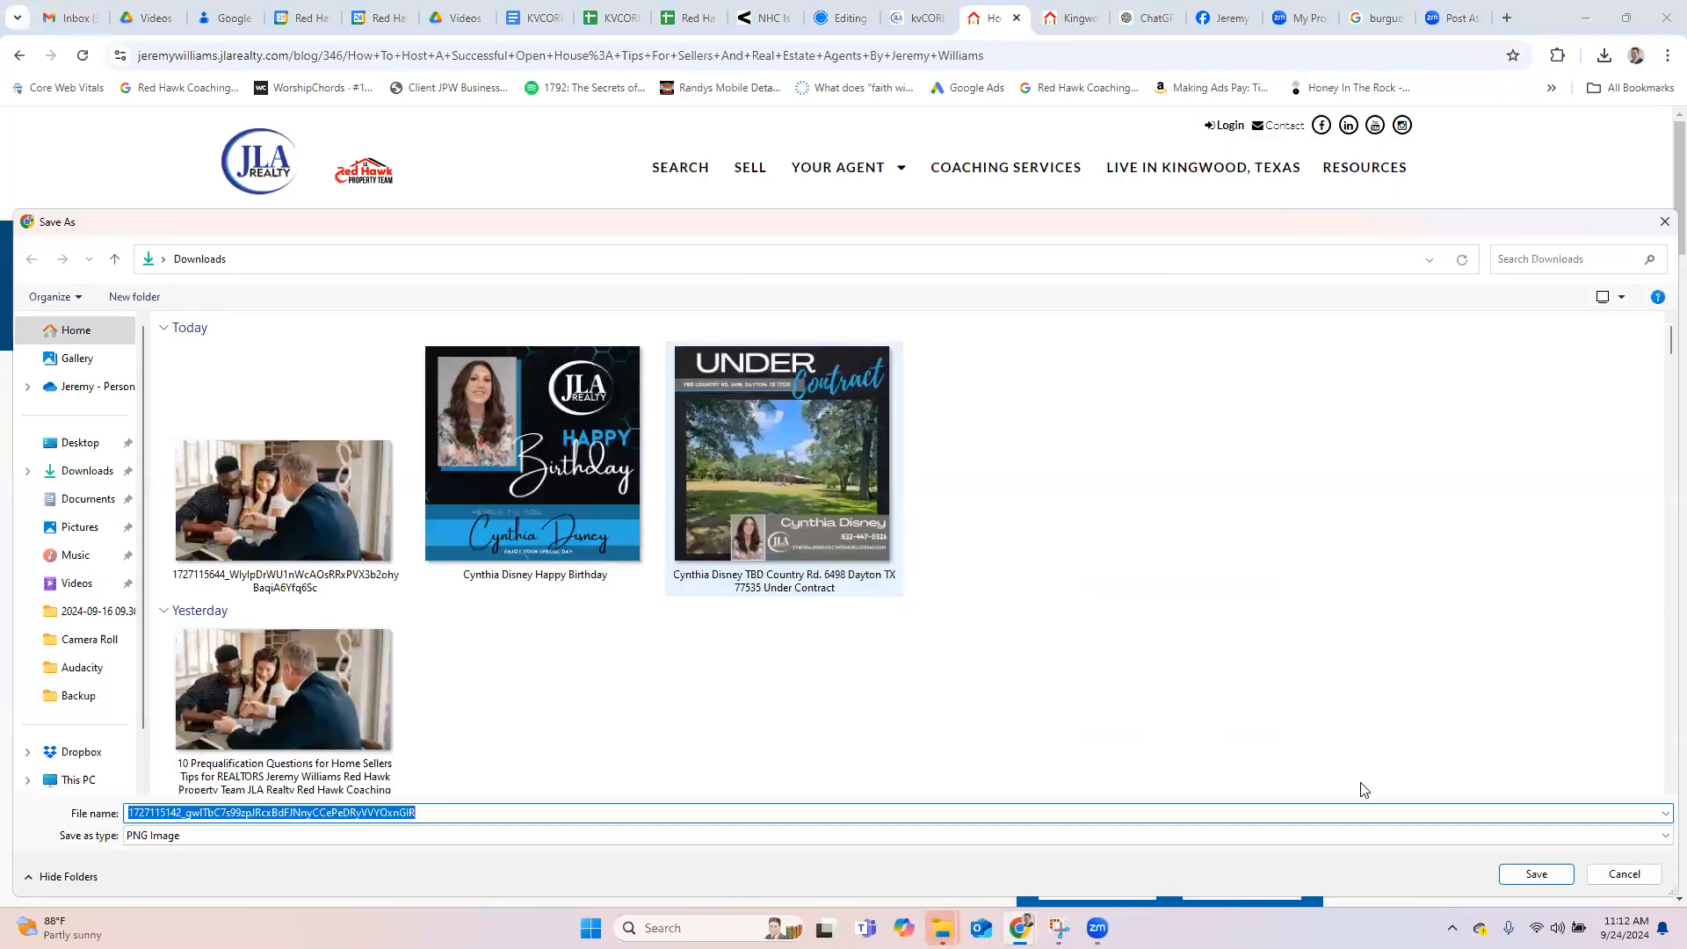
left_click(1534, 873)
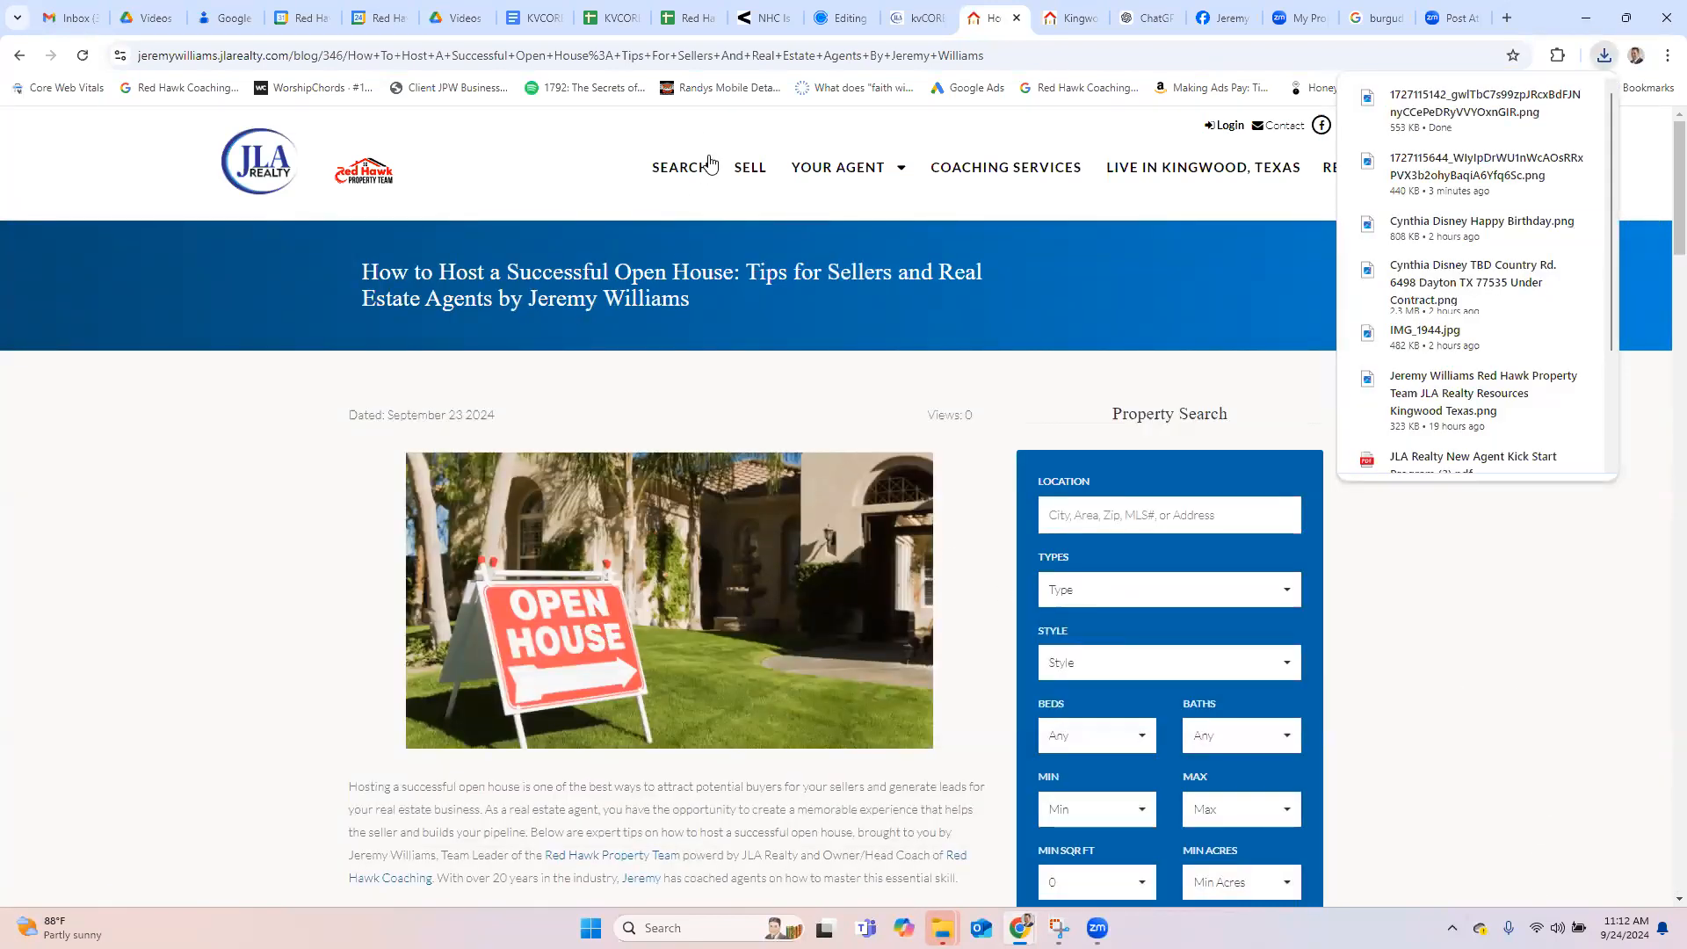
left_click(708, 63)
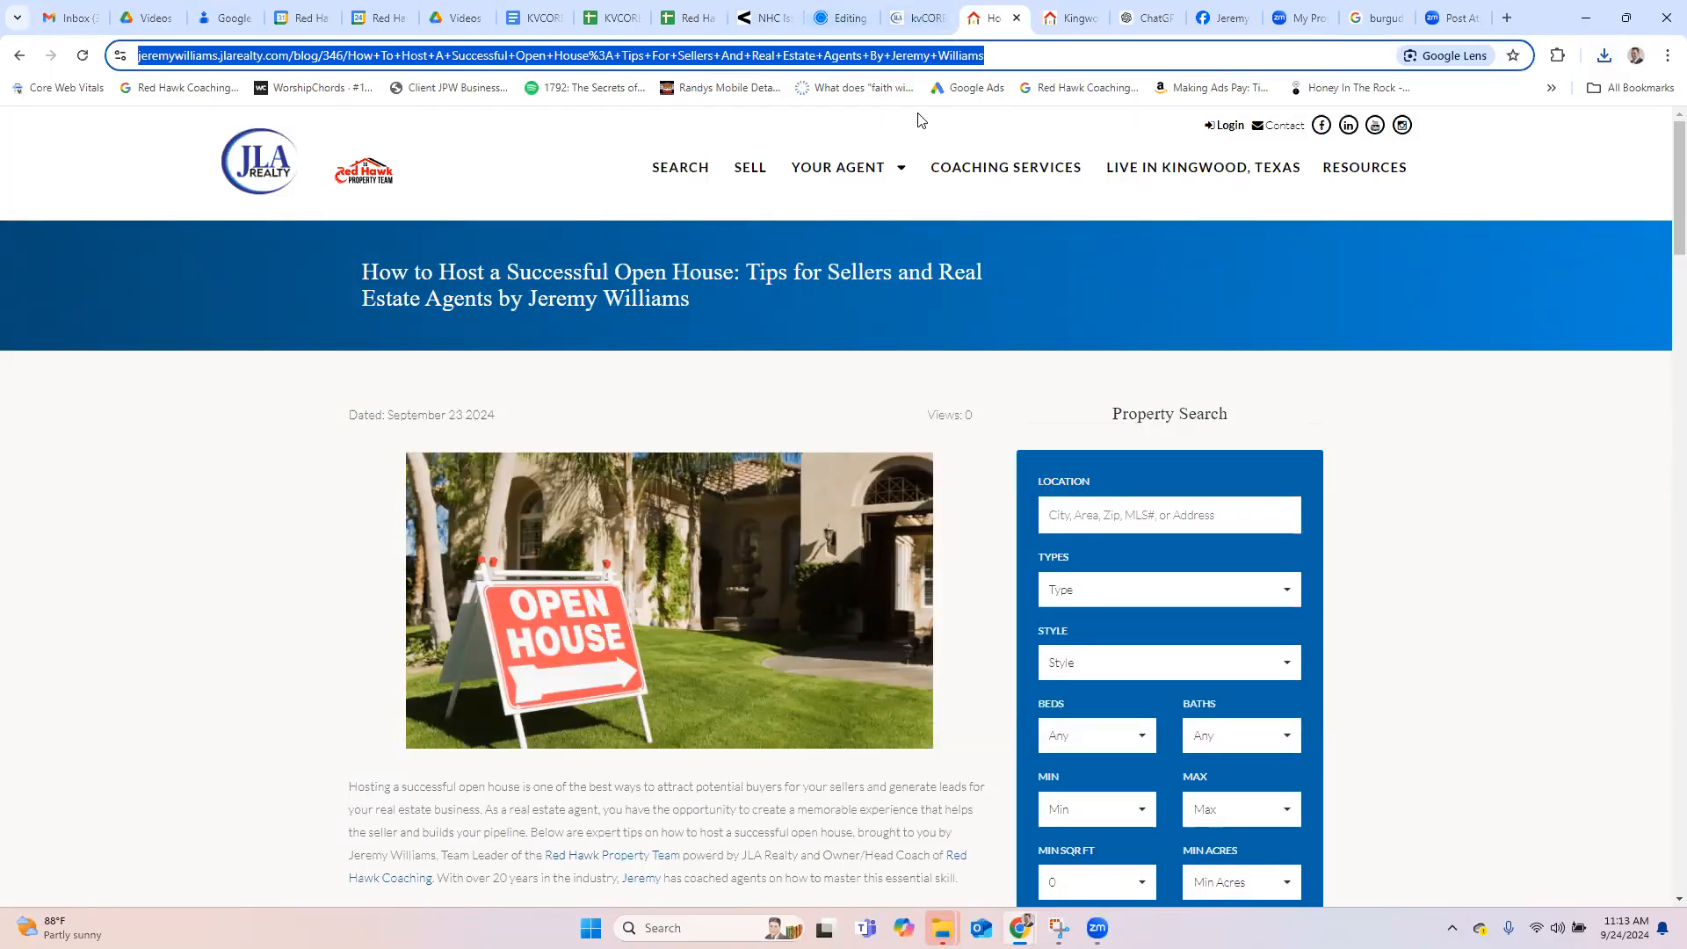
Step: Switch back to the kvCORE email template, upload the saved open house photo and insert it into the empty image block
left_click(903, 26)
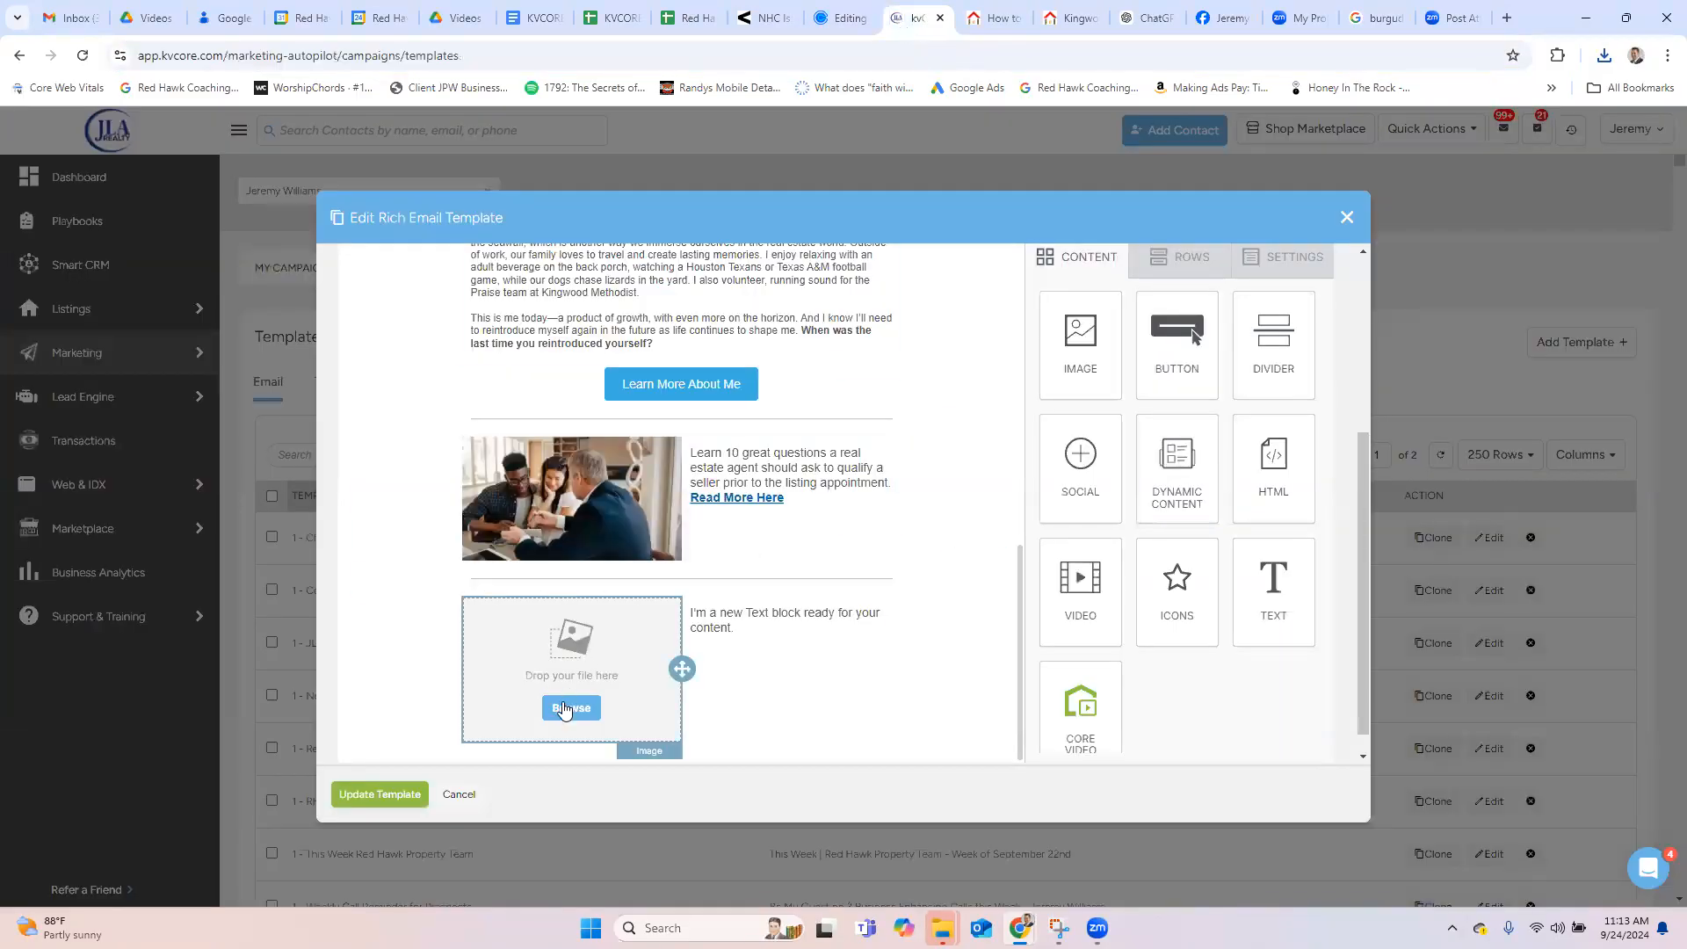
left_click(567, 708)
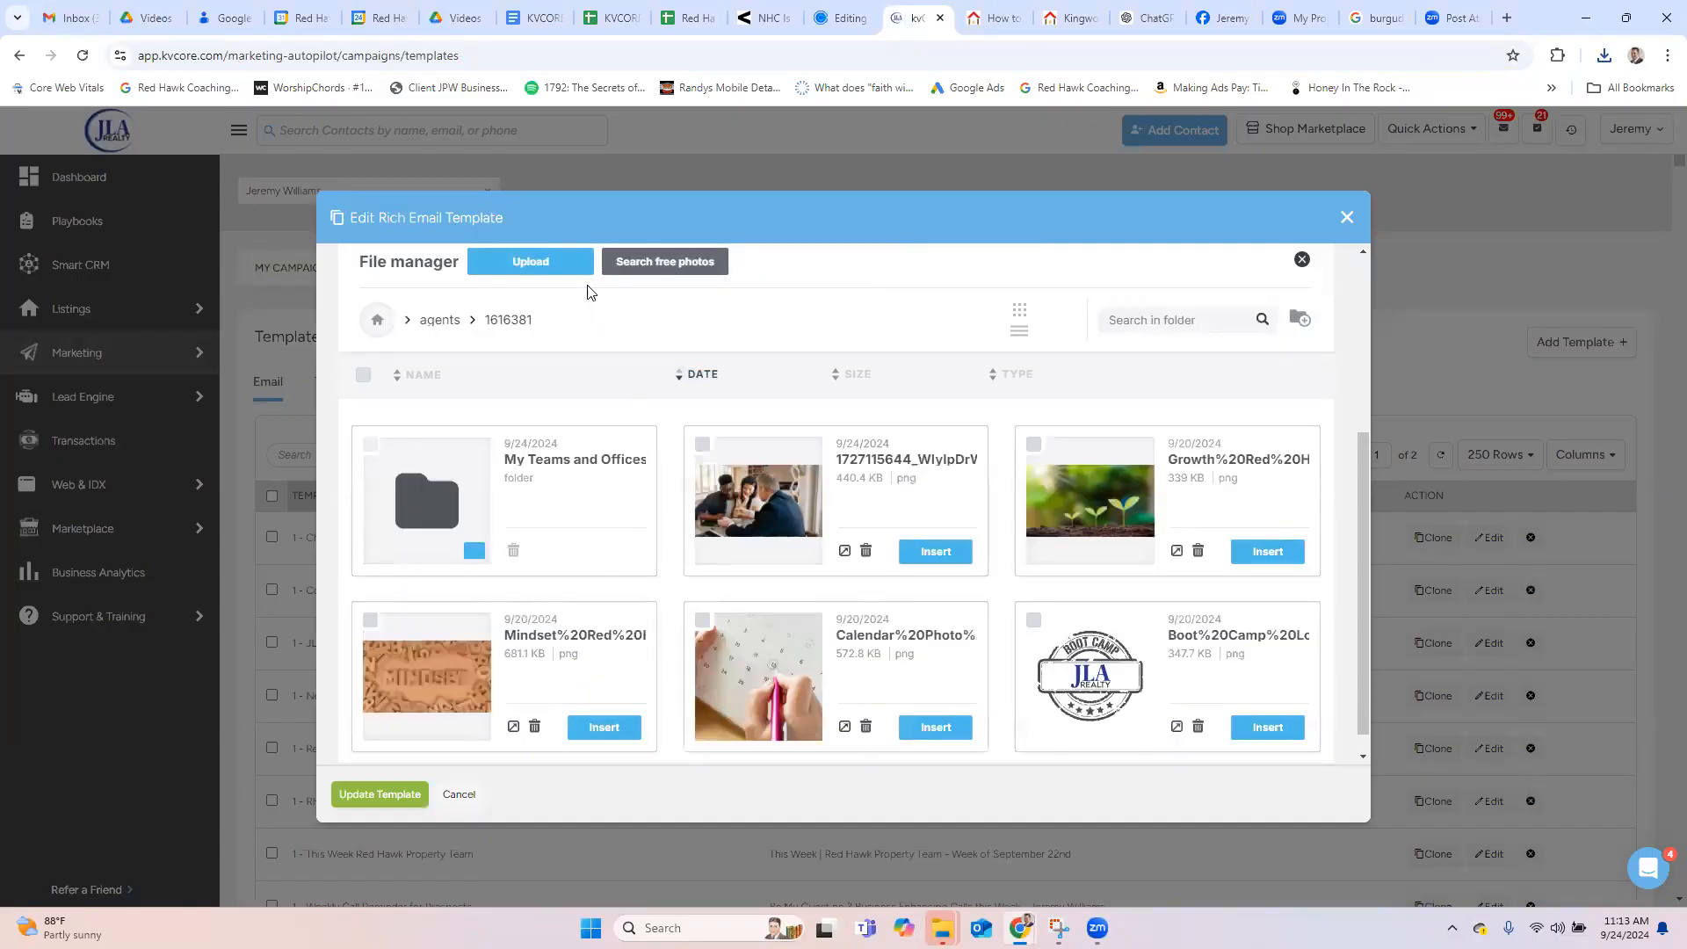
left_click(555, 264)
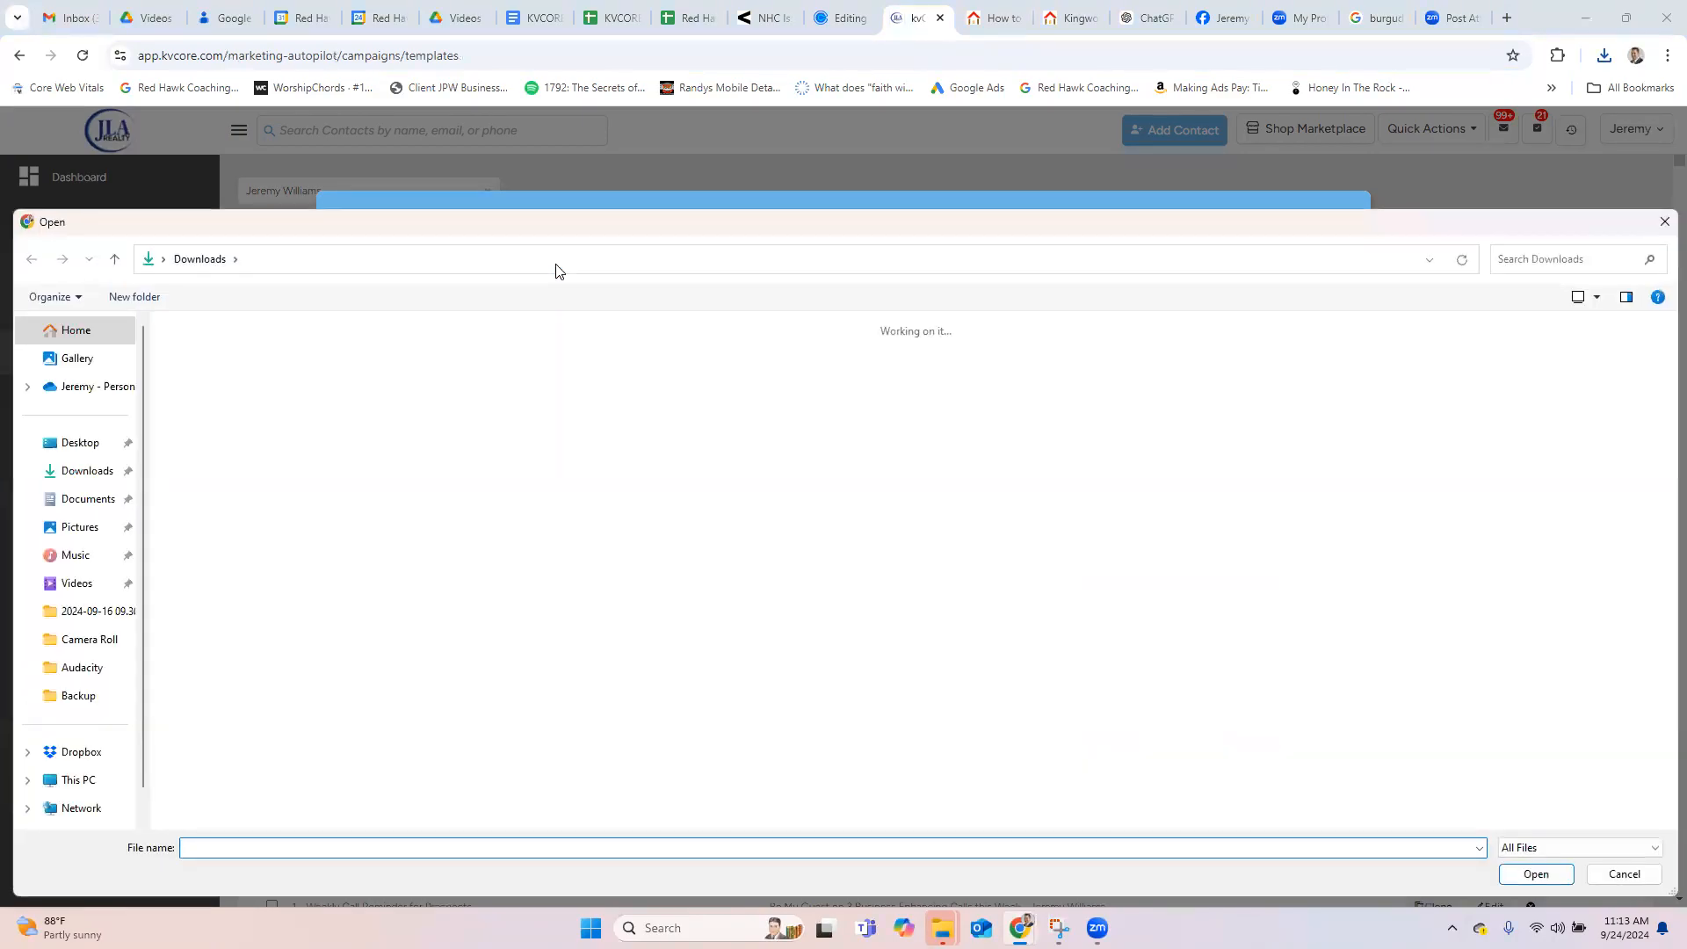
double_click(318, 462)
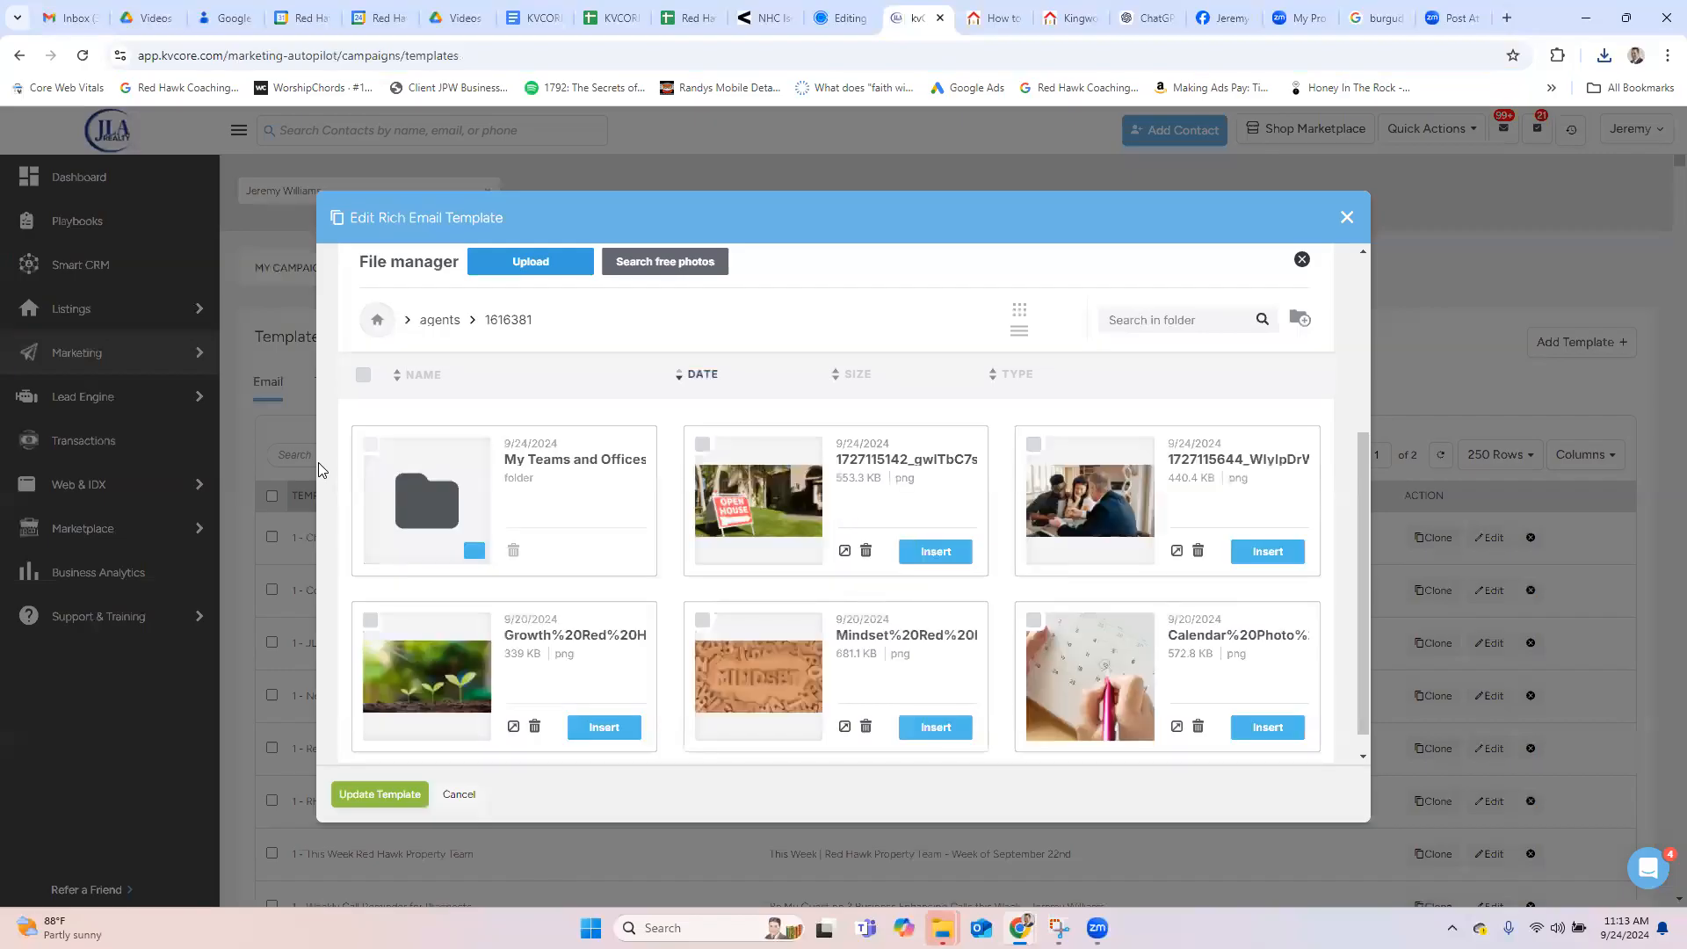
left_click(934, 560)
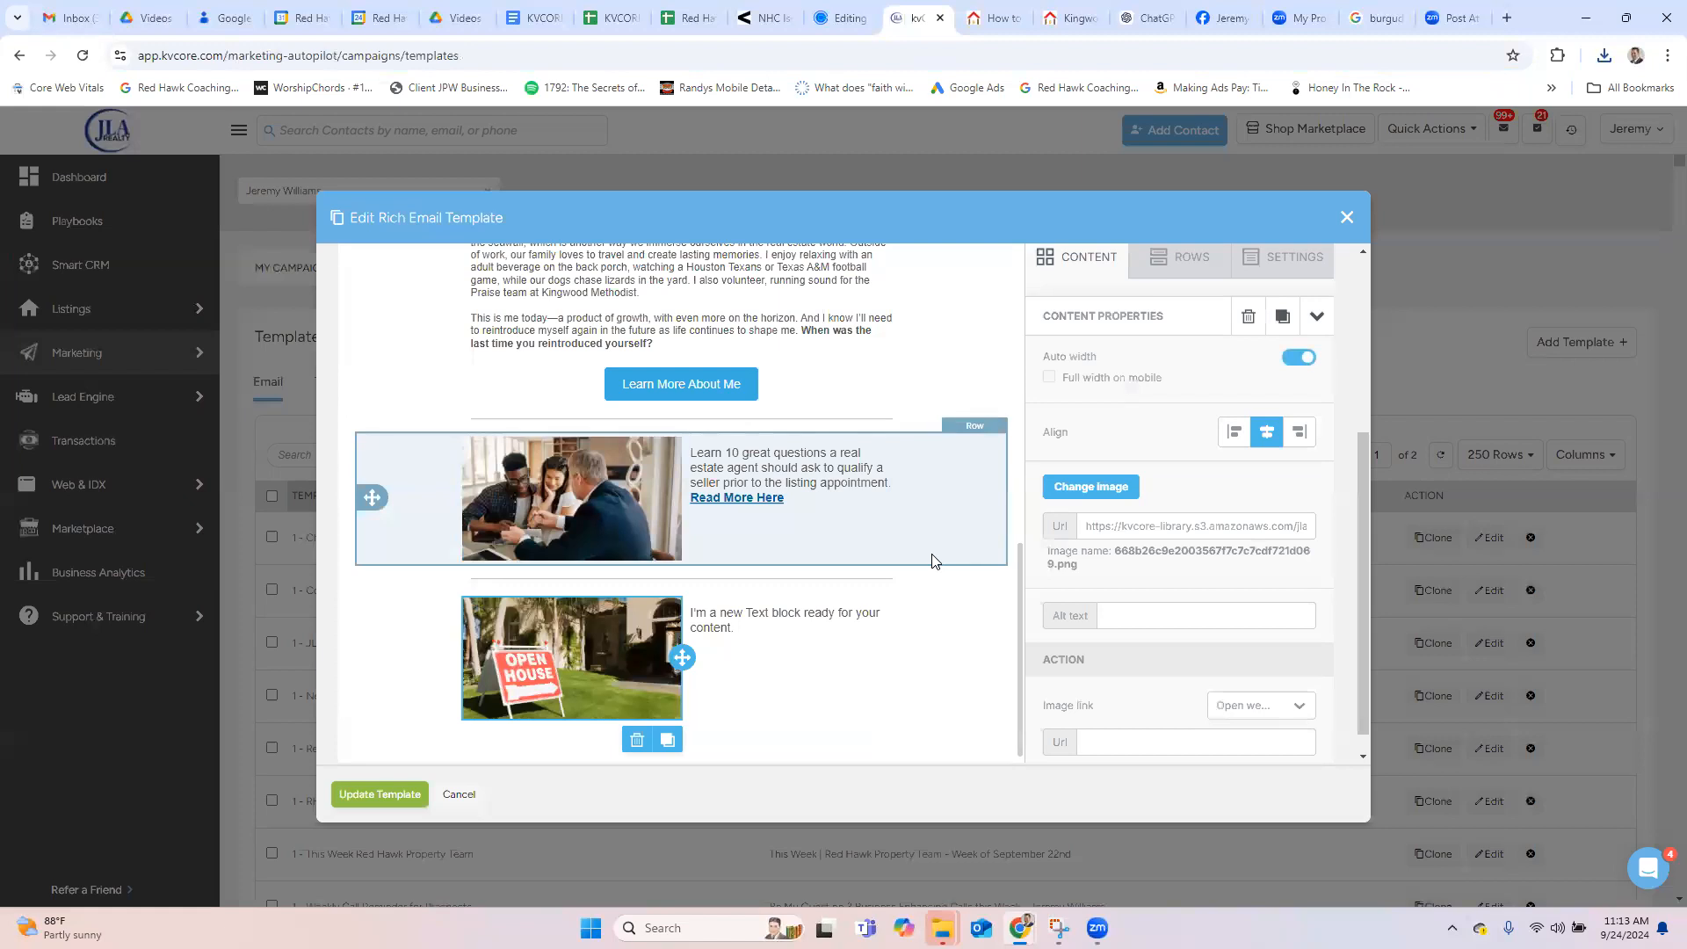
Step: Replace the placeholder text beside the open house photo with "What makes an open house successful for REALTORS®. Read More Here"
triple_click(801, 625)
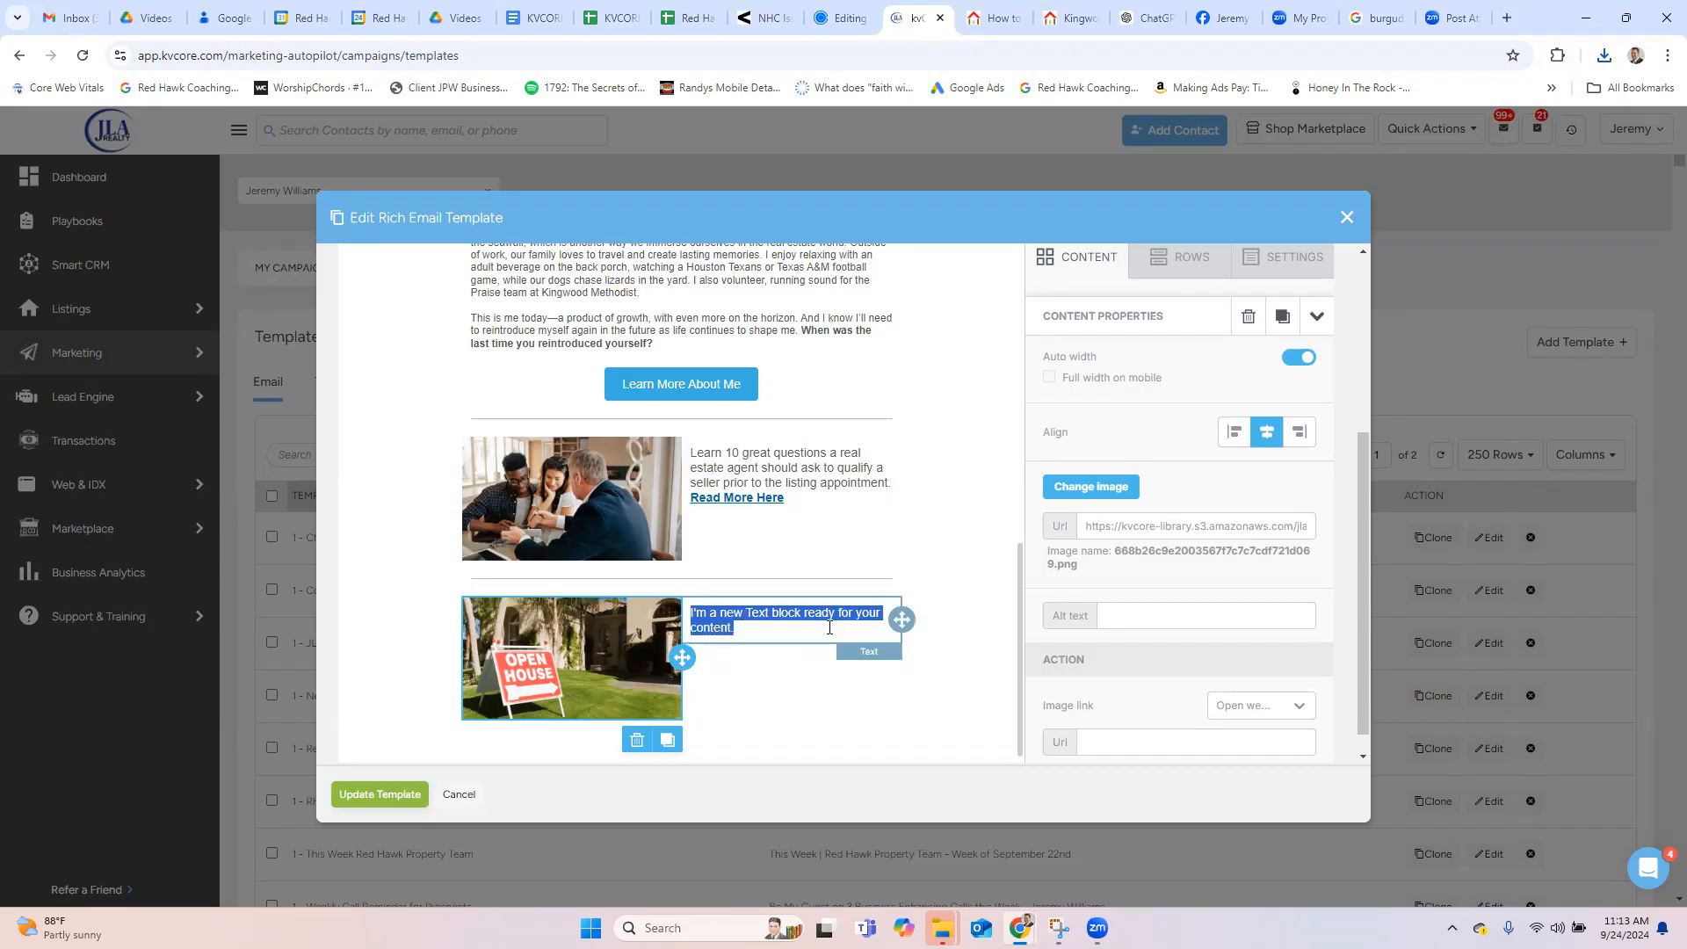
type("L")
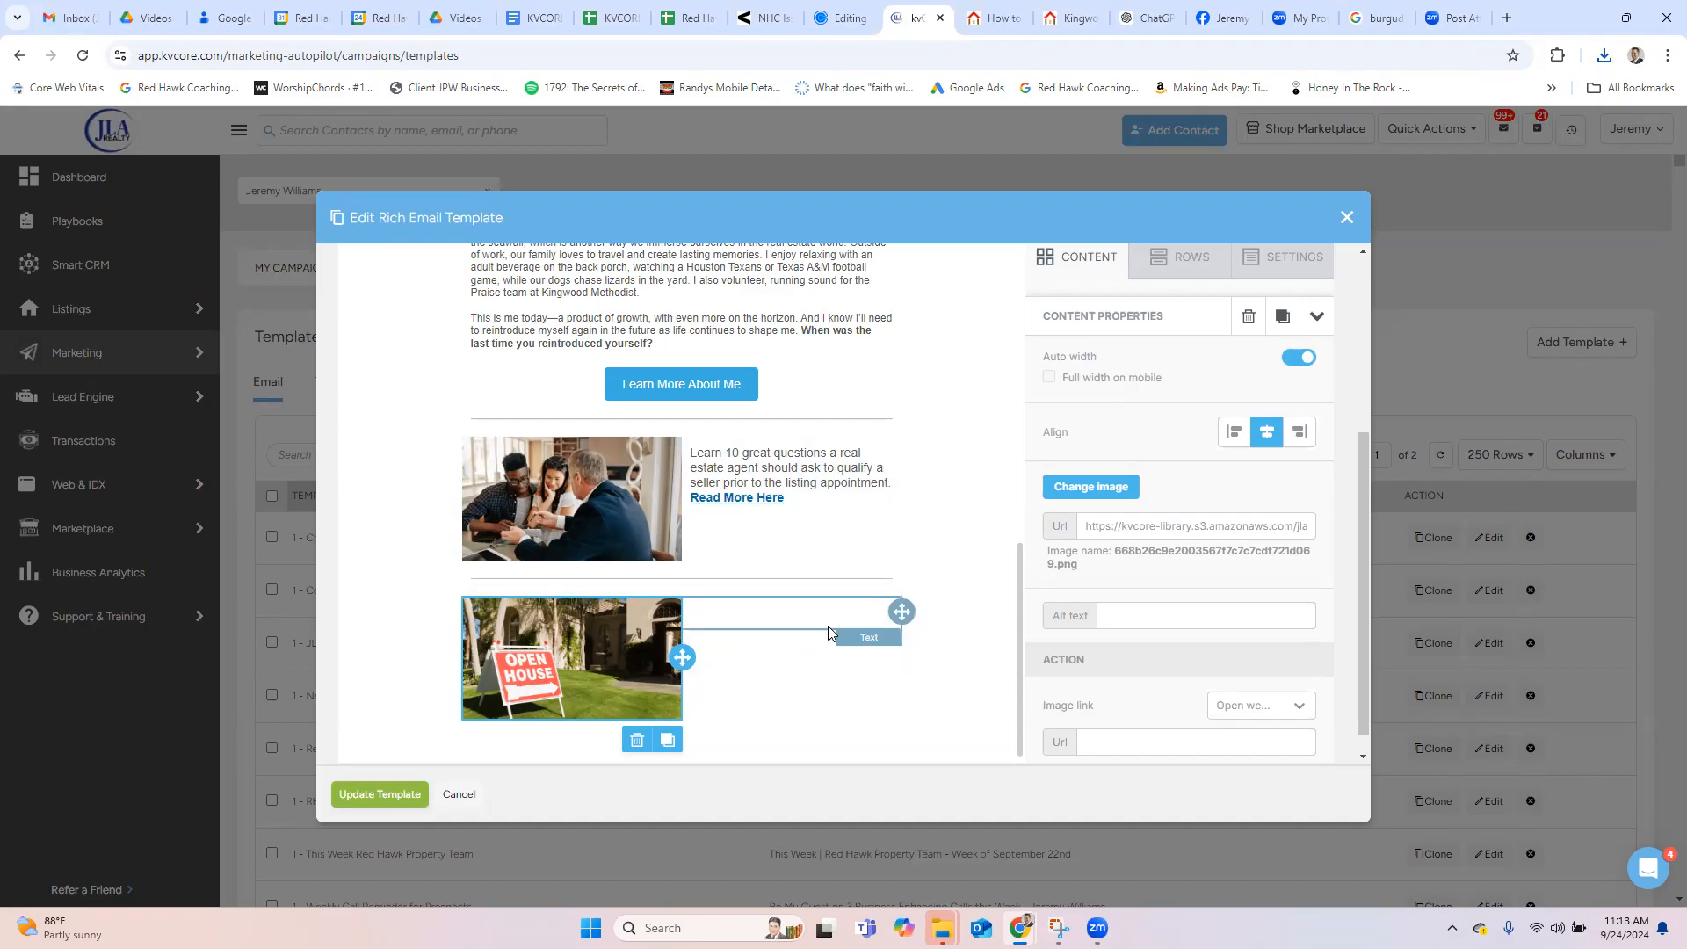
type("What mar")
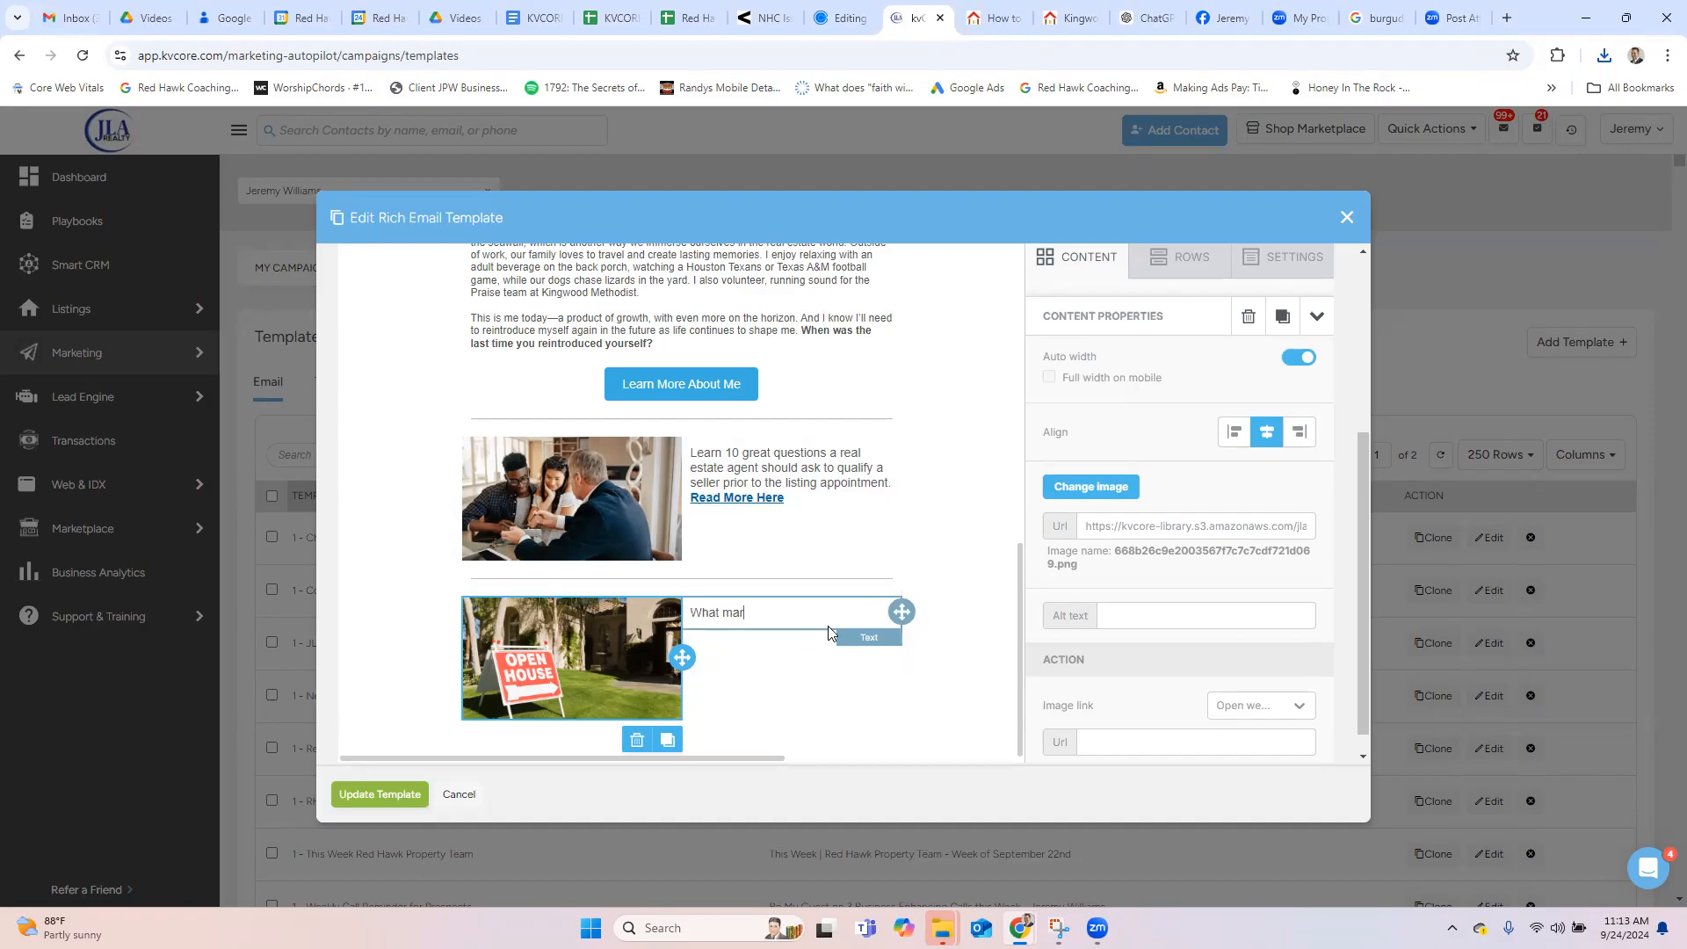
key("BackSpace")
type("kes an open house successful f")
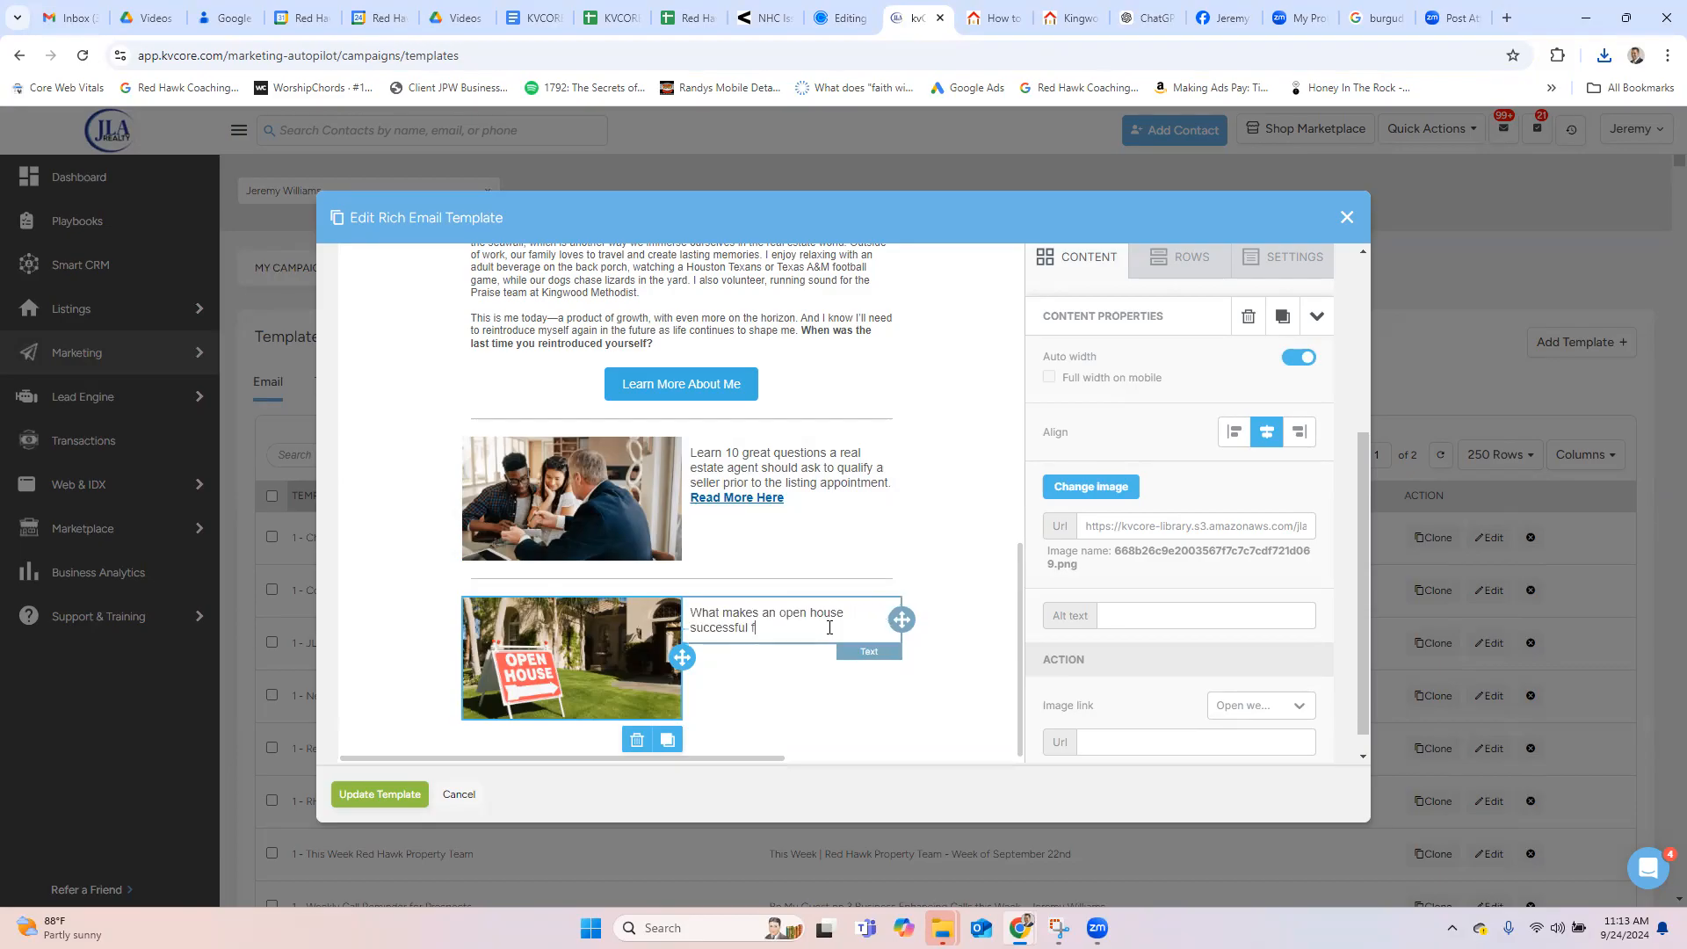
type("or REALT")
type("More Here")
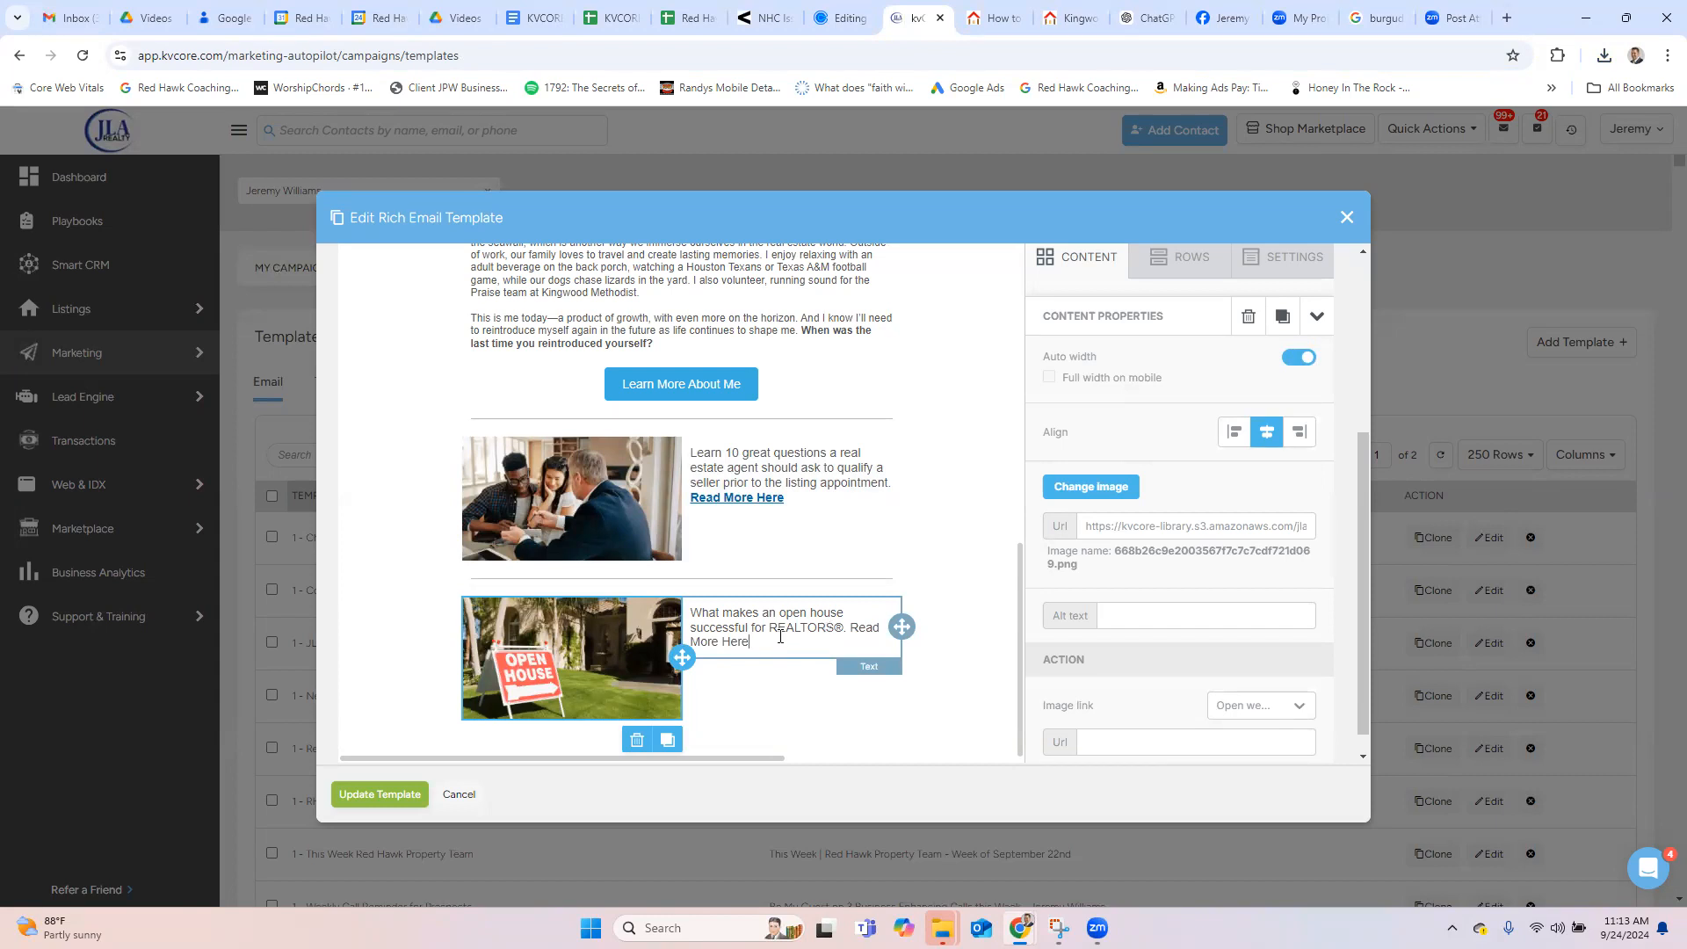
Step: Link "Read More Here" in the open house text to the copied post address and make it bold
left_click_drag(750, 642, 850, 629)
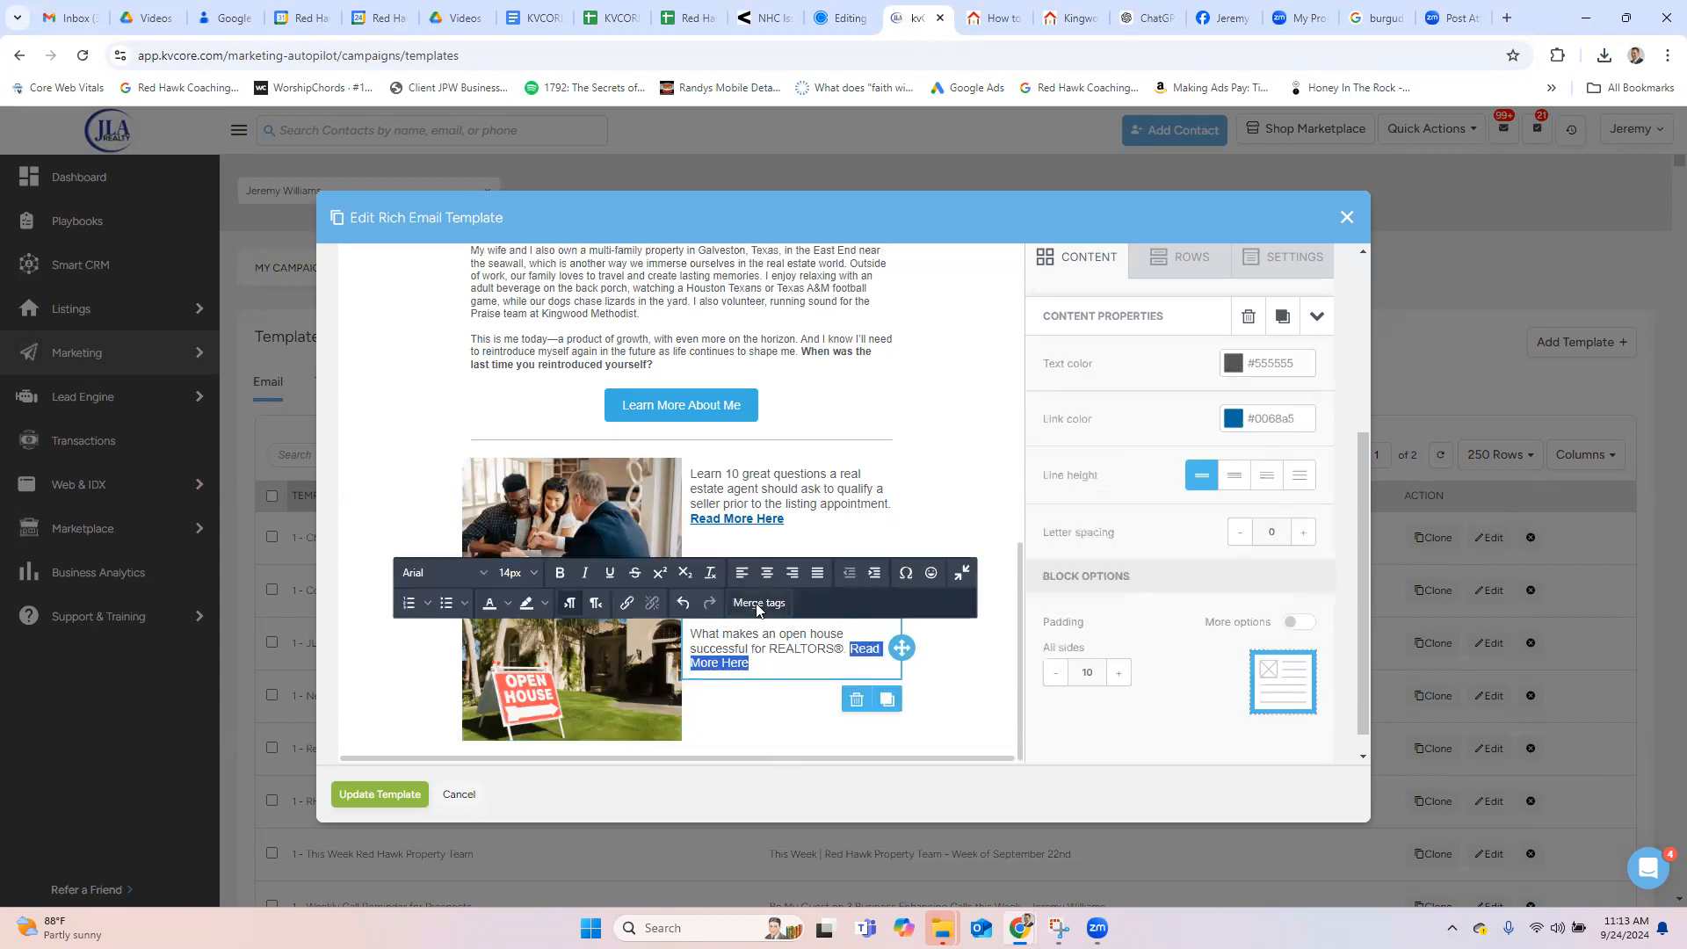
left_click(626, 603)
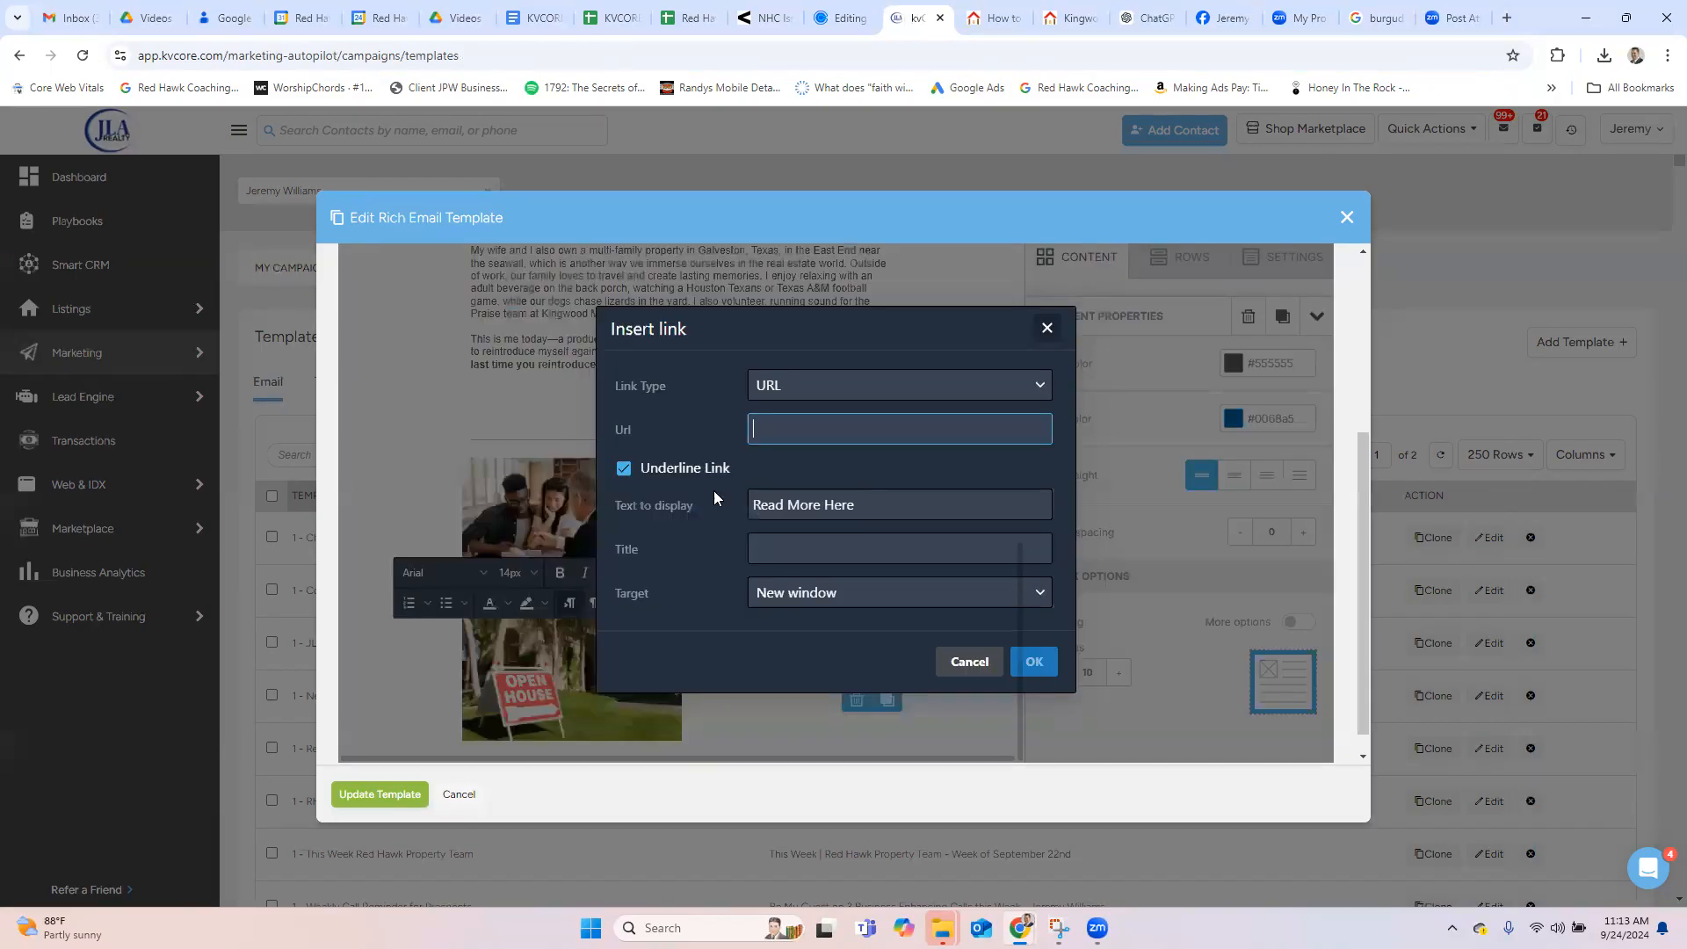
key("ctrl+v")
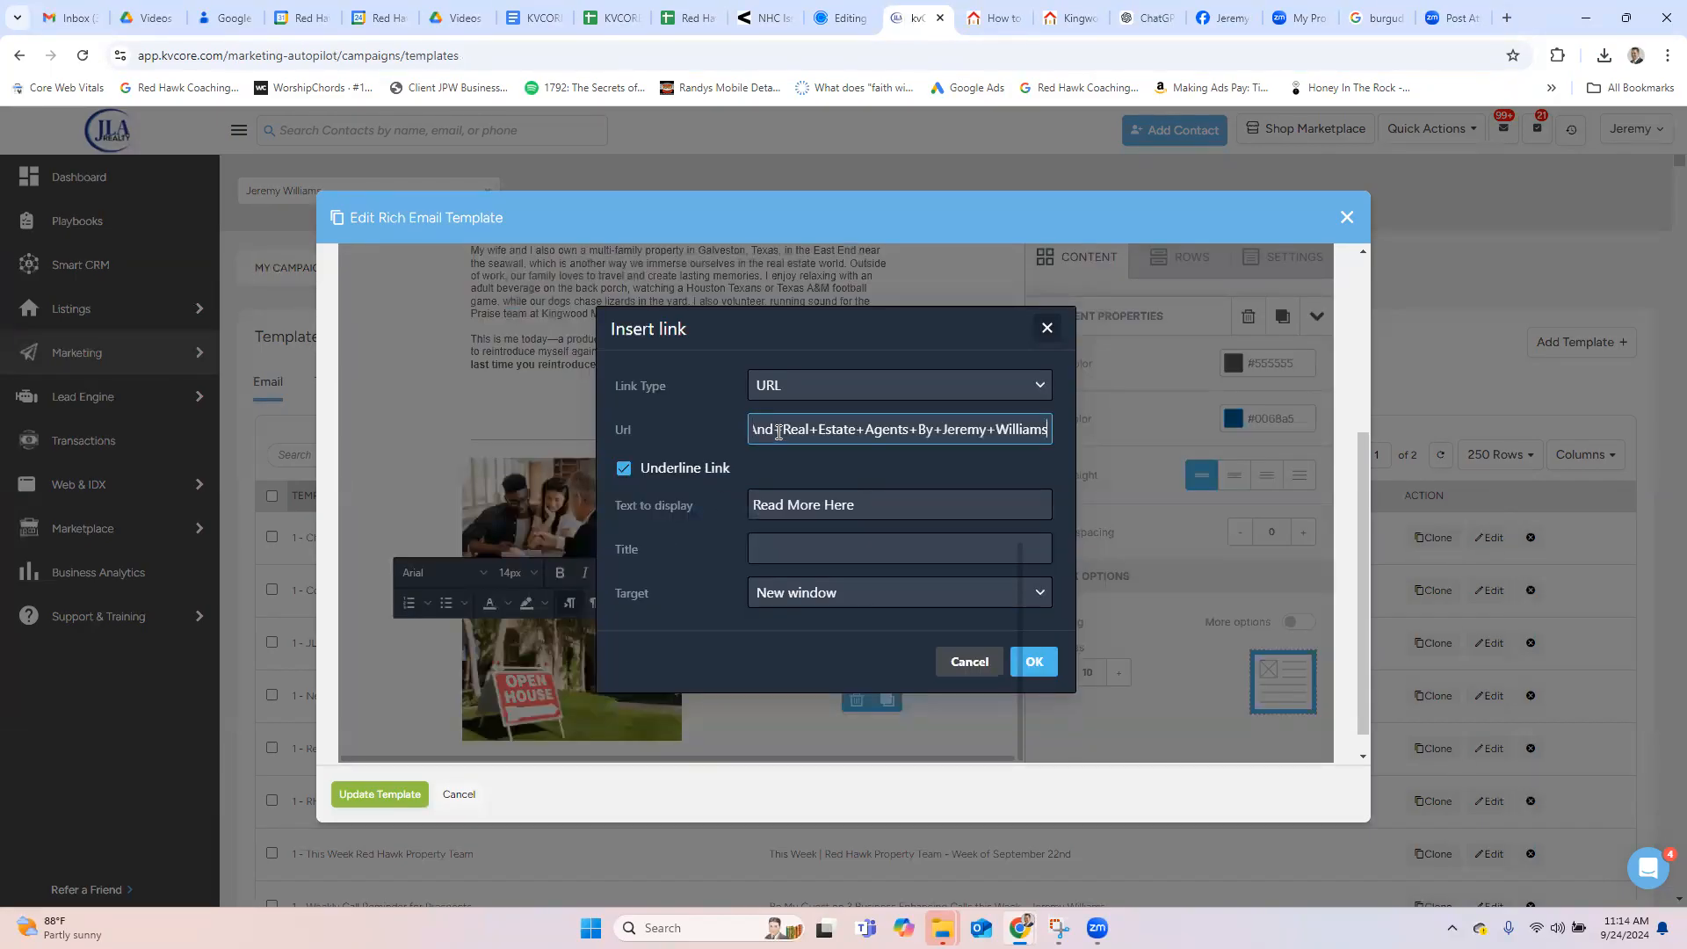
left_click(1035, 661)
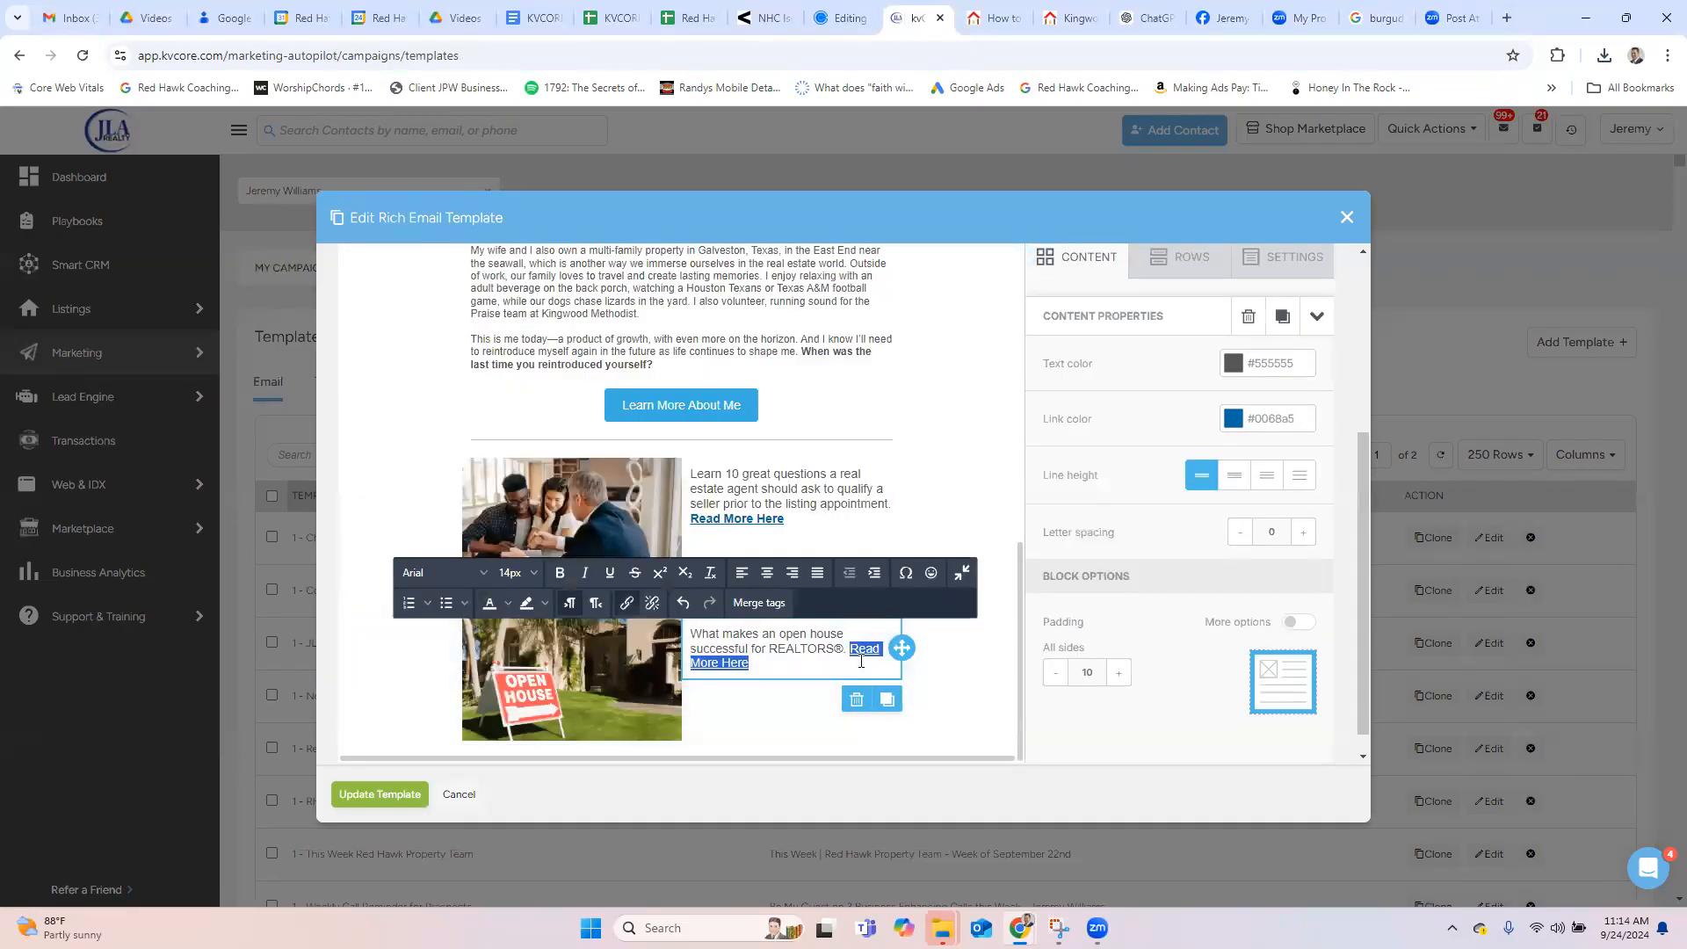
left_click(559, 572)
left_click(835, 663)
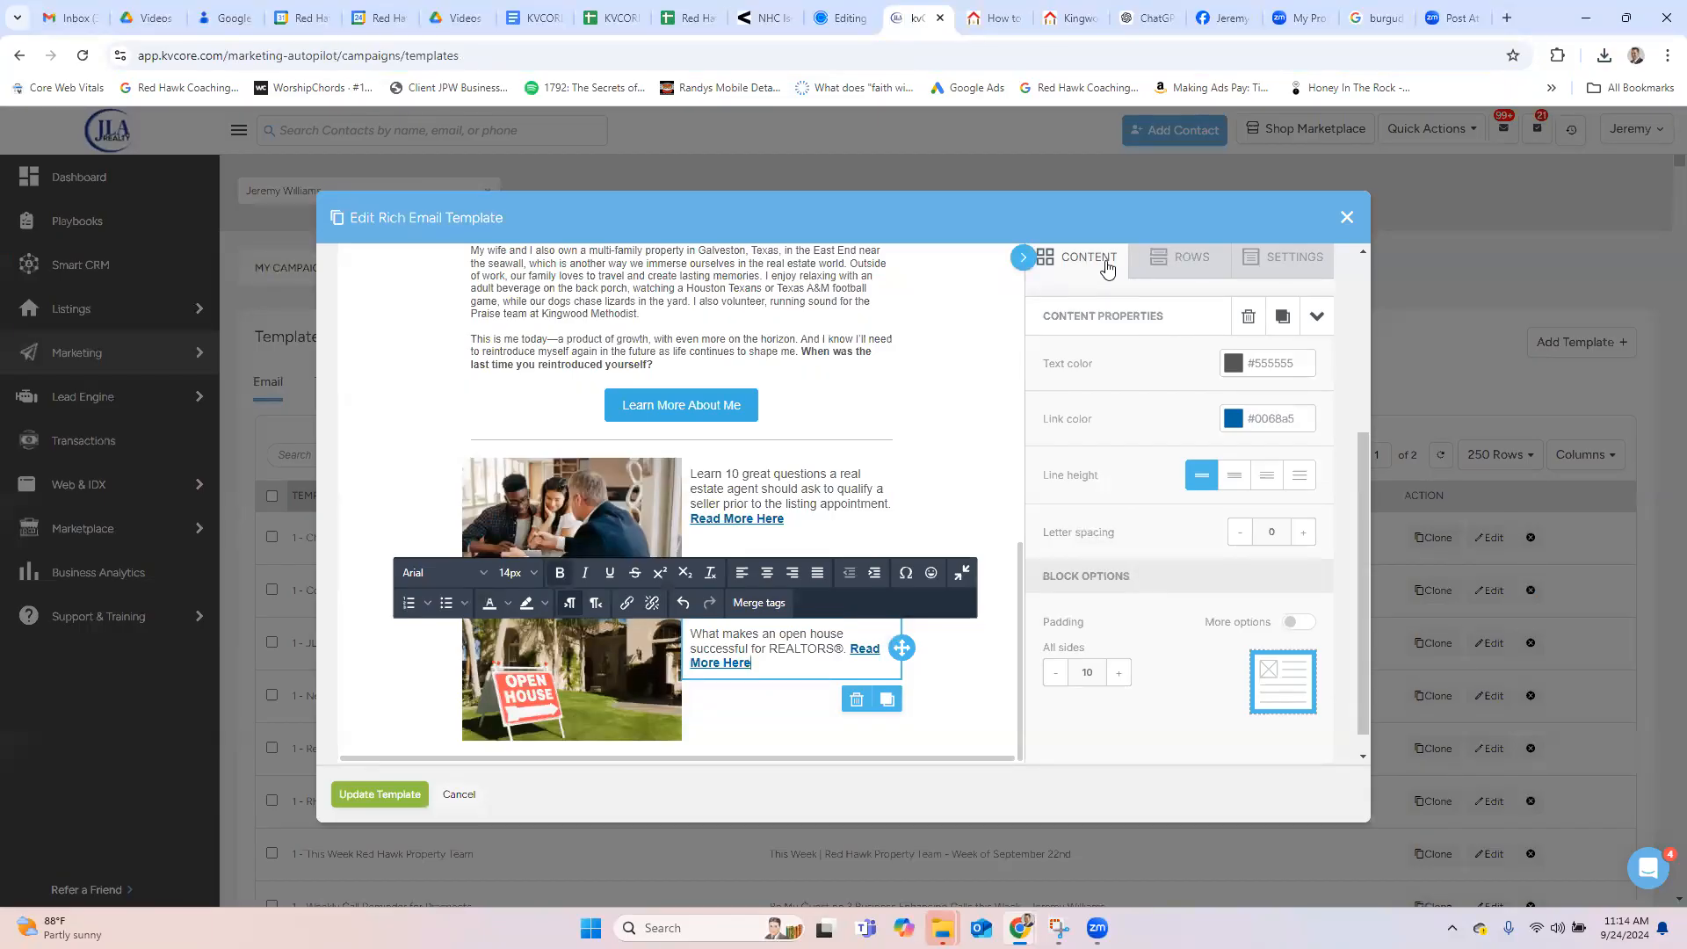
Step: Add a single-column row below the open house section and place a divider in it
left_click(1152, 273)
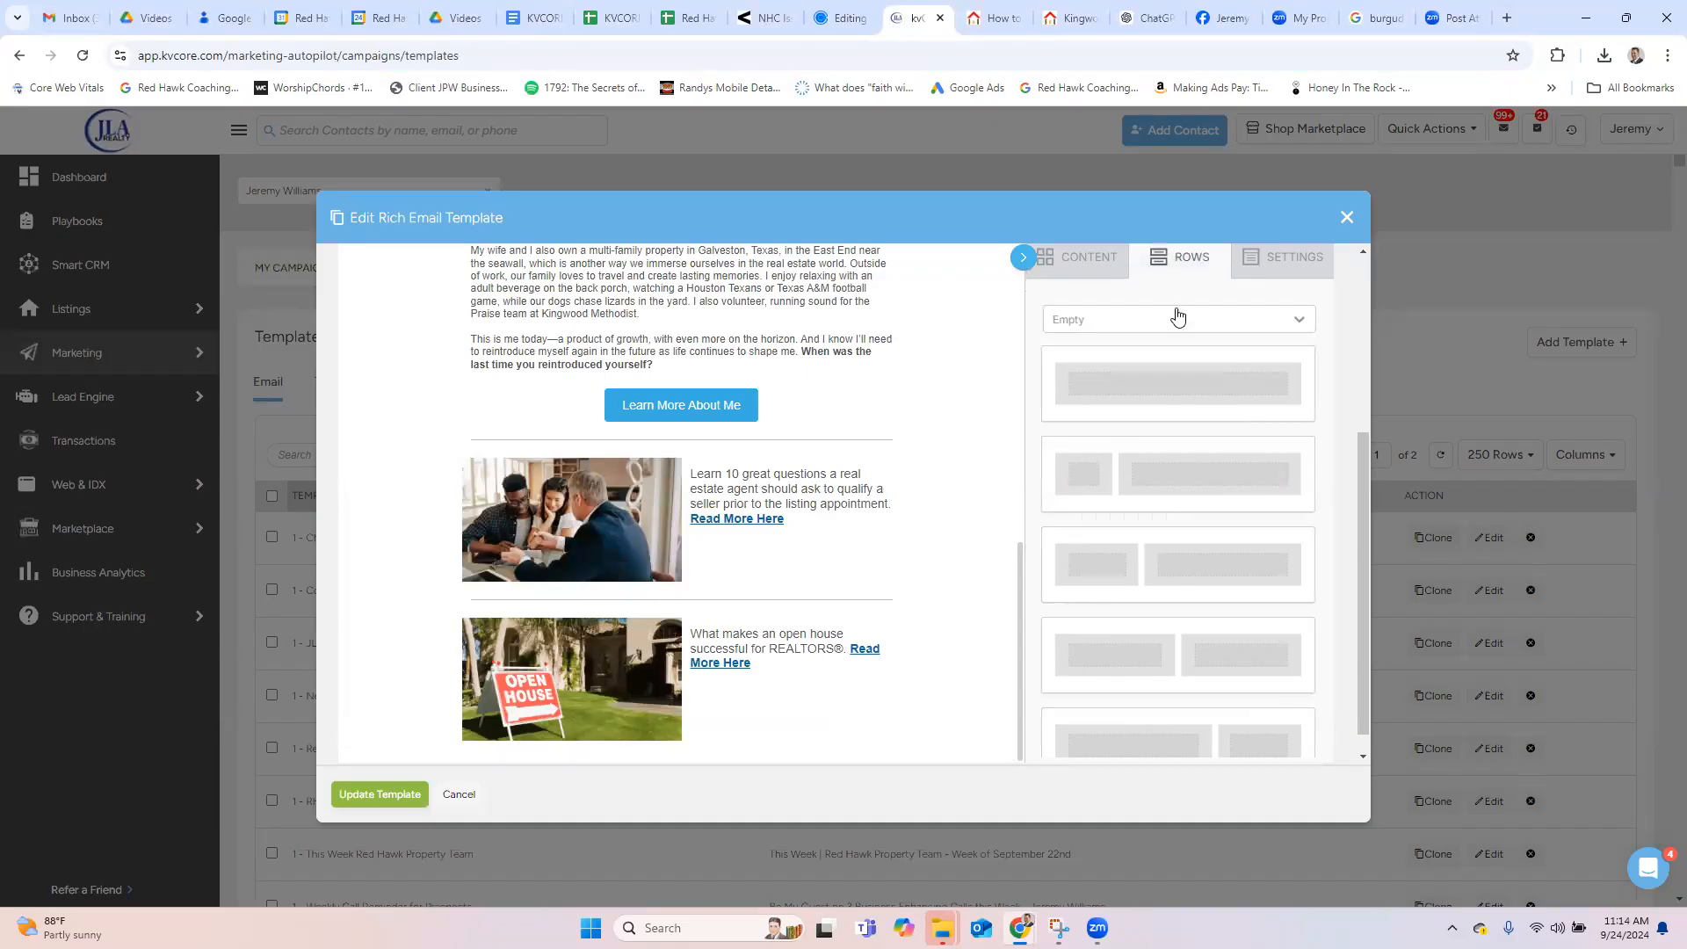
left_click_drag(1190, 366, 803, 680)
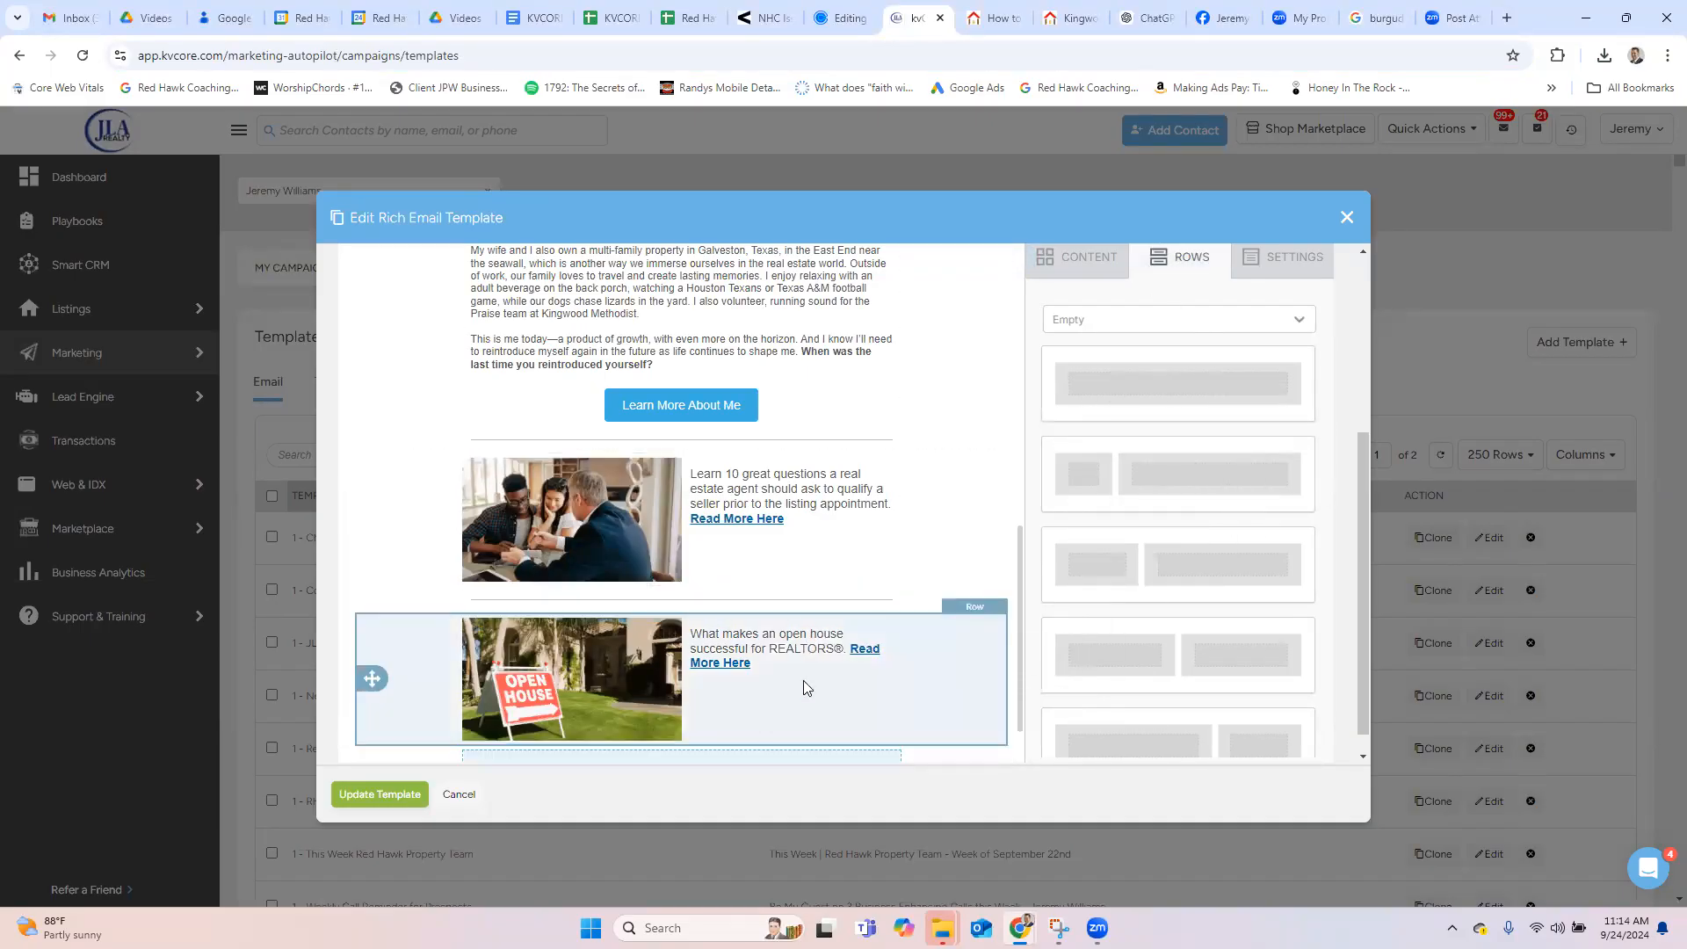
left_click(1080, 266)
left_click_drag(1273, 348, 846, 752)
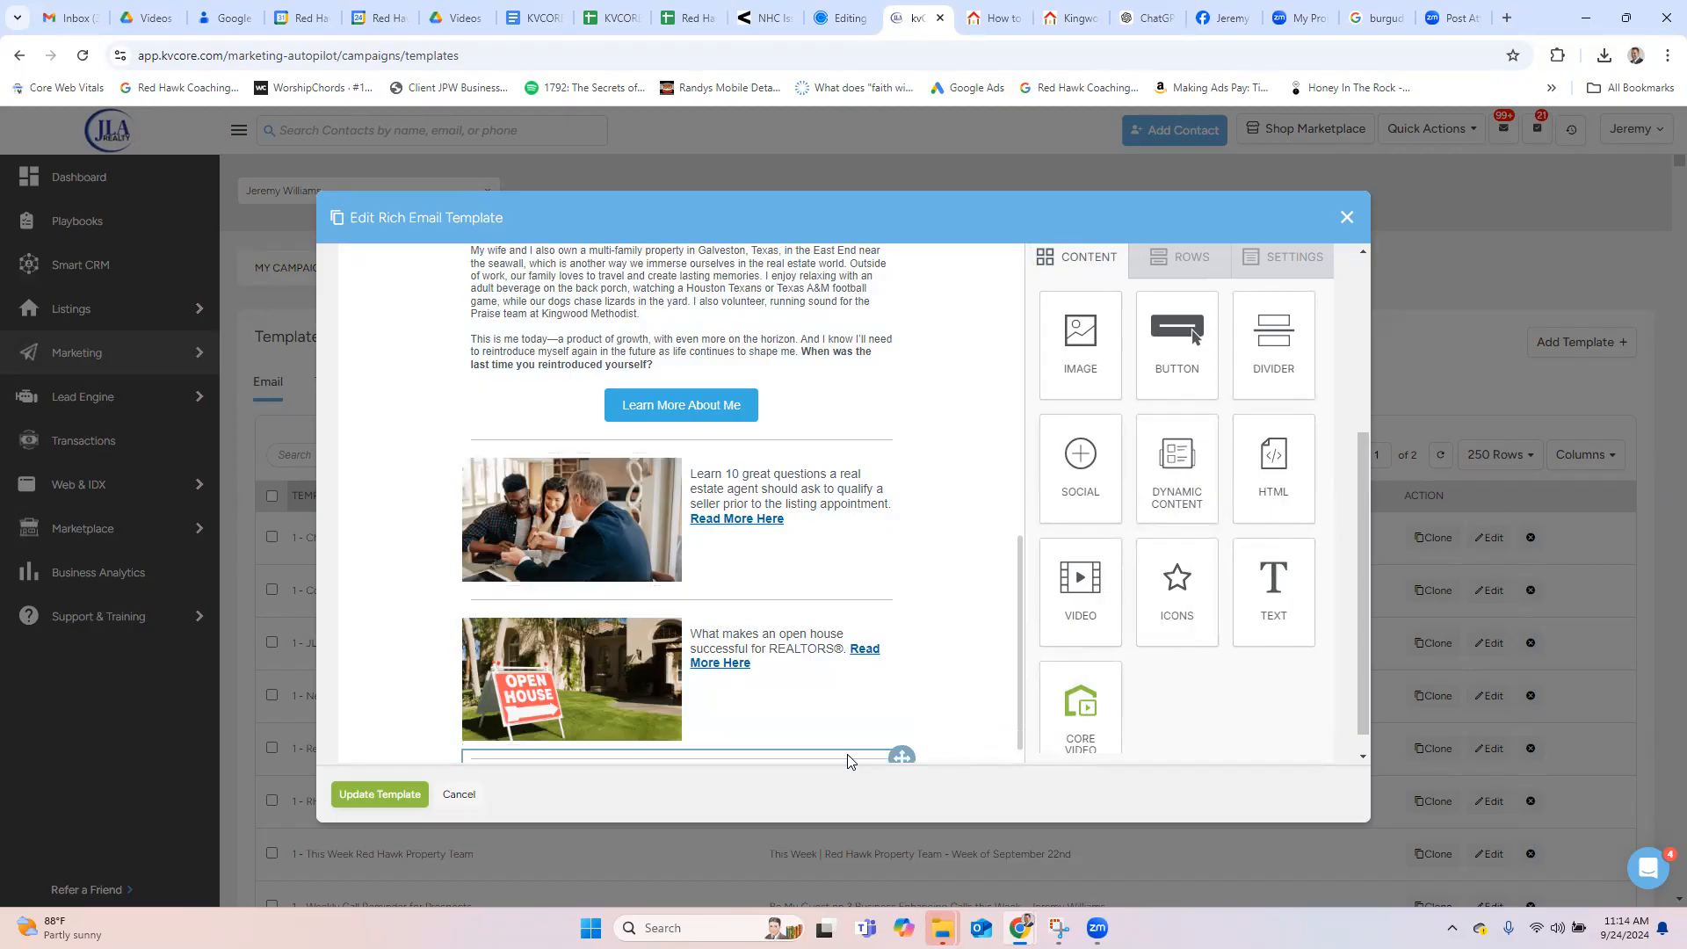
Step: Add an equal two-column row below the new divider, with an image block in its left column and a text block in its right column
left_click_drag(1022, 573, 1021, 666)
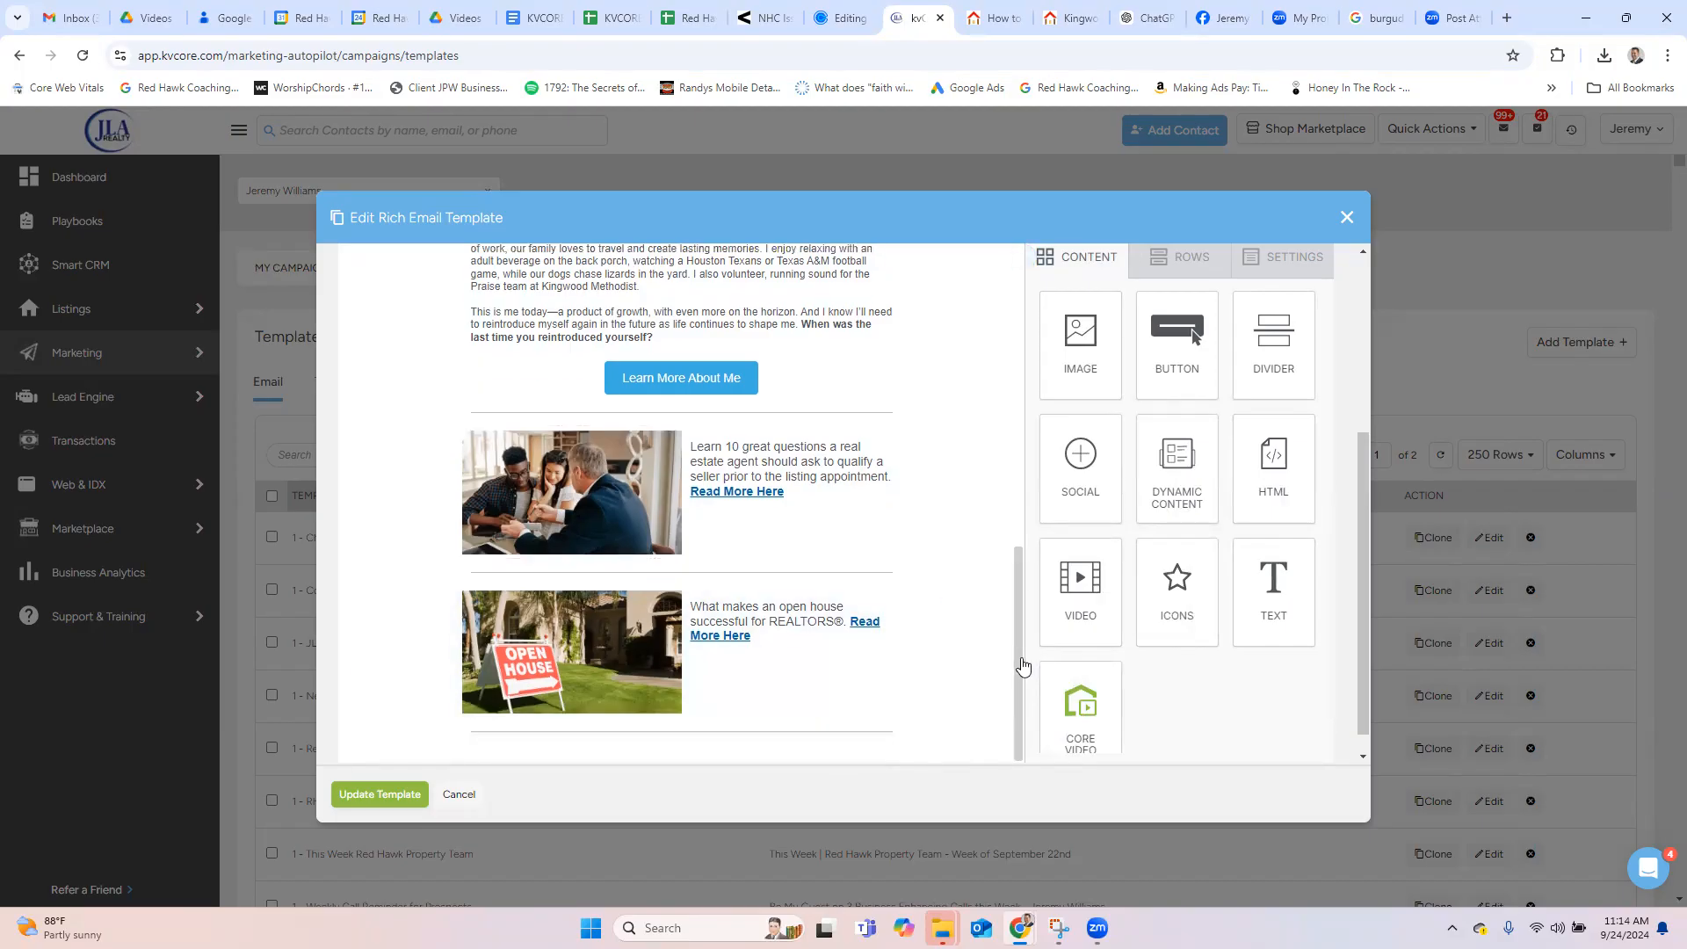
left_click(1193, 270)
left_click_drag(1220, 664, 903, 743)
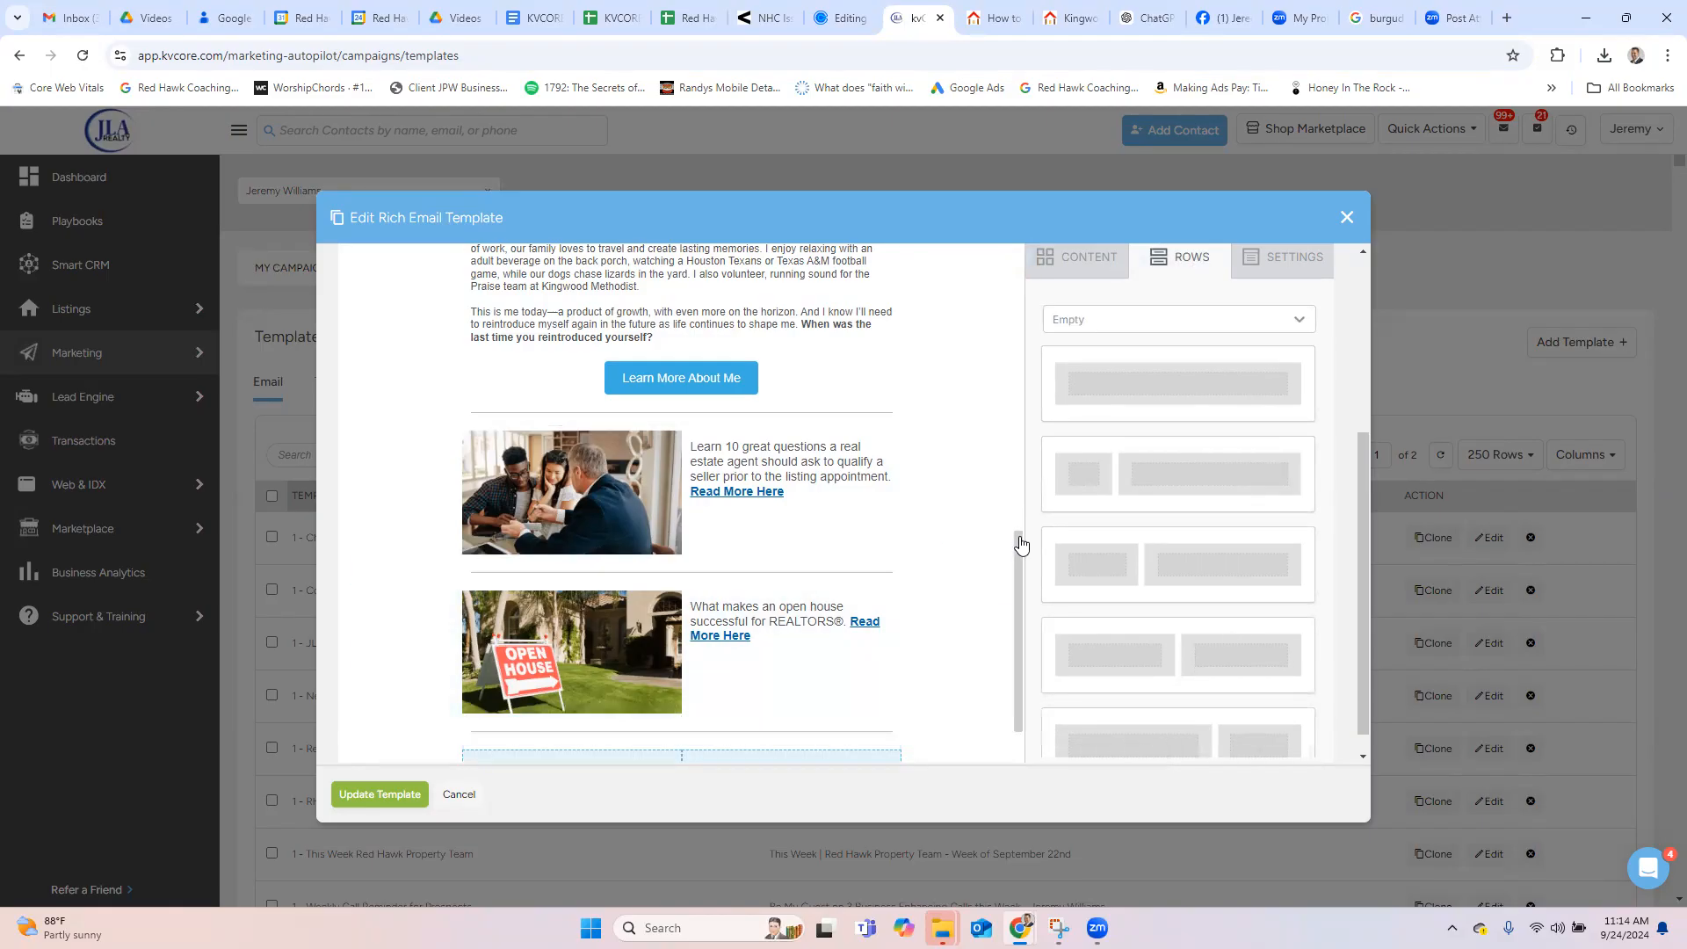
left_click_drag(1021, 545, 1017, 640)
left_click(1088, 268)
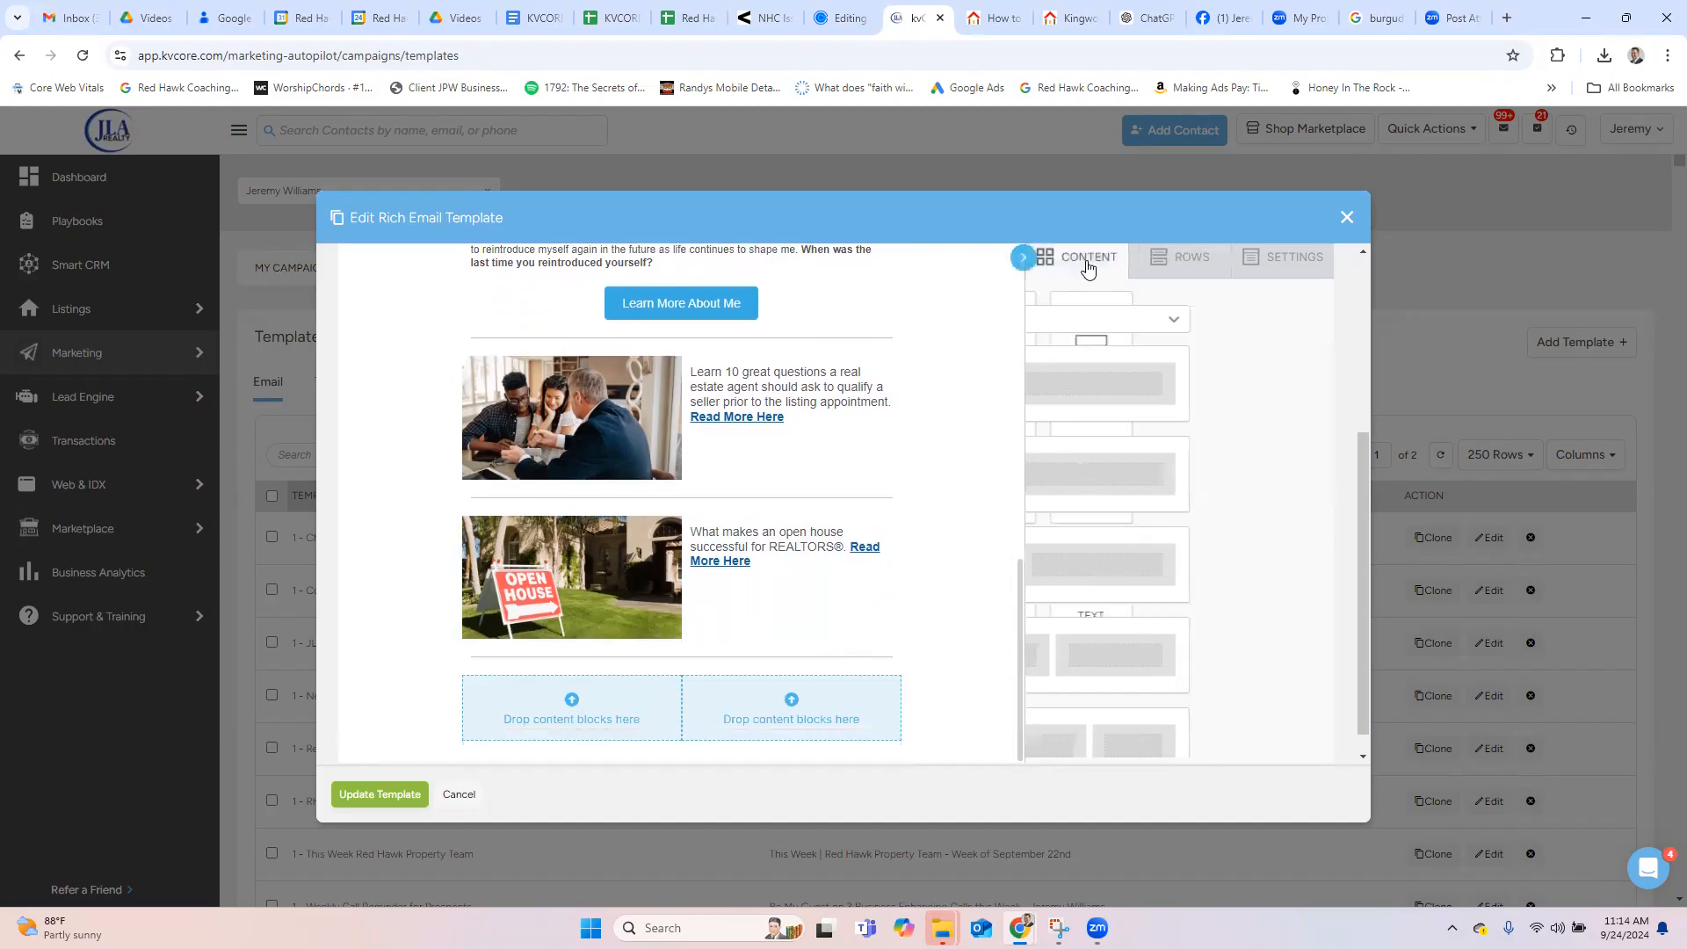
left_click_drag(1081, 343, 675, 707)
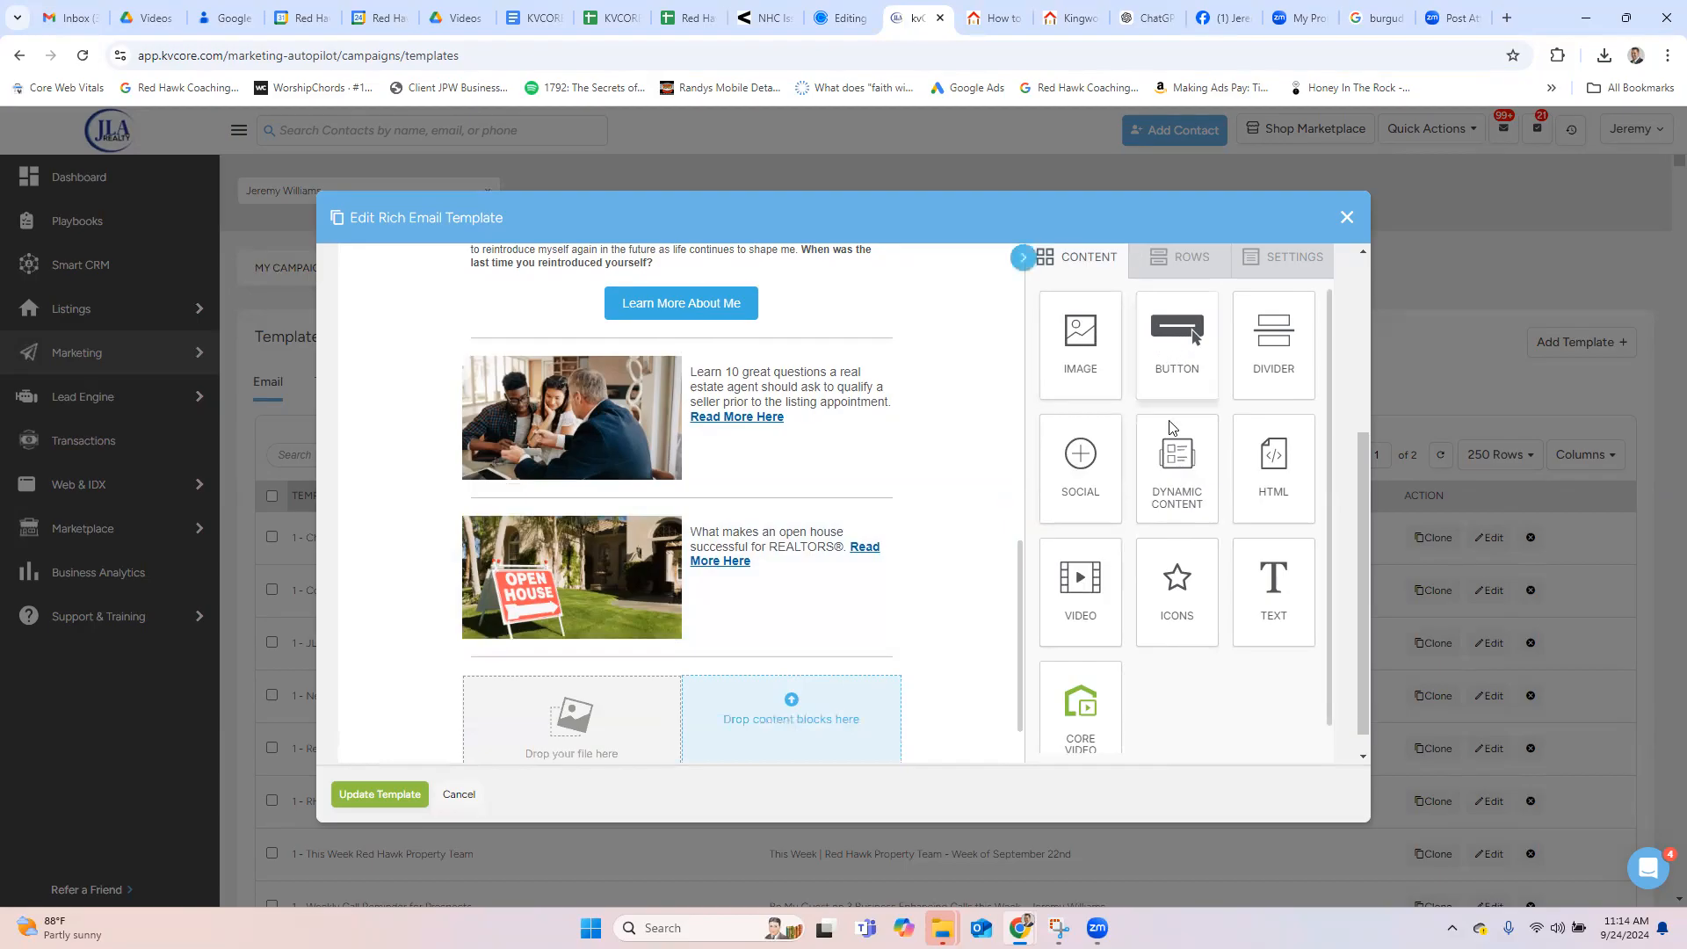
left_click_drag(1259, 576, 870, 692)
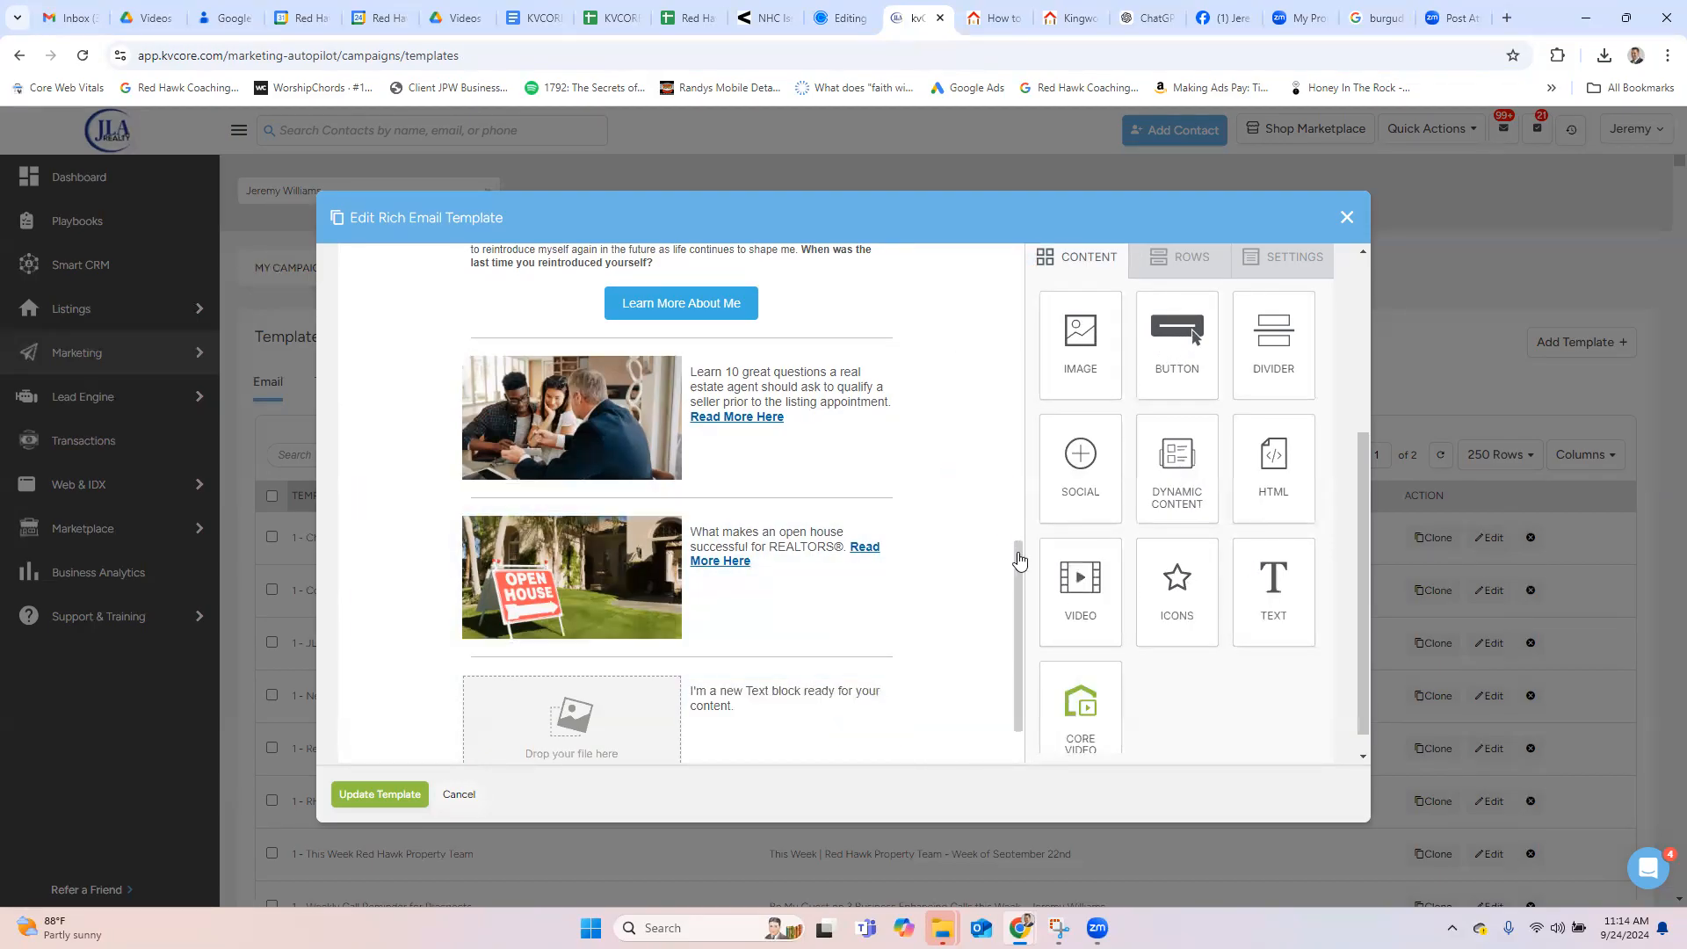
left_click_drag(1020, 560, 1010, 646)
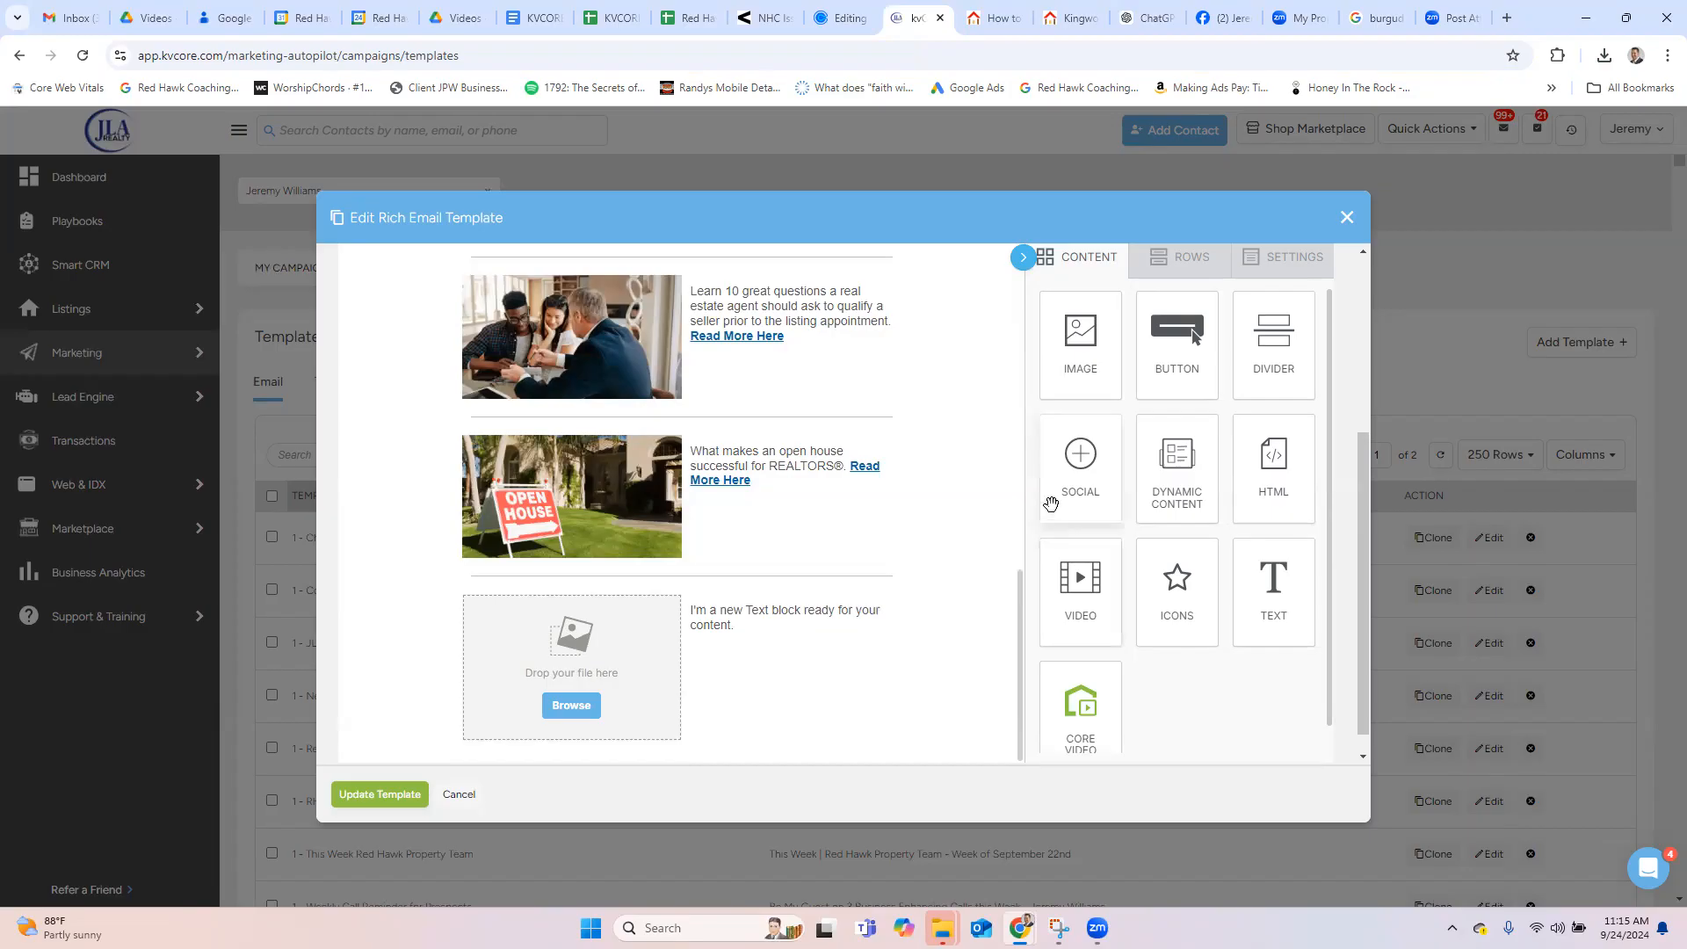
Step: Switch to the realty website's blog and open the post "Three Reasons Why Hiring a Real Estate Coach is Crucial, Especially Now"
left_click(998, 32)
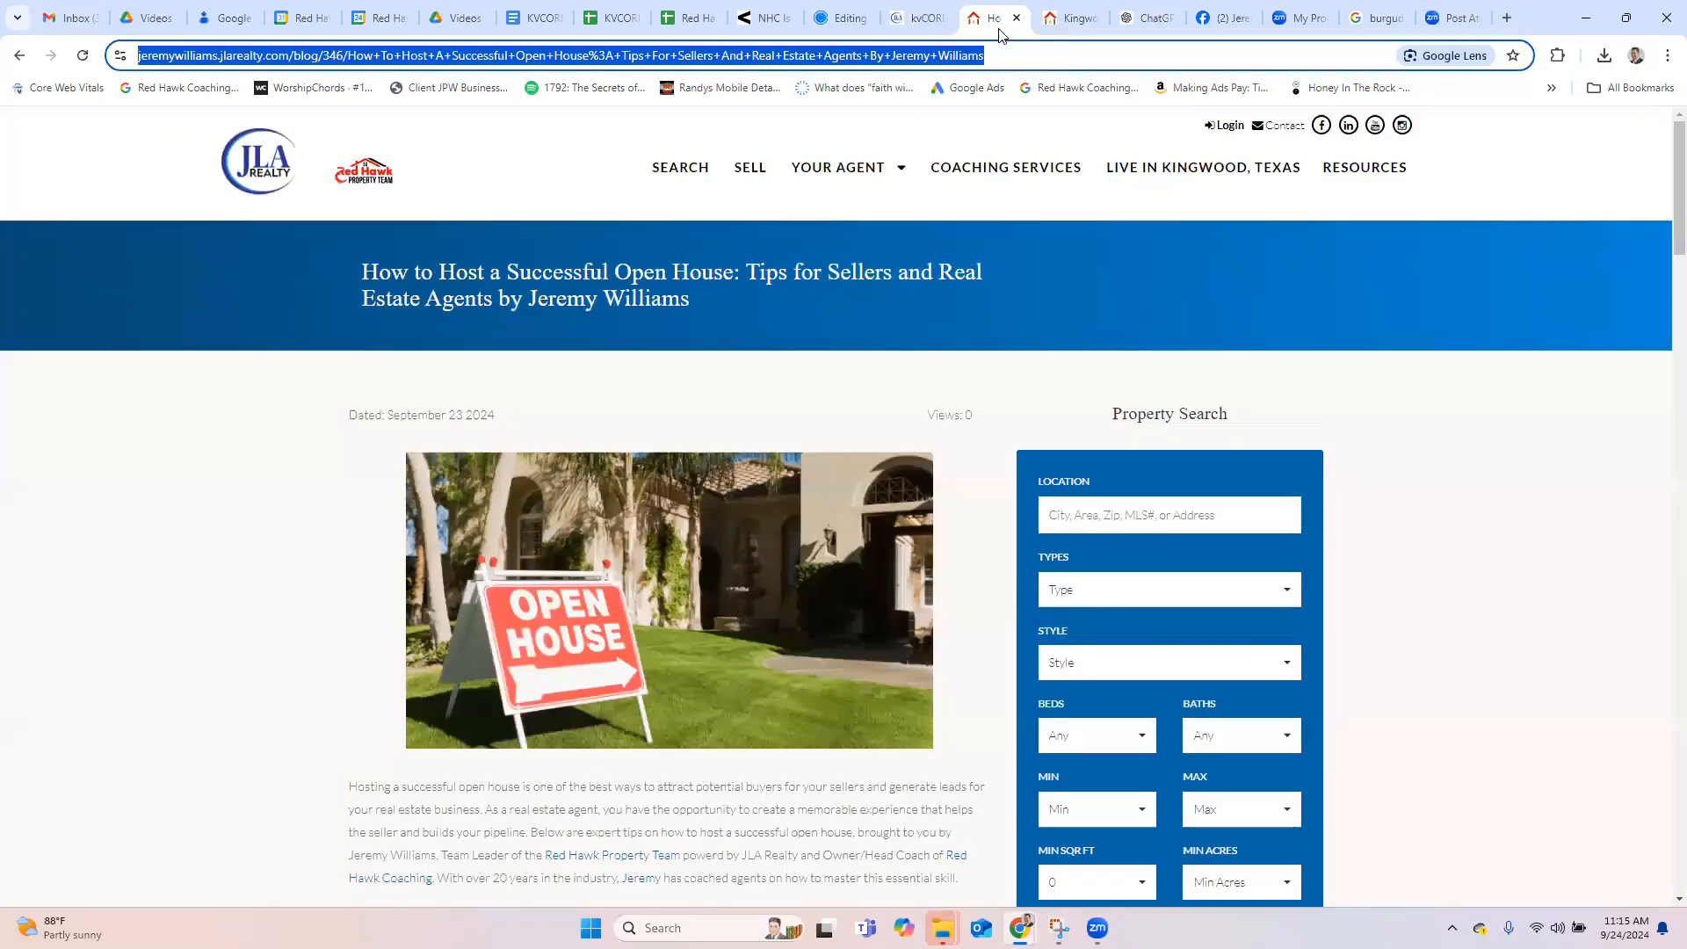
left_click_drag(1661, 256, 1661, 758)
left_click(546, 606)
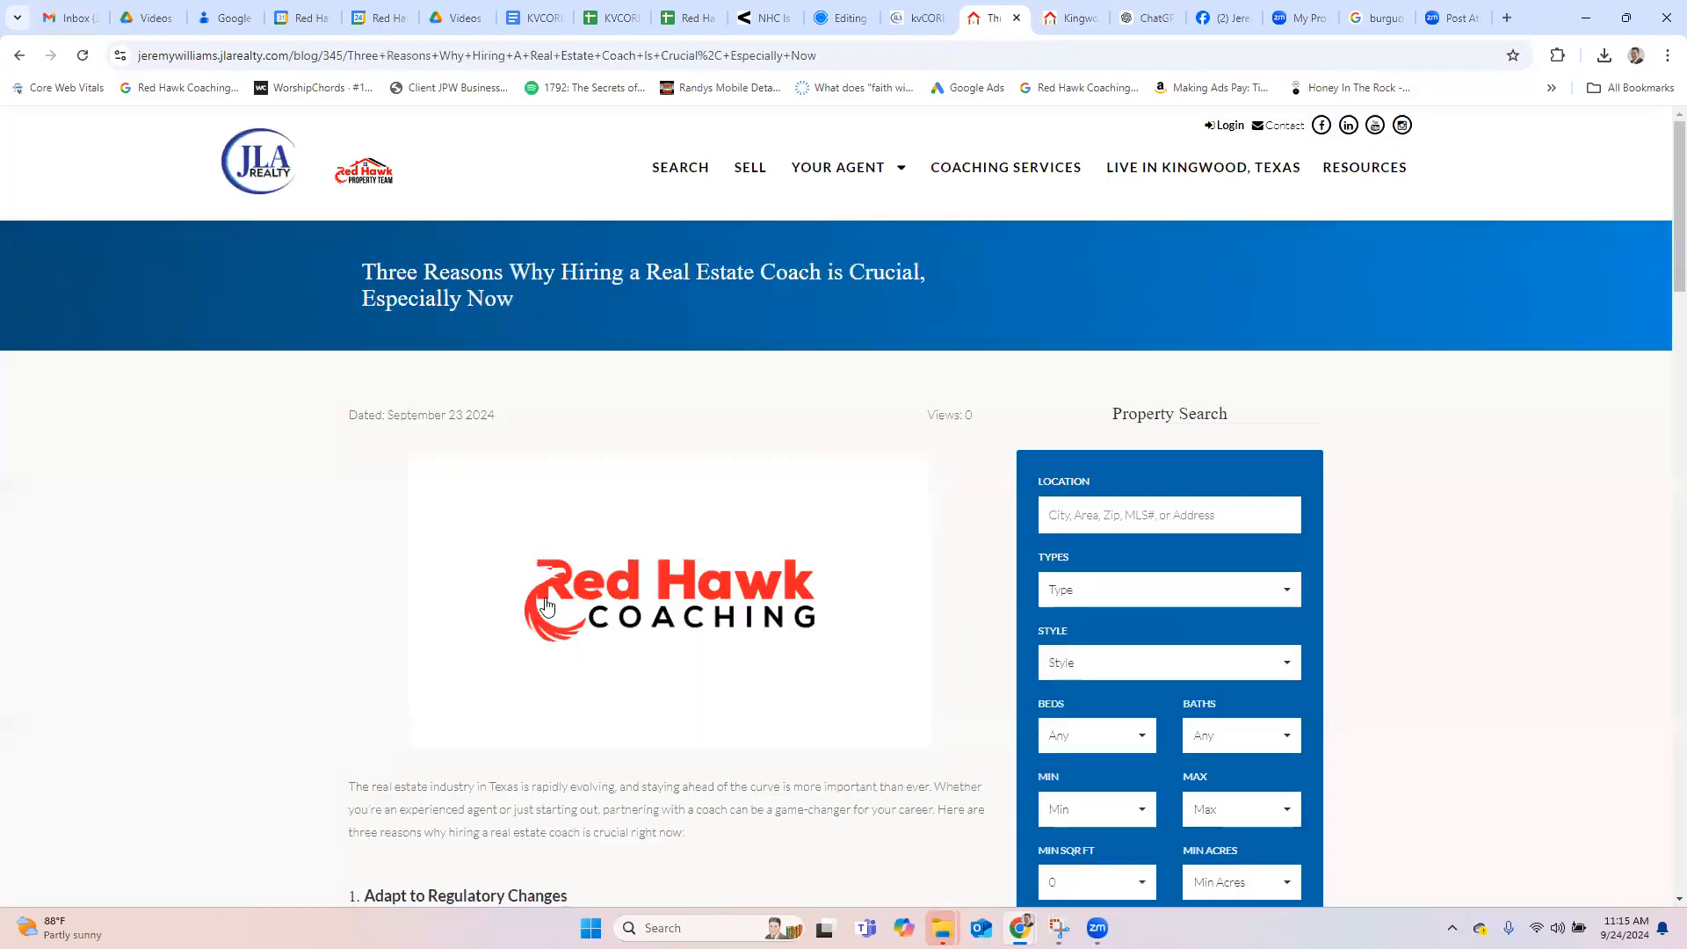
Step: Save the coaching post's Red Hawk Coaching logo as a PNG image in Downloads and copy the post's web address
right_click(678, 546)
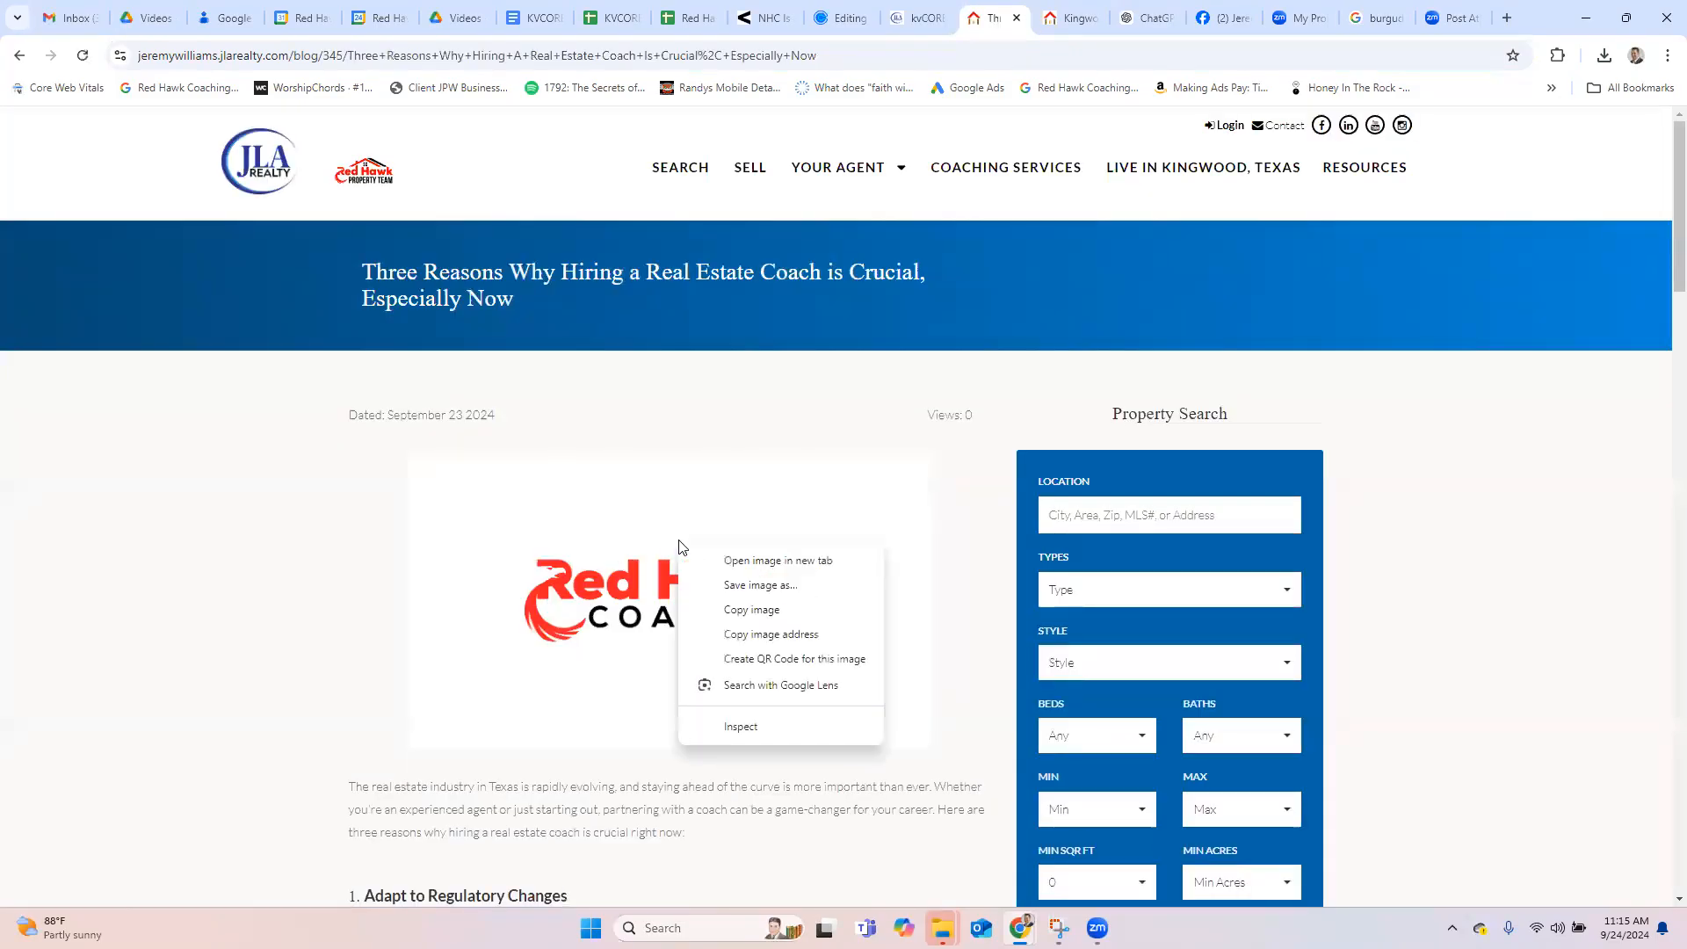
left_click(719, 579)
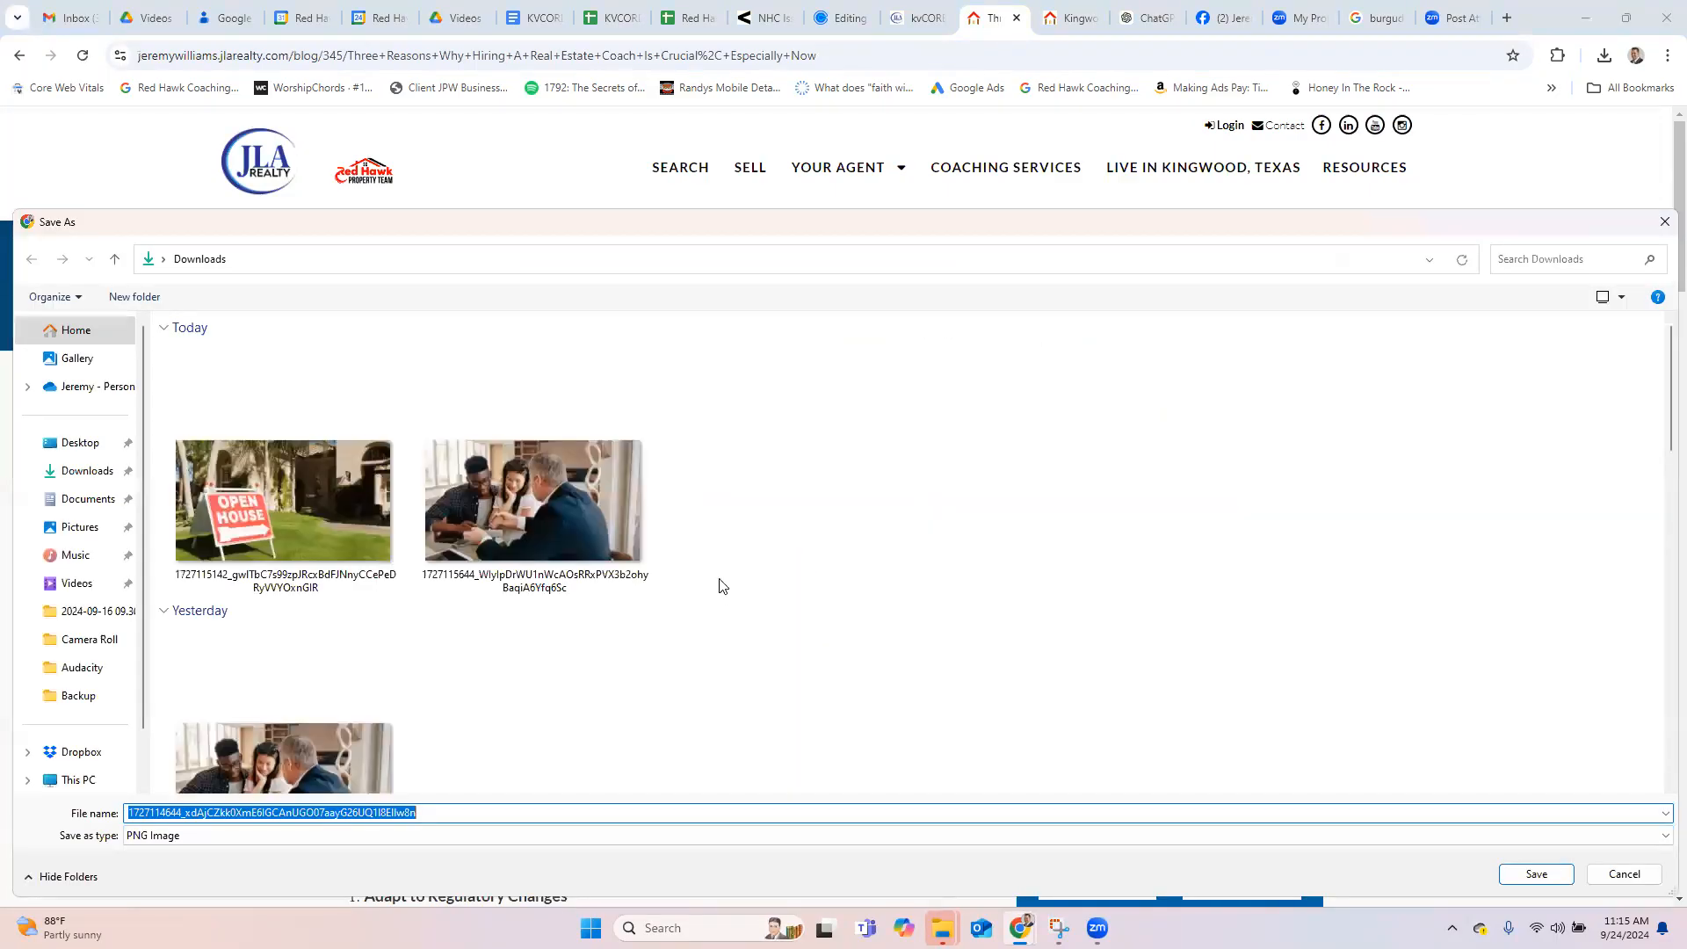
left_click(1533, 873)
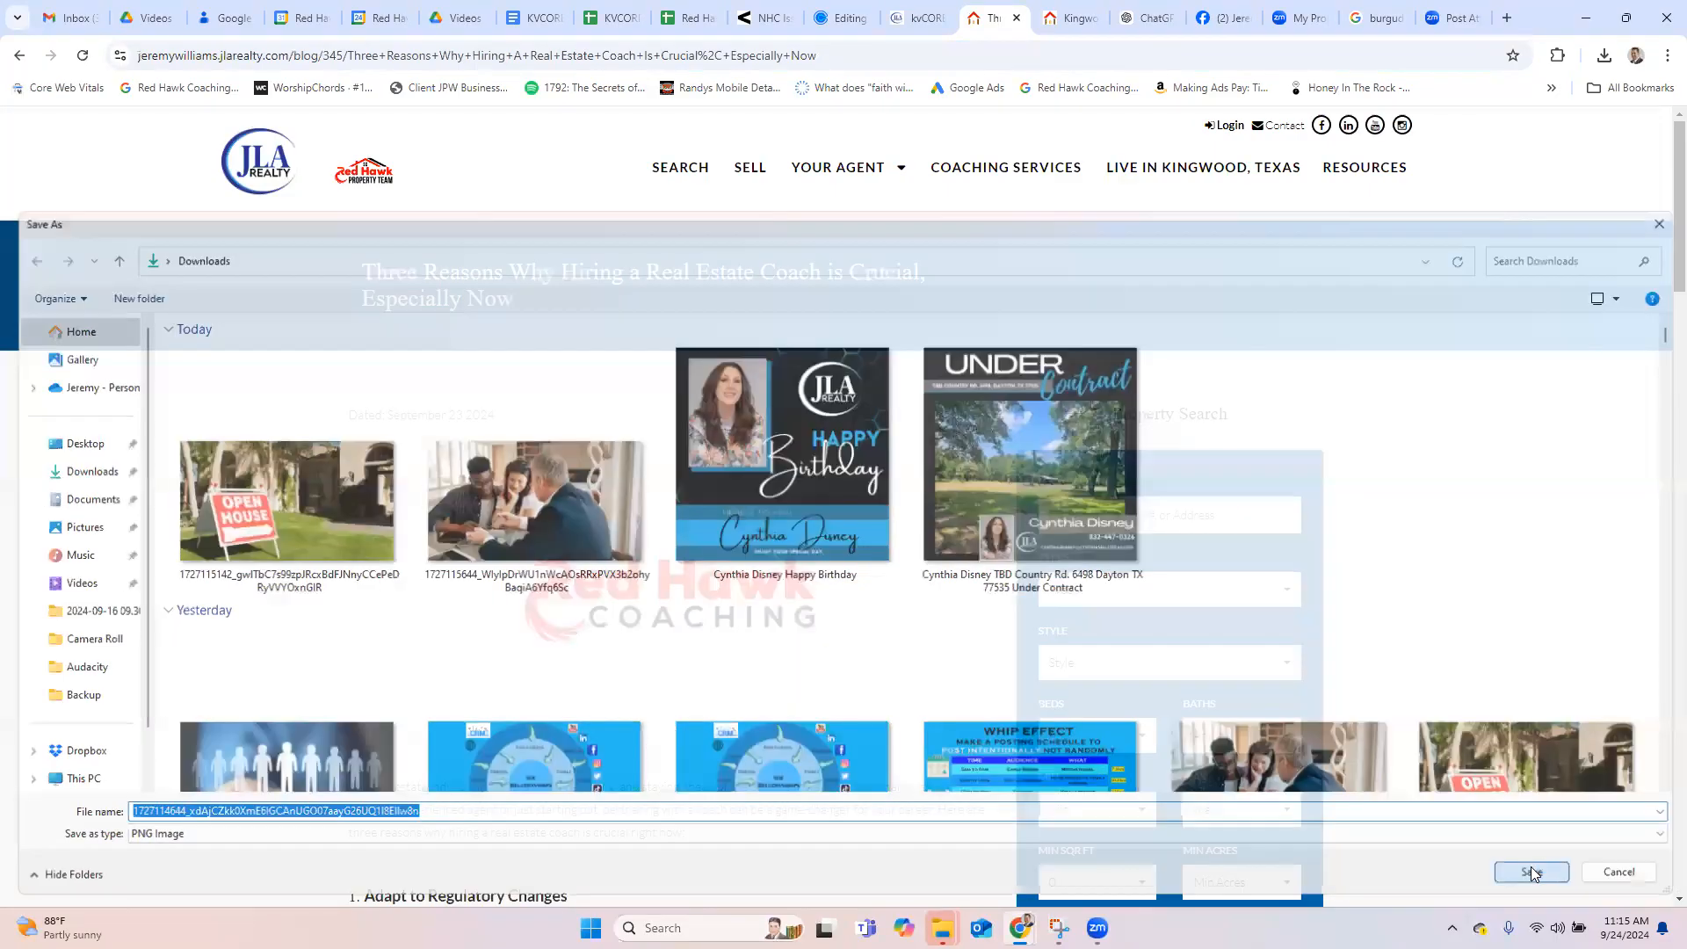
left_click(724, 54)
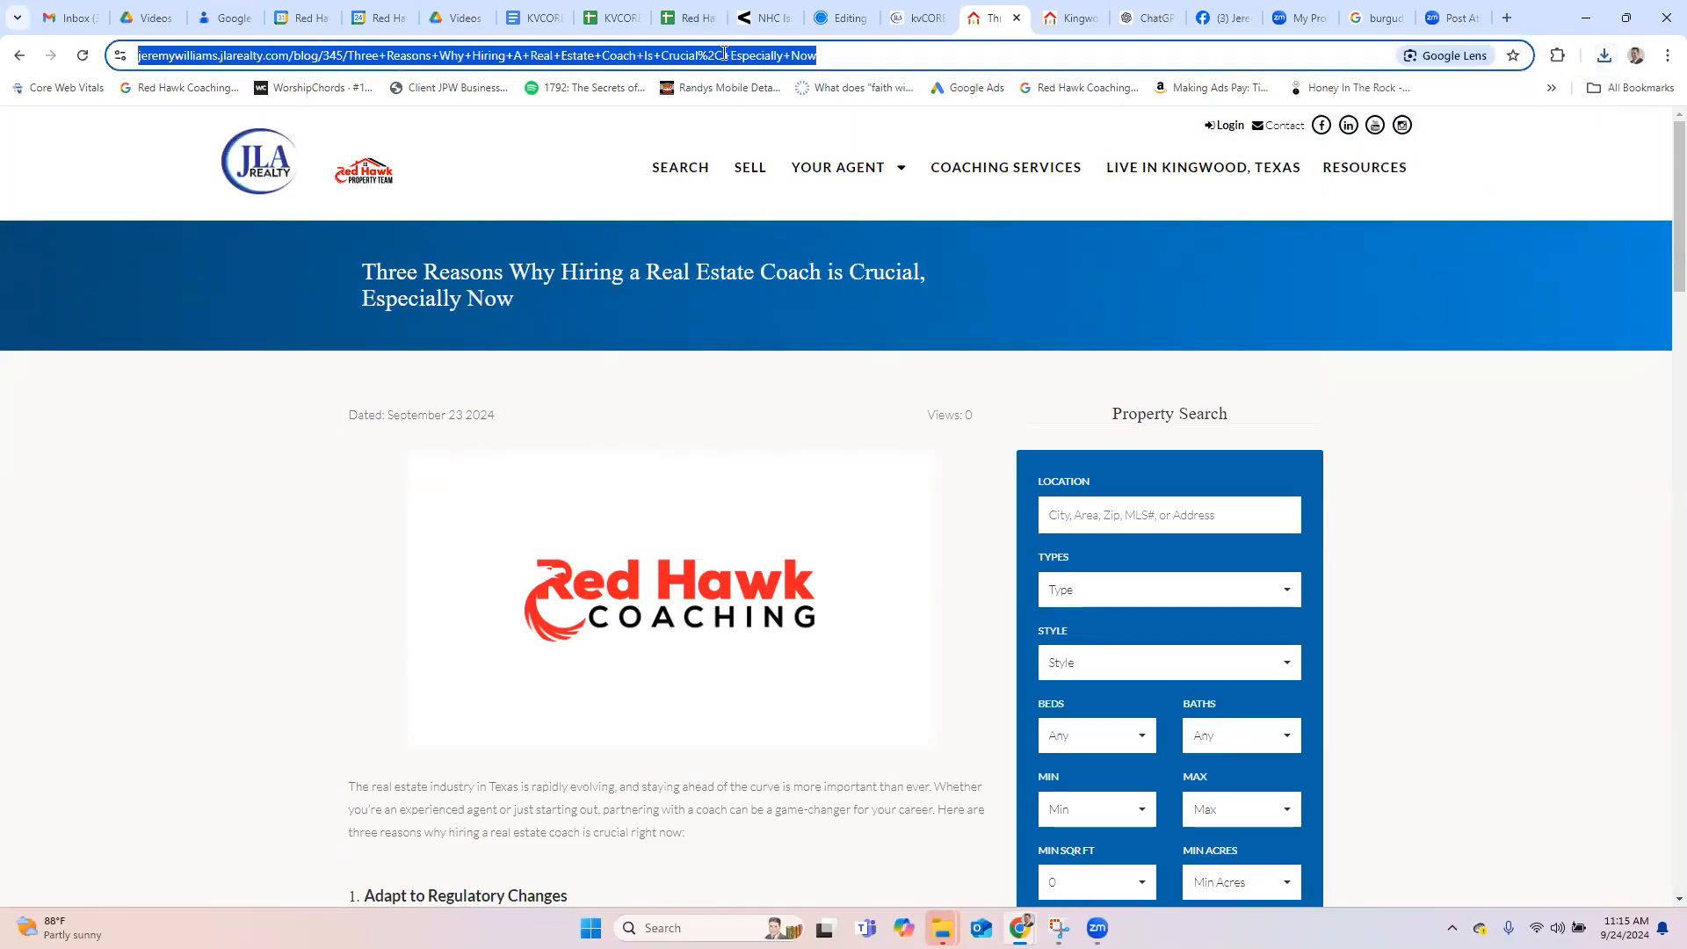
Step: Return to the kvCORE email template, upload the saved Red Hawk Coaching logo and insert it into the empty image block
left_click(908, 7)
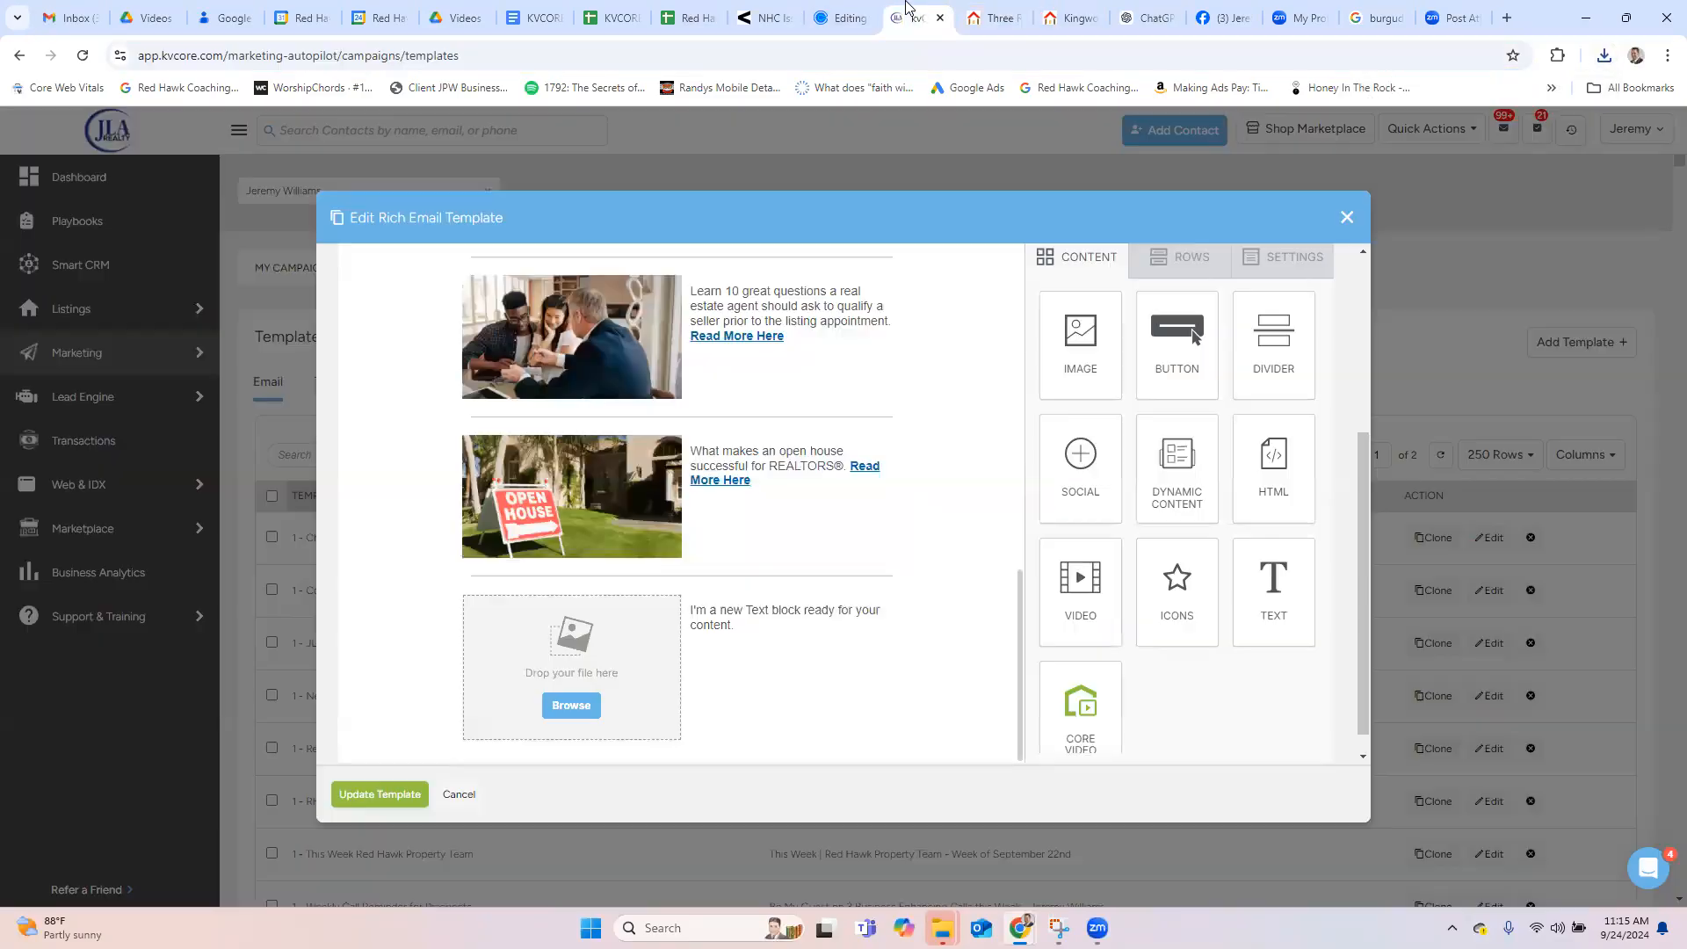
left_click(580, 703)
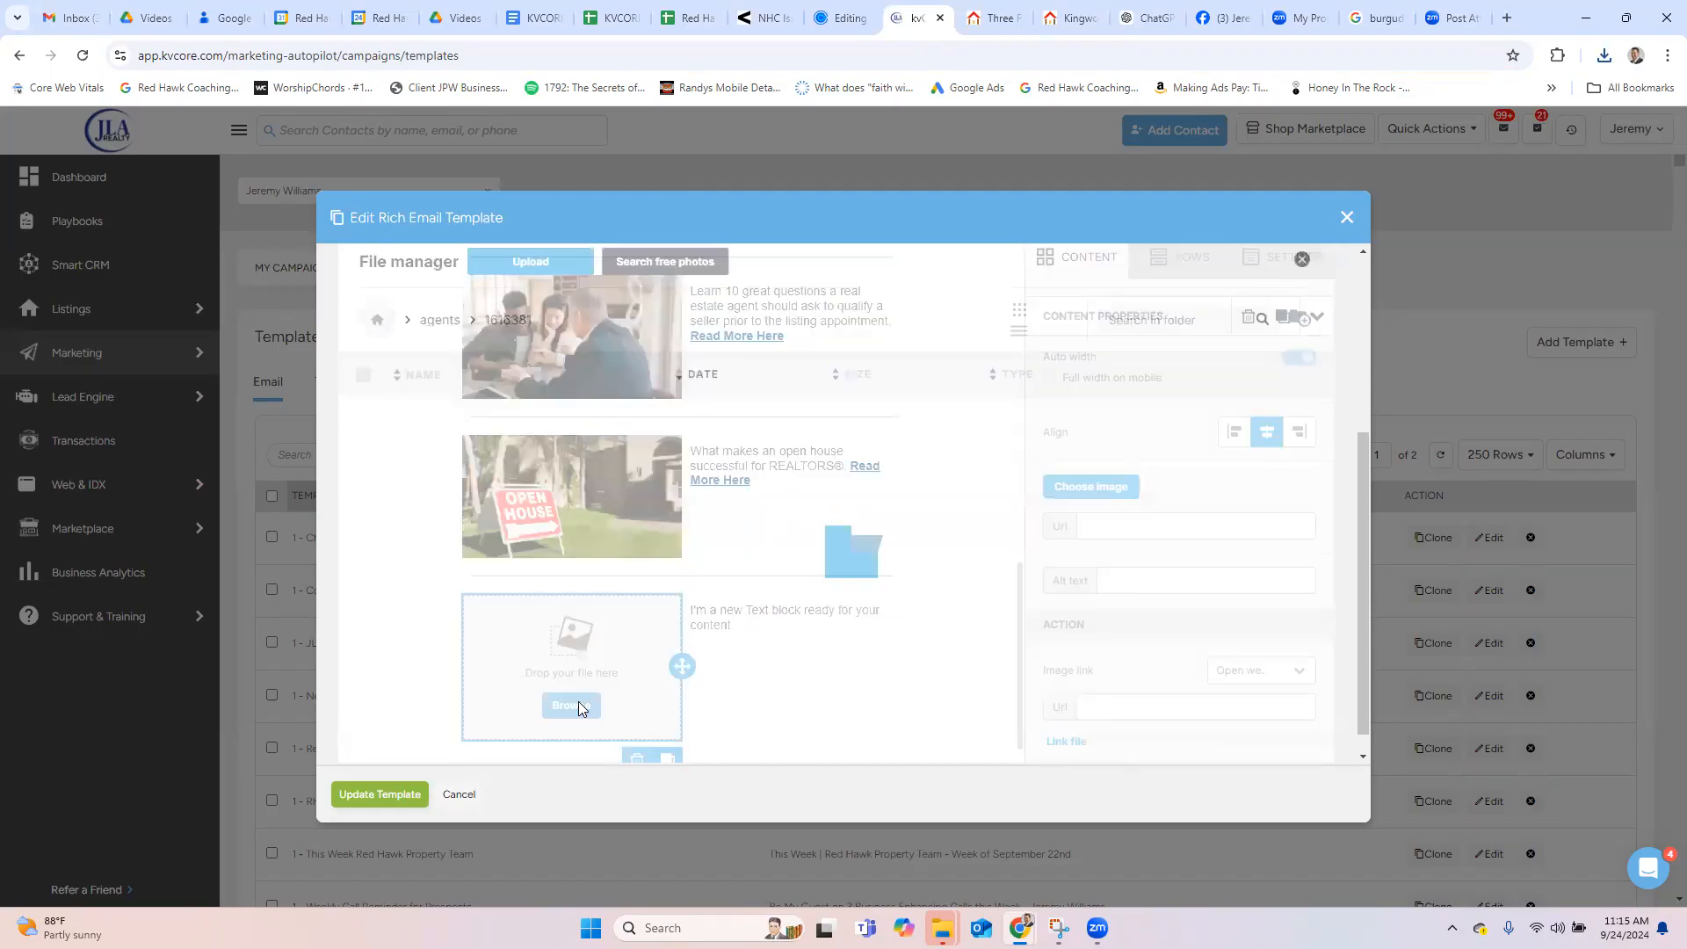
left_click(506, 268)
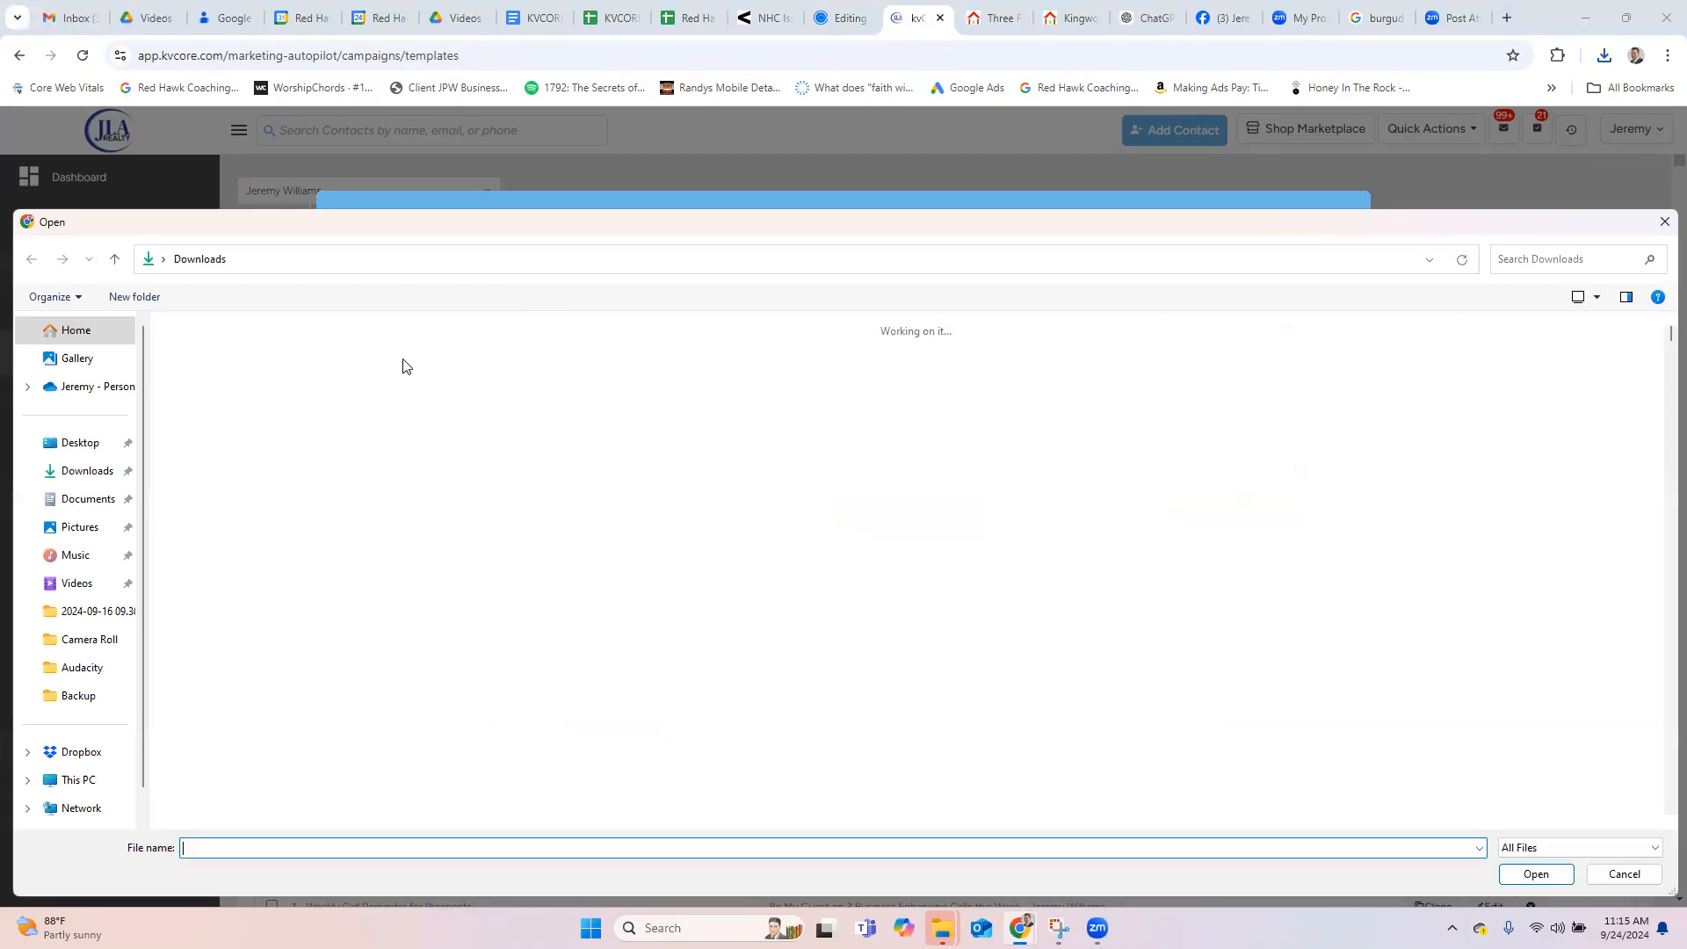
left_click(331, 475)
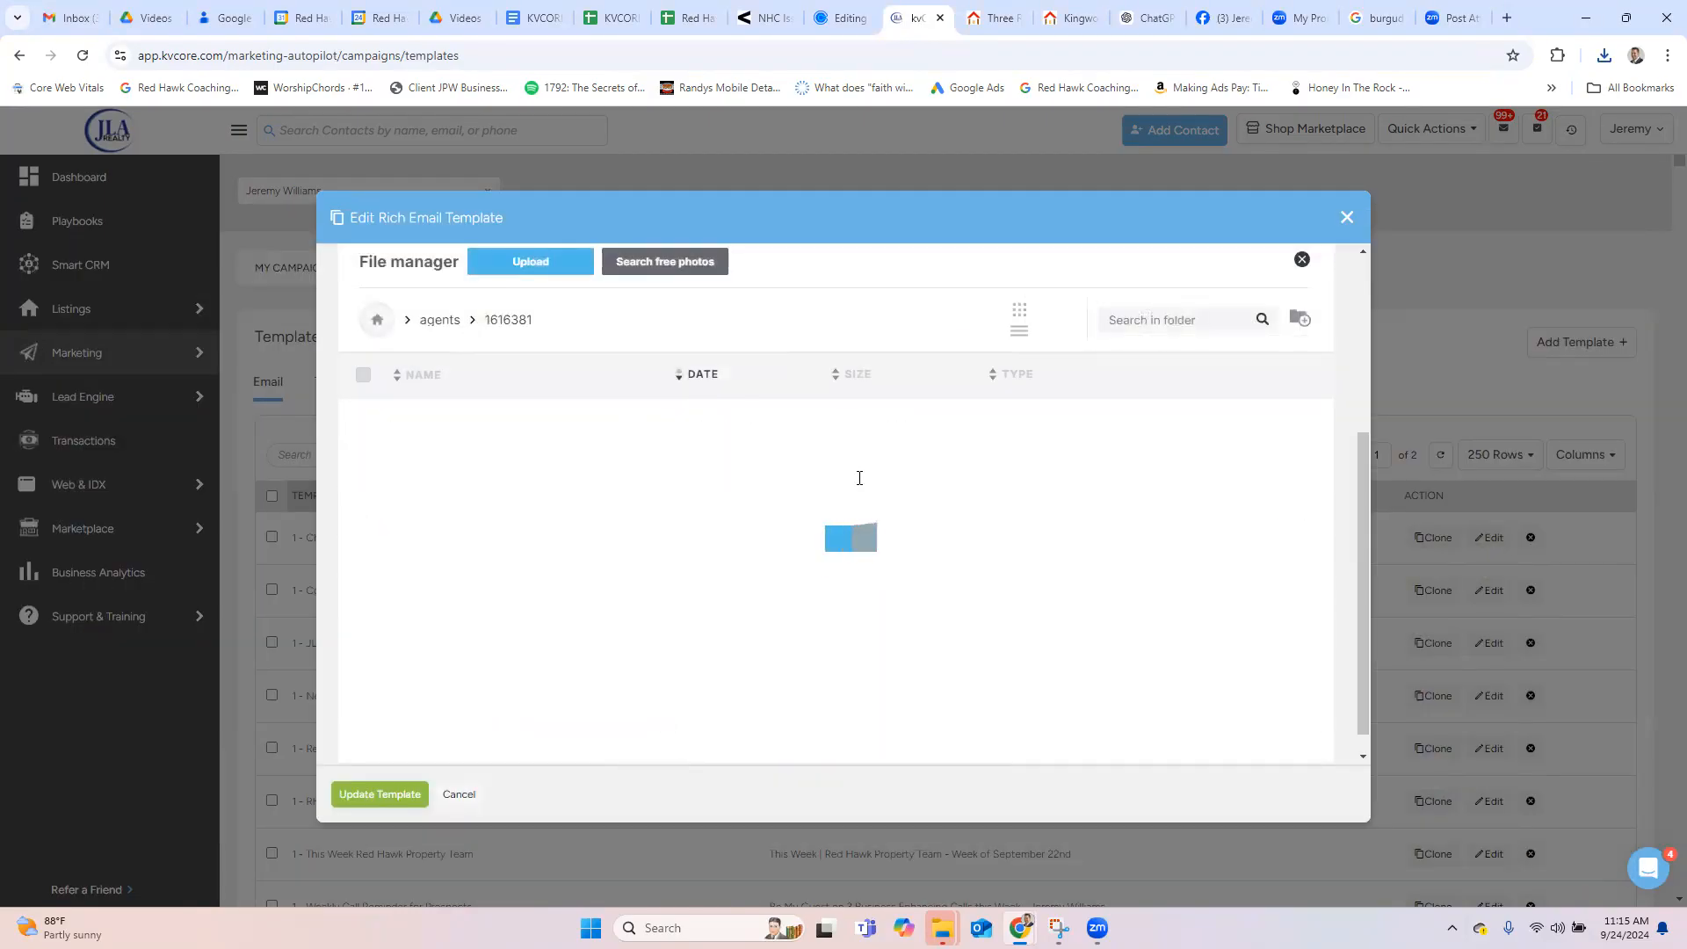
left_click(927, 553)
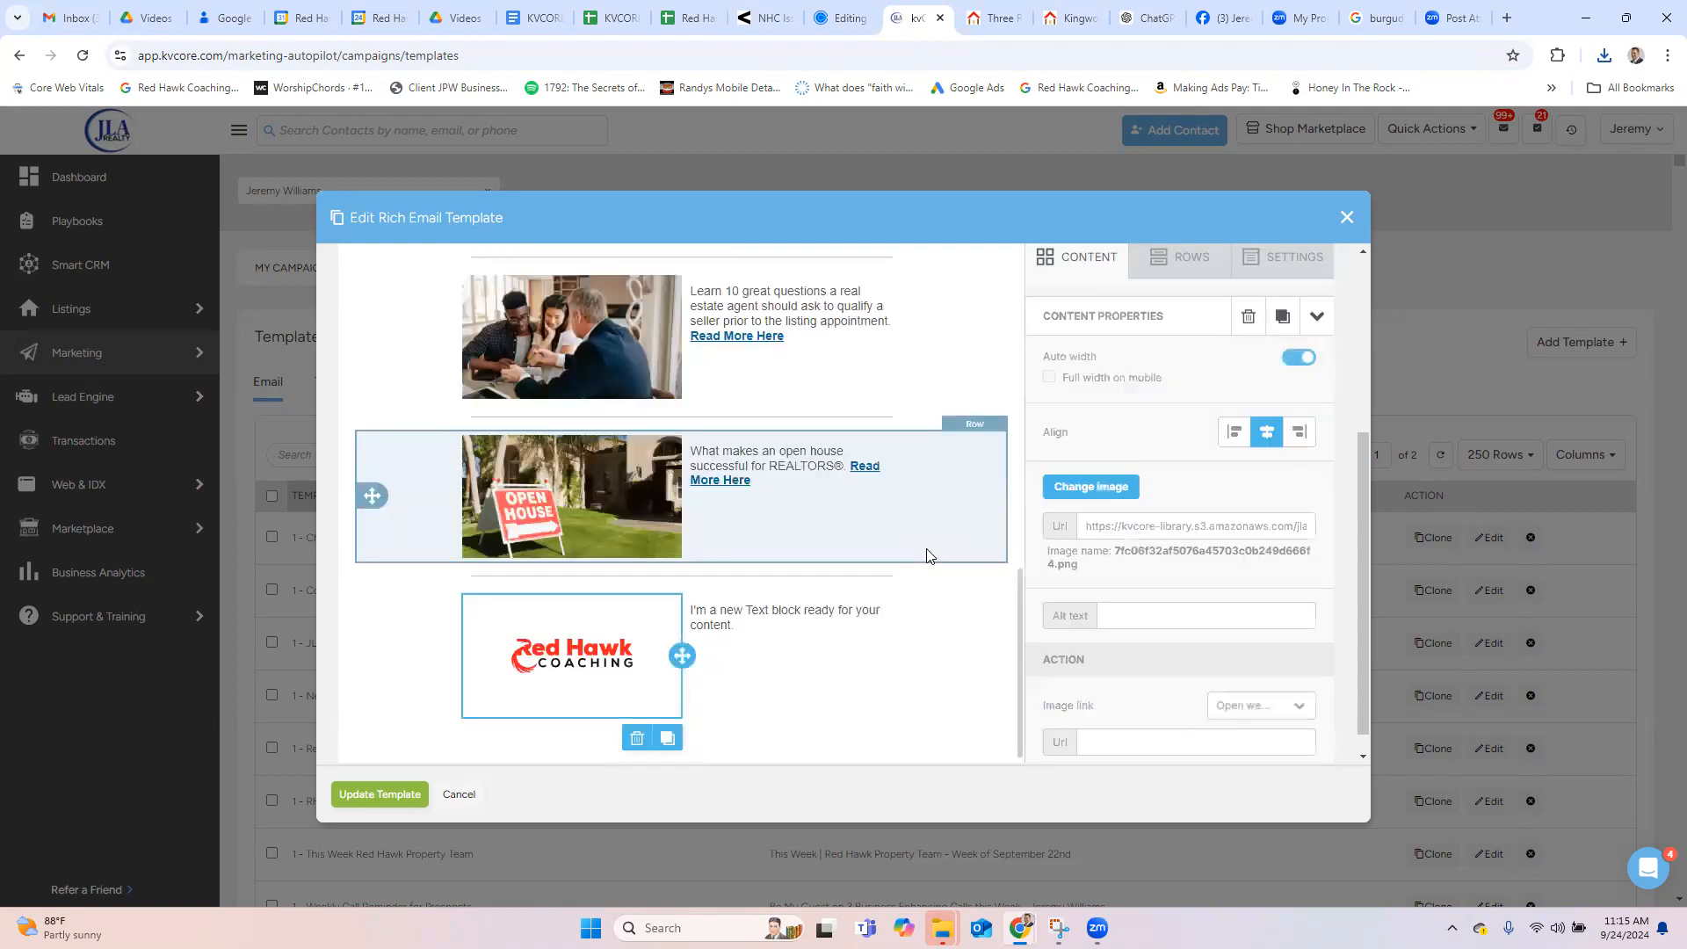
Step: Replace the placeholder text beside the Red Hawk Coaching logo with "Here are three reasons why you should hire a coach. Read More Here"
left_click(805, 626)
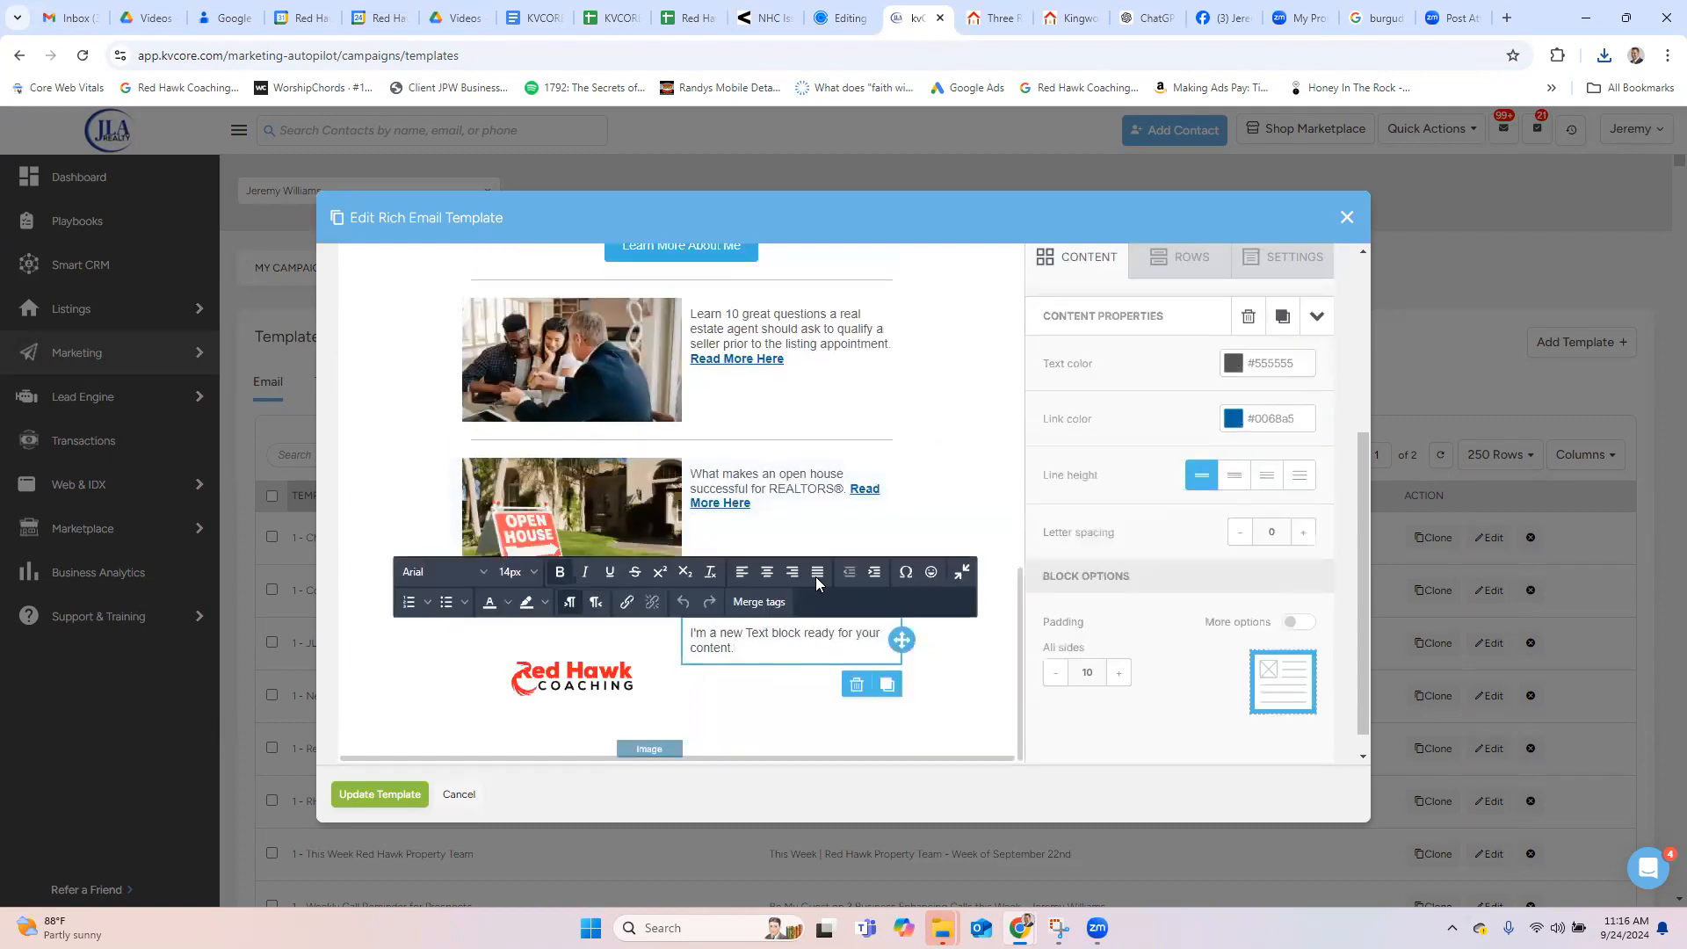
left_click(993, 9)
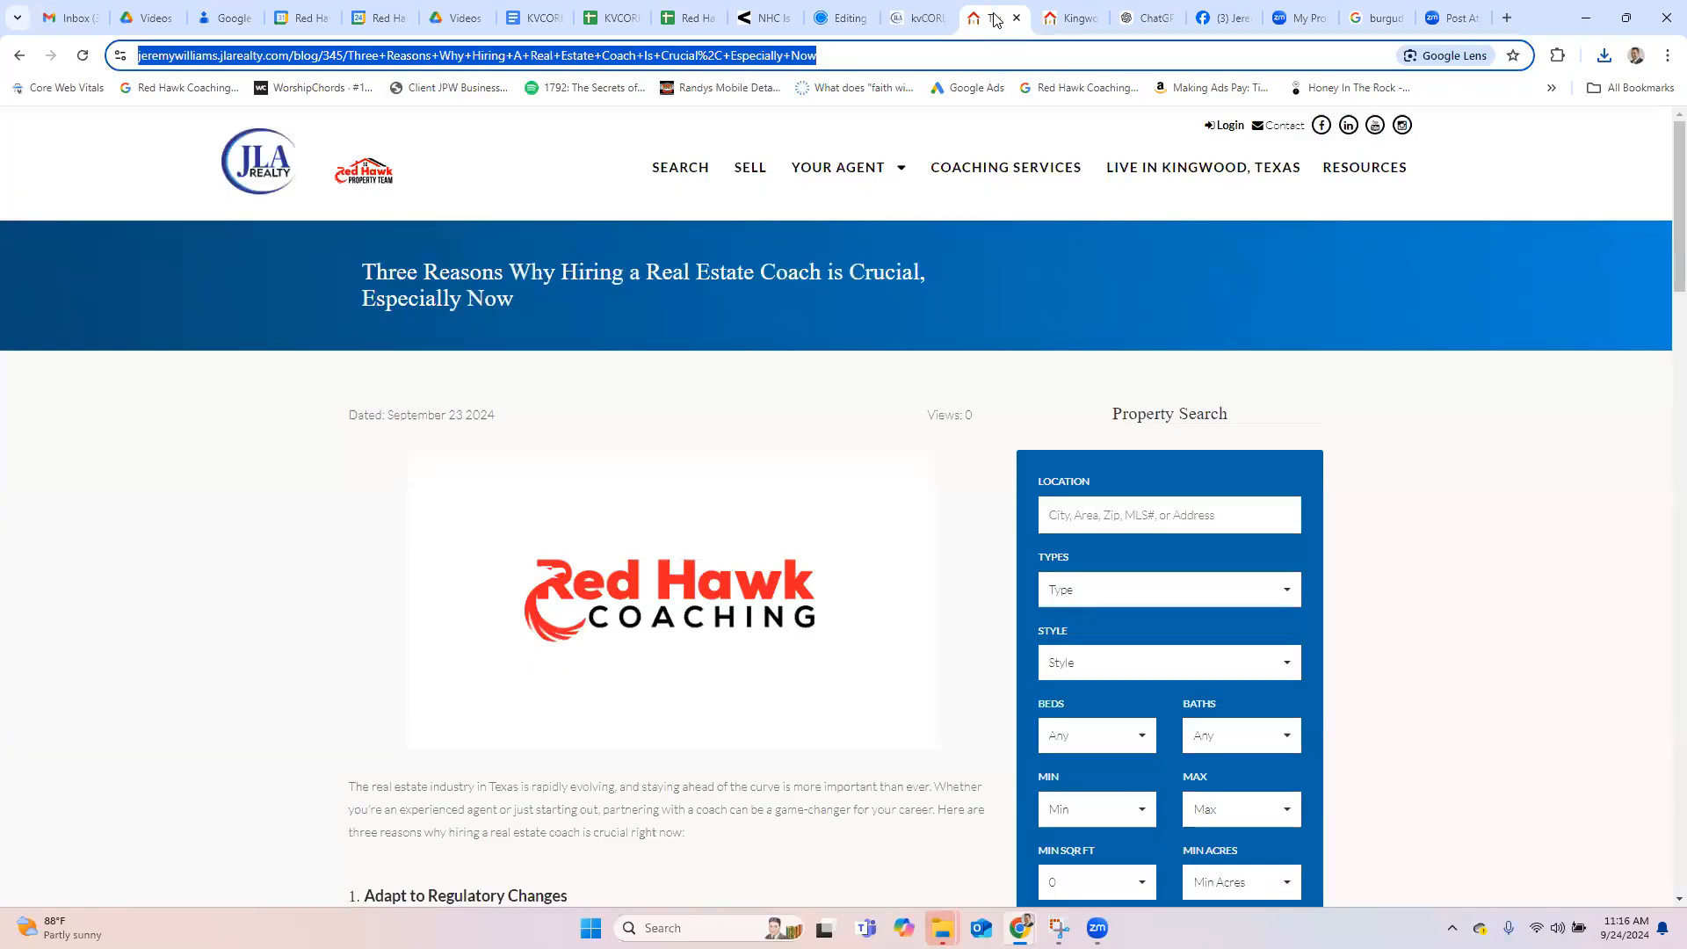
left_click(918, 18)
left_click_drag(775, 650, 695, 633)
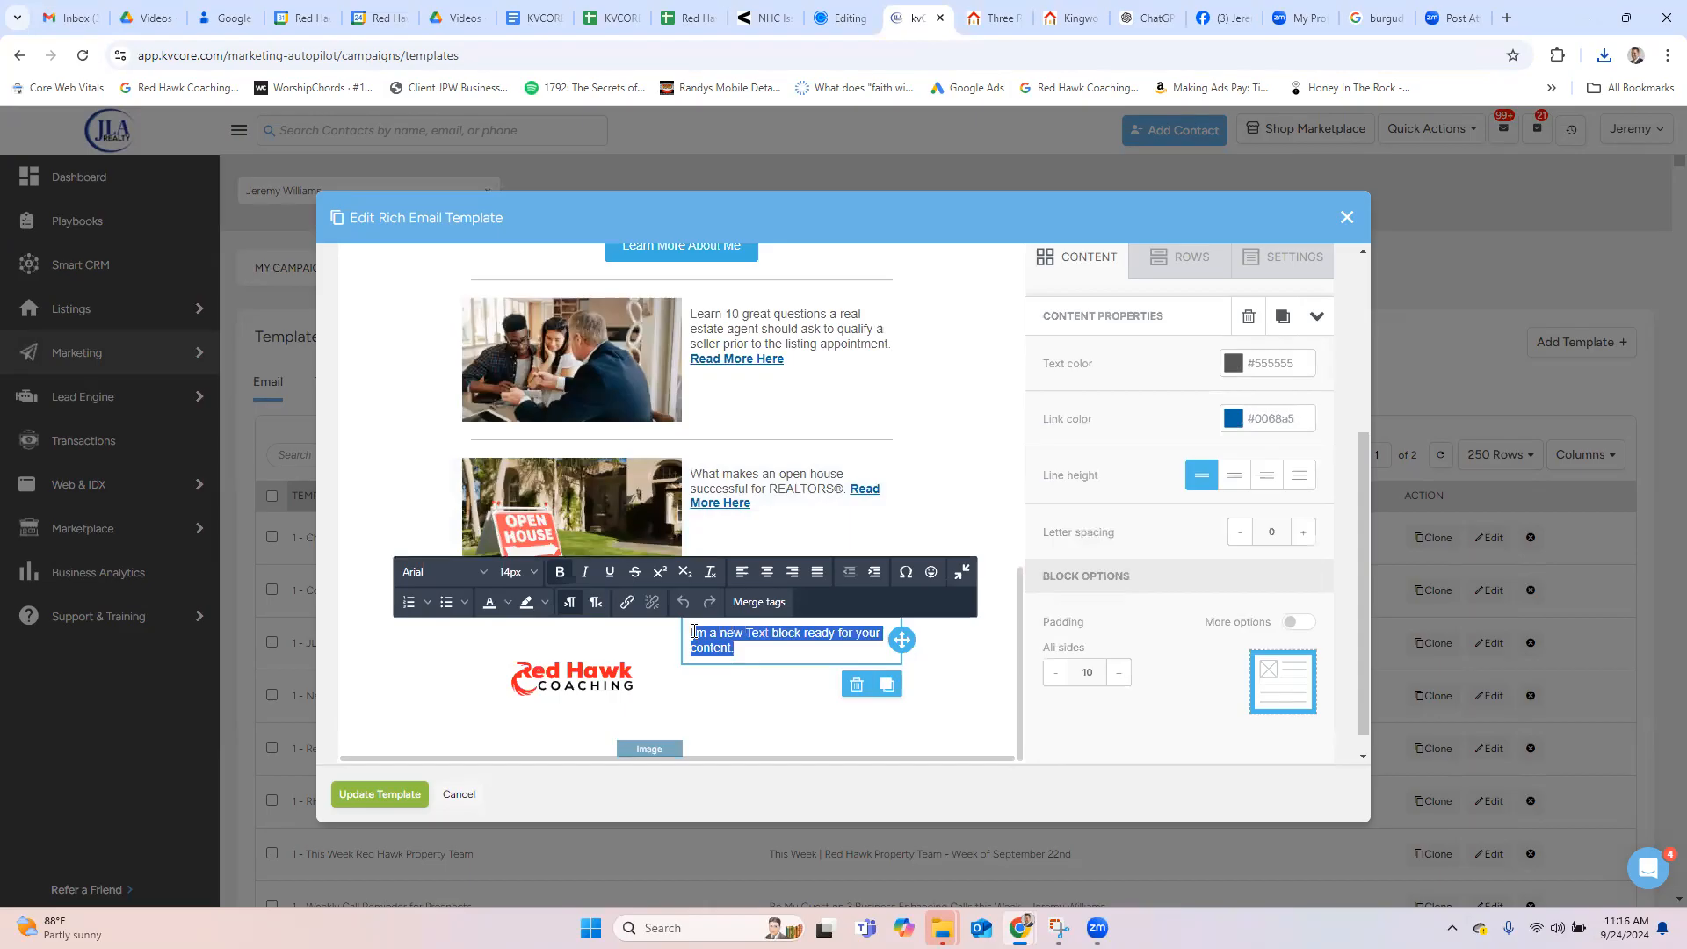
type("Three Reasons Why")
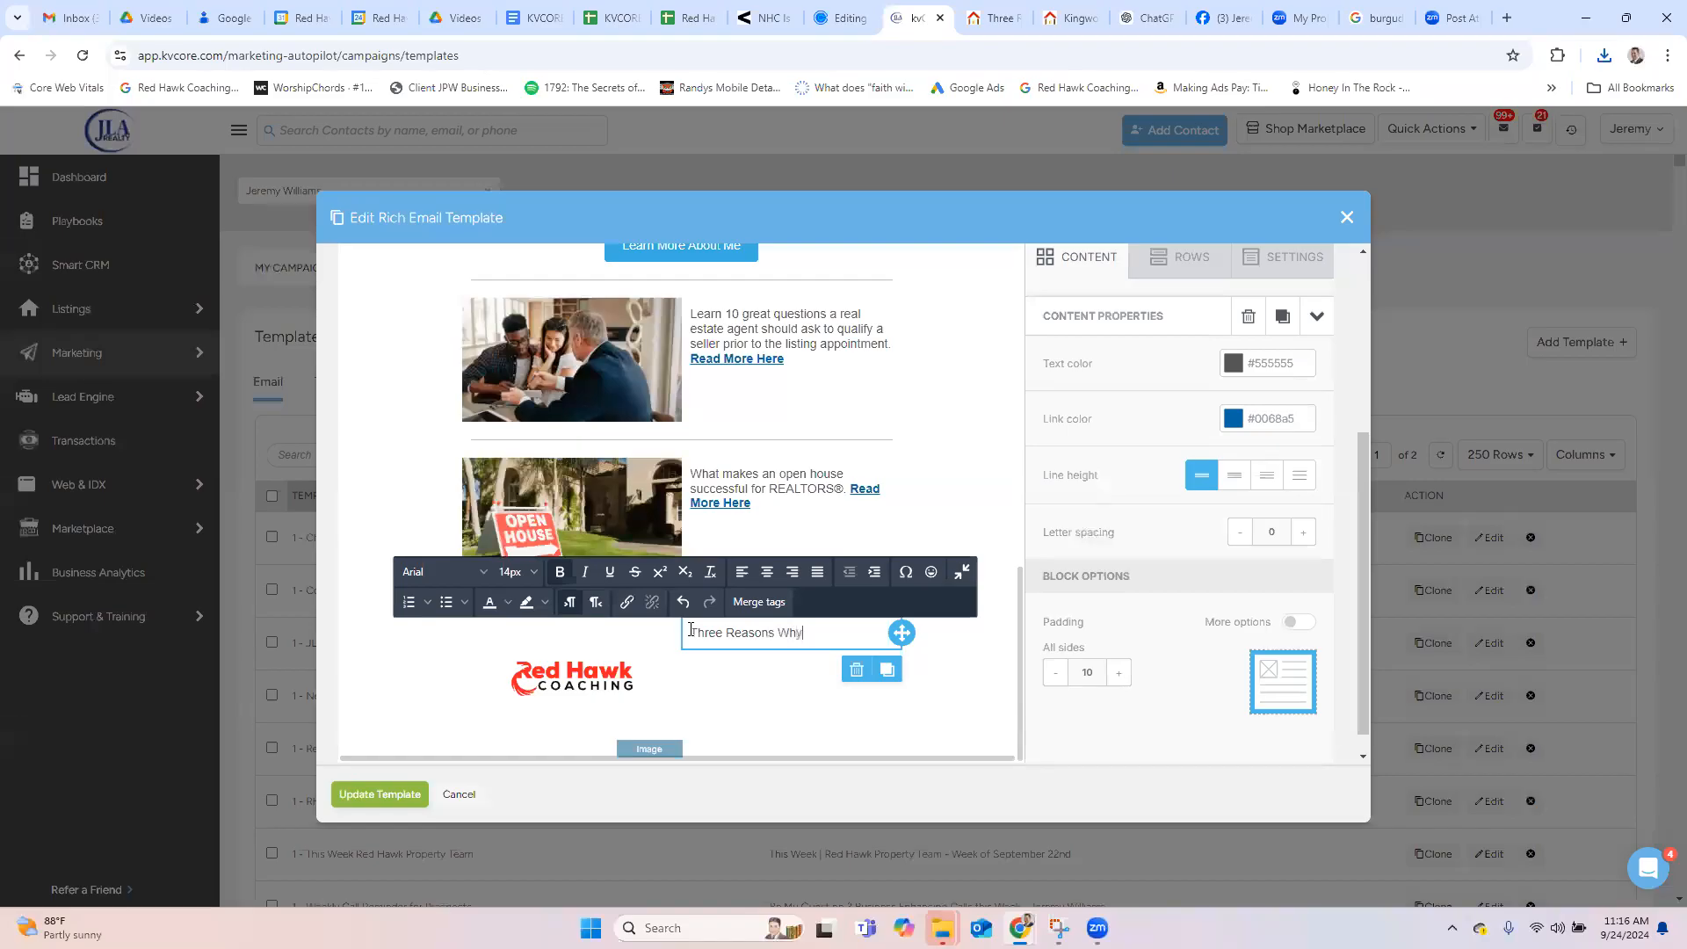
key("BackSpace")
key("BackSpace")
key("BackSpace")
key("BackSpace")
key("BackSpace")
key("BackSpace")
key("BackSpace")
key("BackSpace")
type("should")
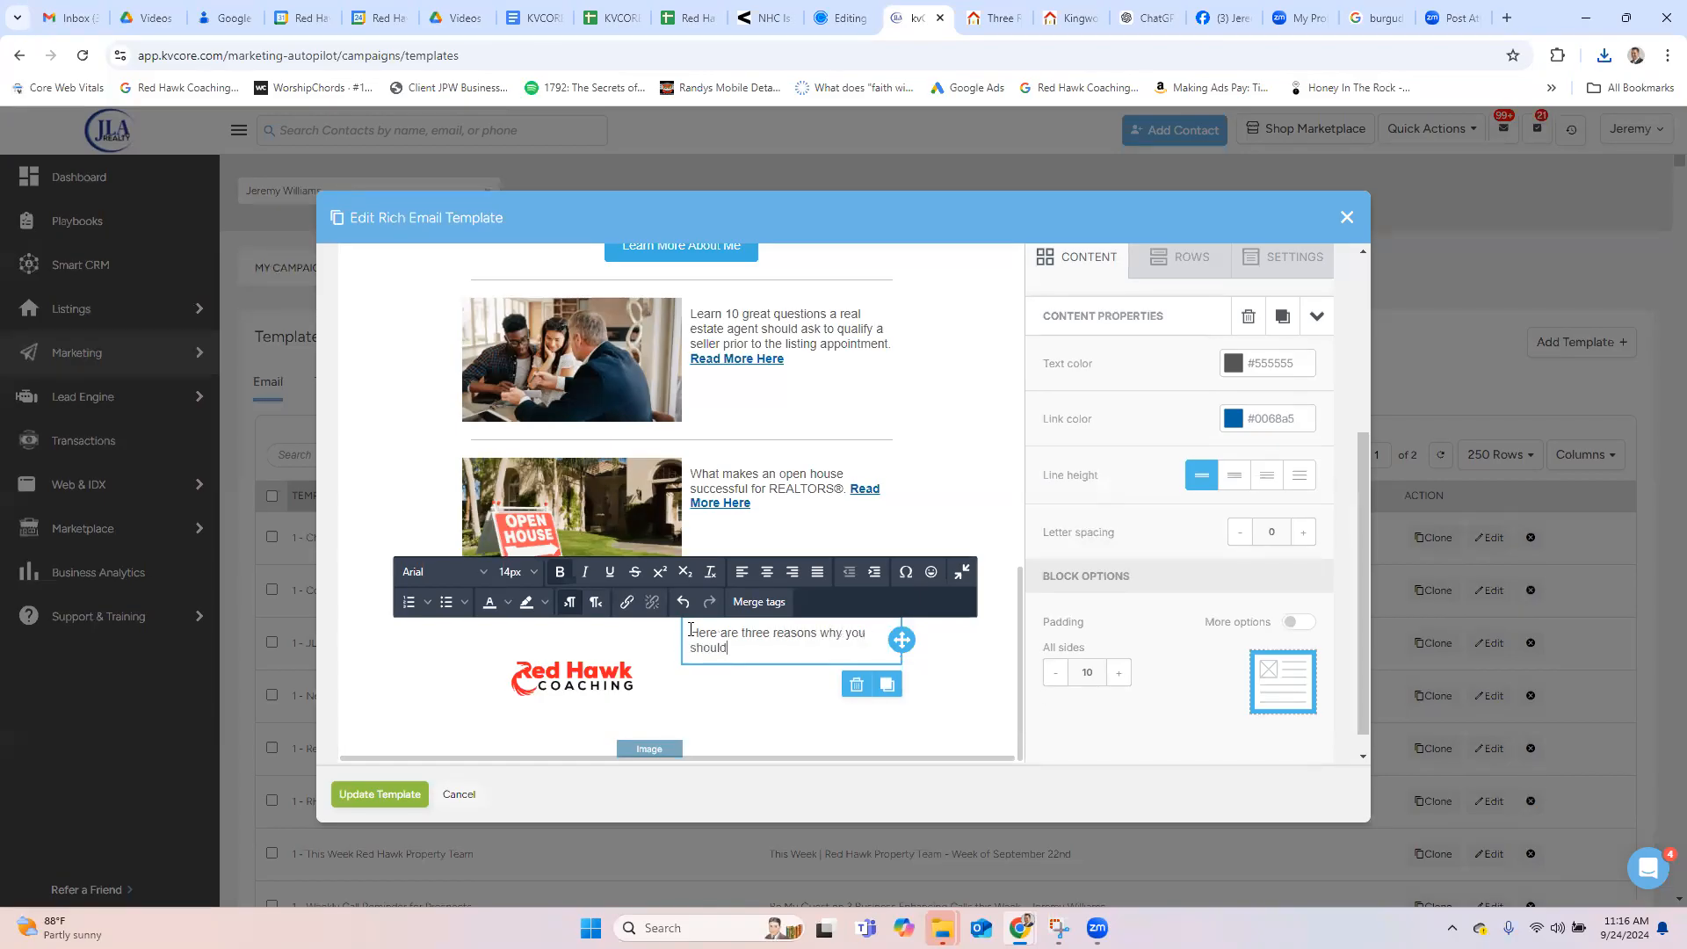
type(" hire a coach. Read More Here")
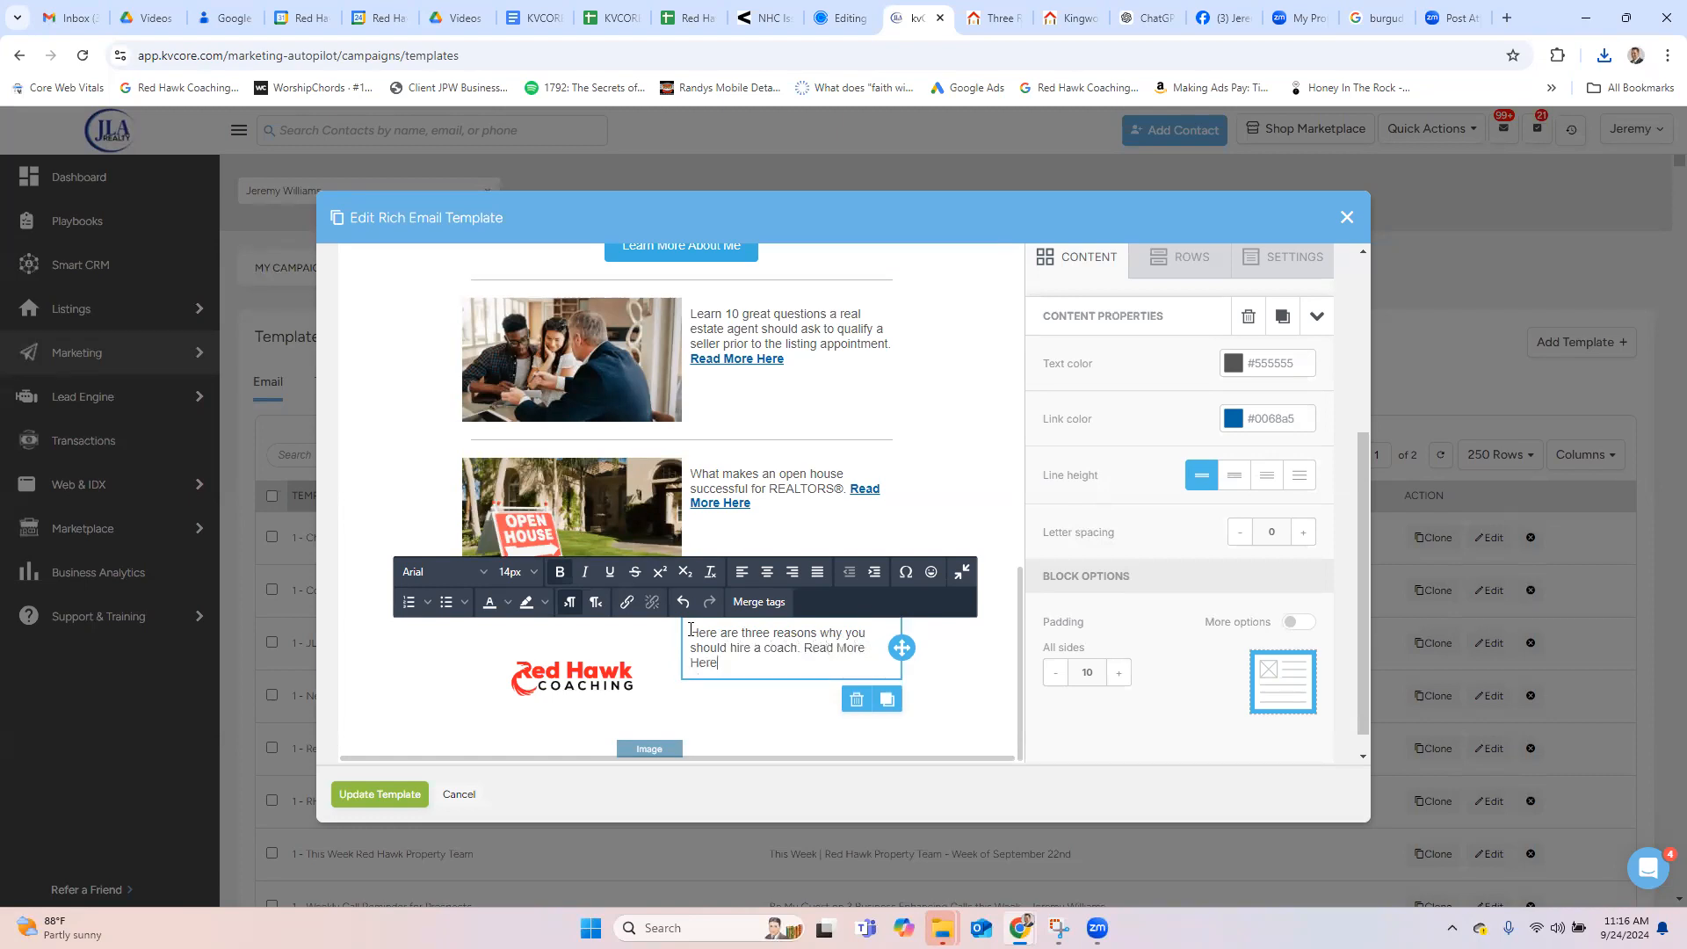
Step: Link the words "Read More Here" in the coaching text to the copied blog post address, opening in a new window
left_click_drag(730, 666, 807, 648)
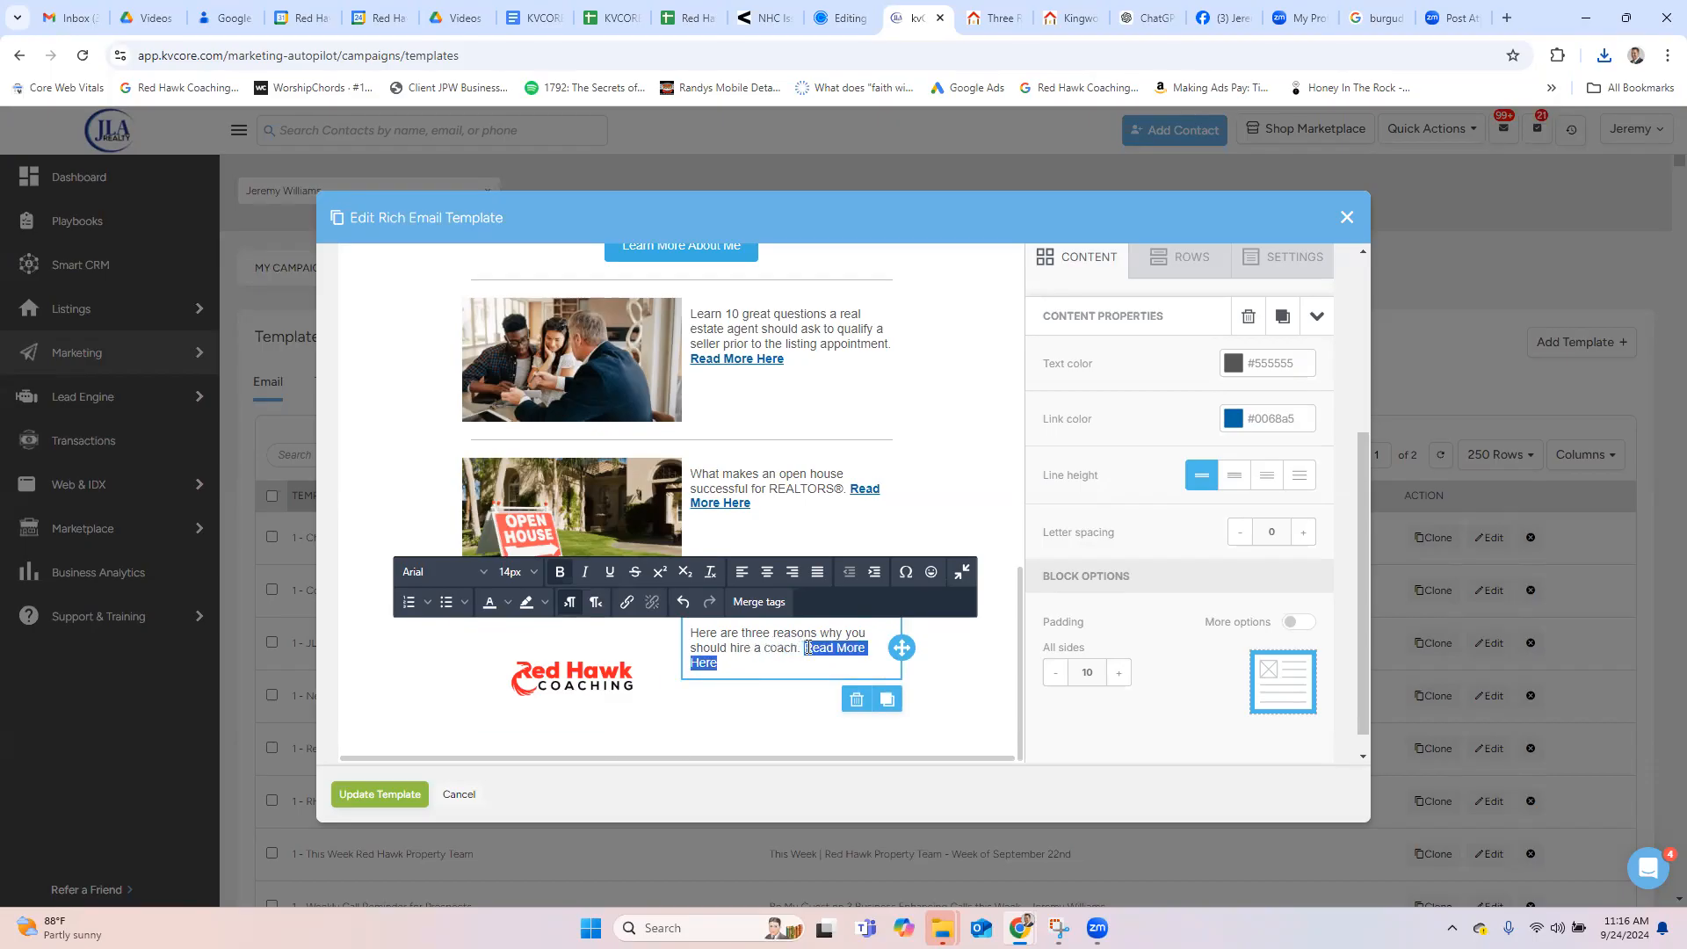
left_click(626, 602)
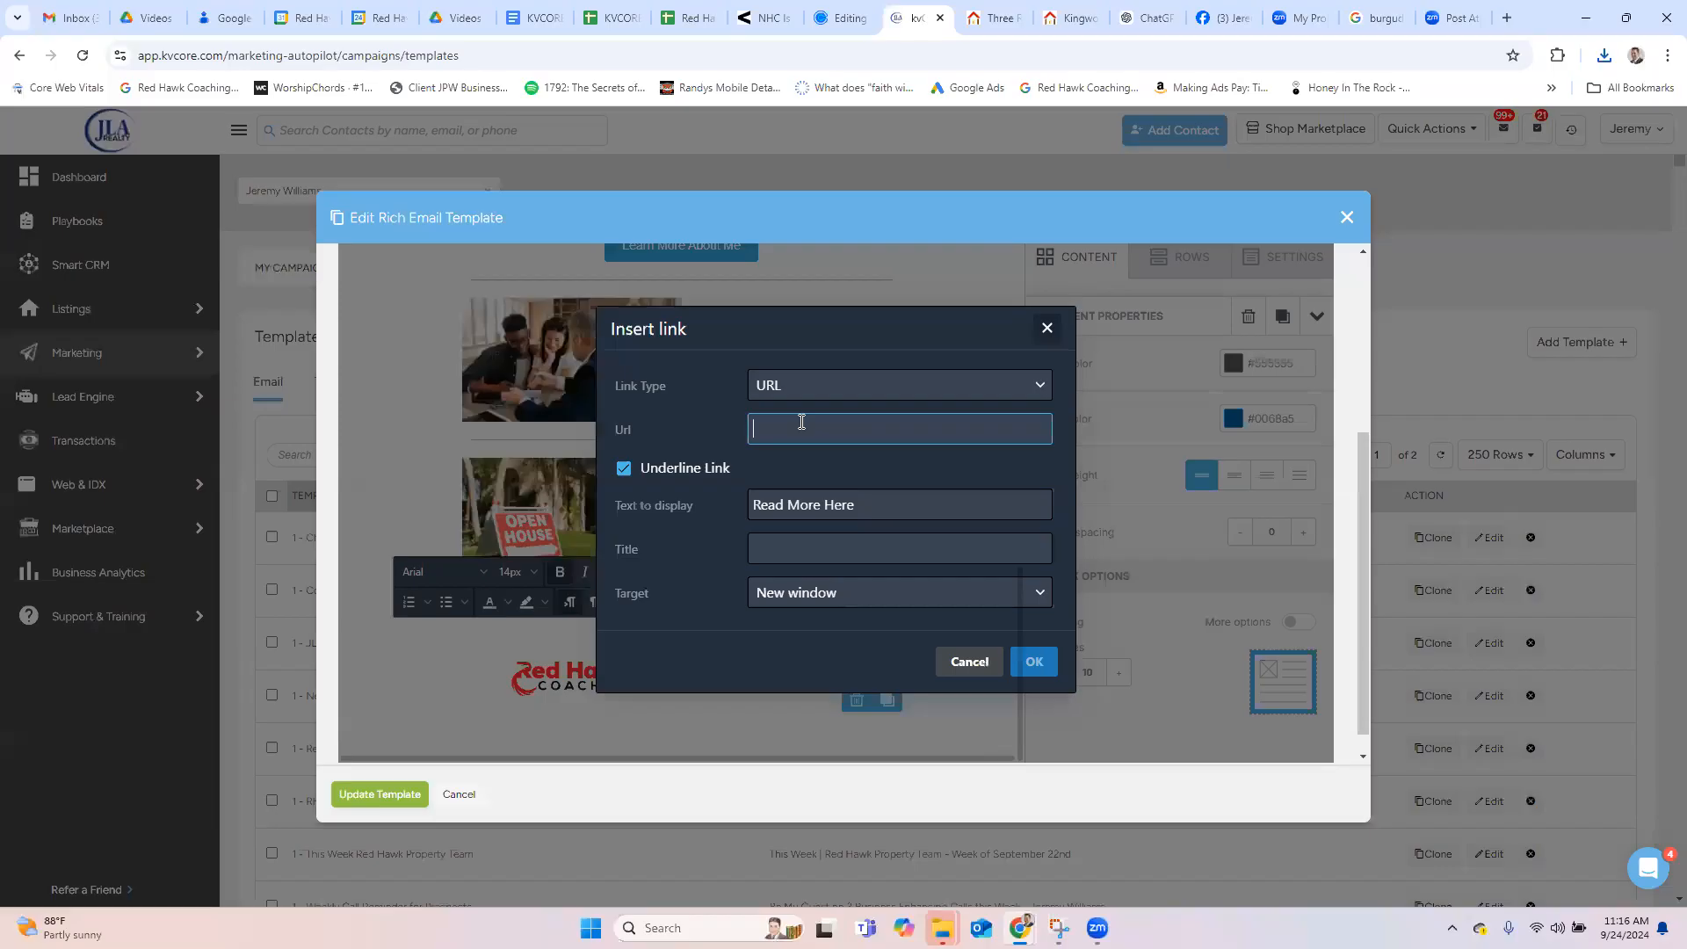
key("ctrl+v")
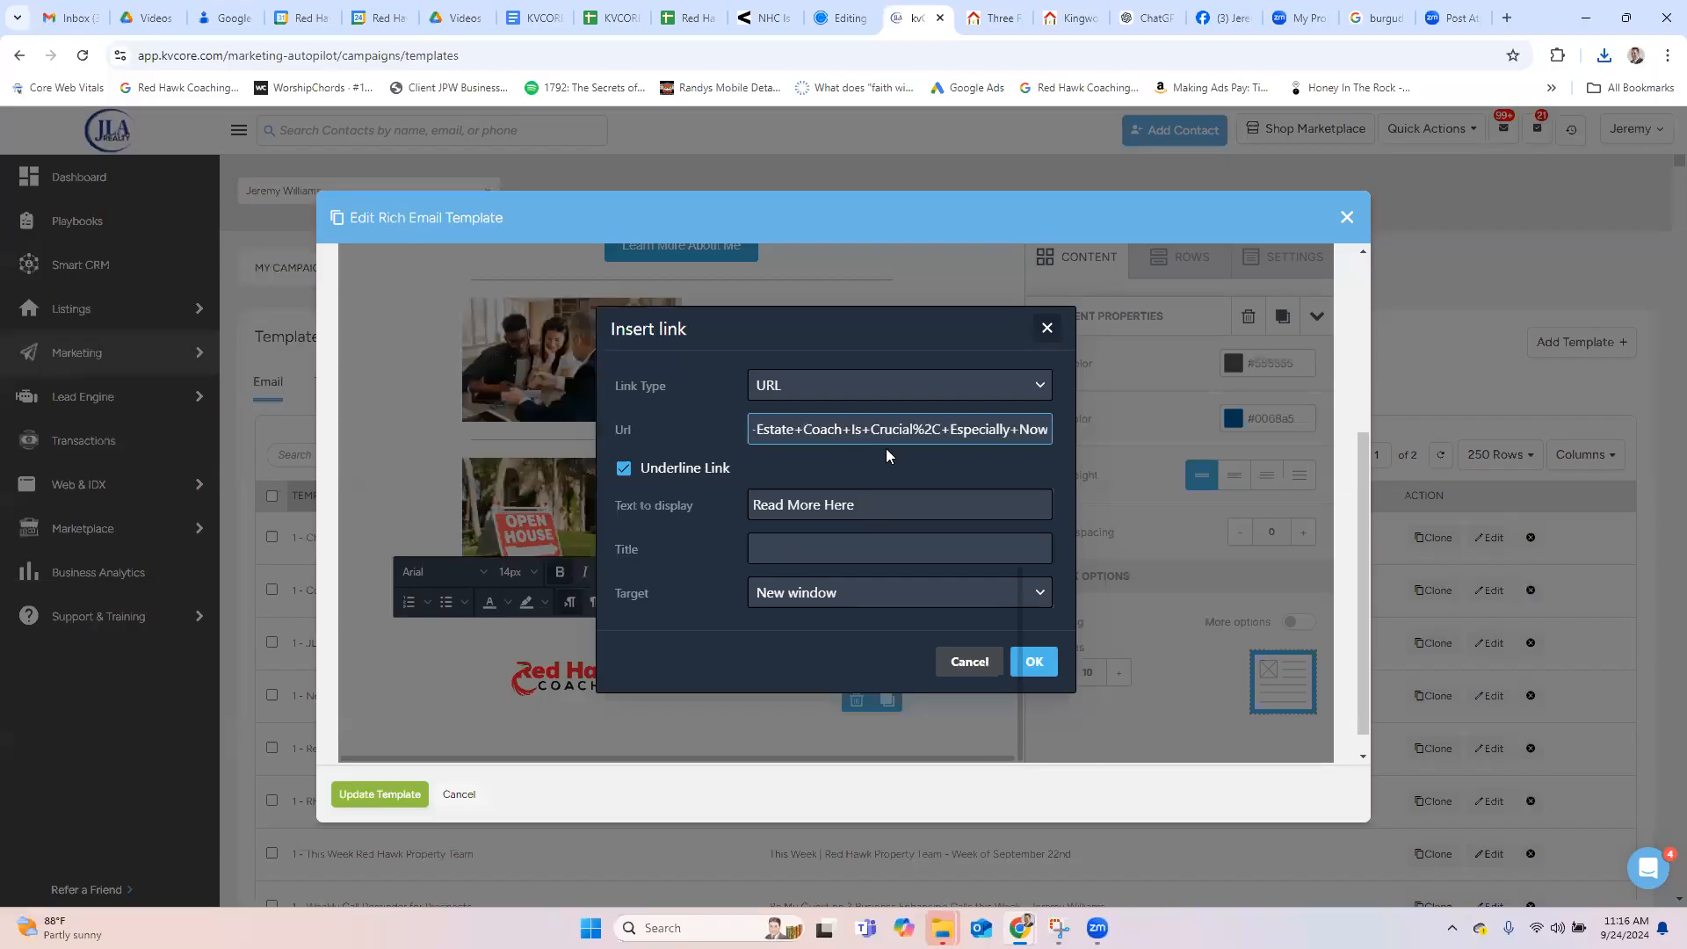
left_click(1028, 662)
left_click(990, 697)
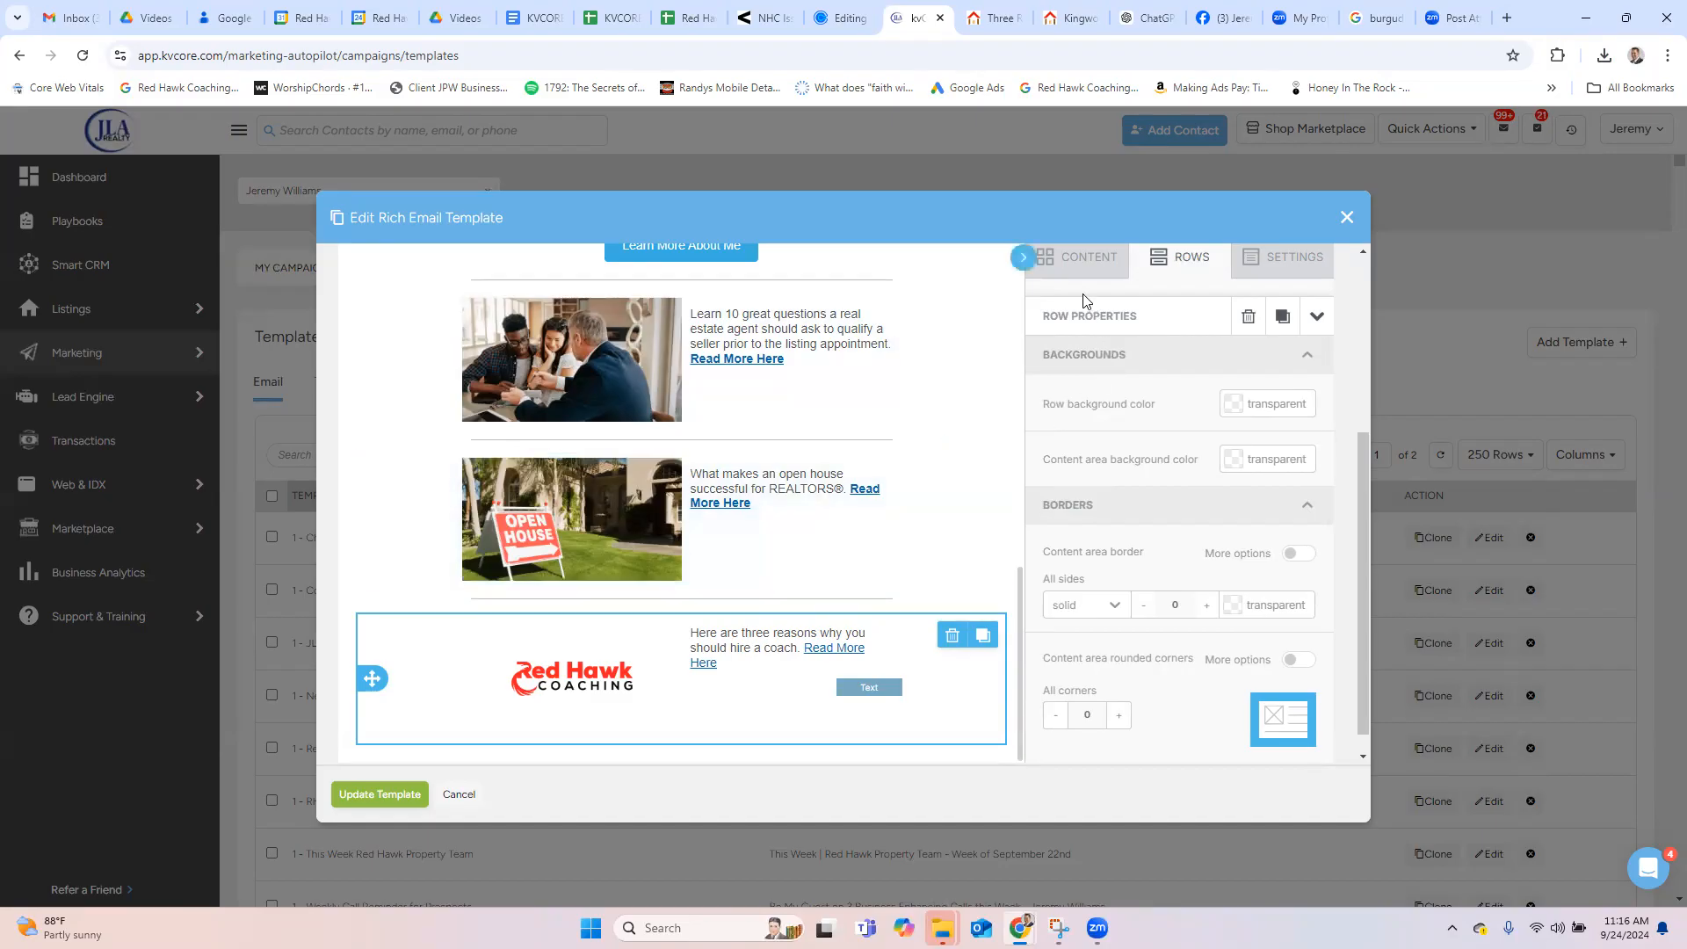
Step: Add a full-width single-column row below the coaching section and place a divider in it
left_click(1080, 261)
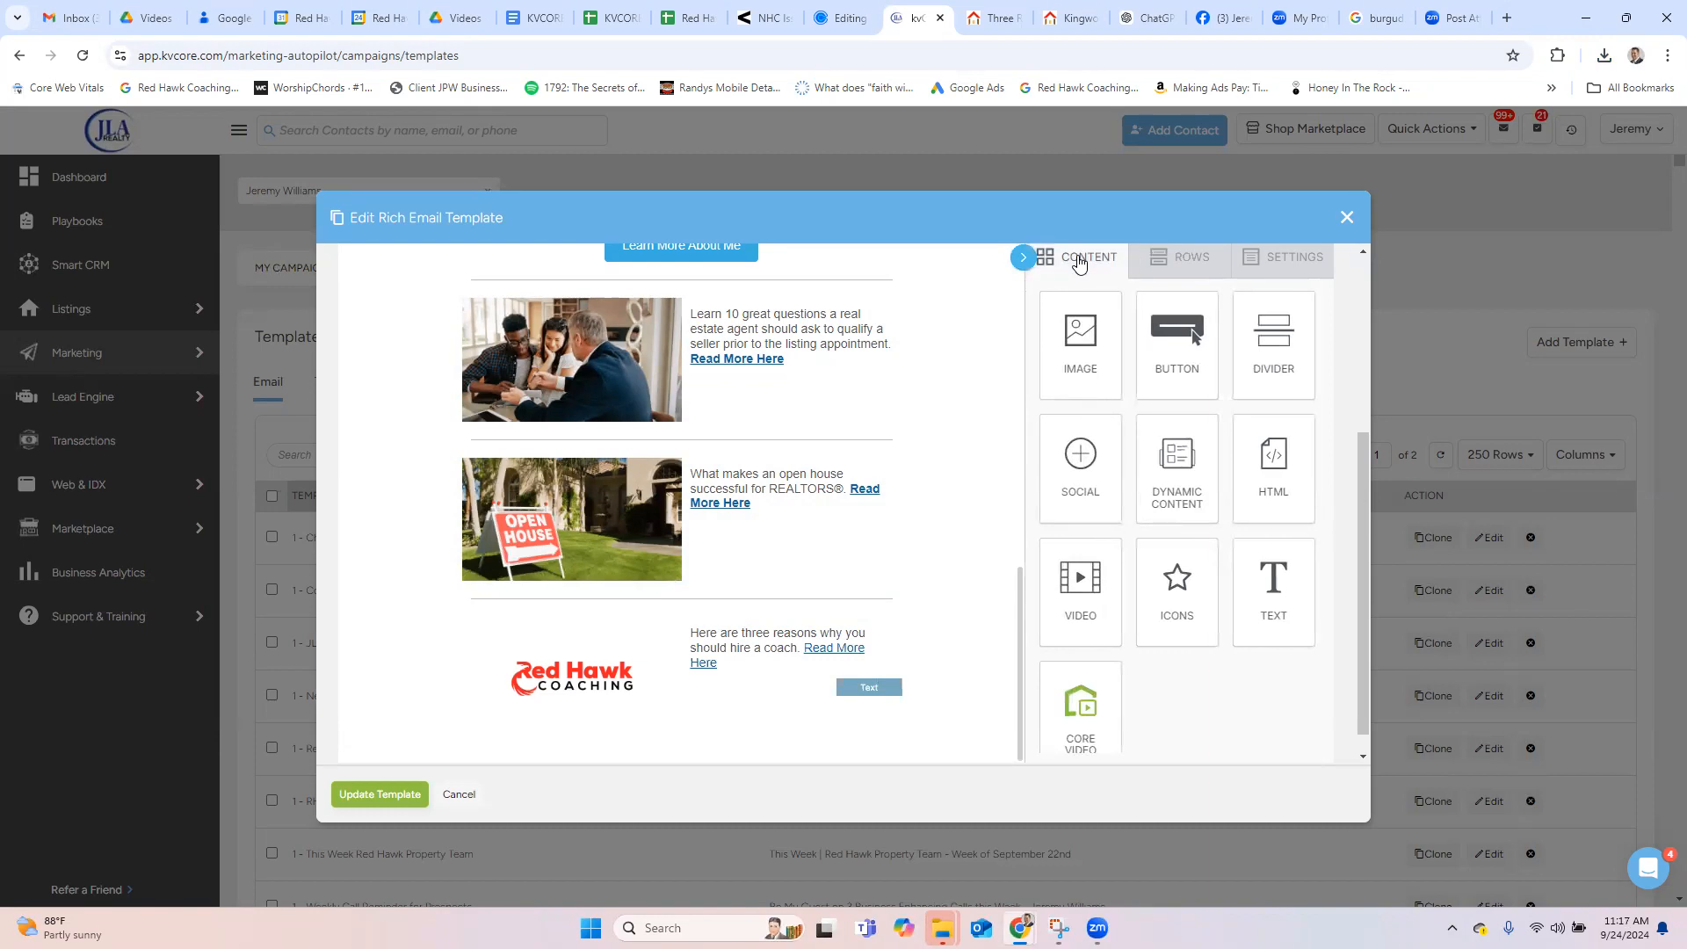
left_click(1159, 261)
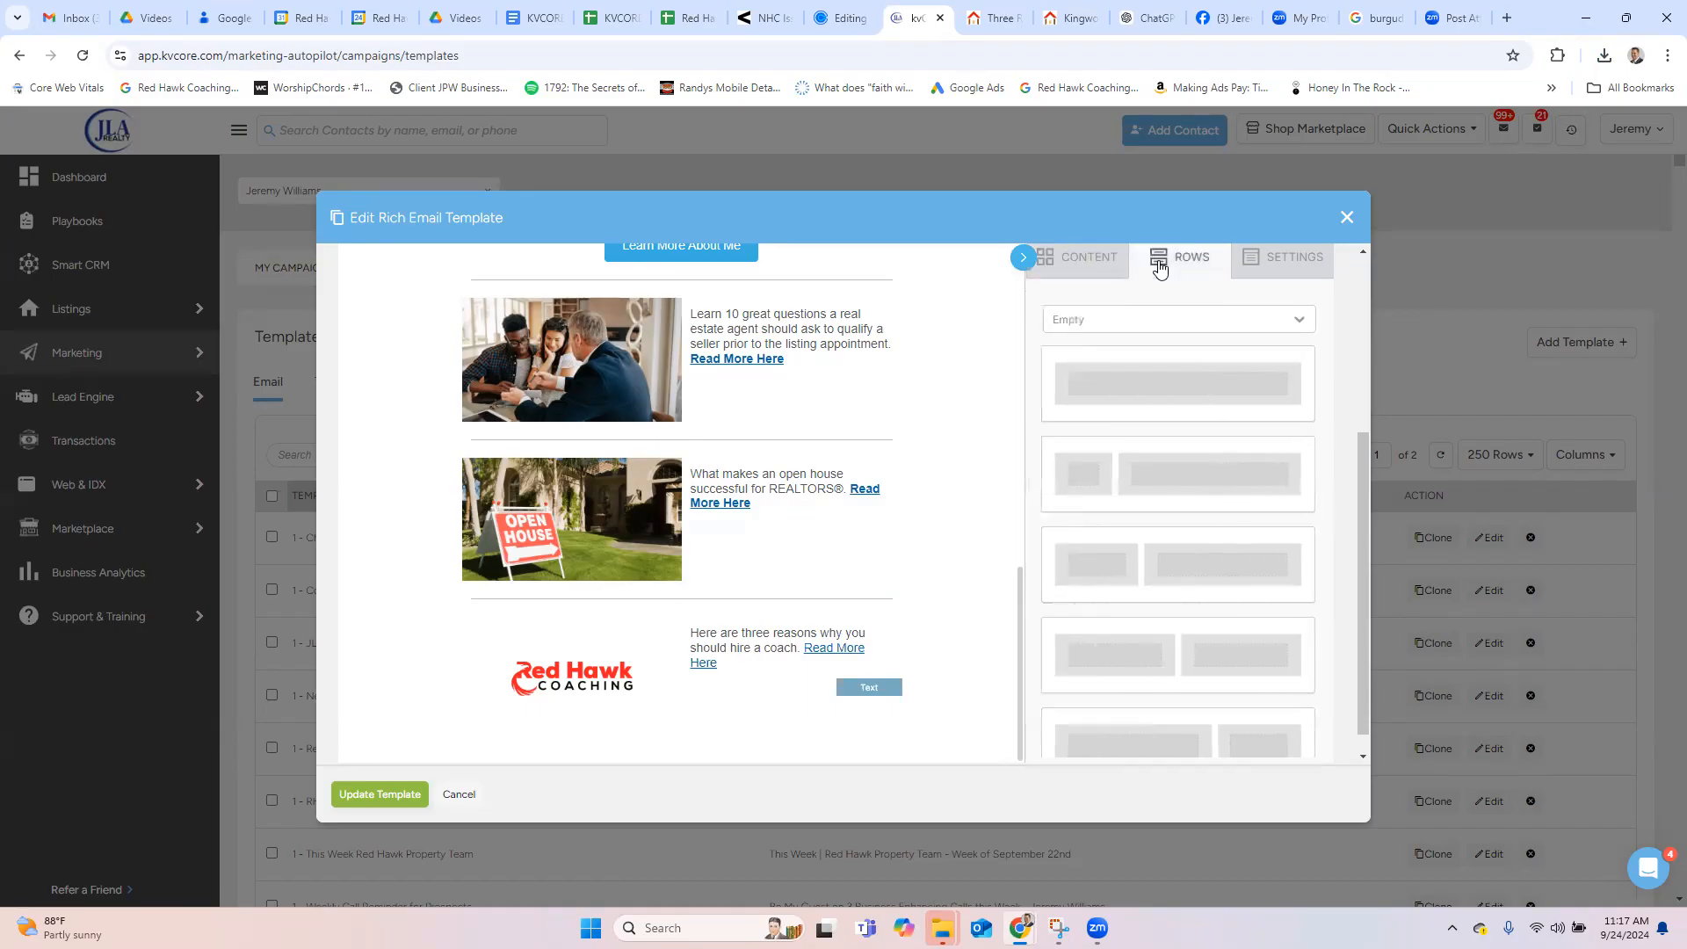
mouse_move(1160, 378)
left_mouse_down()
mouse_move(706, 709)
mouse_move(606, 720)
left_mouse_up()
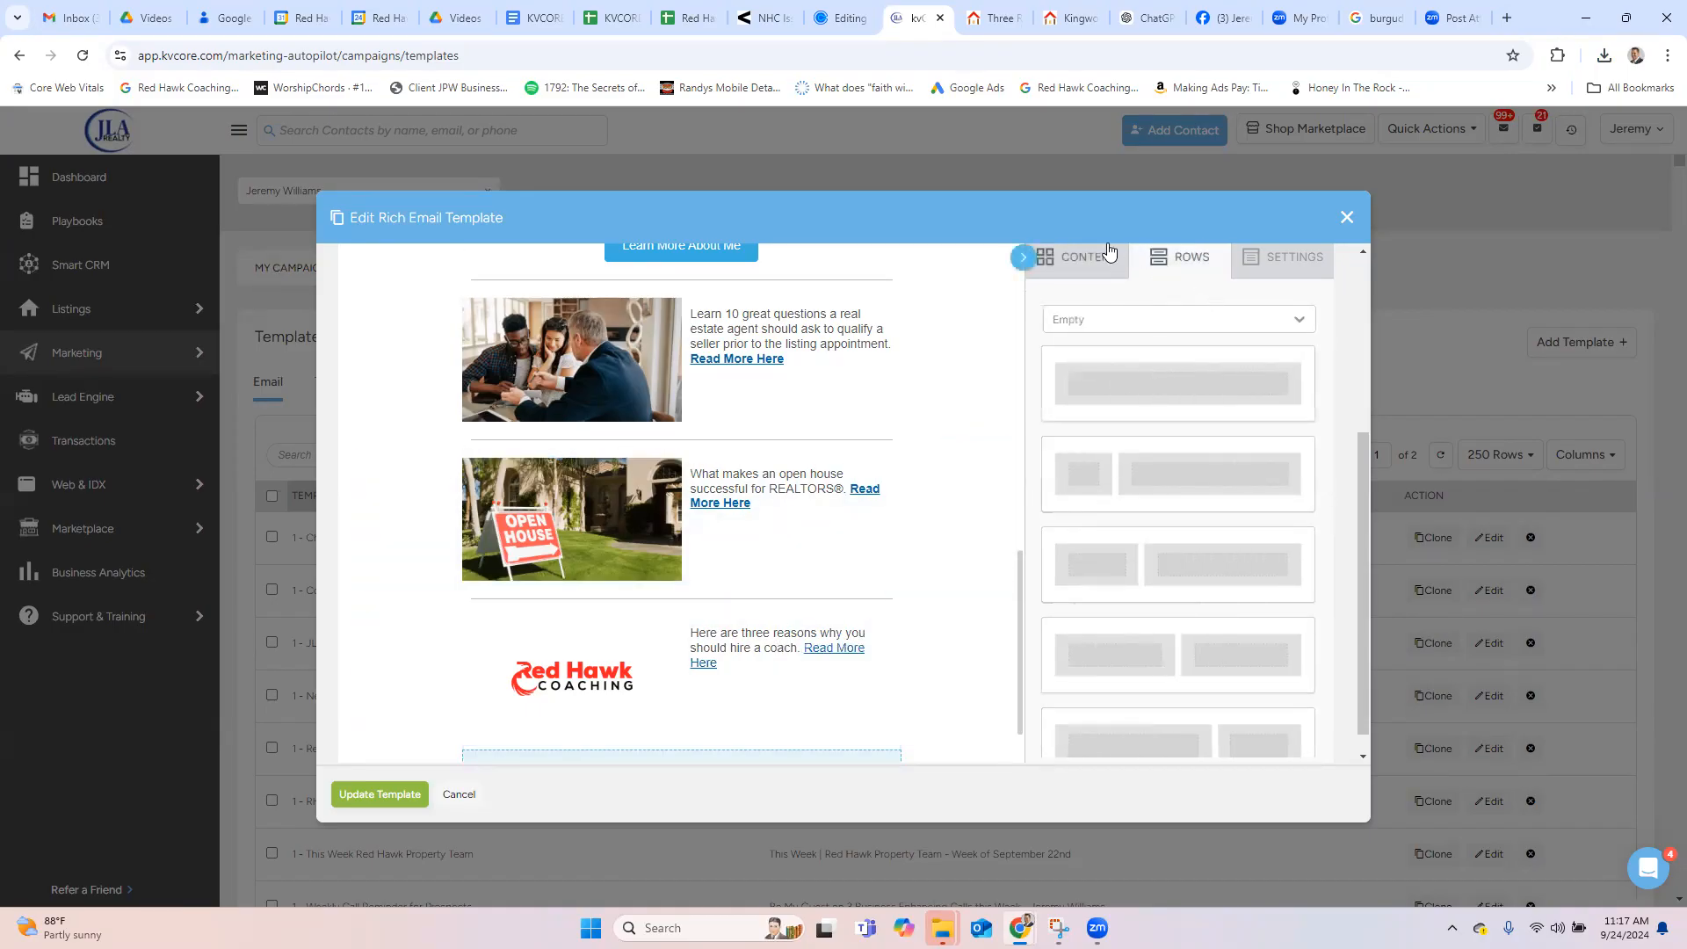
left_click(1085, 257)
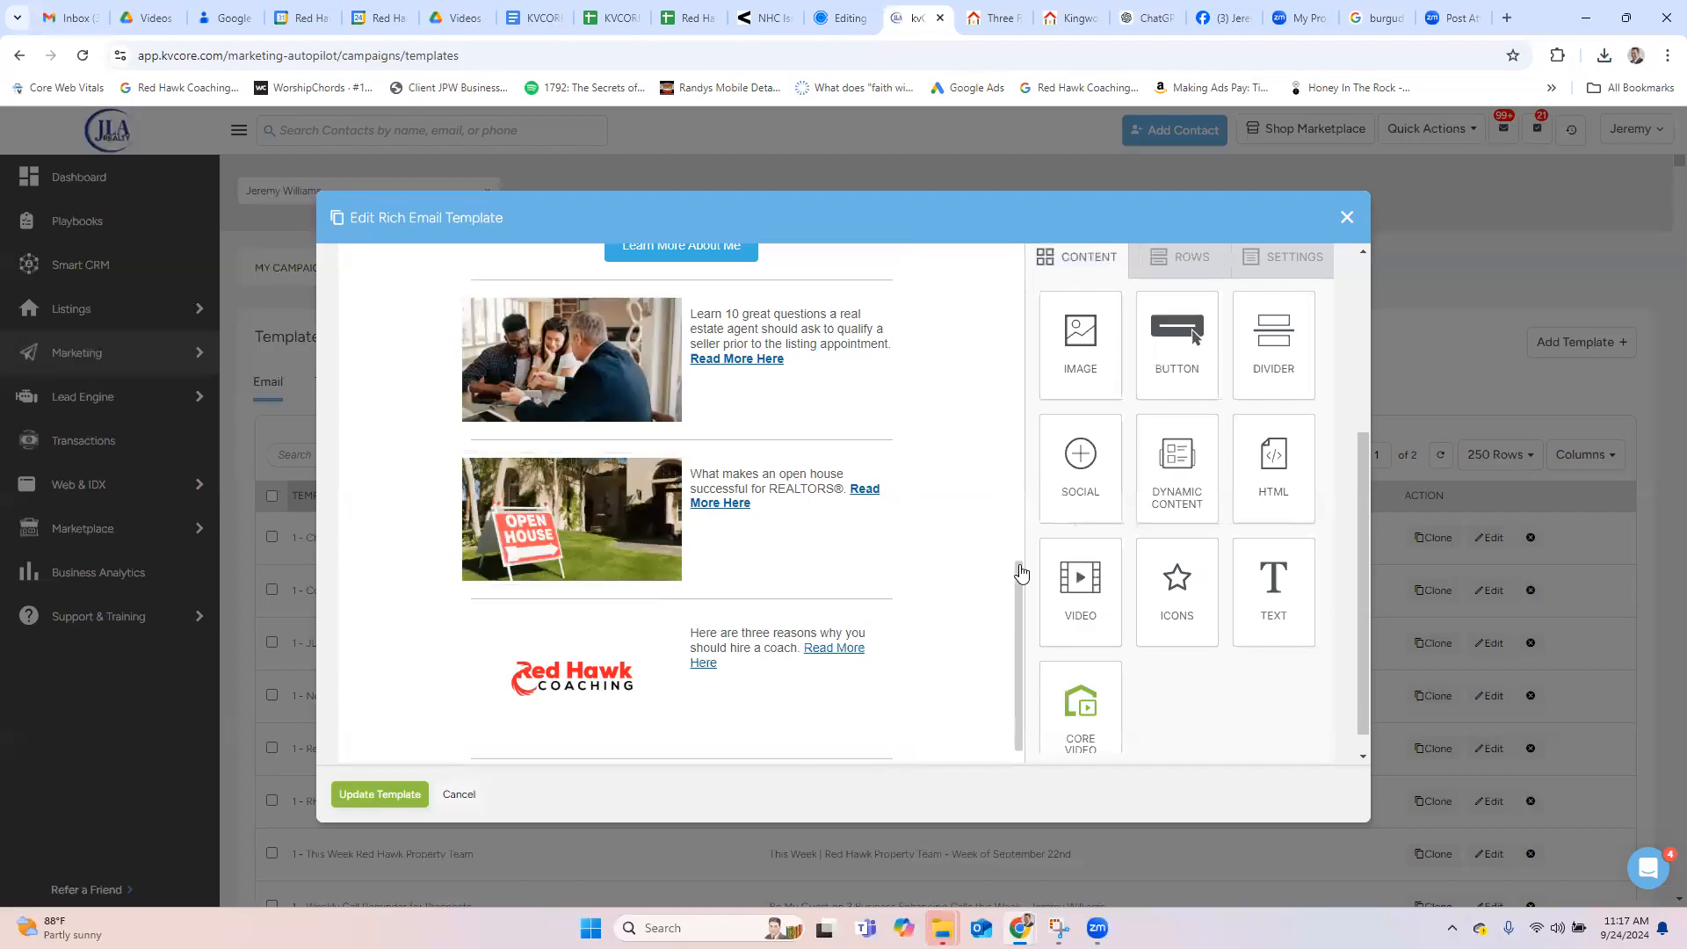
Step: Add a social icons block below the new divider and delete its X icon
left_click_drag(1021, 573, 1017, 641)
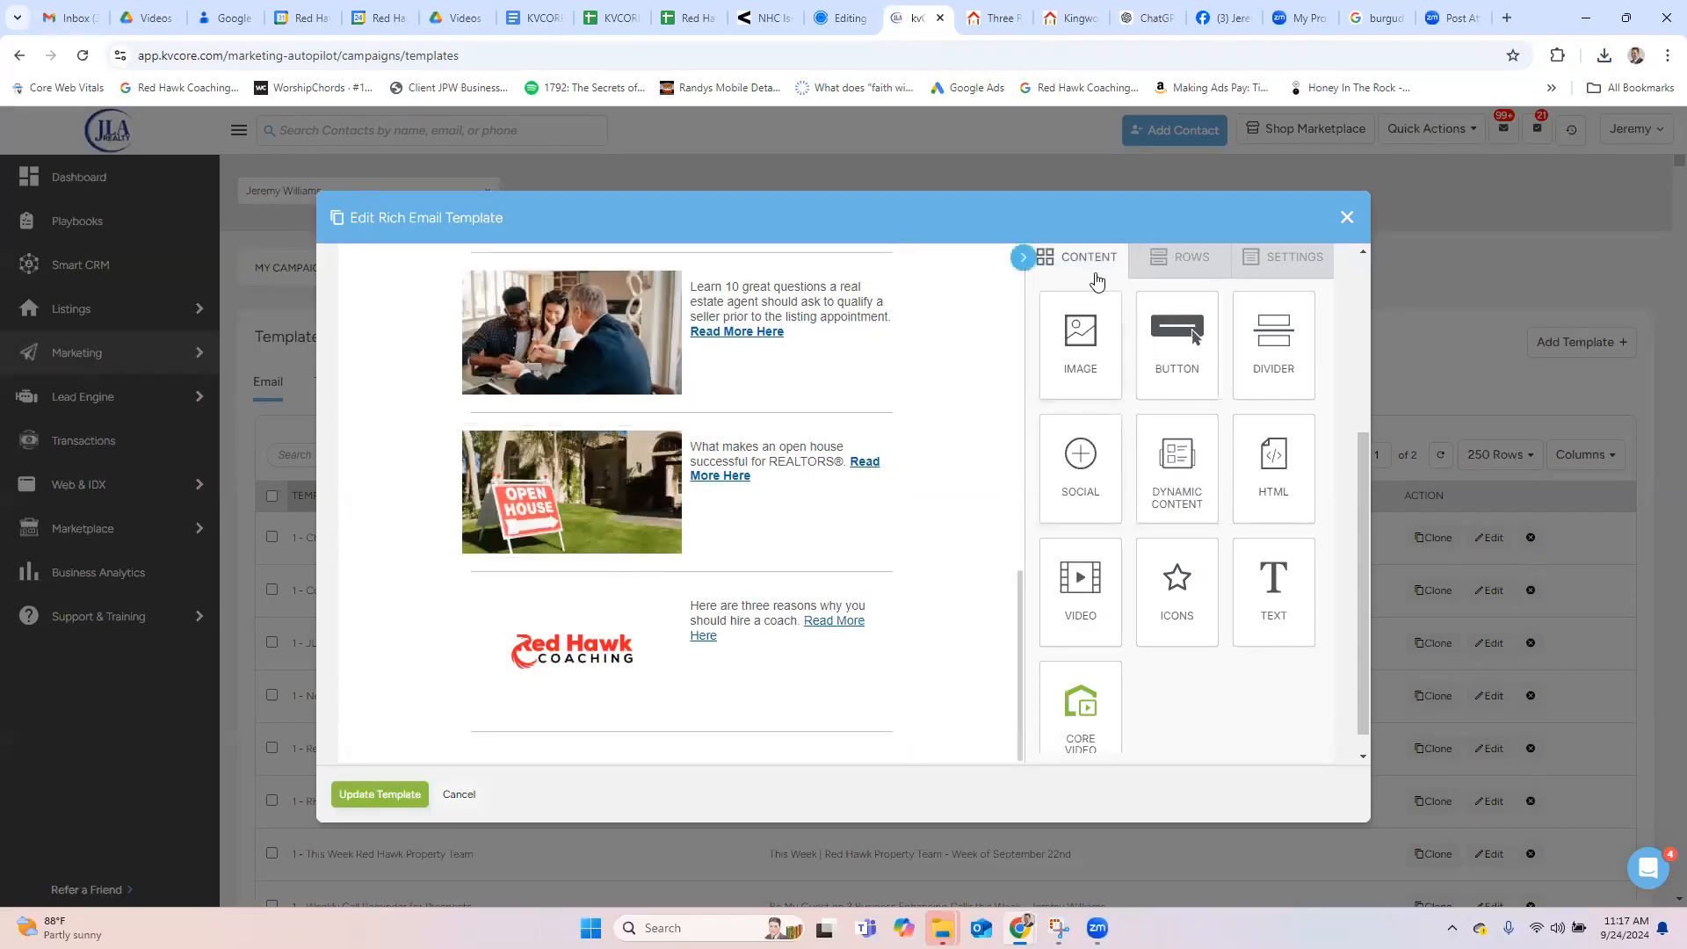
left_click_drag(894, 674, 855, 737)
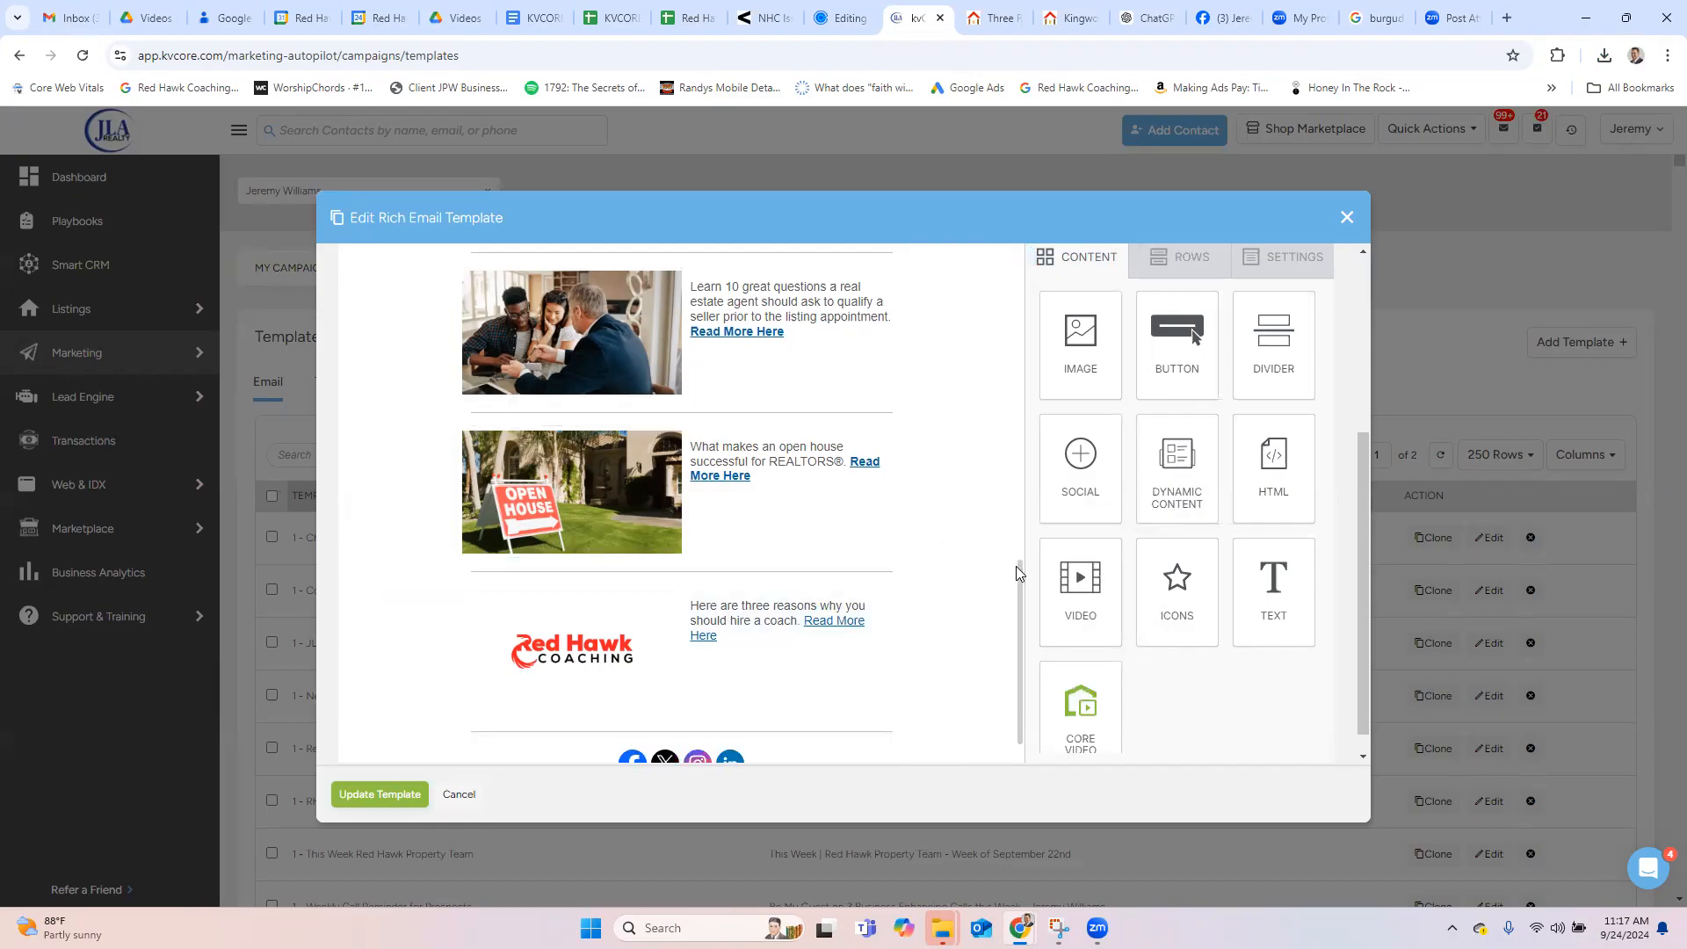
scroll(1017, 607, "down", 1)
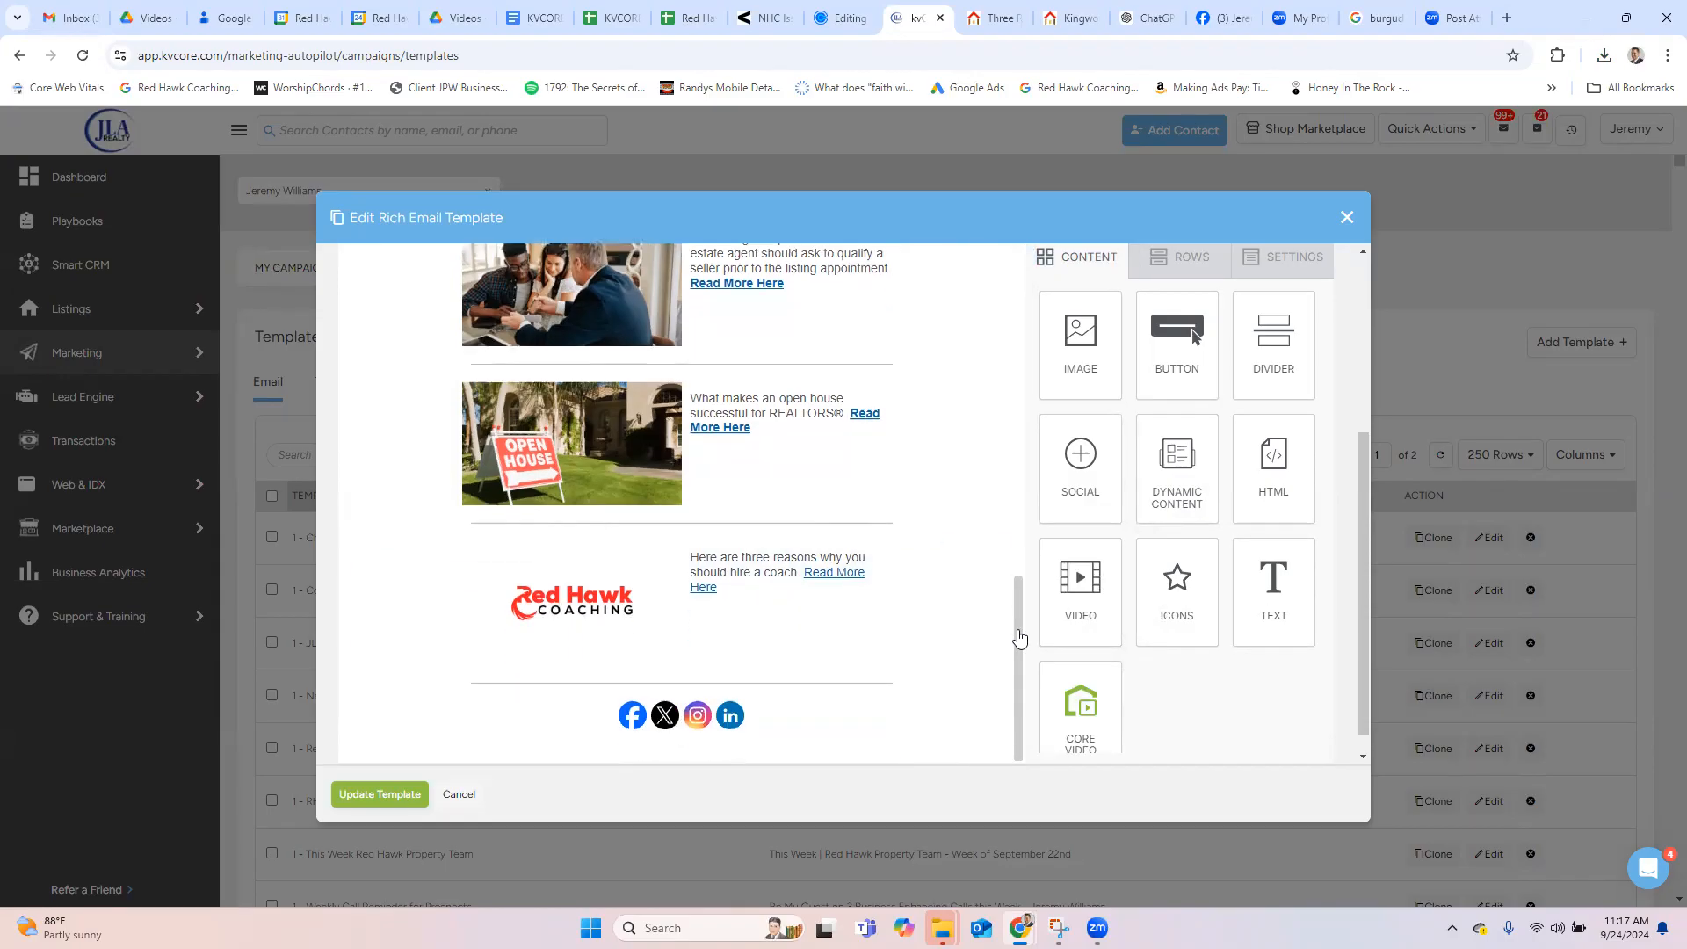
left_click(746, 720)
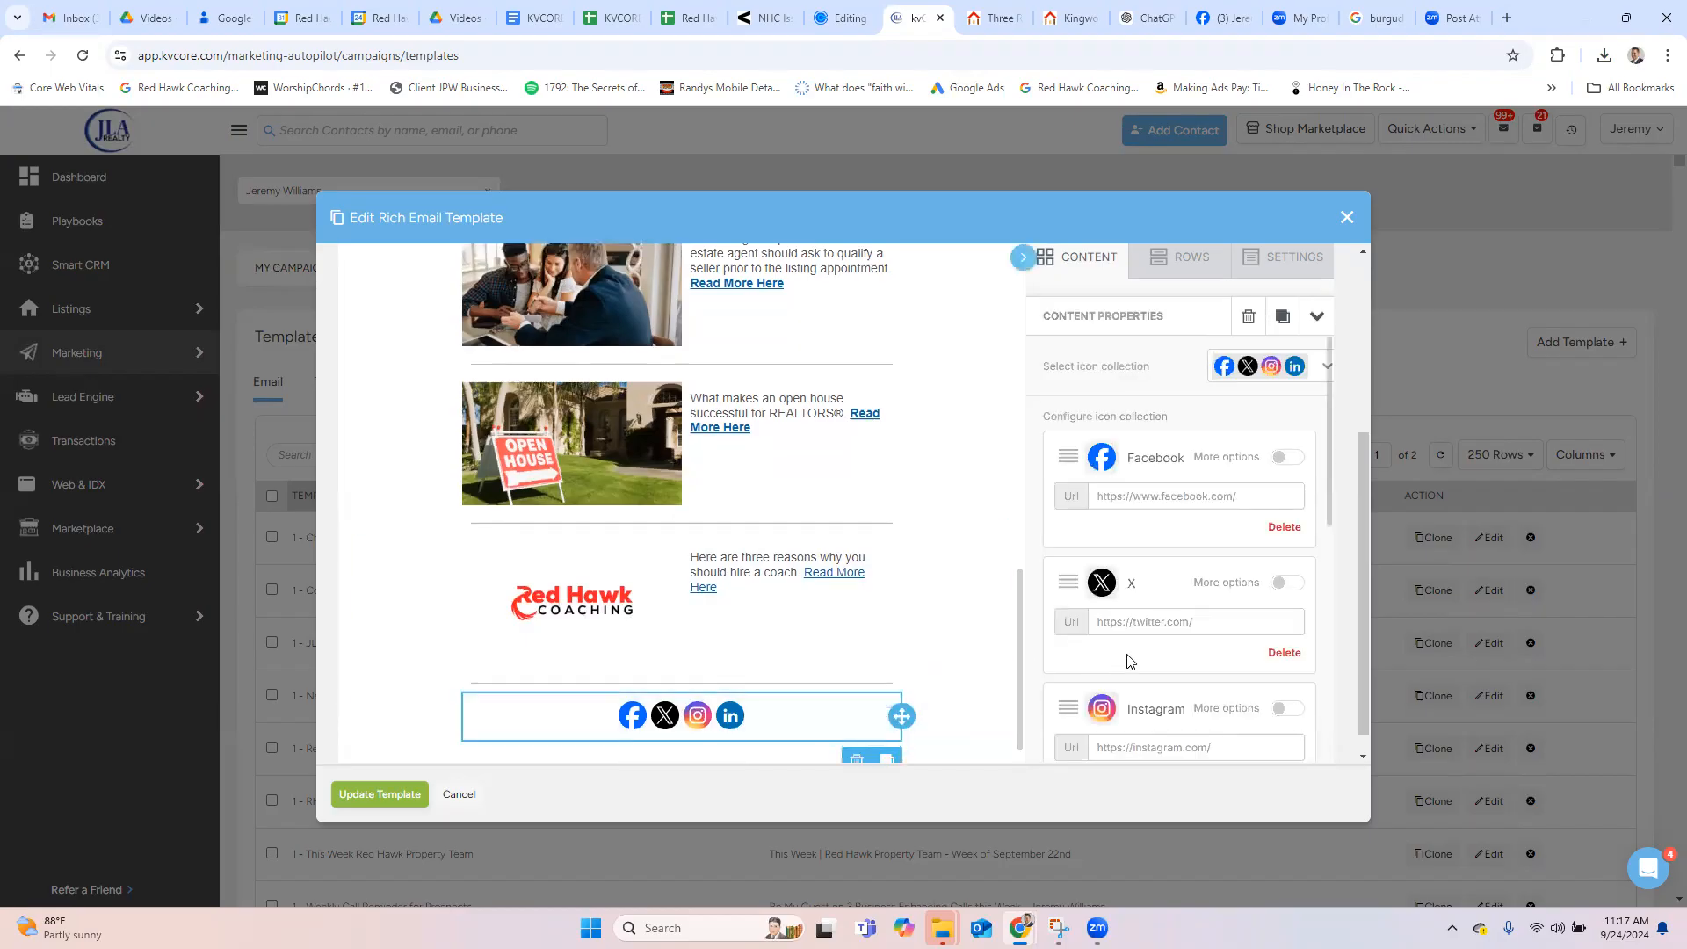
left_click(1285, 655)
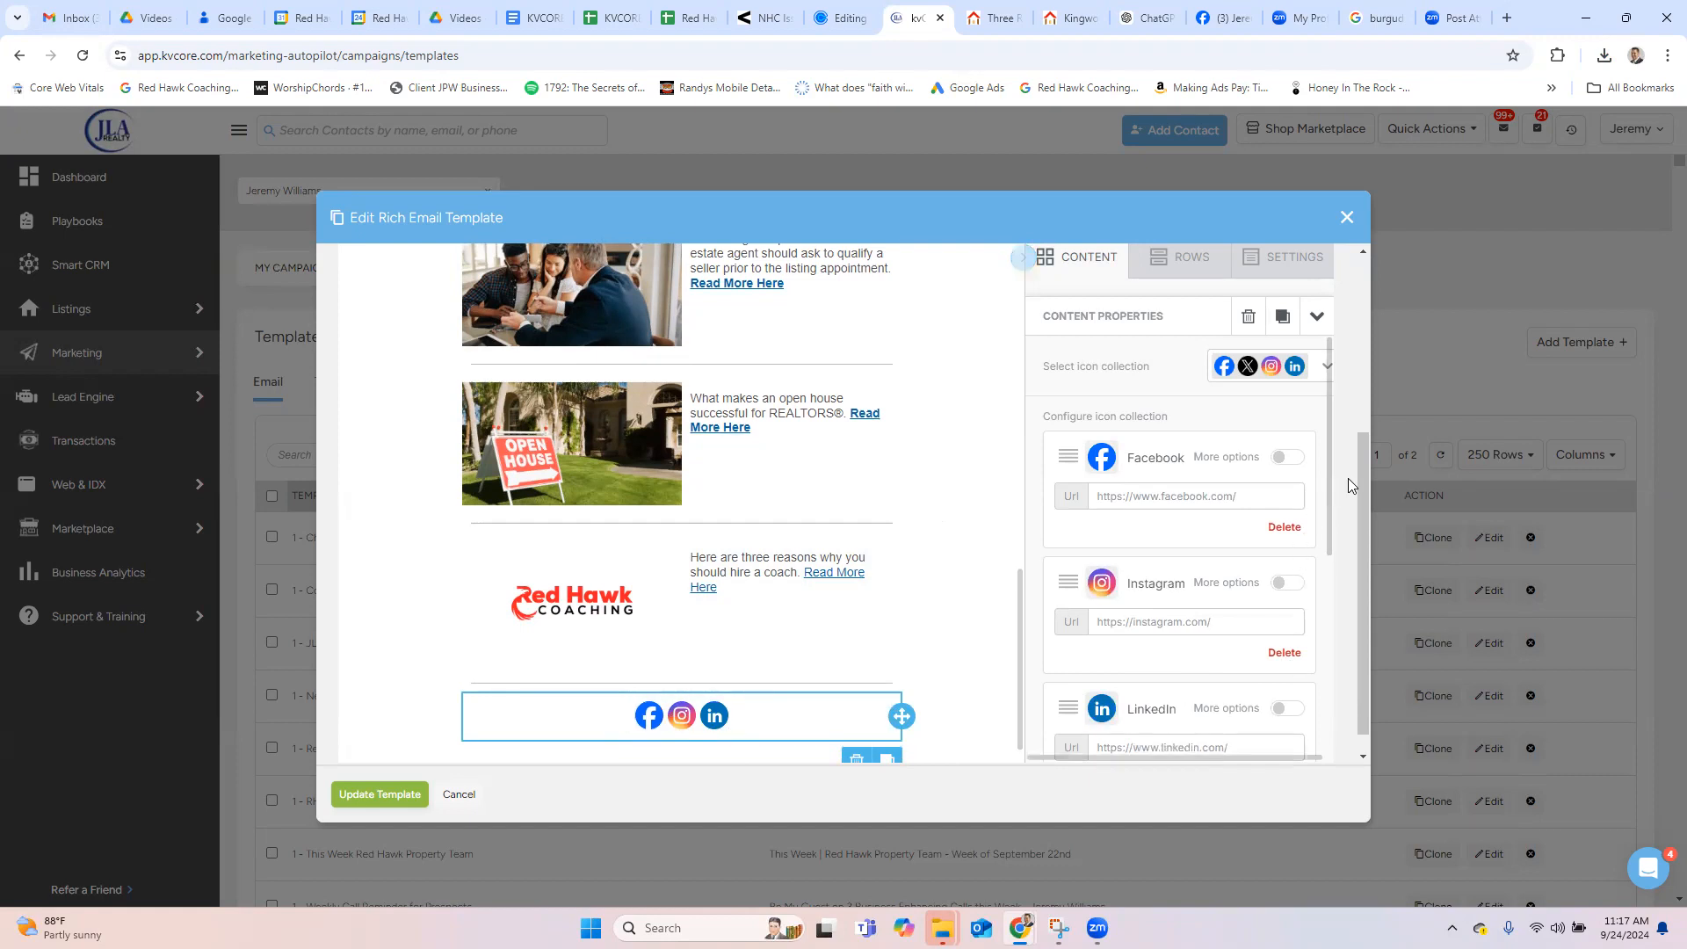
Step: Switch to Facebook, open the account's own profile page and copy its web address
left_click_drag(1325, 478, 1325, 530)
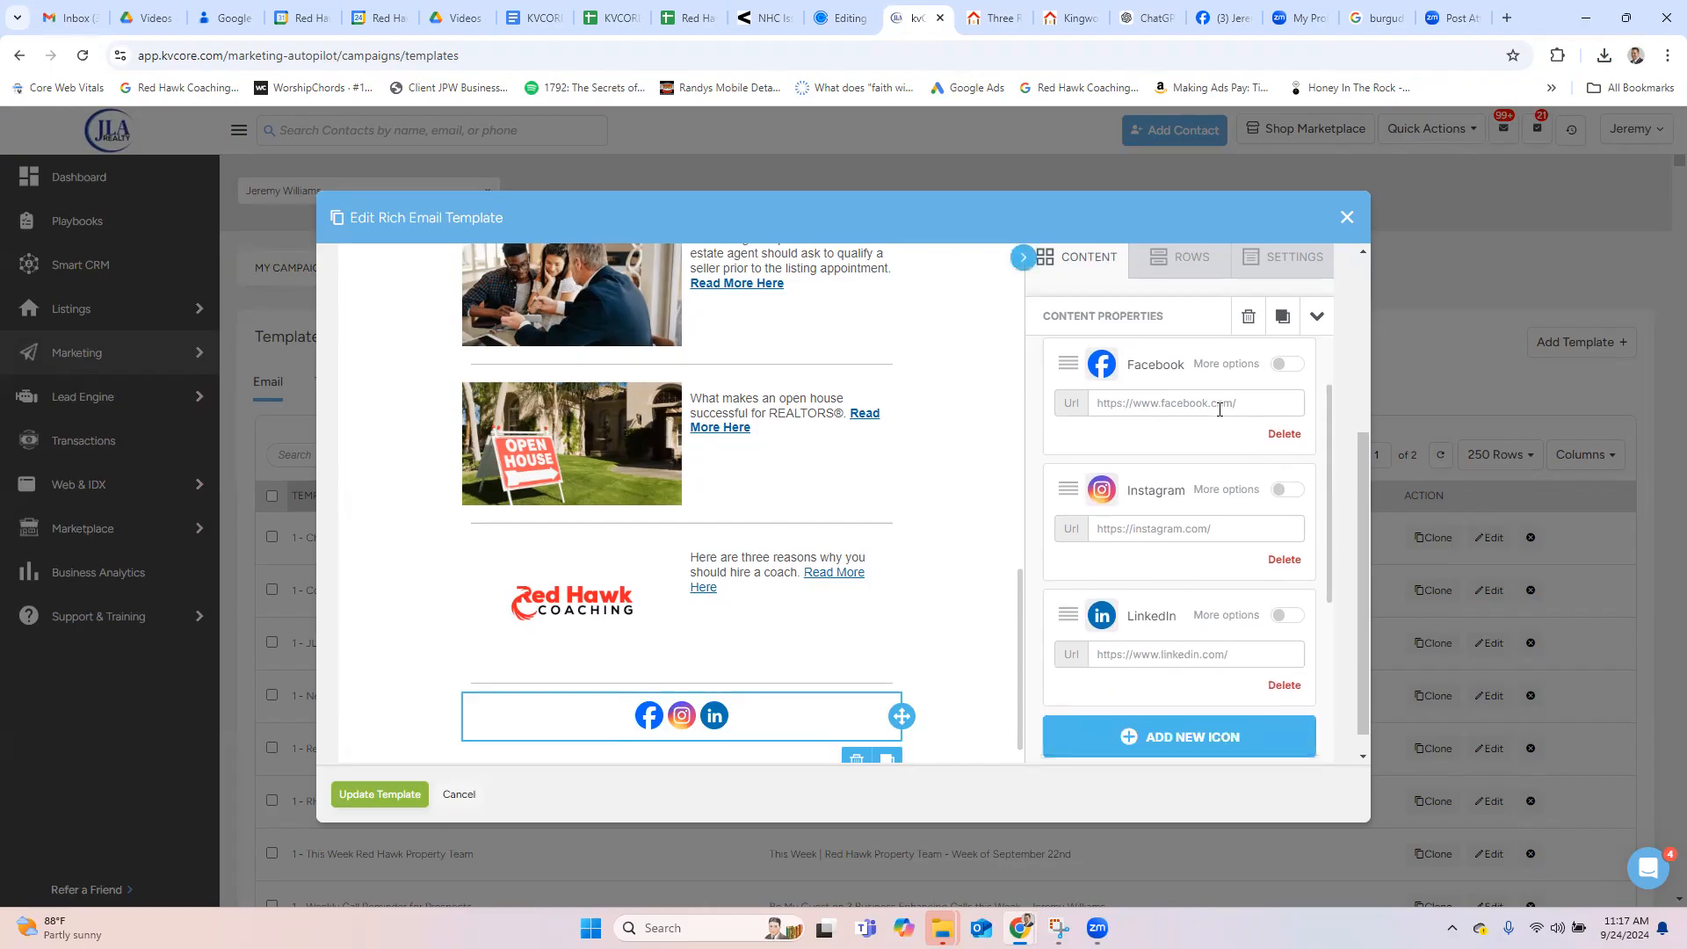
left_click(1225, 18)
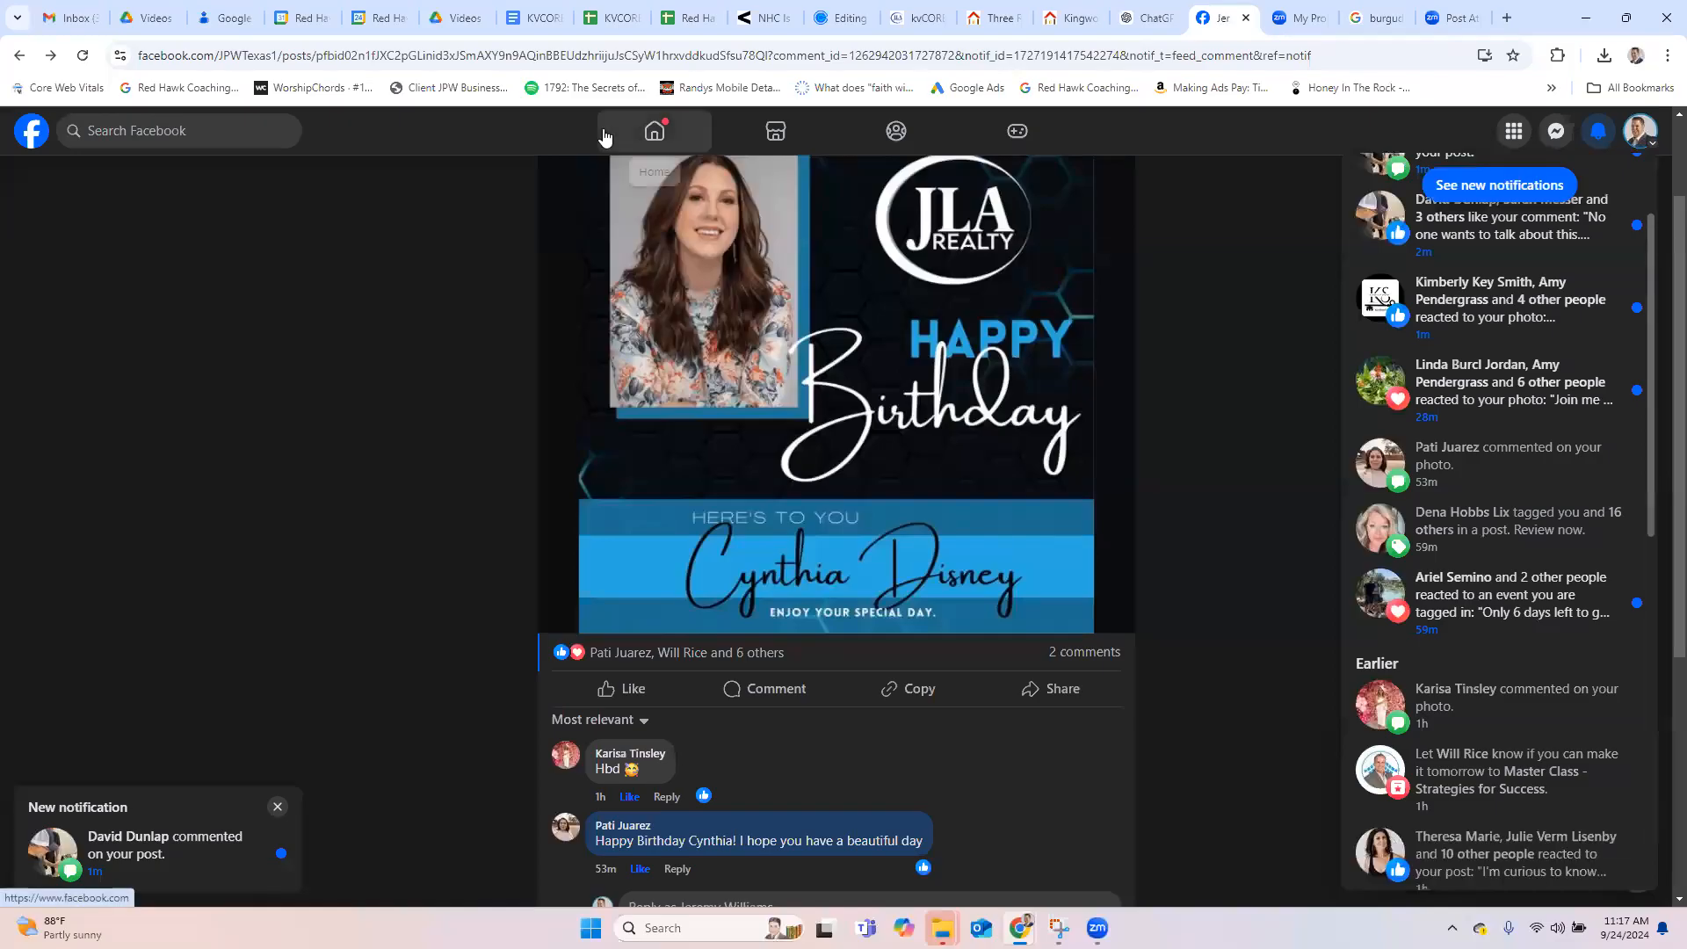
left_click(604, 136)
left_click(200, 198)
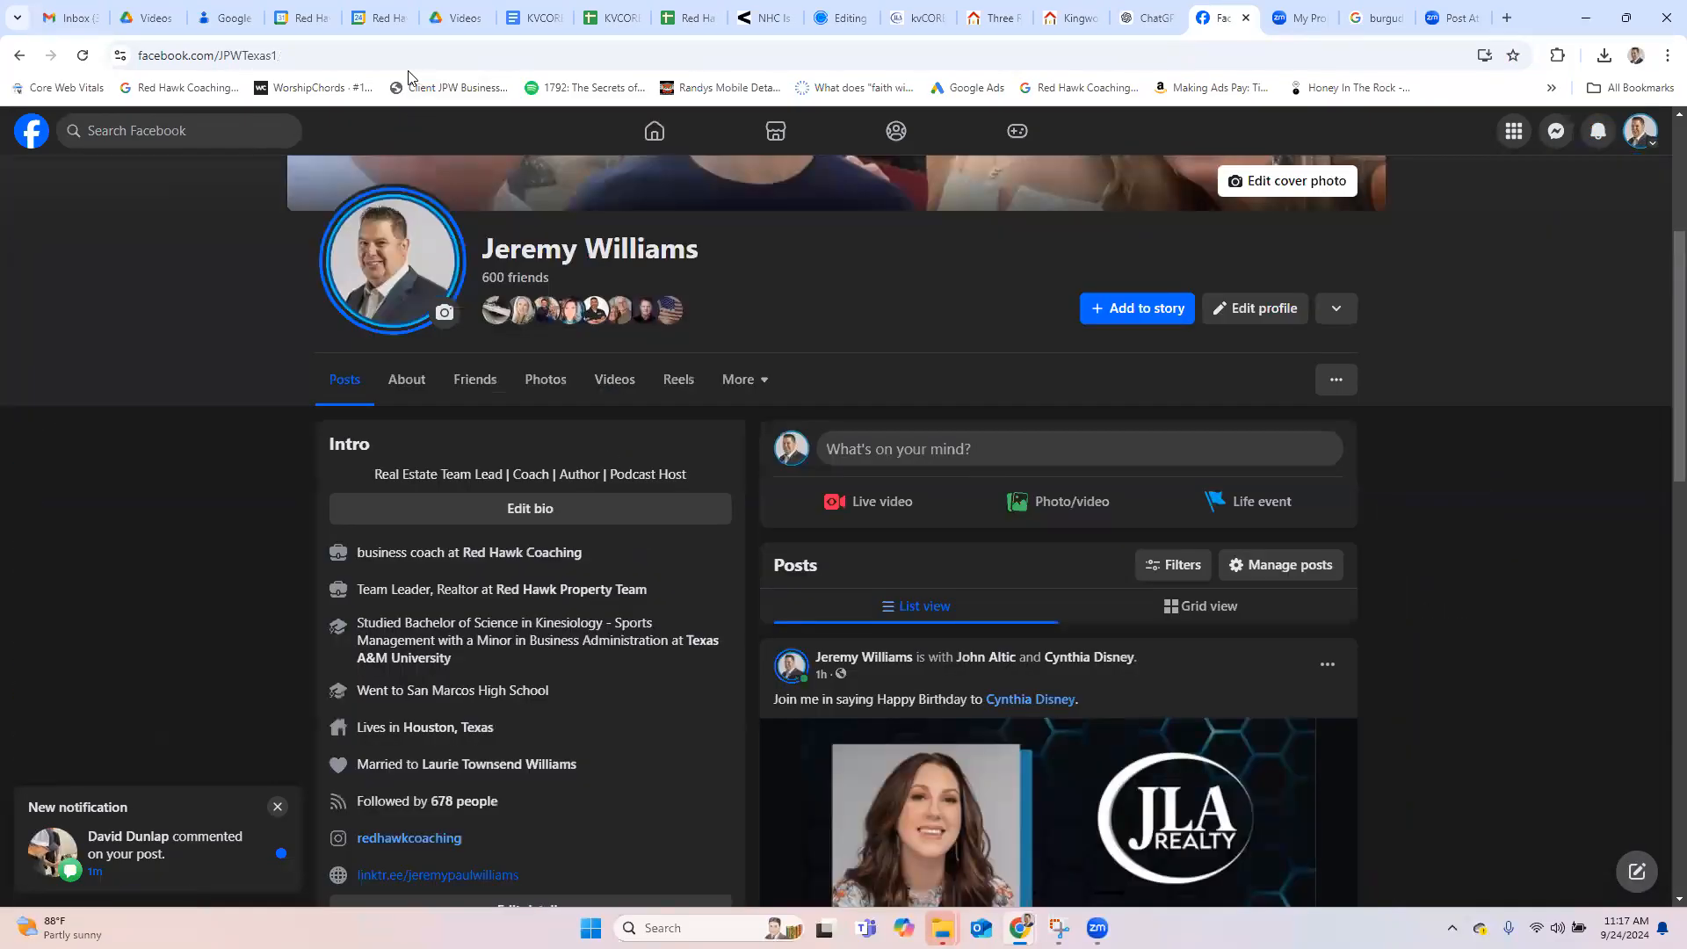
left_click(361, 57)
key("ctrl+c")
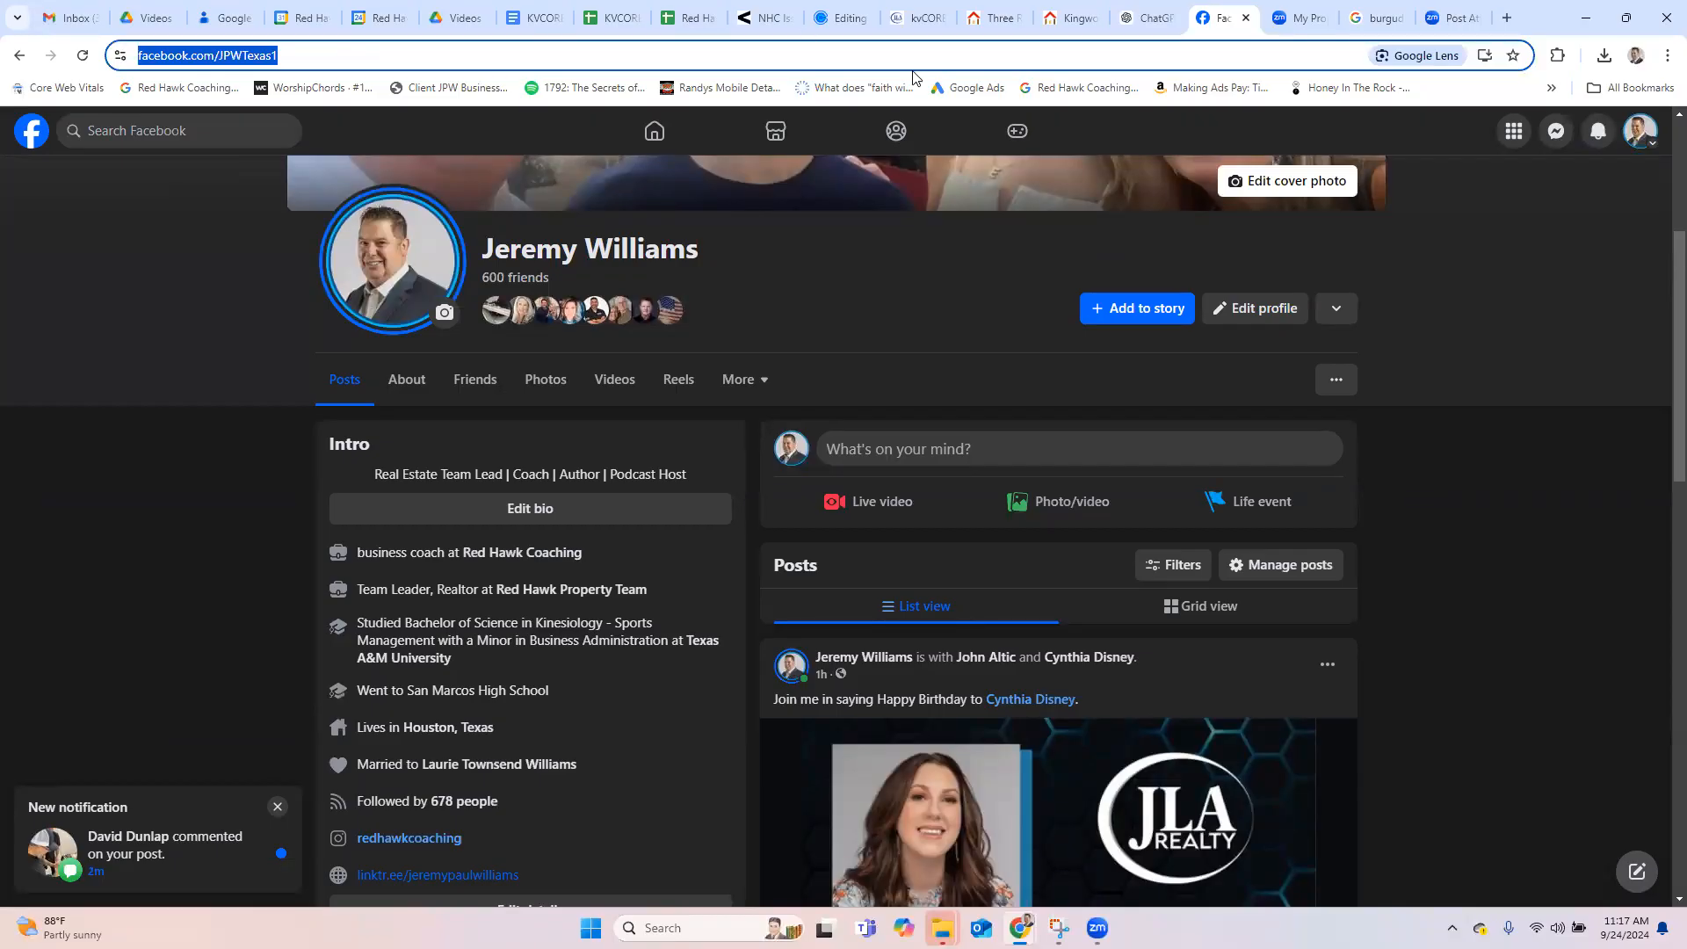
Step: Return to the kvCORE email template and replace the Facebook icon's URL with the copied profile address
left_click(918, 29)
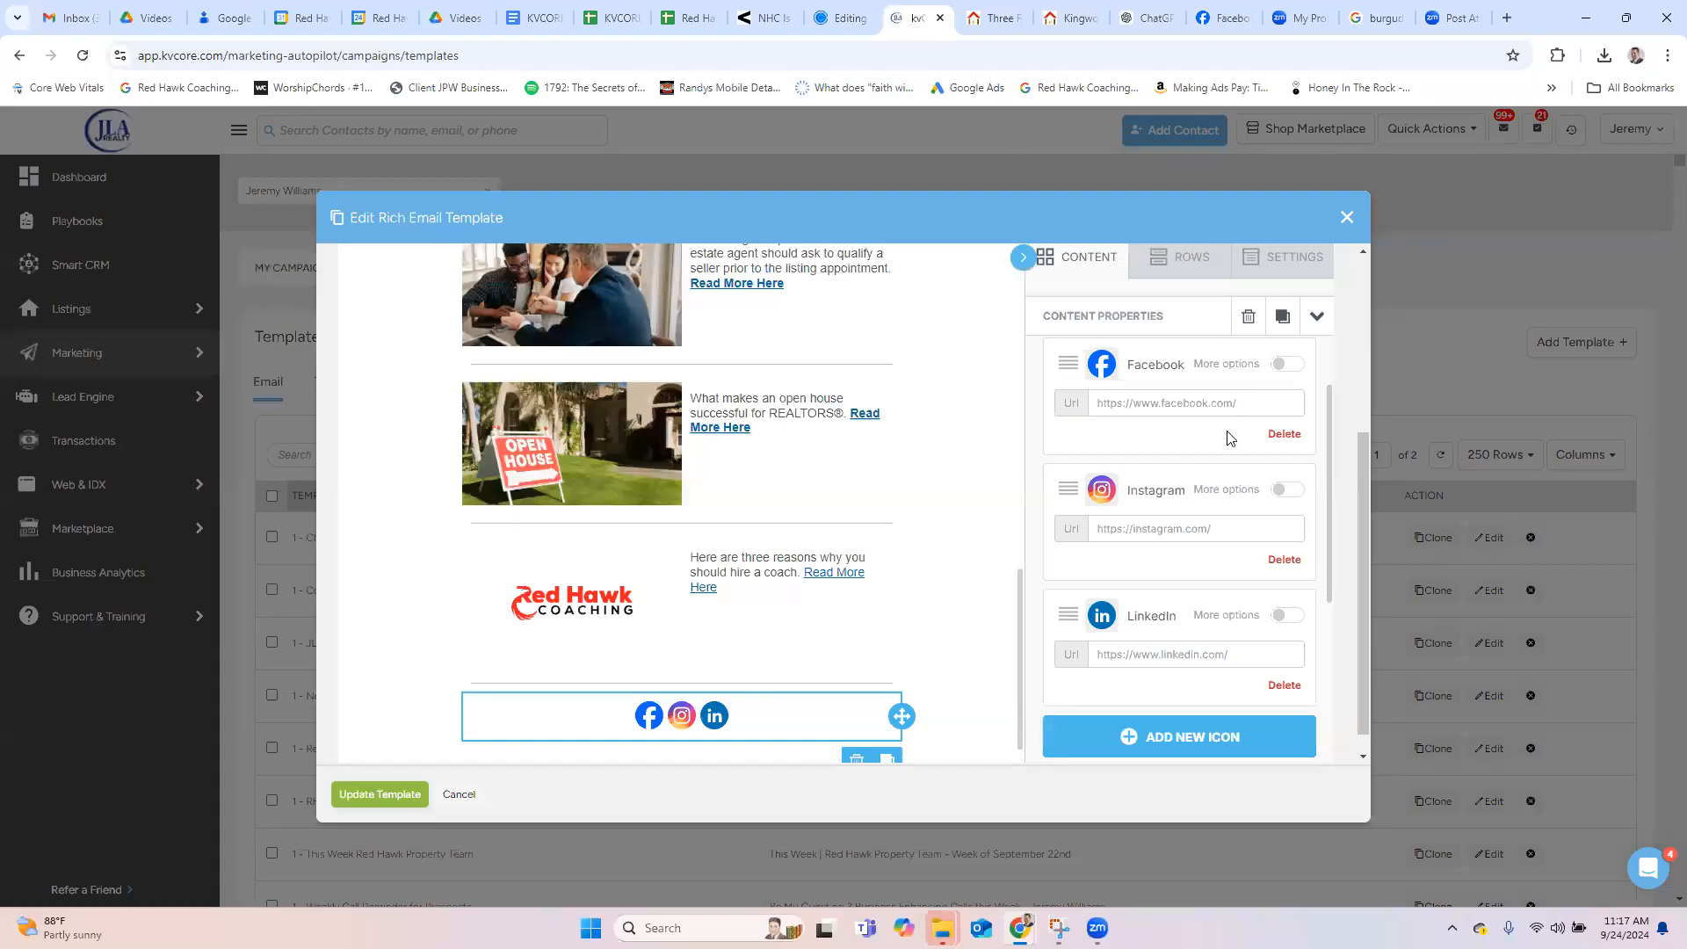
left_click_drag(1240, 403, 1026, 401)
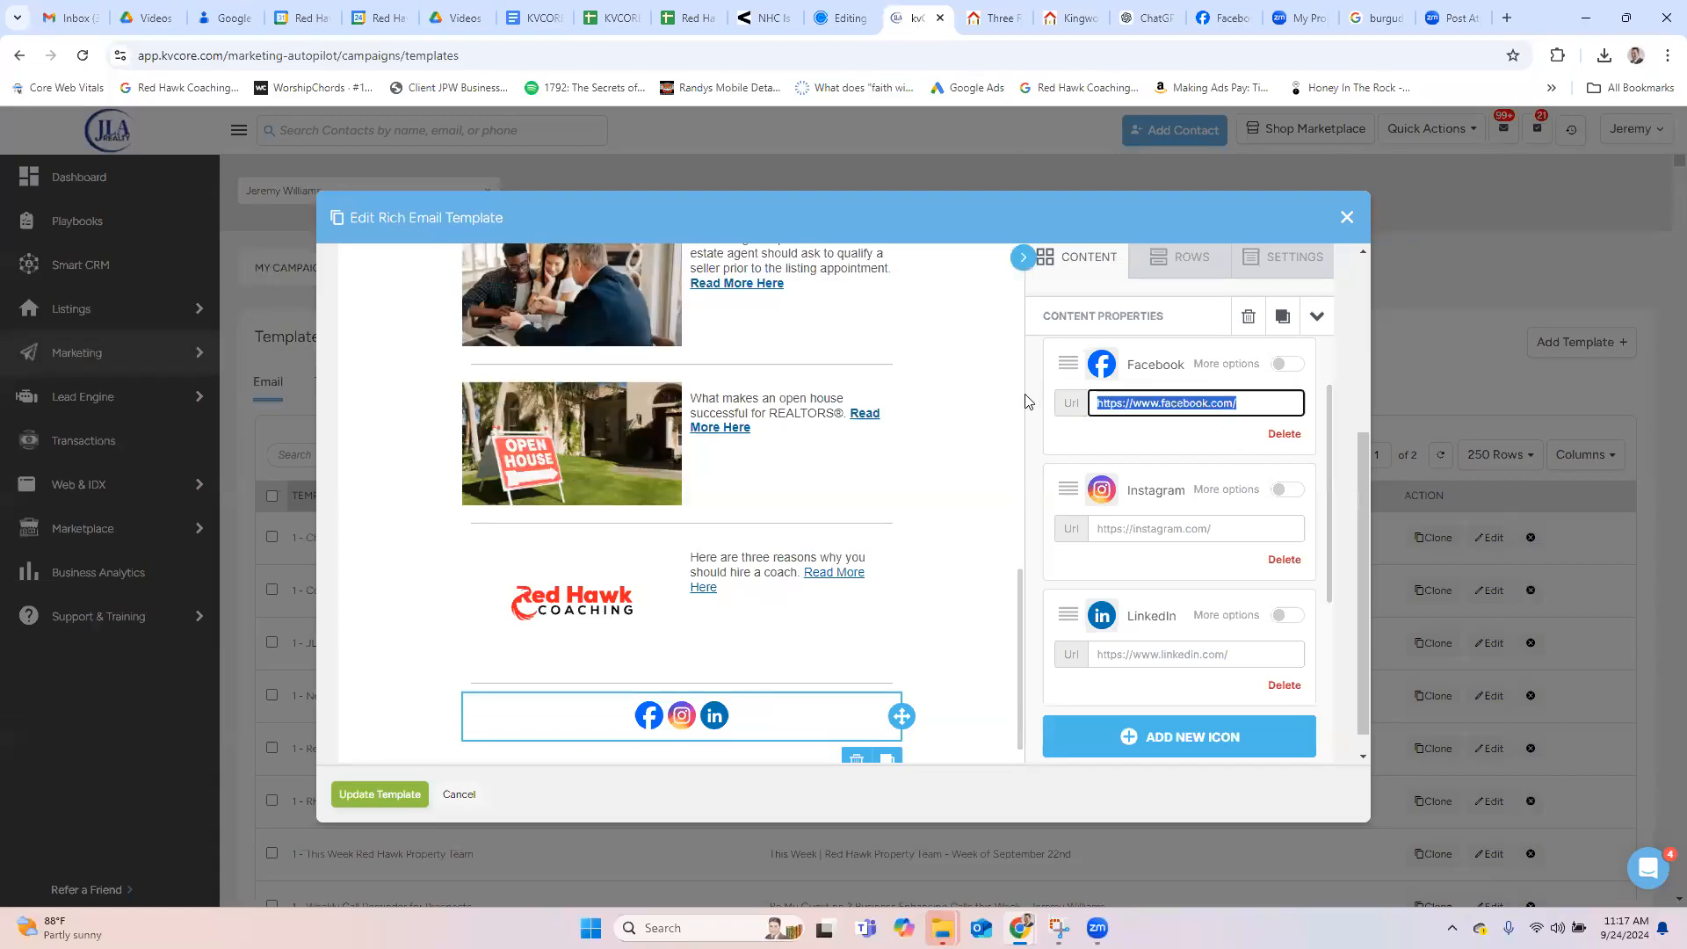
key("ctrl+v")
Step: Open instagram.com in the browser tab showing the Zoom page, go to the account's own profile and copy its web address
left_click(1209, 526)
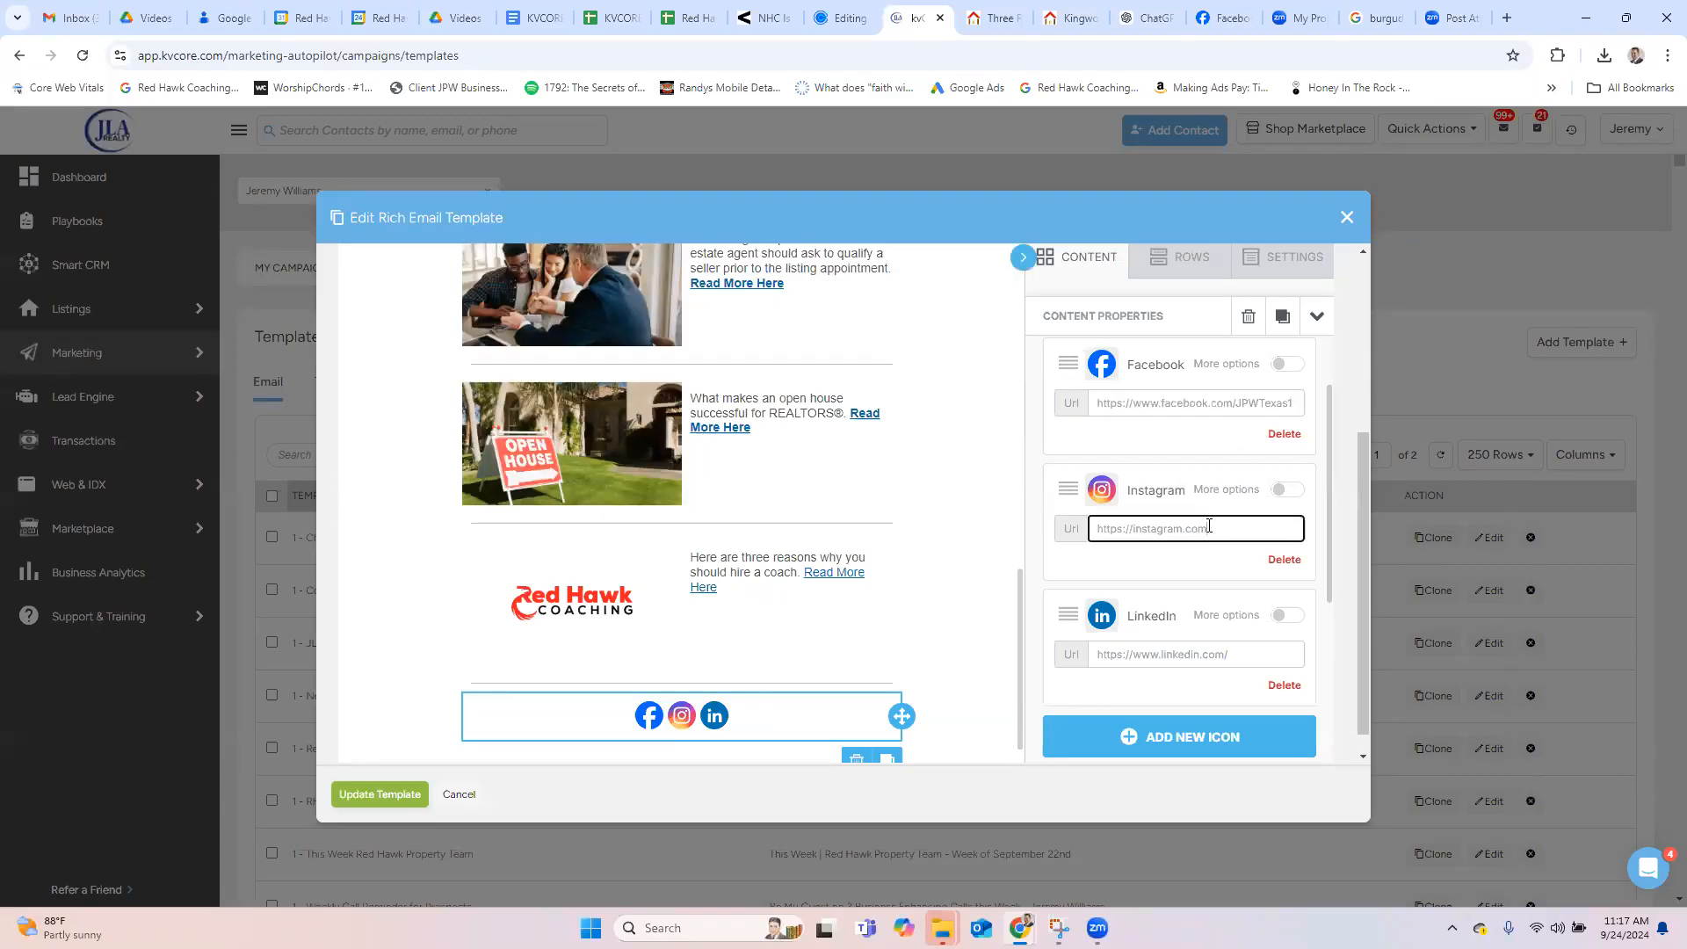
left_click(1441, 19)
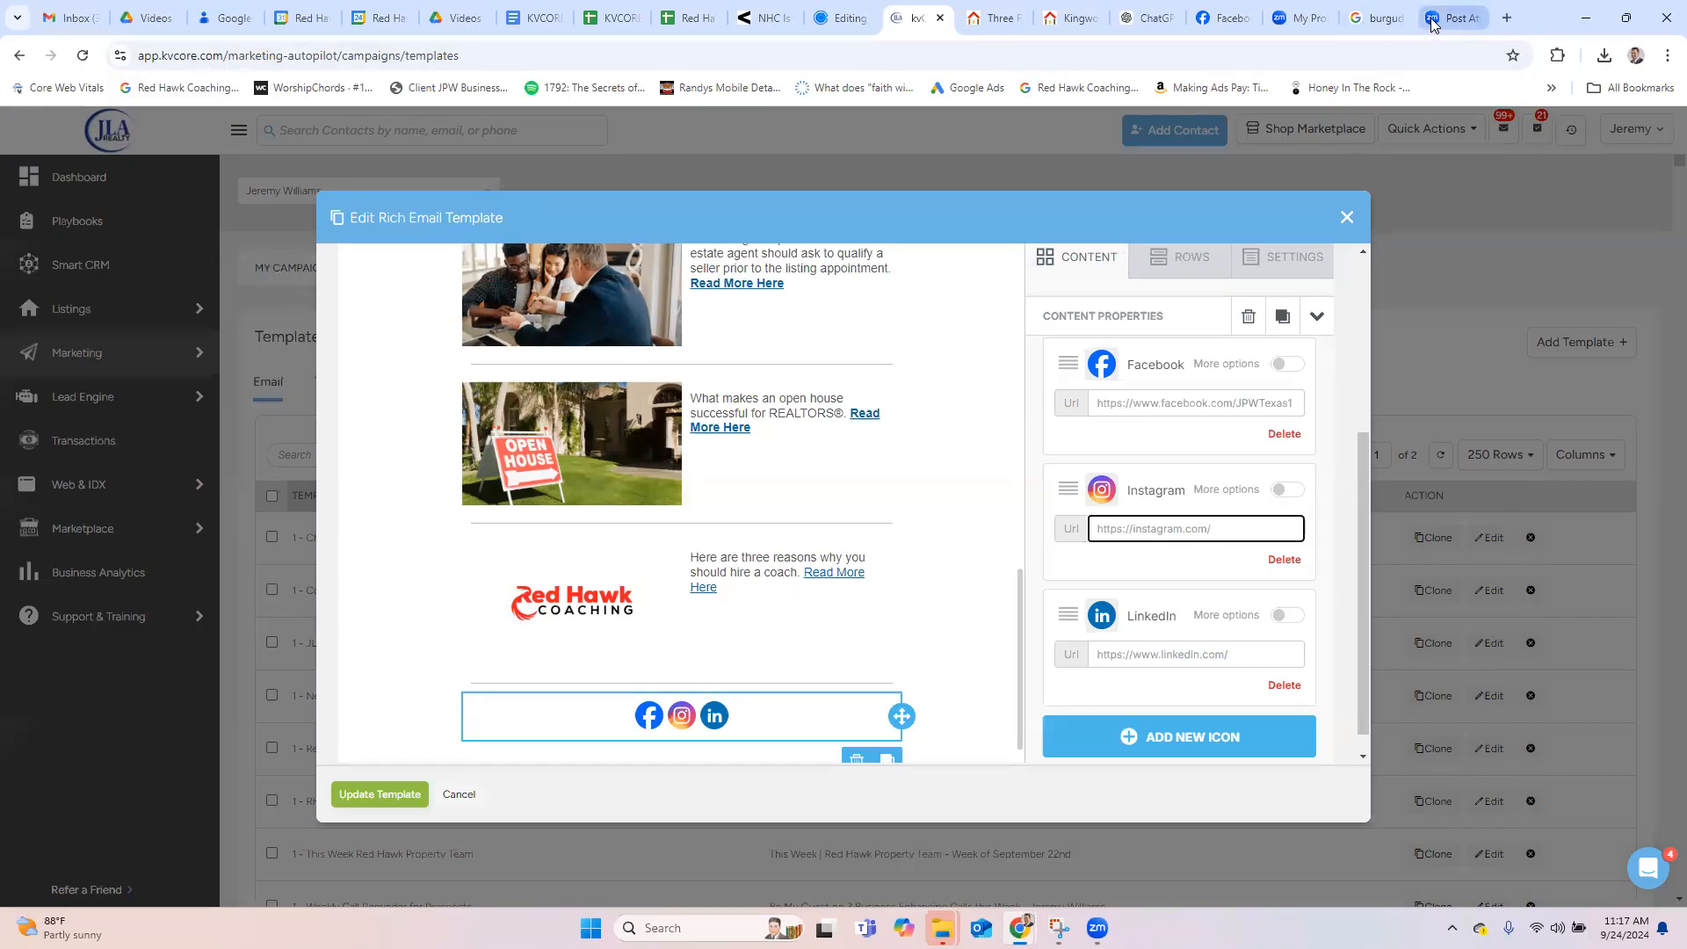
left_click(1401, 55)
type("insta")
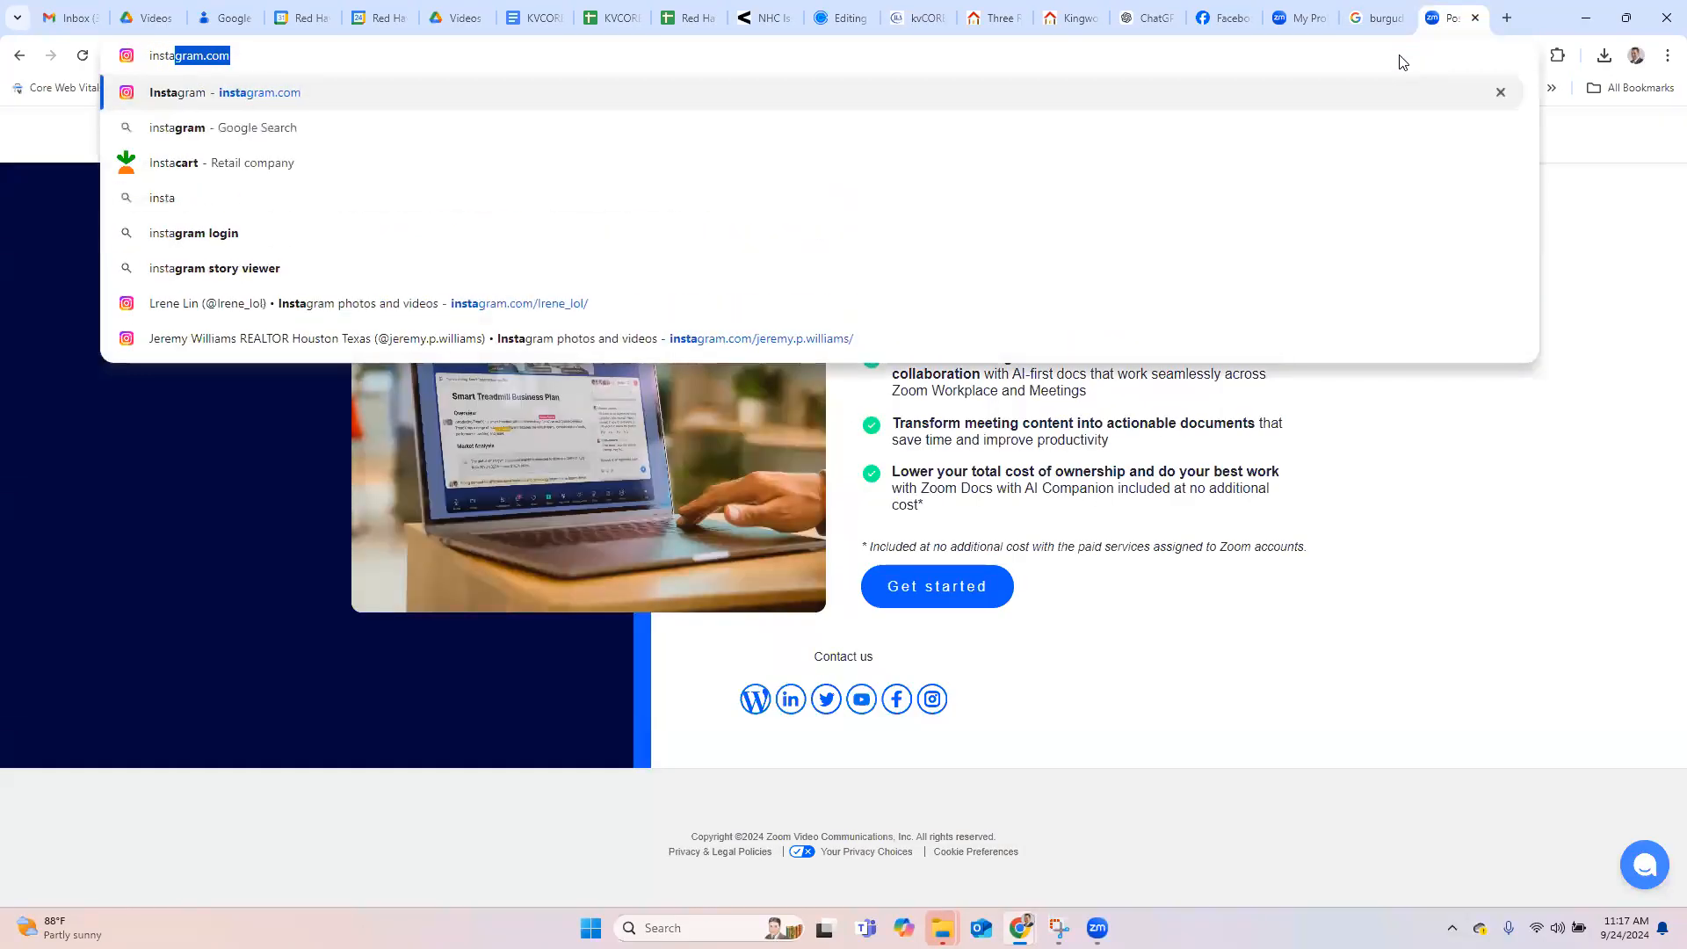
key("Return")
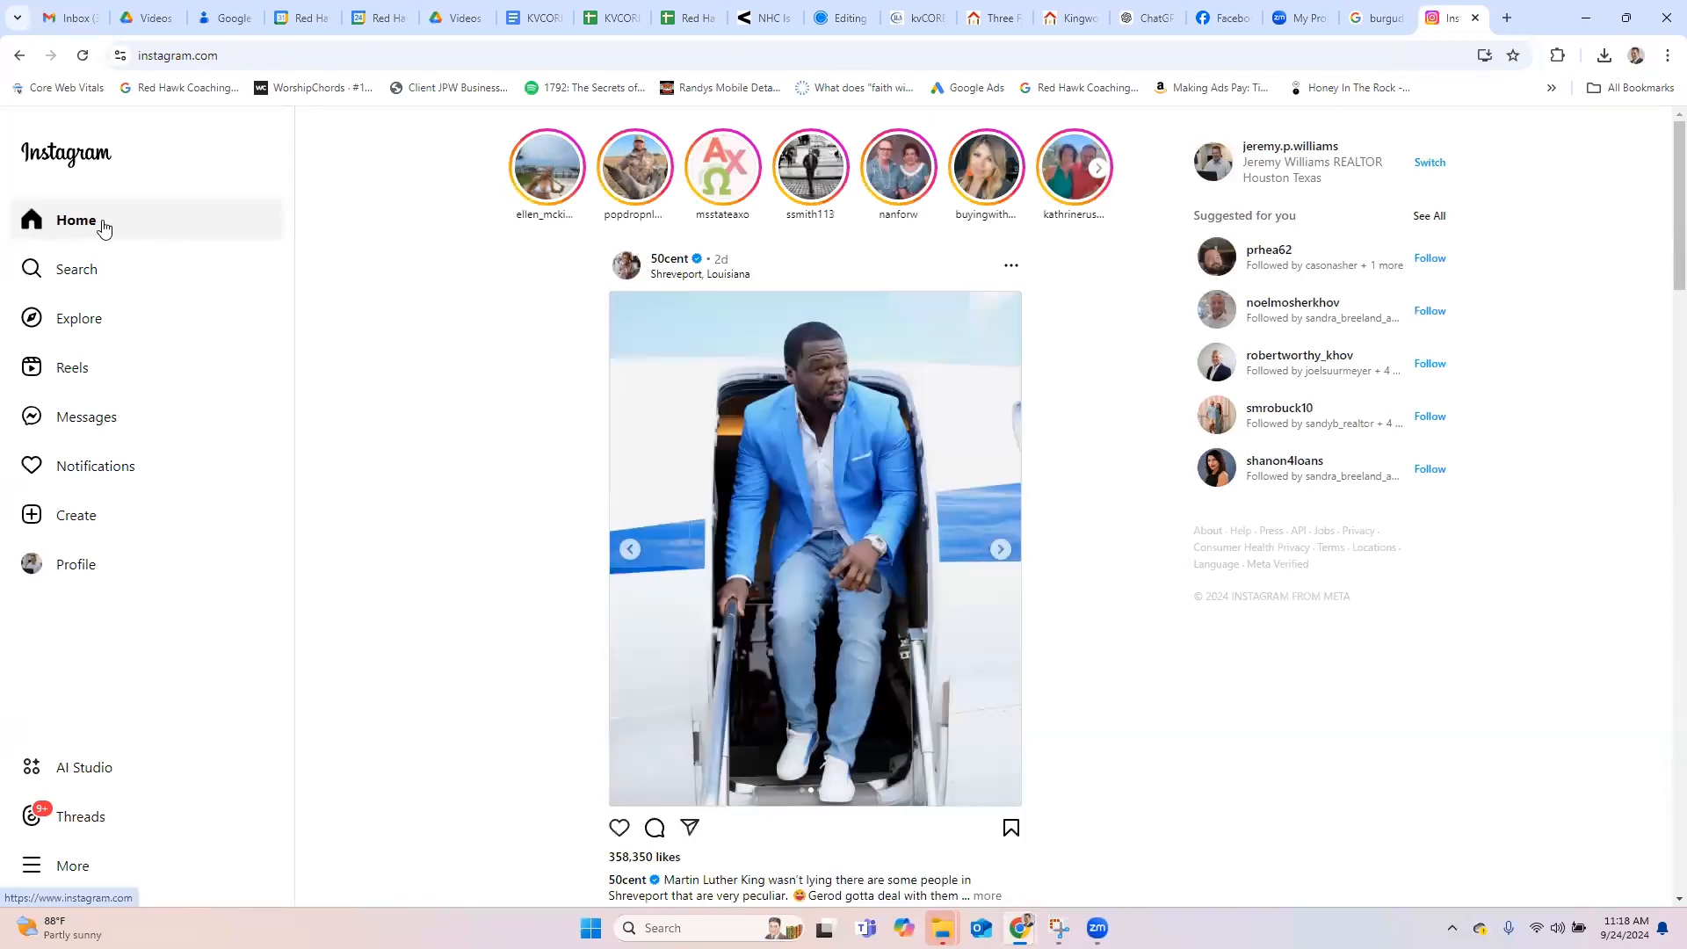
left_click(100, 562)
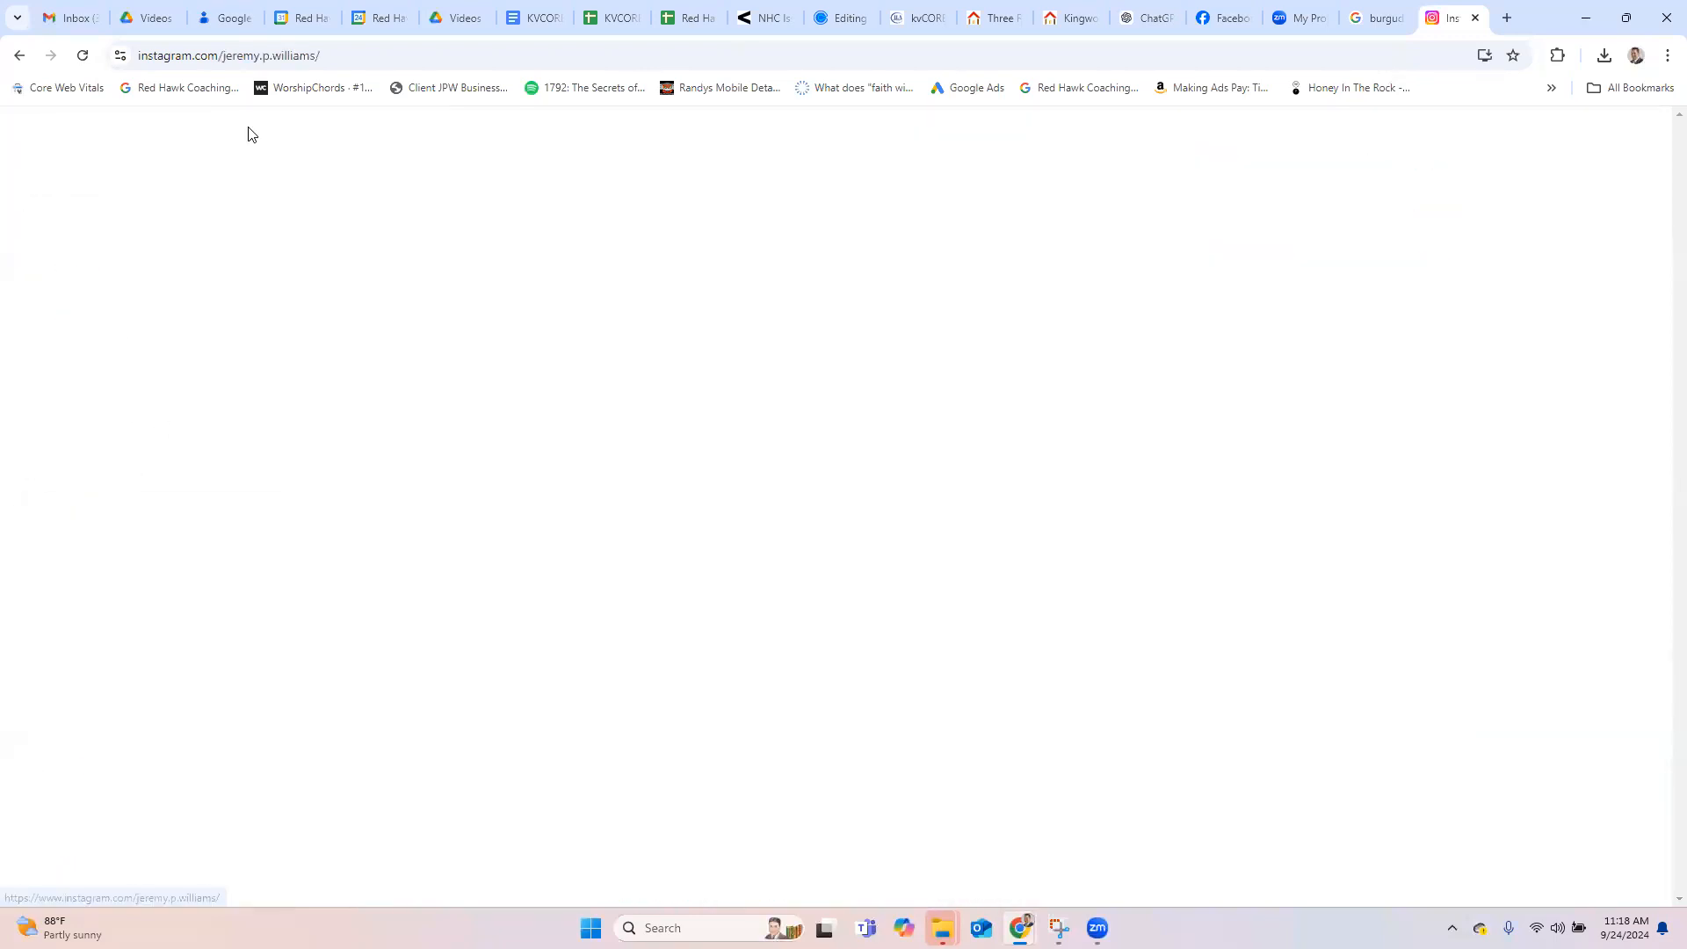
left_click(285, 57)
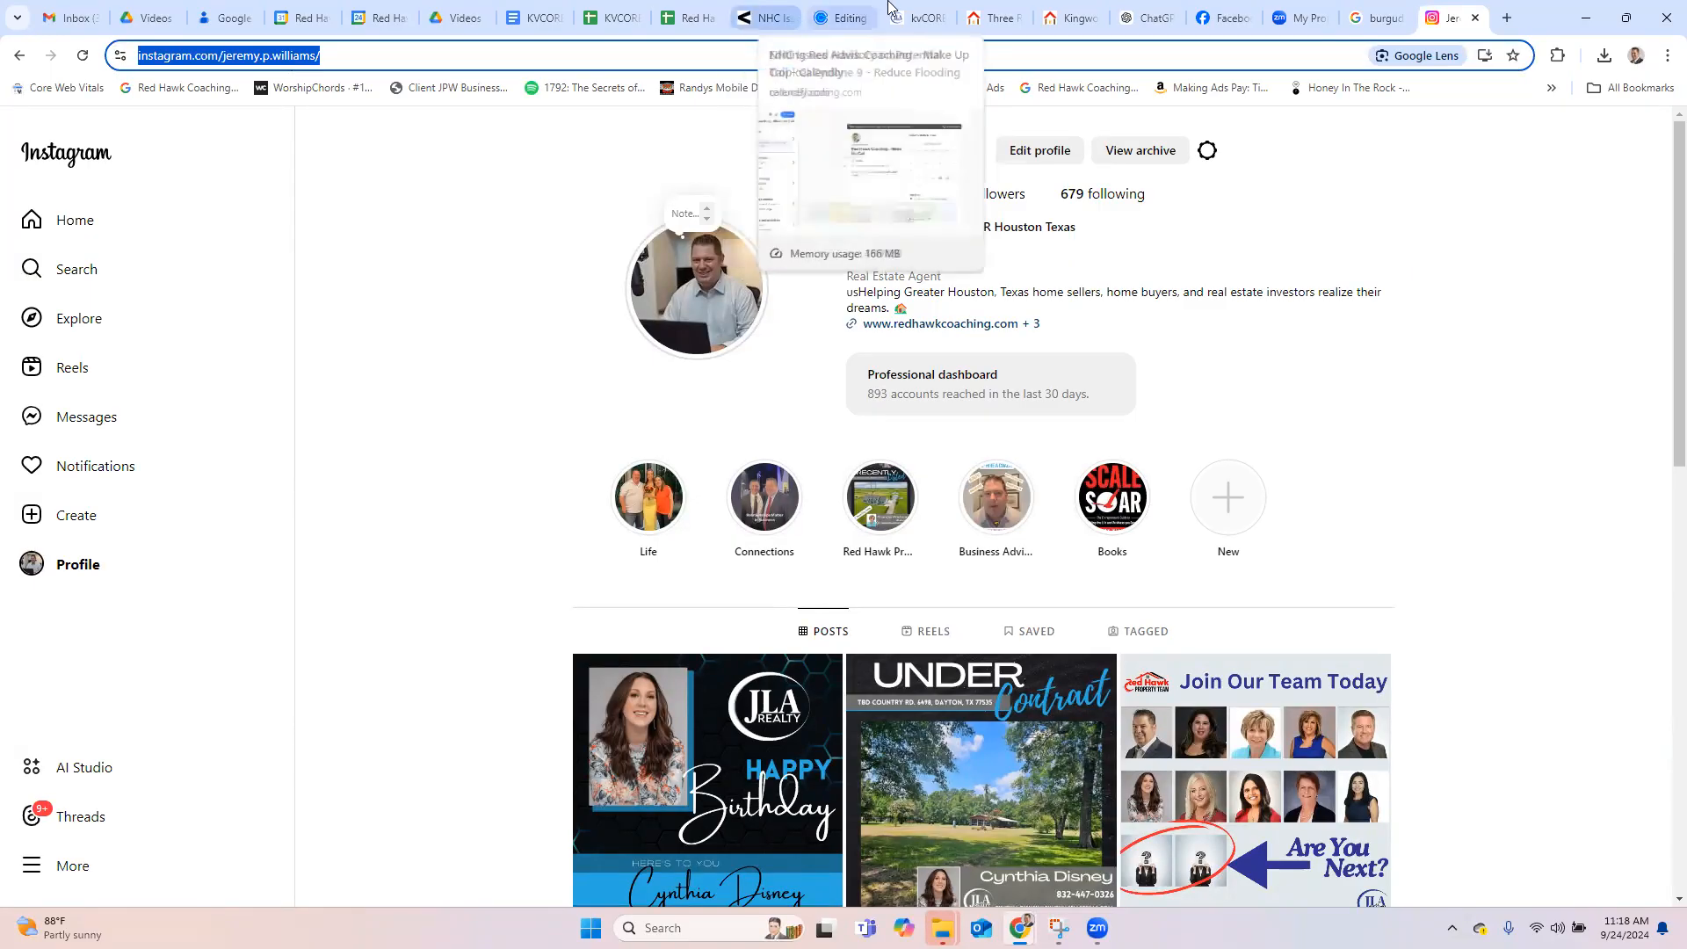
Step: Return to the kvCORE email template and replace the Instagram icon's URL with the copied profile address
left_click(914, 17)
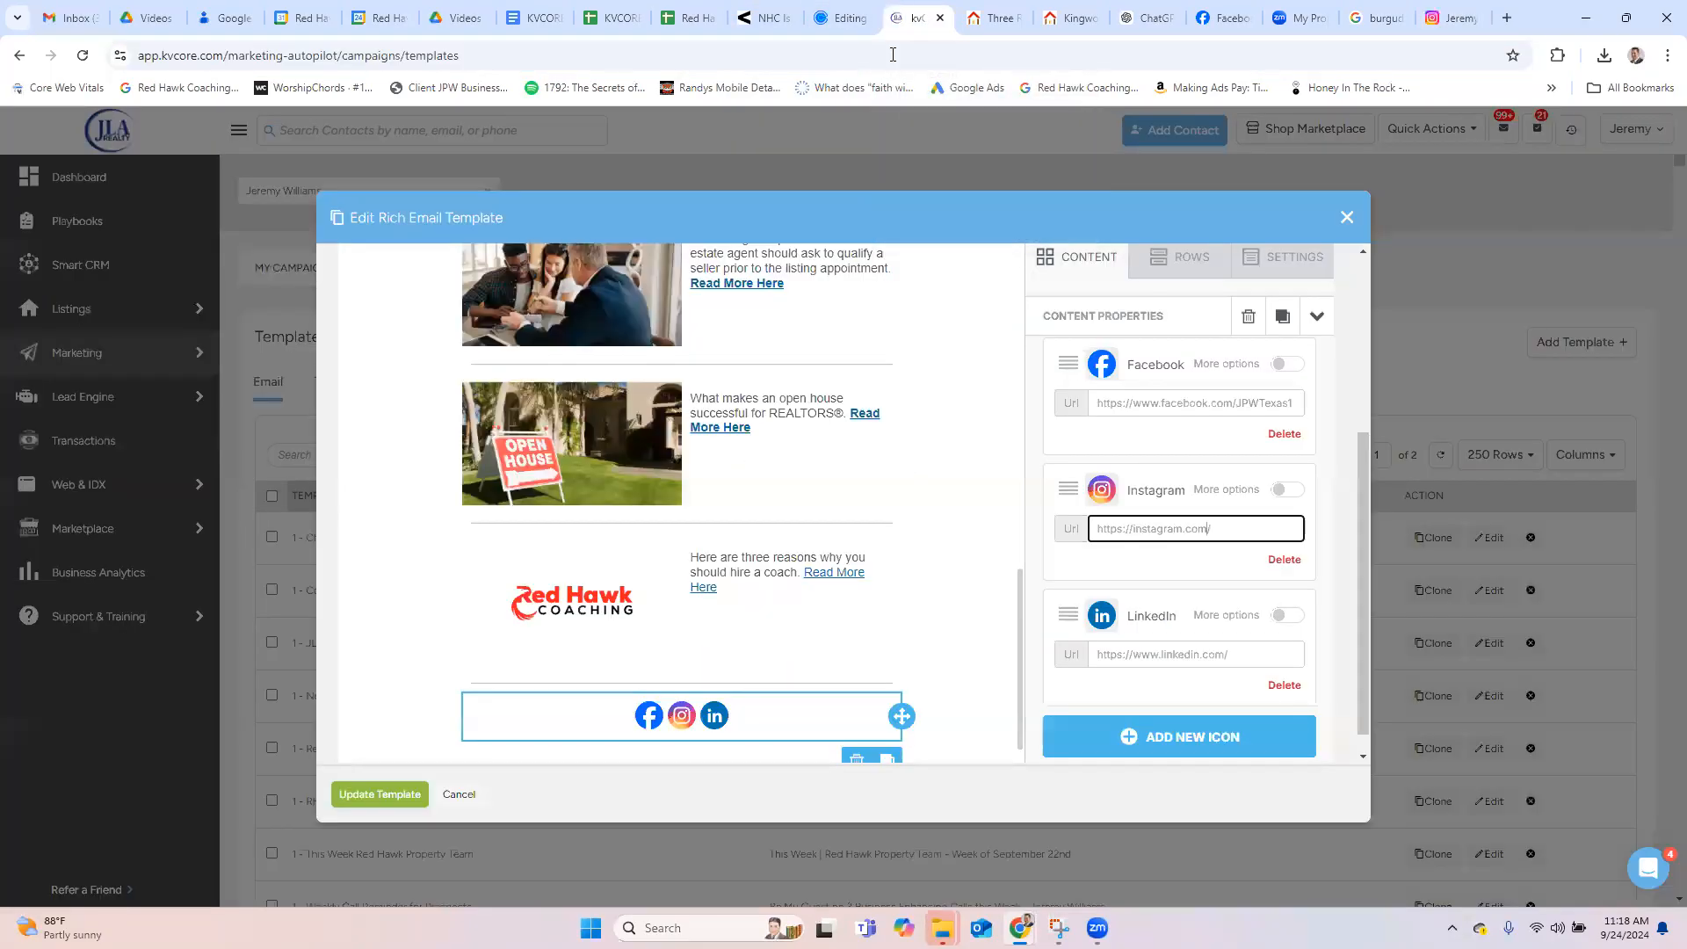
triple_click(1202, 522)
key("ctrl+v")
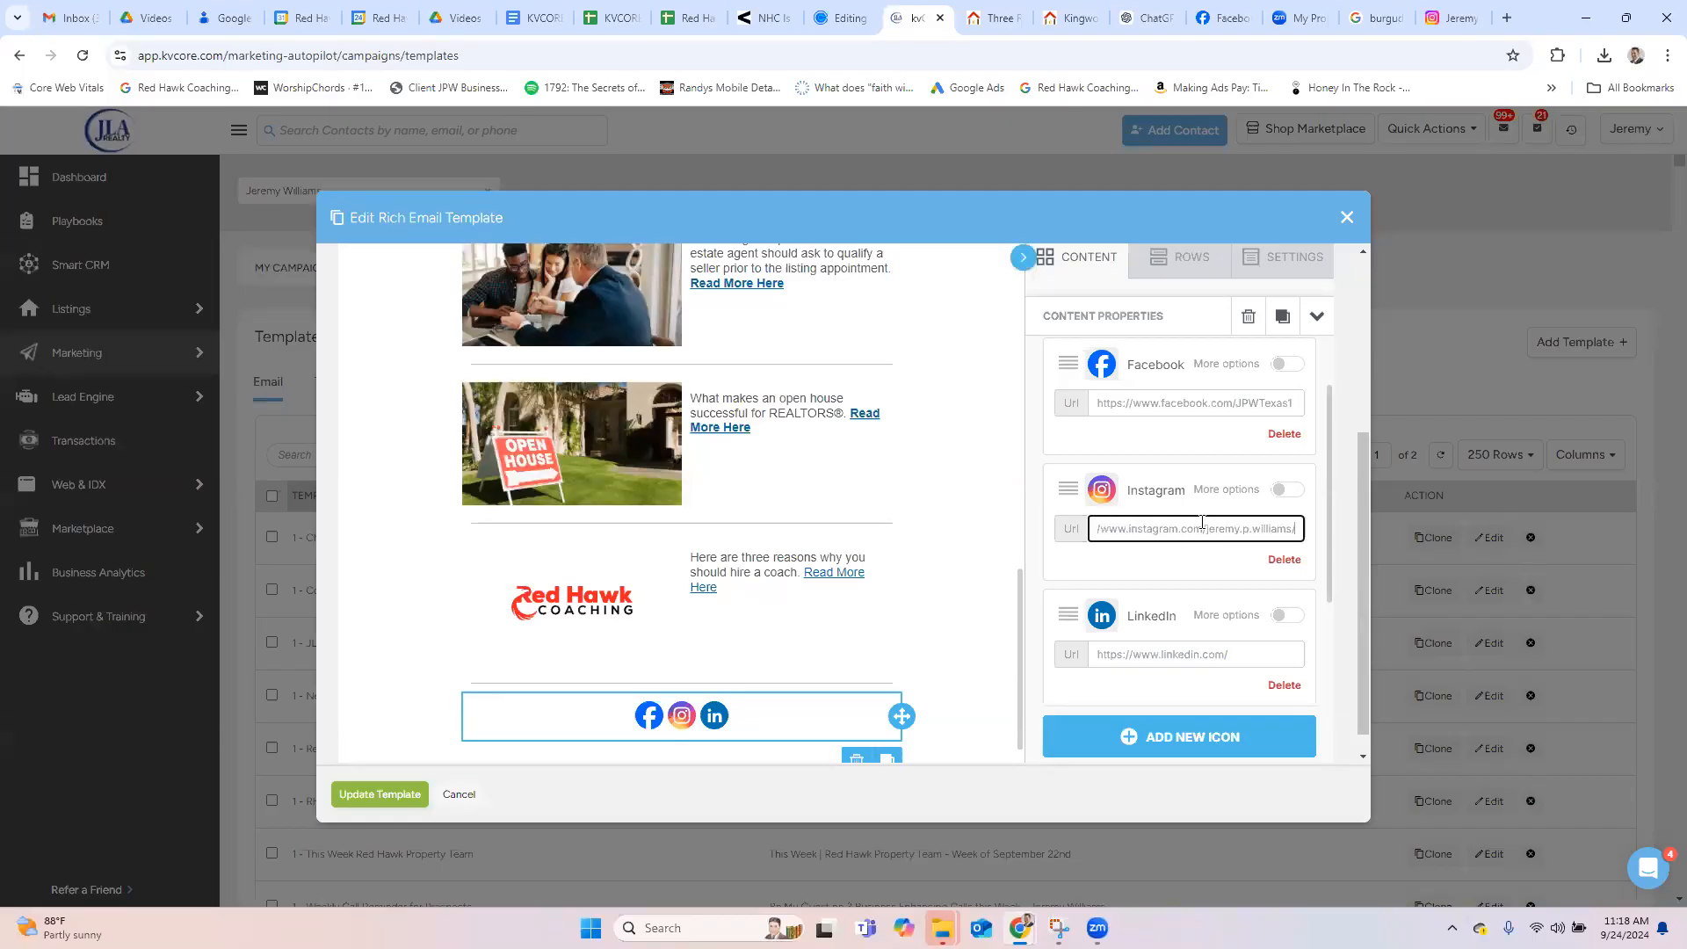
Step: Open linkedin.com in the browser tab showing Instagram, go to the account's own profile and copy its web address
left_click(1185, 654)
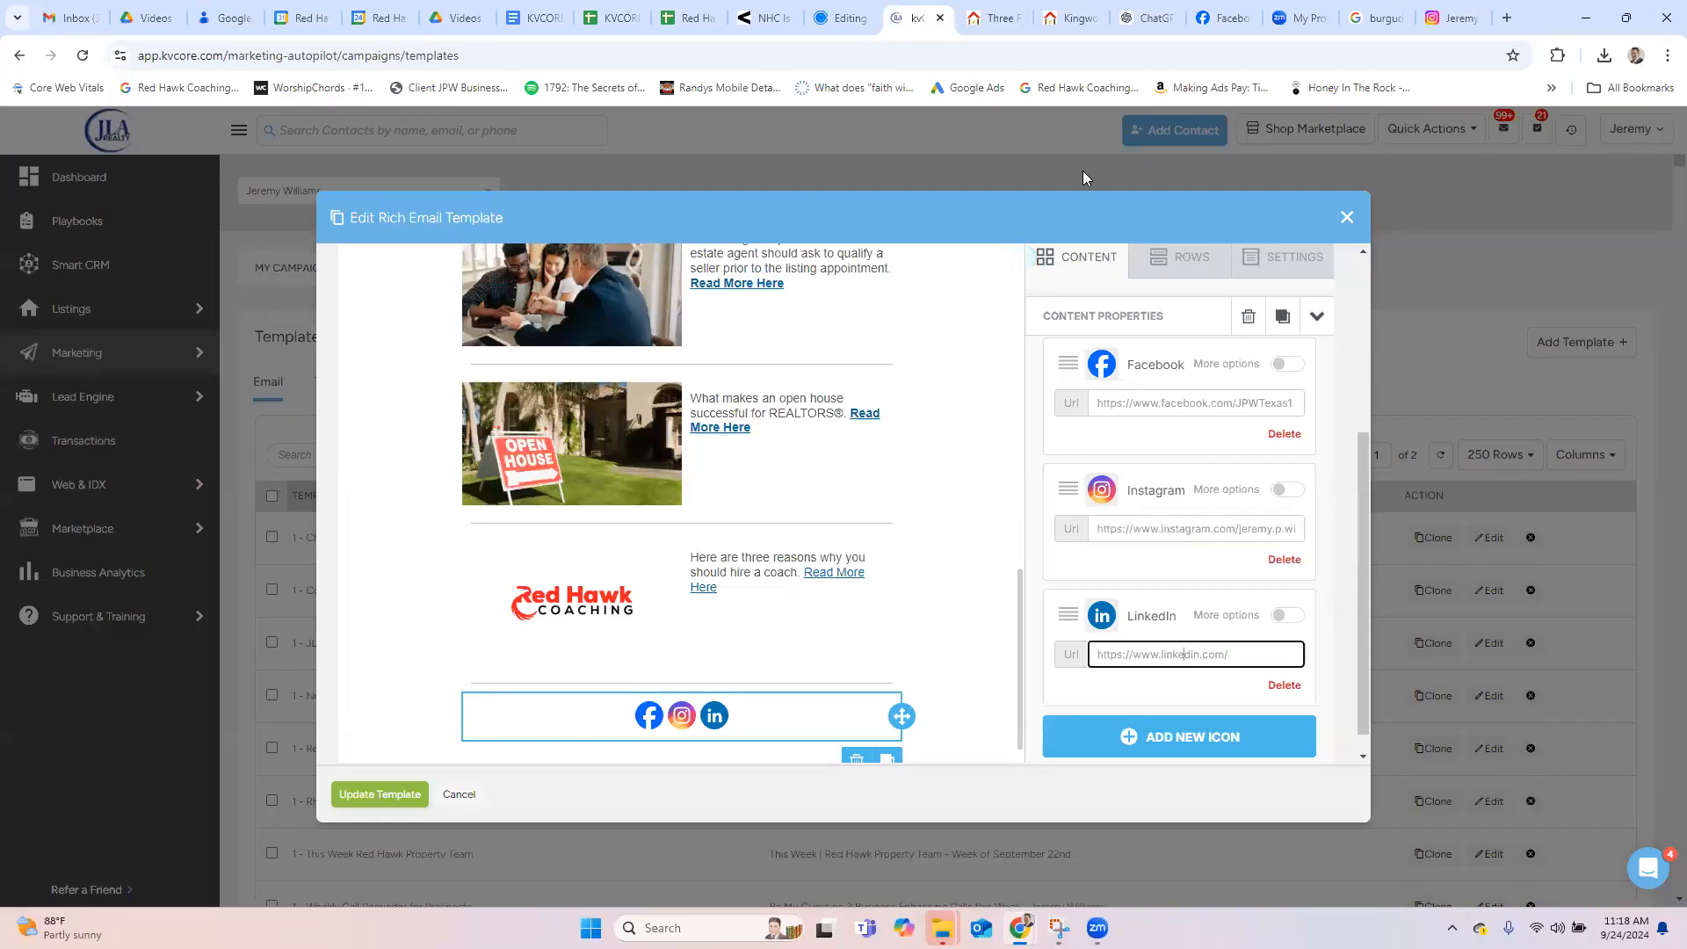
left_click(1445, 9)
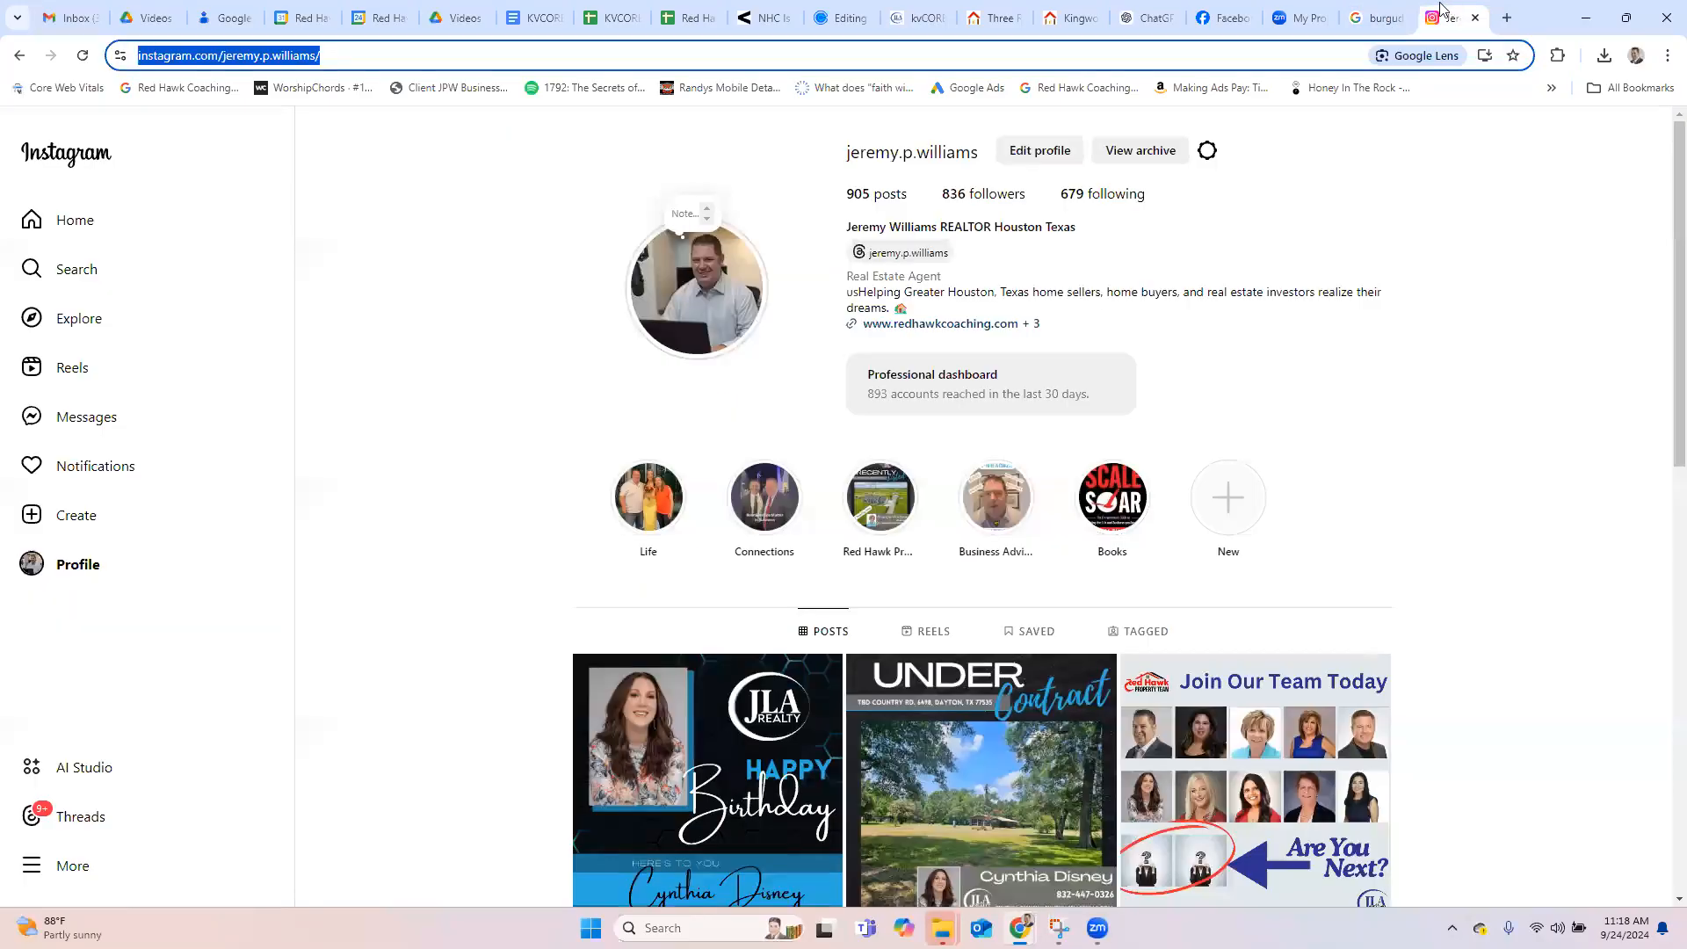
left_click(1280, 56)
type("lin")
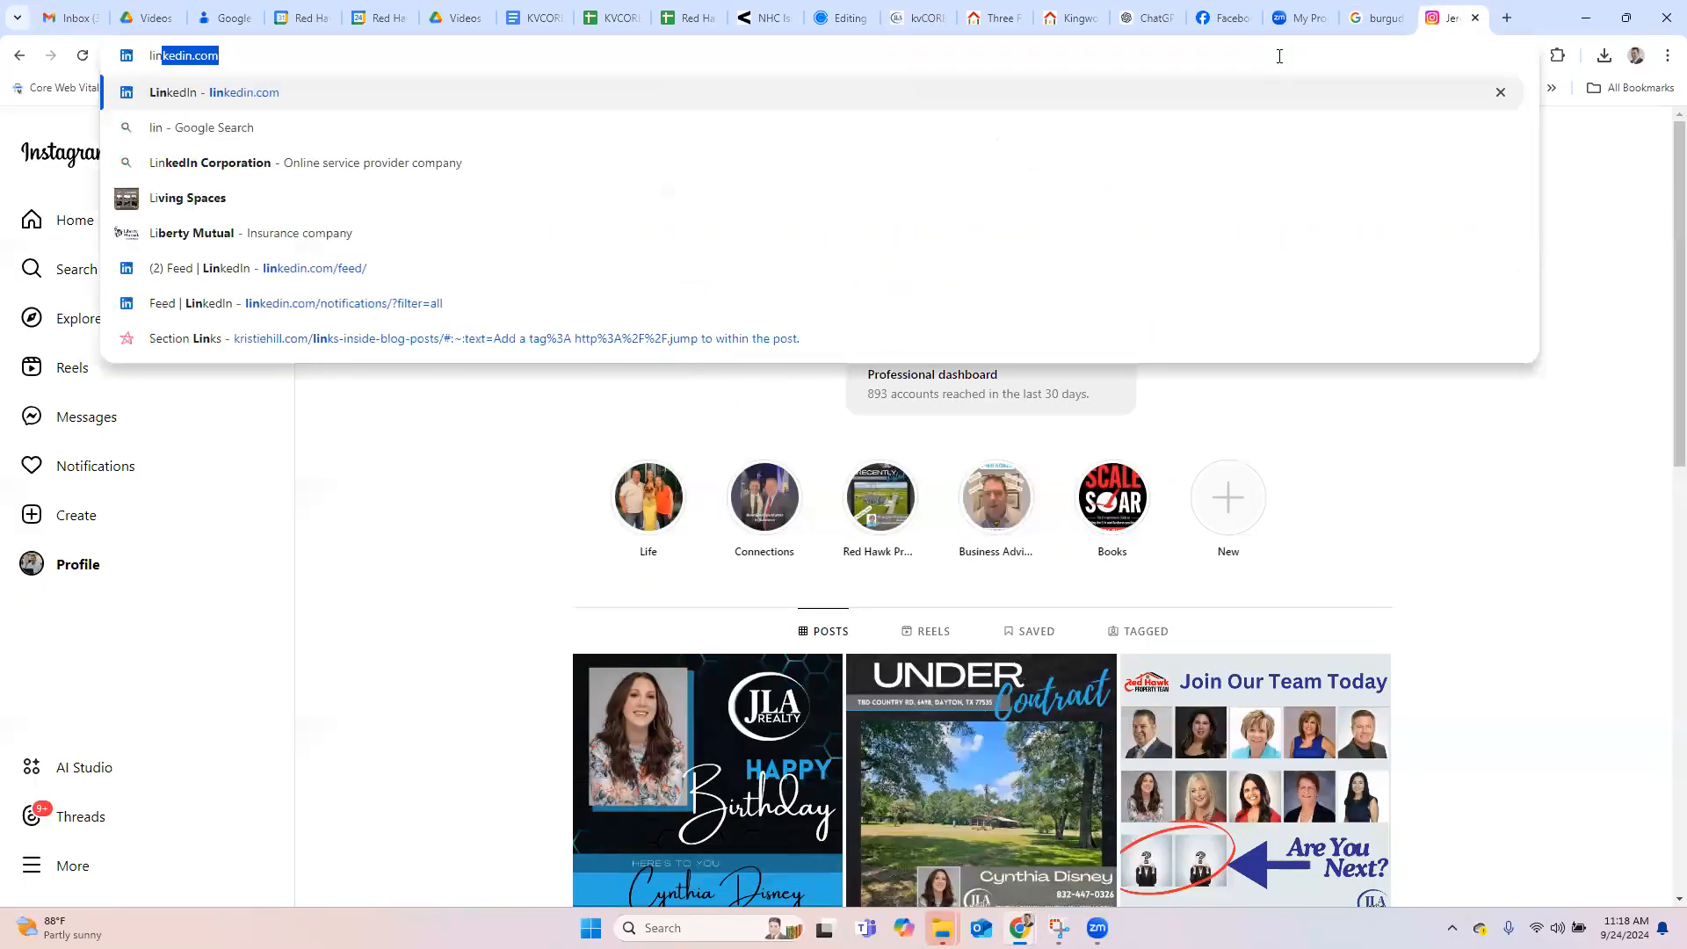
key("Return")
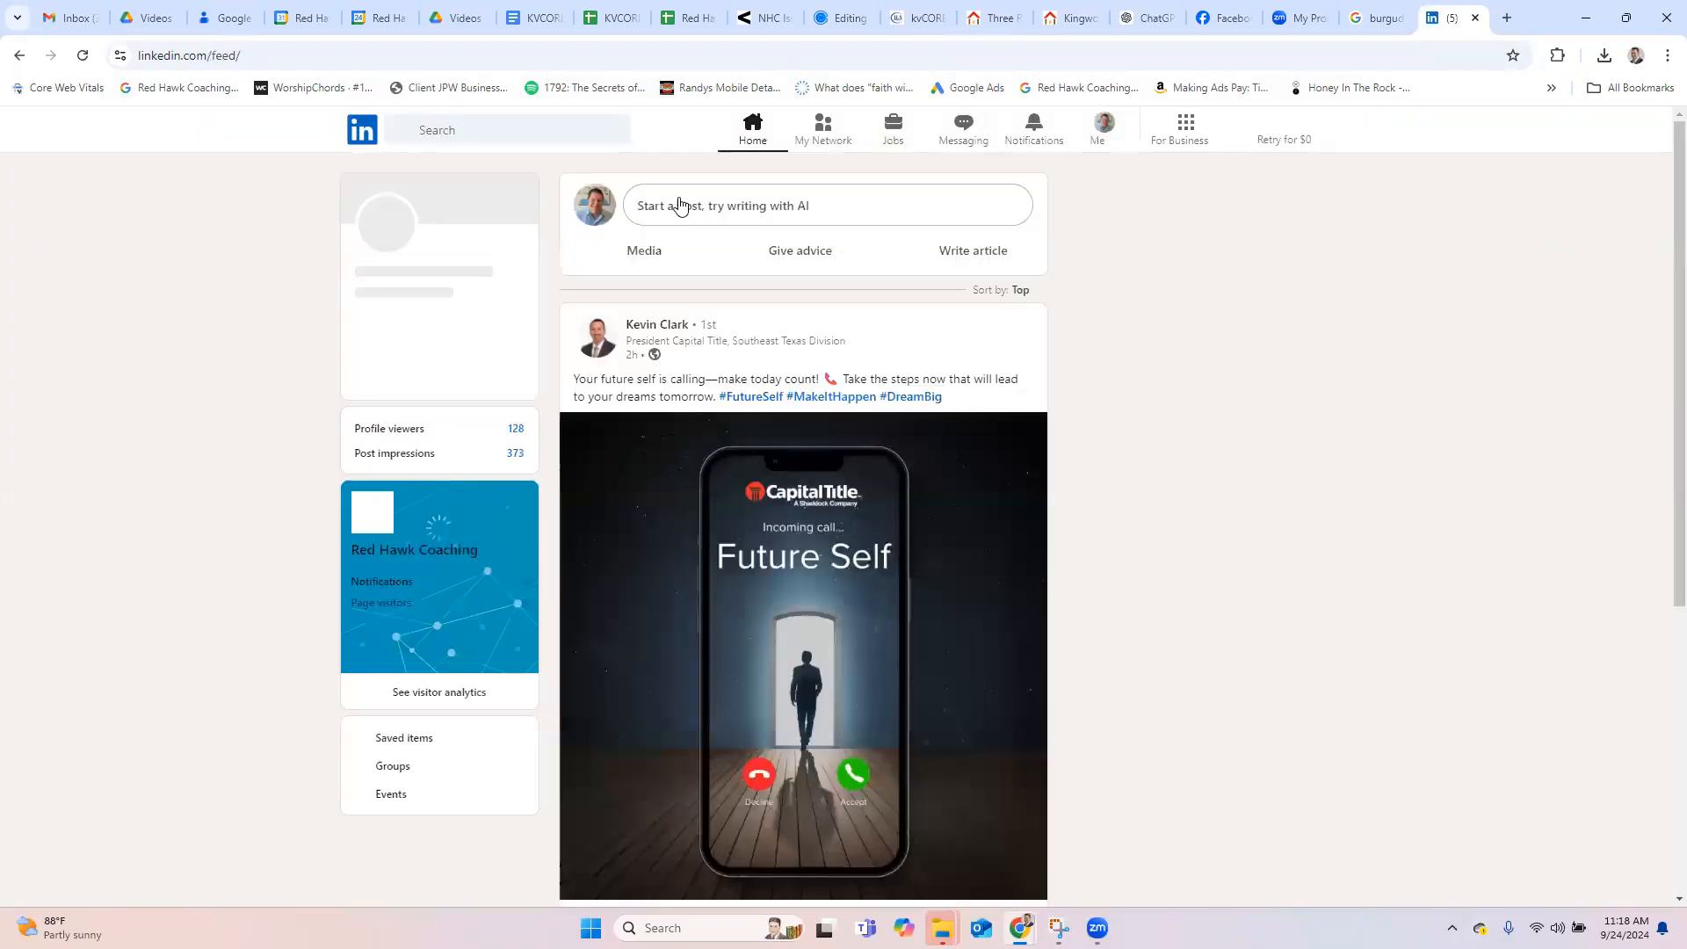
left_click(403, 231)
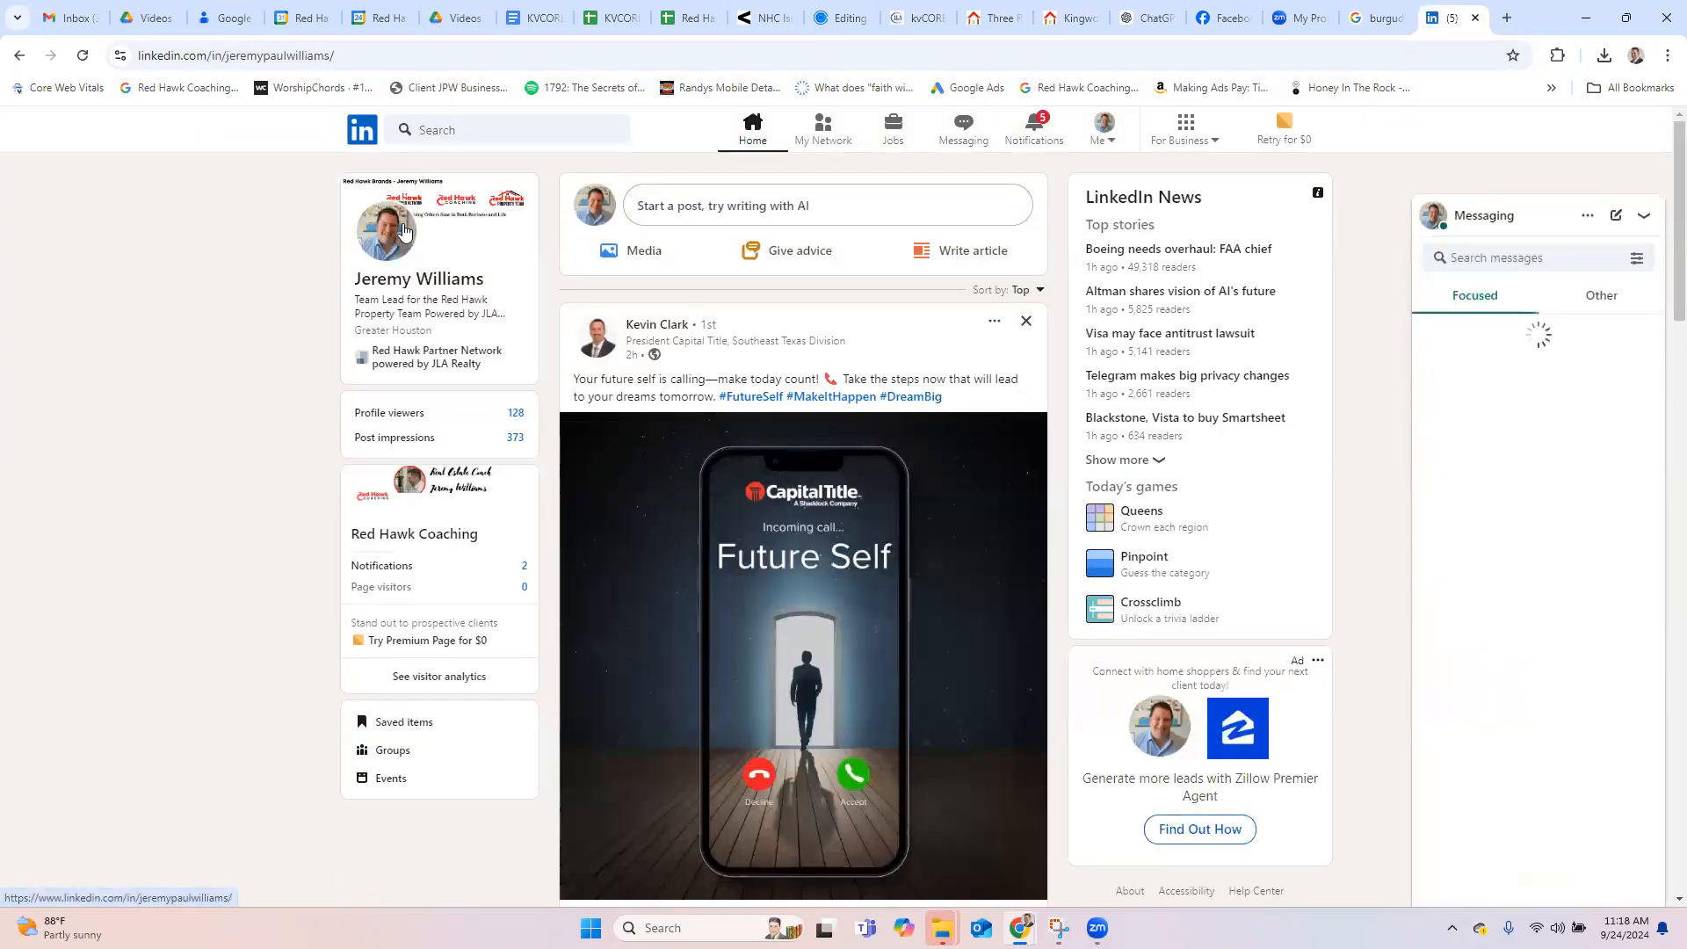
left_click(336, 61)
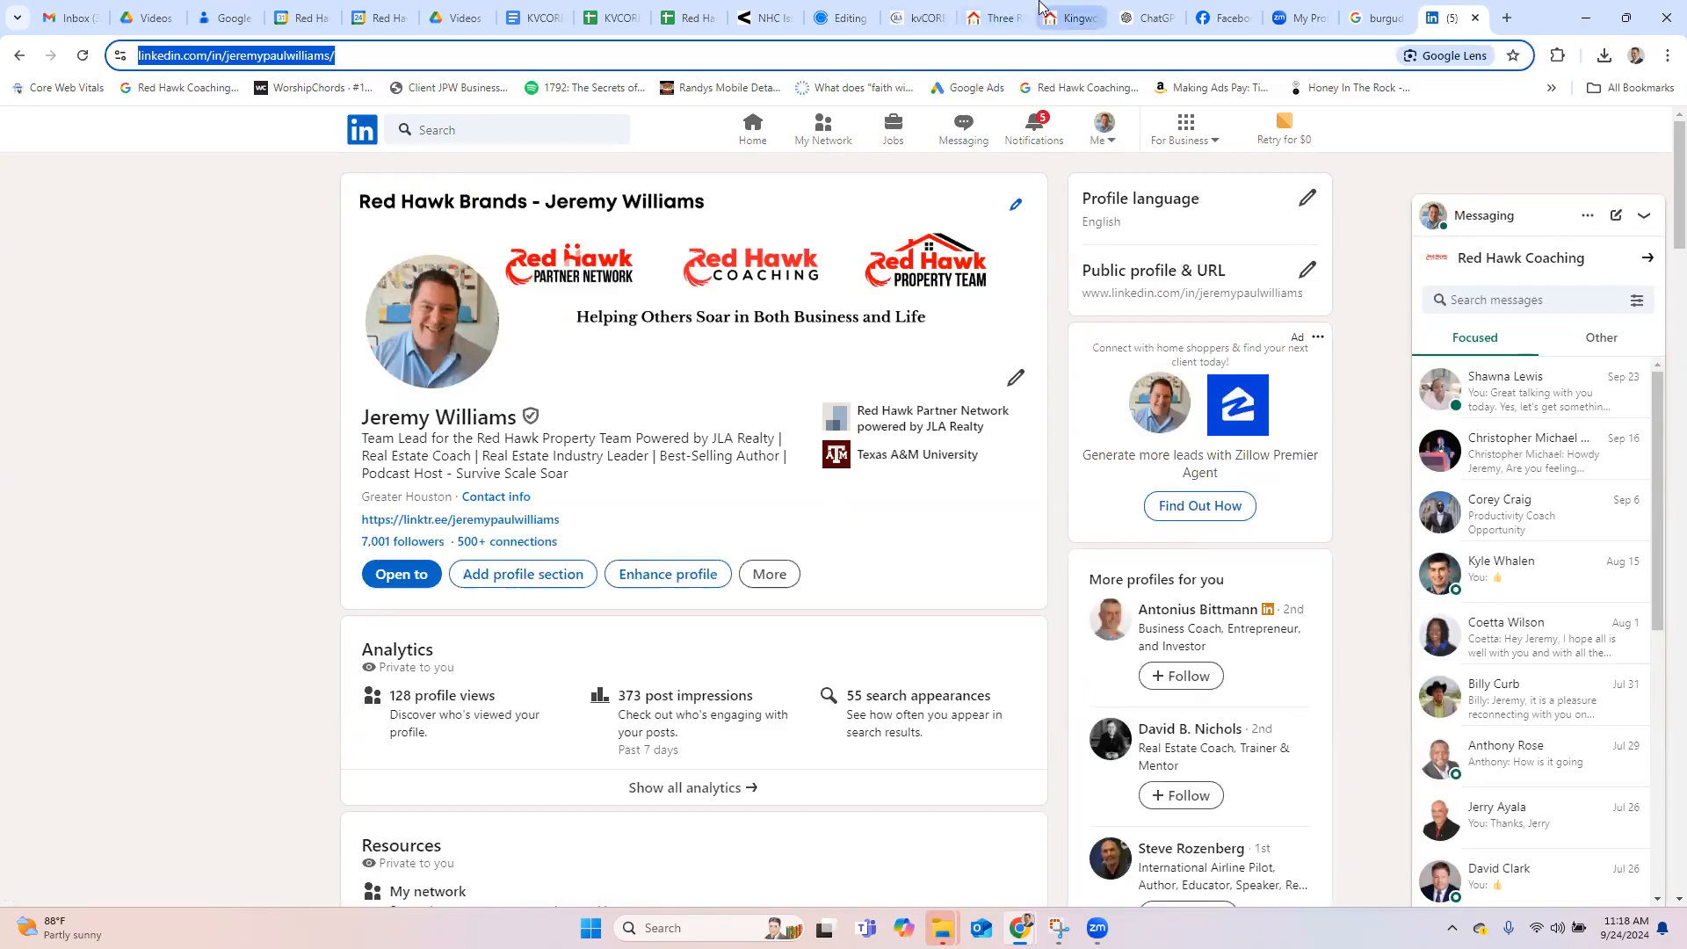
Step: Return to the kvCORE email template and replace the LinkedIn icon's URL with the copied profile address
left_click(916, 18)
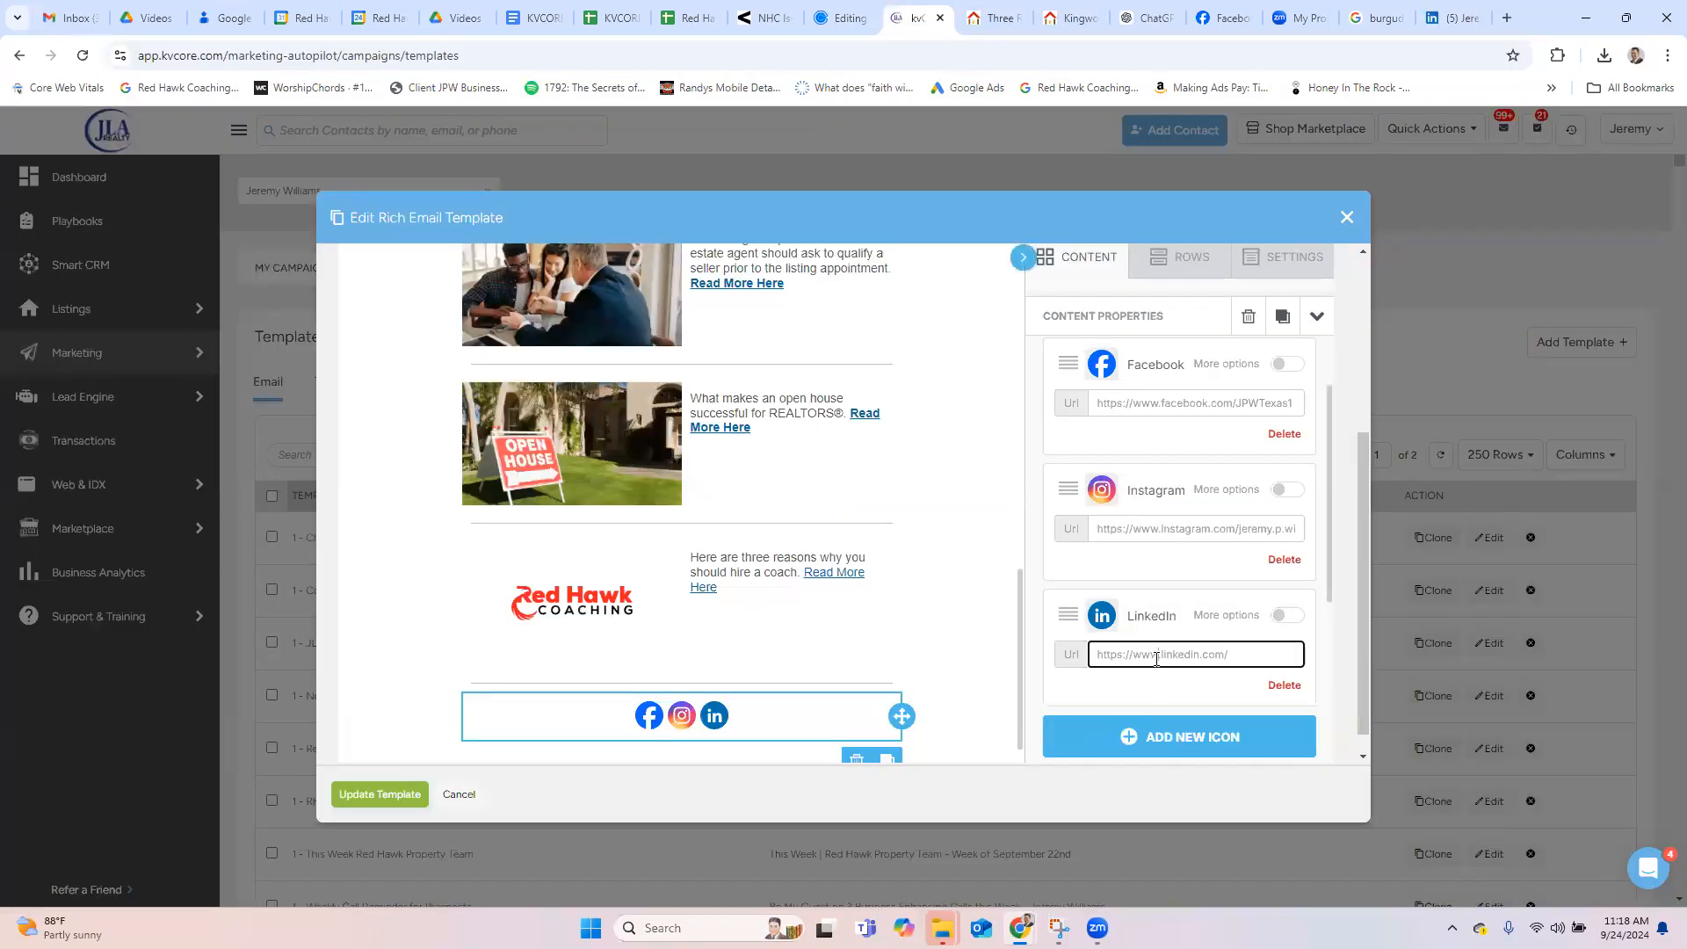
key("ctrl+a")
key("ctrl+v")
Step: Add a YouTube follow icon to the footer's social media block, after the LinkedIn icon
left_click_drag(1326, 565, 1311, 649)
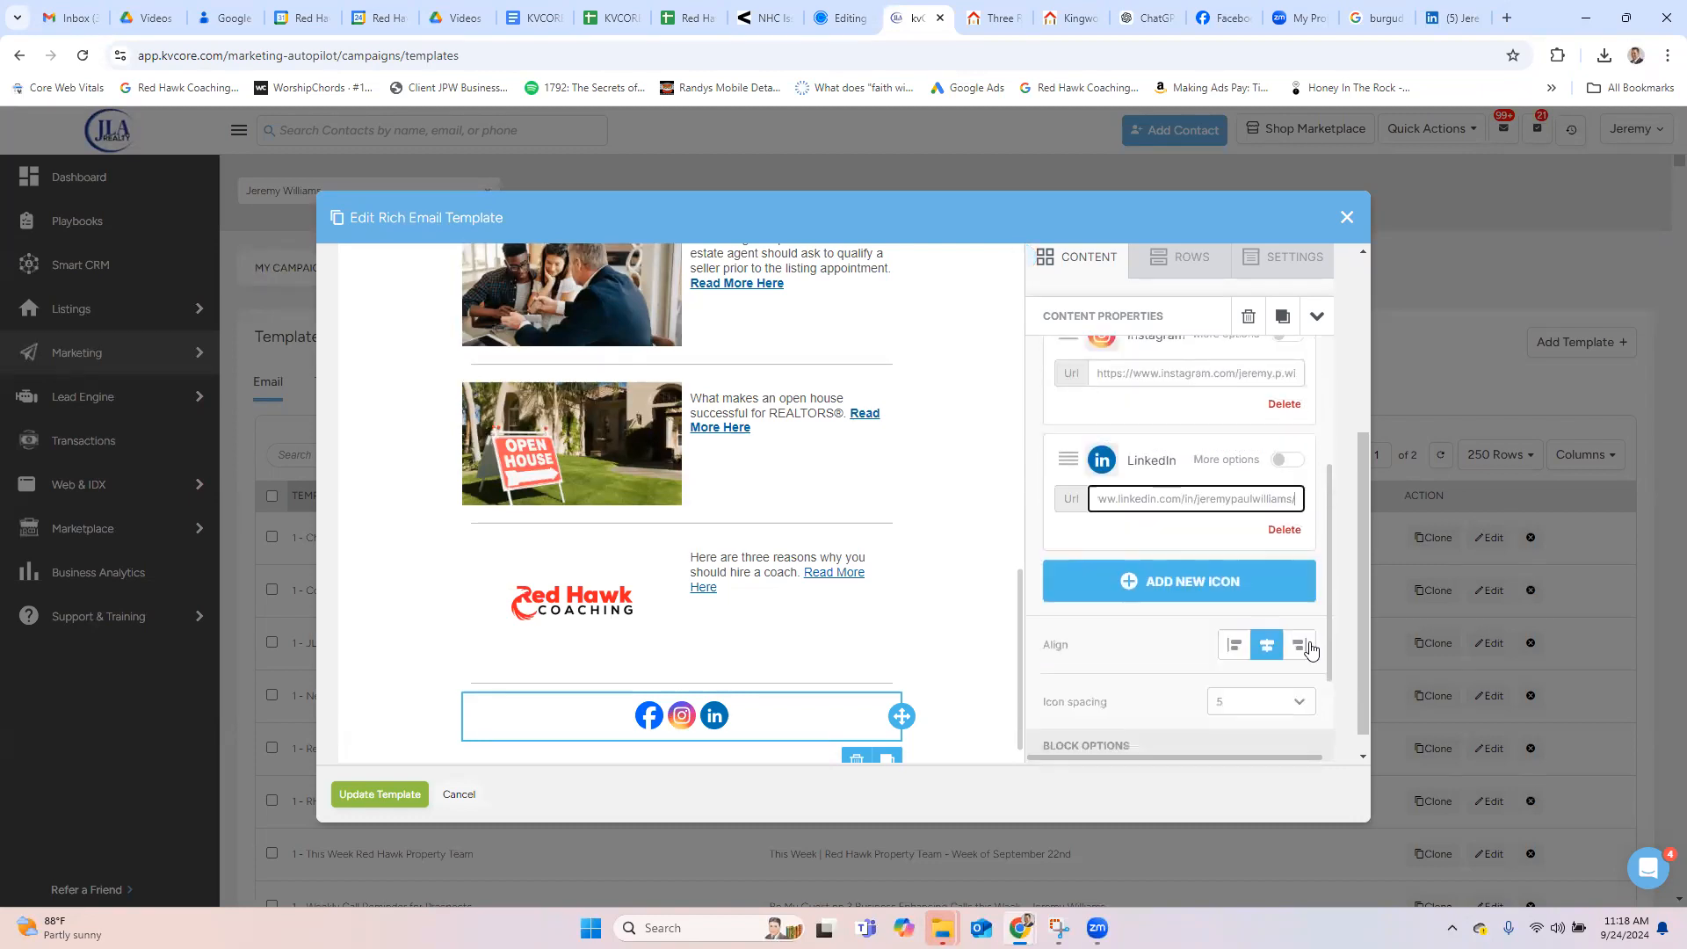
left_click(1244, 623)
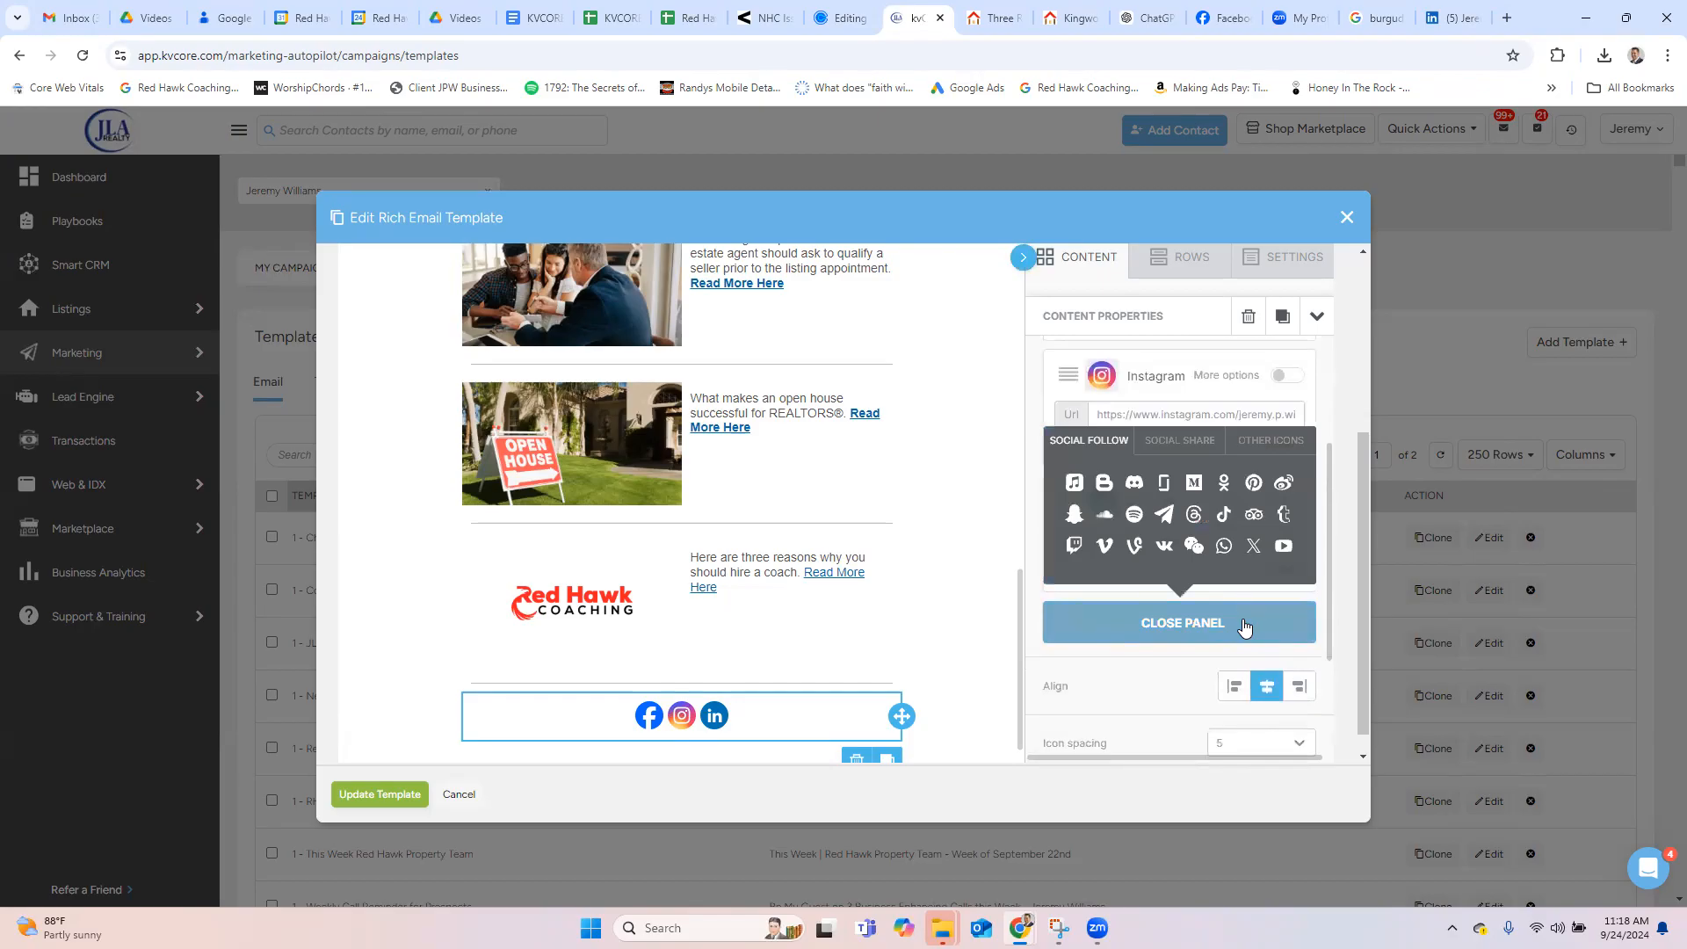
left_click(1280, 548)
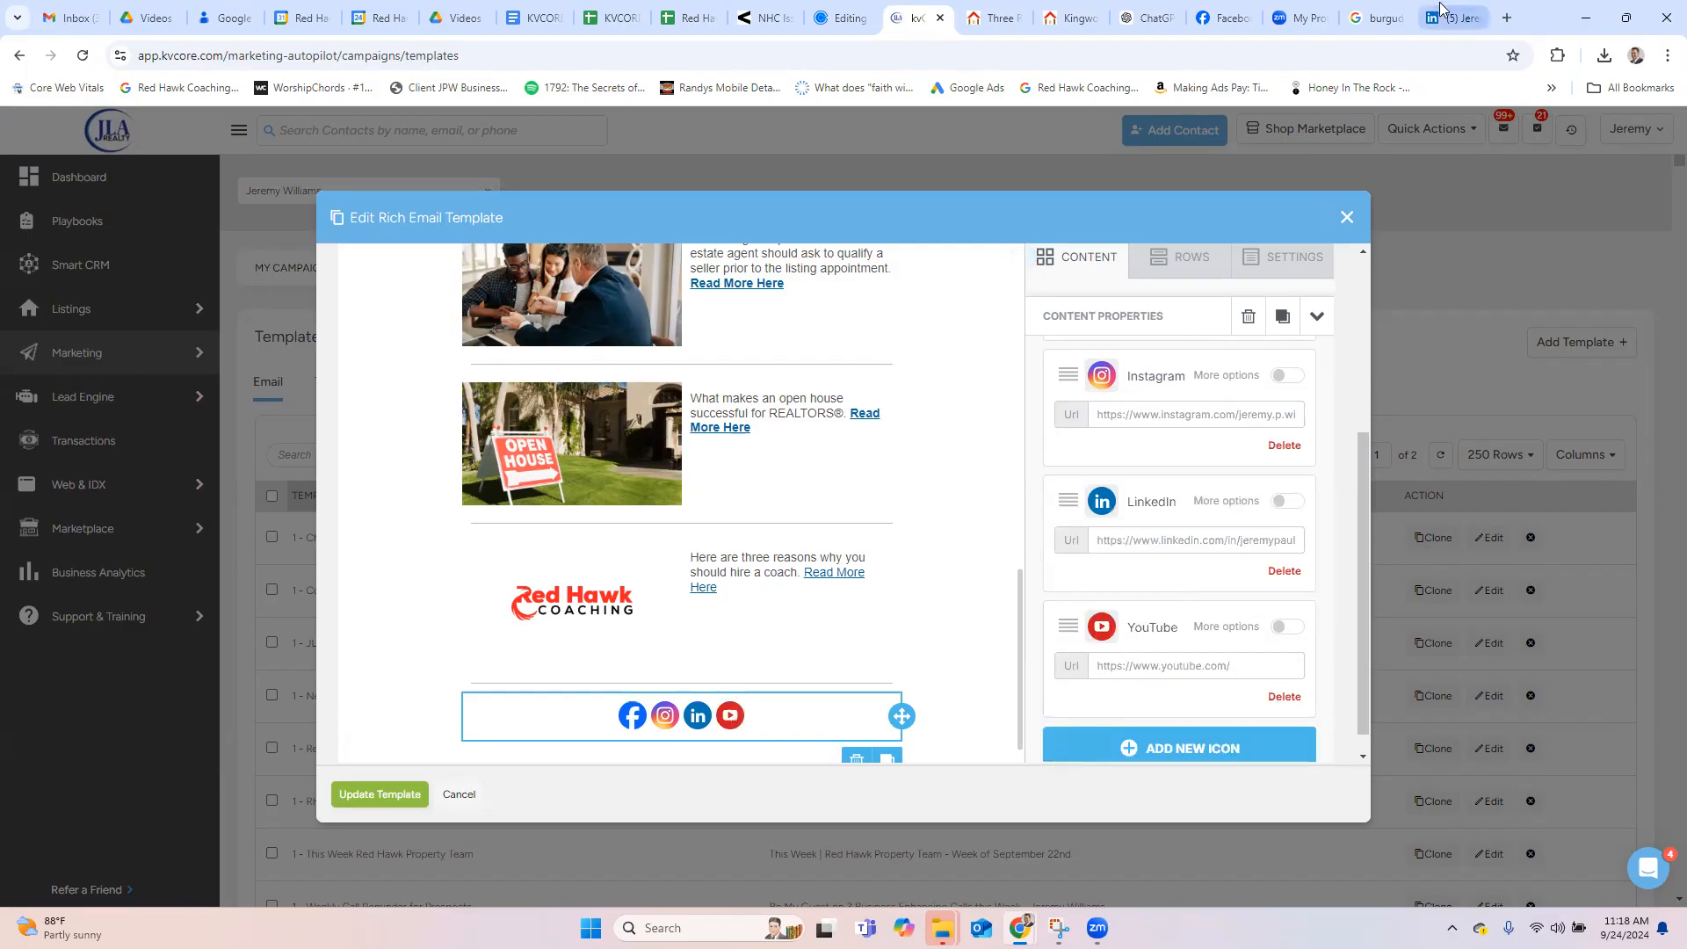
Step: Switch to Gmail, close the open image preview and launch YouTube from the Google apps
left_click(1441, 9)
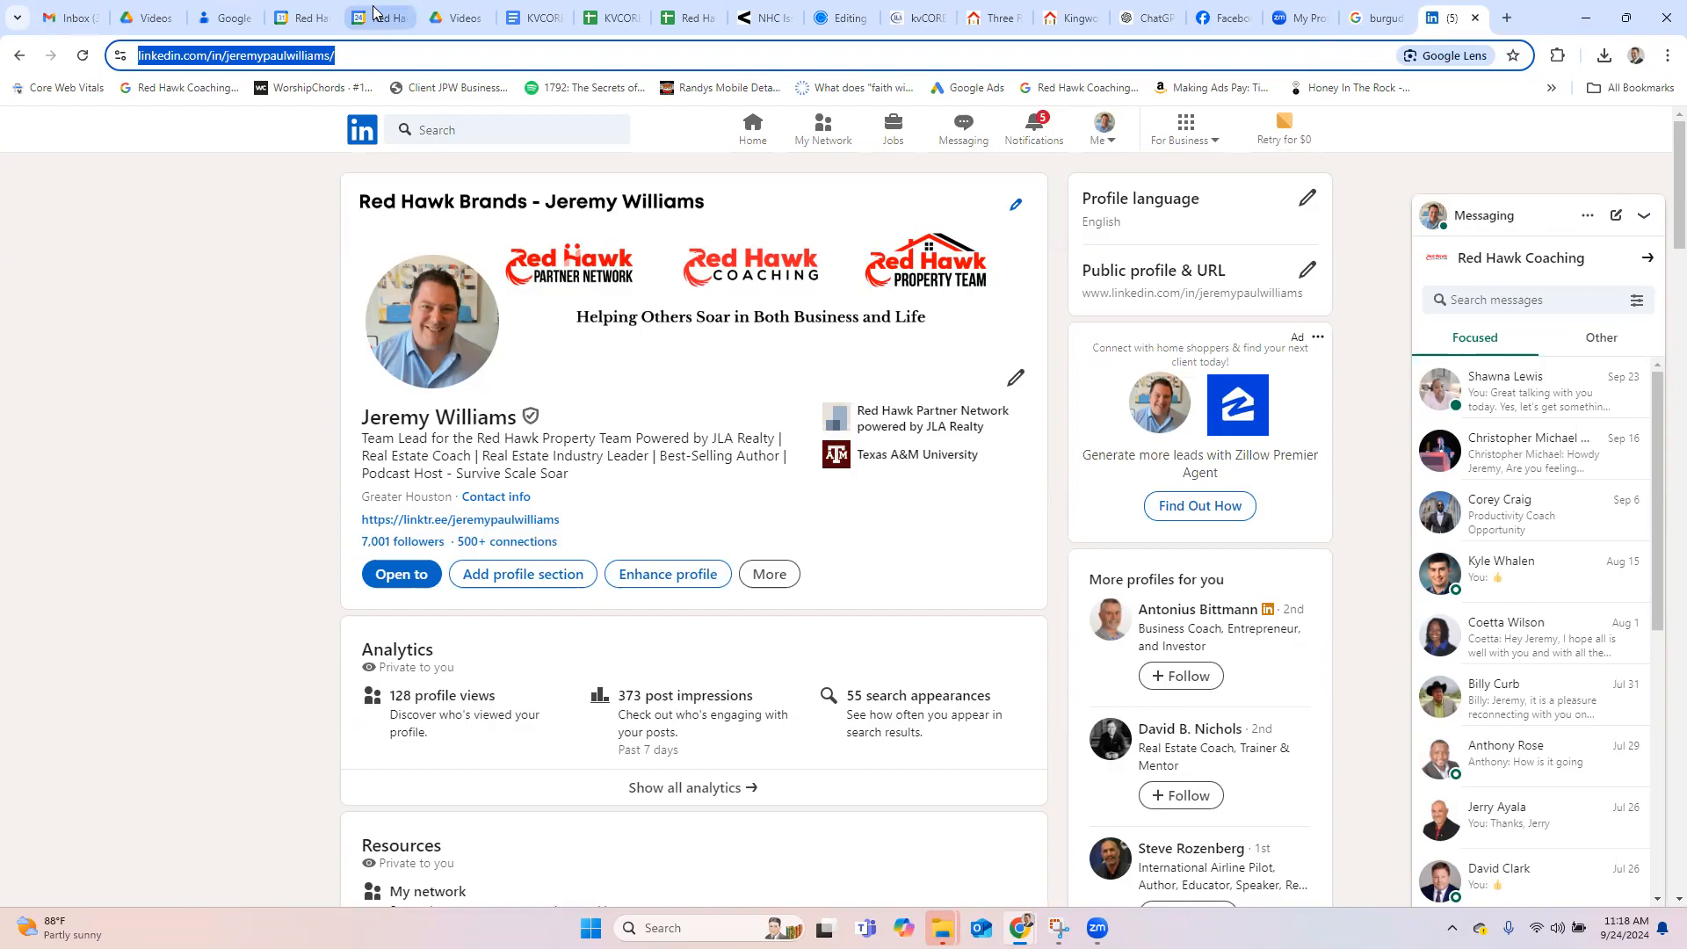
left_click(72, 14)
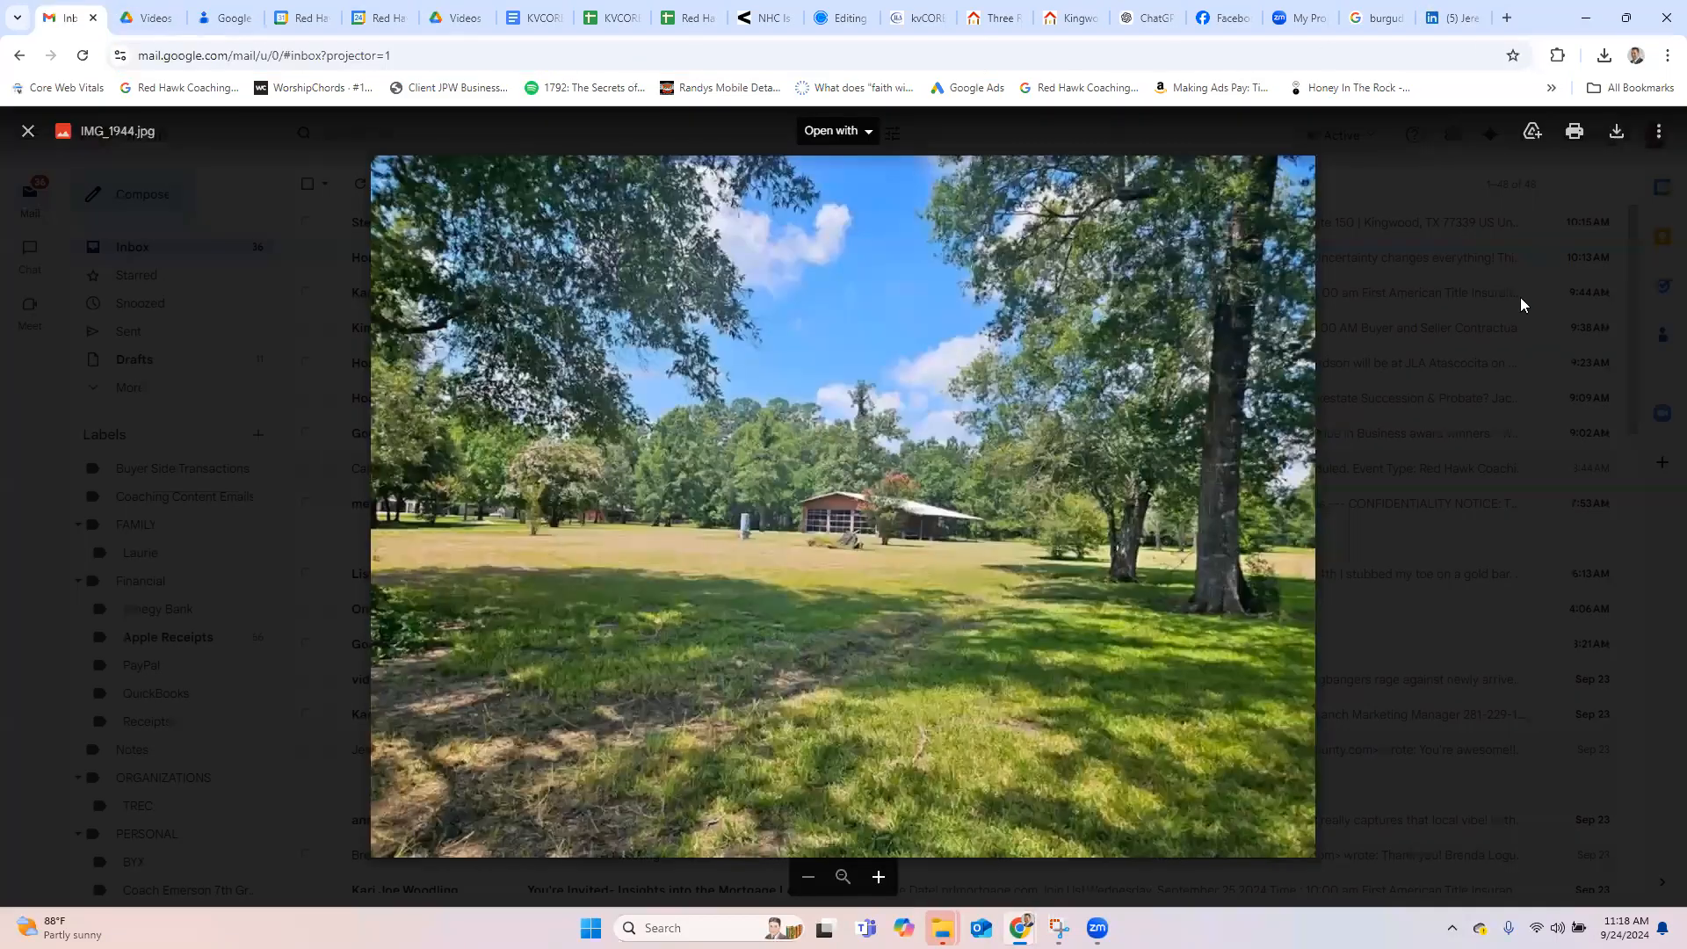
left_click(1498, 211)
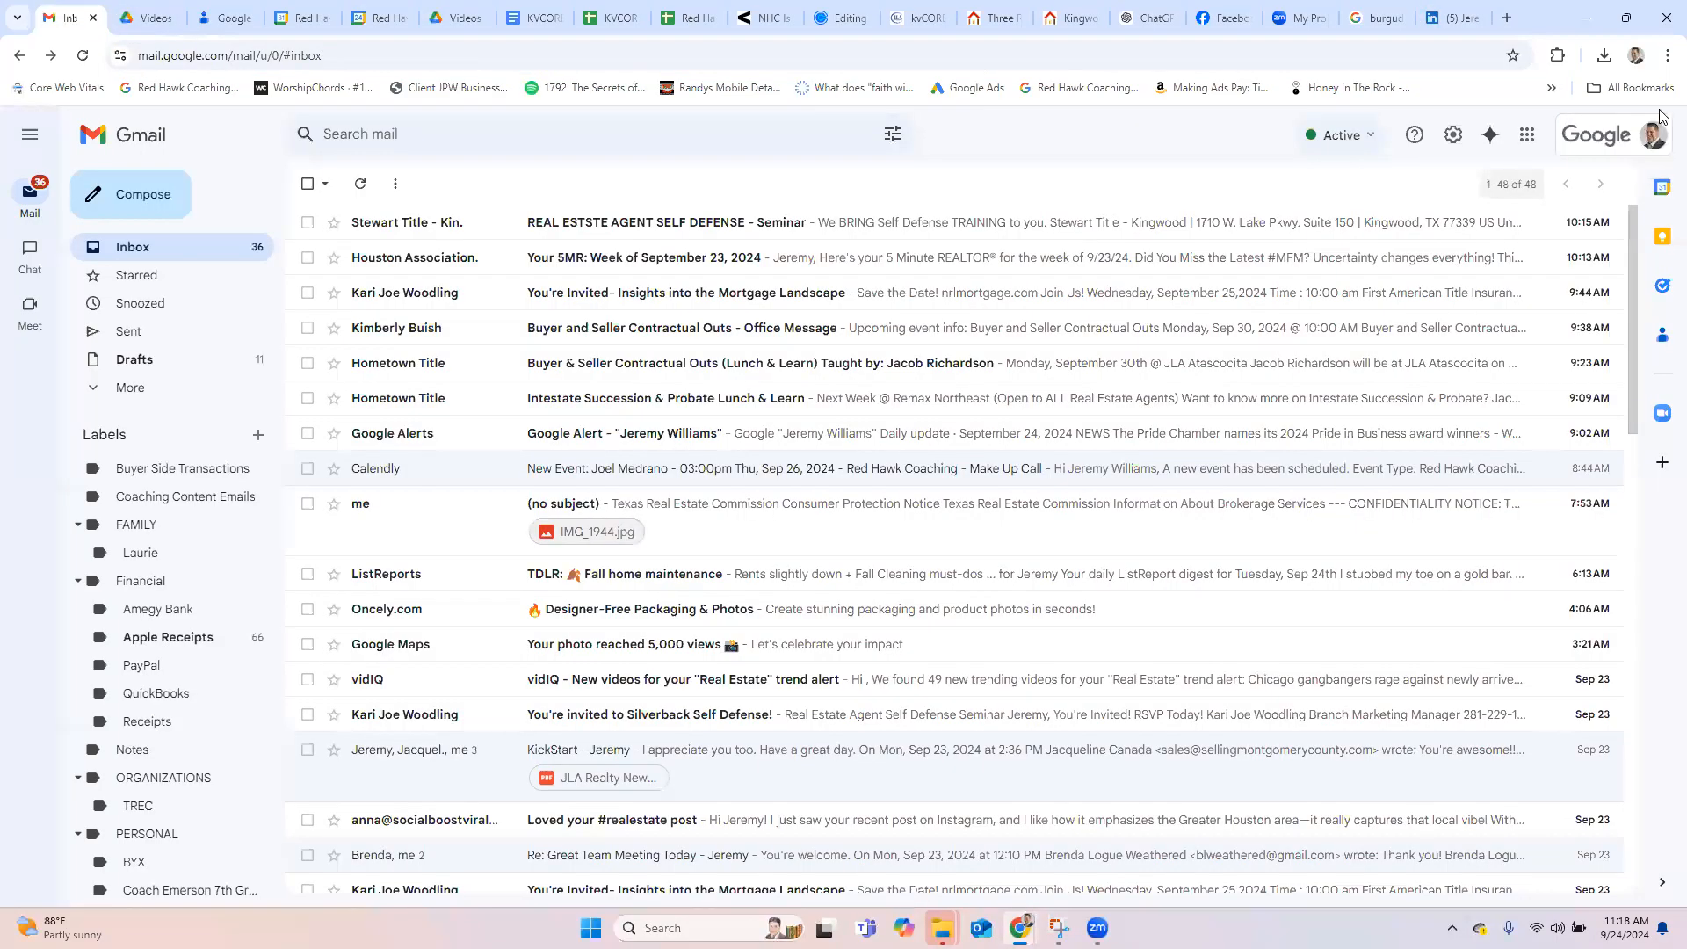
left_click(1527, 134)
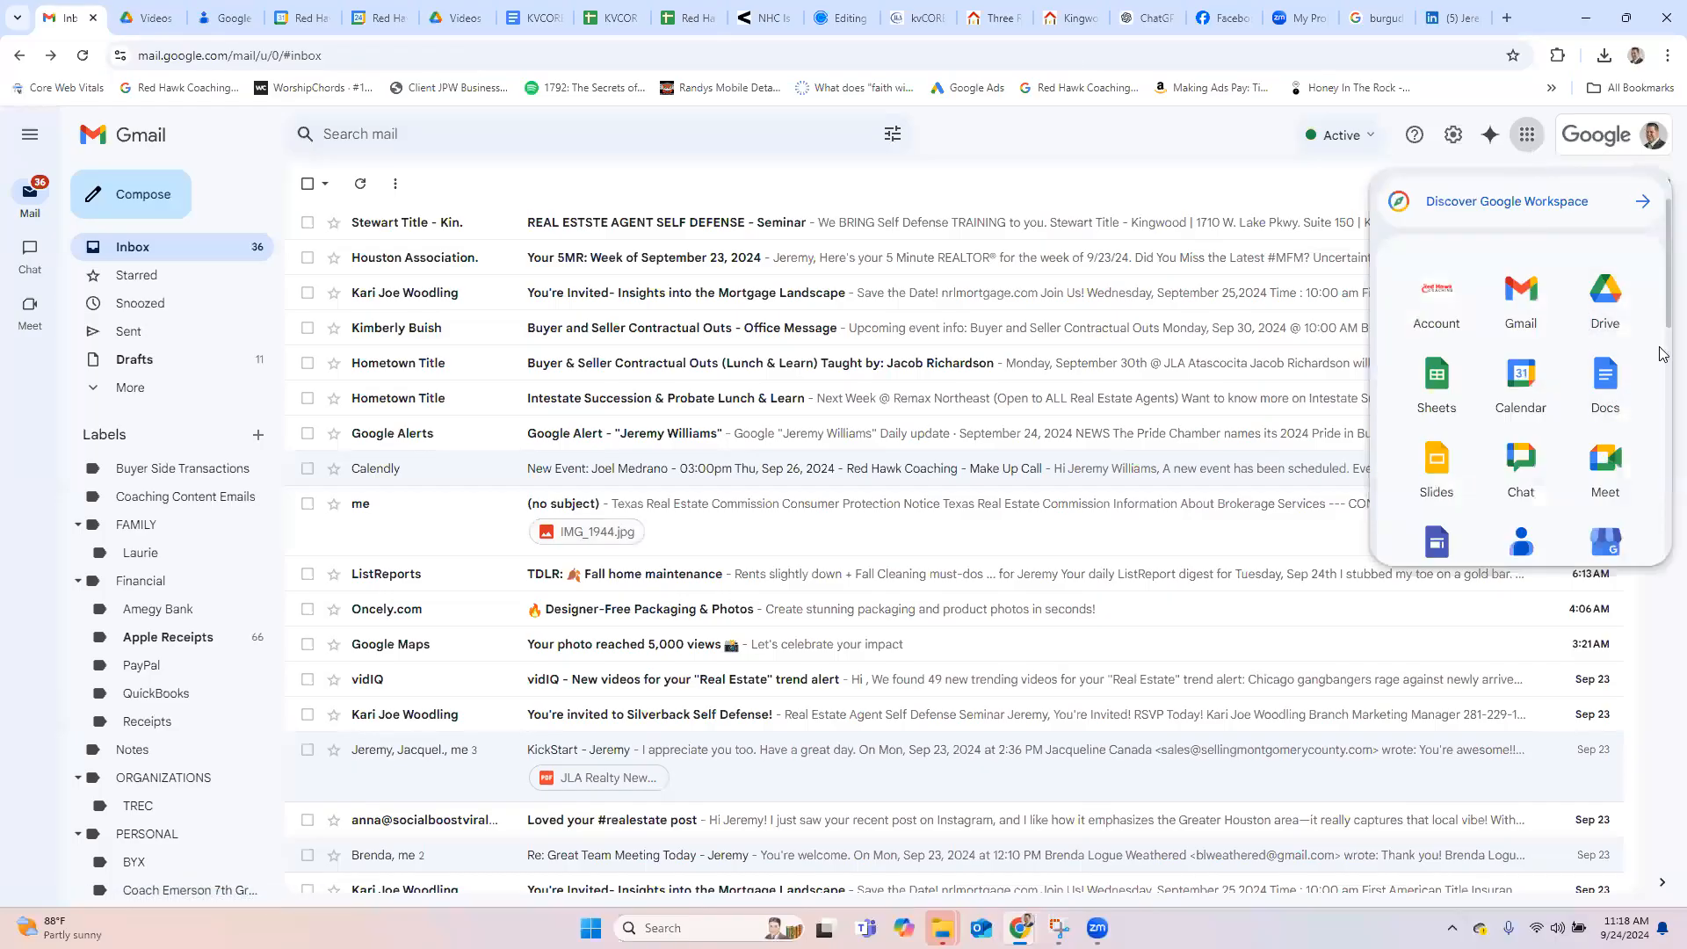
scroll(1662, 353, "down", 1)
left_click(1524, 382)
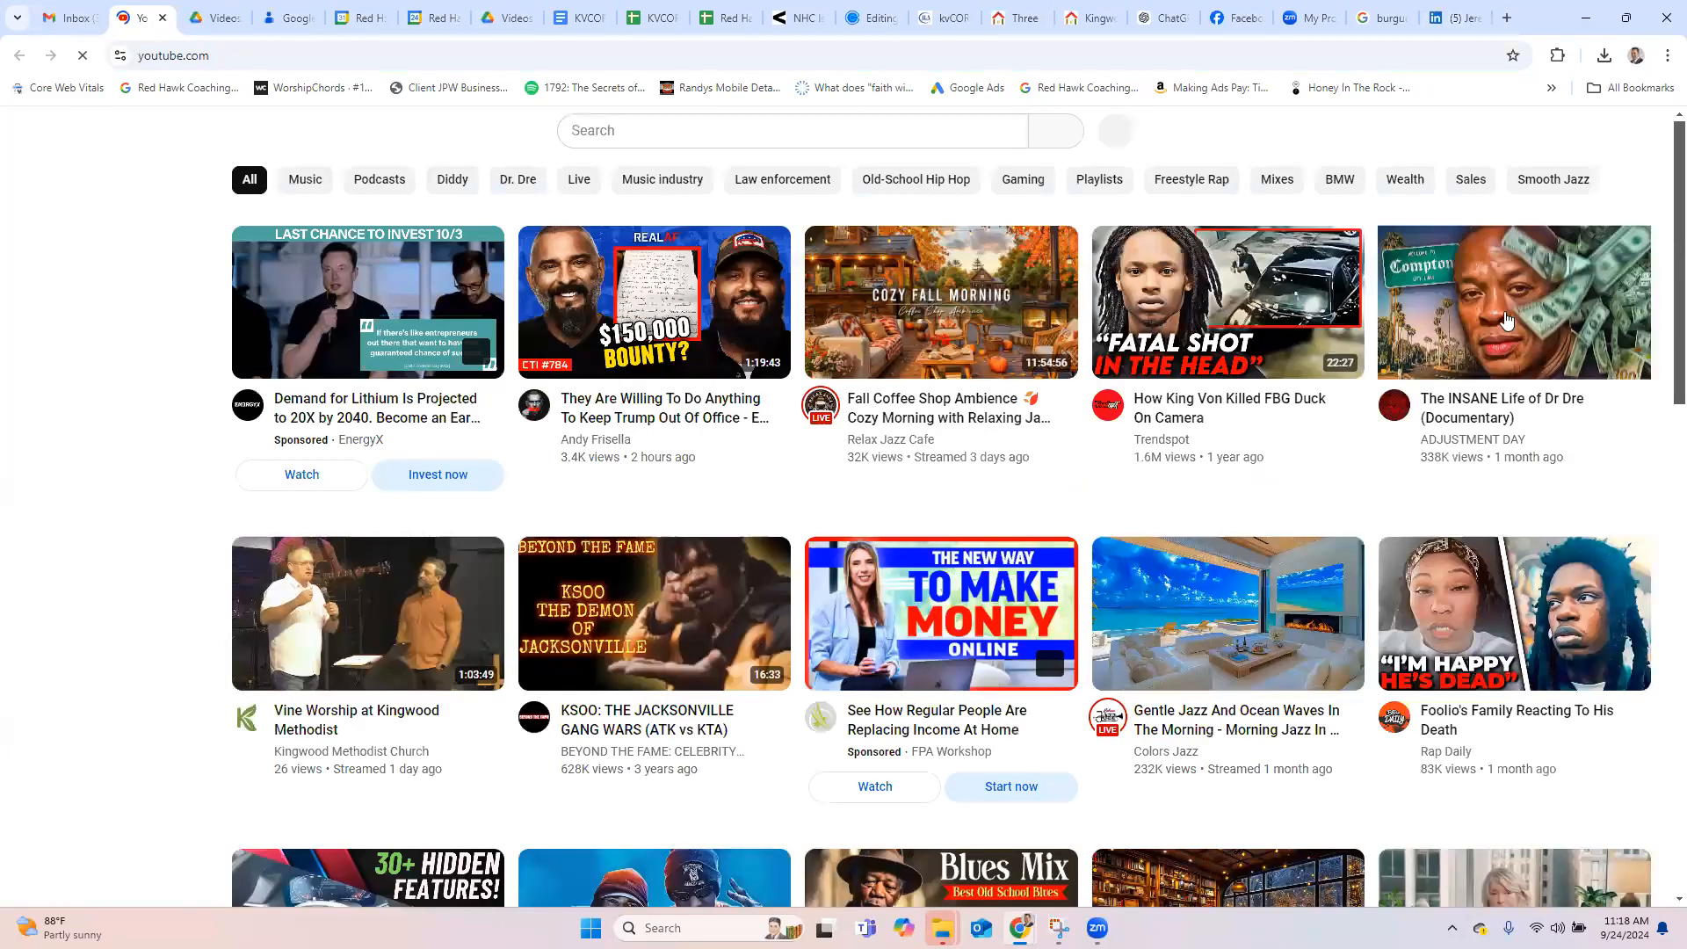
Step: Open the account's own channel page through YouTube Studio, pause its featured video and copy the channel's web address
left_click(1630, 136)
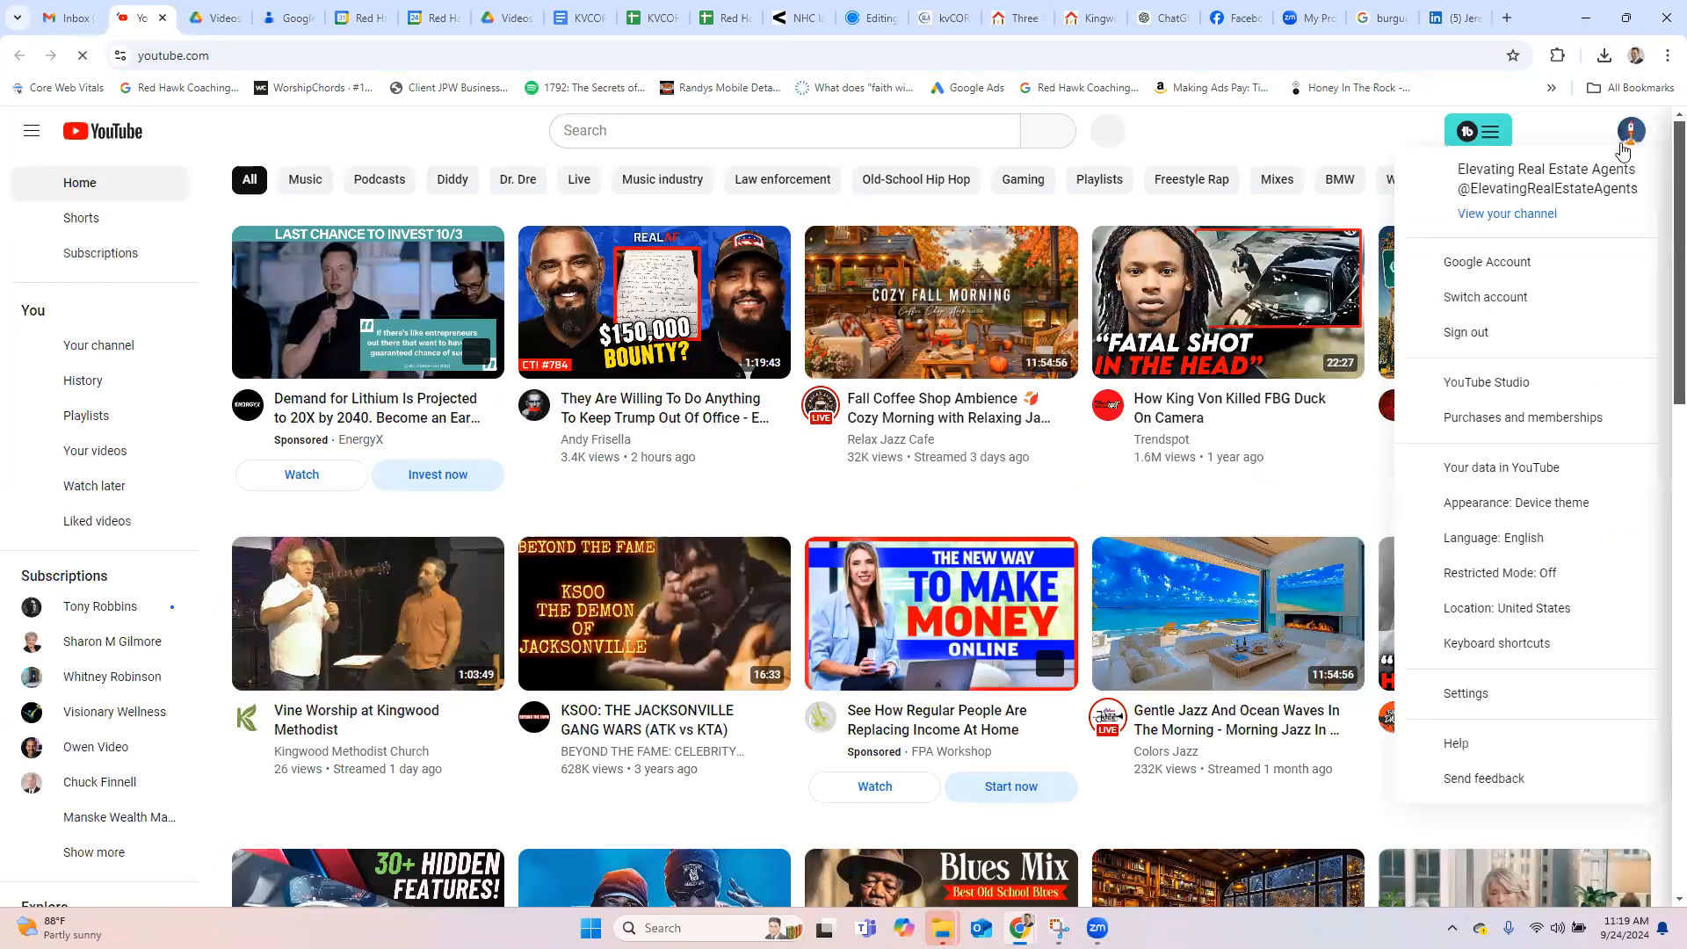
left_click(1510, 387)
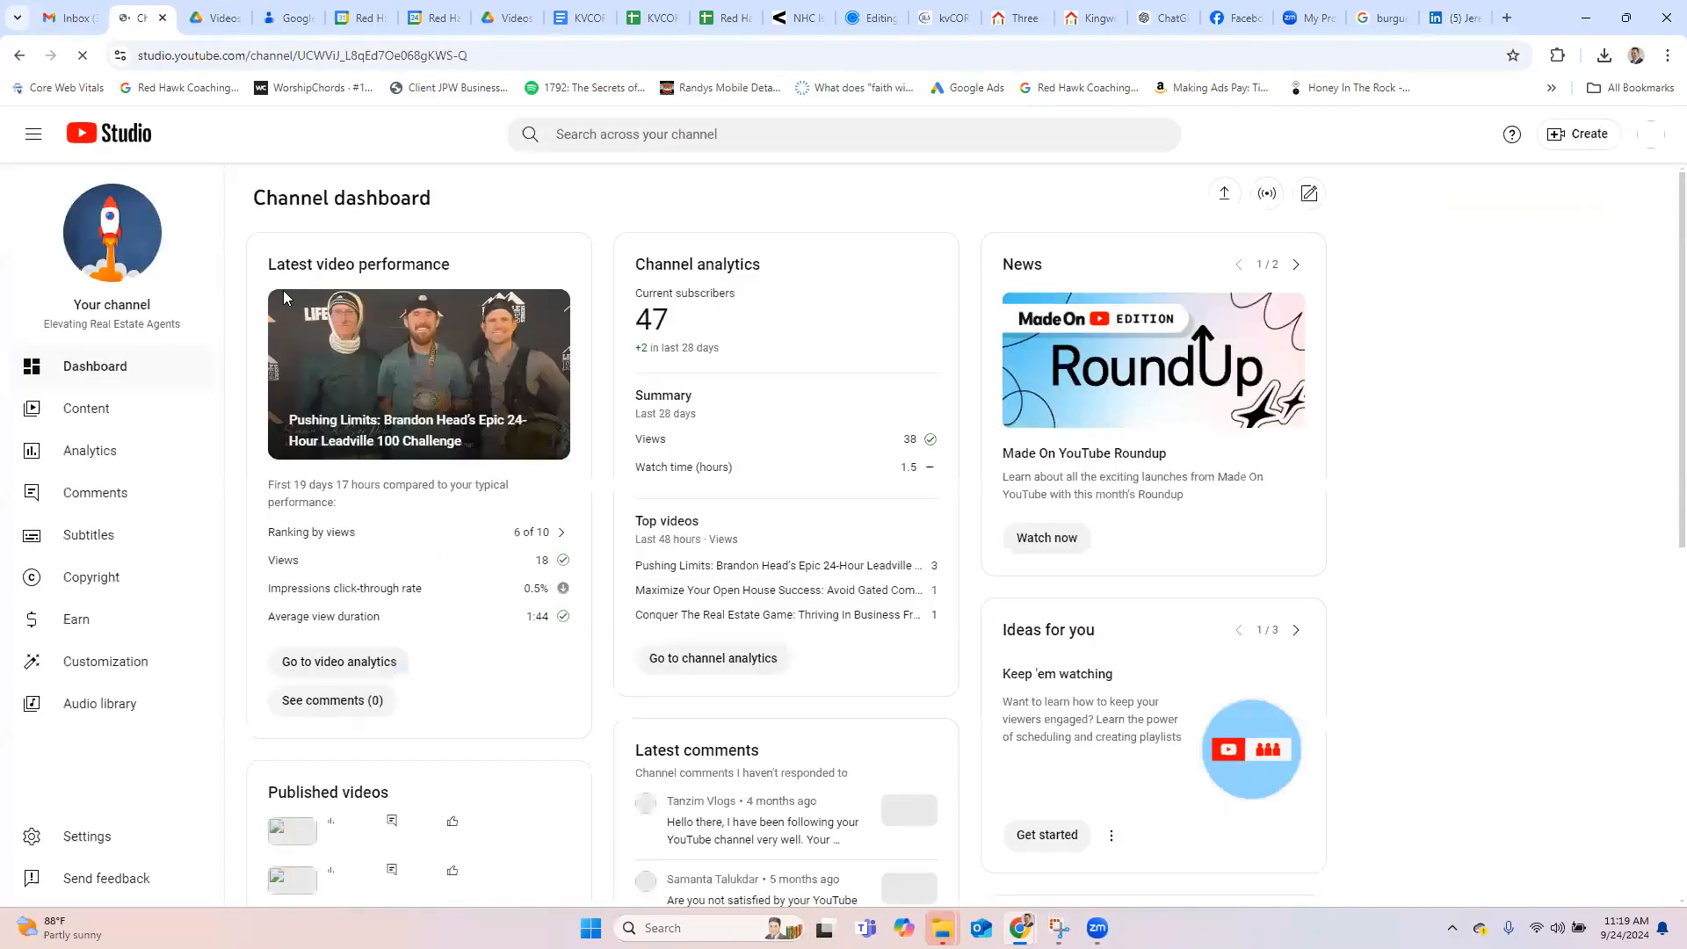
left_click(143, 270)
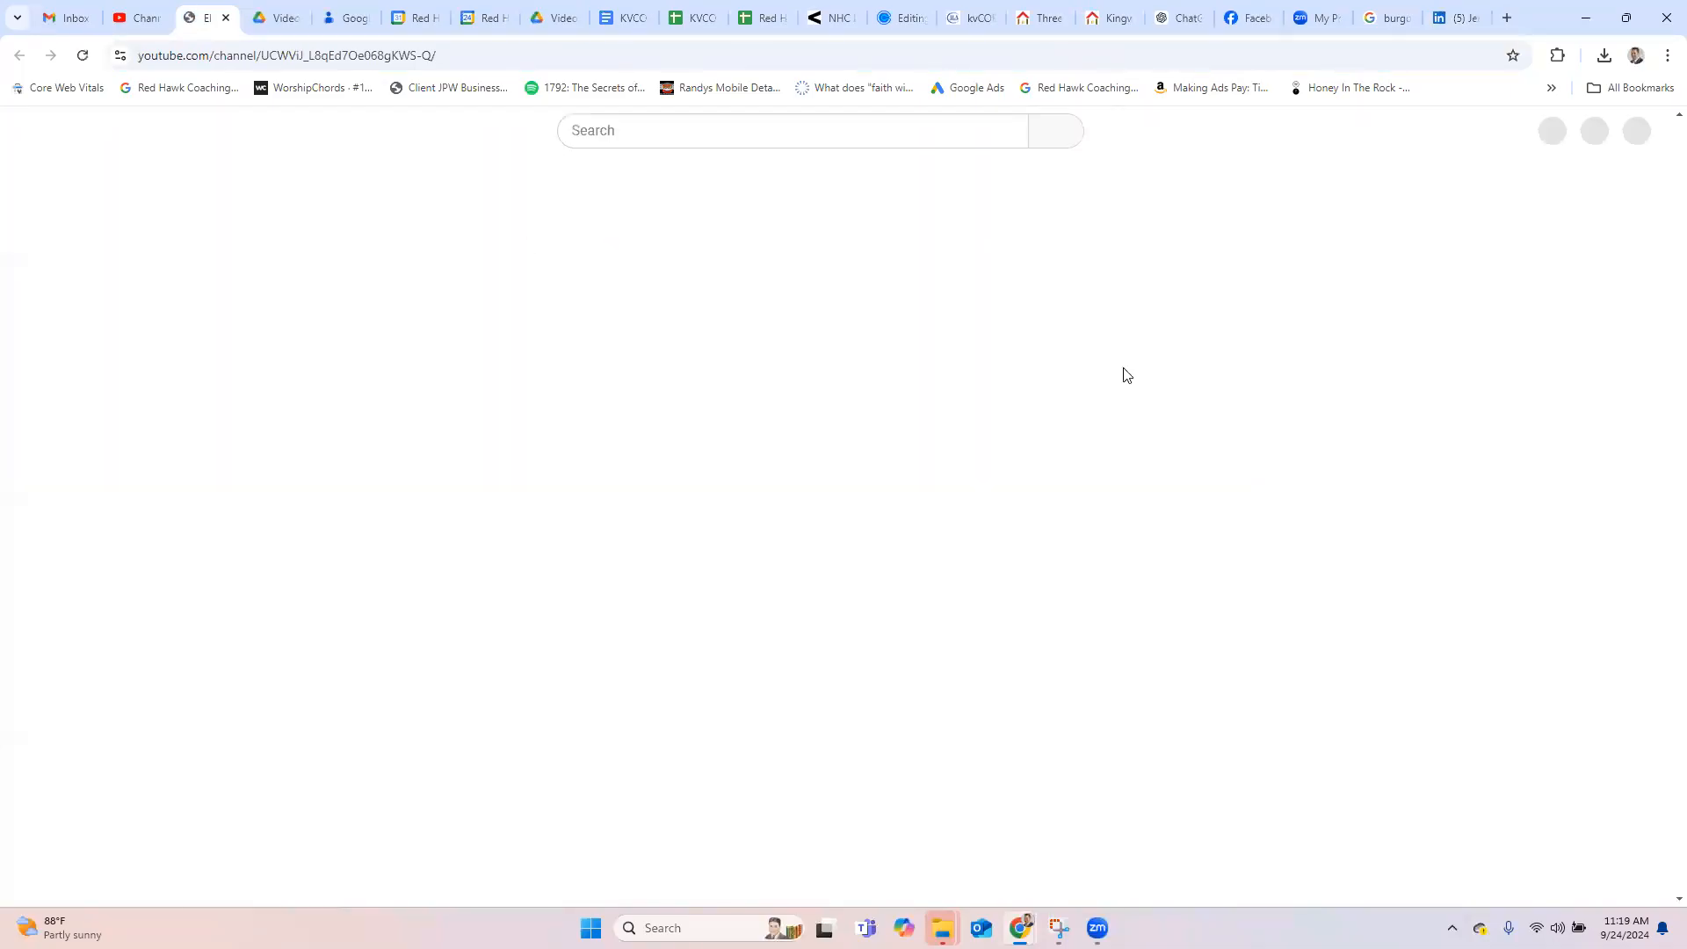
scroll(1663, 501, "down", 3)
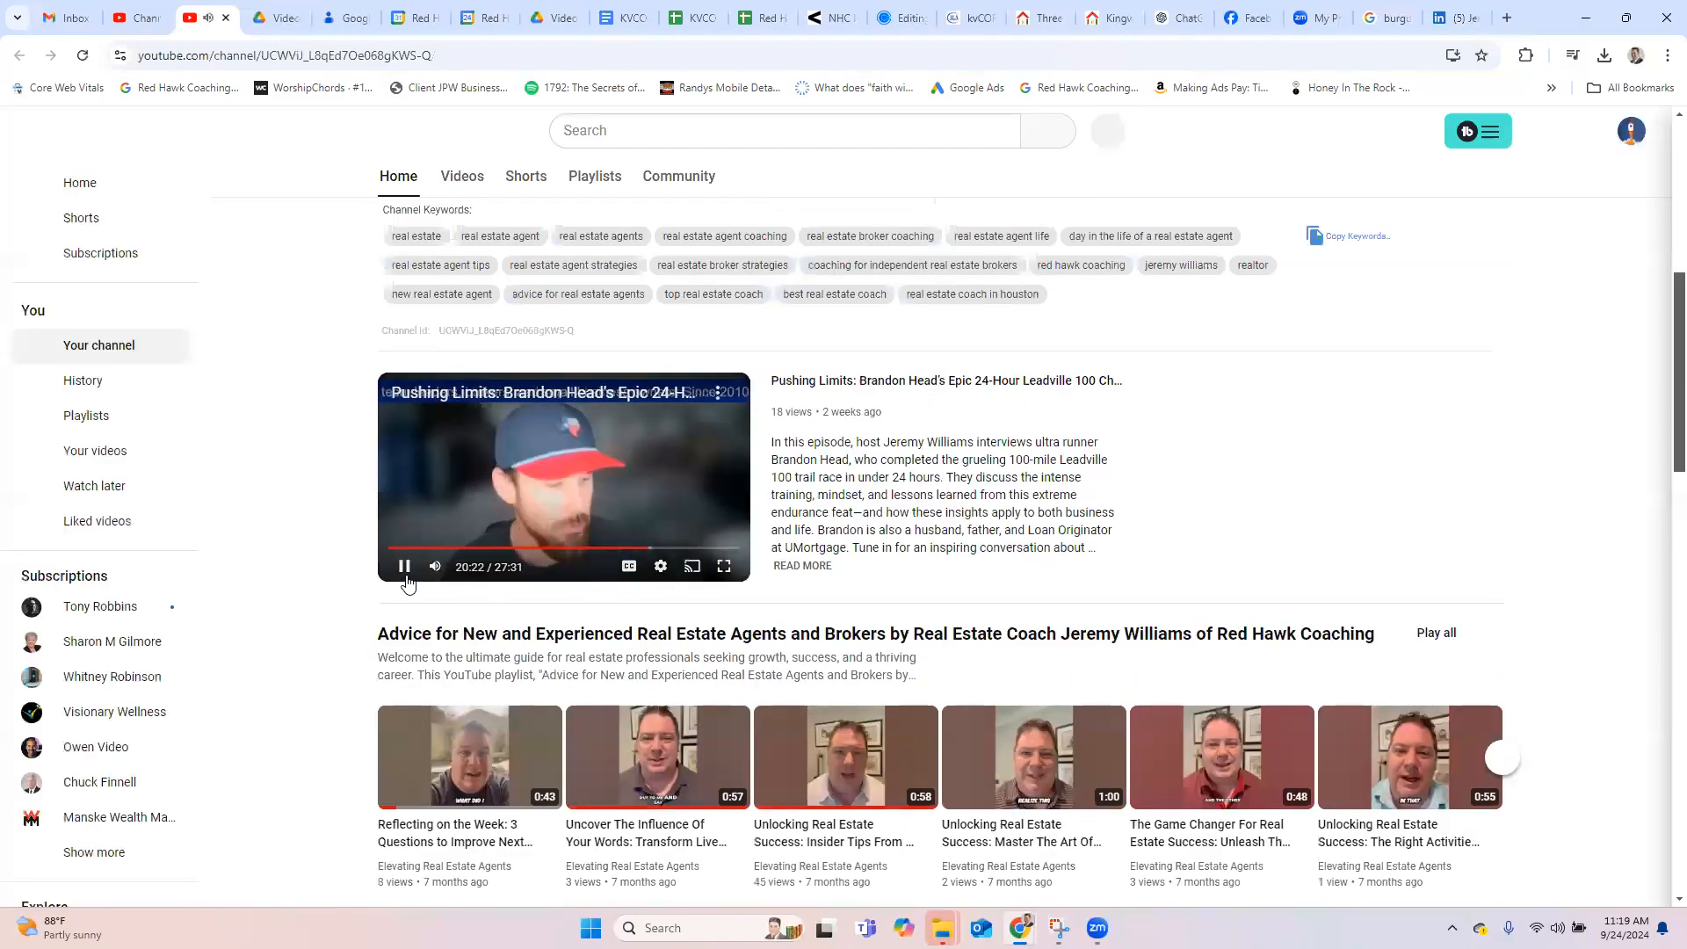
left_click(403, 570)
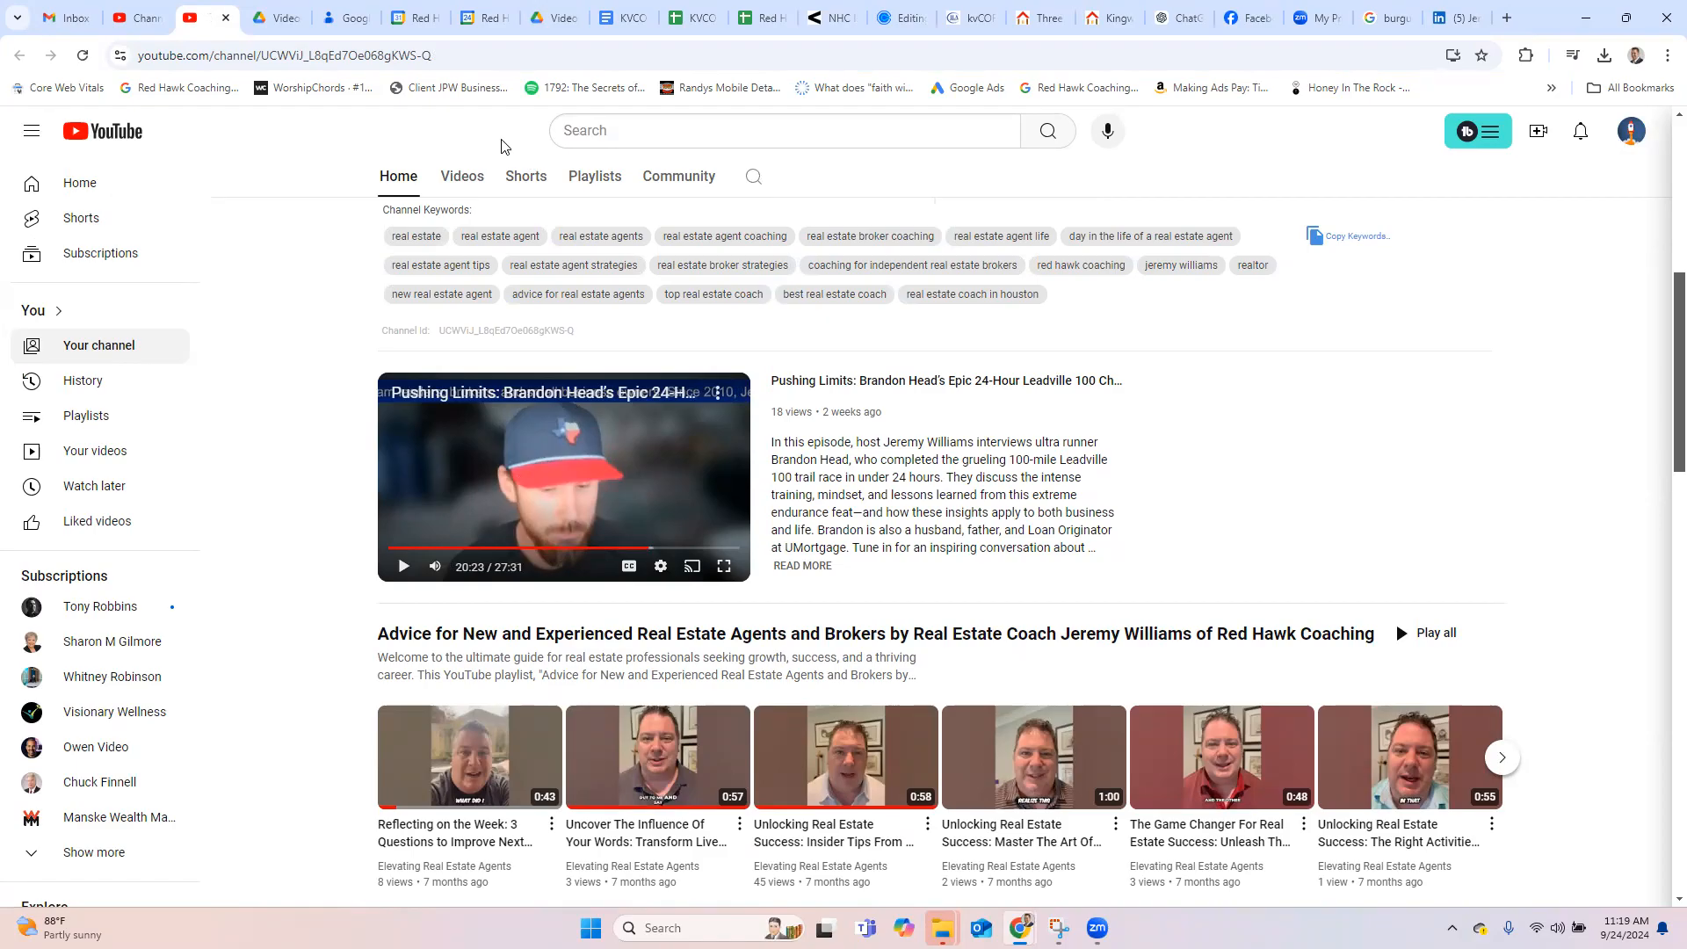
left_click(337, 55)
key("ctrl+c")
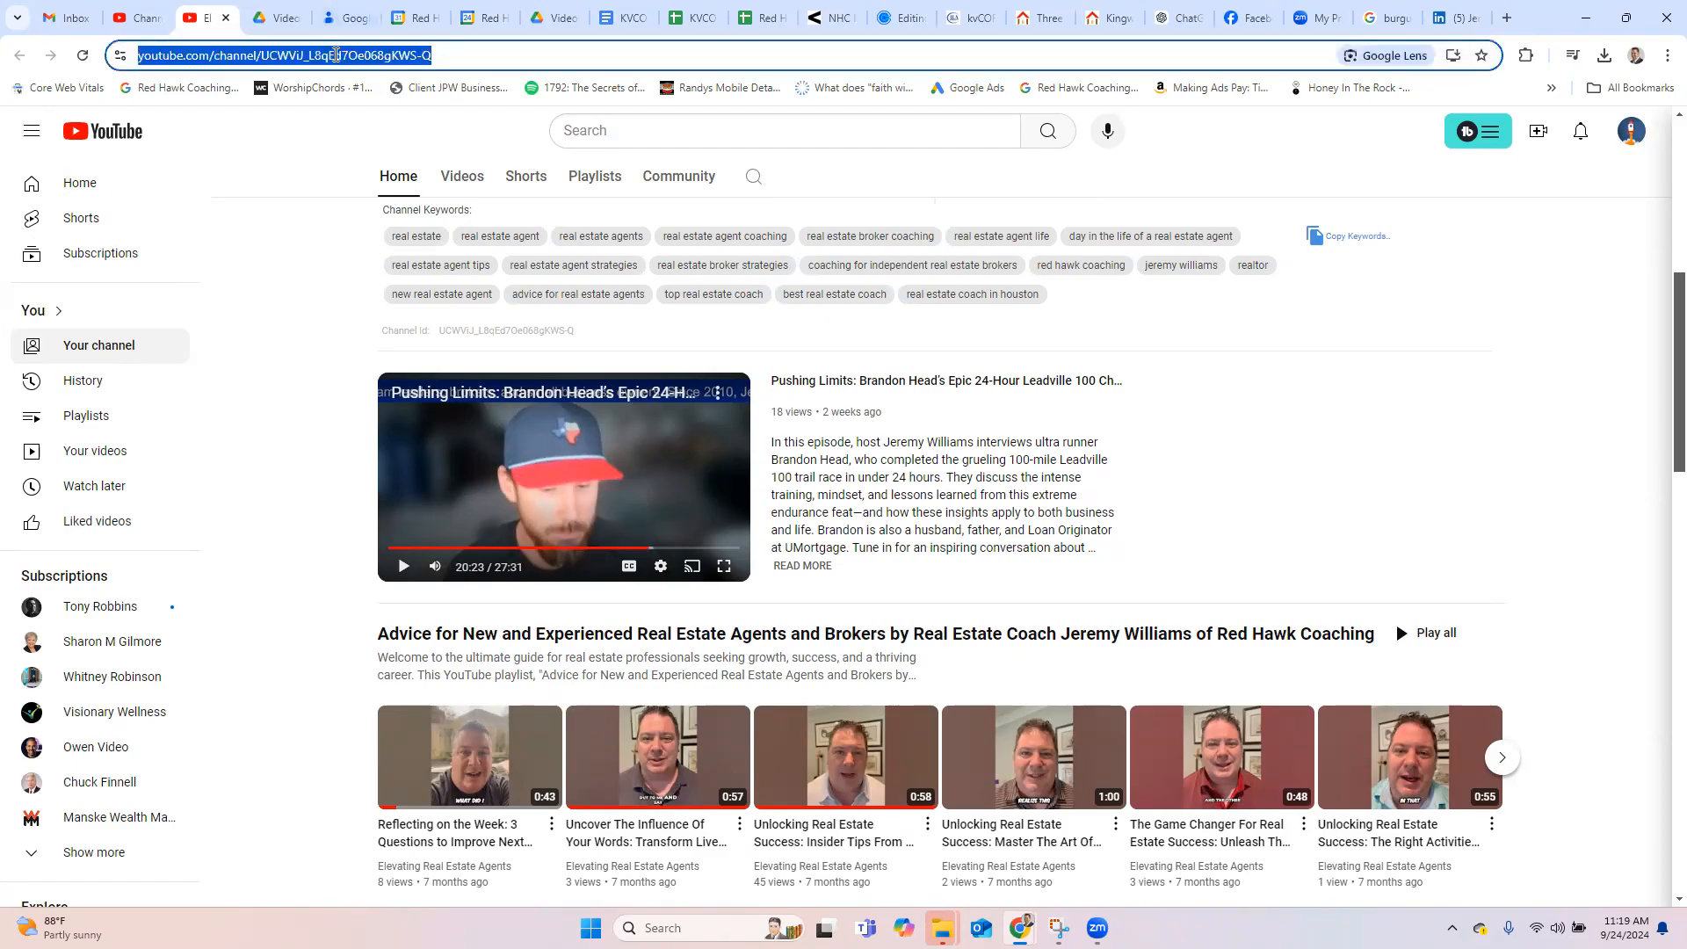
Step: Return to the kvCORE email template and replace the YouTube icon's URL with the copied channel address
left_click(952, 29)
left_click(1141, 666)
key("ctrl+v")
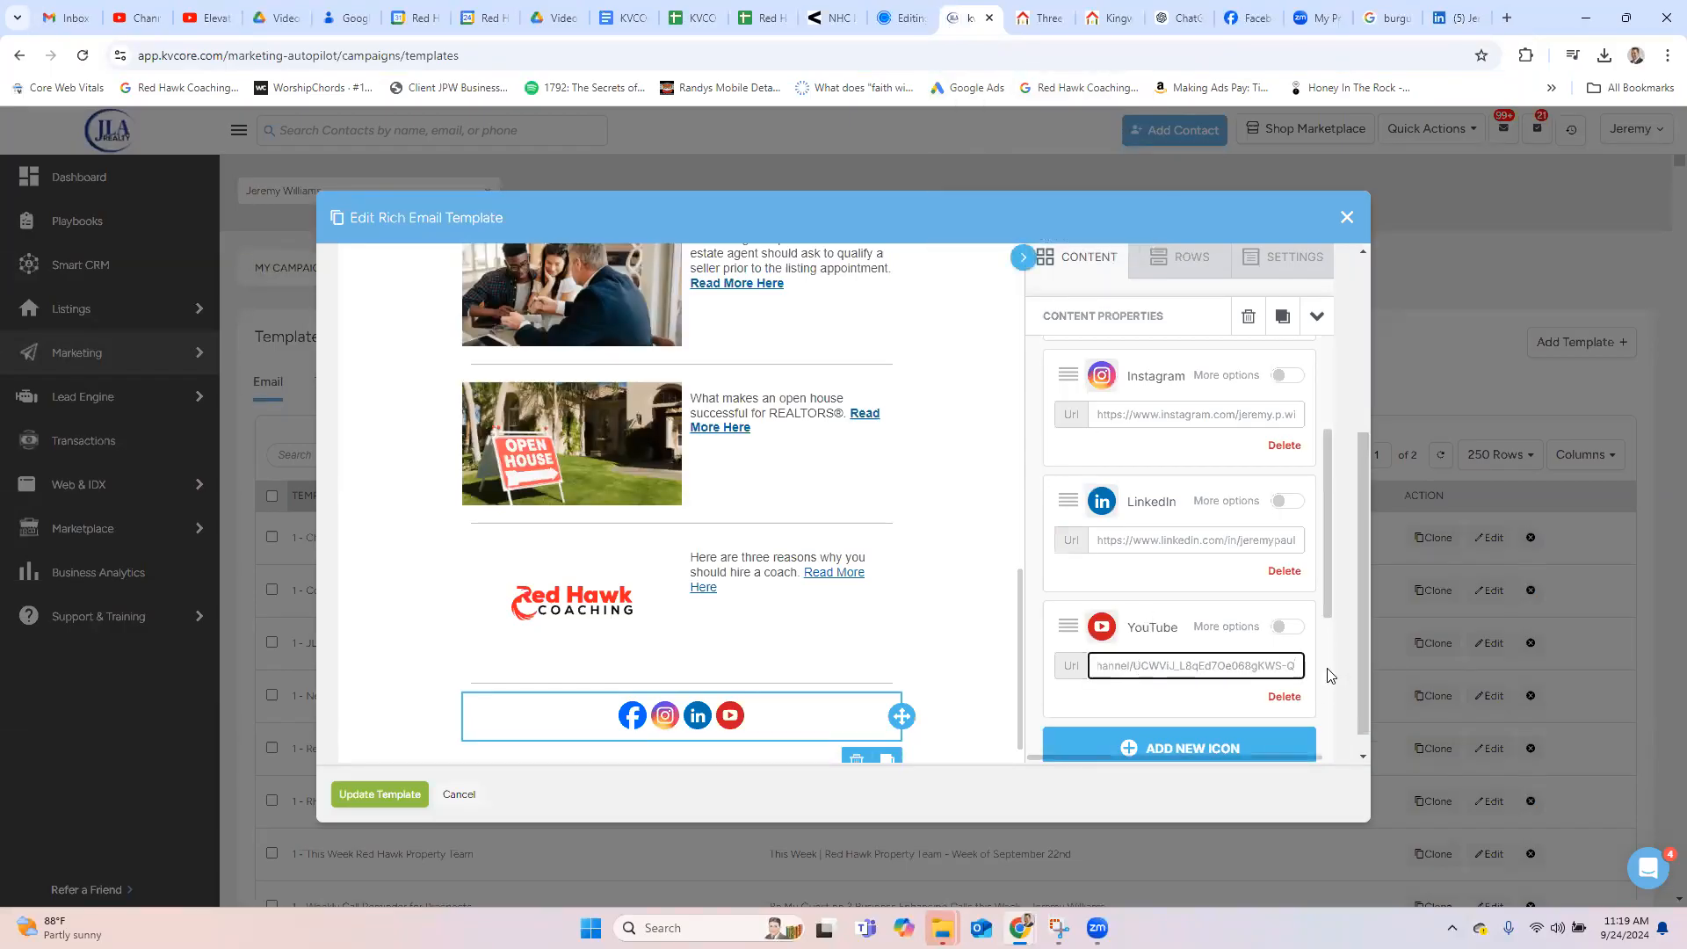
Step: Check the finished social icon footer and save the changes to the newsletter template
left_click_drag(1327, 538, 1332, 666)
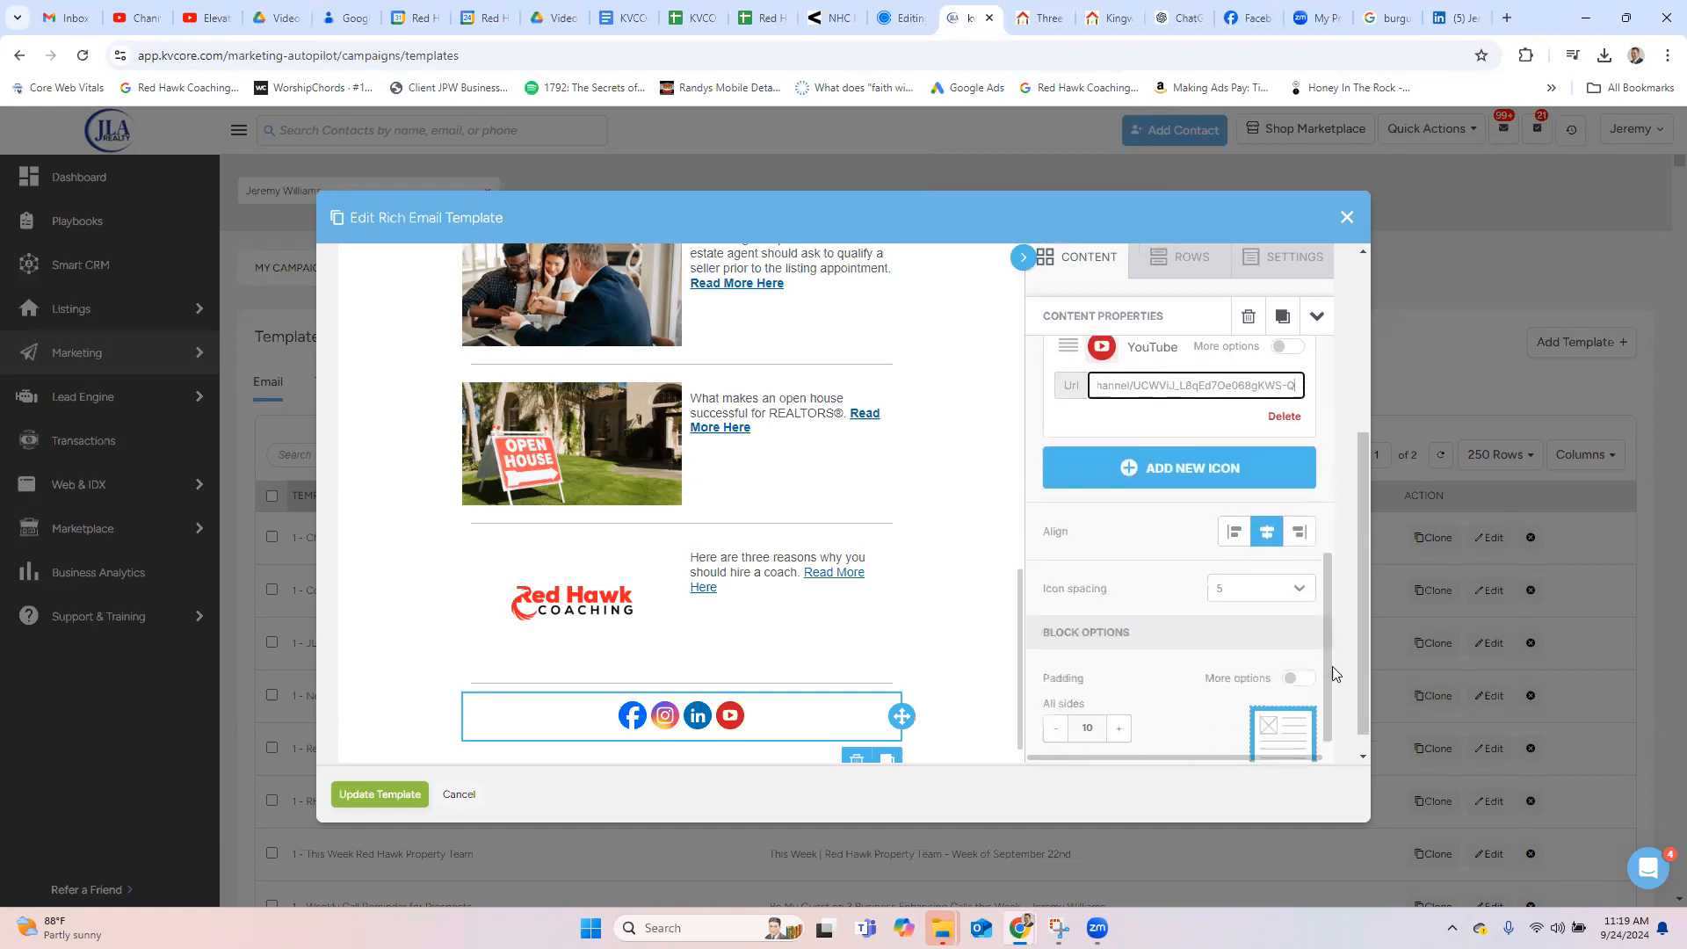
mouse_move(1020, 652)
left_mouse_down()
mouse_move(1018, 404)
mouse_move(991, 364)
mouse_move(985, 294)
mouse_move(999, 668)
left_mouse_up()
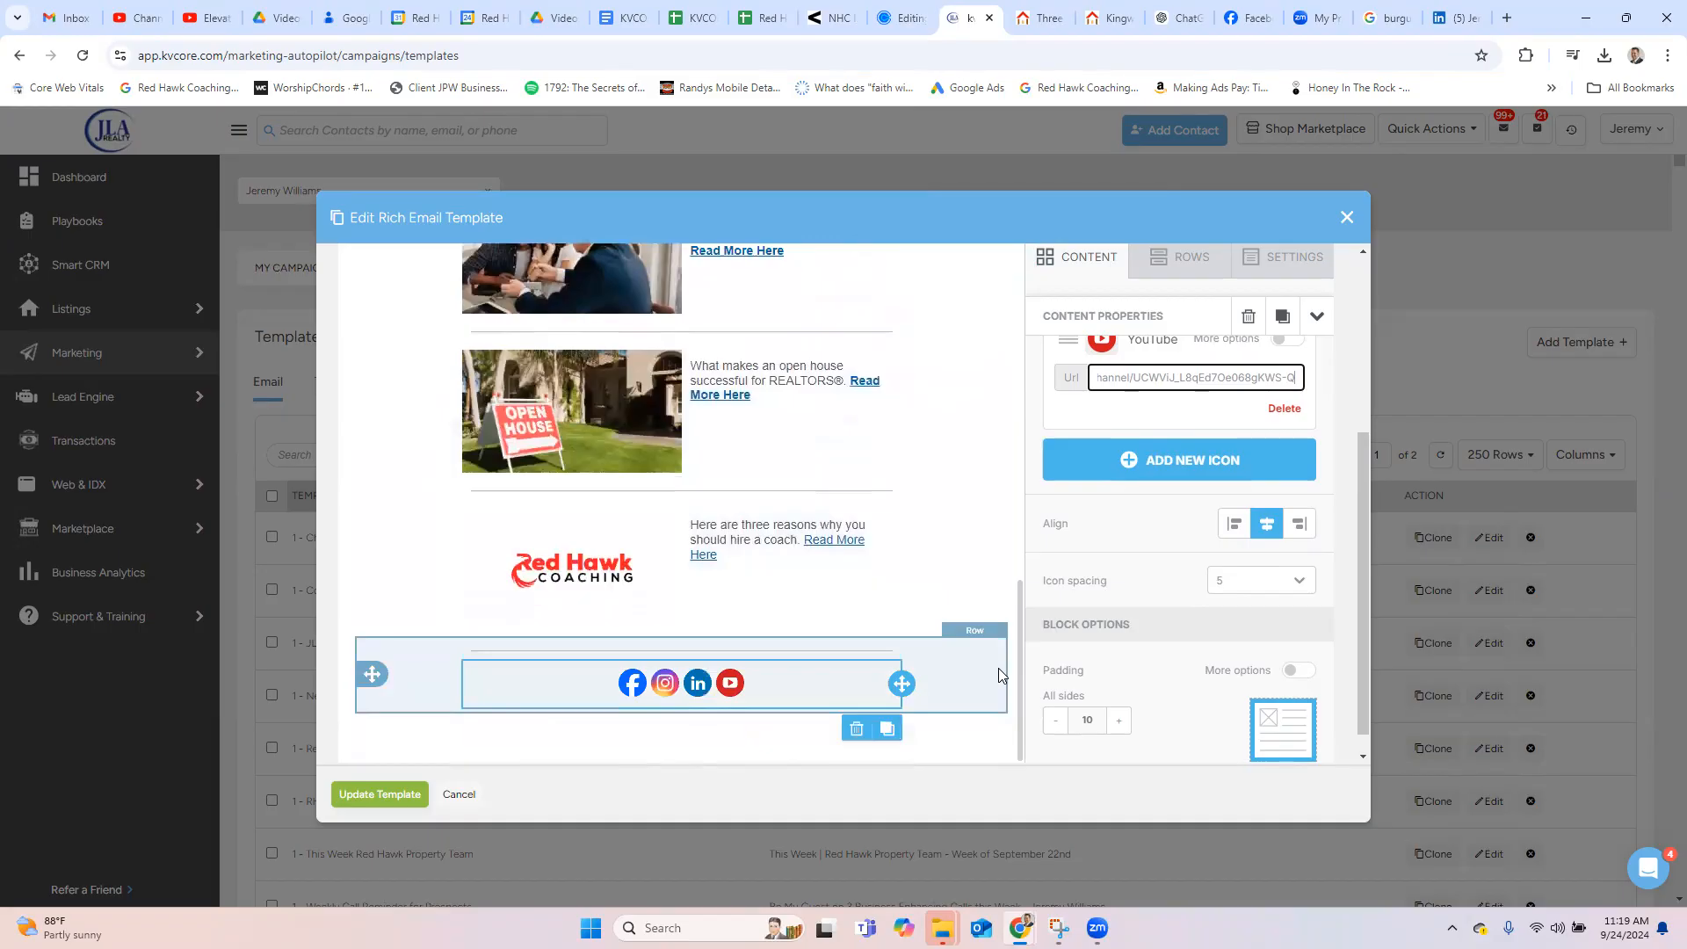
left_click(406, 803)
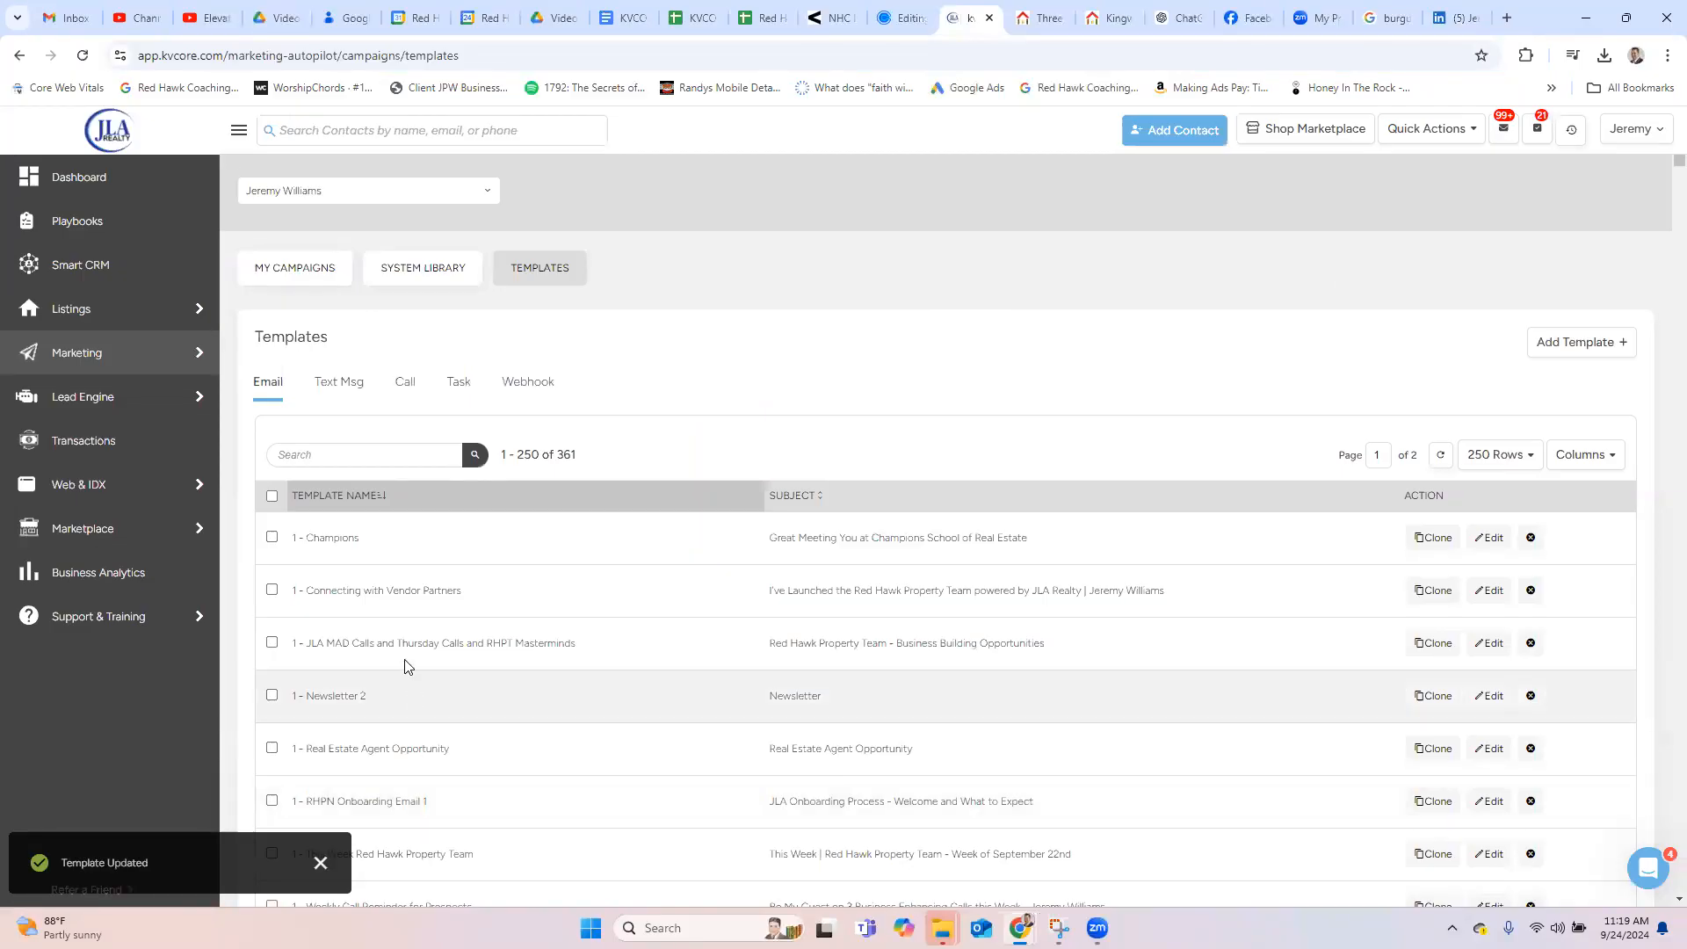
Step: Go to kvCORE's scheduled mass emails in the marketing area and start a new scheduled email
mouse_move(98, 364)
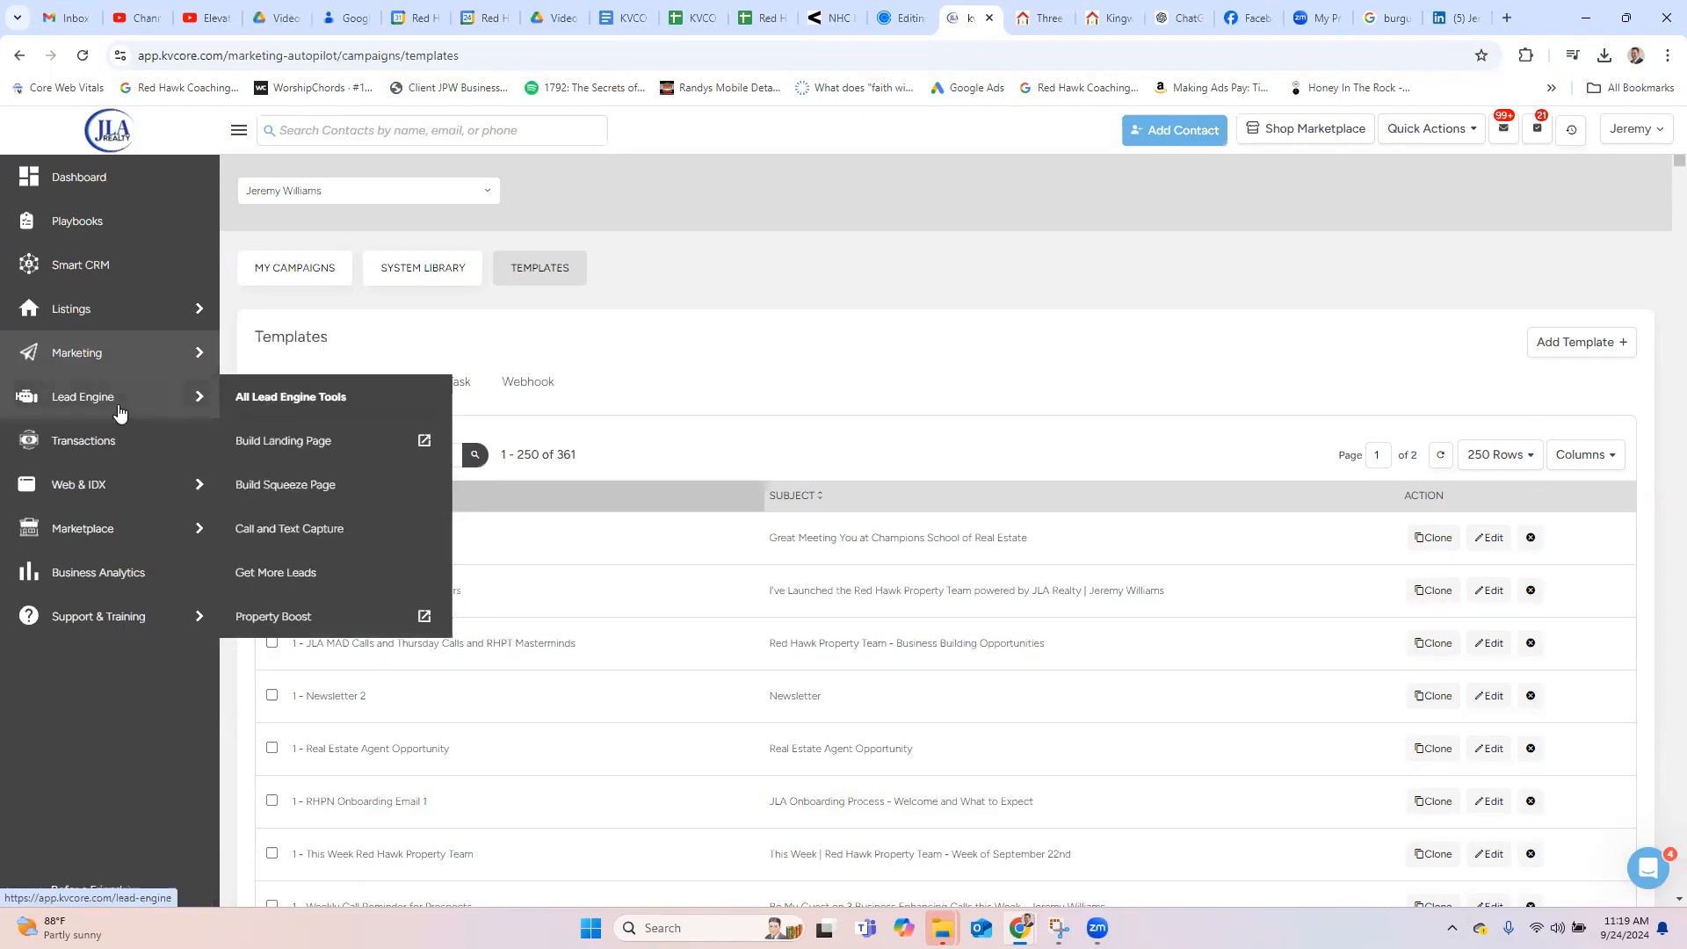
left_click(250, 356)
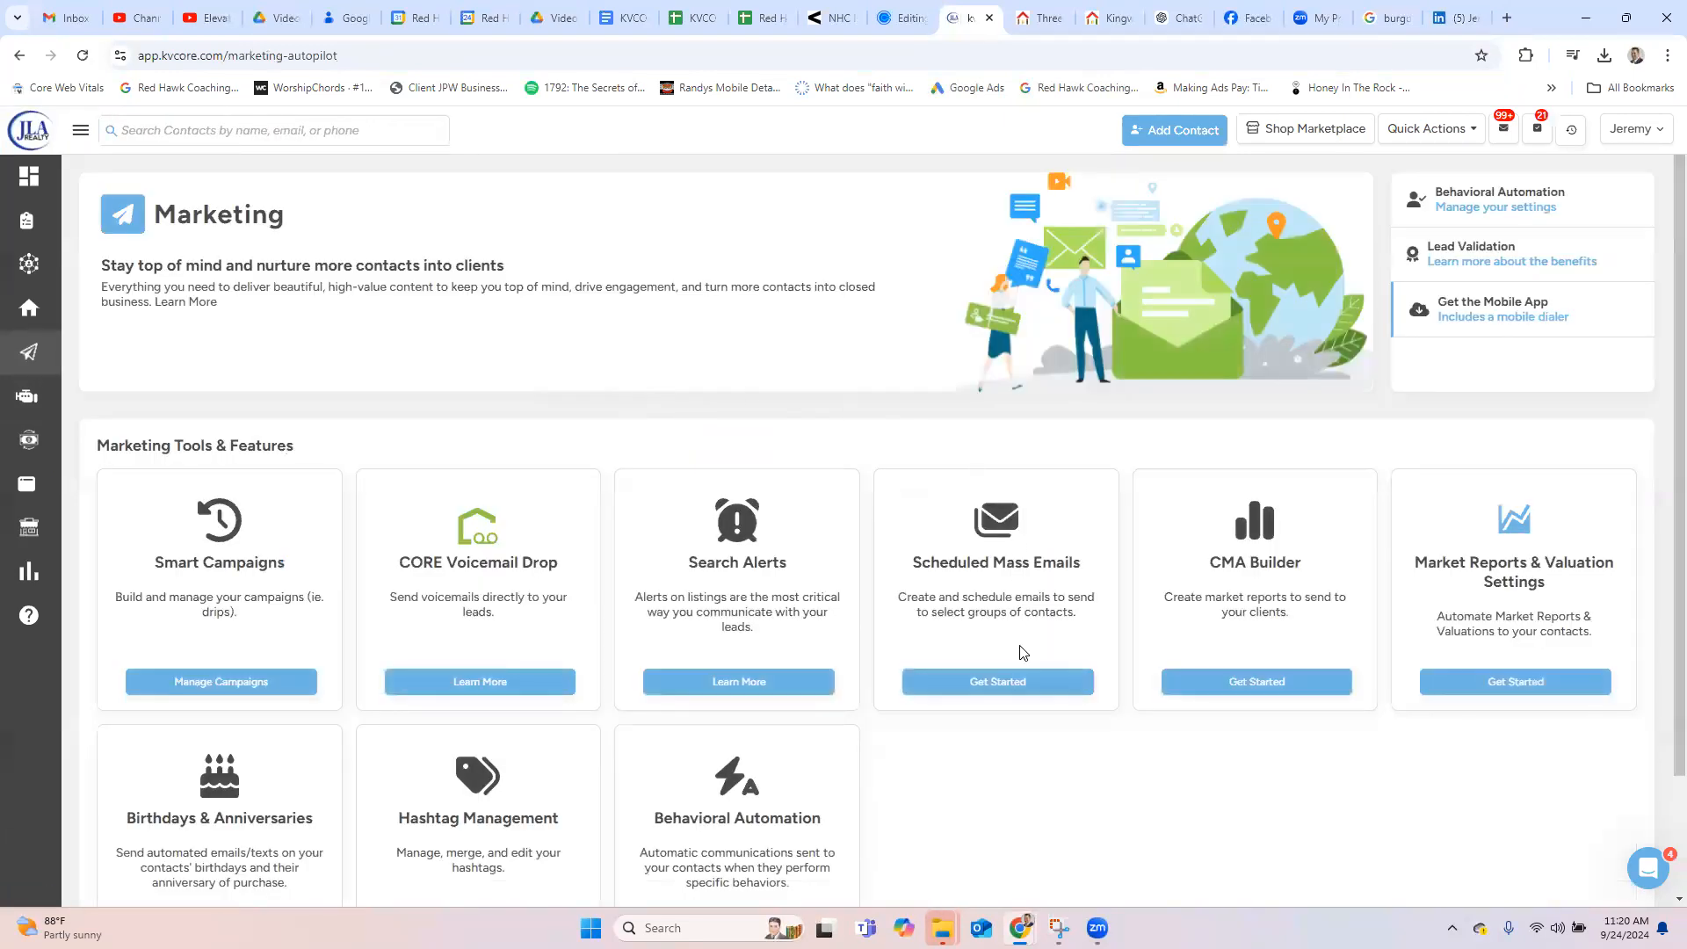
left_click(997, 684)
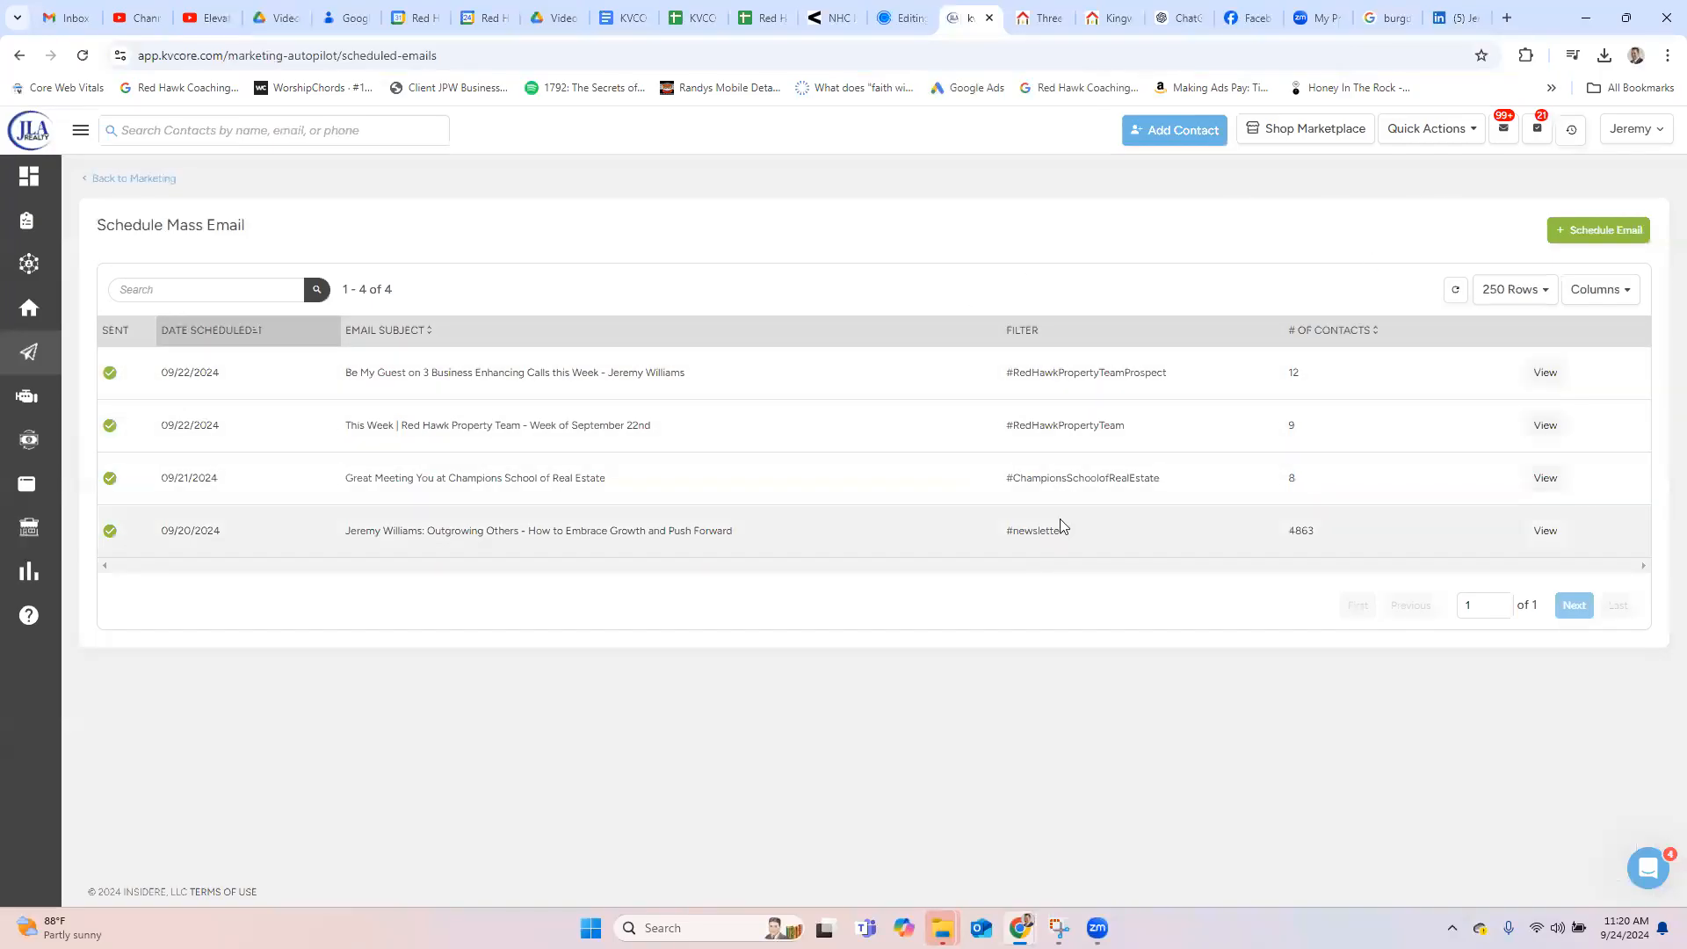
left_click(1634, 227)
Step: Set the email's send date to 9/27/2024 and the send time to 7:00 am
left_click(1205, 251)
left_click(916, 600)
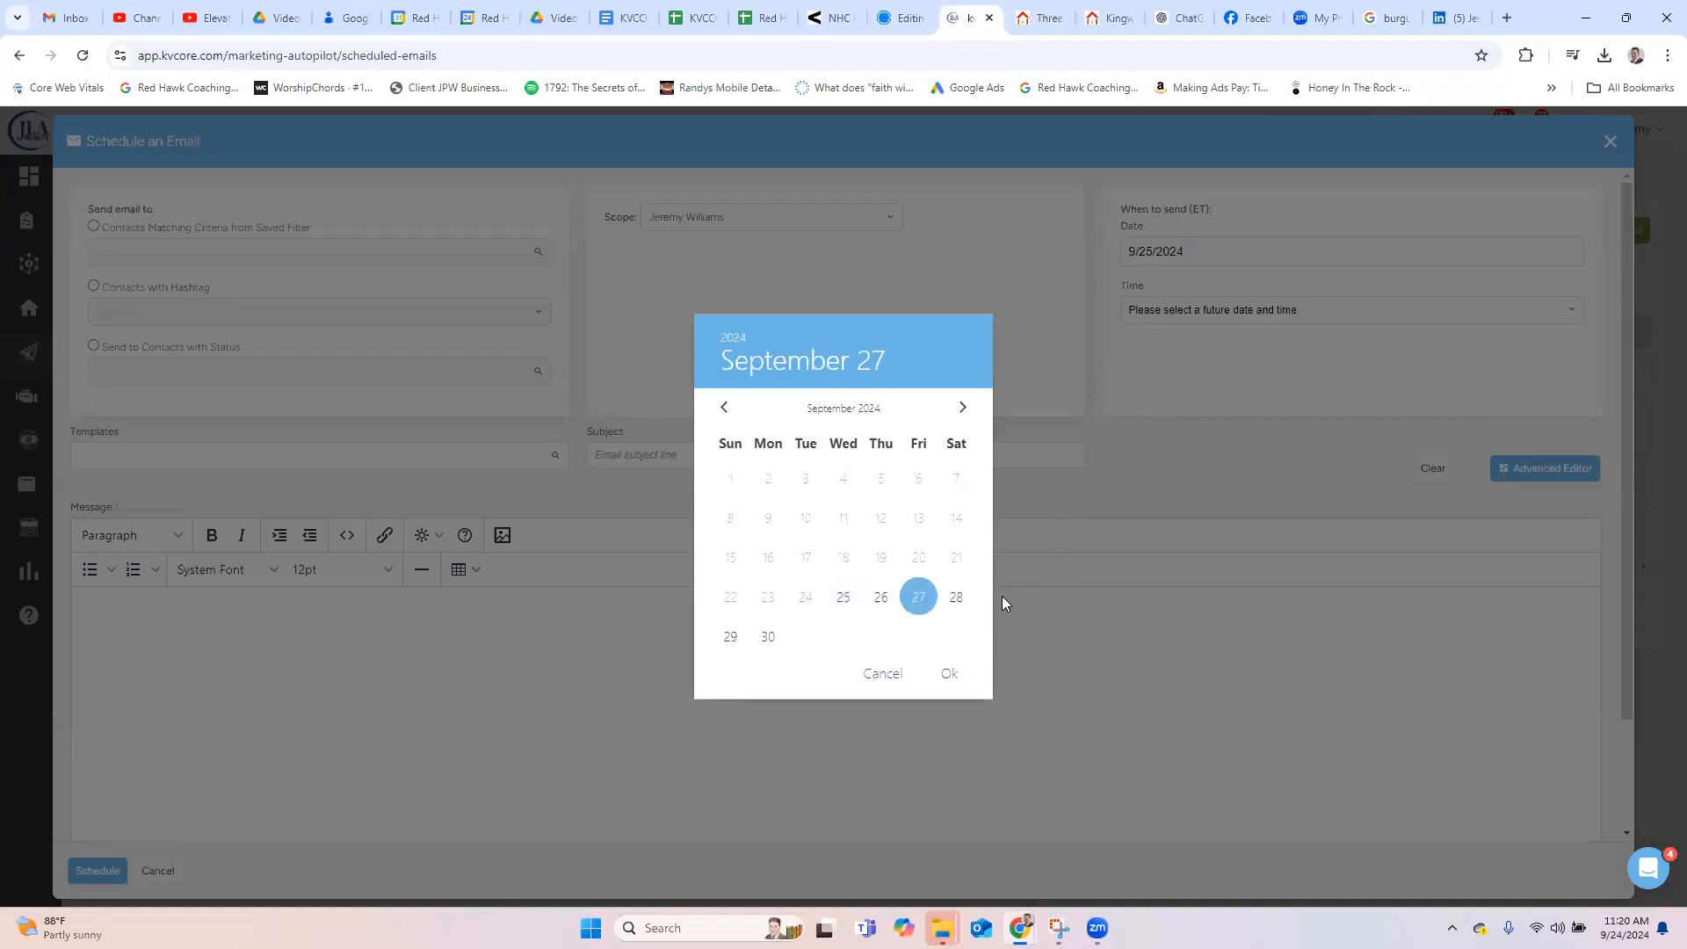
left_click(949, 673)
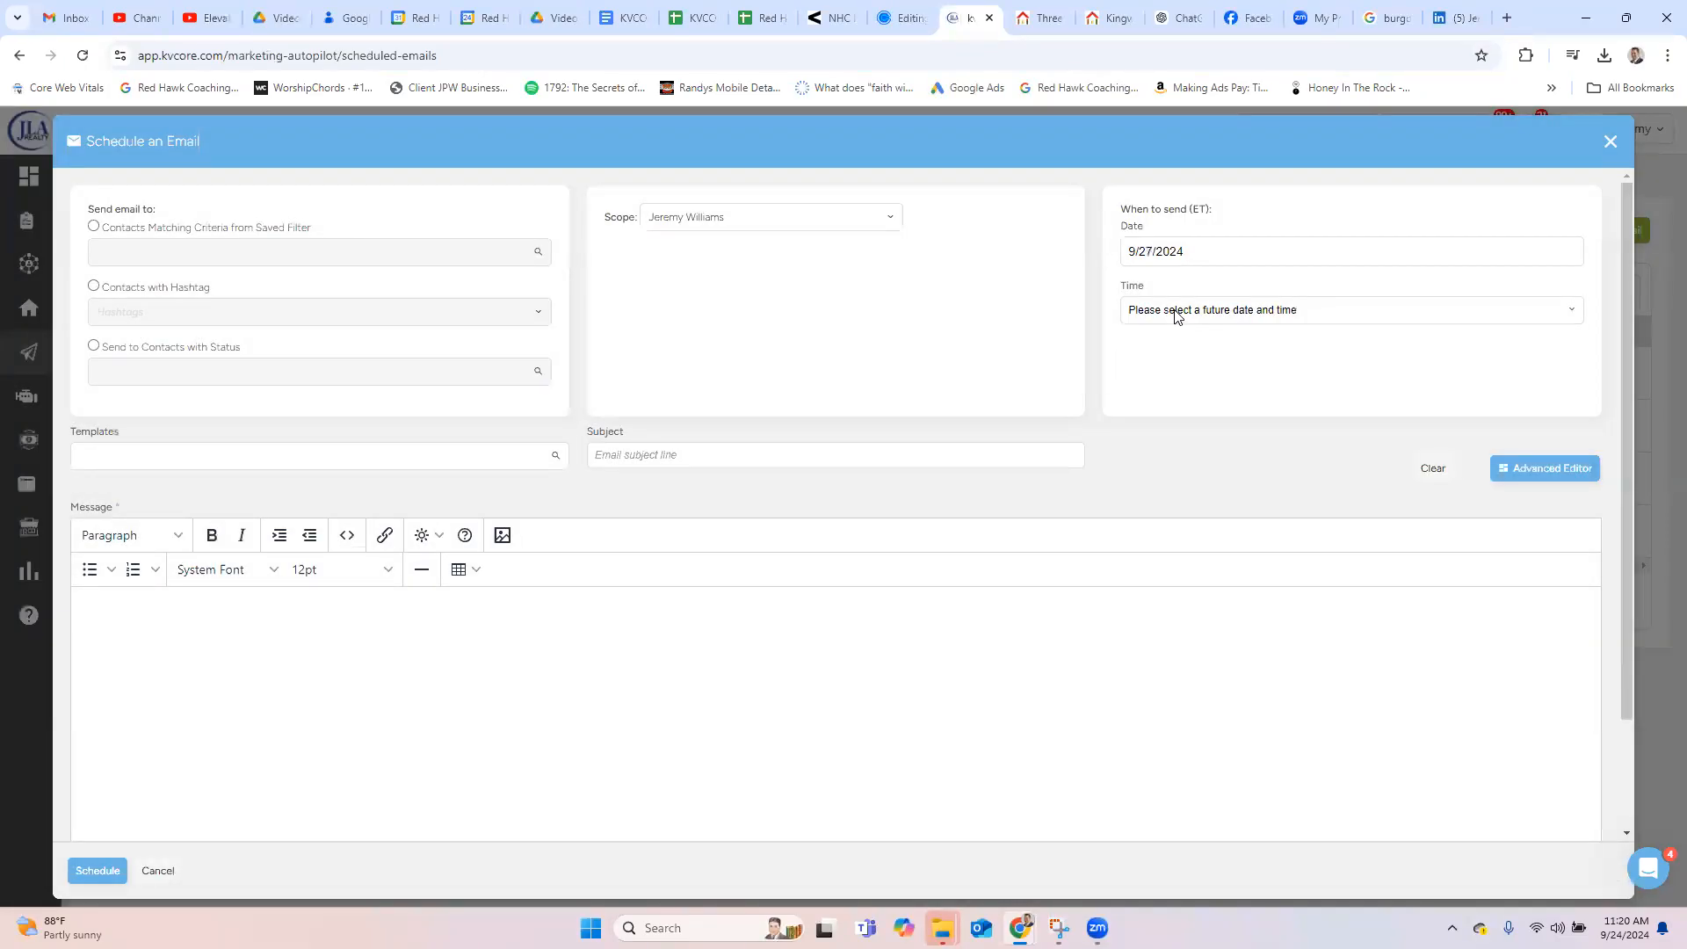
left_click(1178, 313)
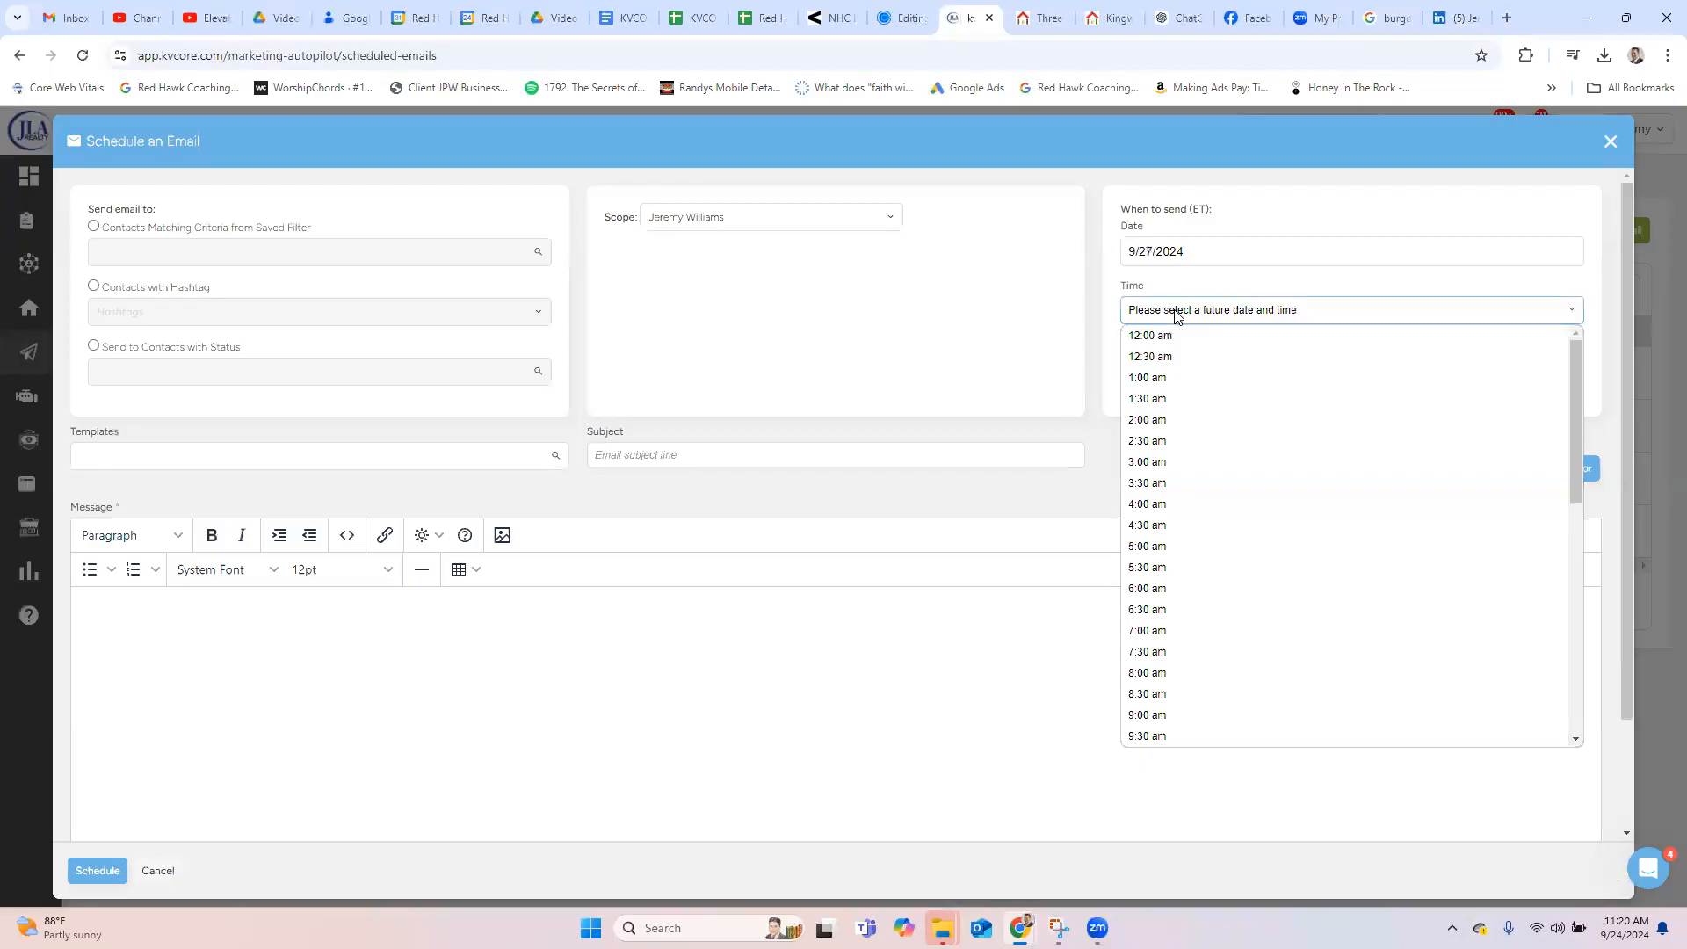
left_click(1173, 633)
left_click(1173, 641)
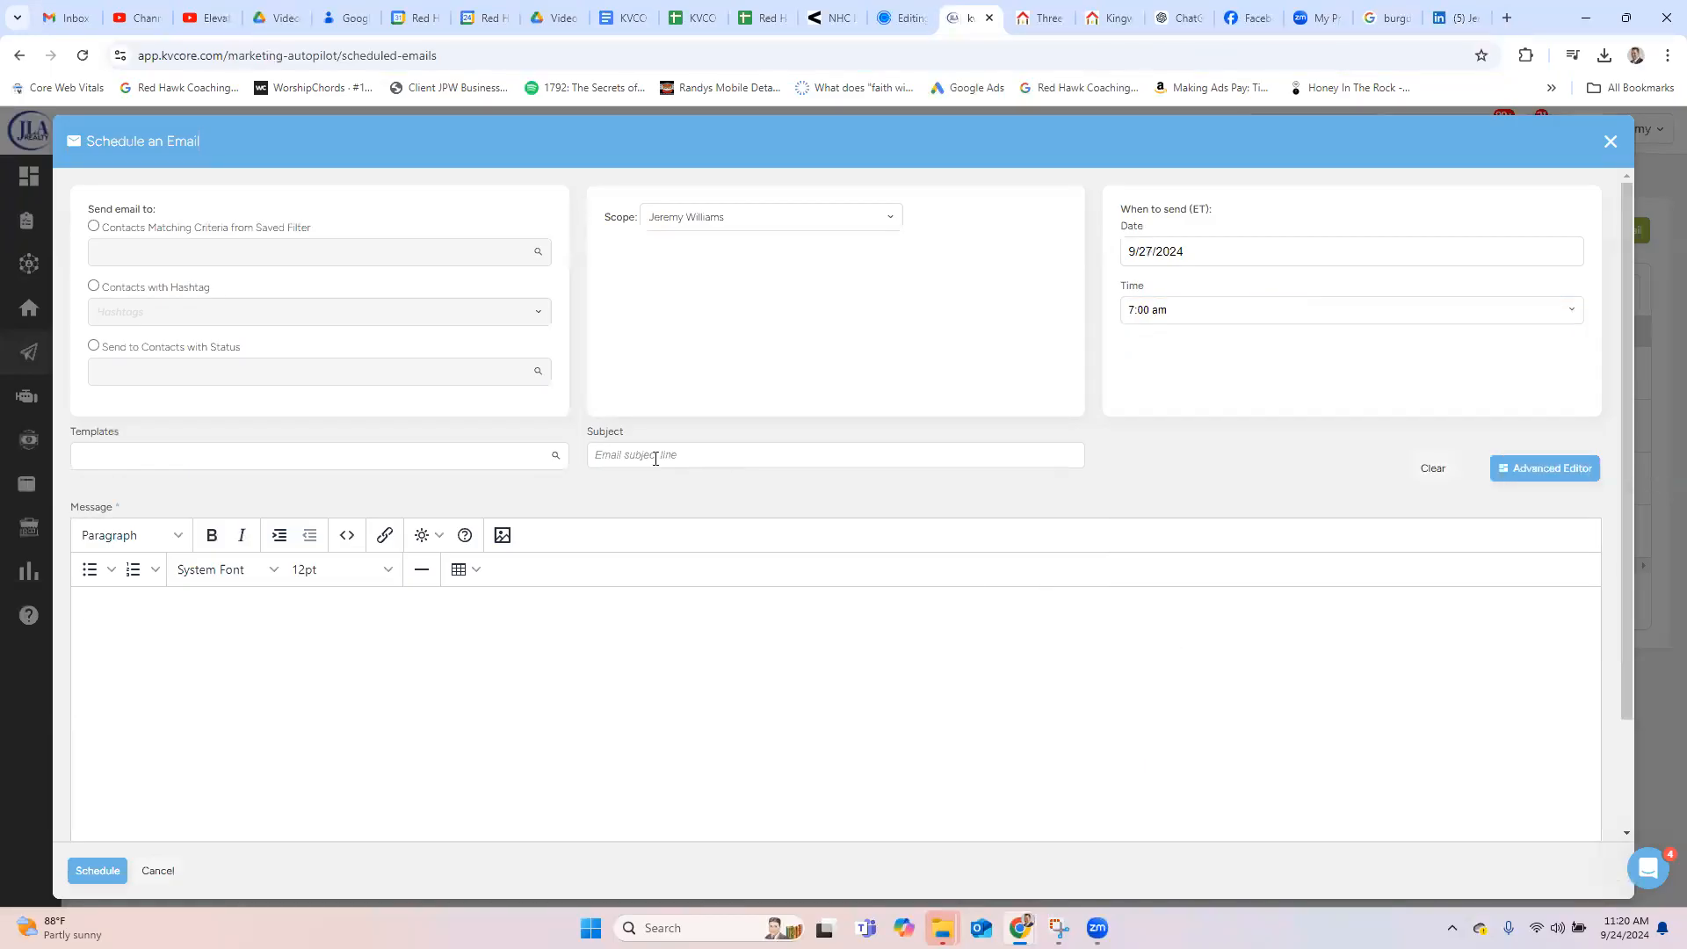
Step: Load the "1 - Newsletter 2" template into the scheduled email
left_click(467, 464)
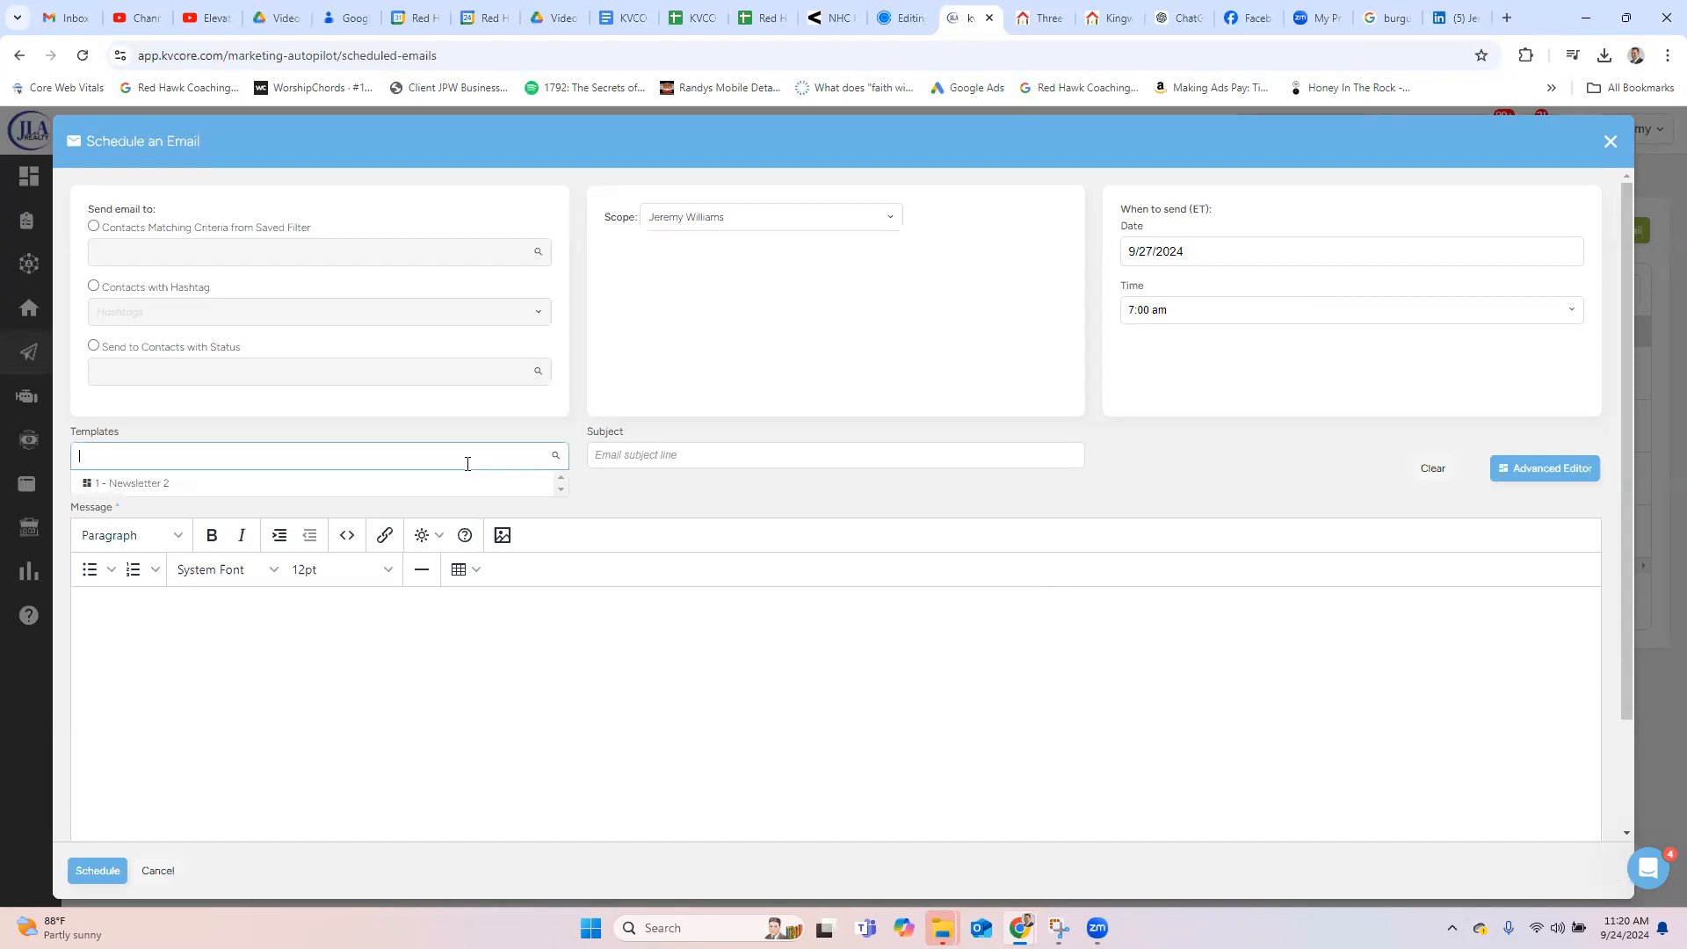
left_click(431, 488)
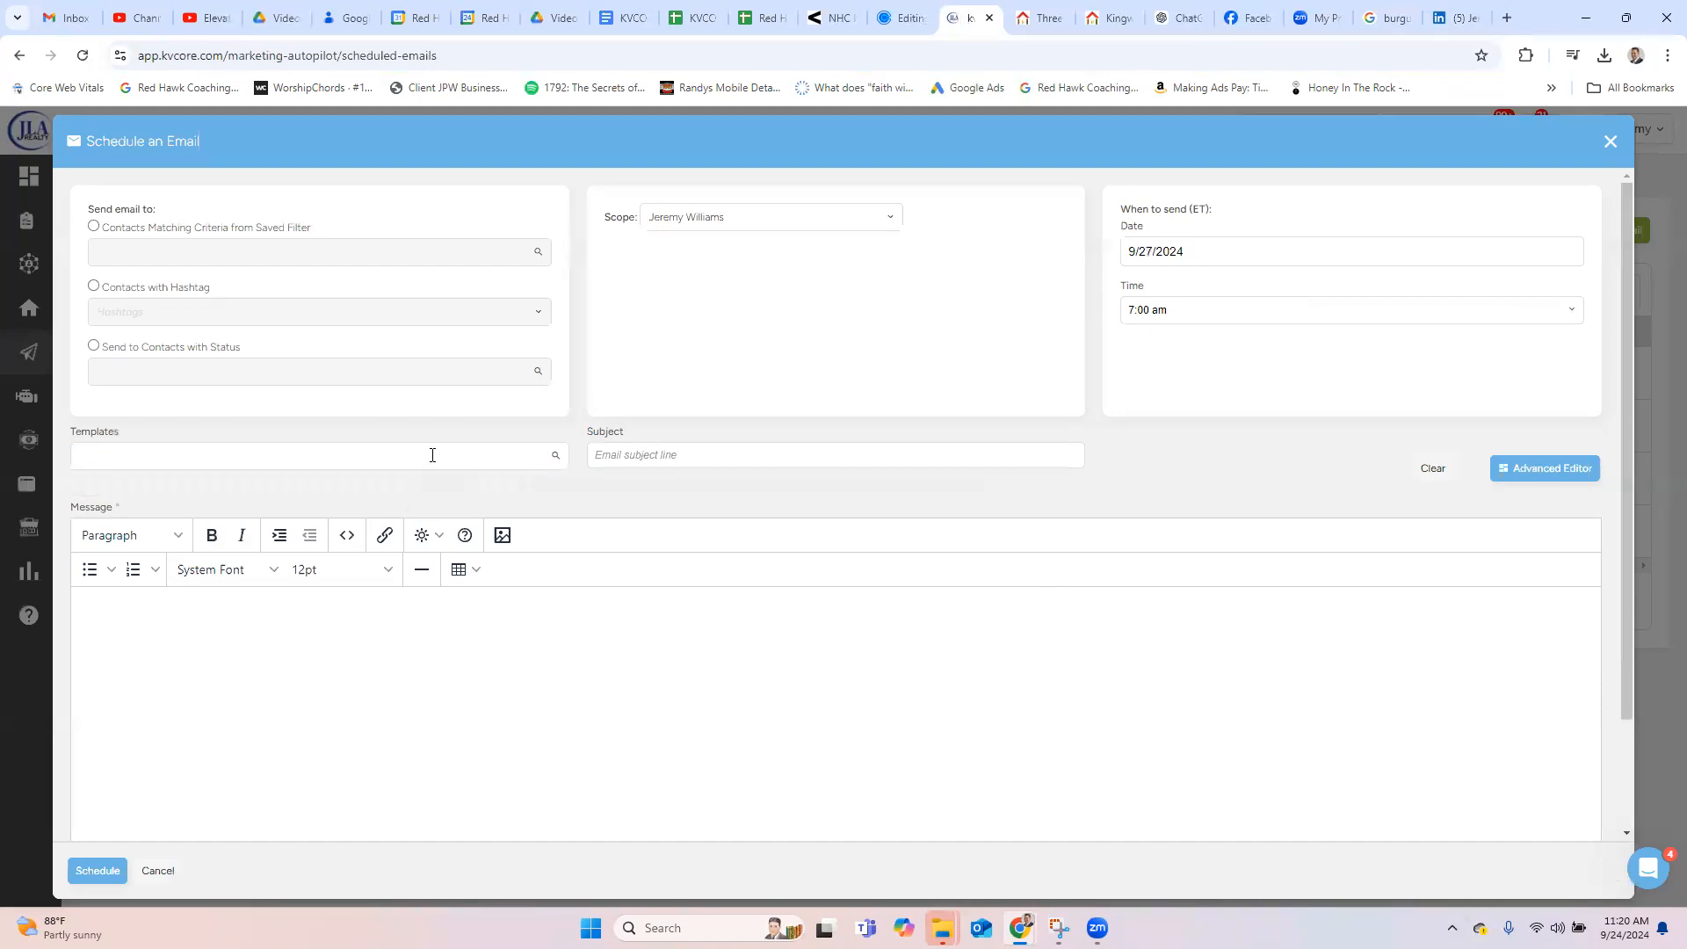
left_click(433, 455)
left_click(418, 483)
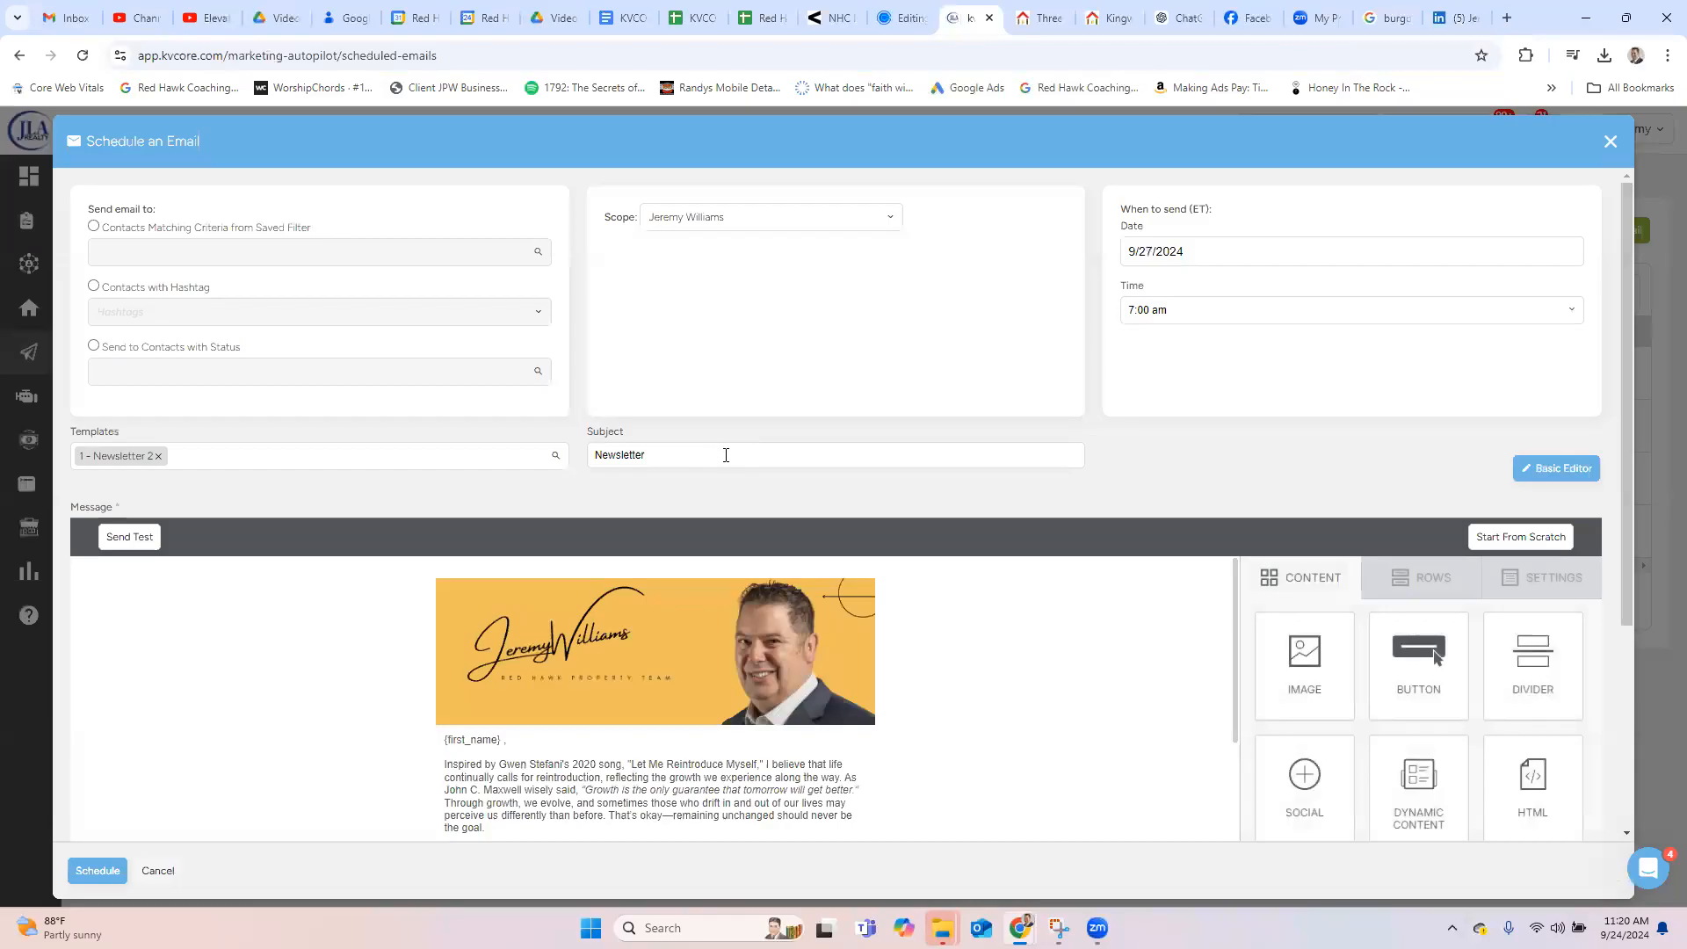
Step: Clear the email's subject line and copy the suggested title "It's Time for a Reintroduction: Embracing Growth and Change" from the ChatGPT conversation
left_click_drag(700, 460, 585, 458)
key("BackSpace")
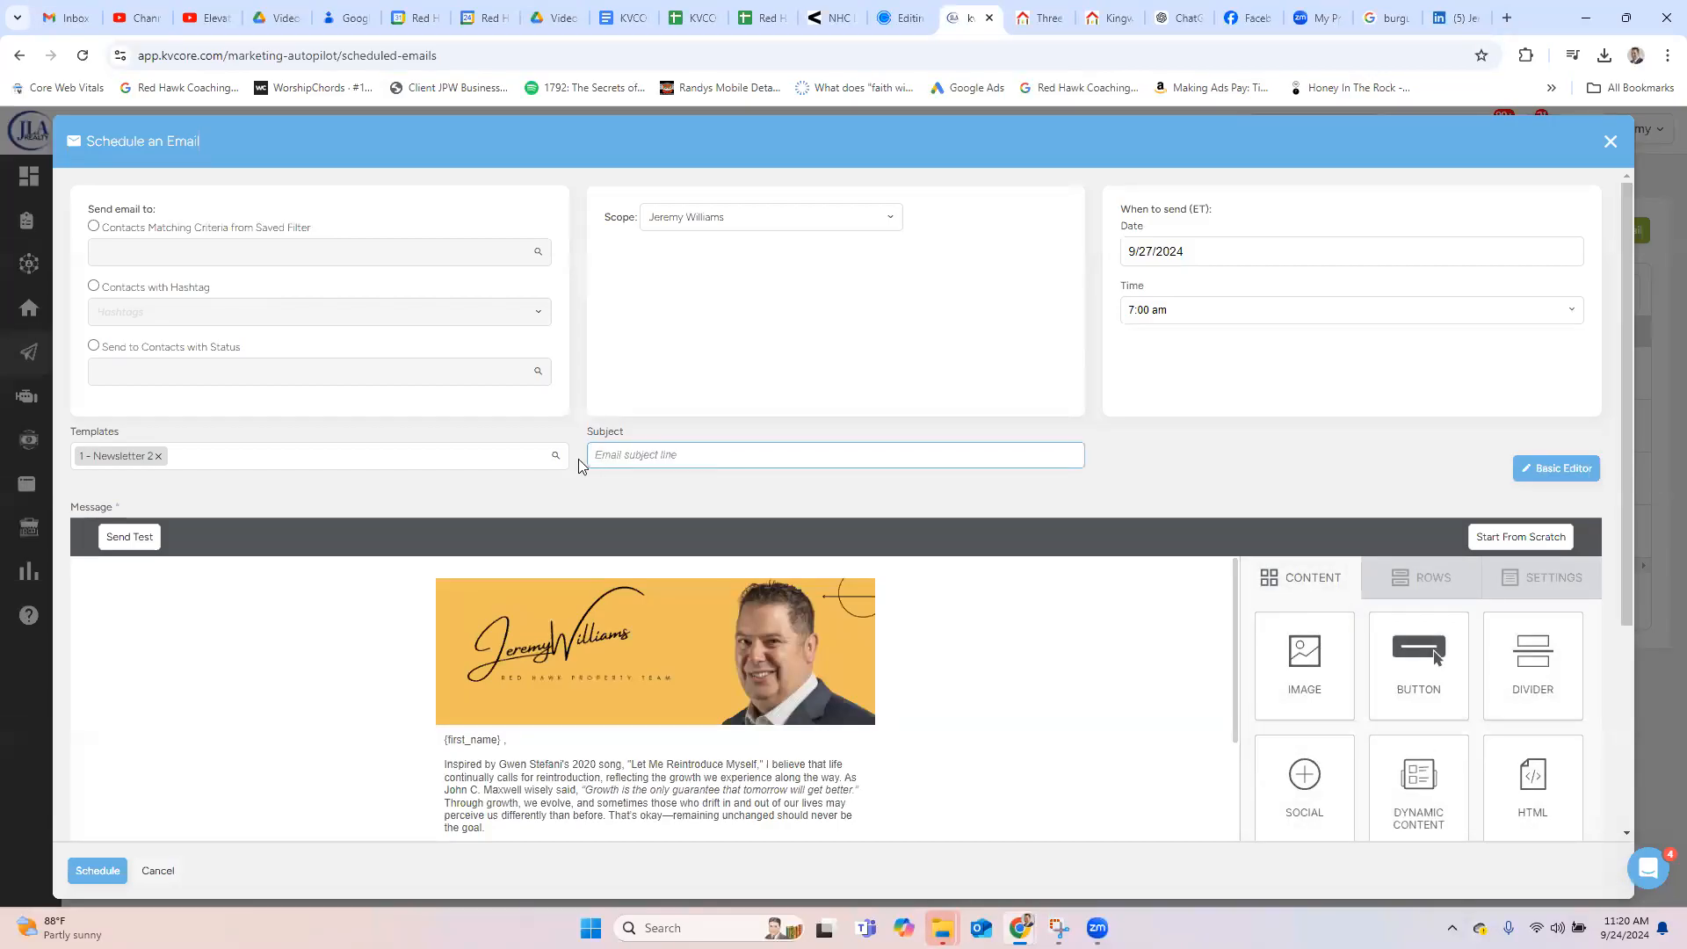
left_click(1158, 12)
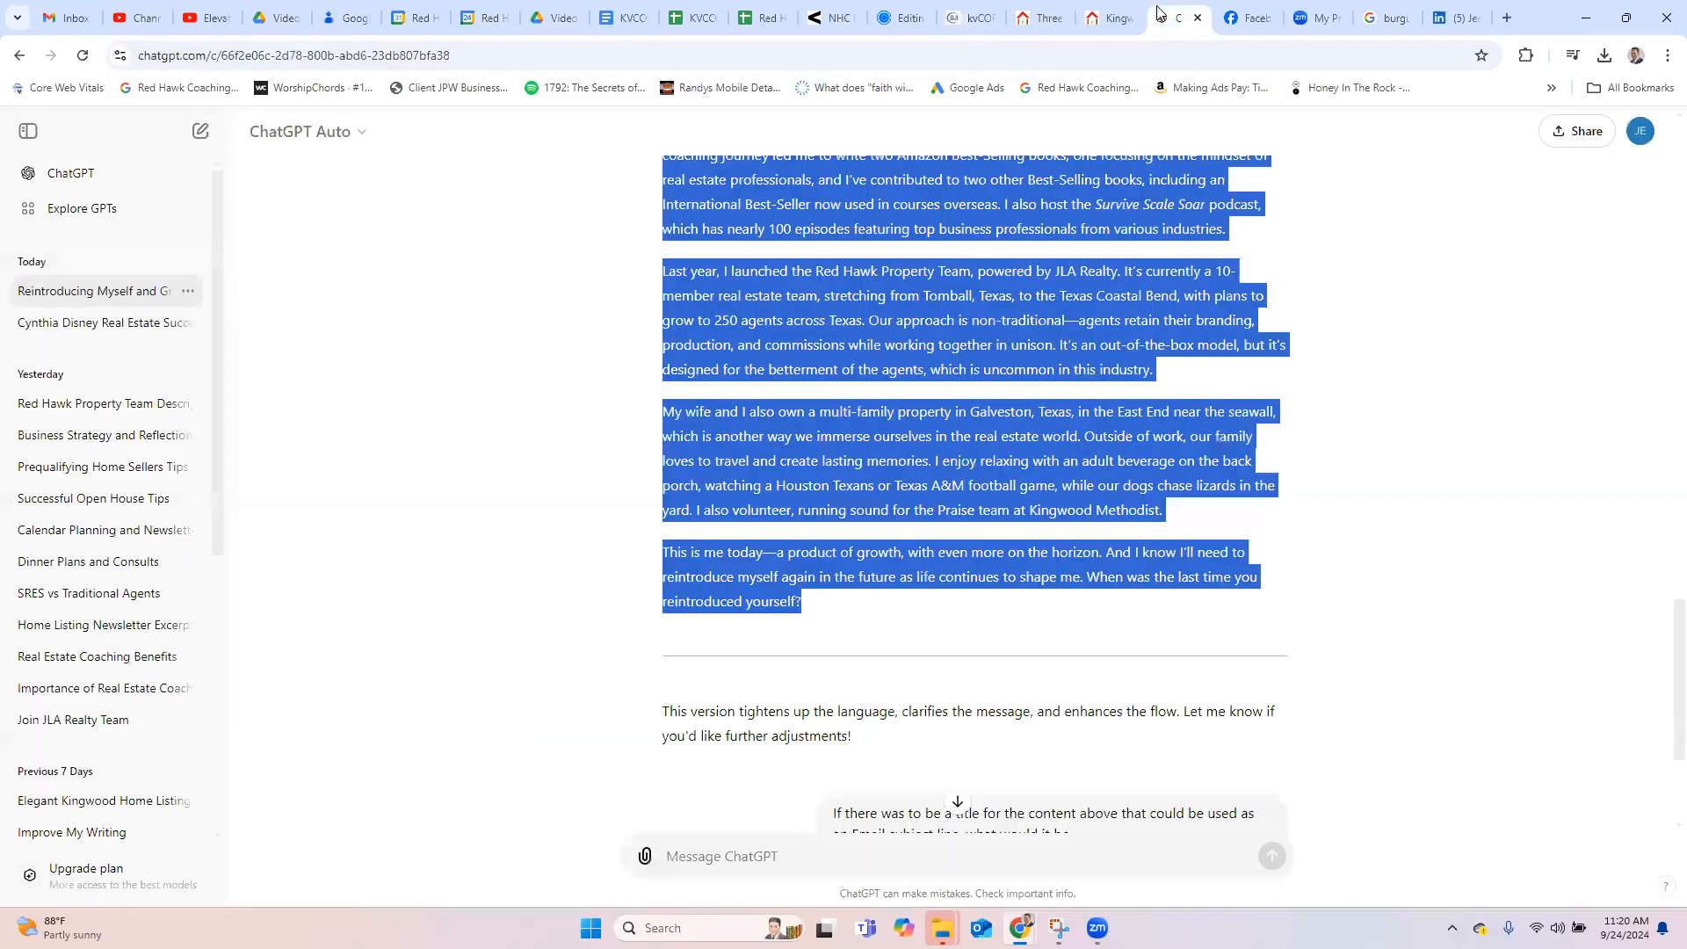
scroll(1661, 651, "up", 2)
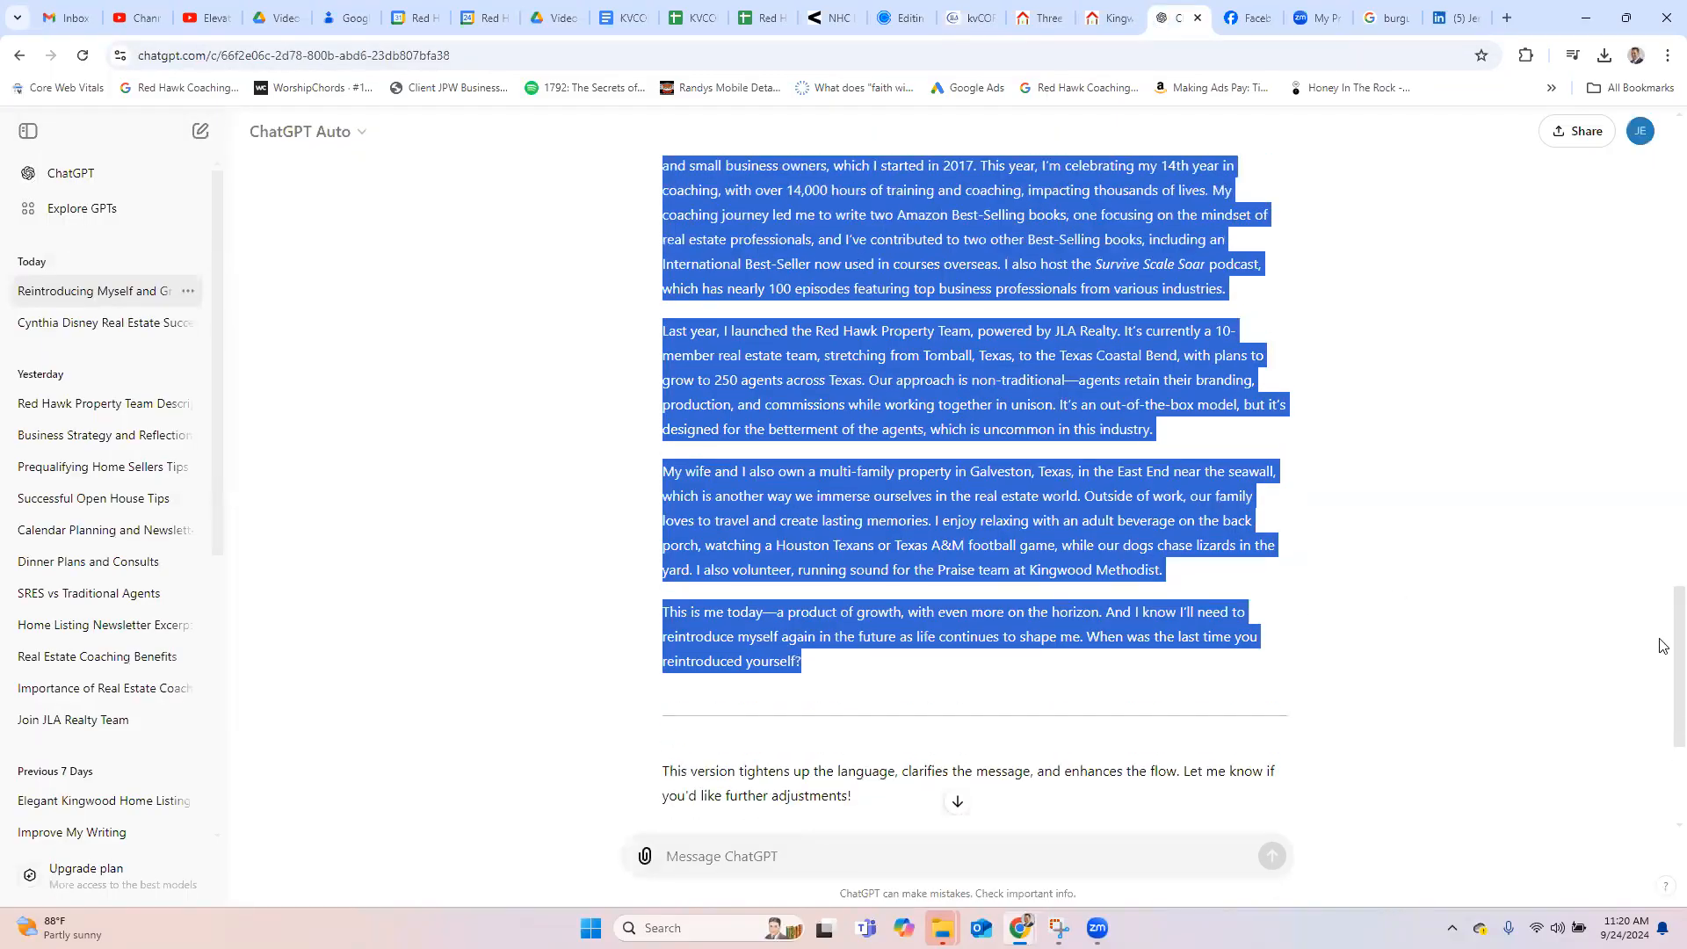
scroll(1663, 646, "up", 15)
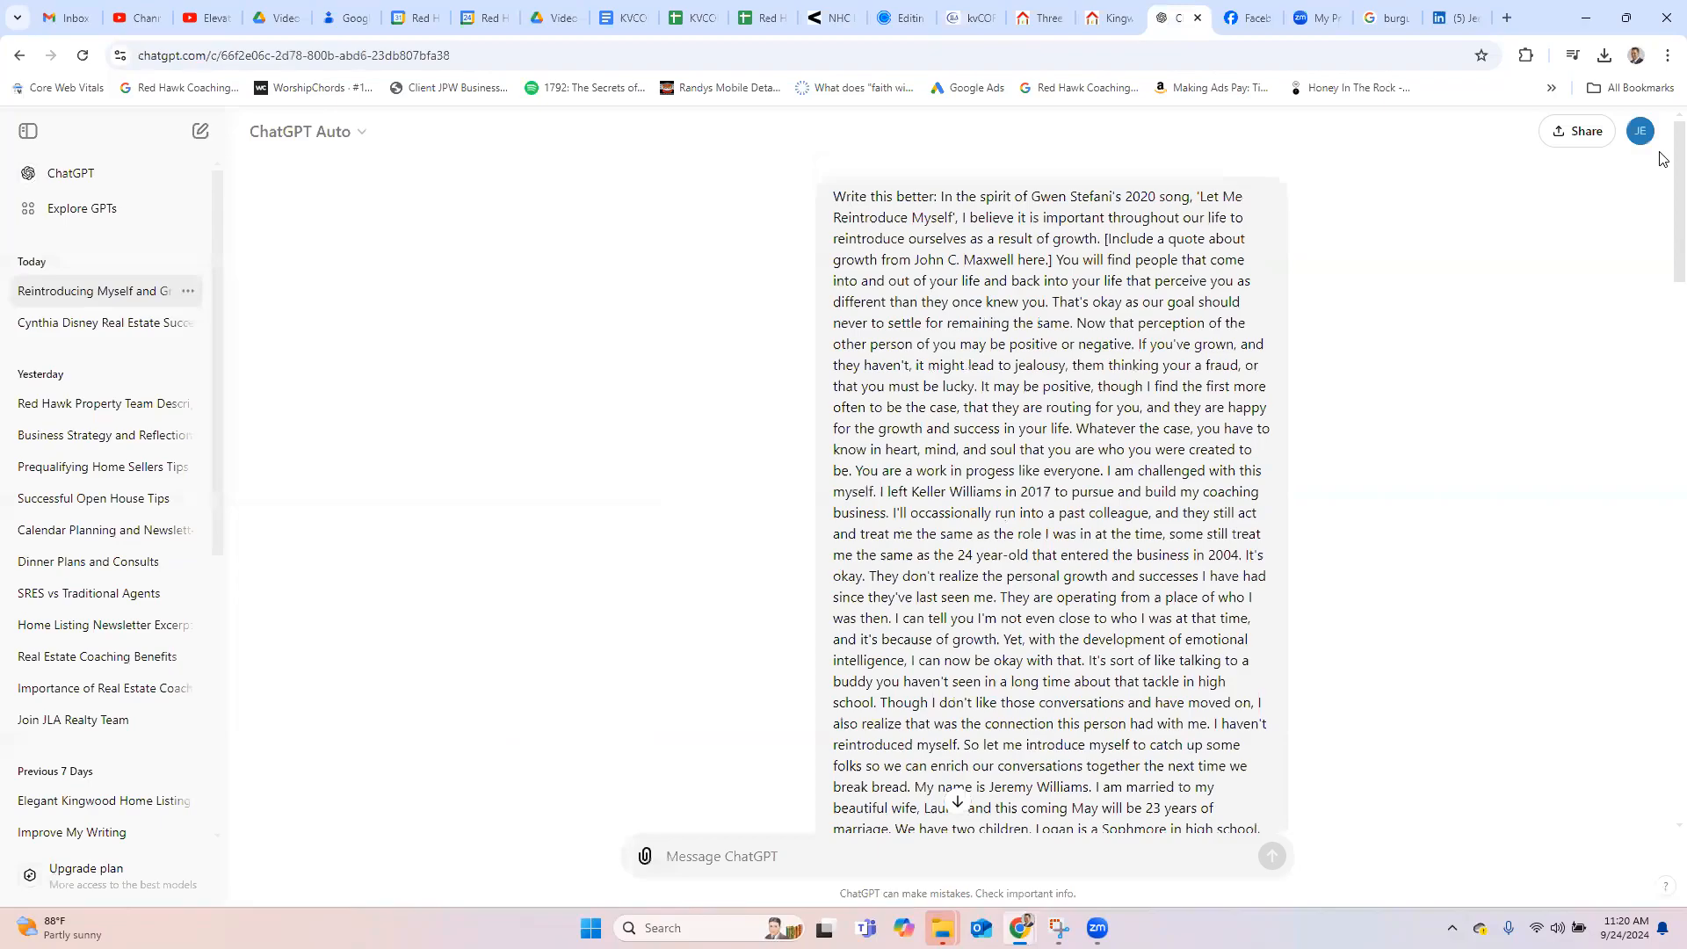
scroll(1661, 352, "down", 12)
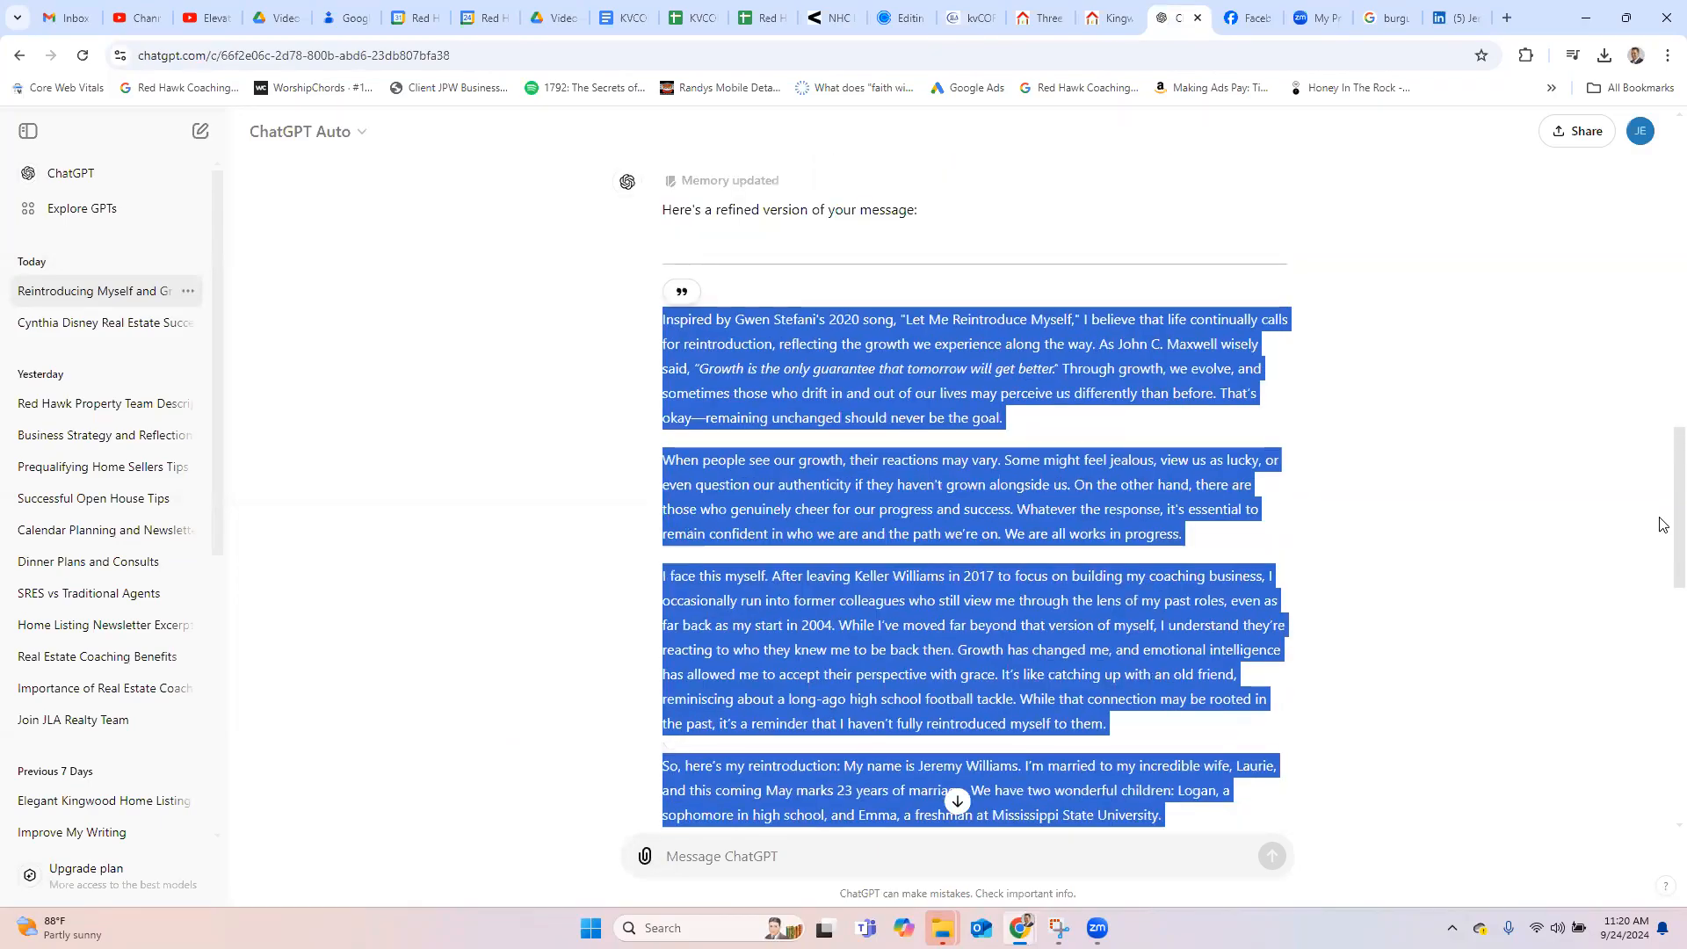
scroll(1661, 525, "down", 10)
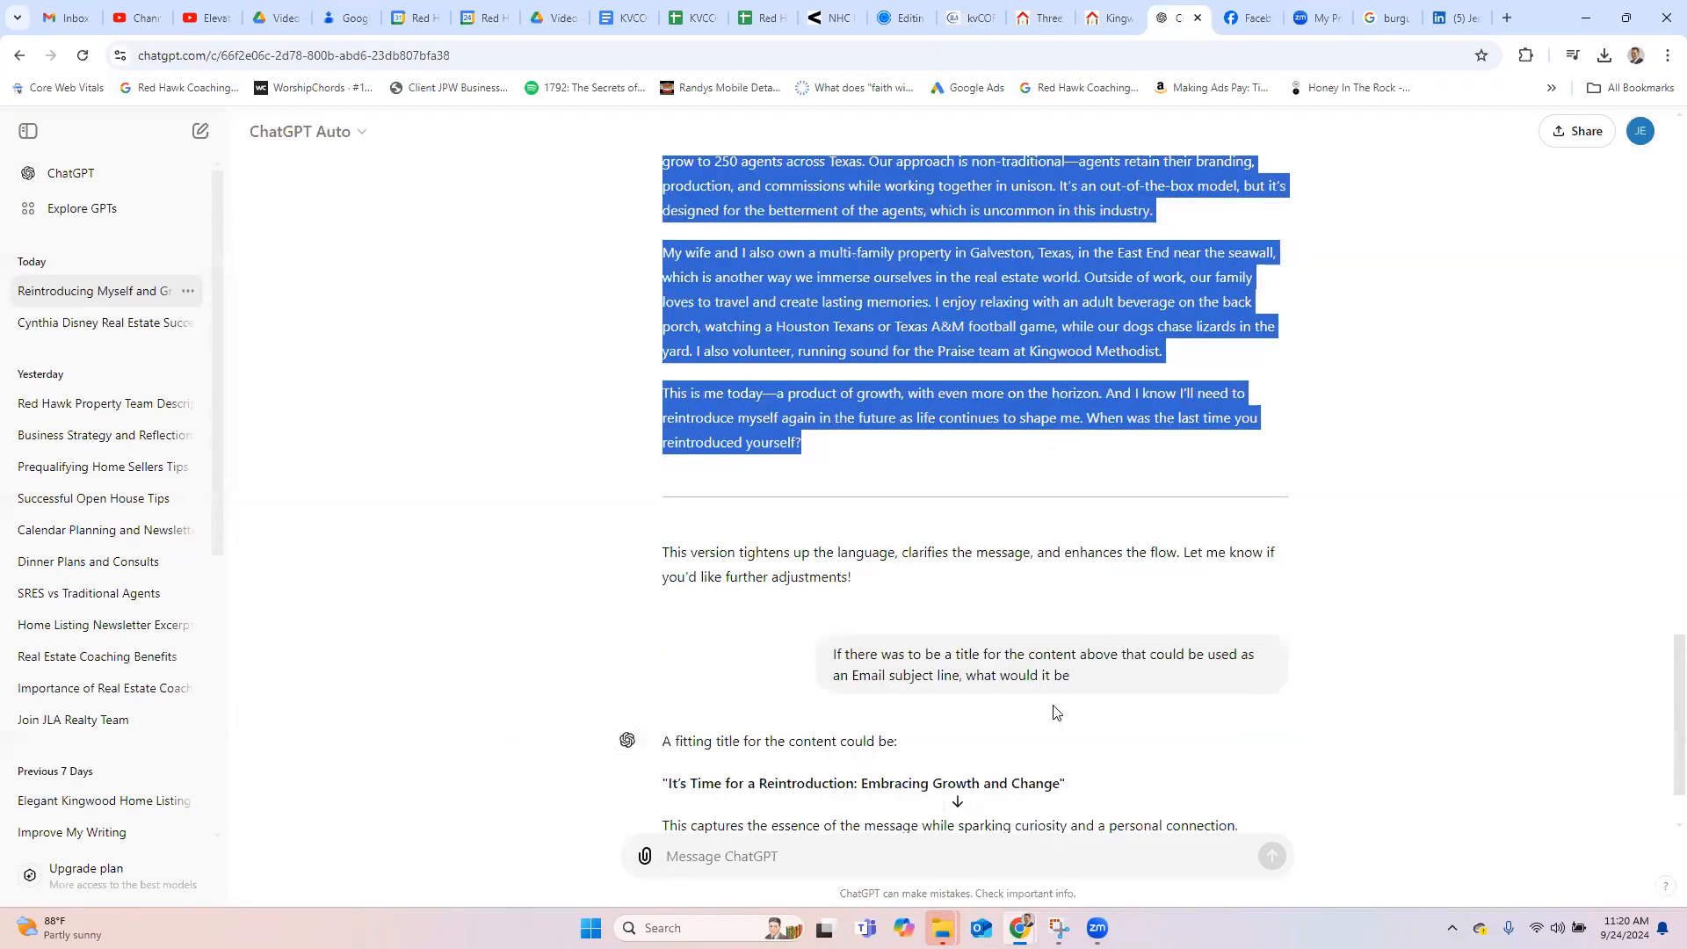
left_click_drag(1067, 784, 672, 787)
key("ctrl+c")
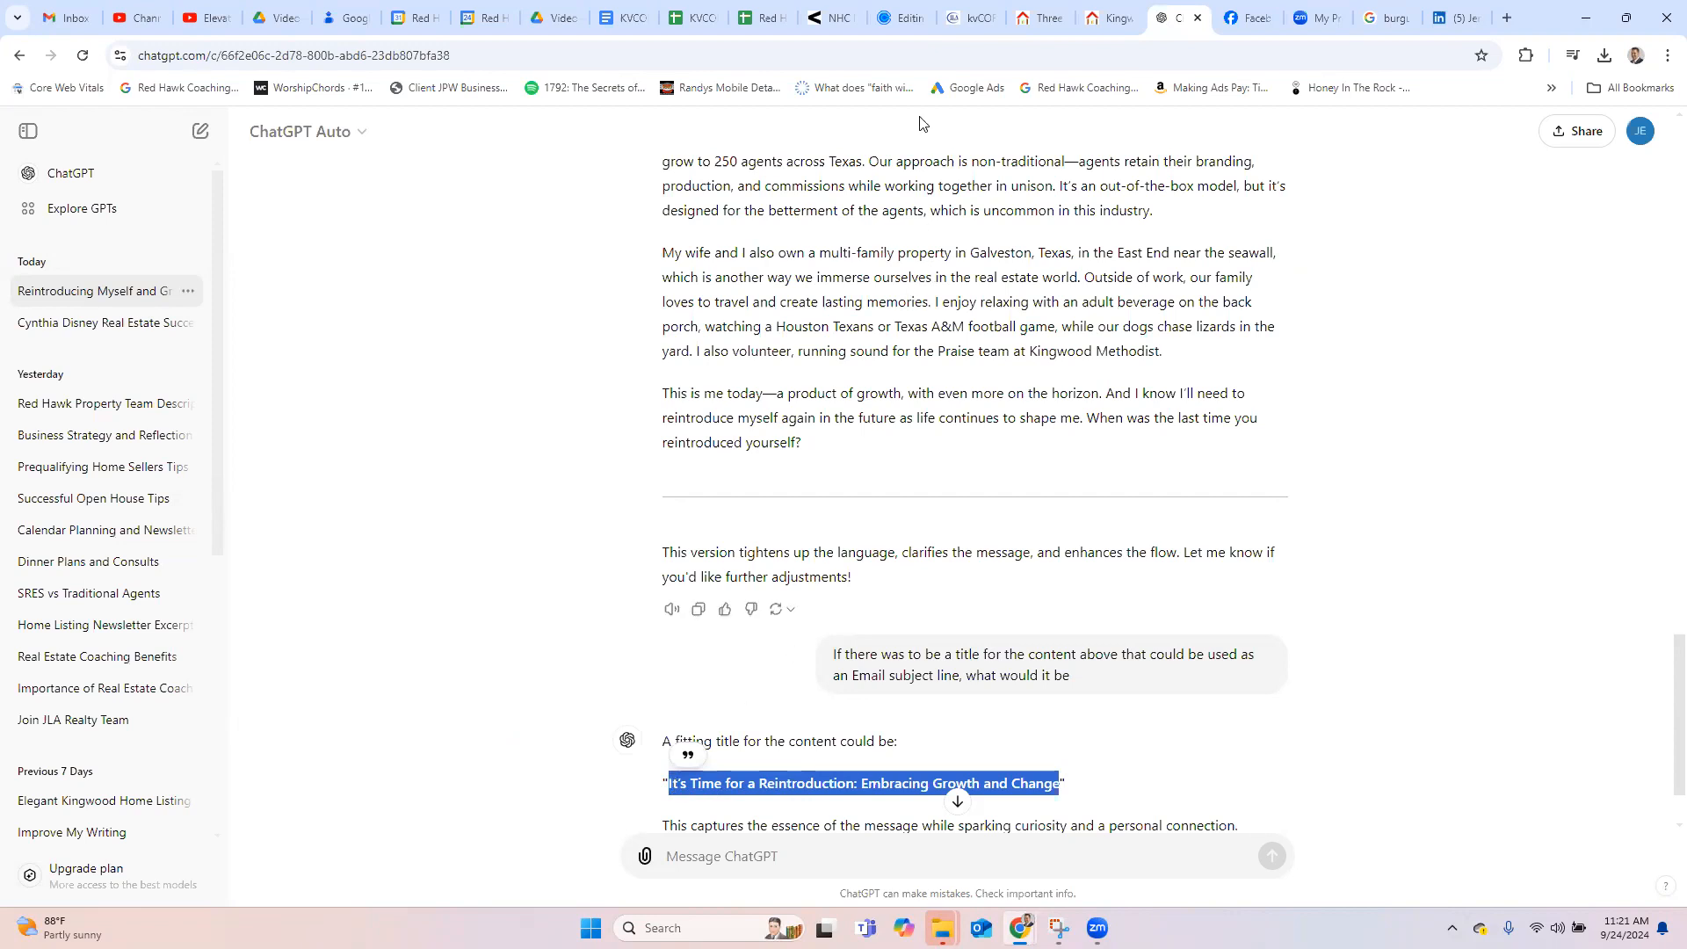
Step: Back in kvCORE, set the scheduled email's subject to the copied title "It's Time for a Reintroduction: Embracing Growth and Change"
left_click(953, 18)
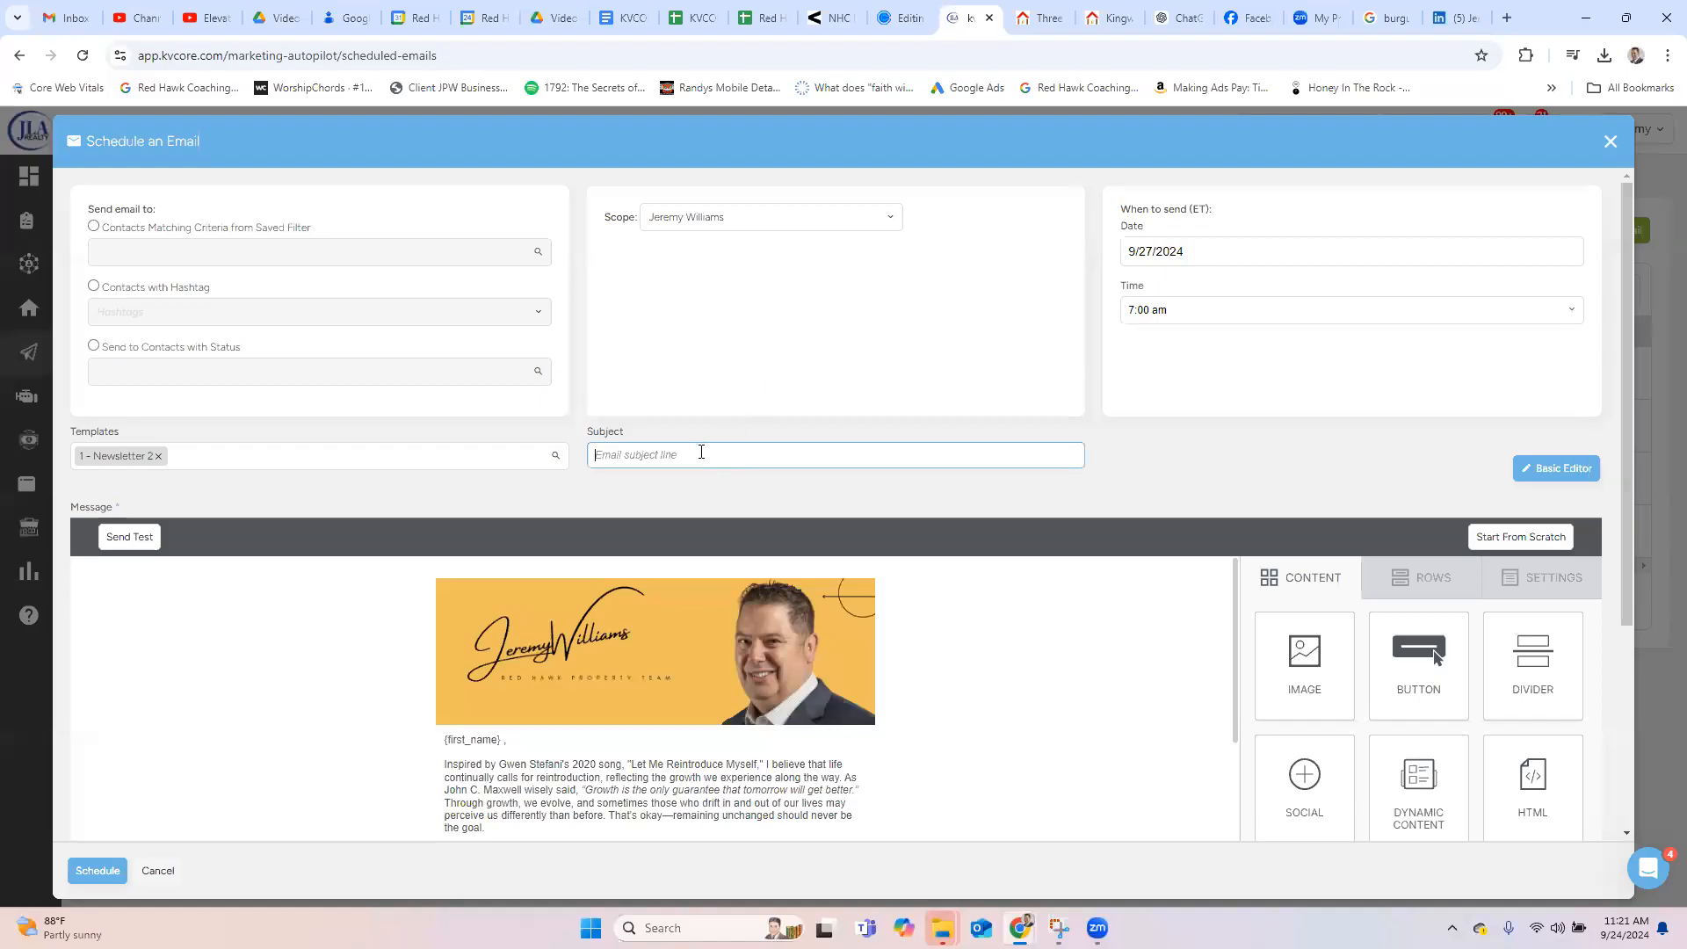
key("ctrl+v")
left_click(987, 482)
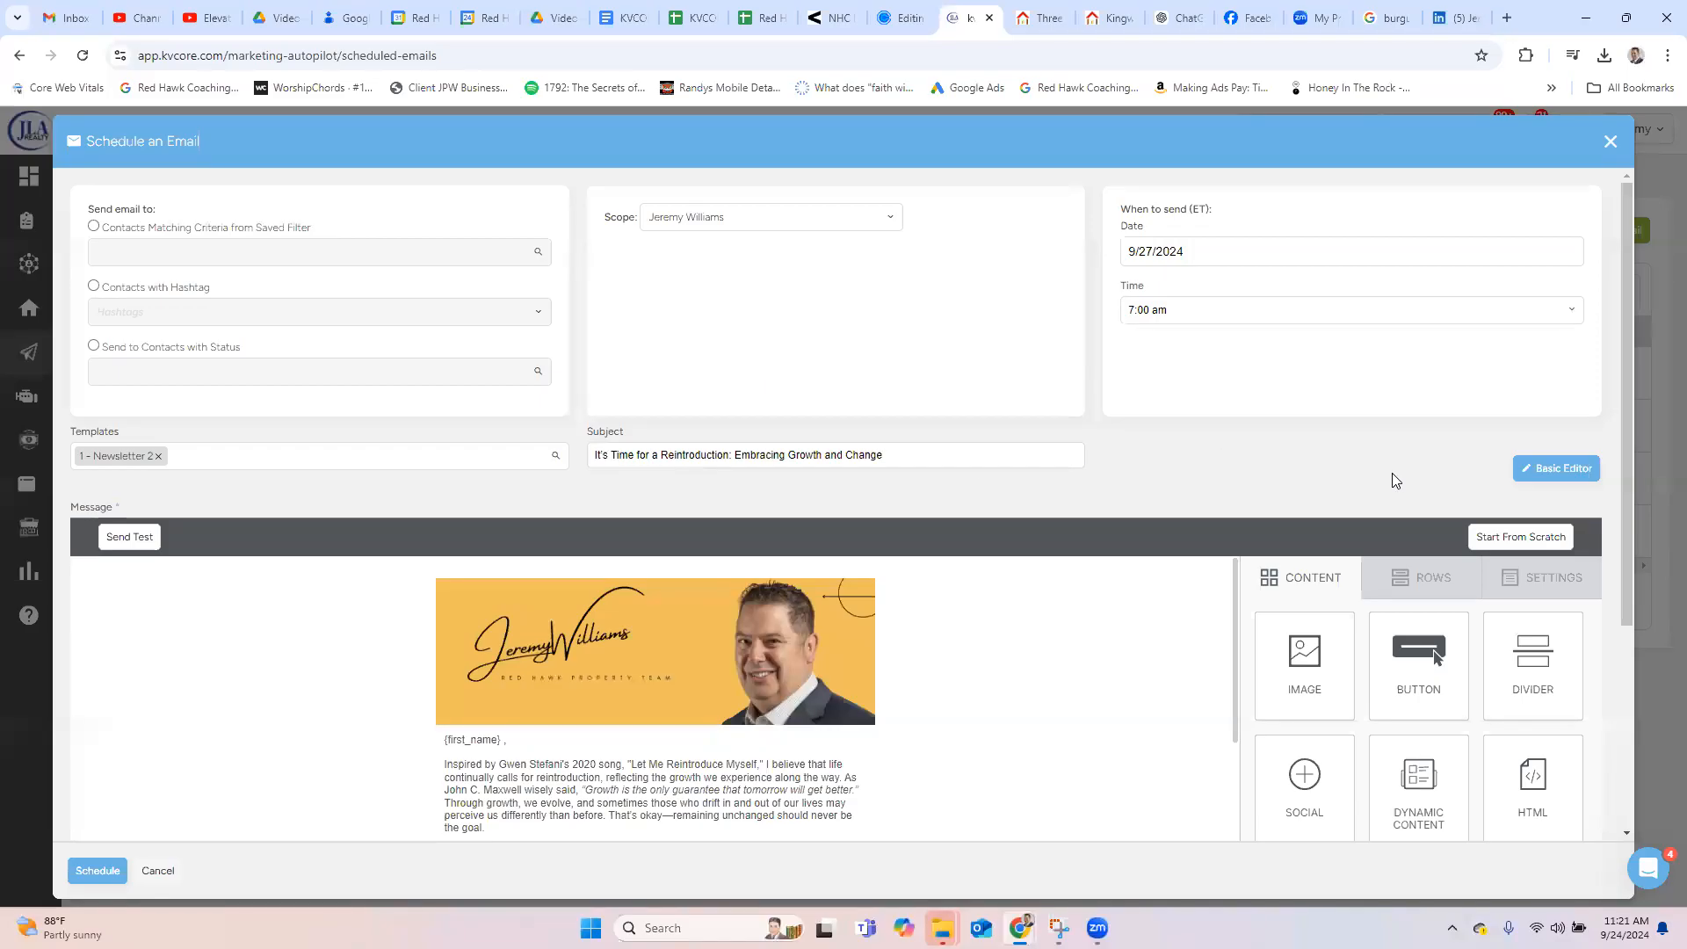
Step: Address the scheduled email to contacts with the hashtag "newsletter" and send a test of the message
left_click_drag(1622, 429, 1585, 418)
left_click(94, 287)
left_click(154, 309)
type("newsl")
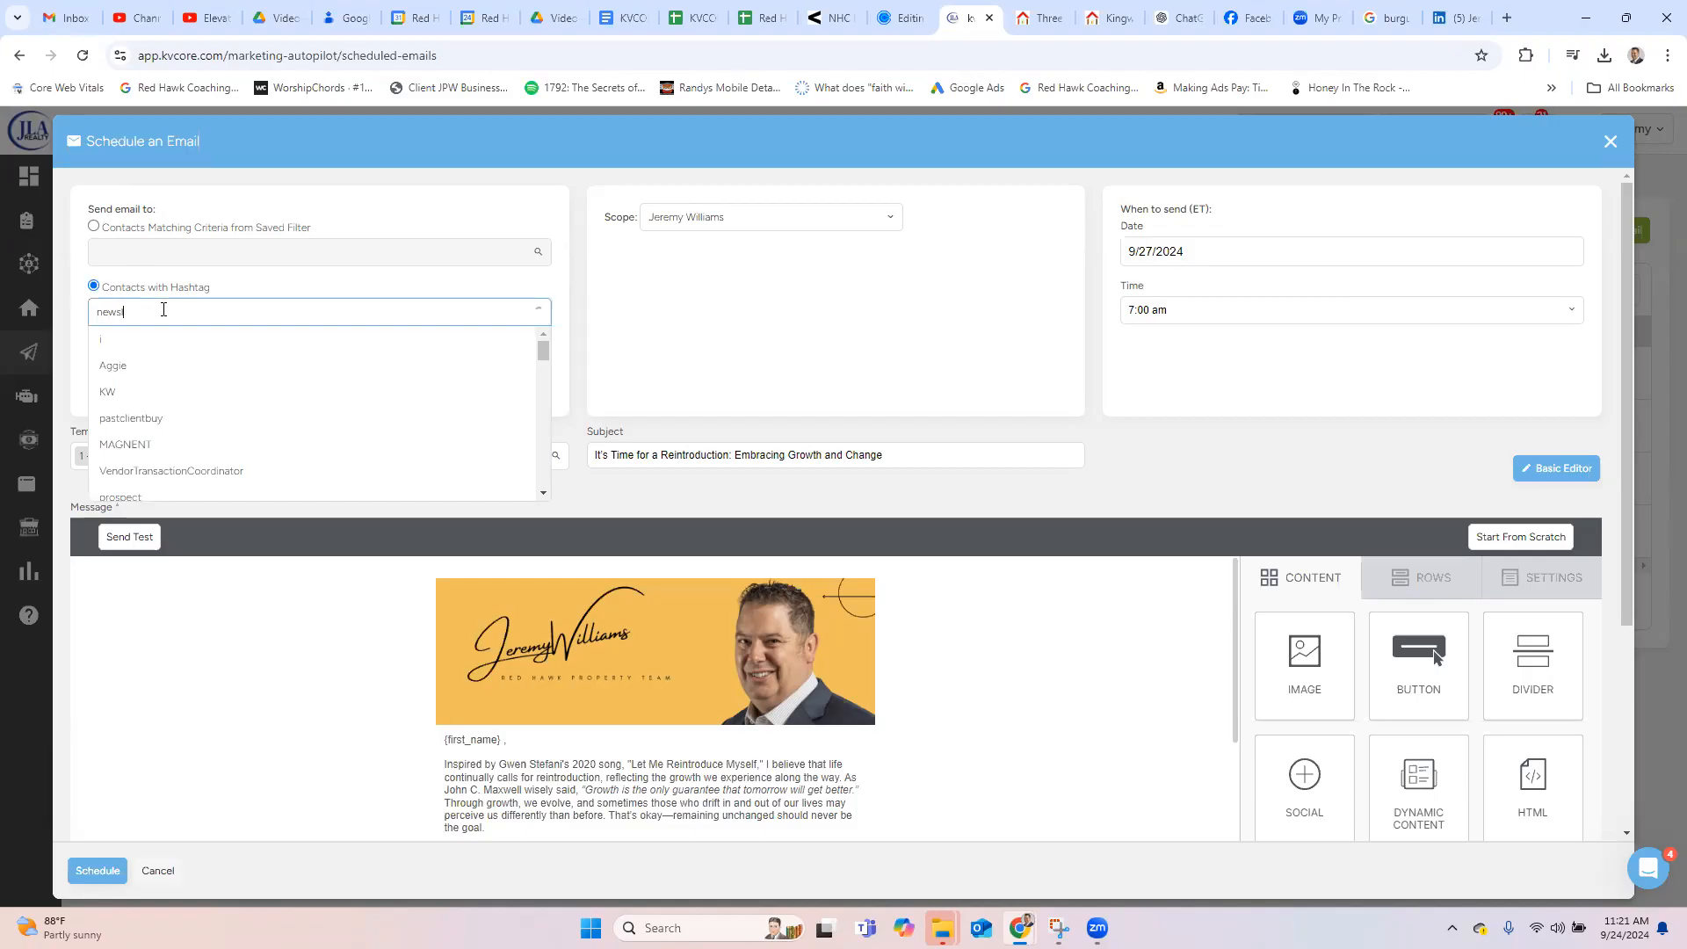
type("e")
left_click(153, 339)
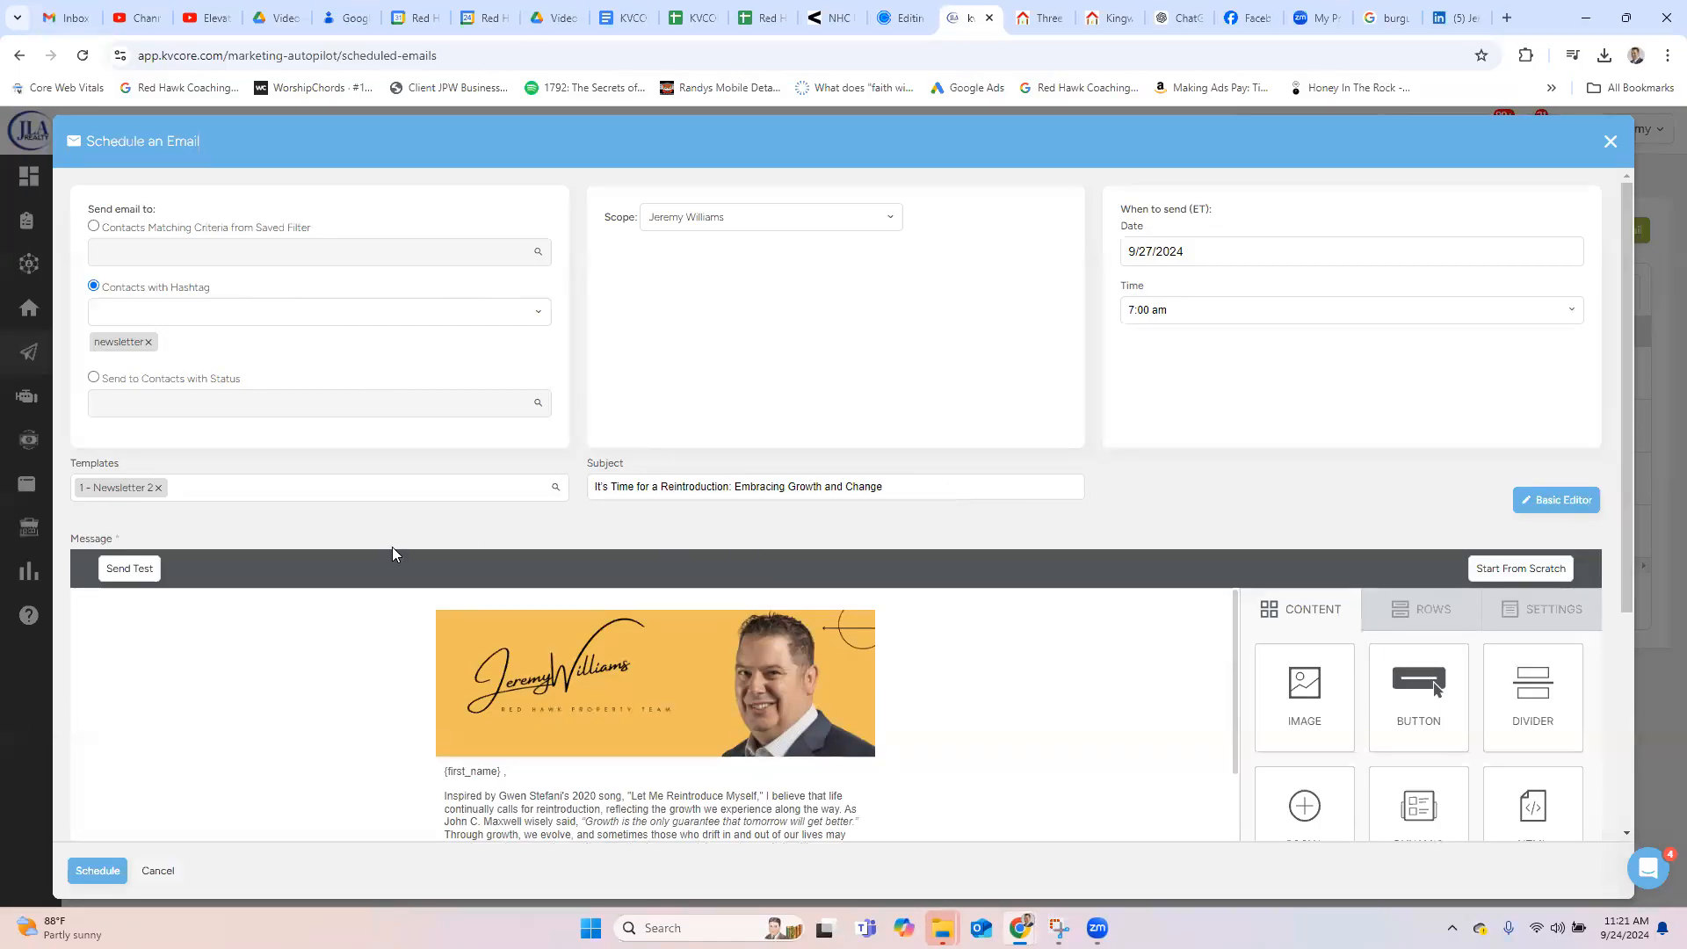
left_click(130, 568)
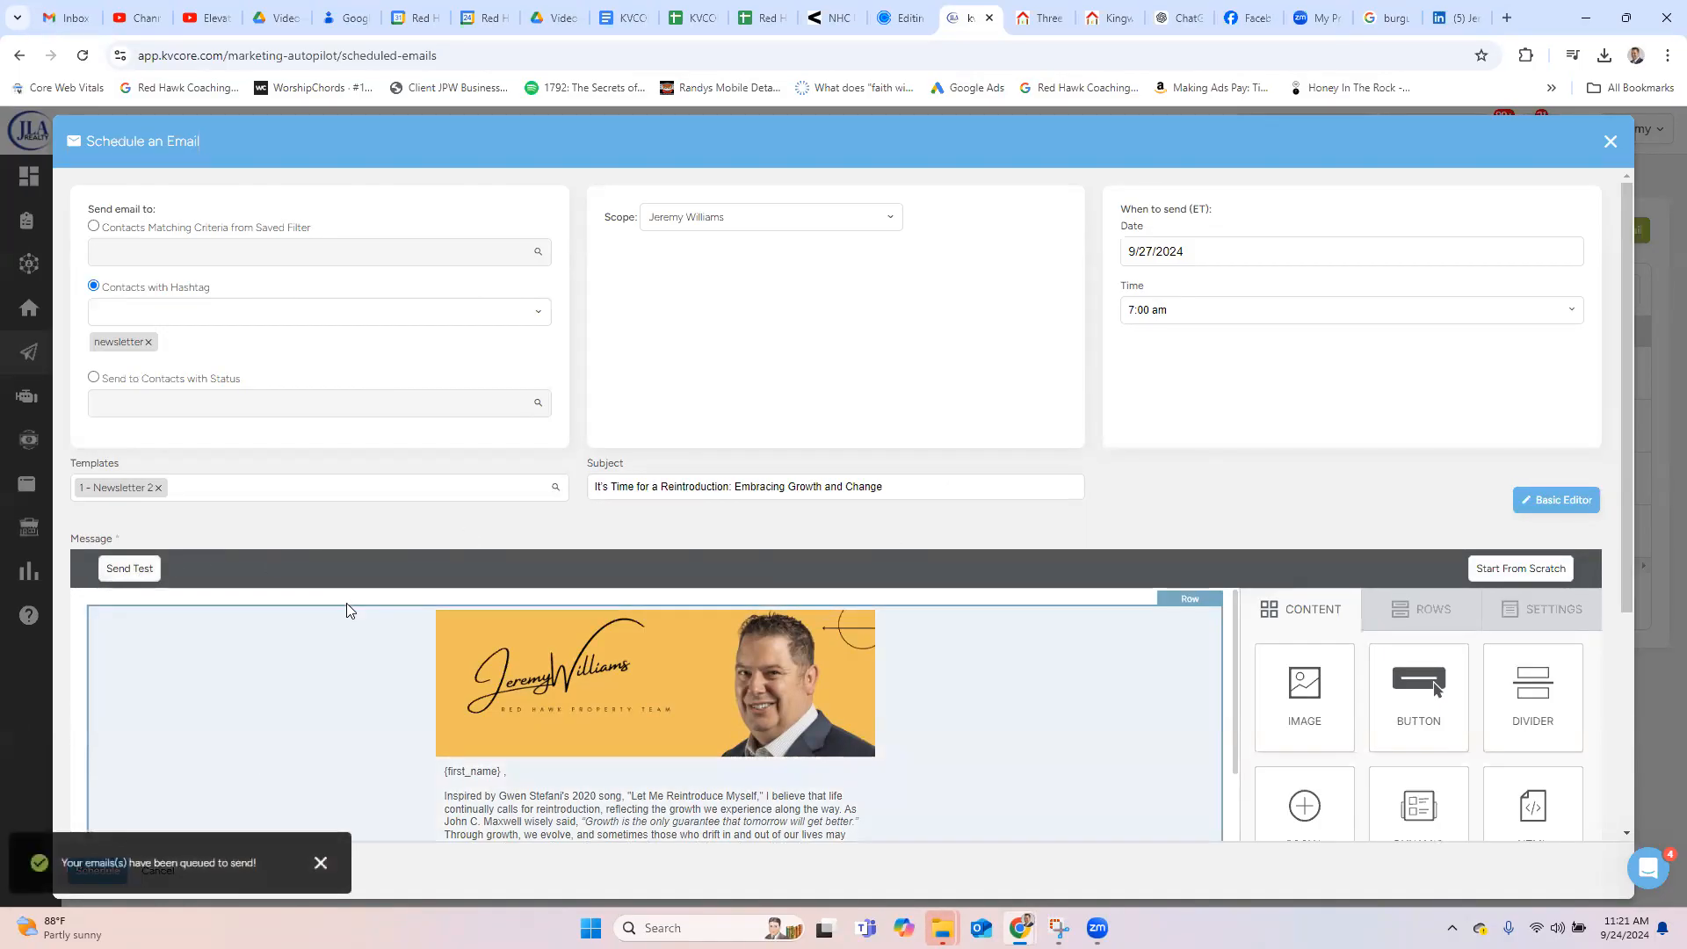